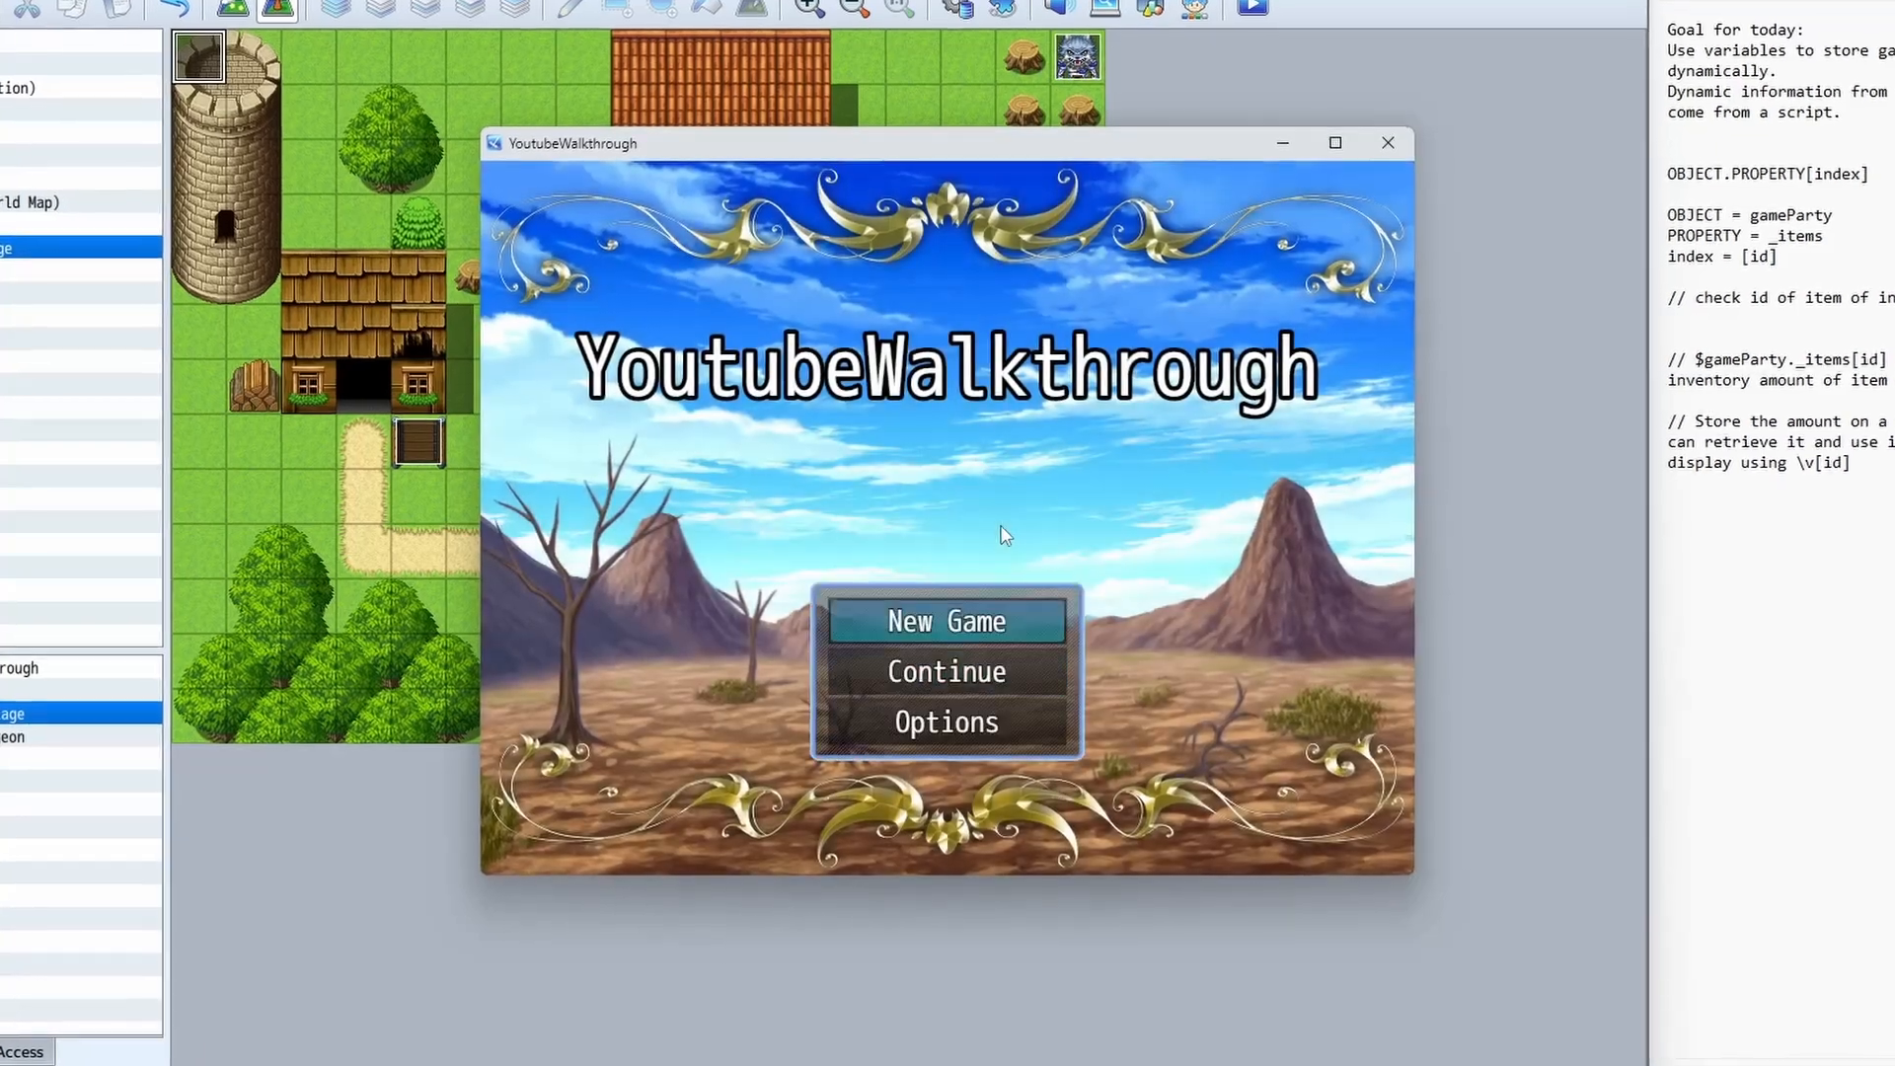
- Start a new game in the playtest and check the party's item inventory
key("Return")
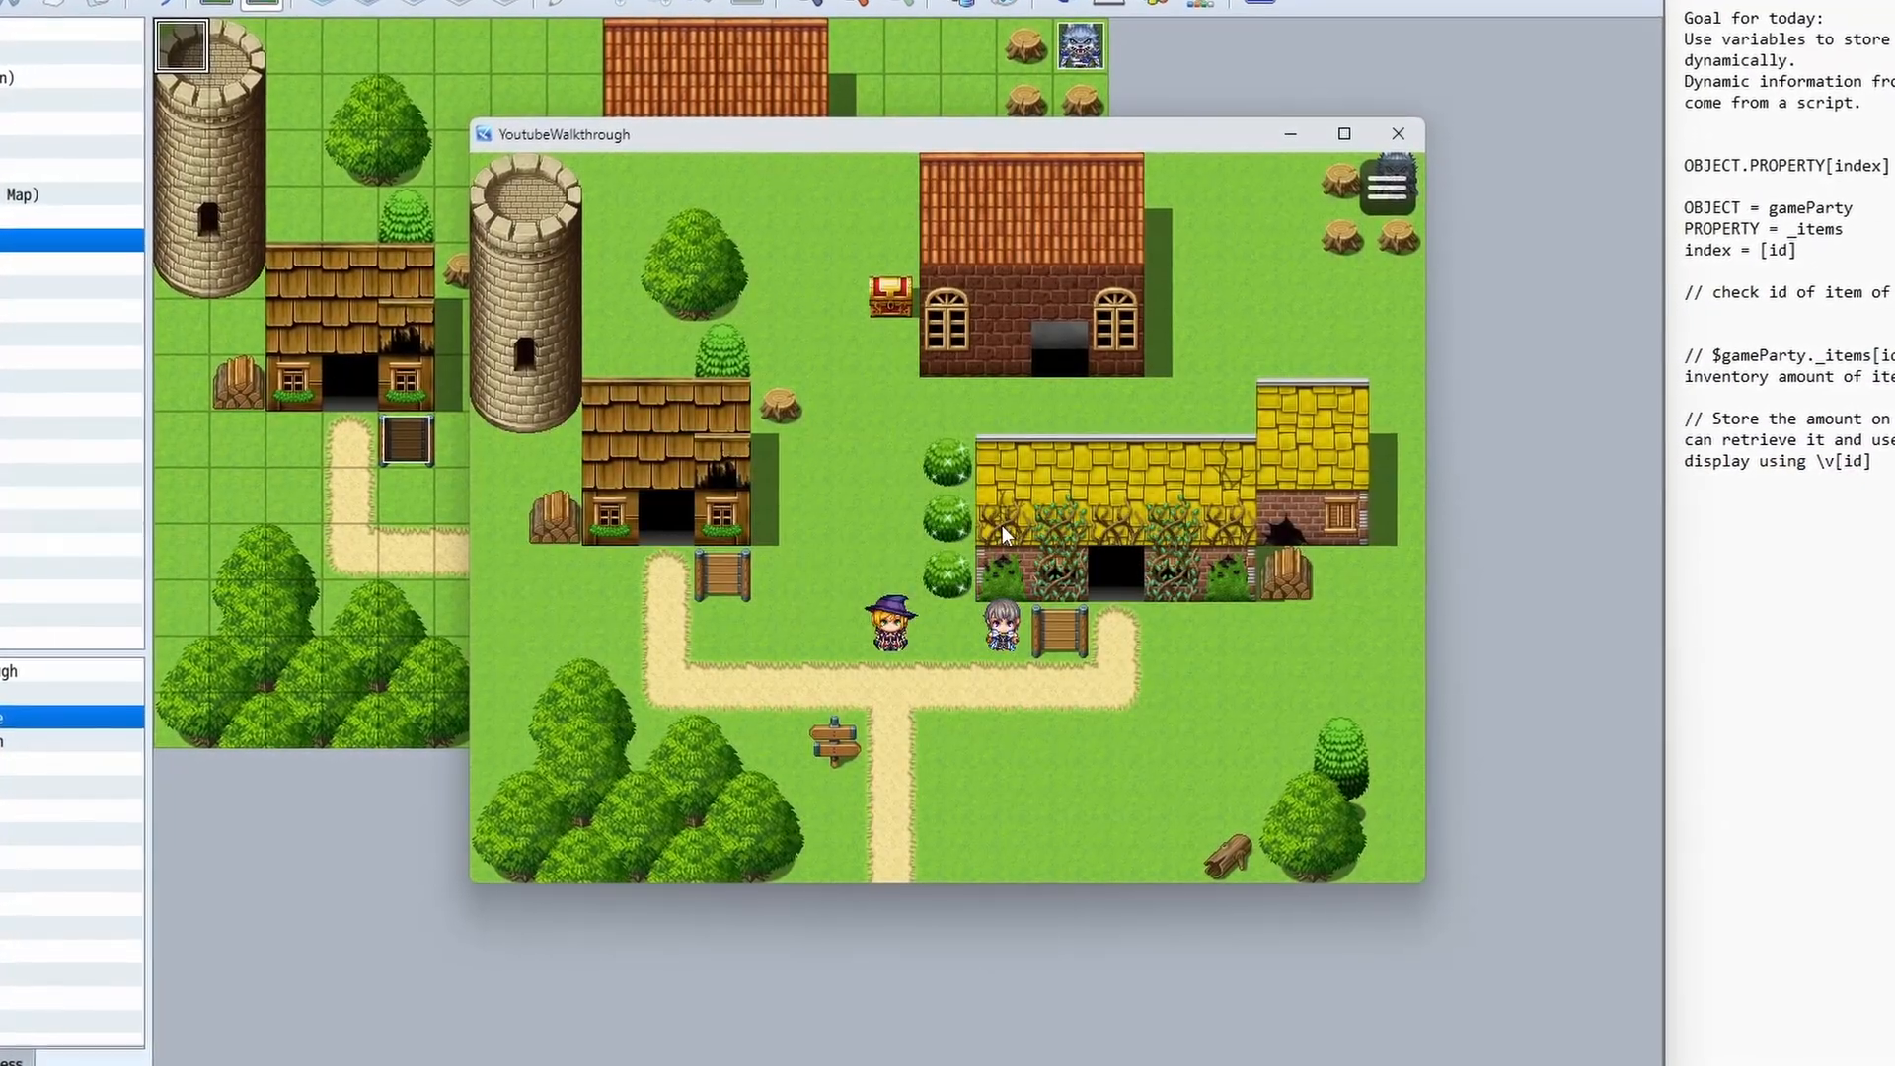
key("Down")
key("Escape")
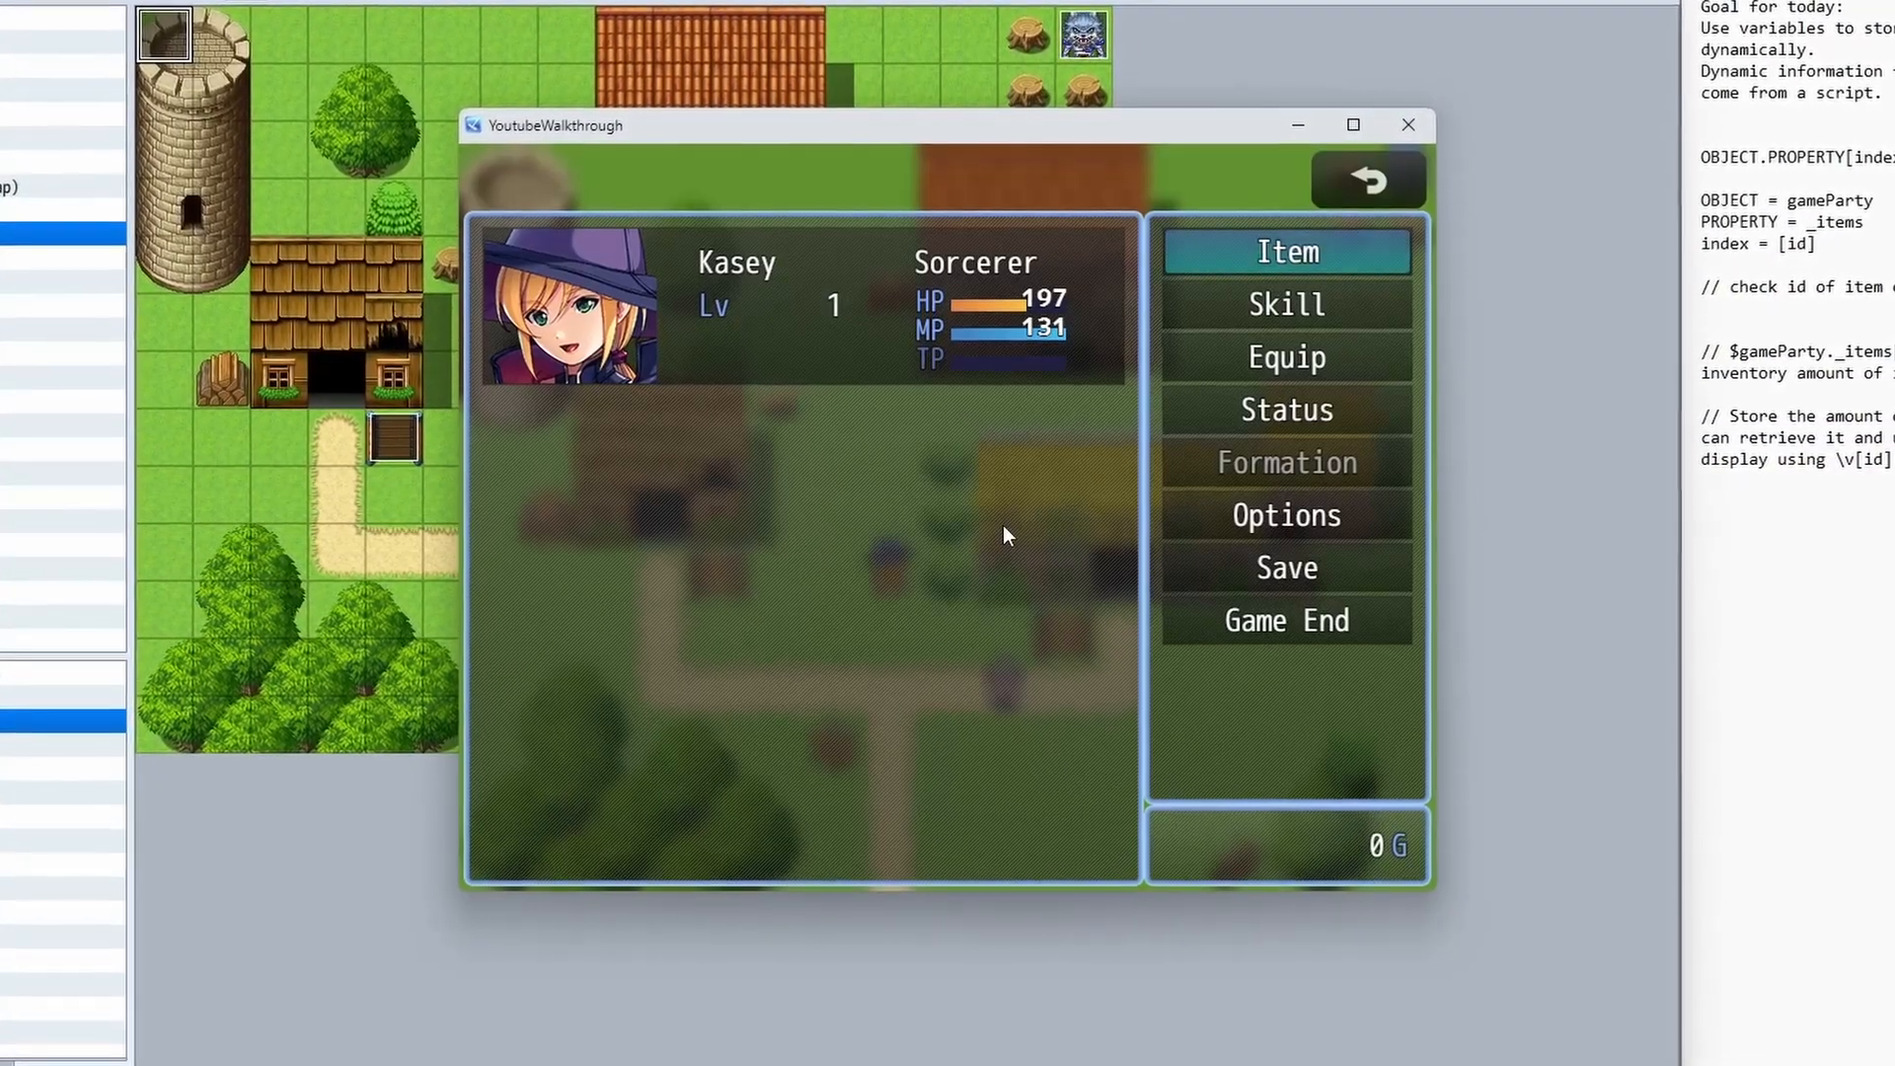
key("Return")
key("Return")
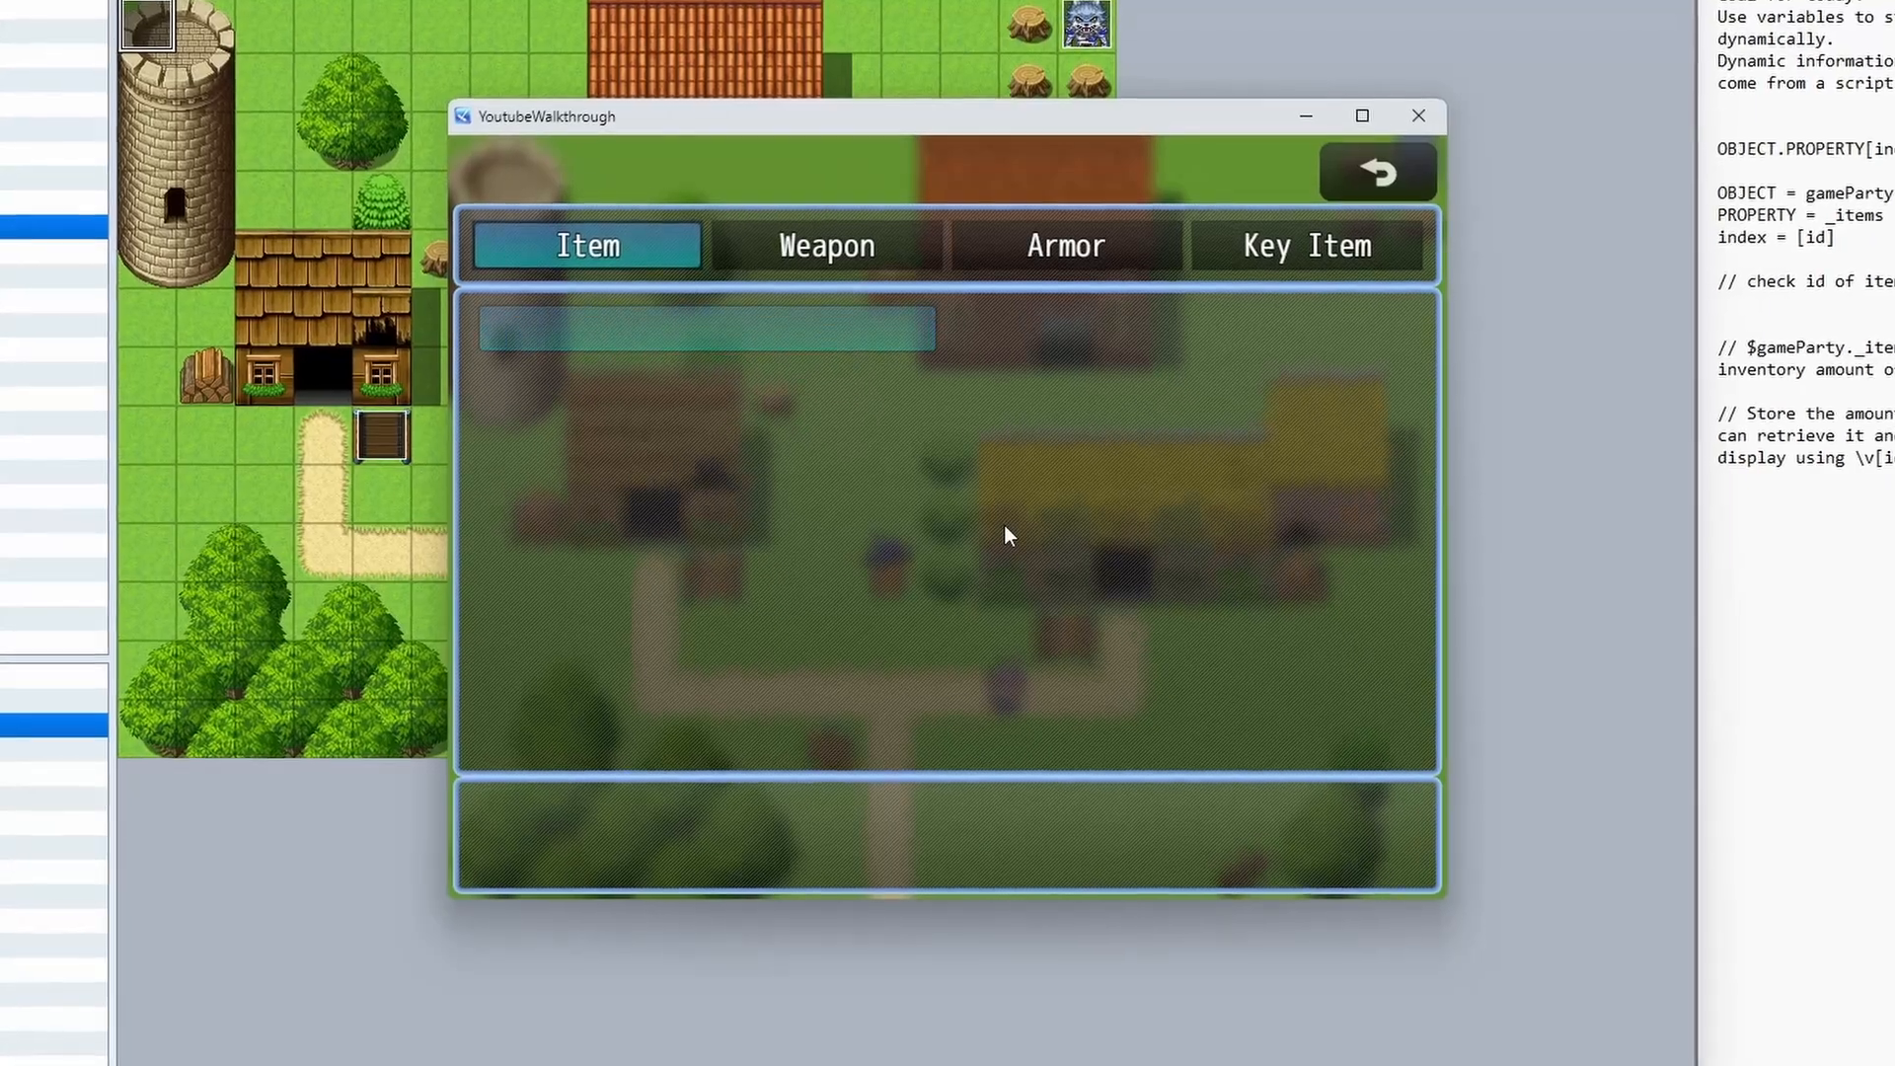
key("Escape")
key("Escape")
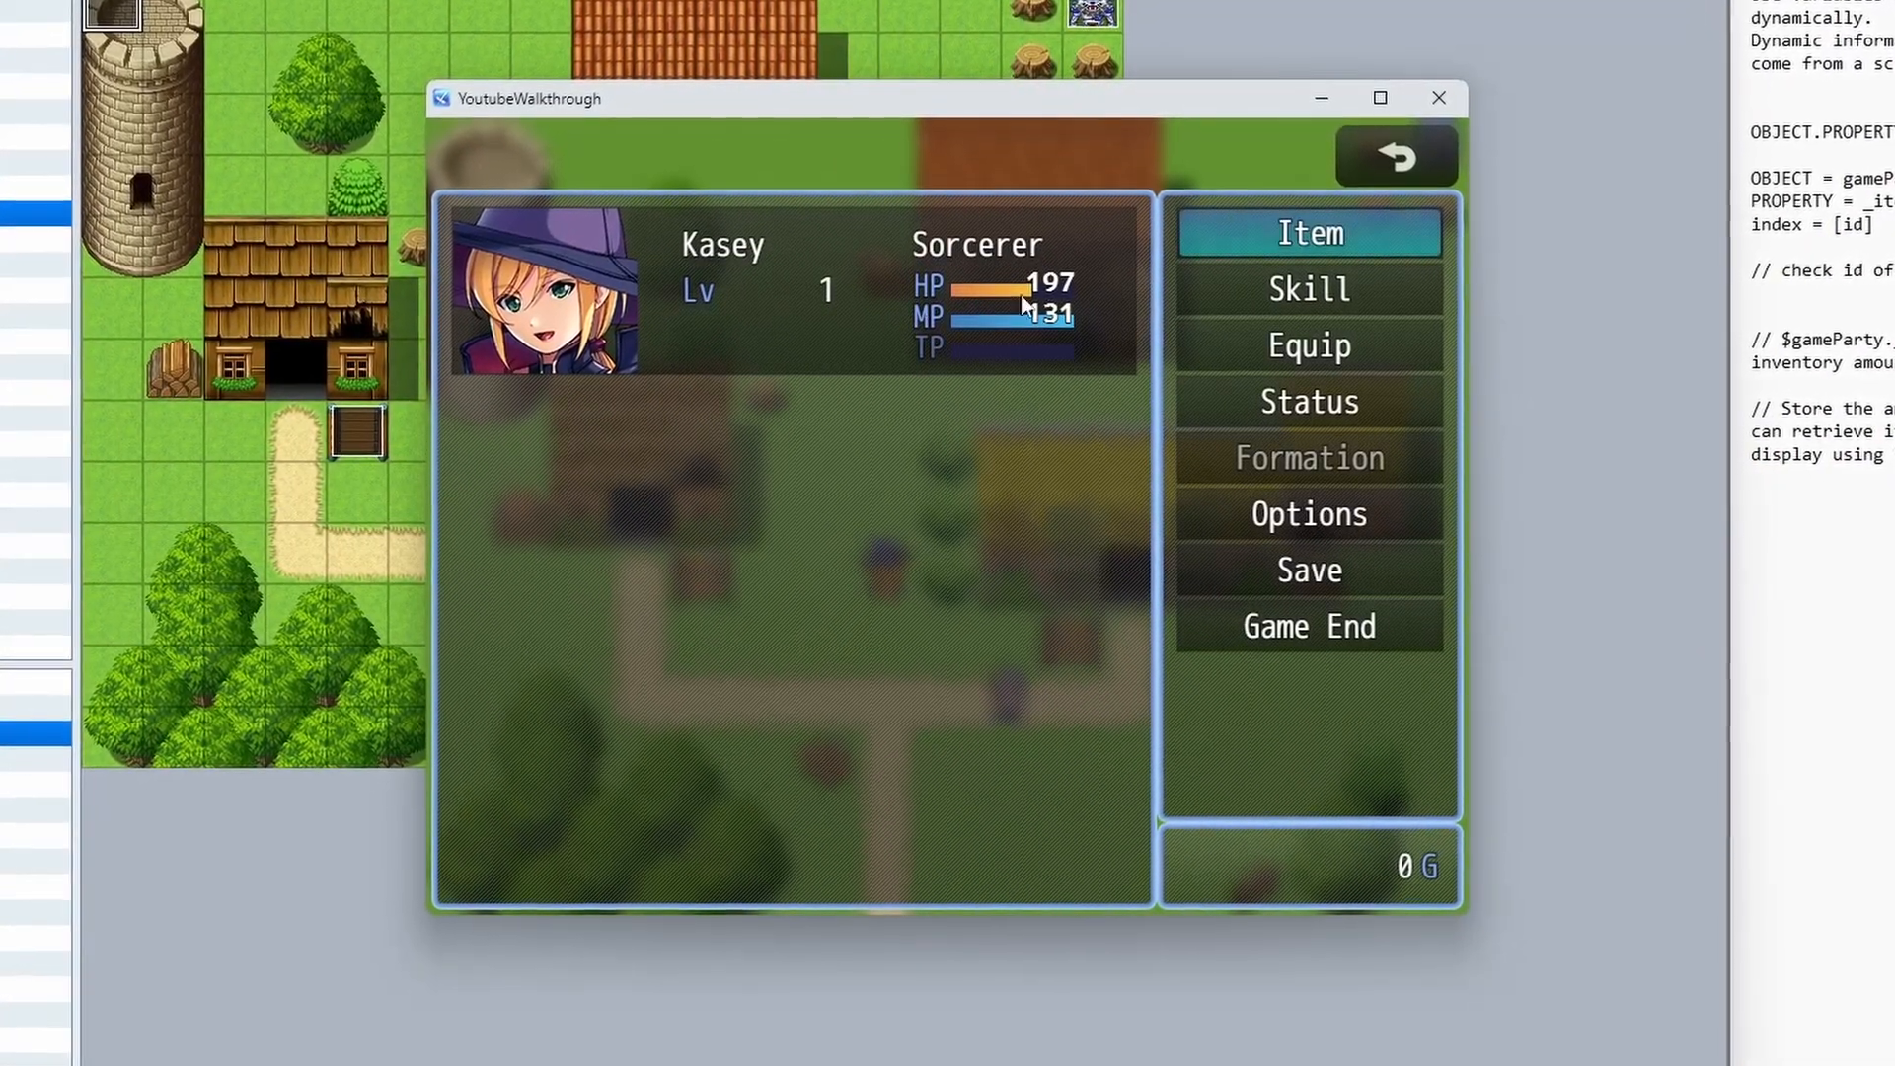
key("Escape")
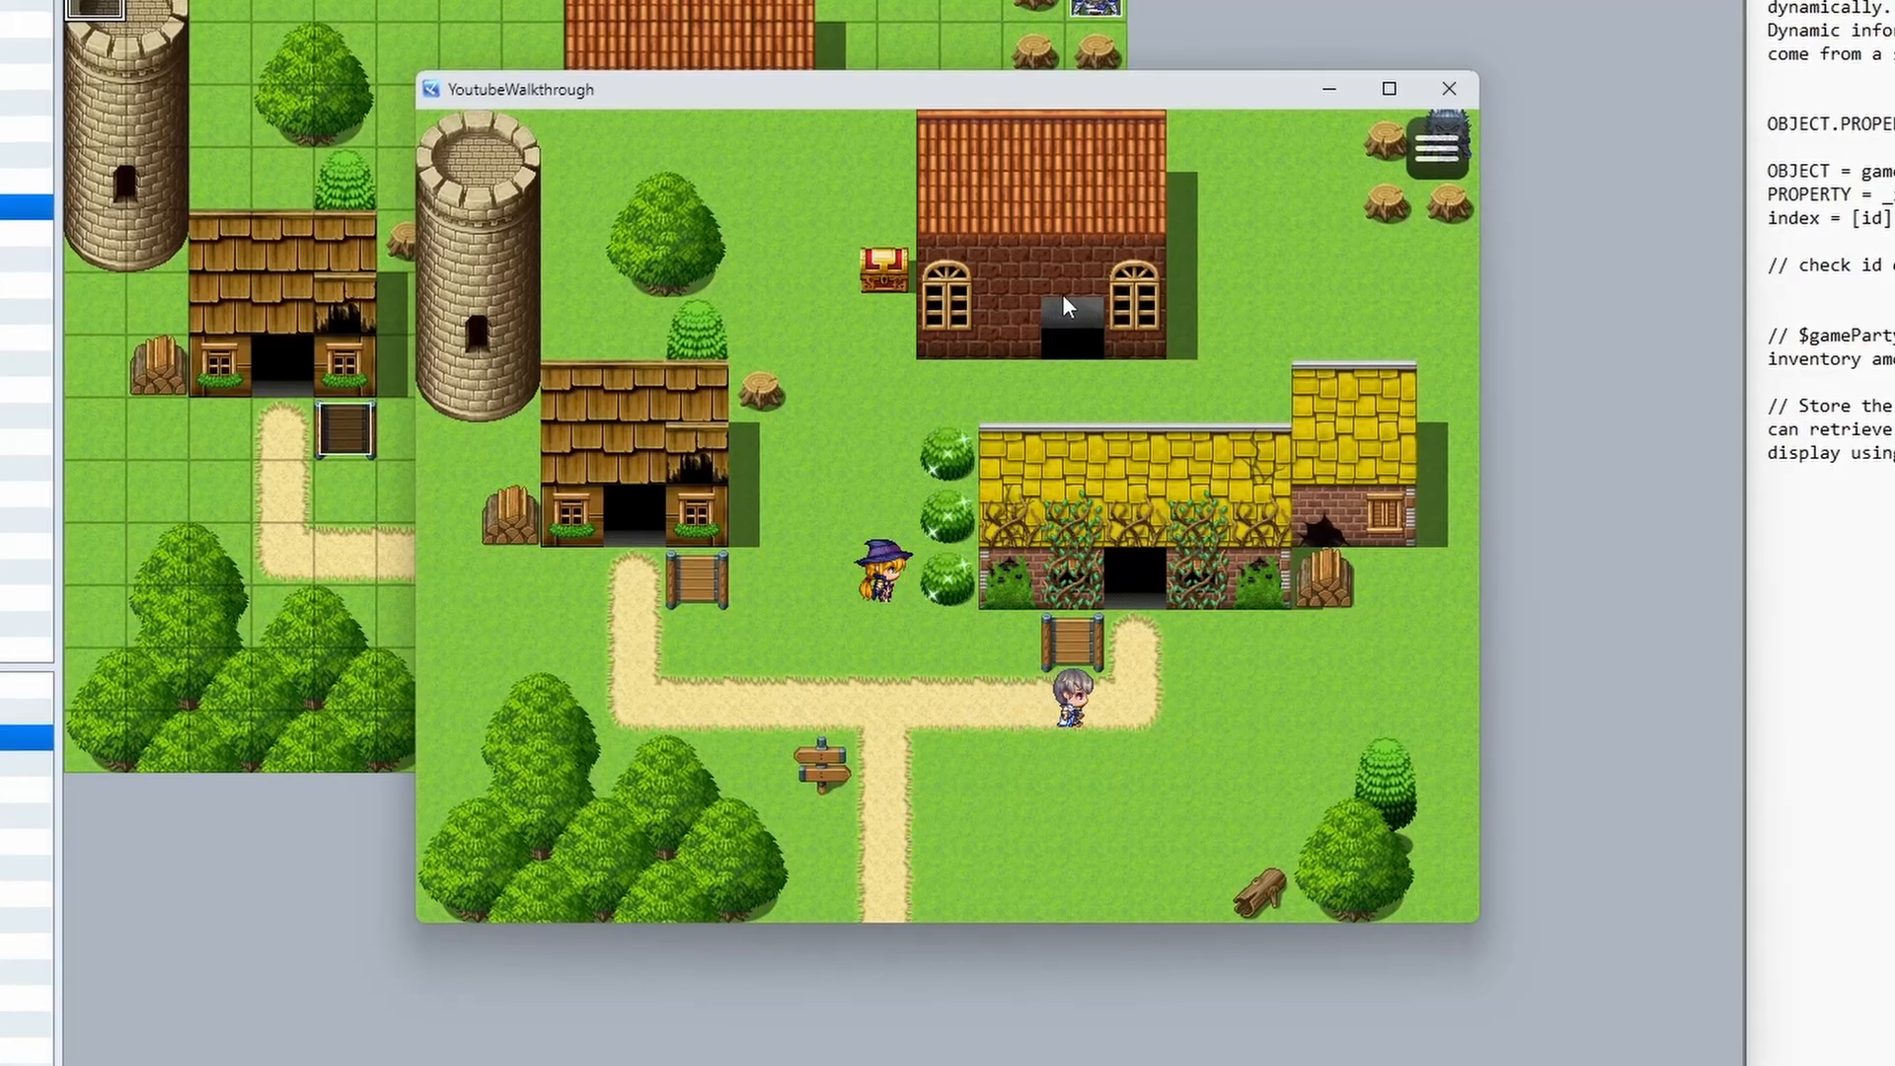
- Collect a berry from each of the three bushes beside the yellow-roofed building
key("Right")
key("Return")
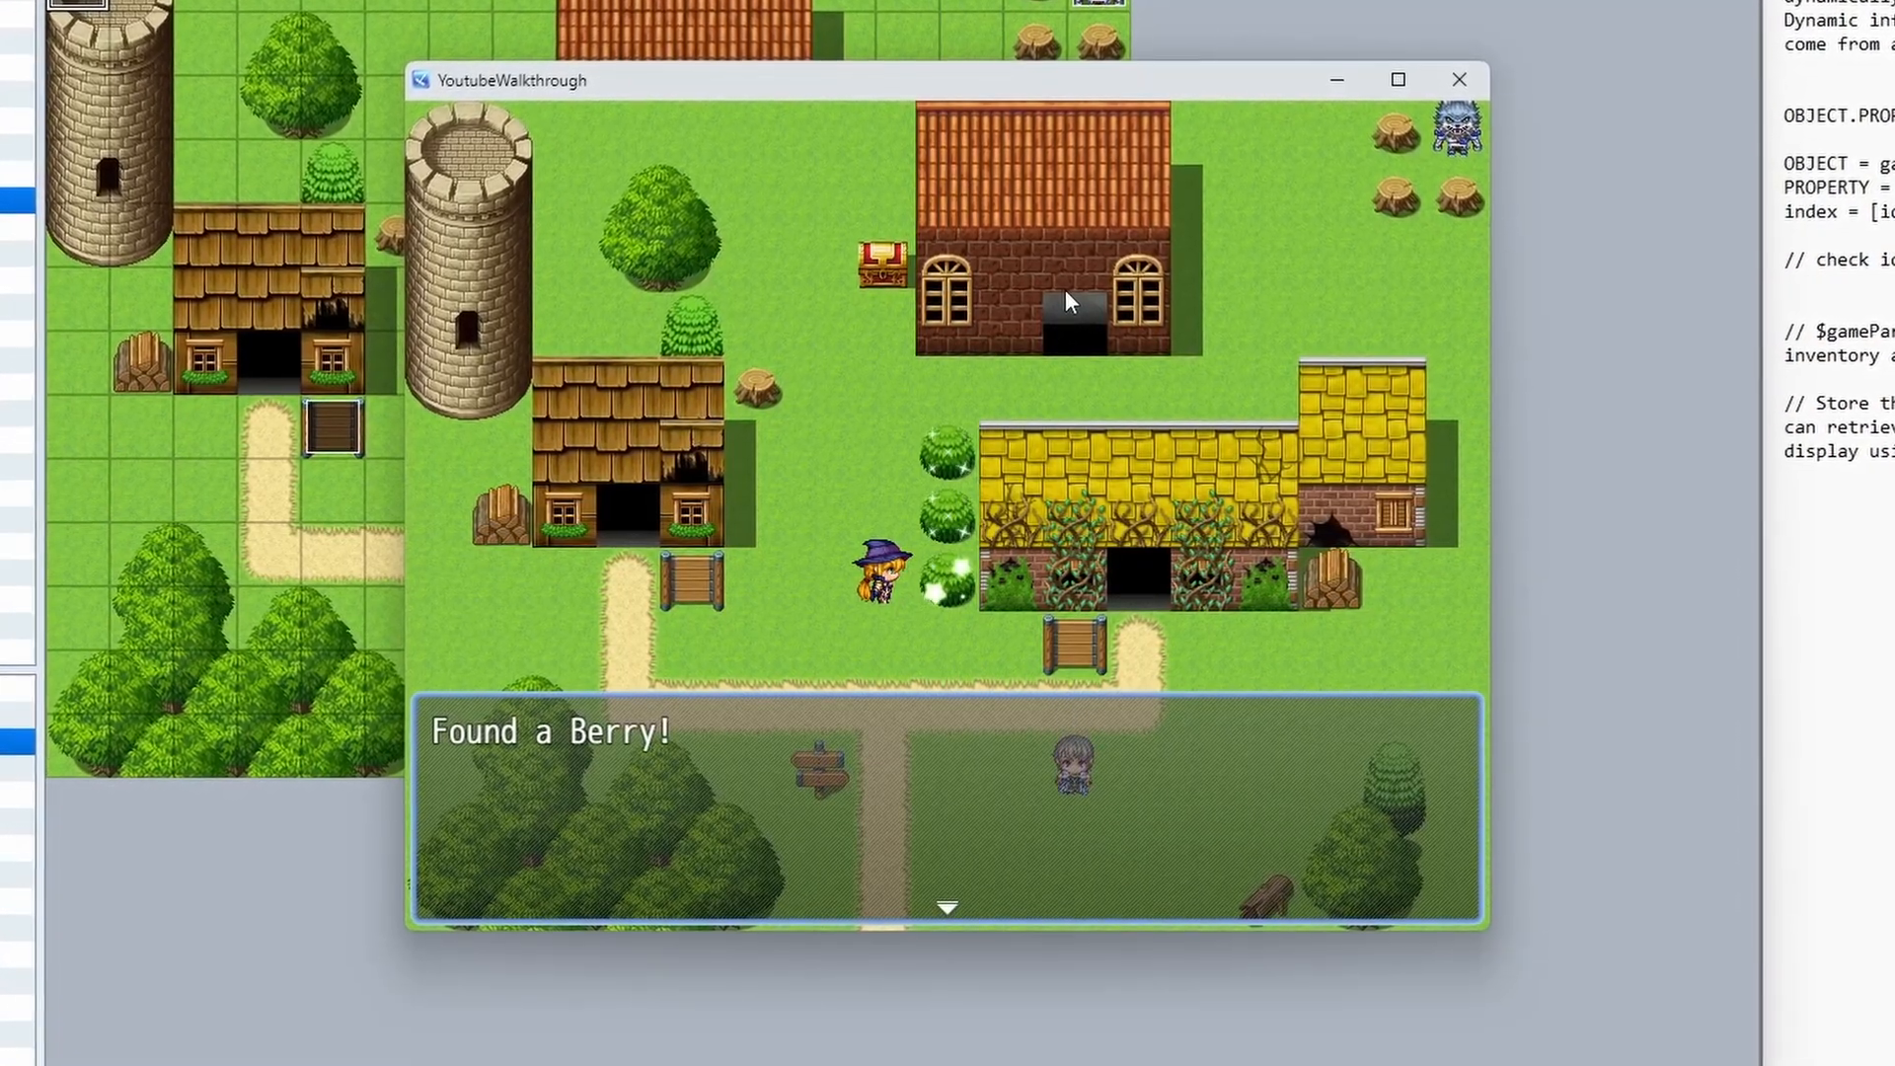
key("Return")
key("Up")
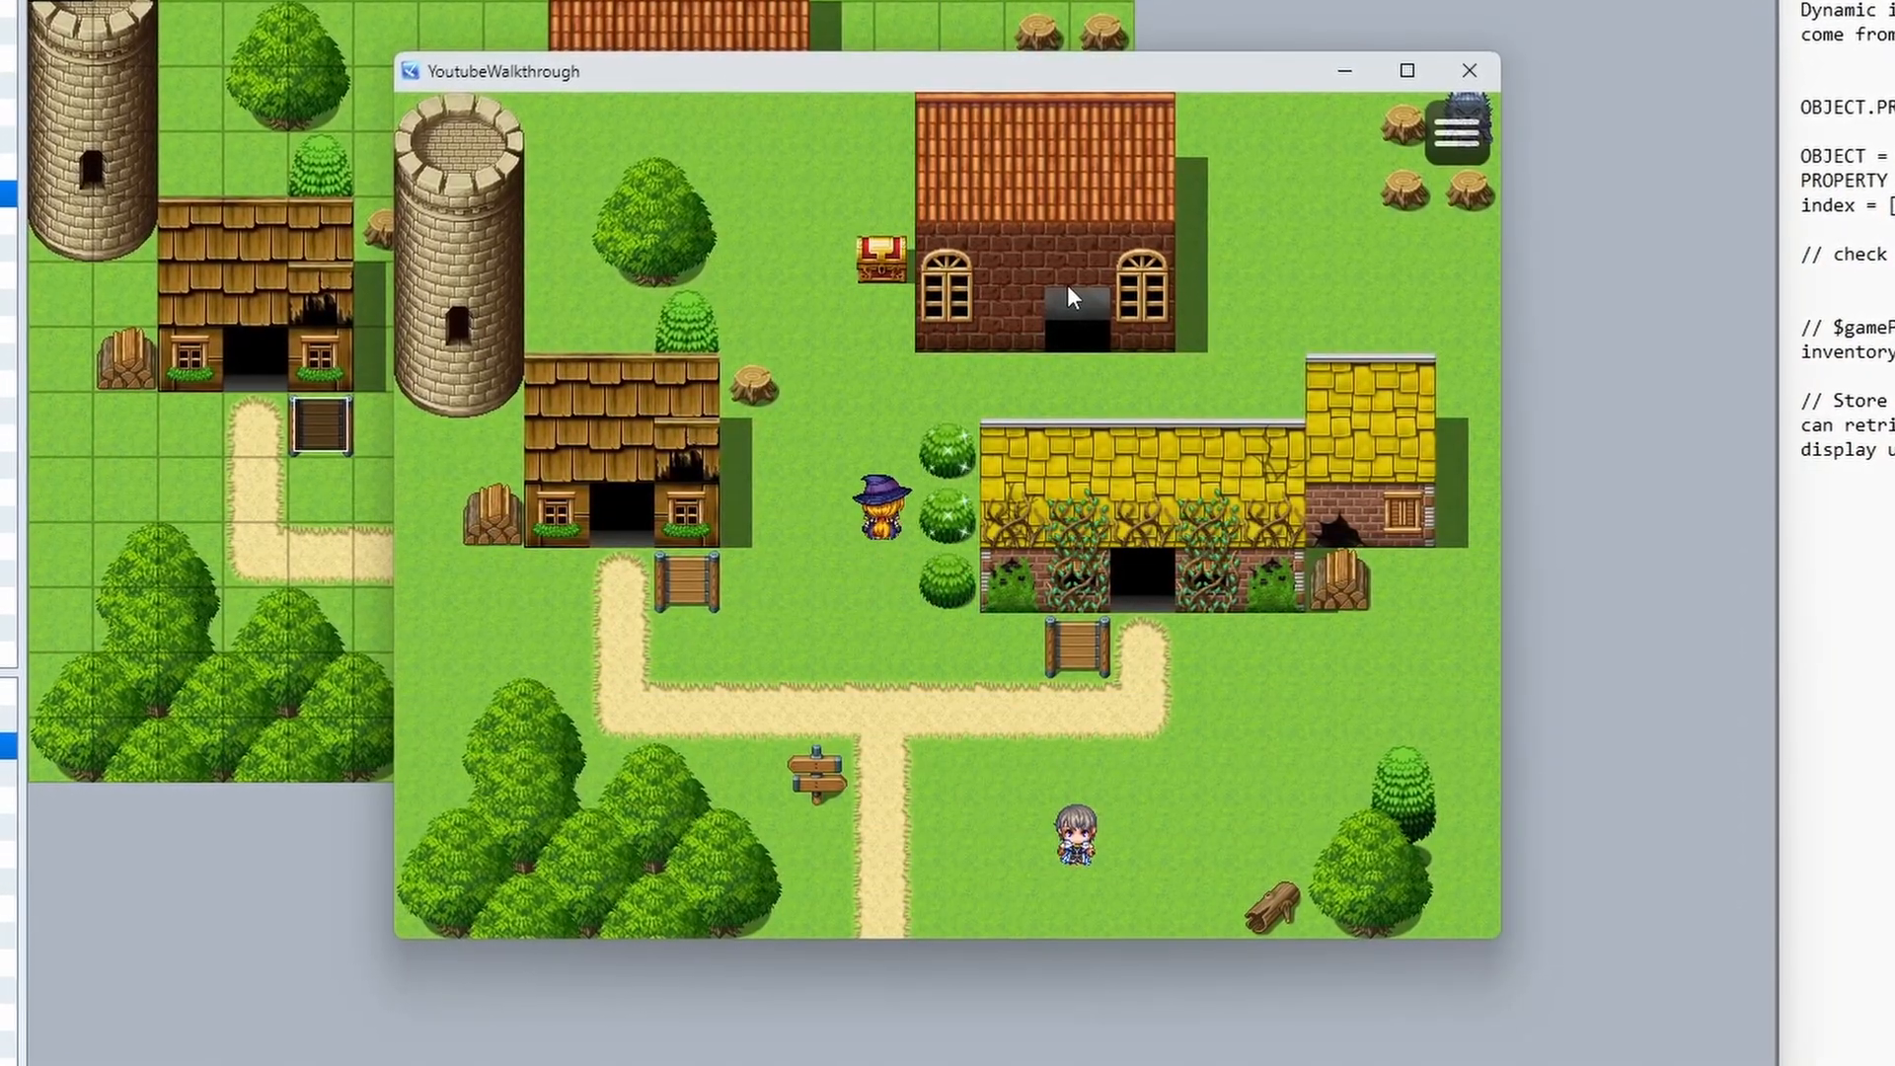
key("Right")
key("Return")
key("Return")
key("Up")
key("Right")
key("Return")
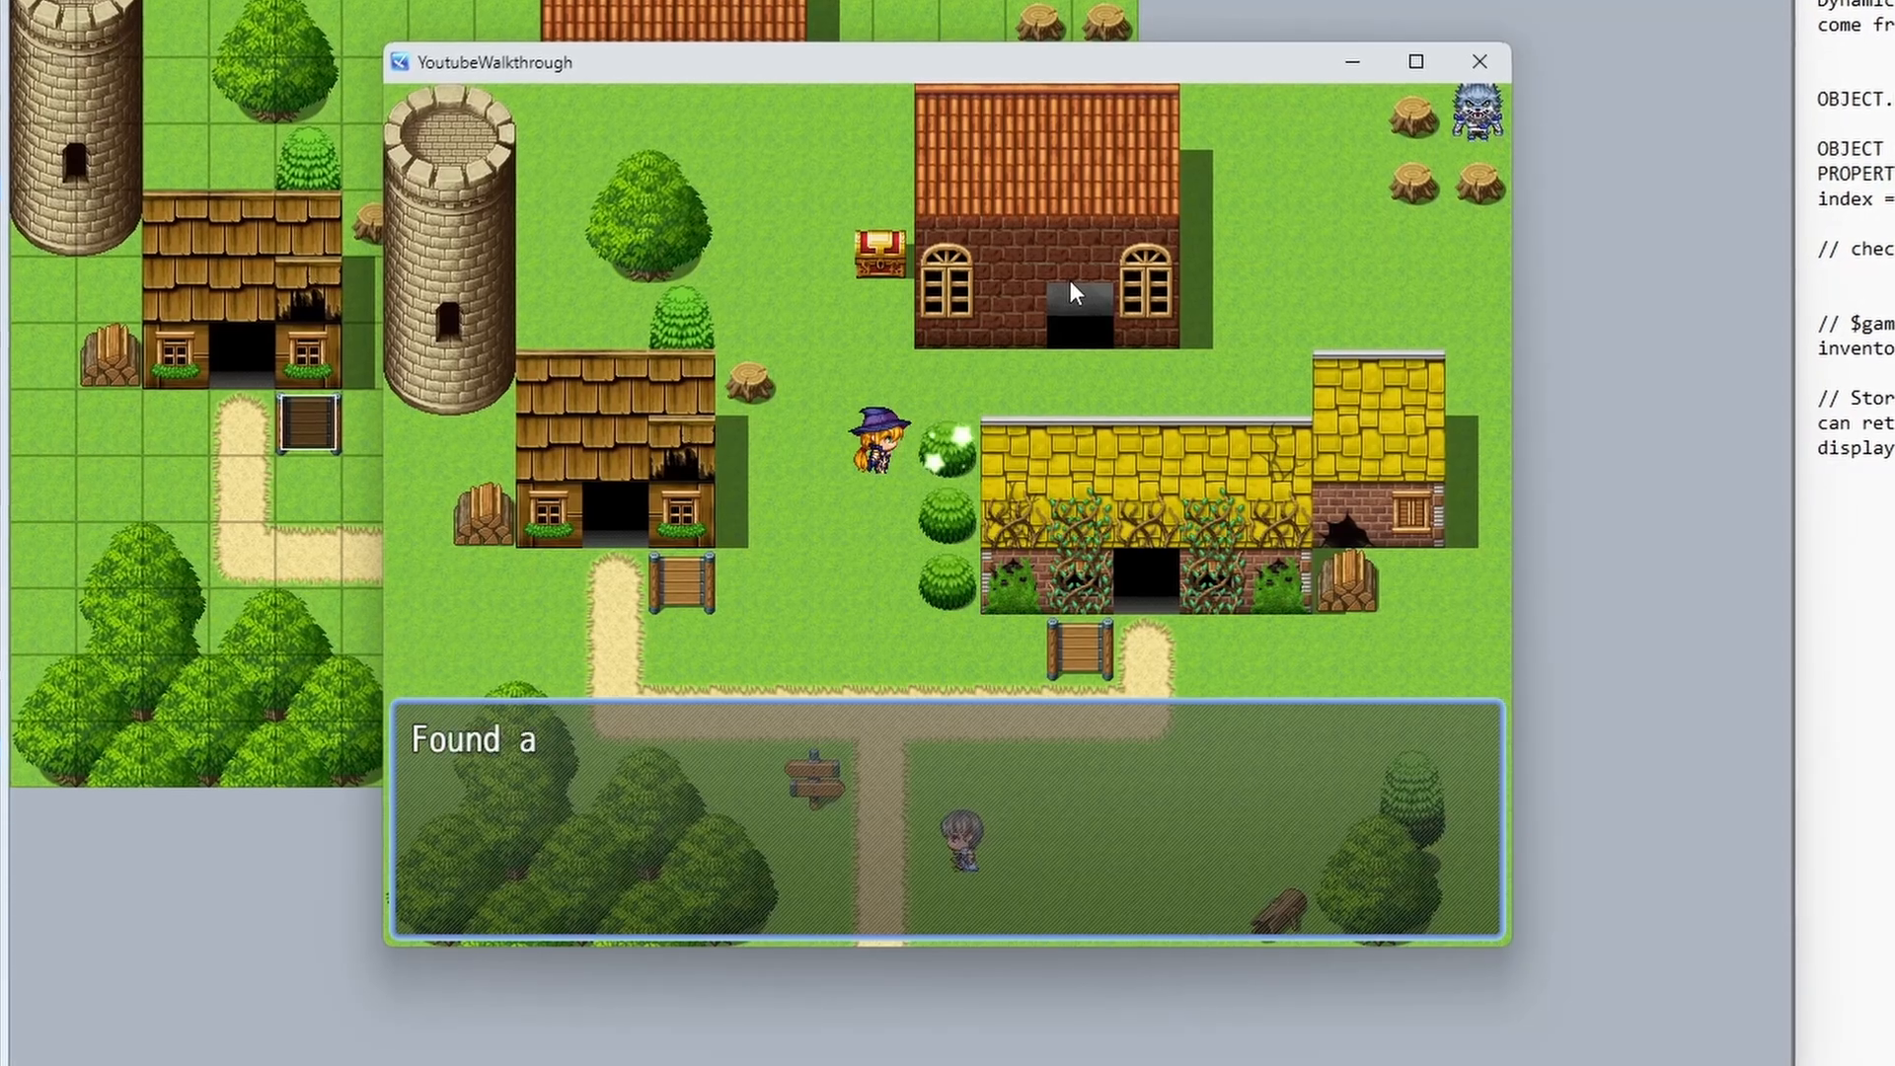
key("Return")
- Use one Berries item on the Sorcerer from the inventory and return to the map
key("Escape")
key("Return")
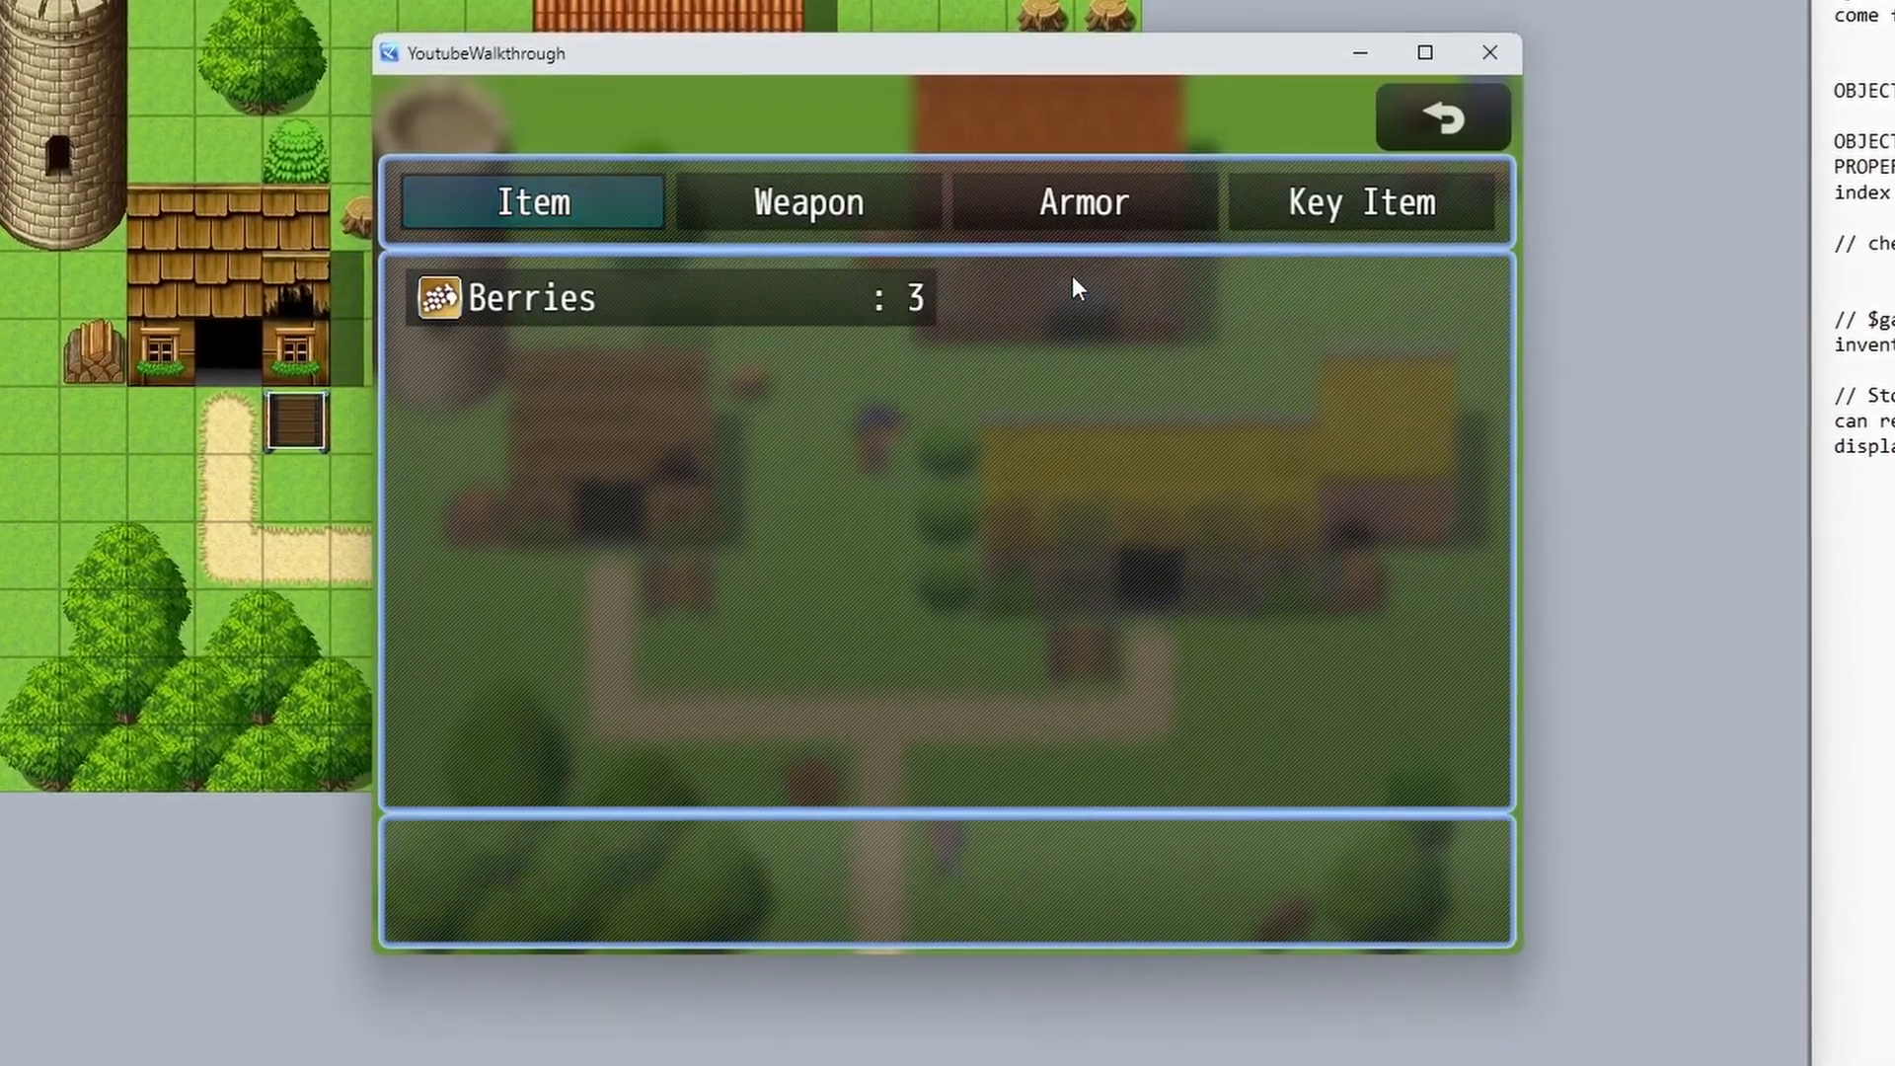
key("Return")
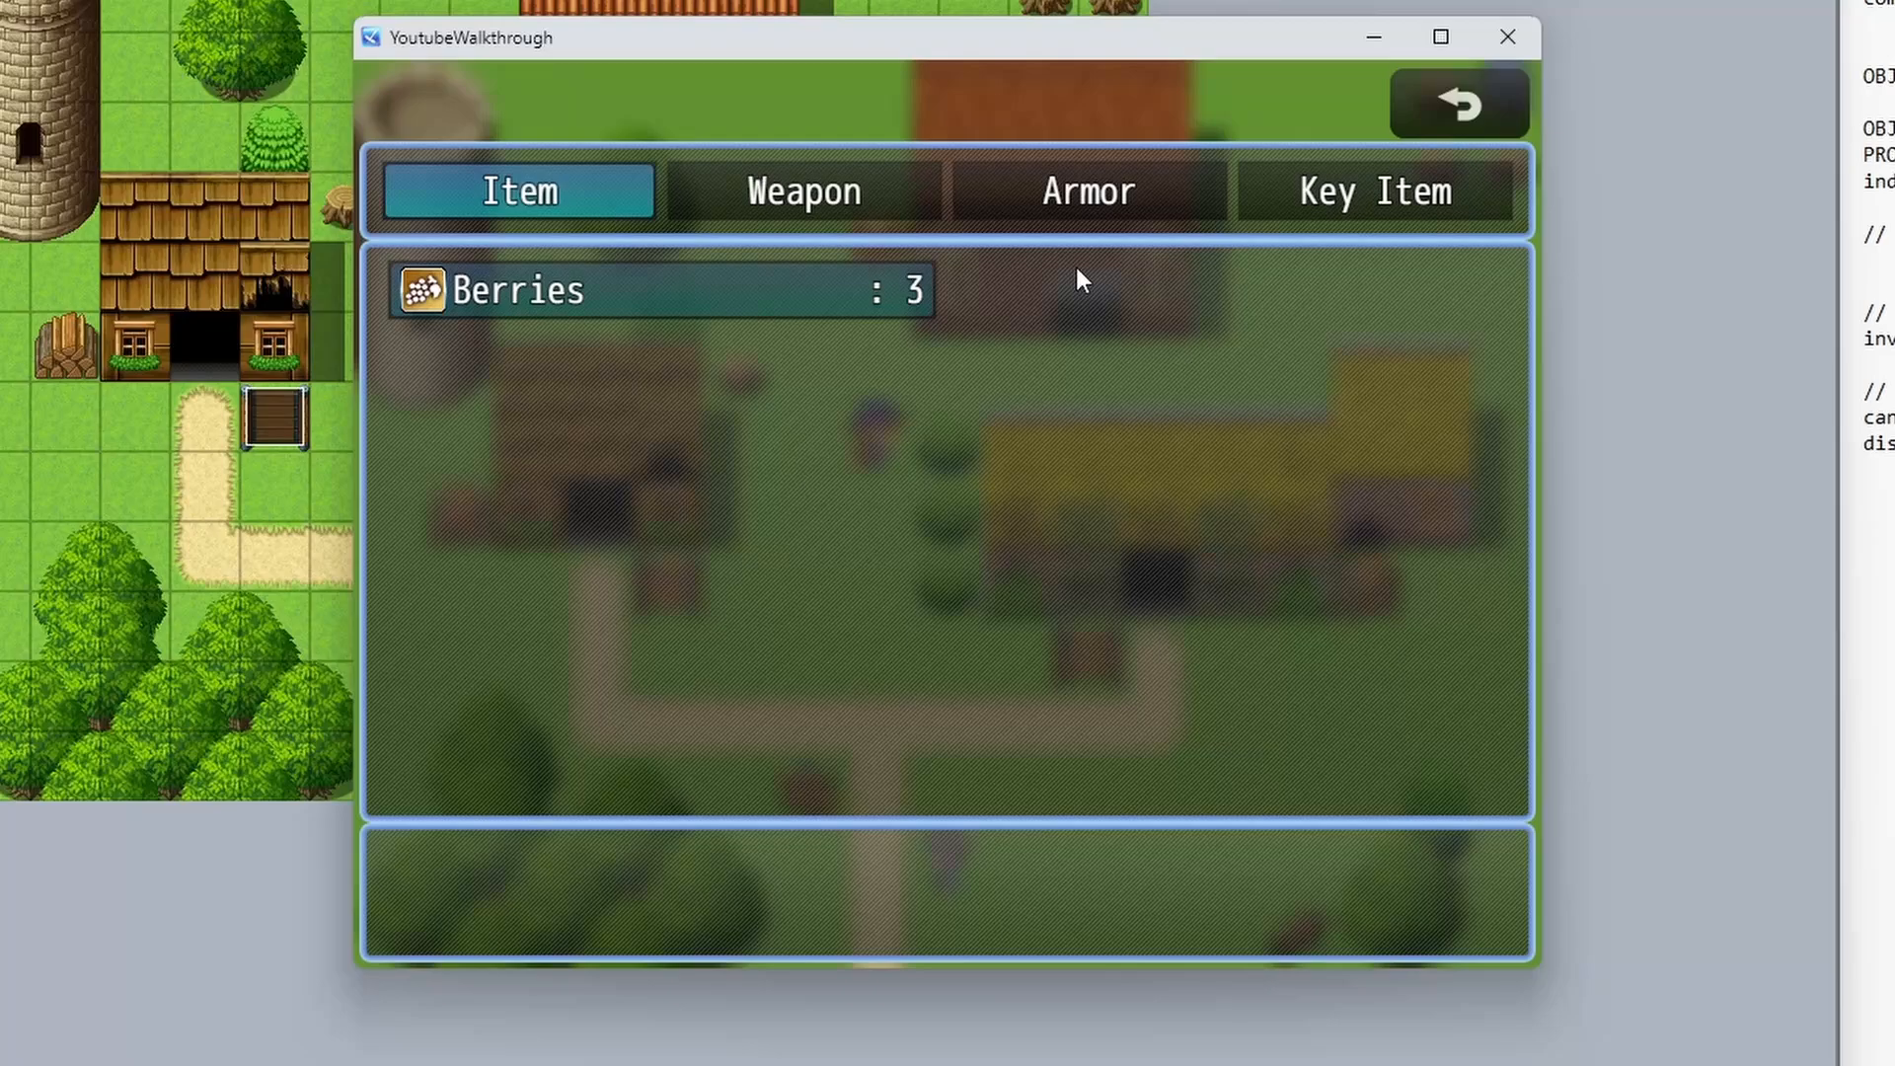
key("Return")
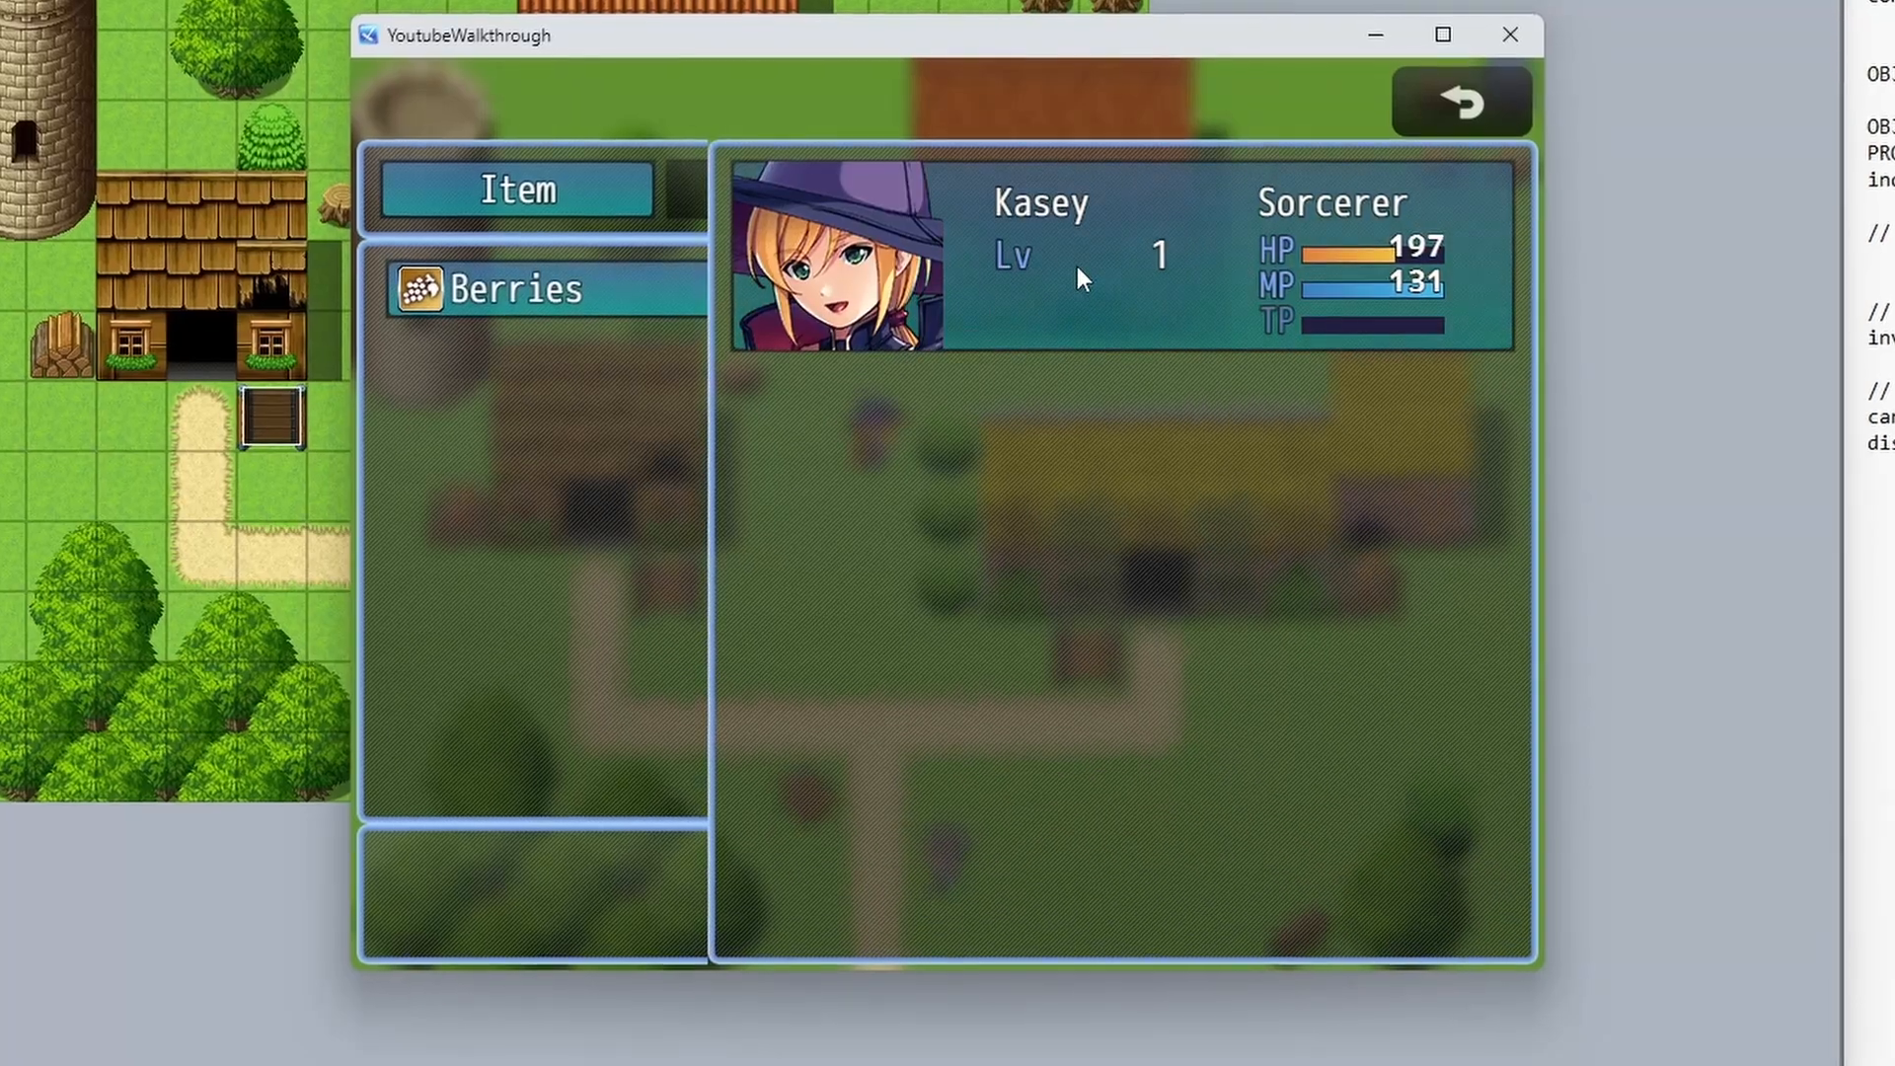
key("Return")
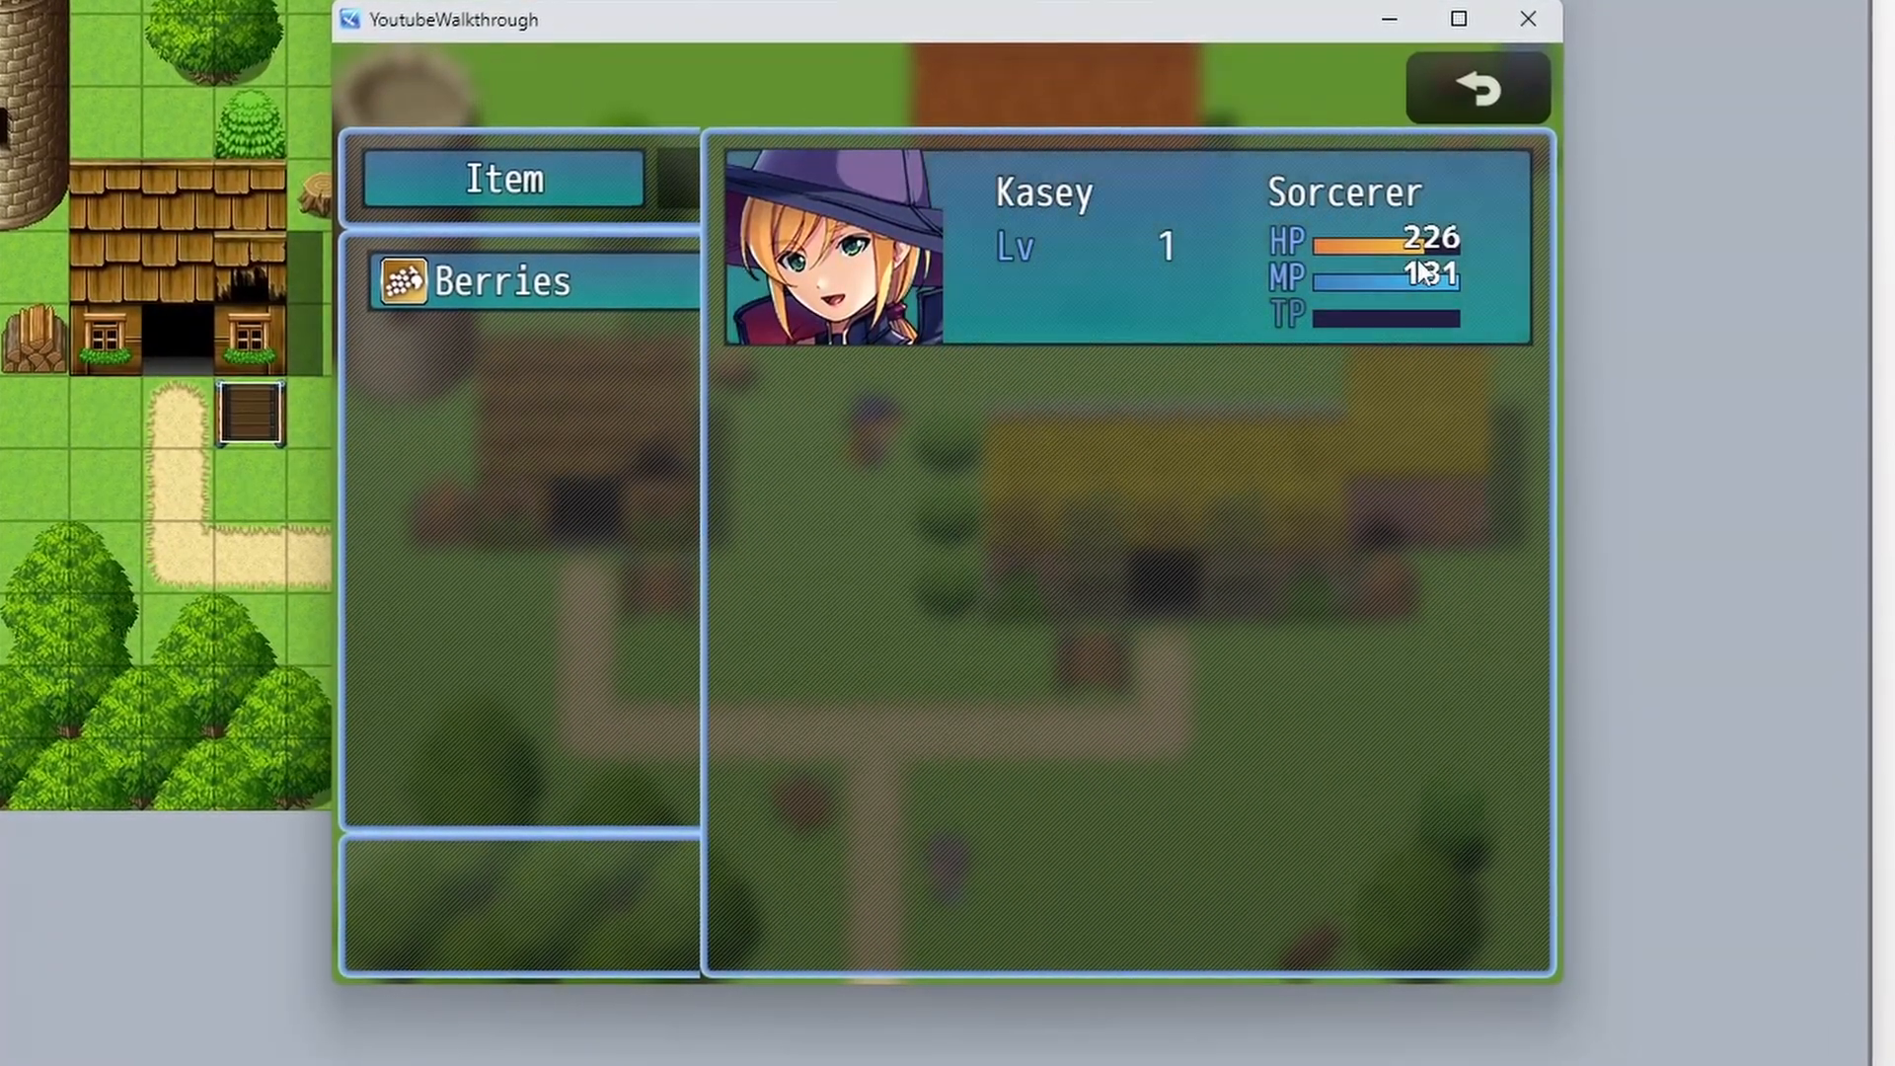
key("Escape")
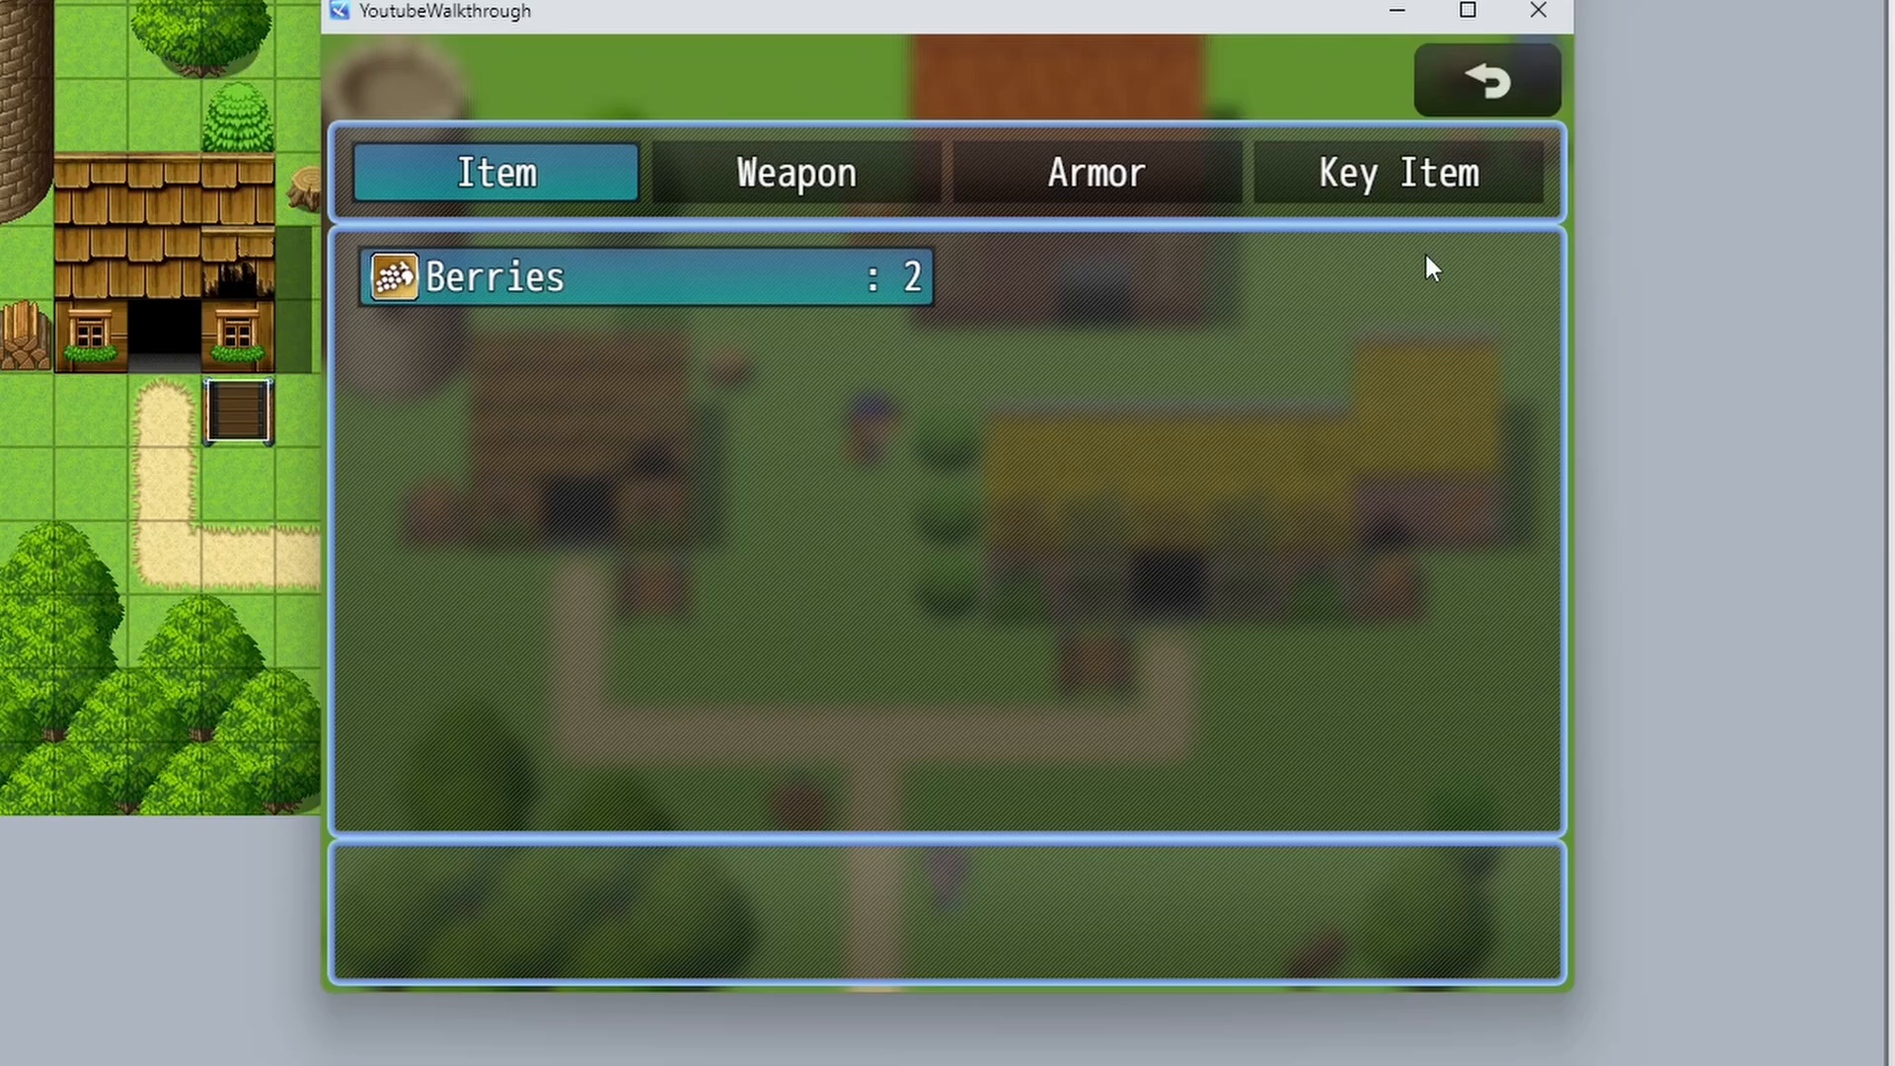
key("Escape")
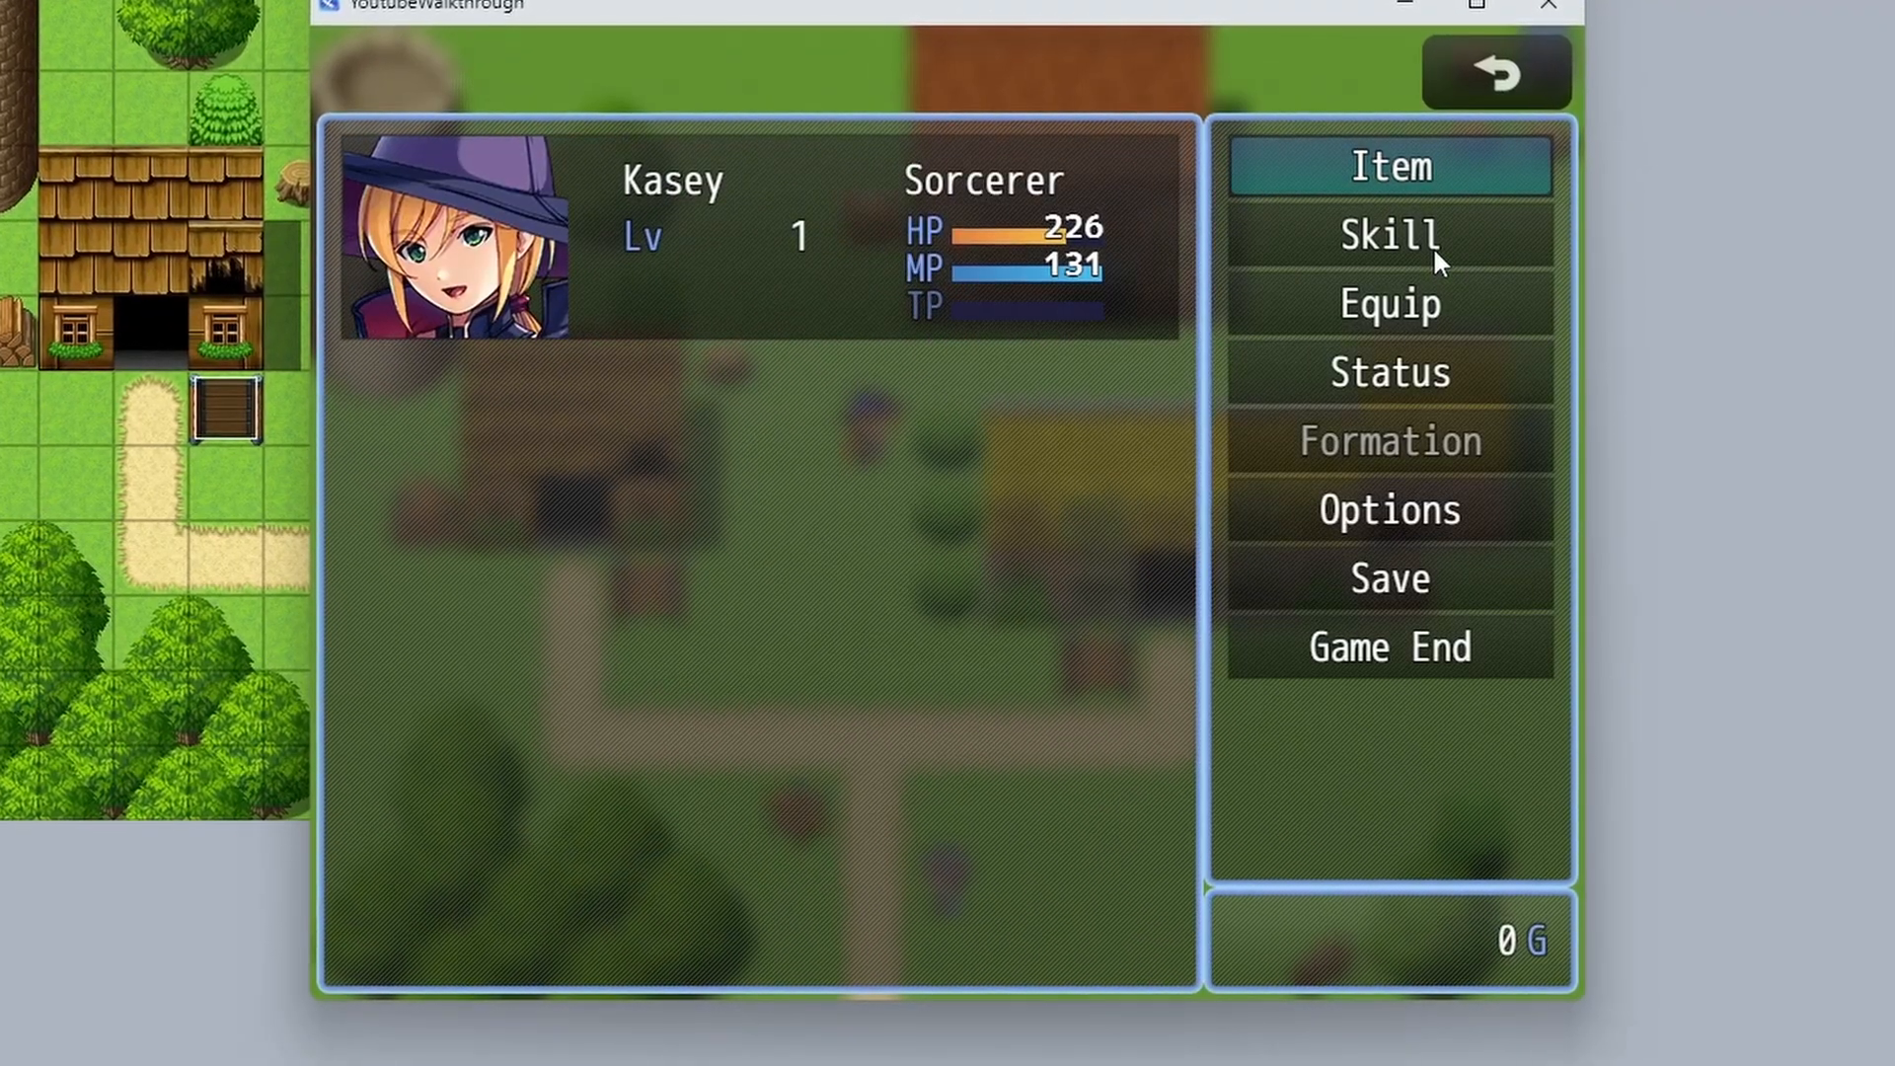
key("Escape")
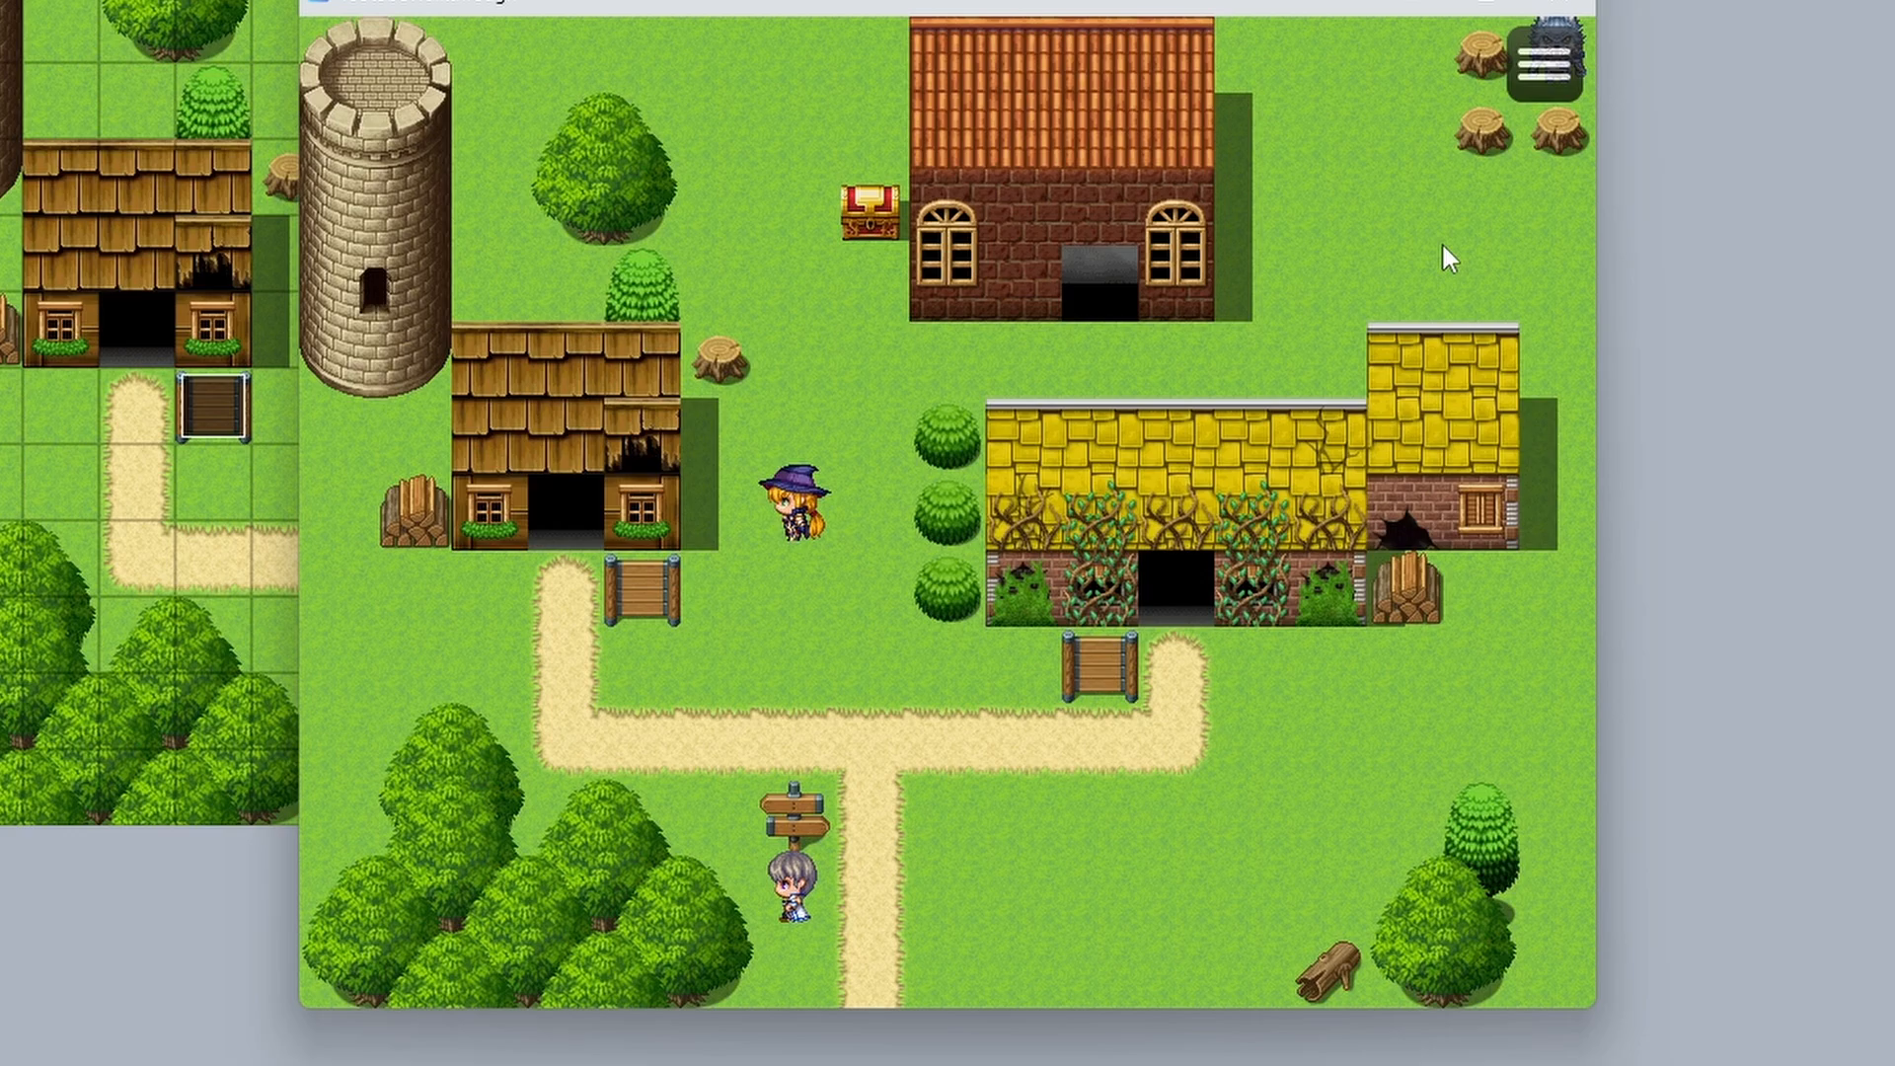
- Walk to the wooden board beside the brown-roofed hut and read its message about the berries
key("Down")
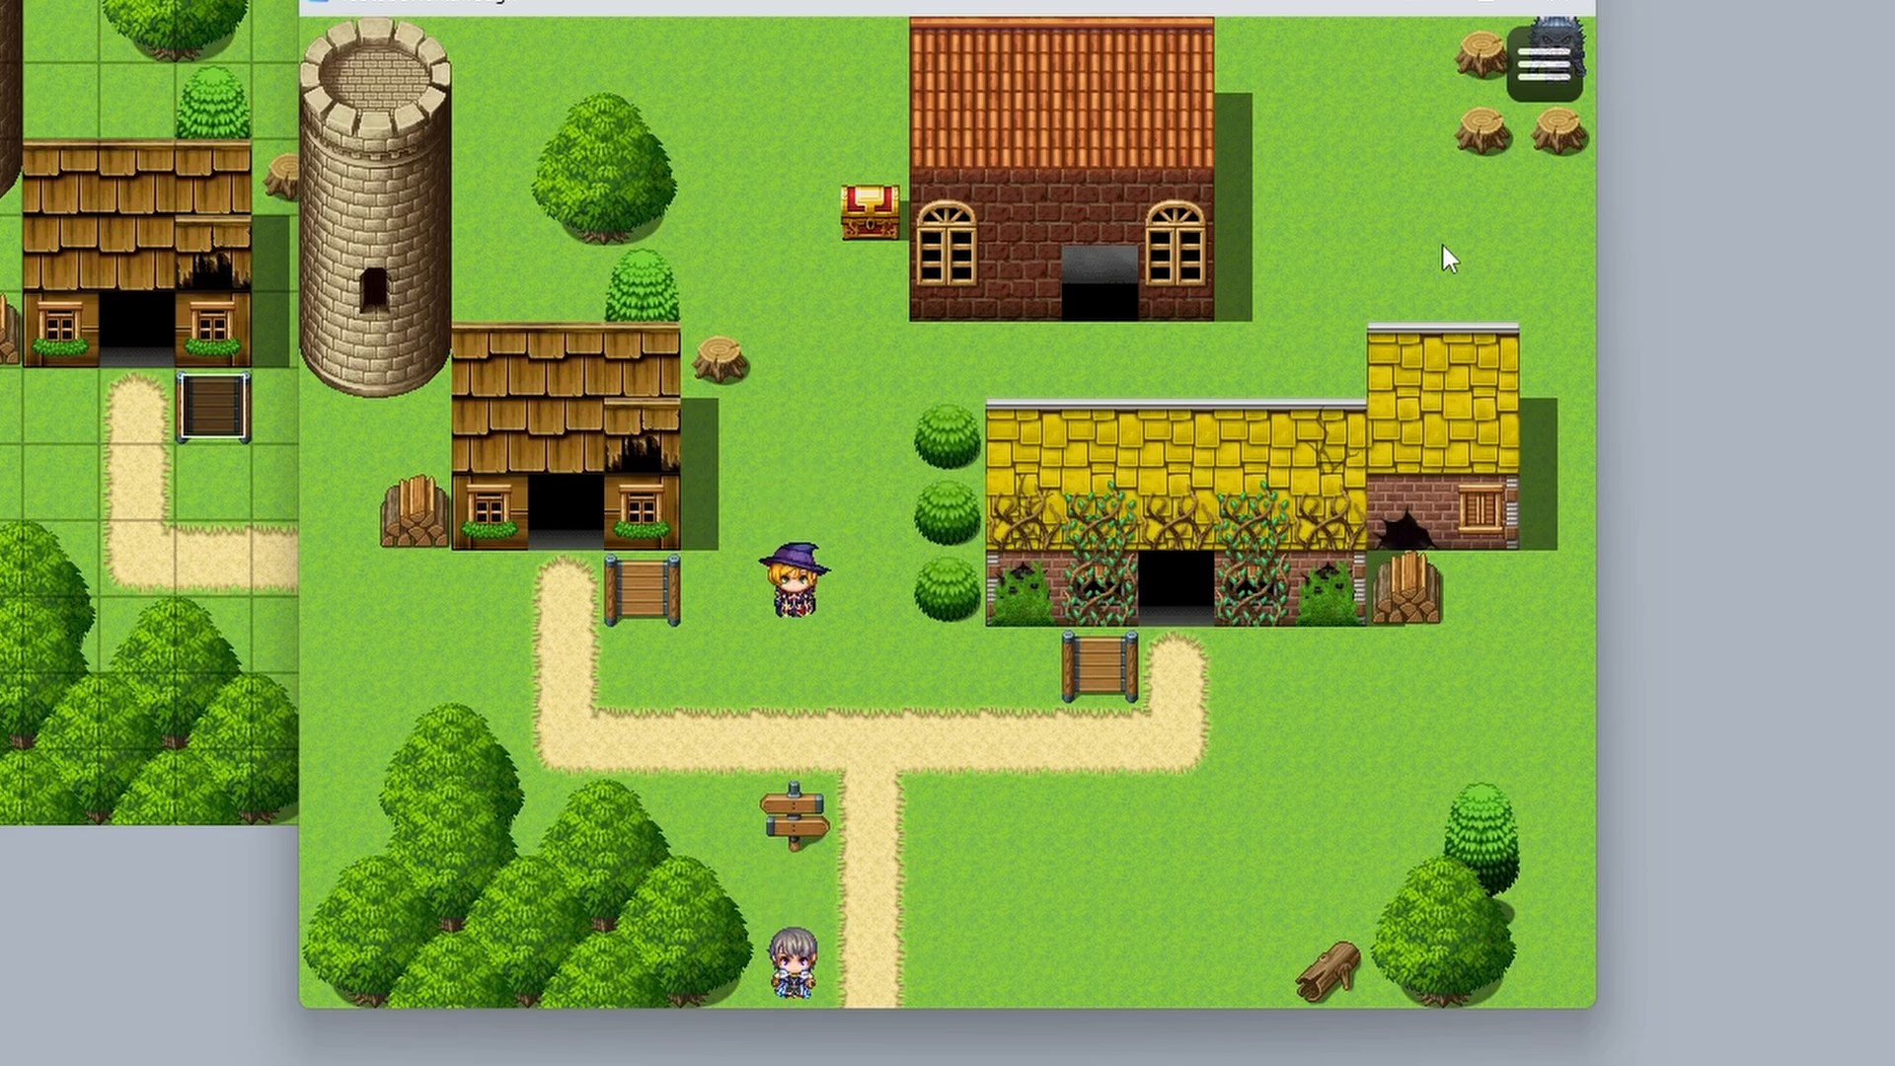
key("Left")
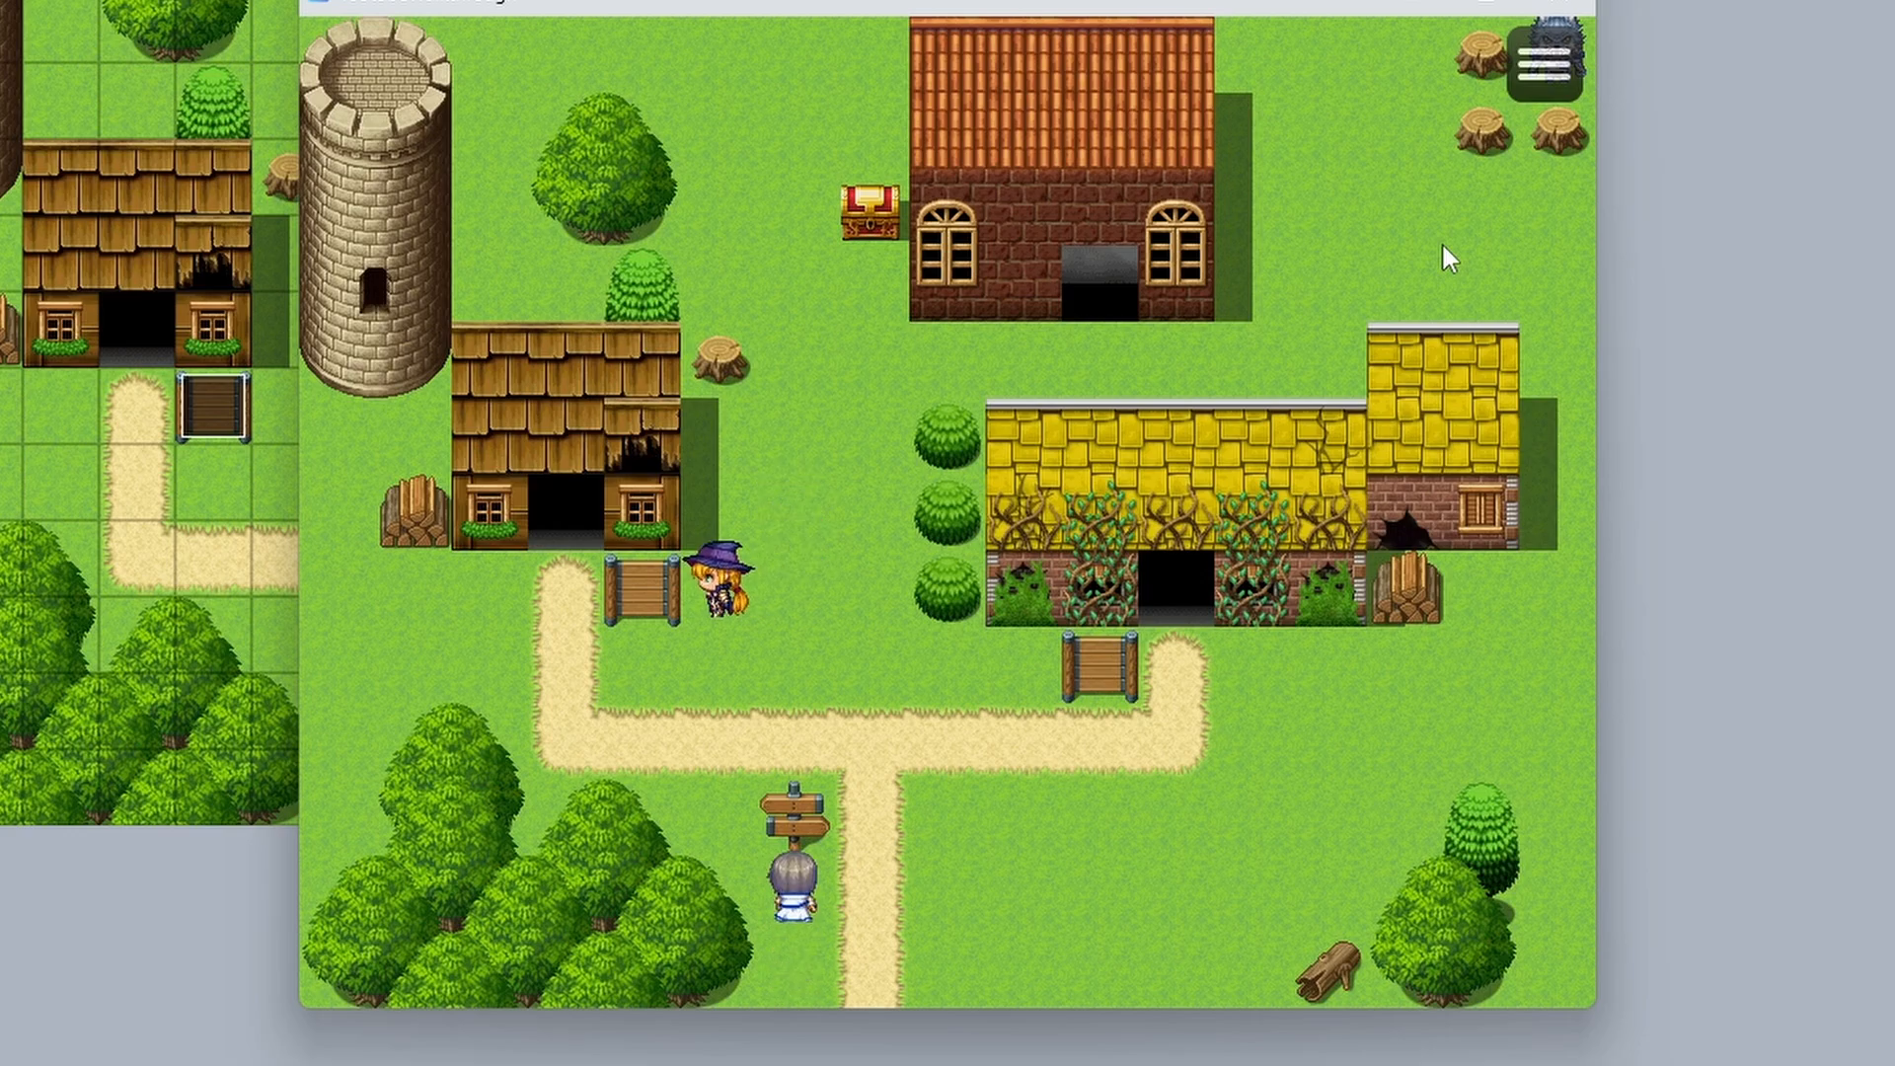
key("space")
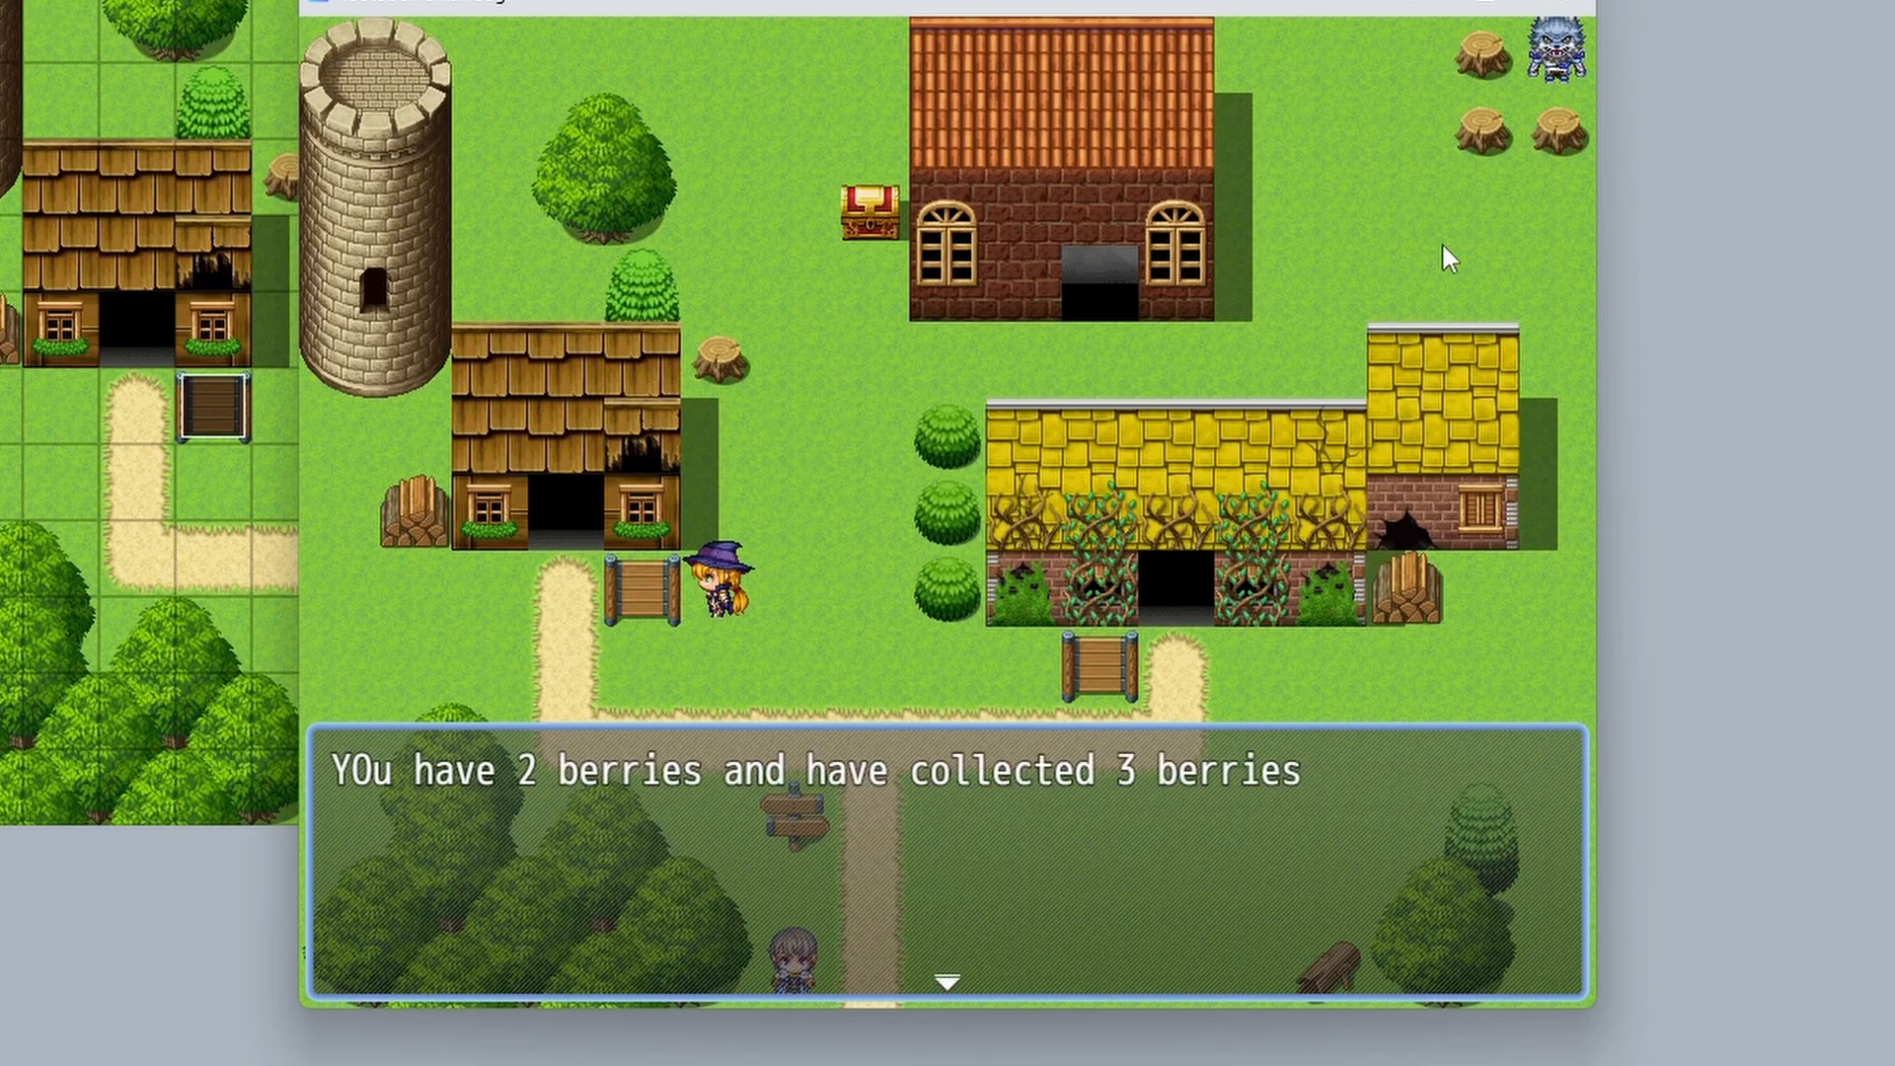
key("space")
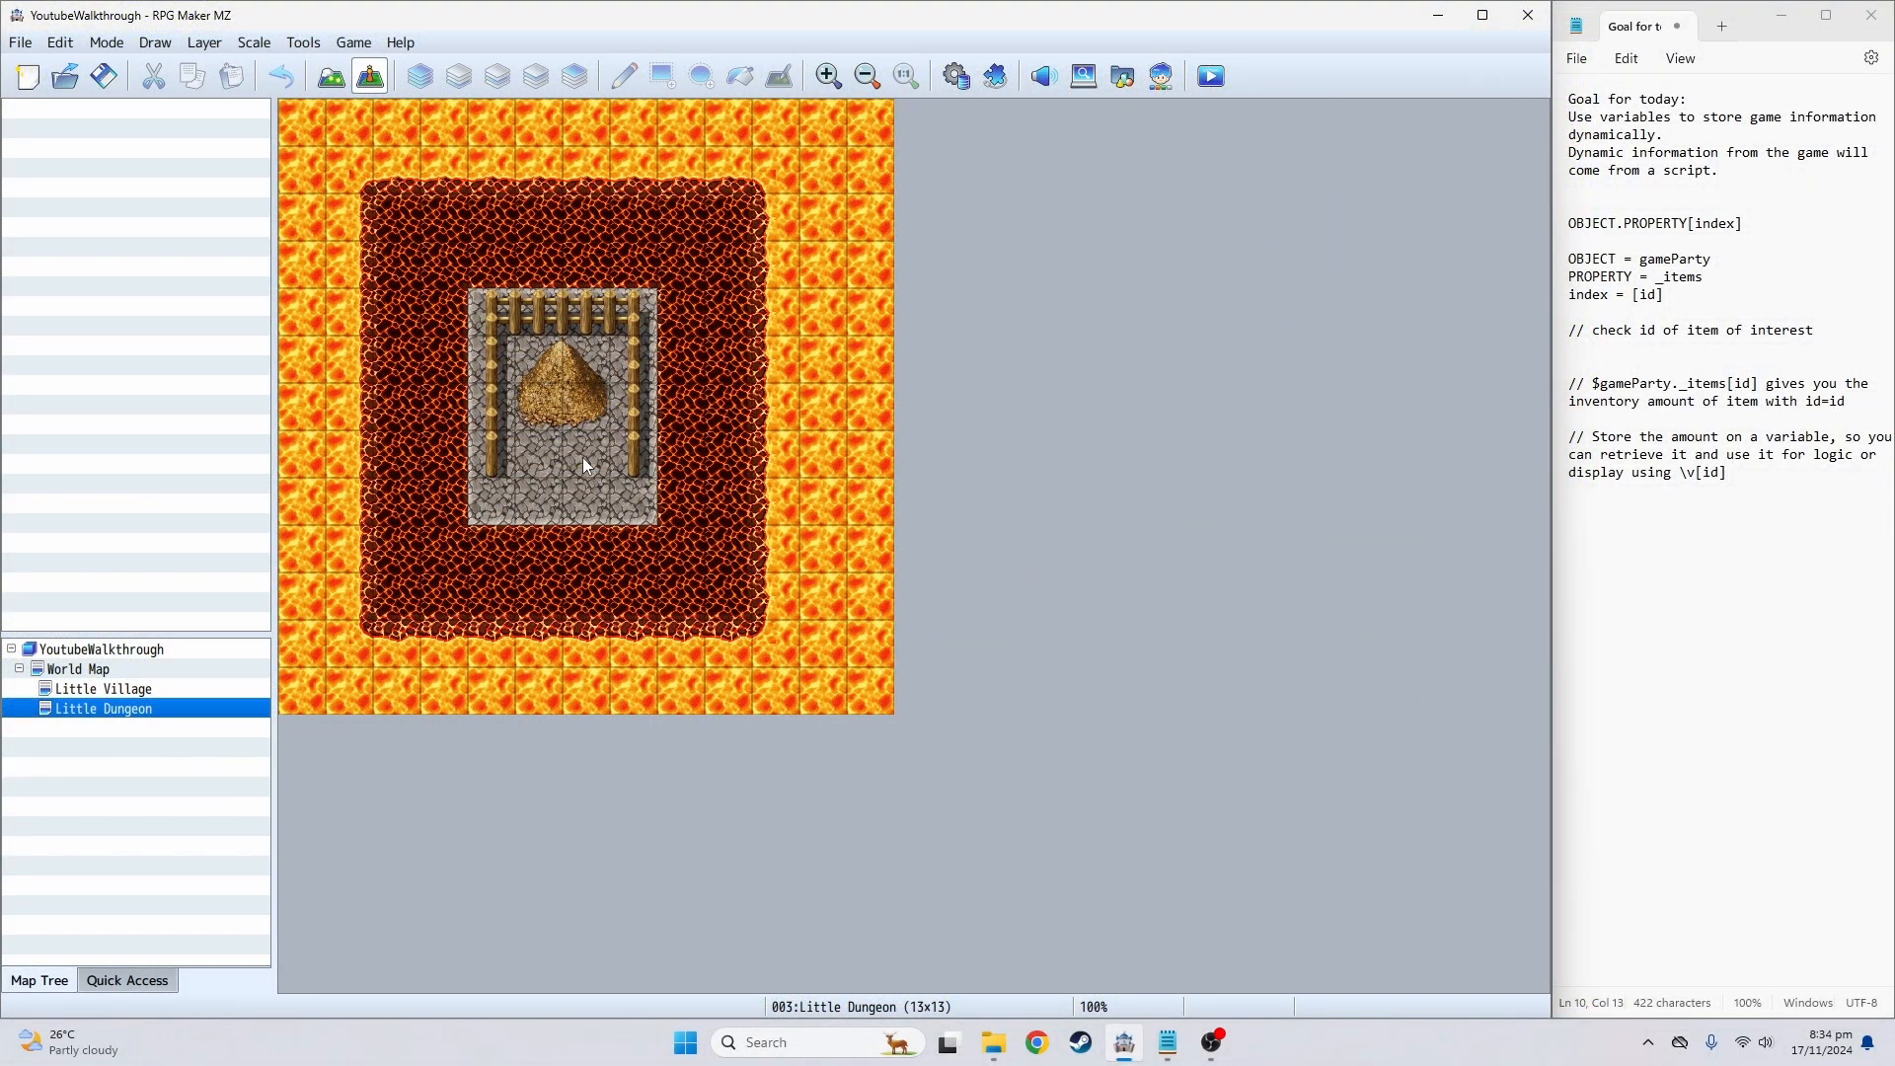
- Set the player's starting position at tile 6,7 on the Little Dungeon map
double_click(634, 454)
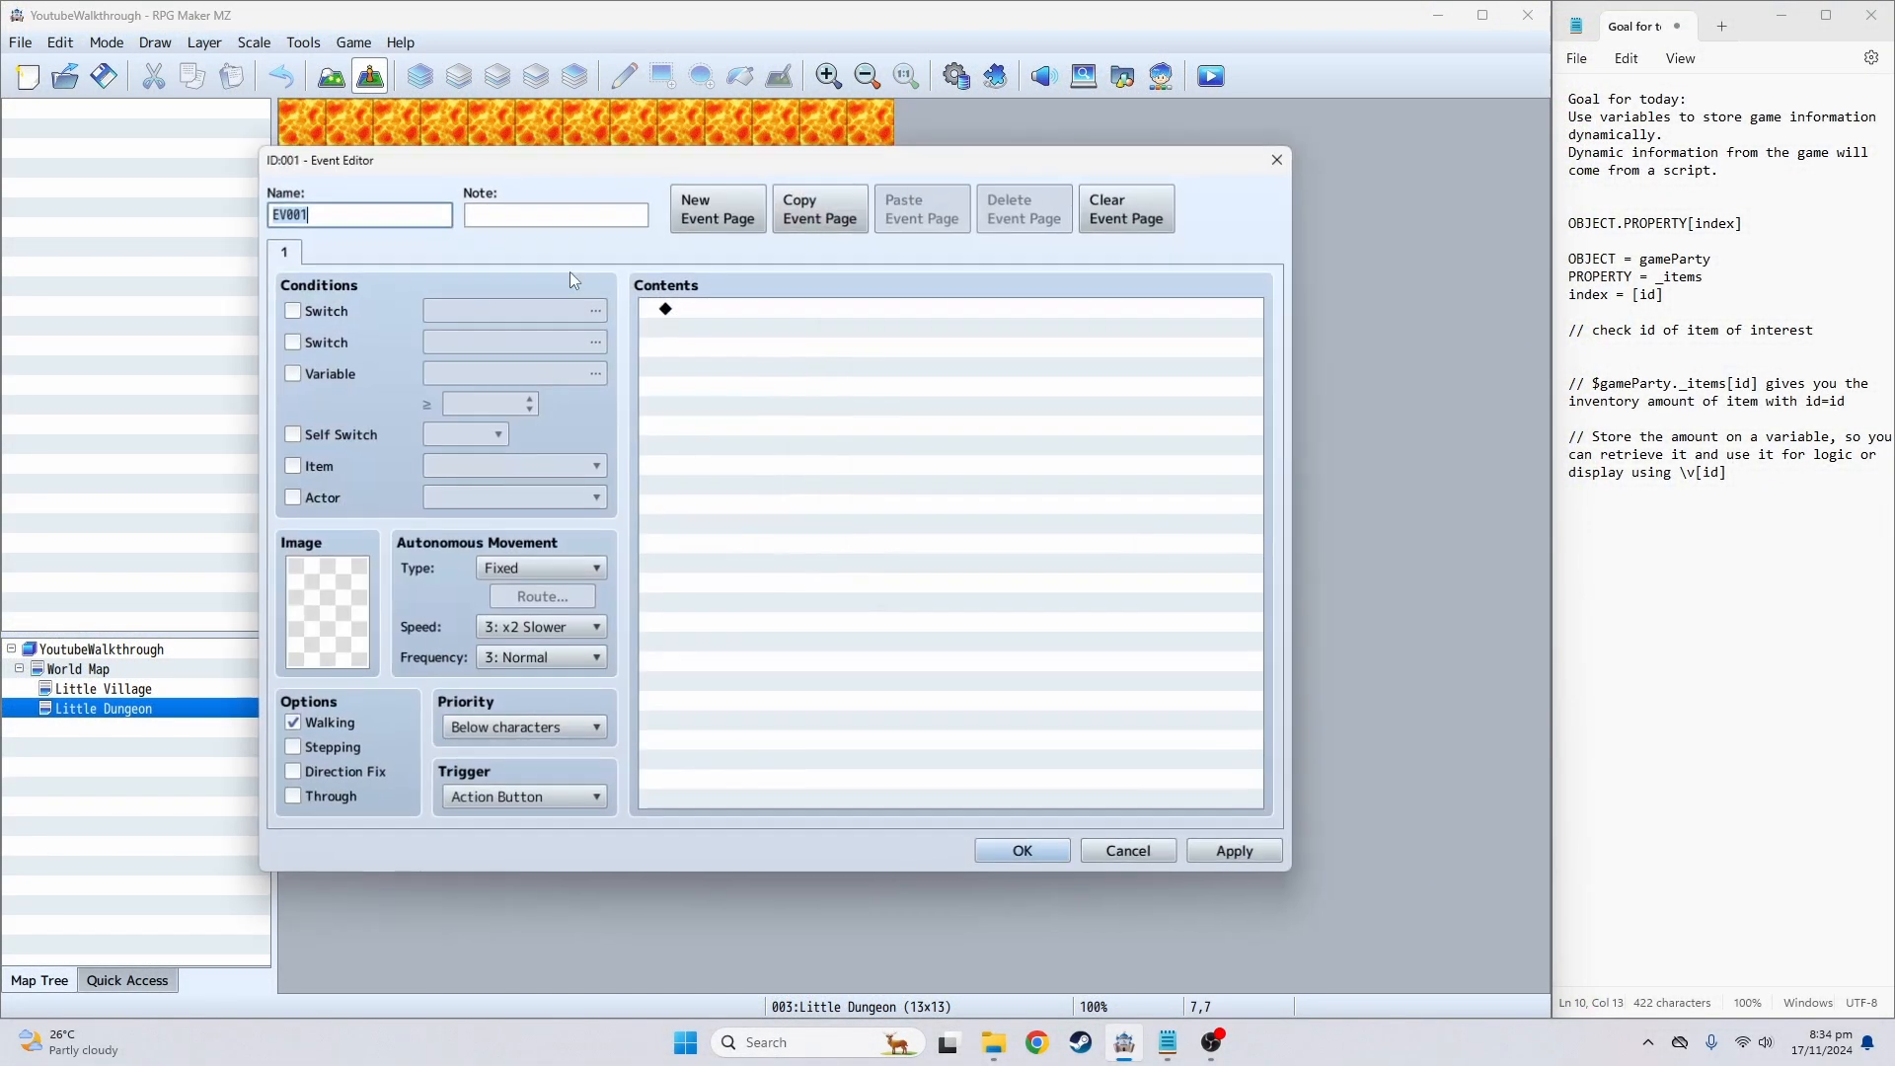
left_click(1279, 158)
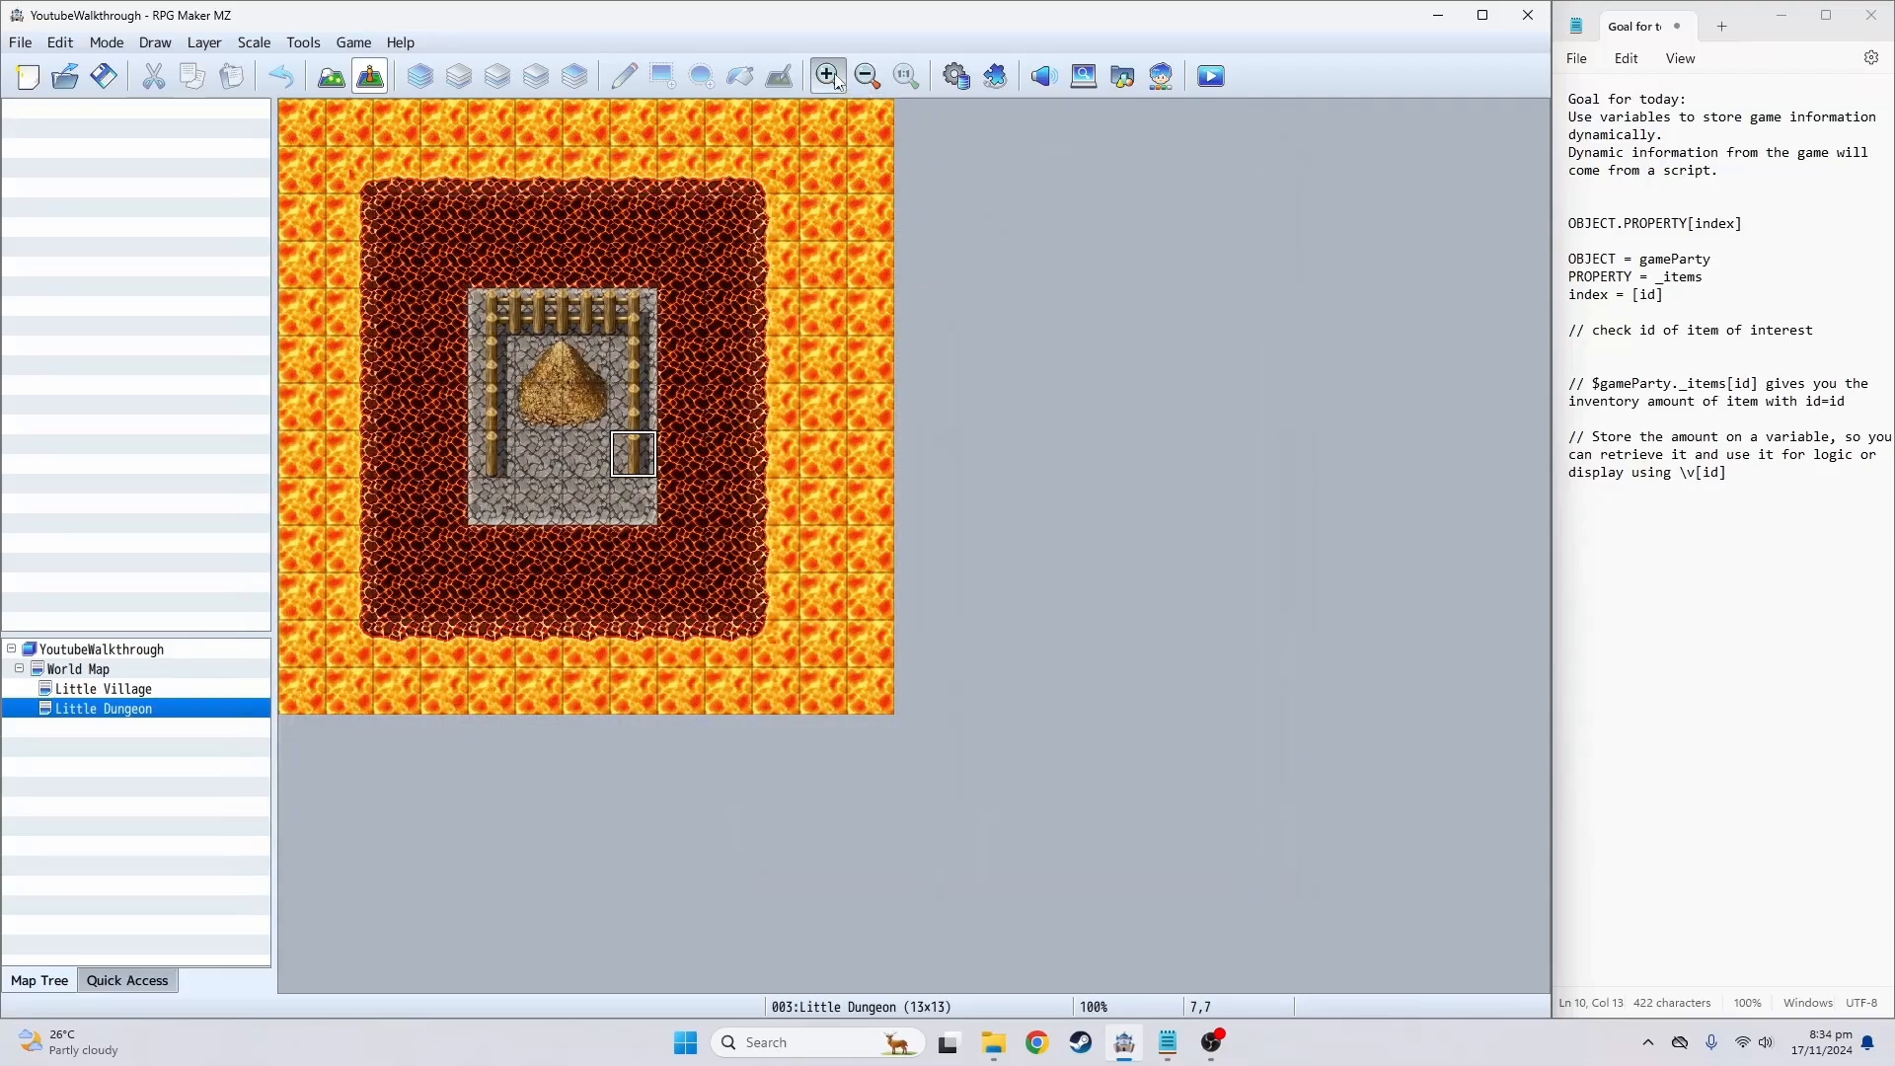
left_click(828, 76)
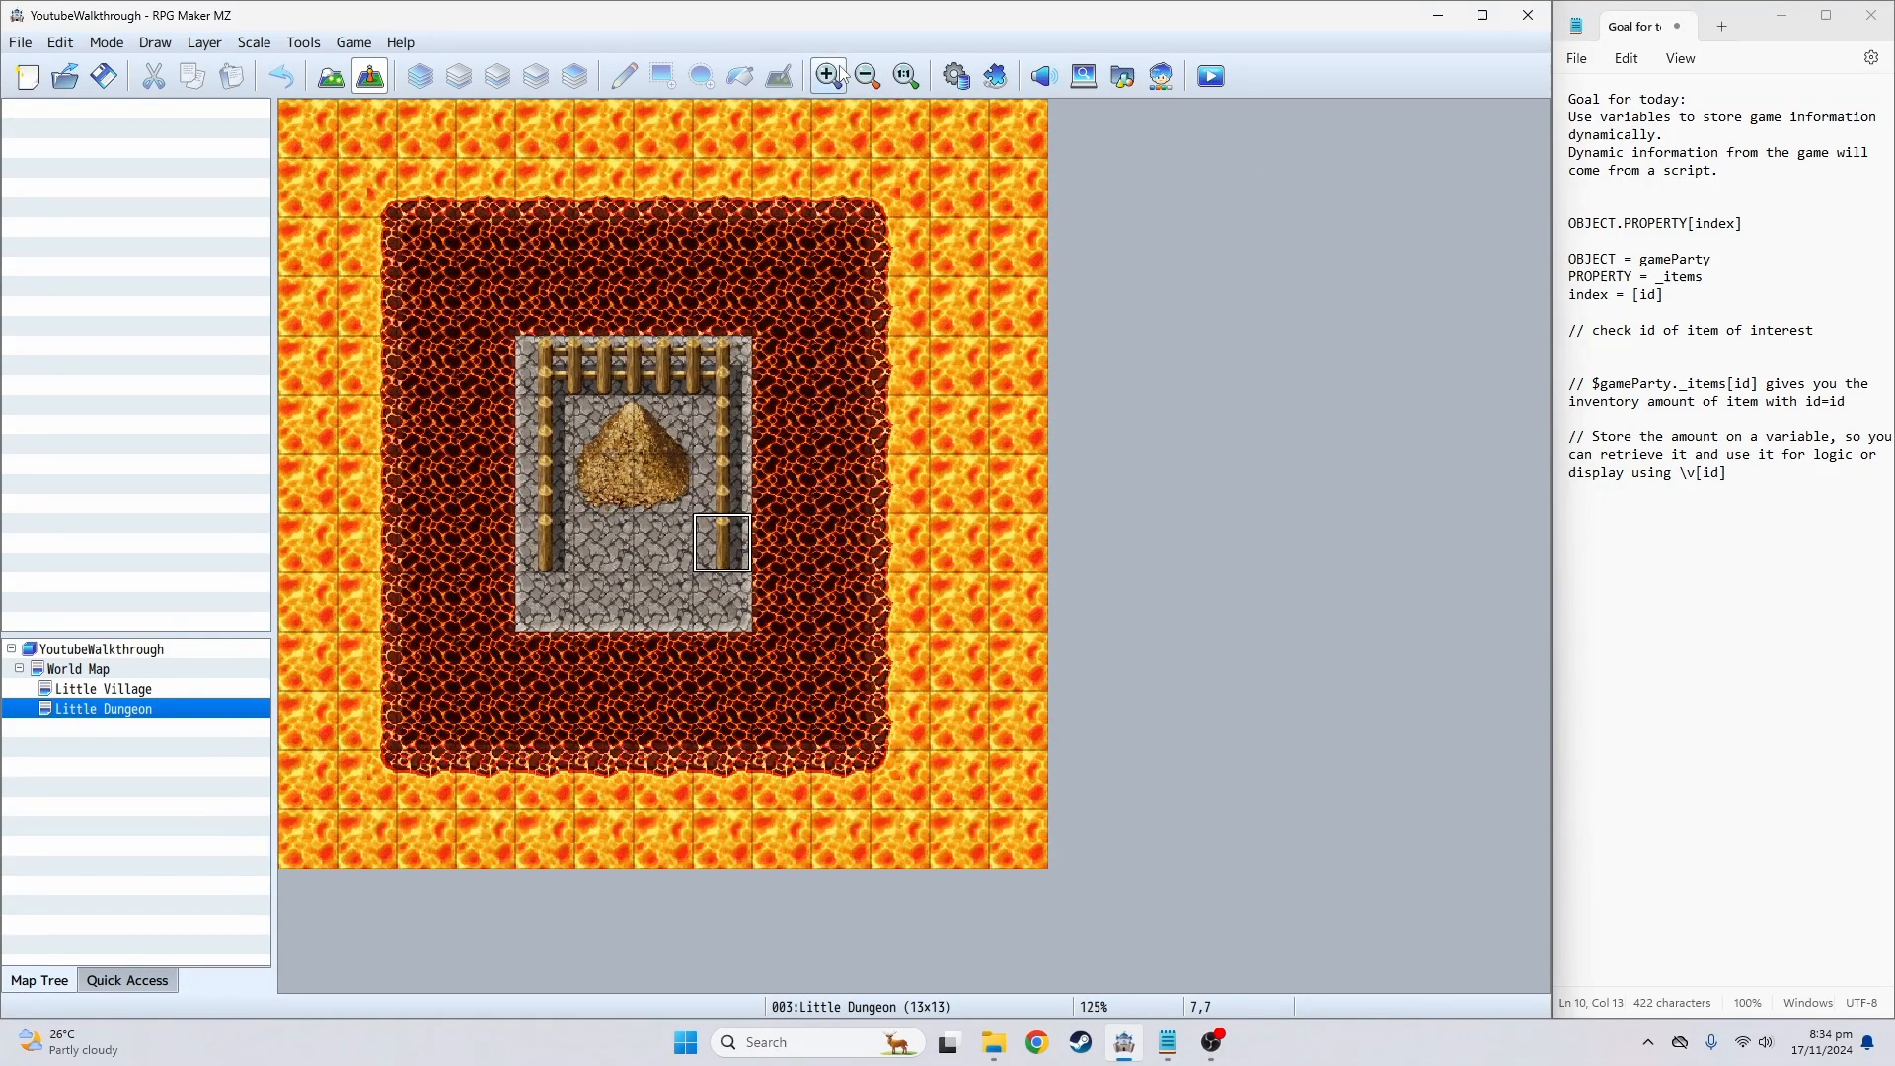
right_click(664, 568)
left_click(903, 854)
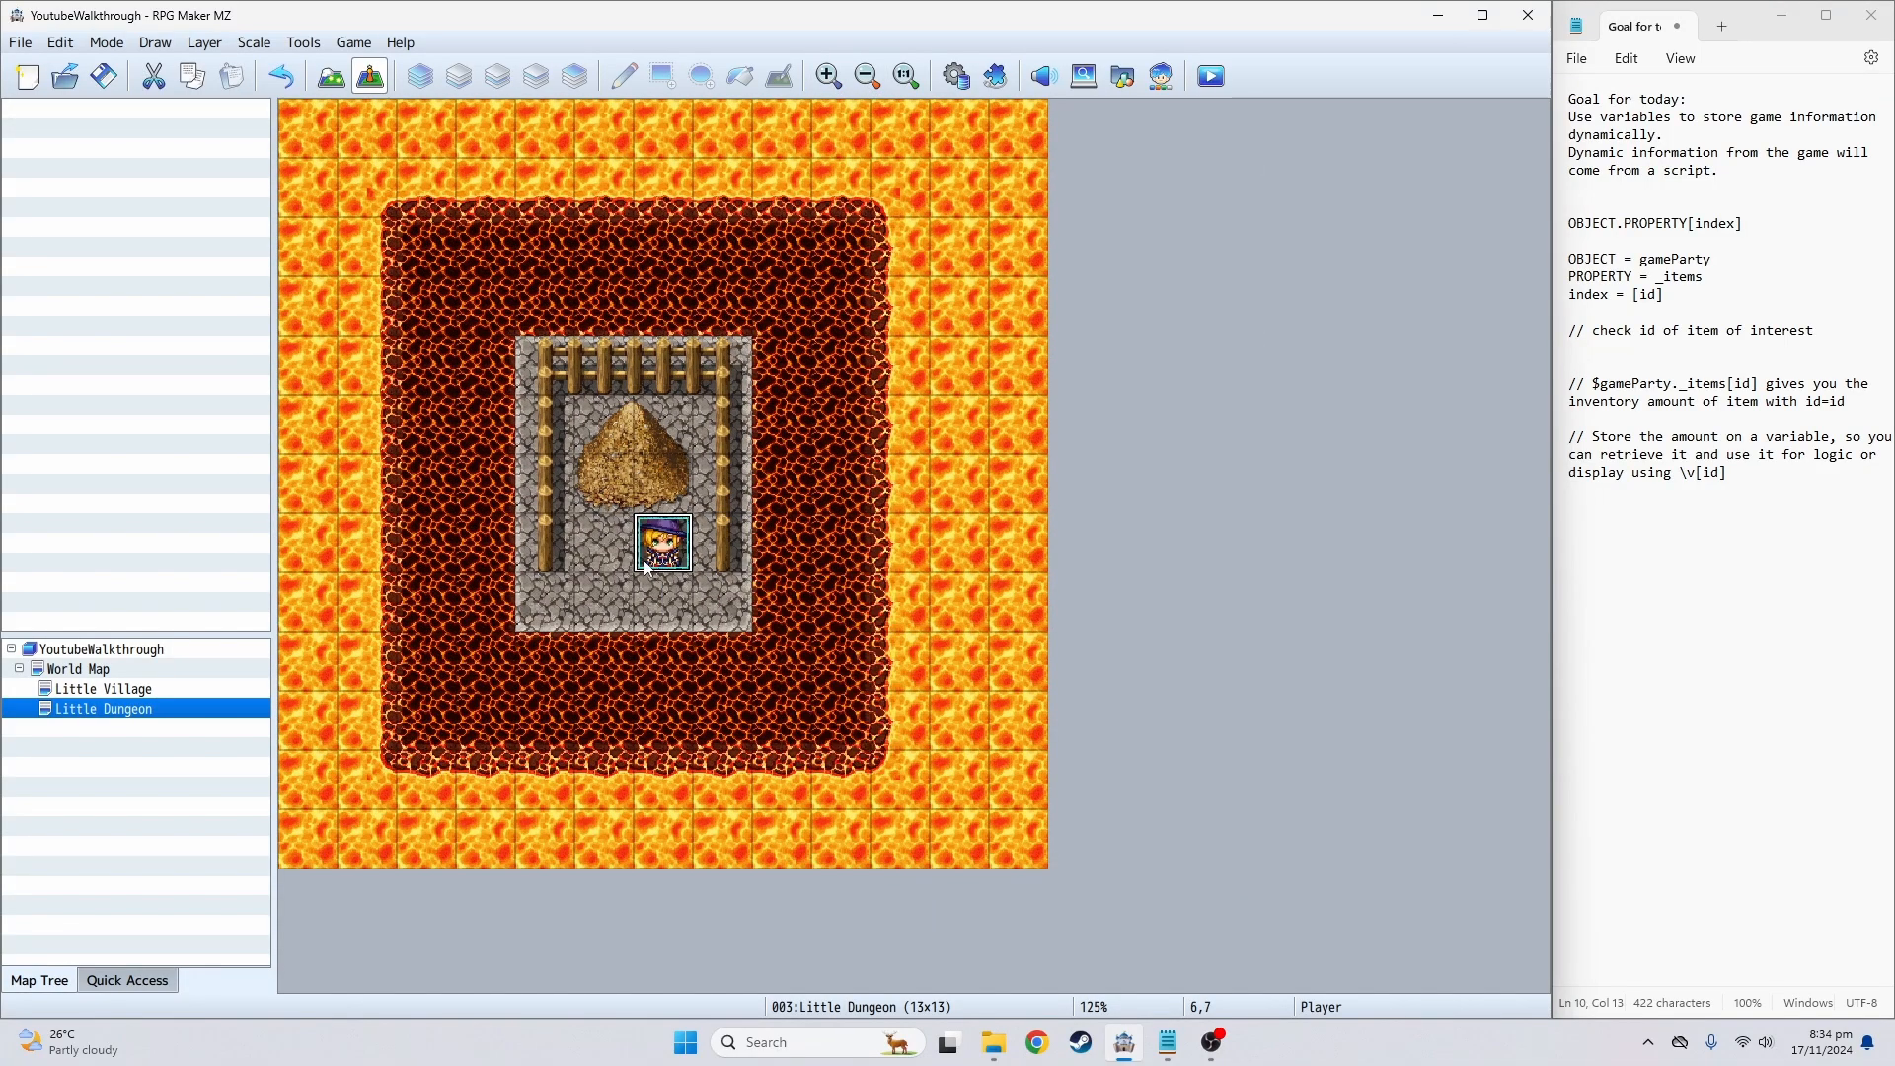
- Create an event named Assistant at tile 5,7 and give it the pink-haired, helmeted Actor2 character image
left_click(614, 564)
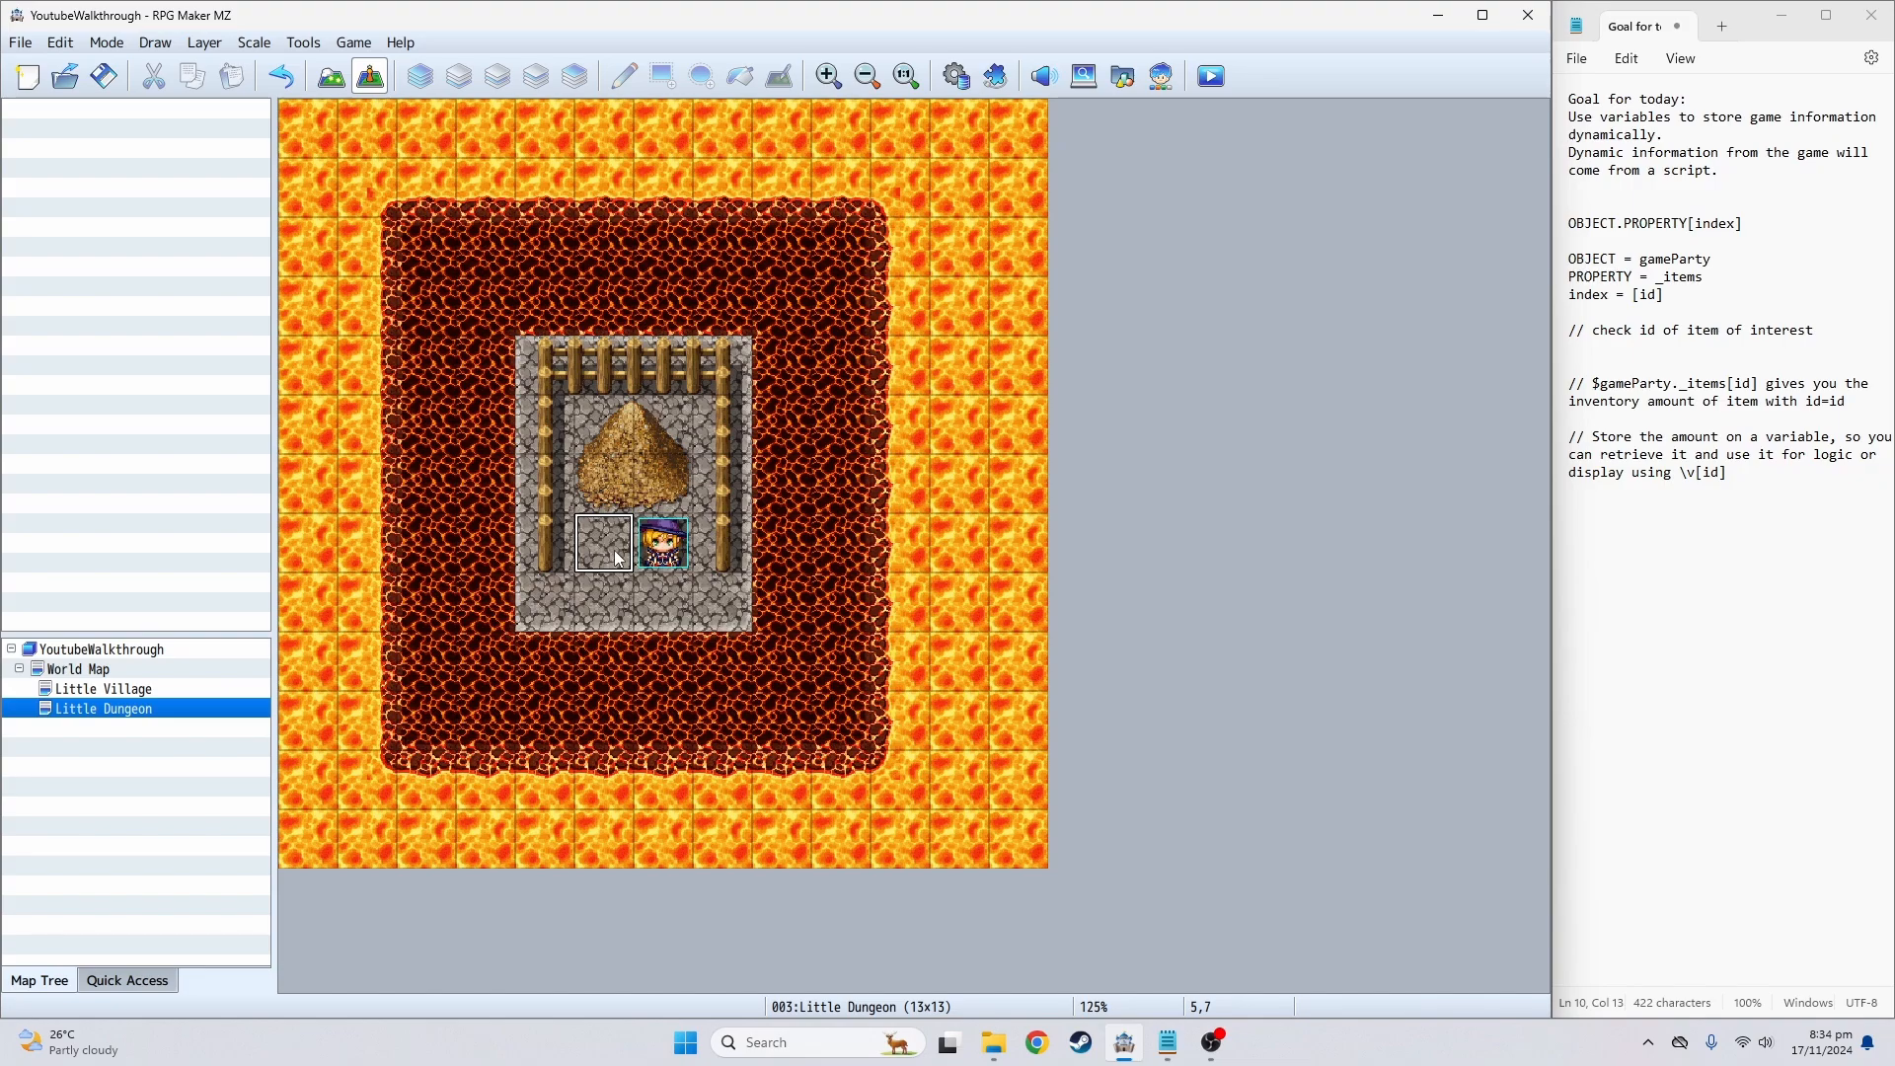
double_click(616, 558)
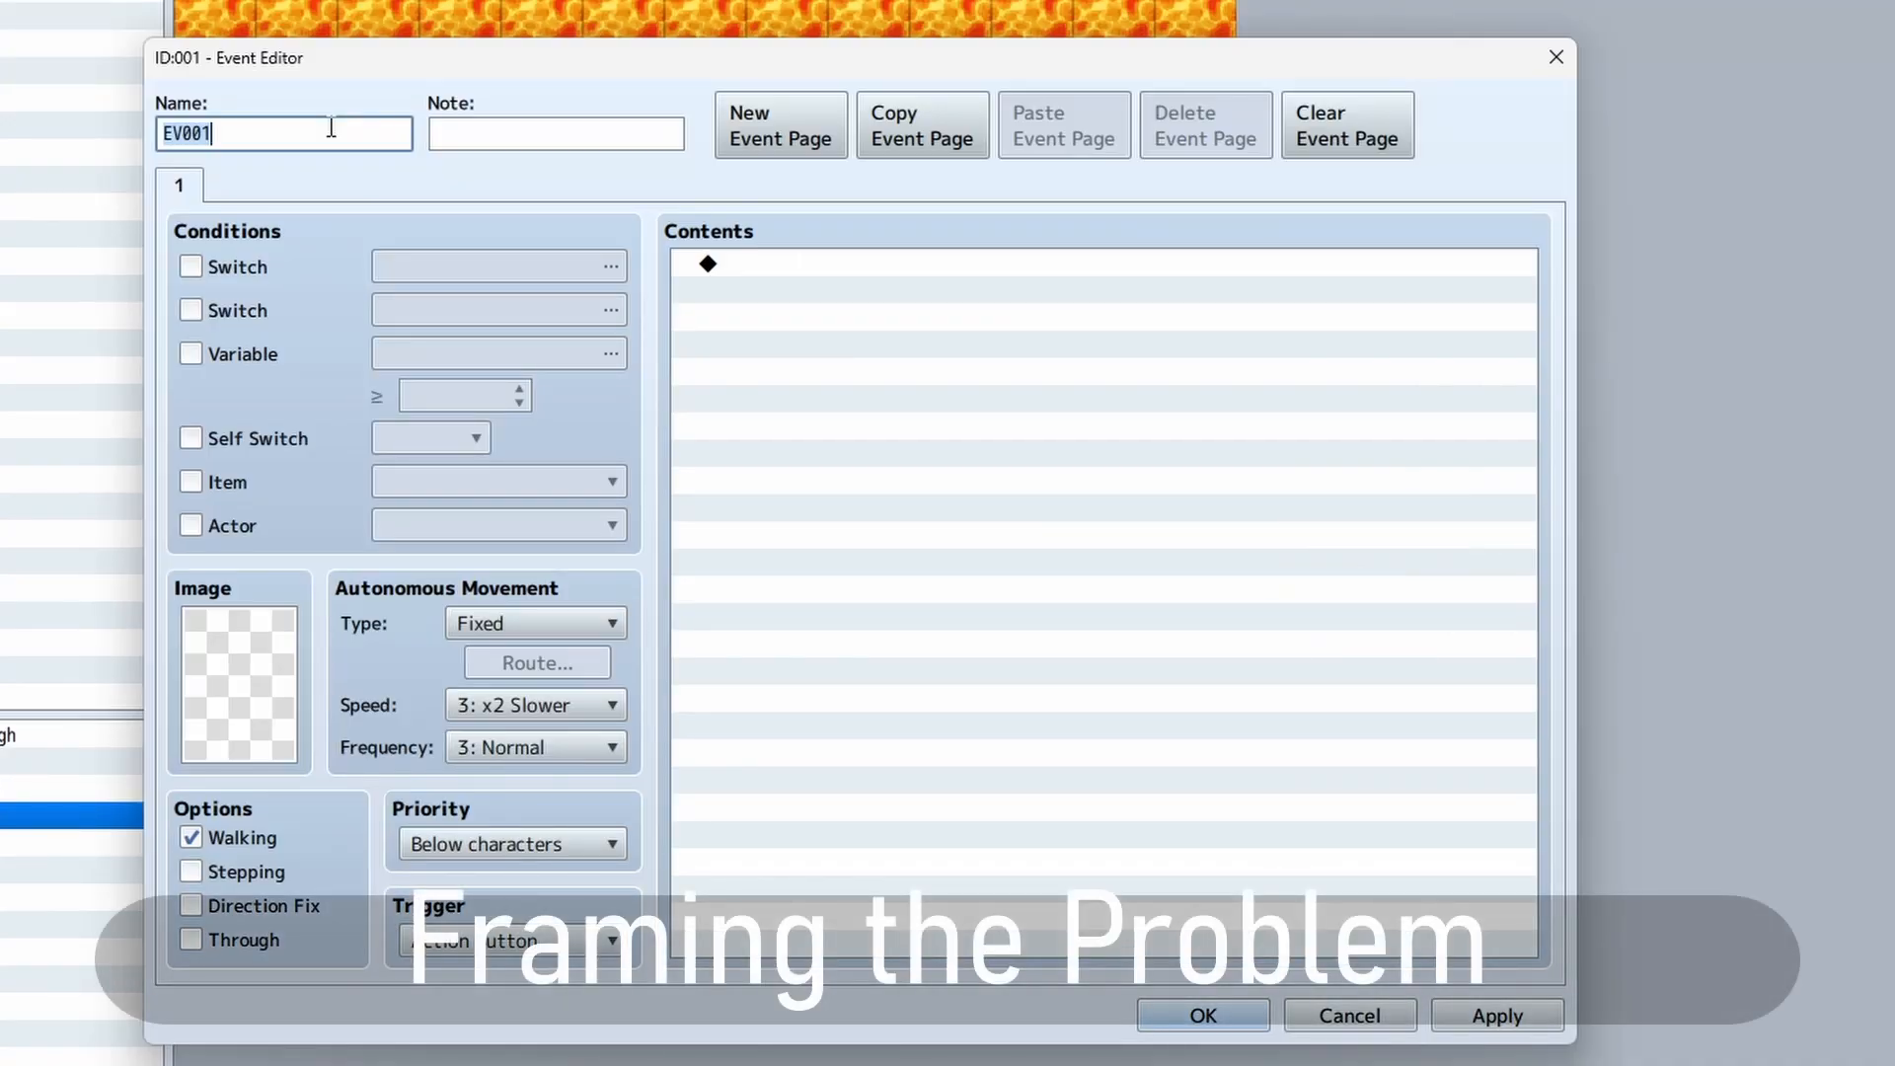
type("Assistant")
double_click(238, 671)
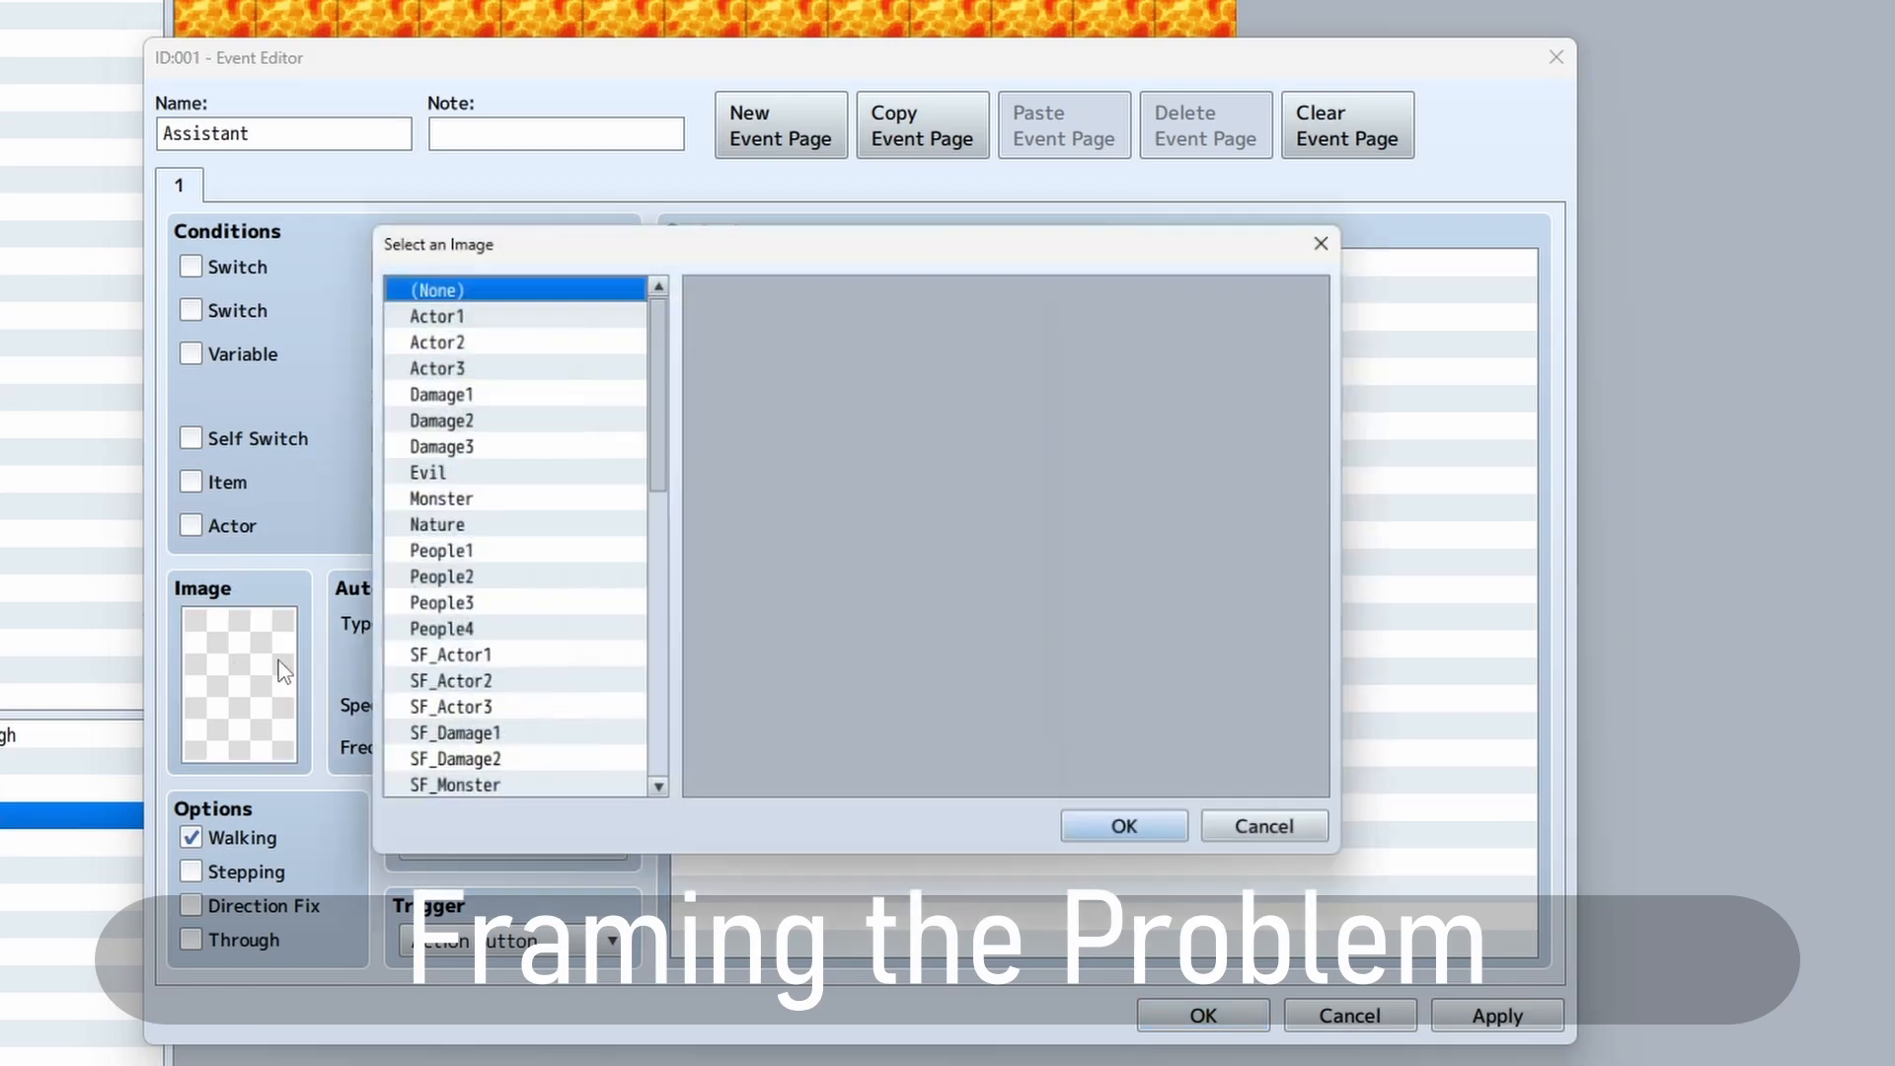
left_click(501, 338)
left_click(912, 384)
double_click(914, 385)
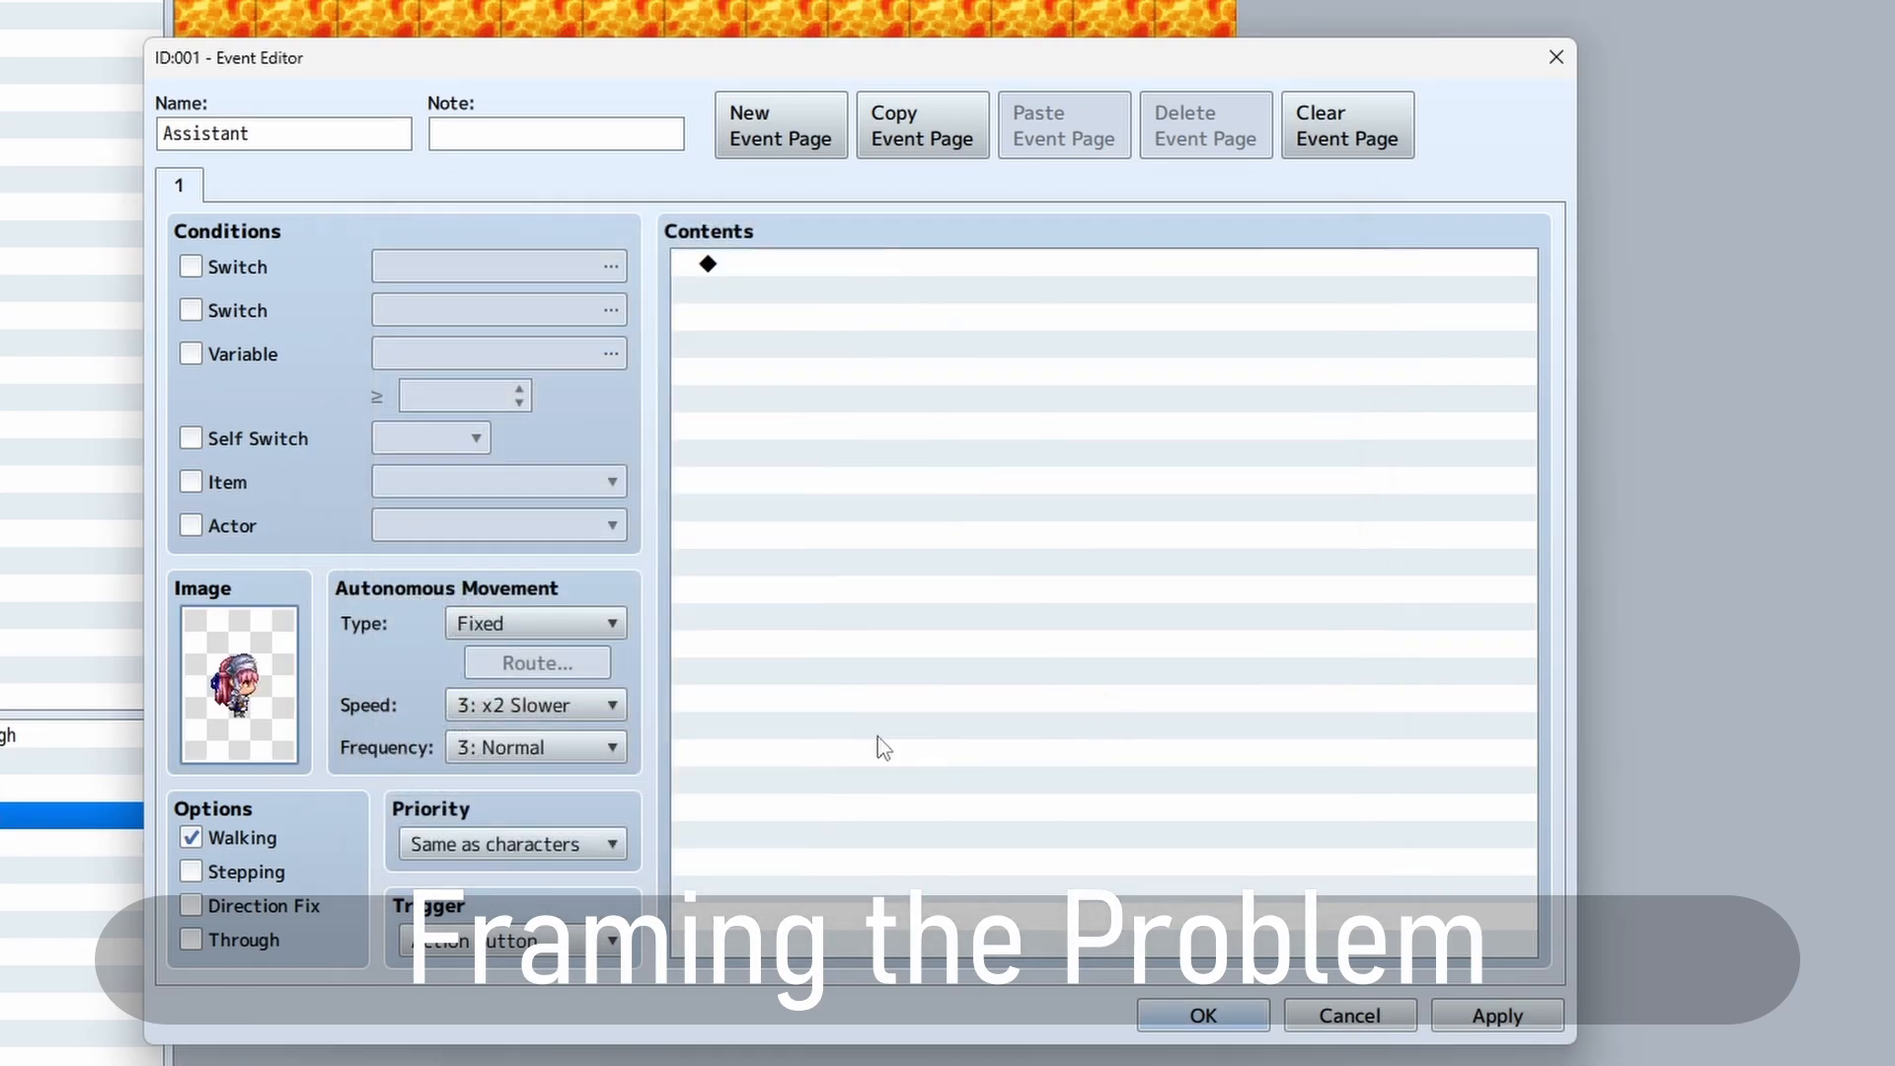
- Add a Show Text command reading "You have picked up X amount of OATS and" / "you have eaten X amount of OATS" on two lines
double_click(788, 269)
left_click(821, 265)
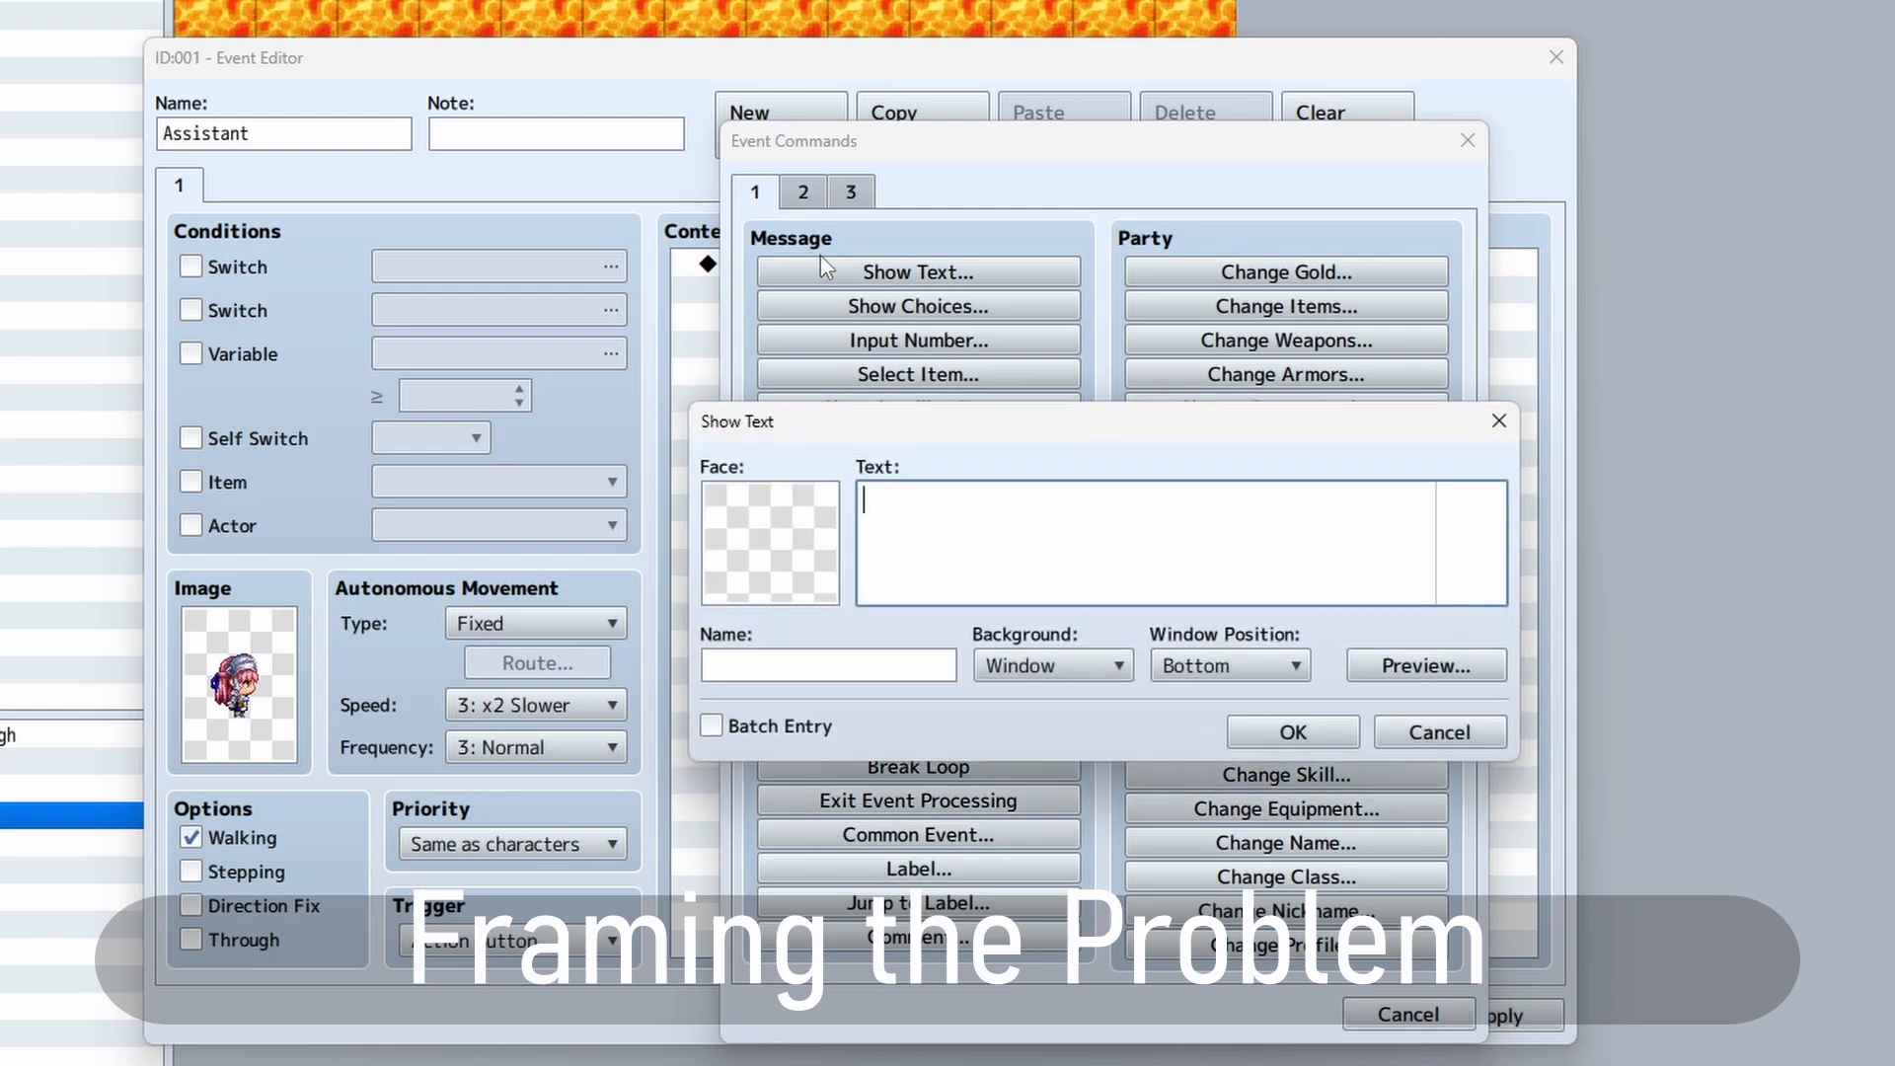
type("You have xx")
key("BackSpace")
key("BackSpace")
key("BackSpace")
type("picked up X amo")
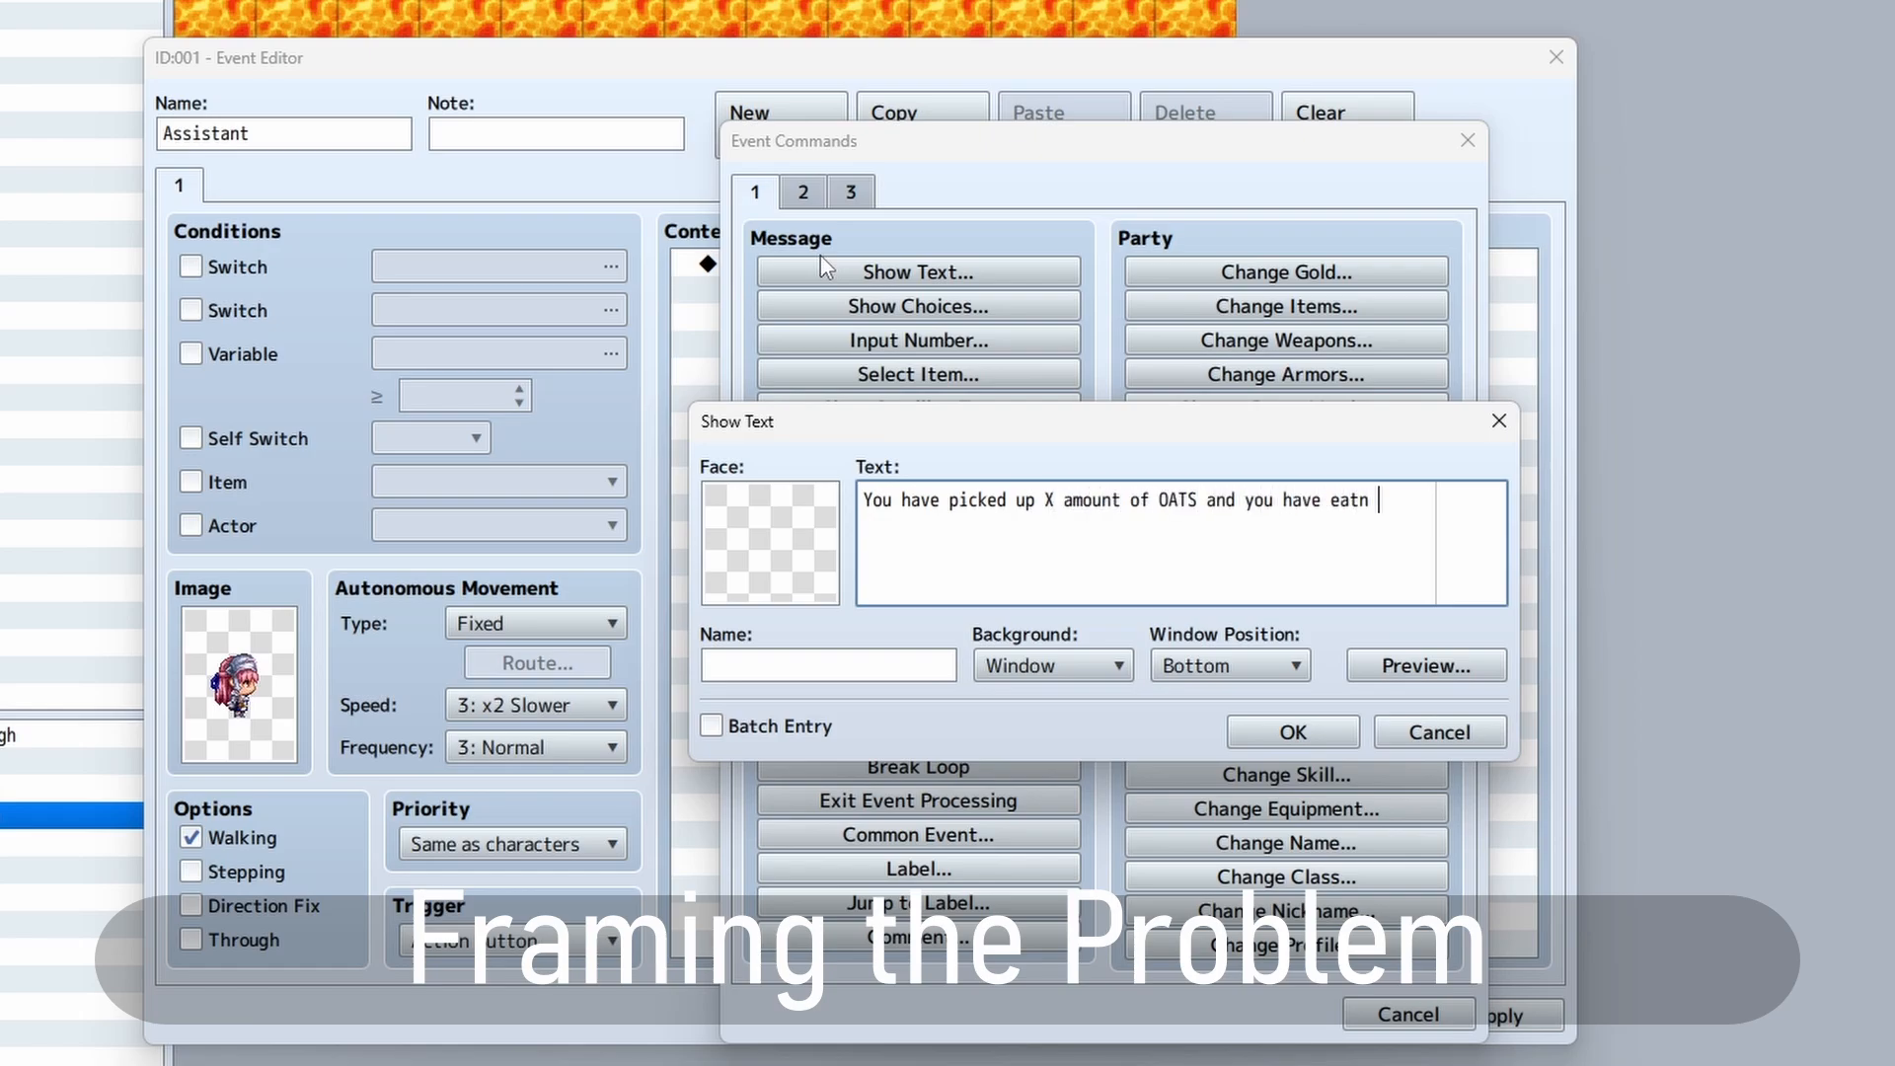
type("unt of OATS")
left_click(1201, 510)
key("Return")
- Give the message the pink-haired, helmeted Actor2 face and the speaker name Assistant
double_click(784, 565)
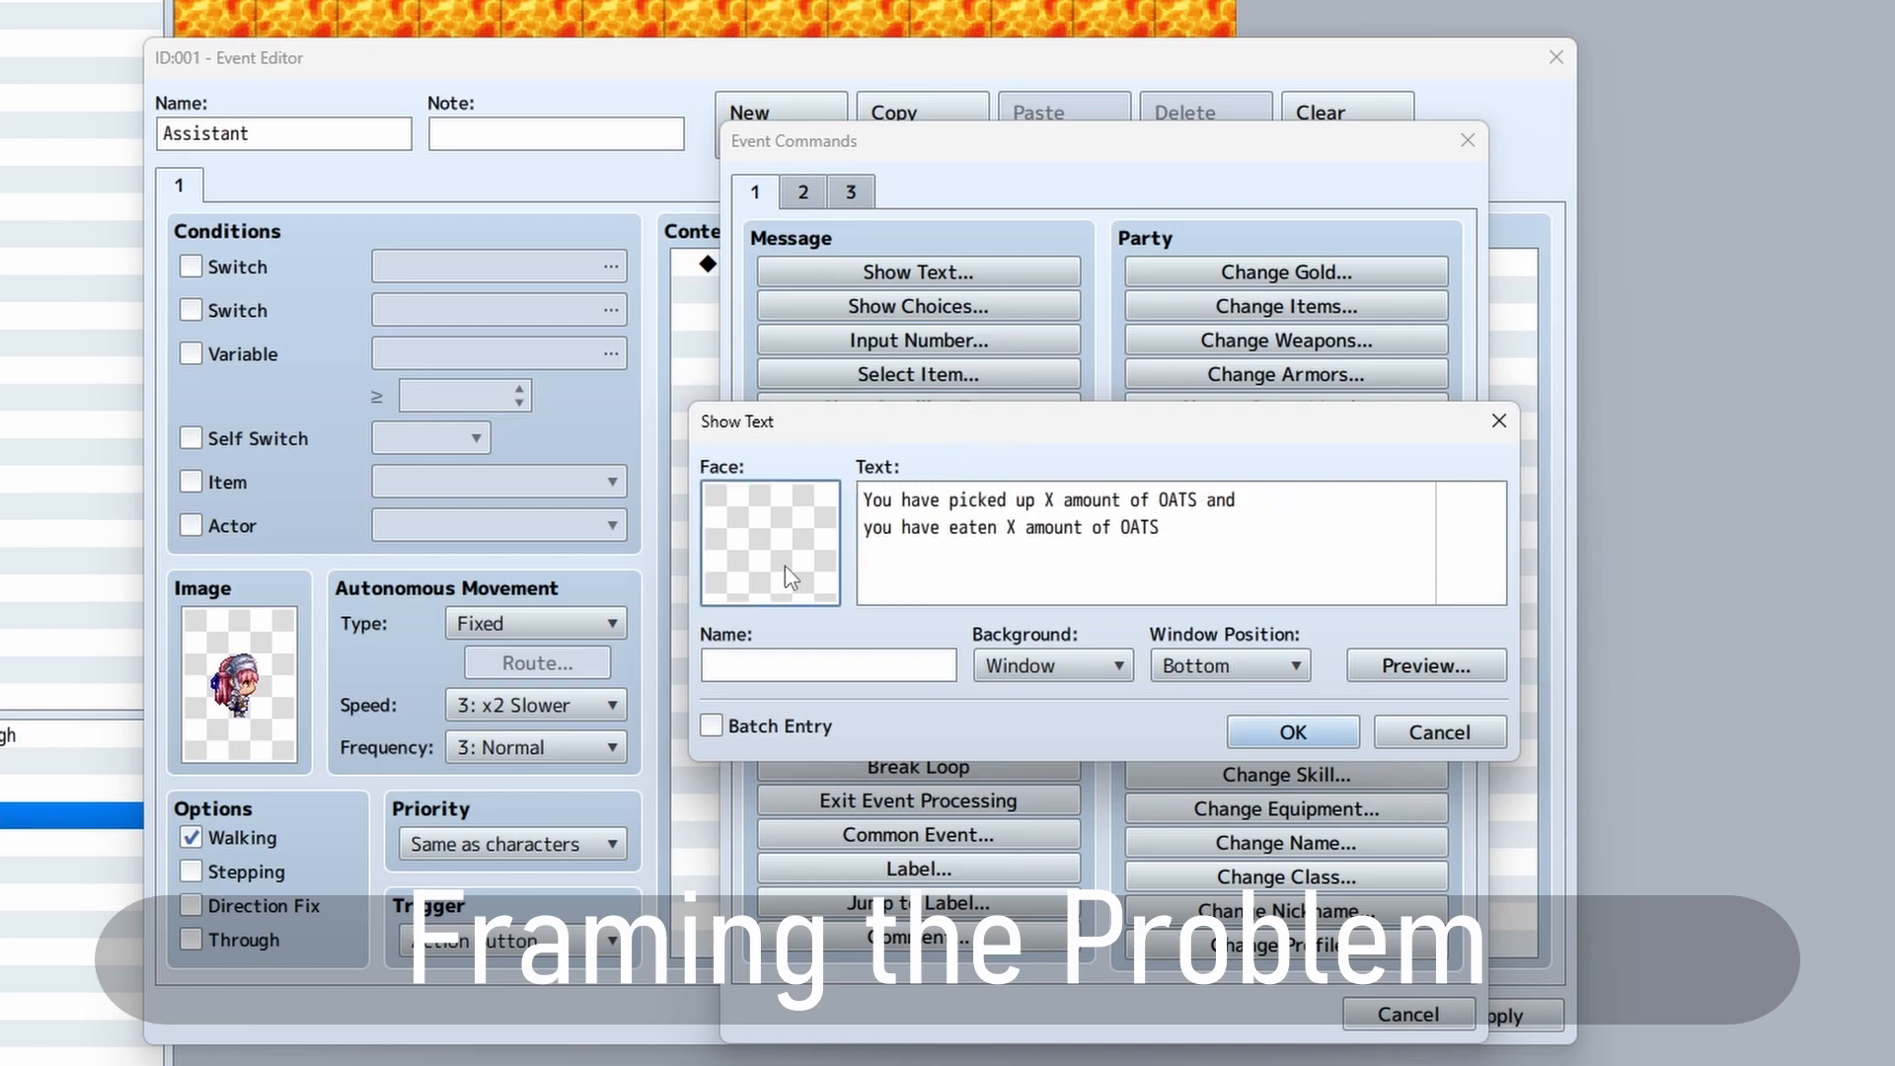
left_click(732, 385)
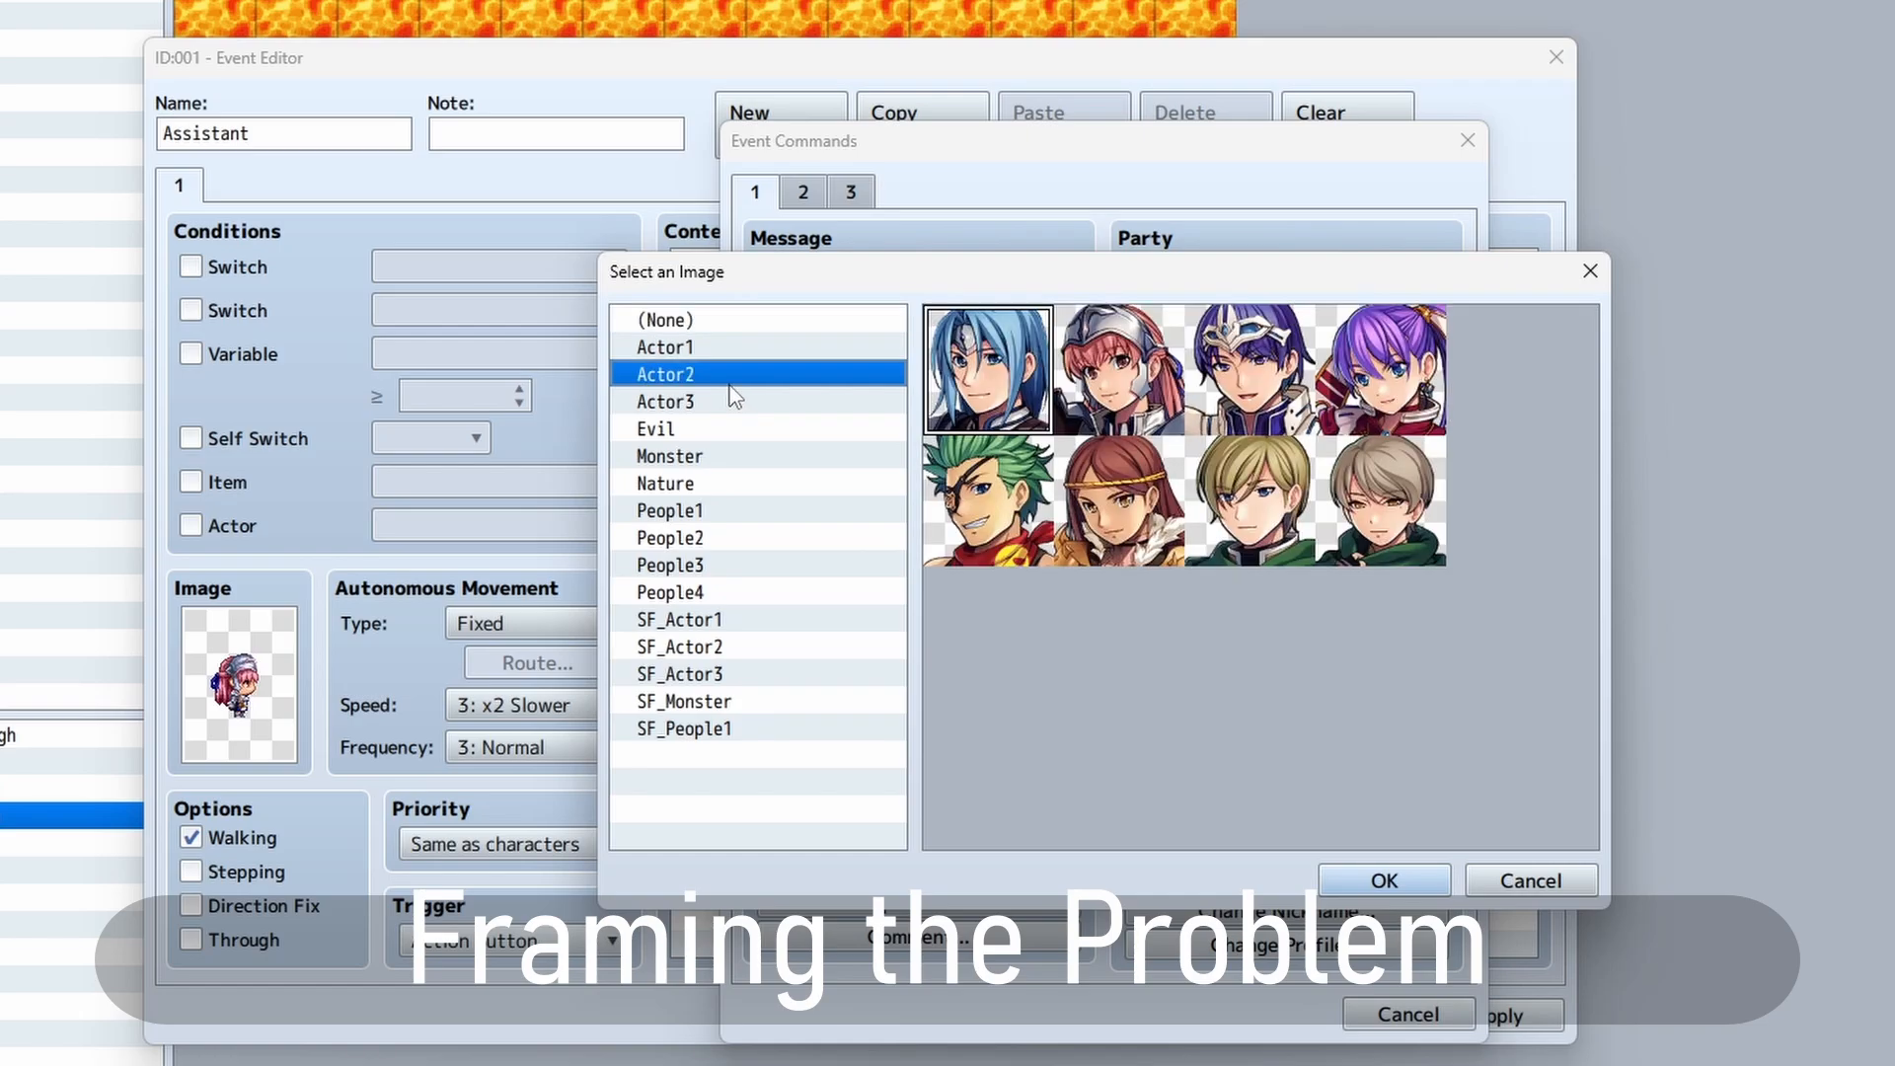
double_click(1139, 405)
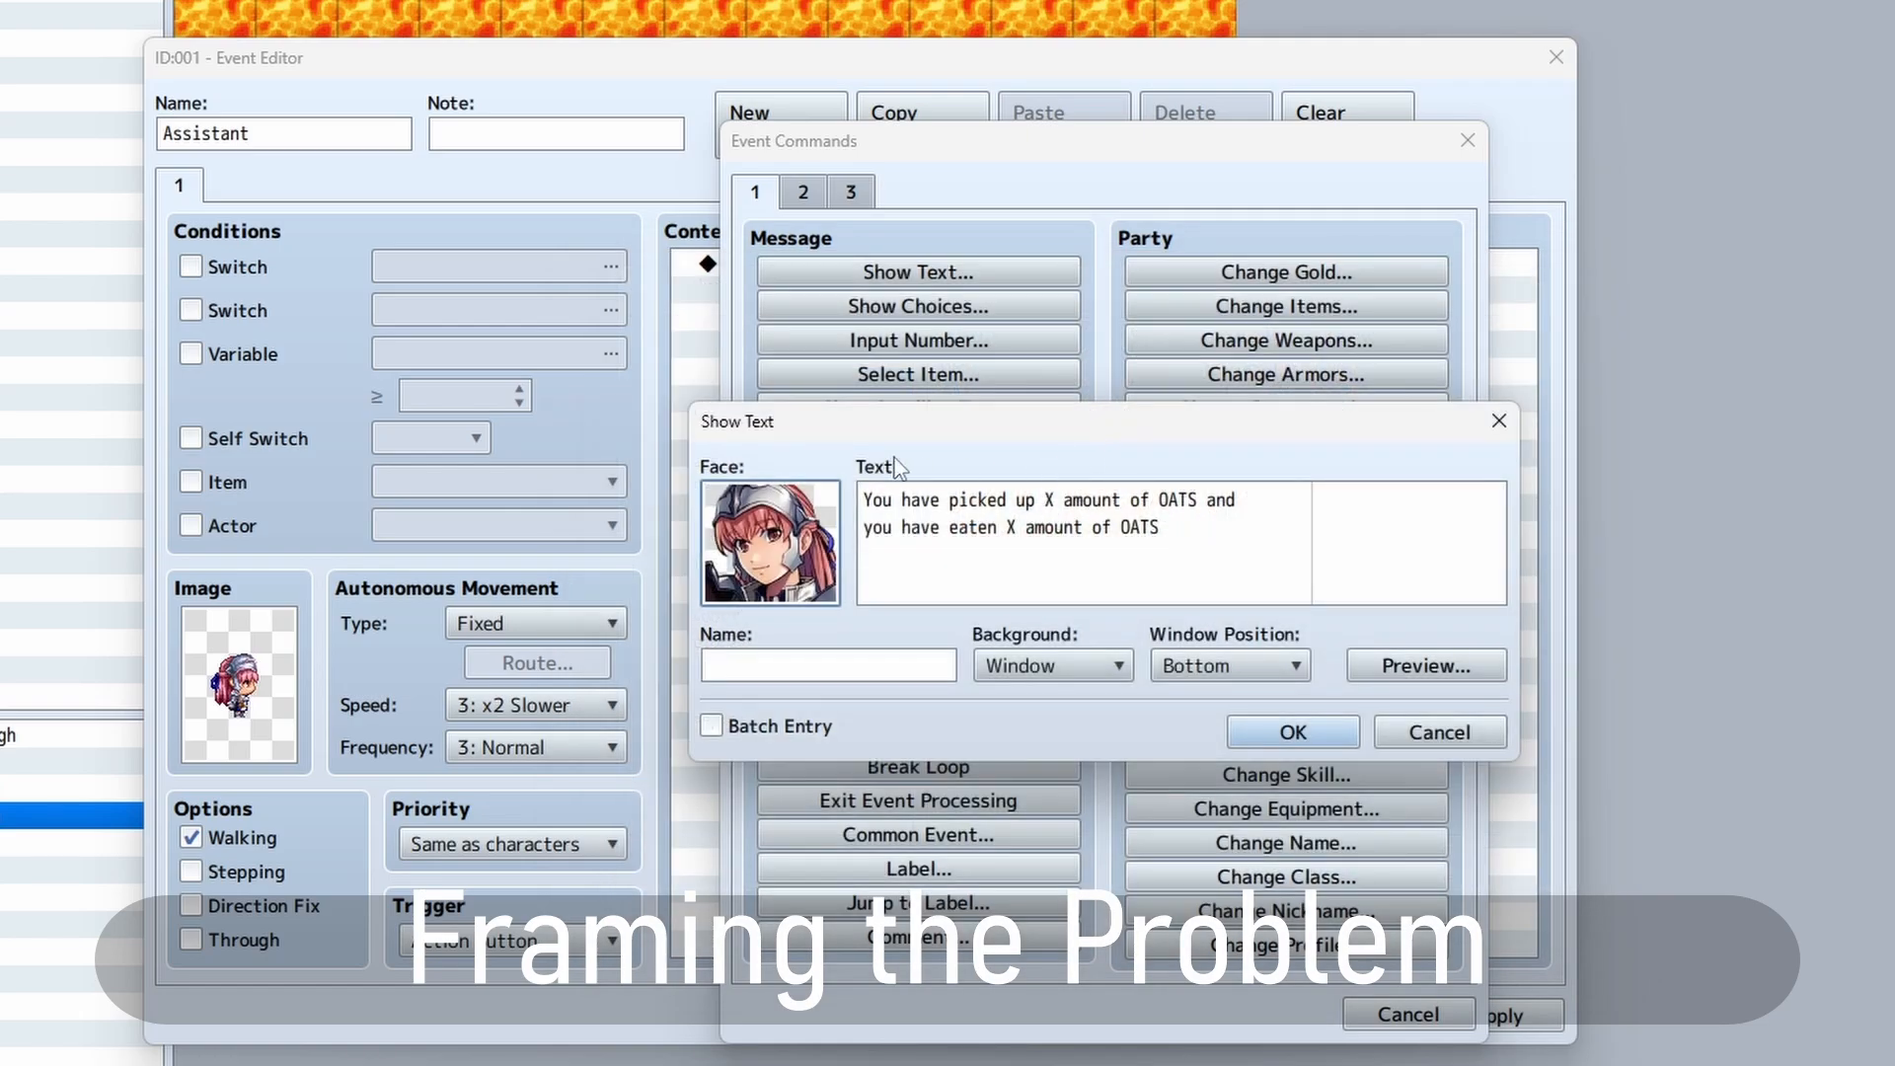
left_click(886, 670)
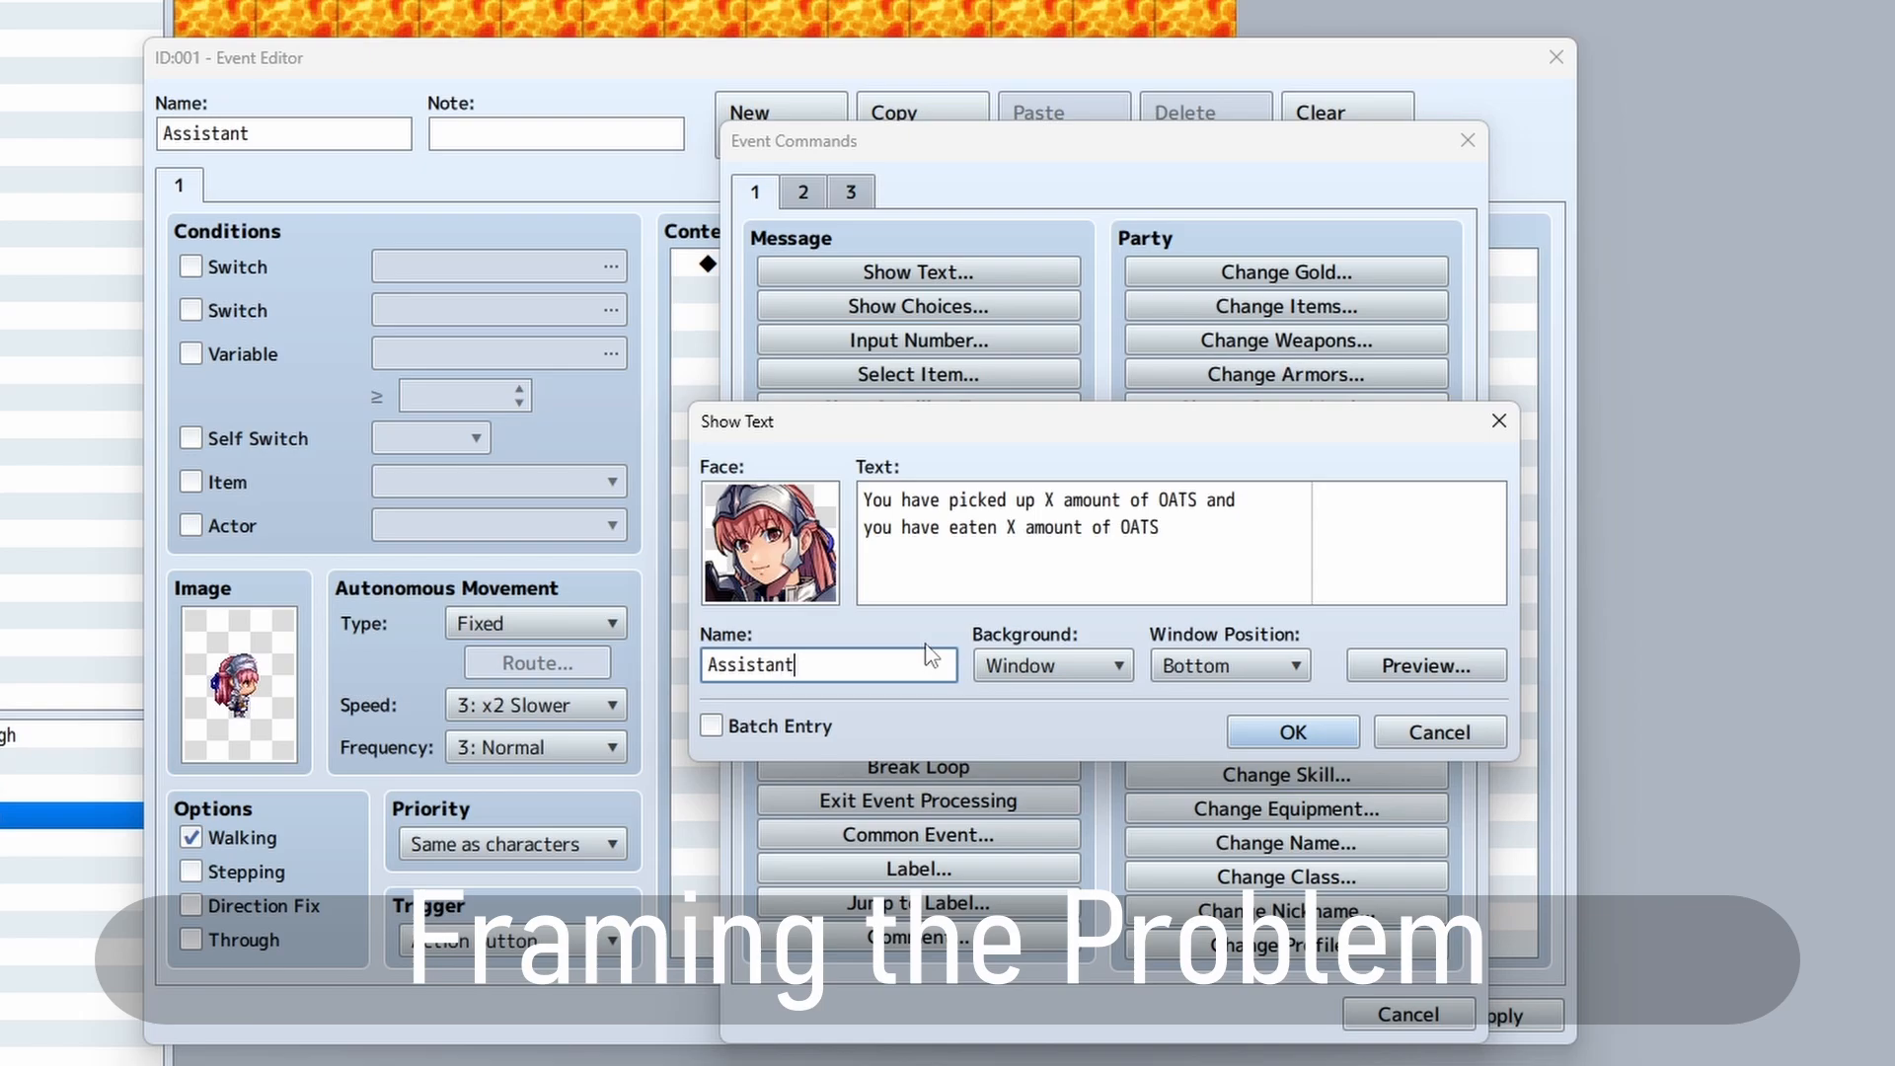
- Preview the assistant's message and select the X placeholder in its first line
left_click(1421, 665)
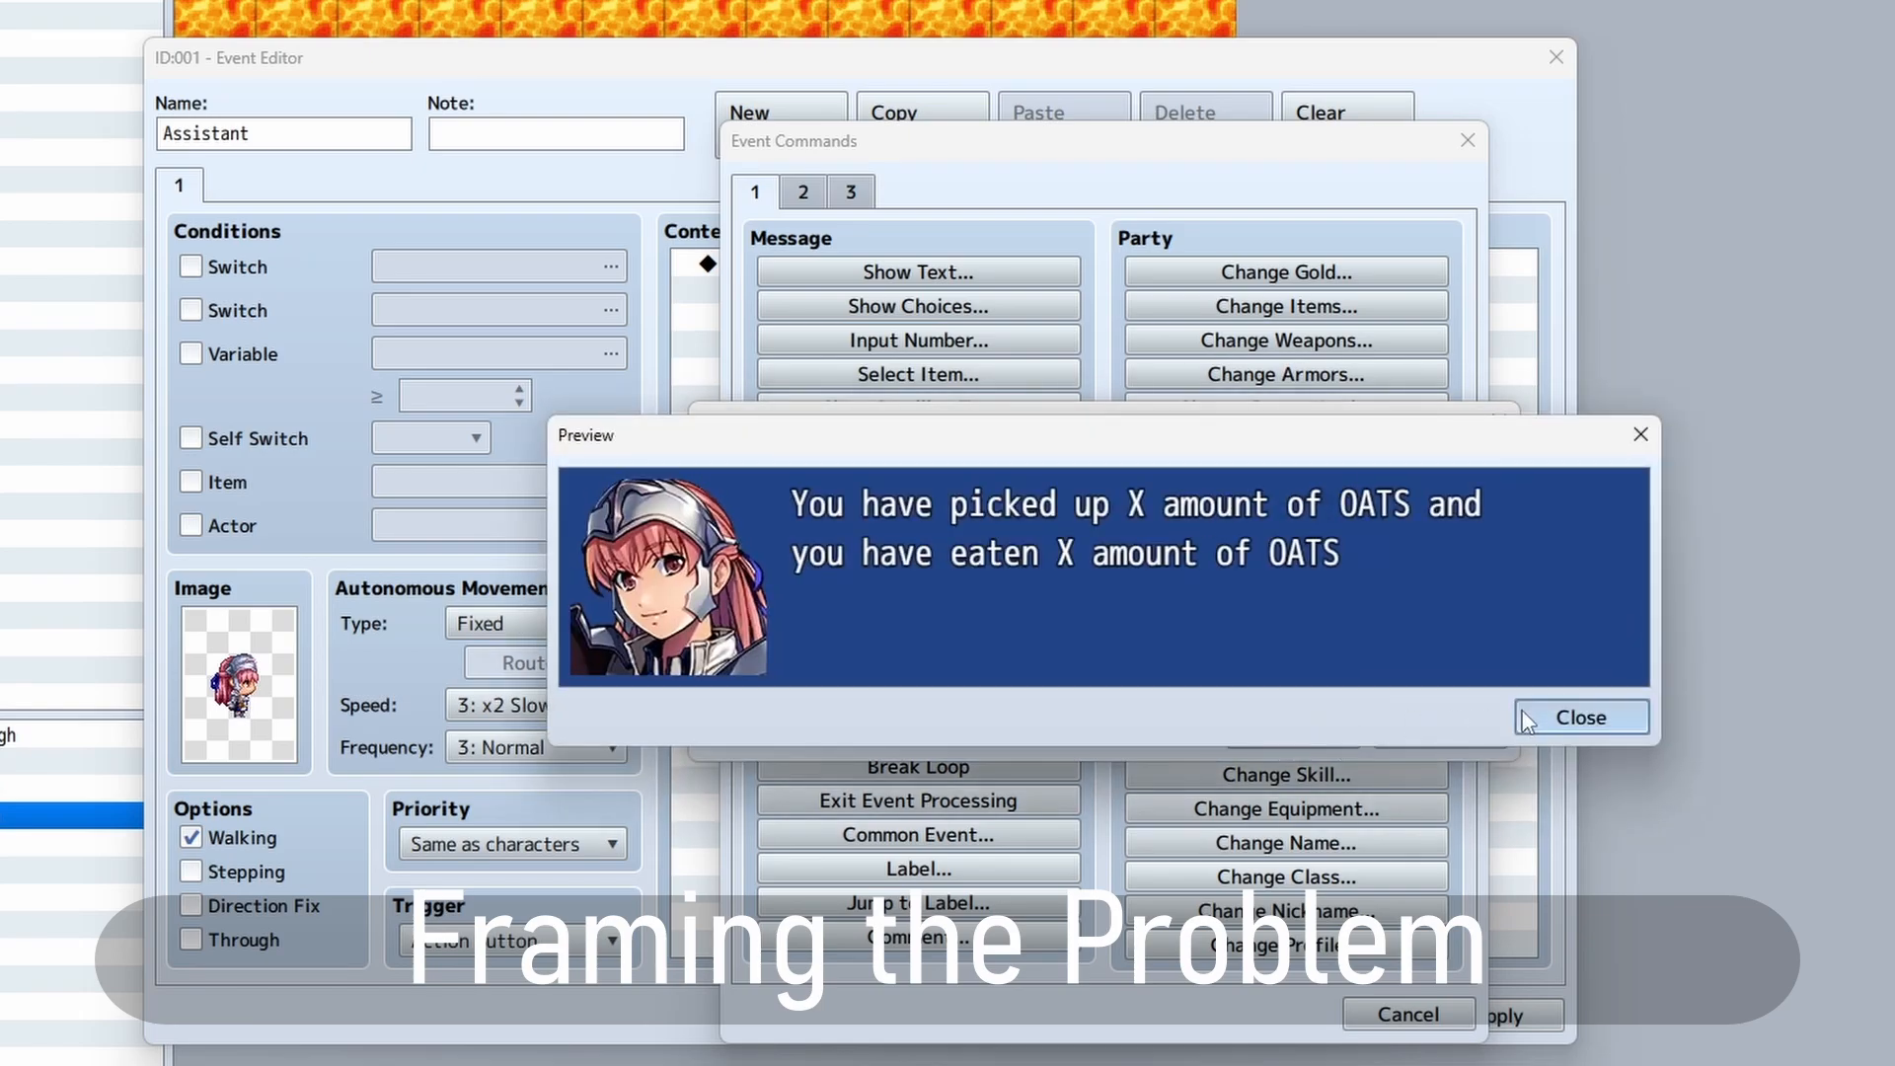
left_click(1579, 717)
left_click(1054, 504)
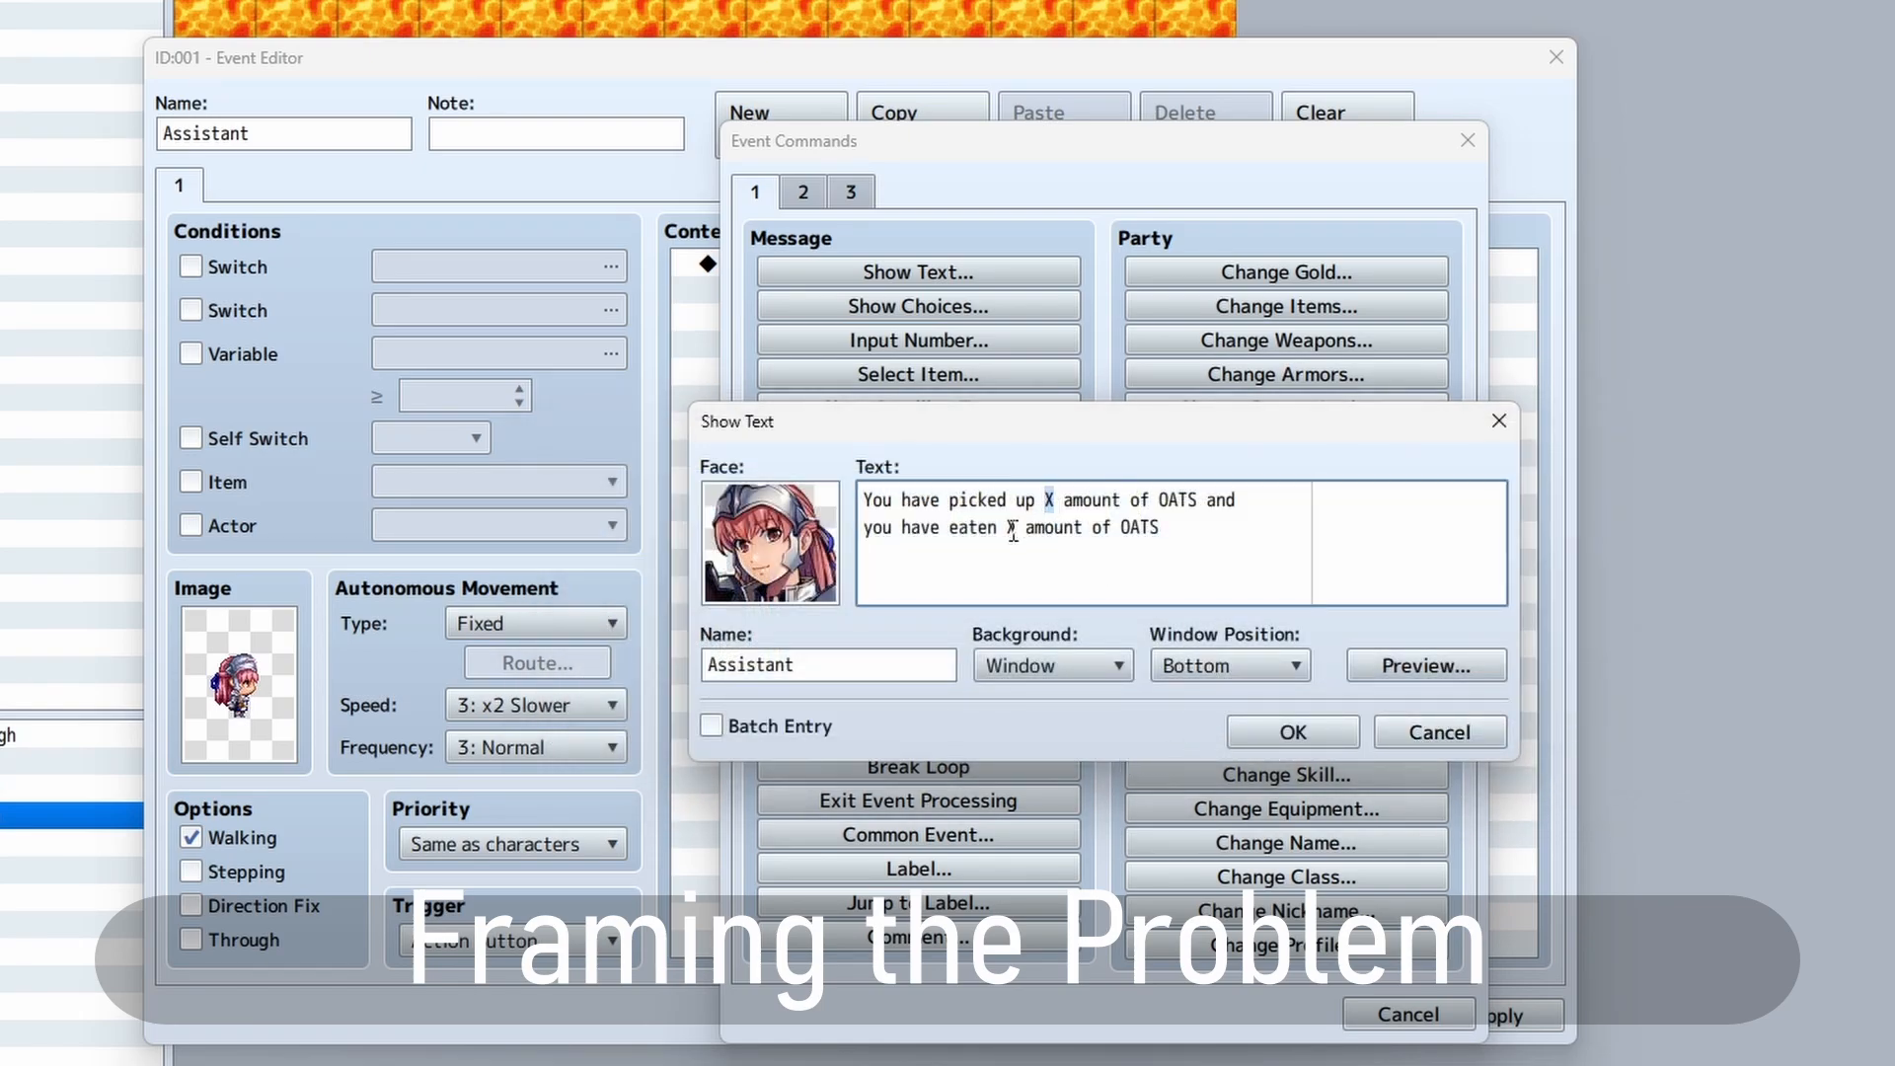
- Save the message and the Assistant event, start a new-game playtest, and talk to the Assistant to read the message
left_click(1237, 725)
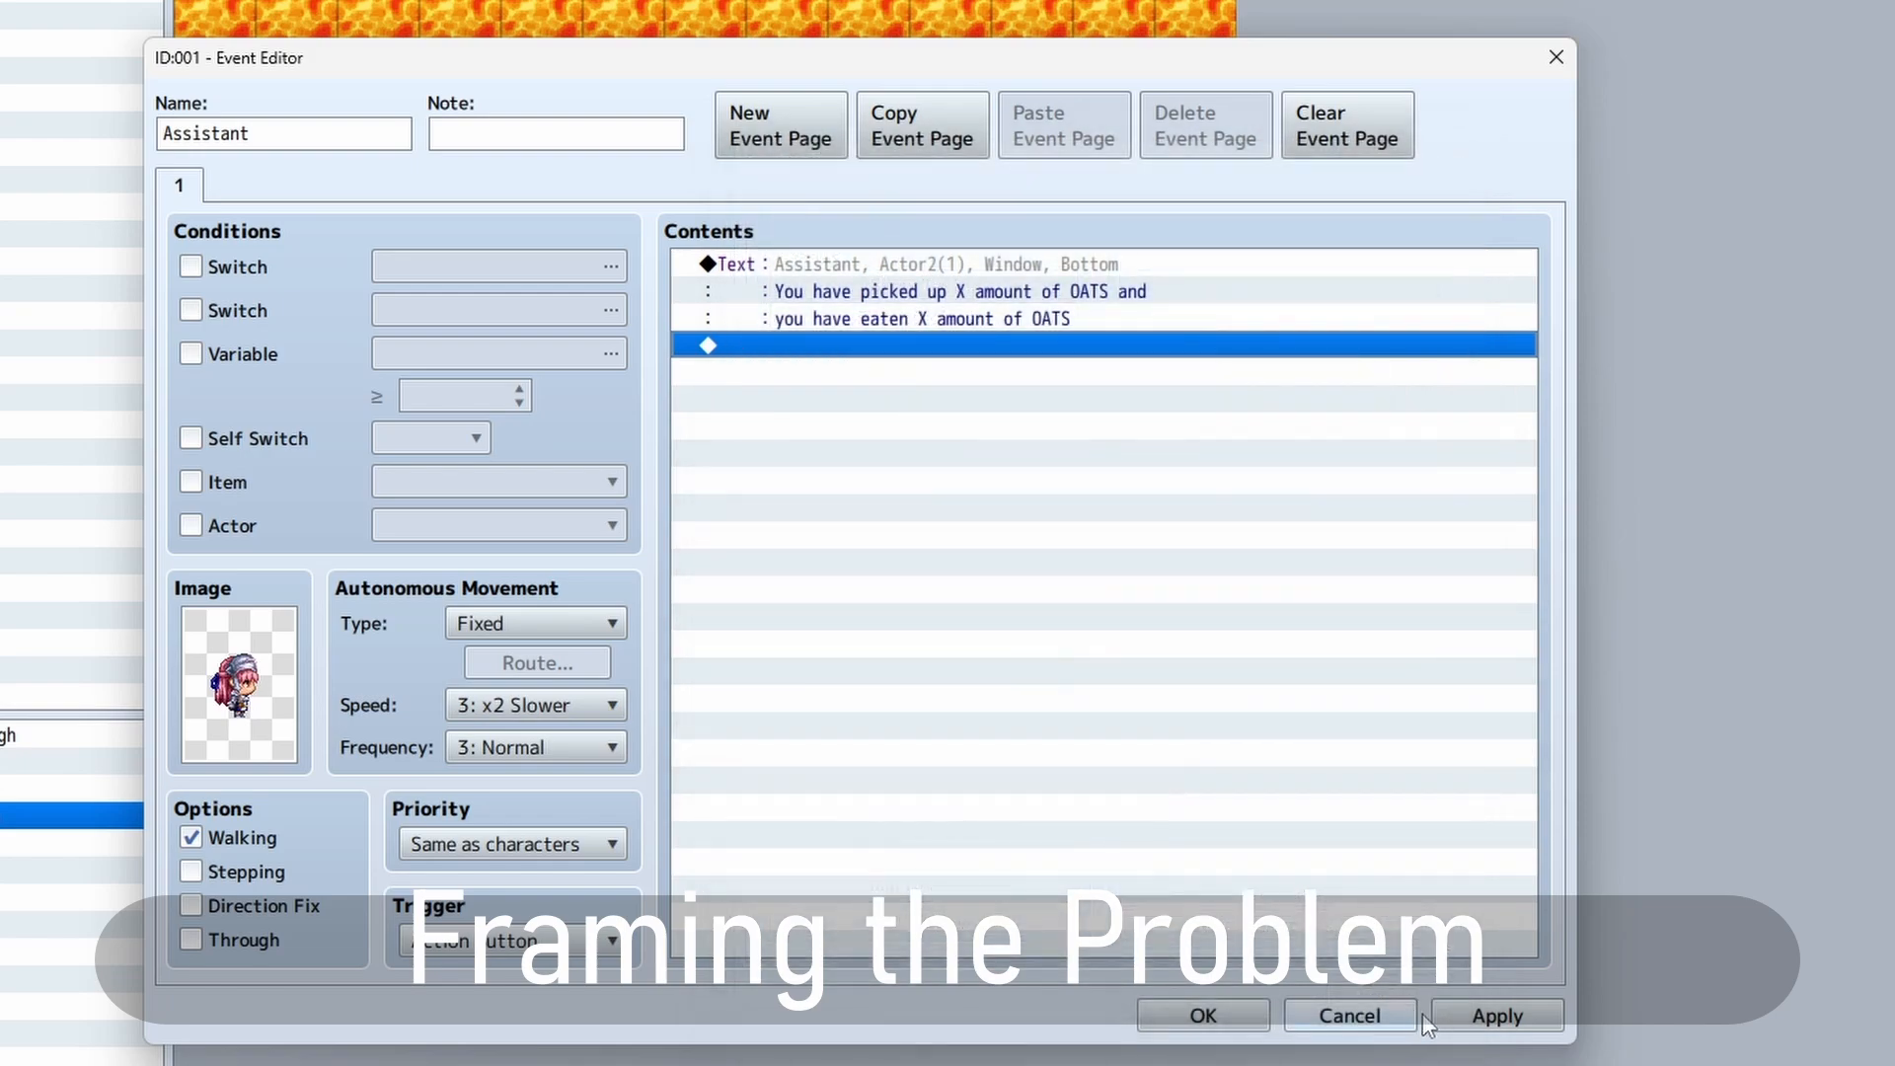
left_click(1202, 1015)
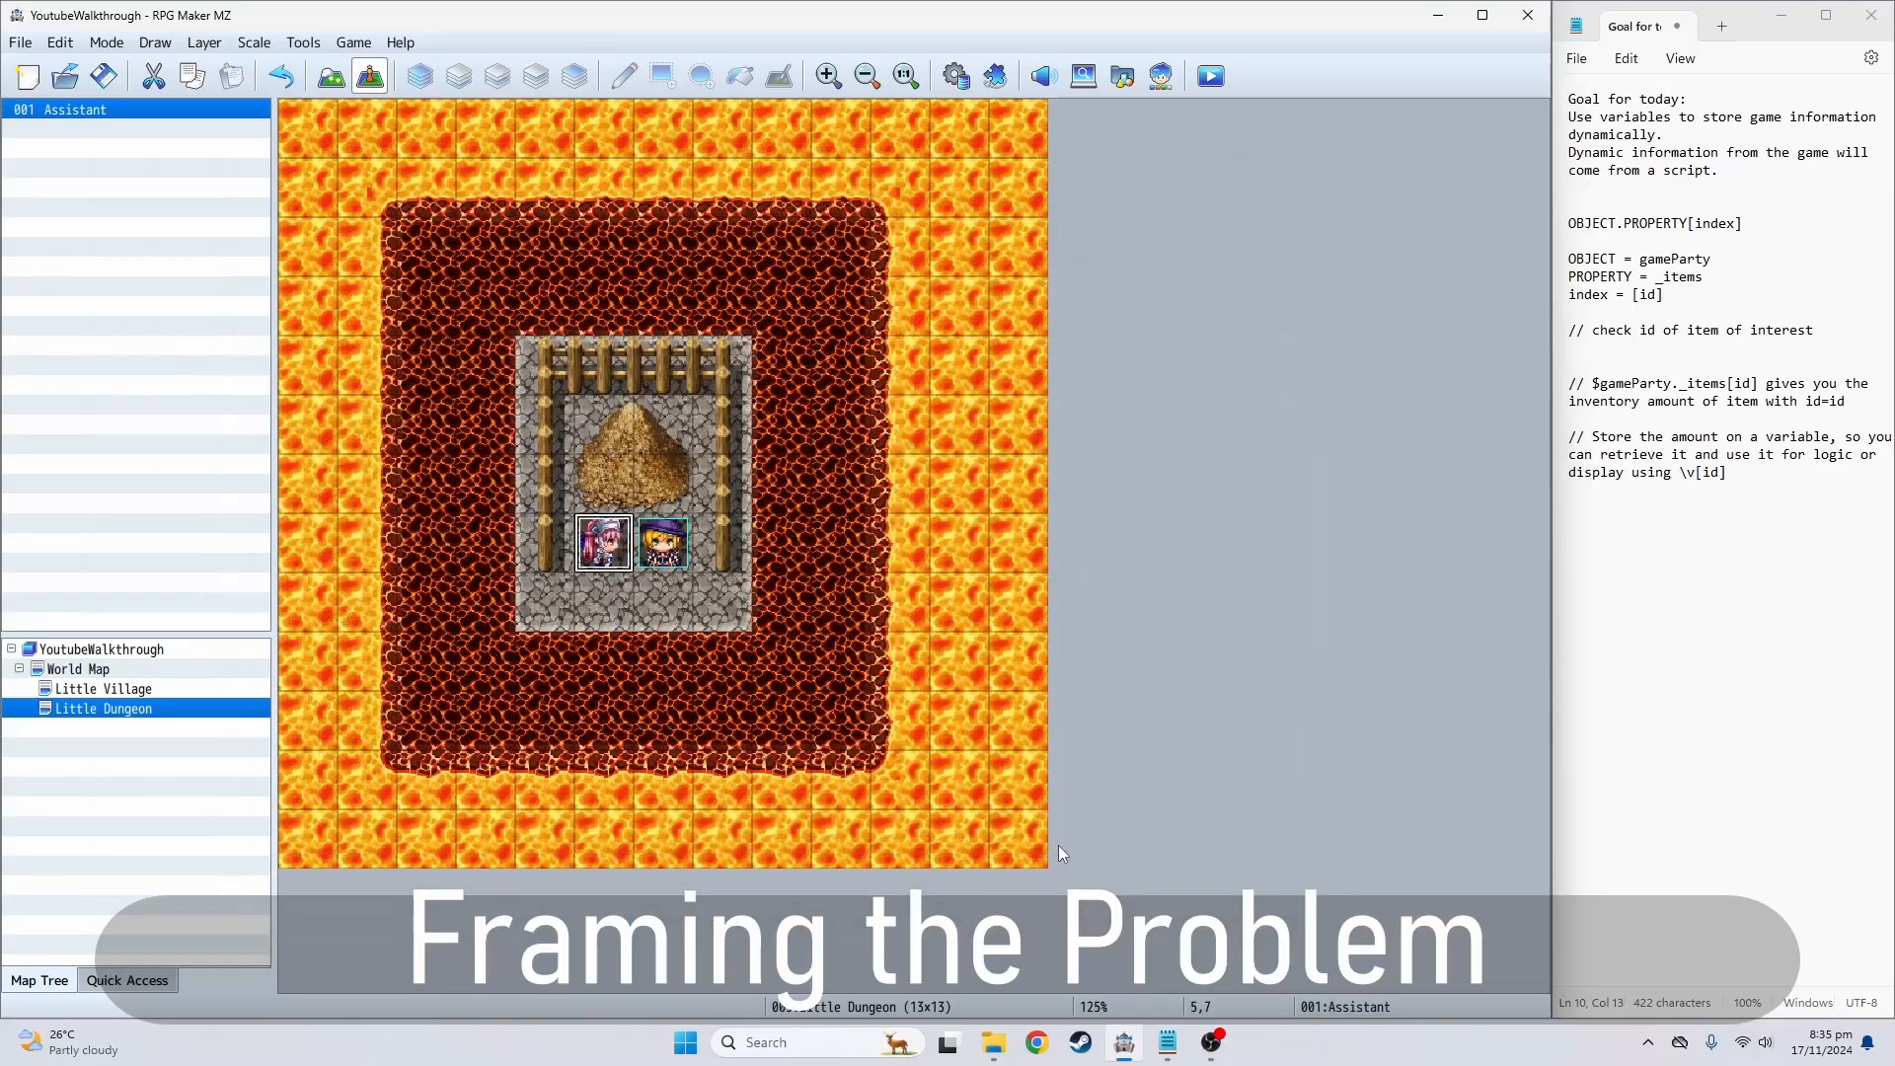
left_click(1211, 76)
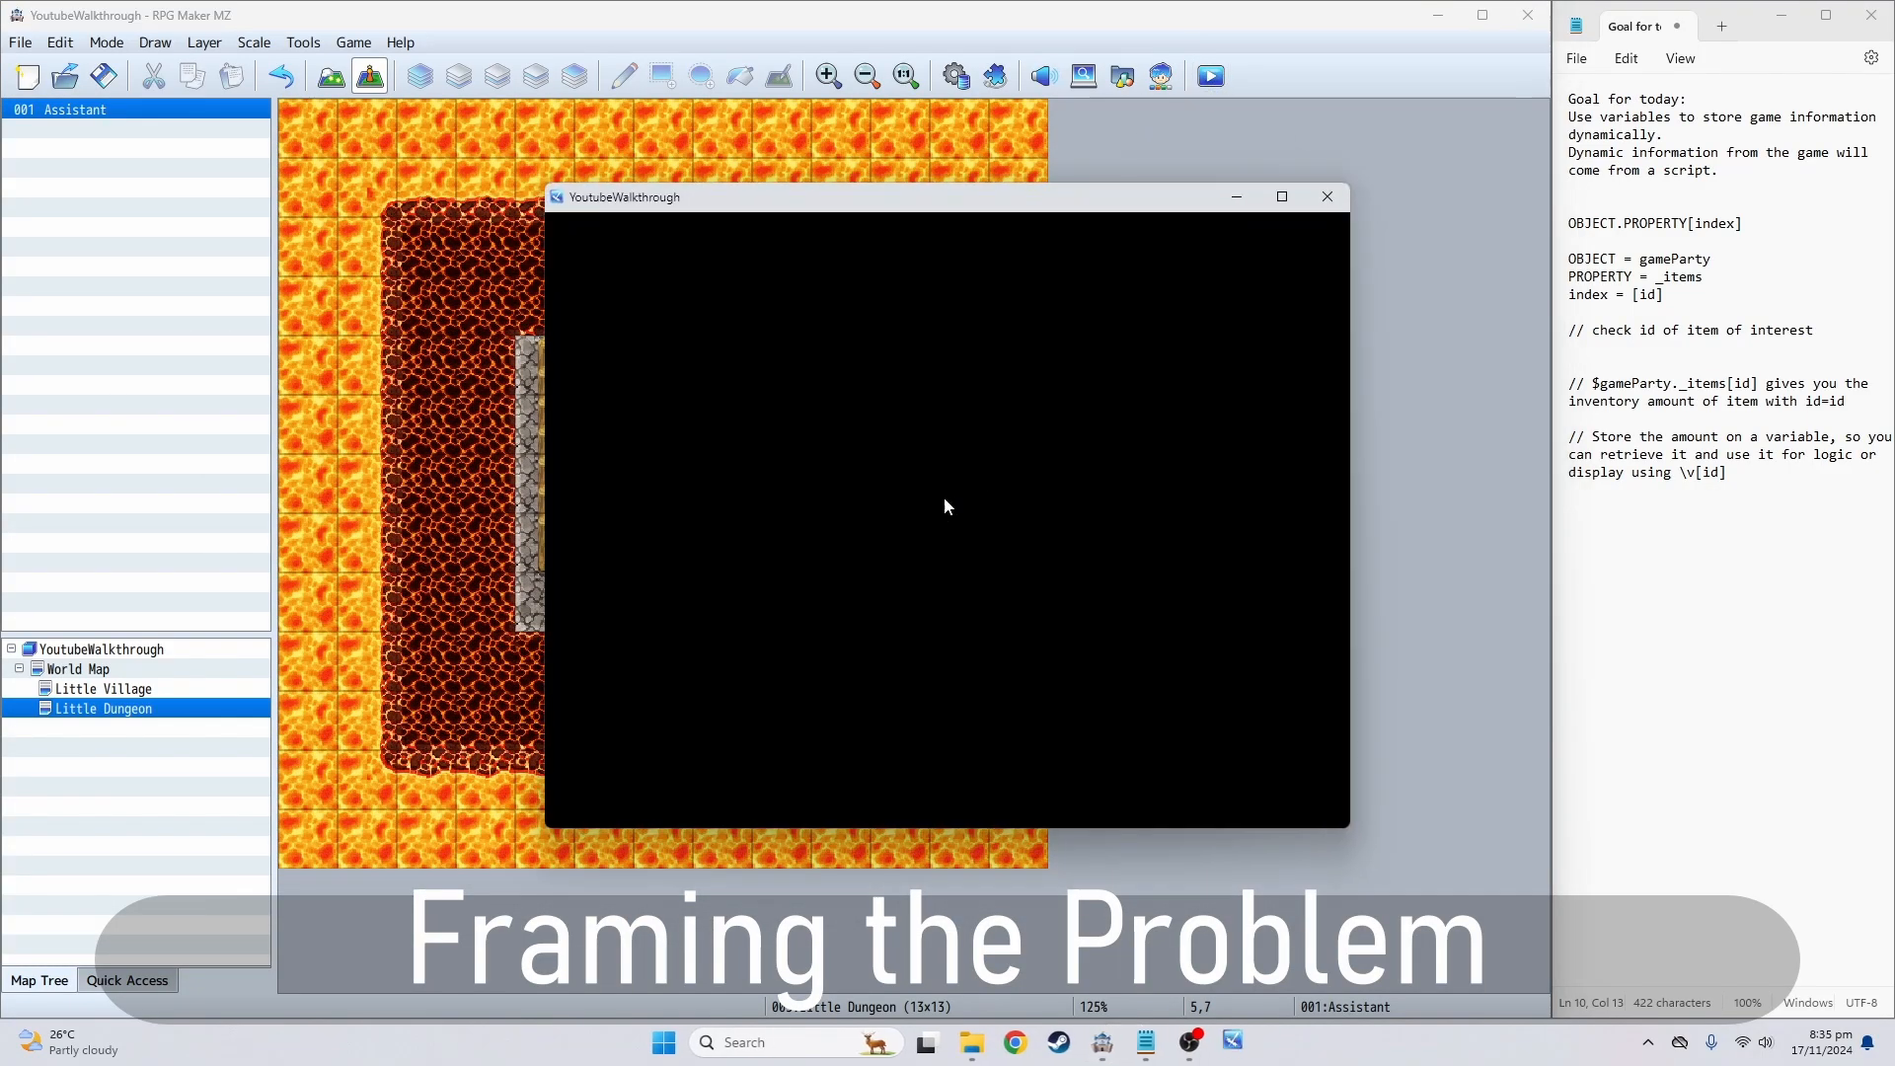
key("Return")
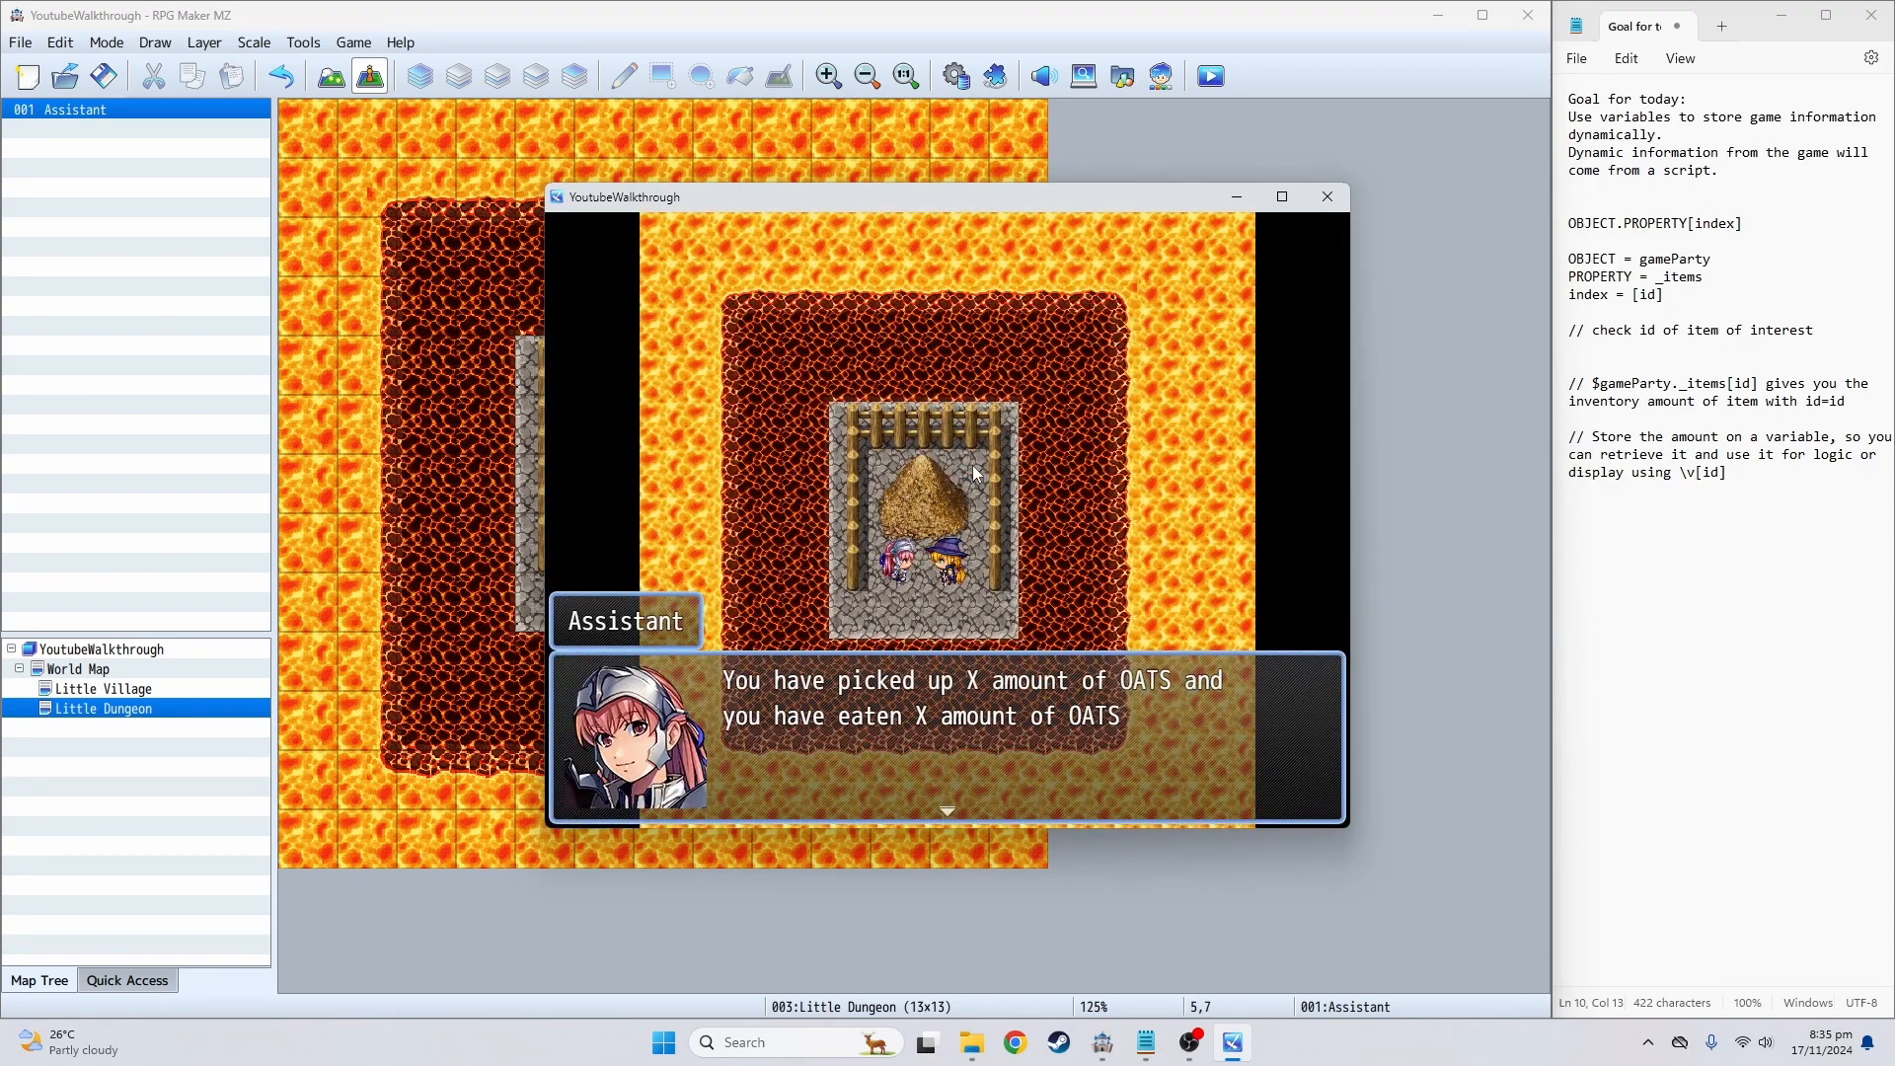
key("Return")
key("Return")
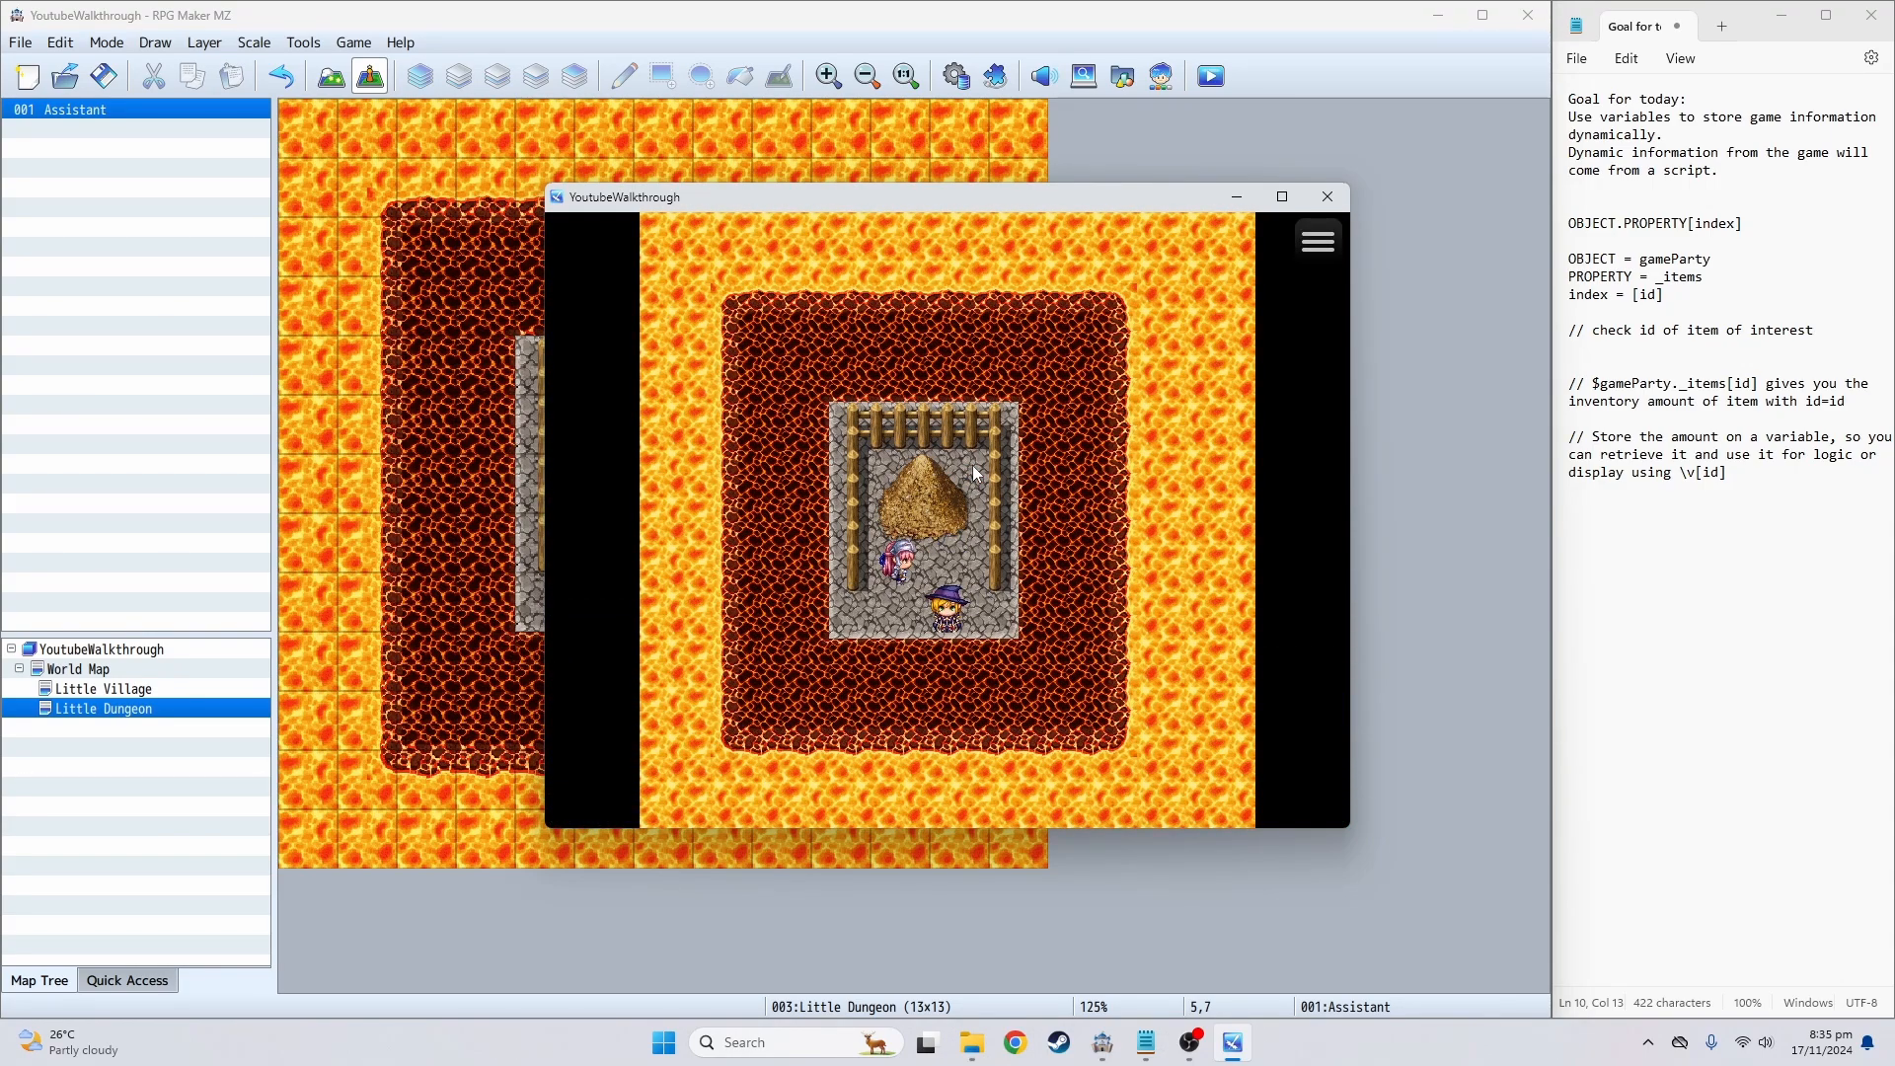
- Compare the character's HP in the game menu before and after walking over the lava, and end the playtest
key("Escape")
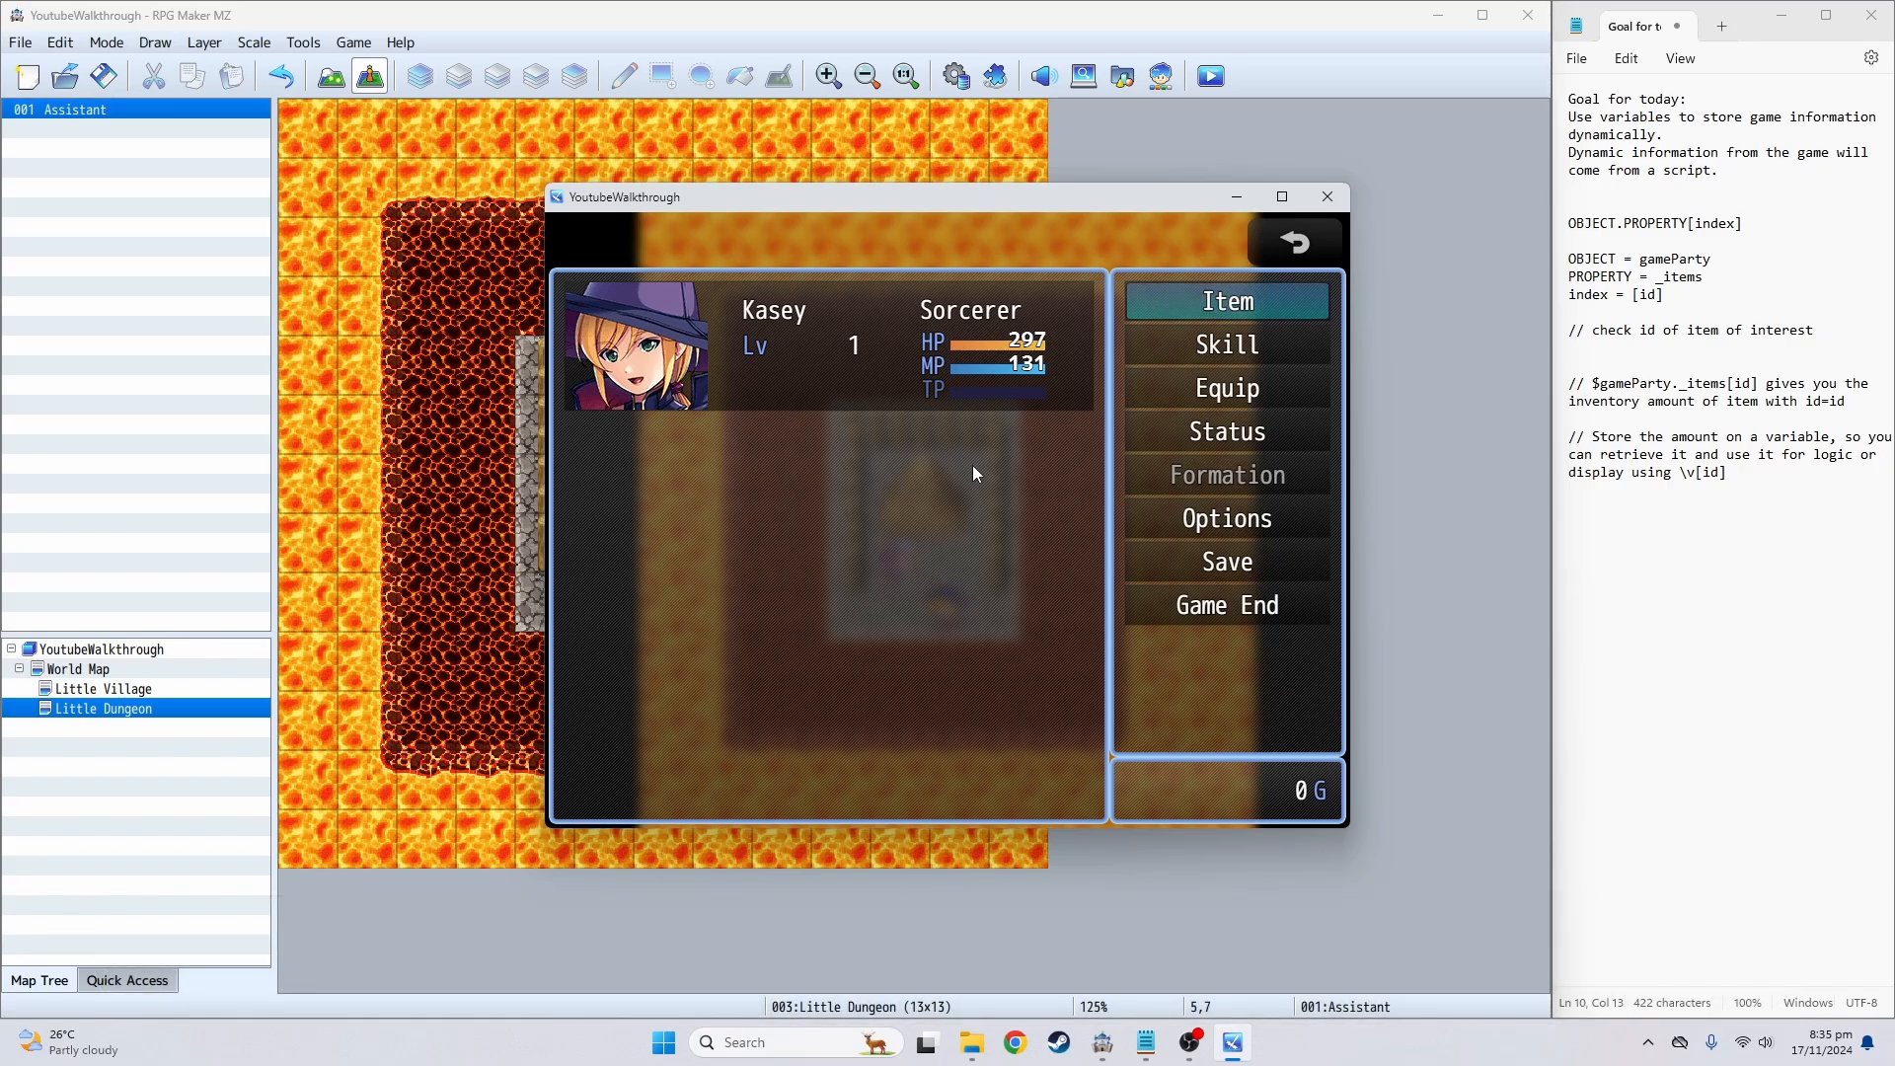
key("Escape")
key("Left")
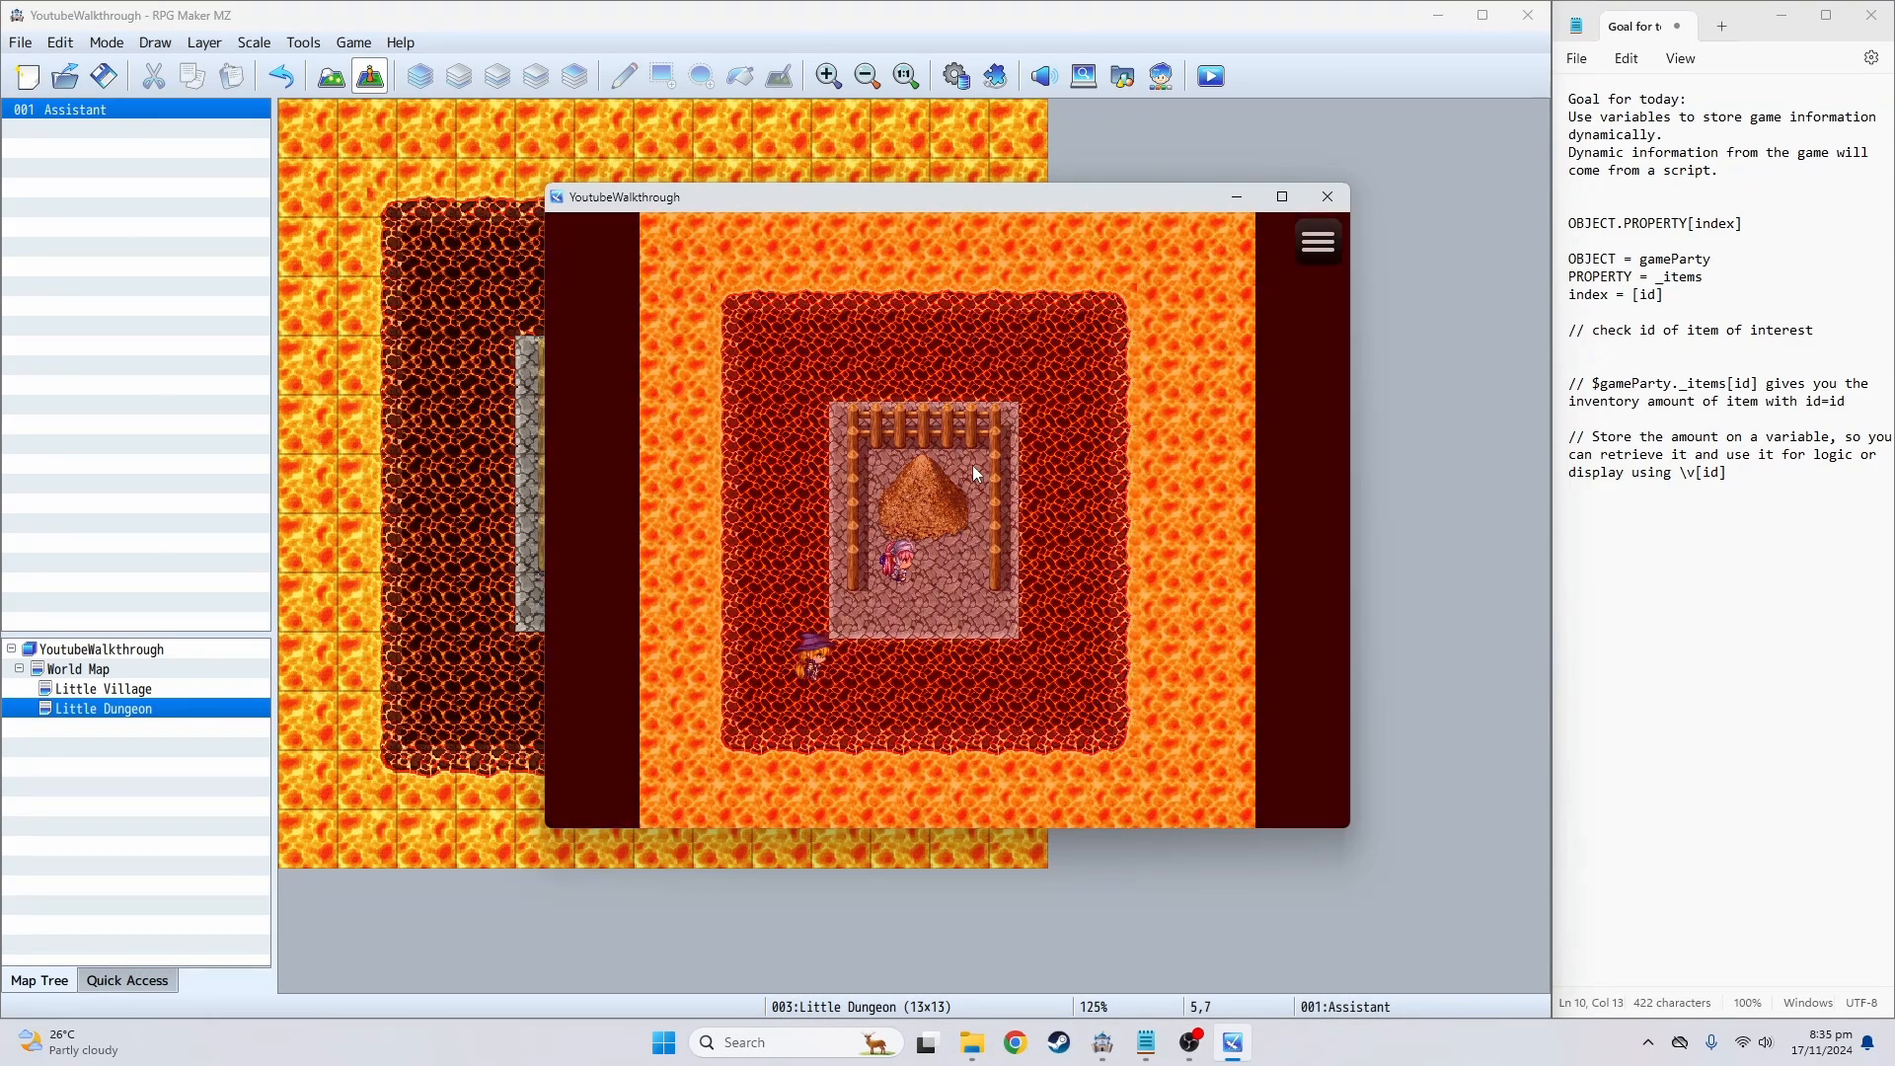
key("Right")
key("Up")
key("Escape")
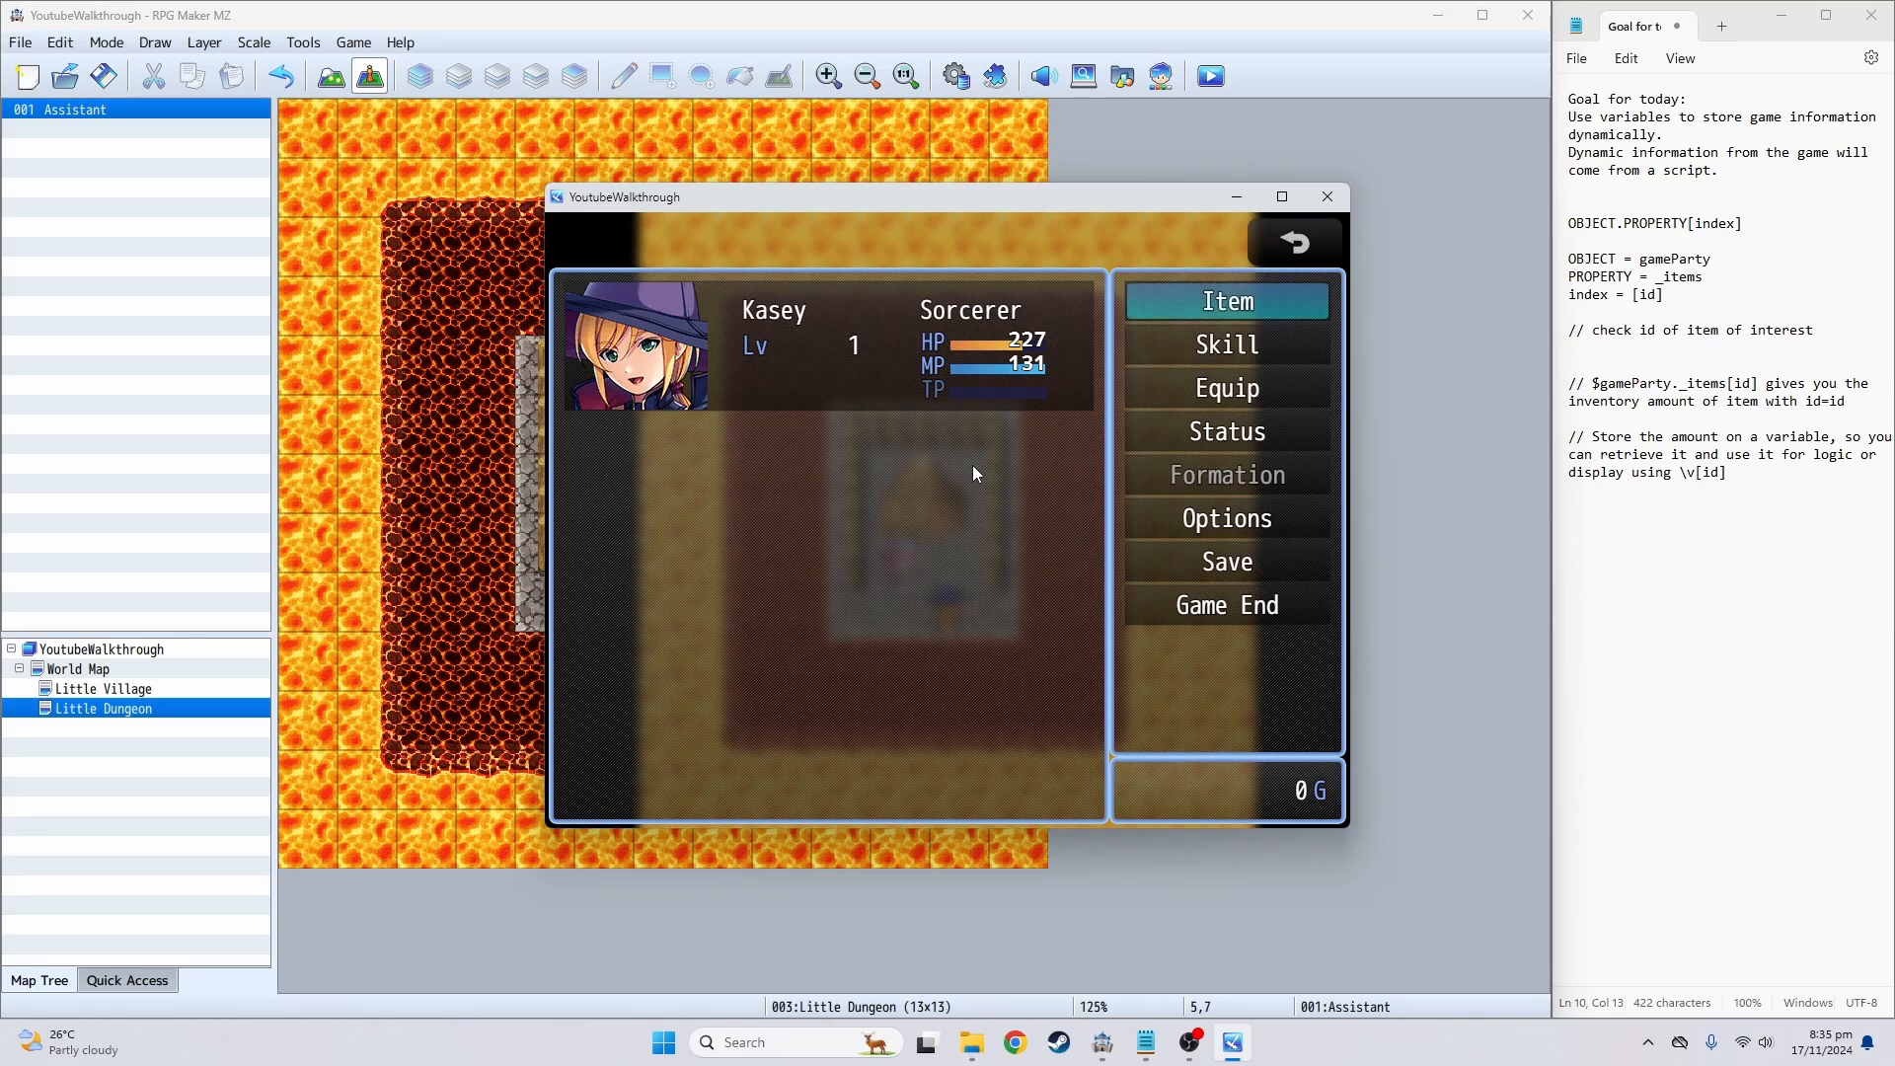
key("Escape")
key("Up")
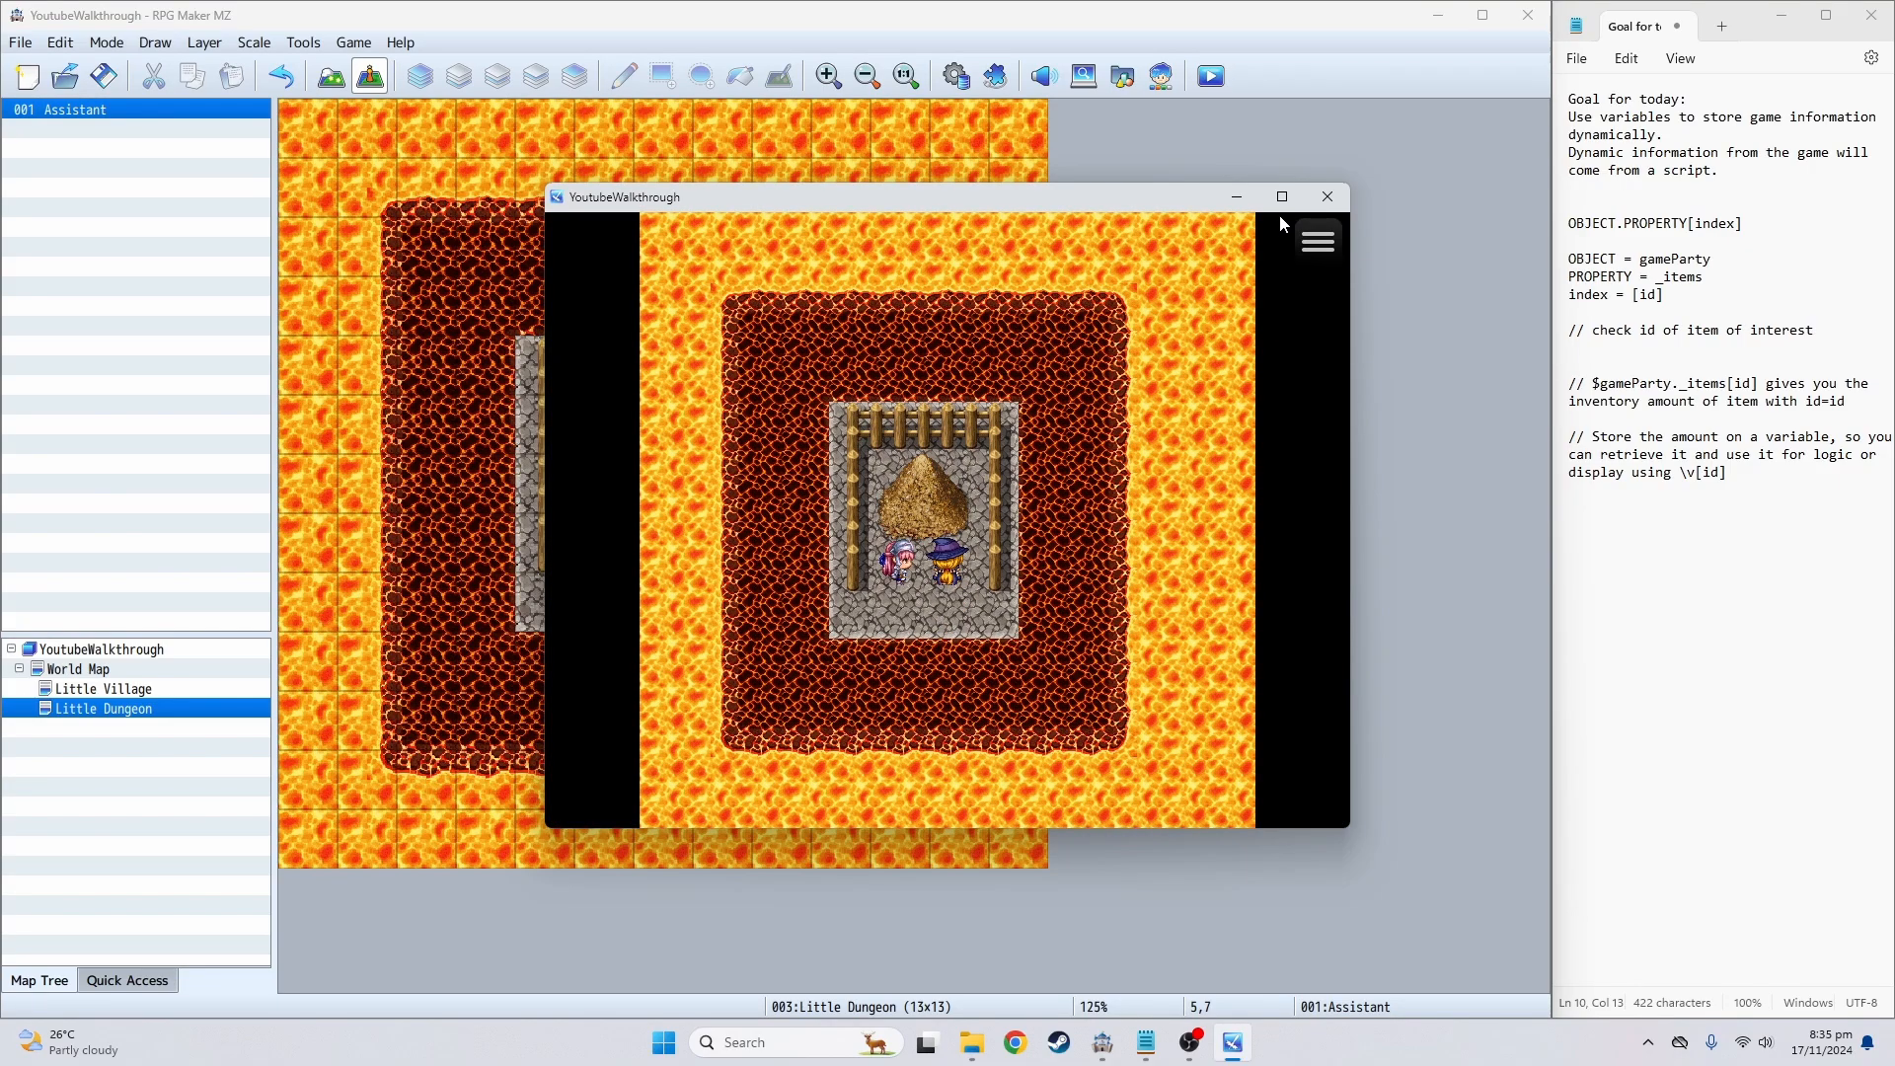
left_click(1328, 197)
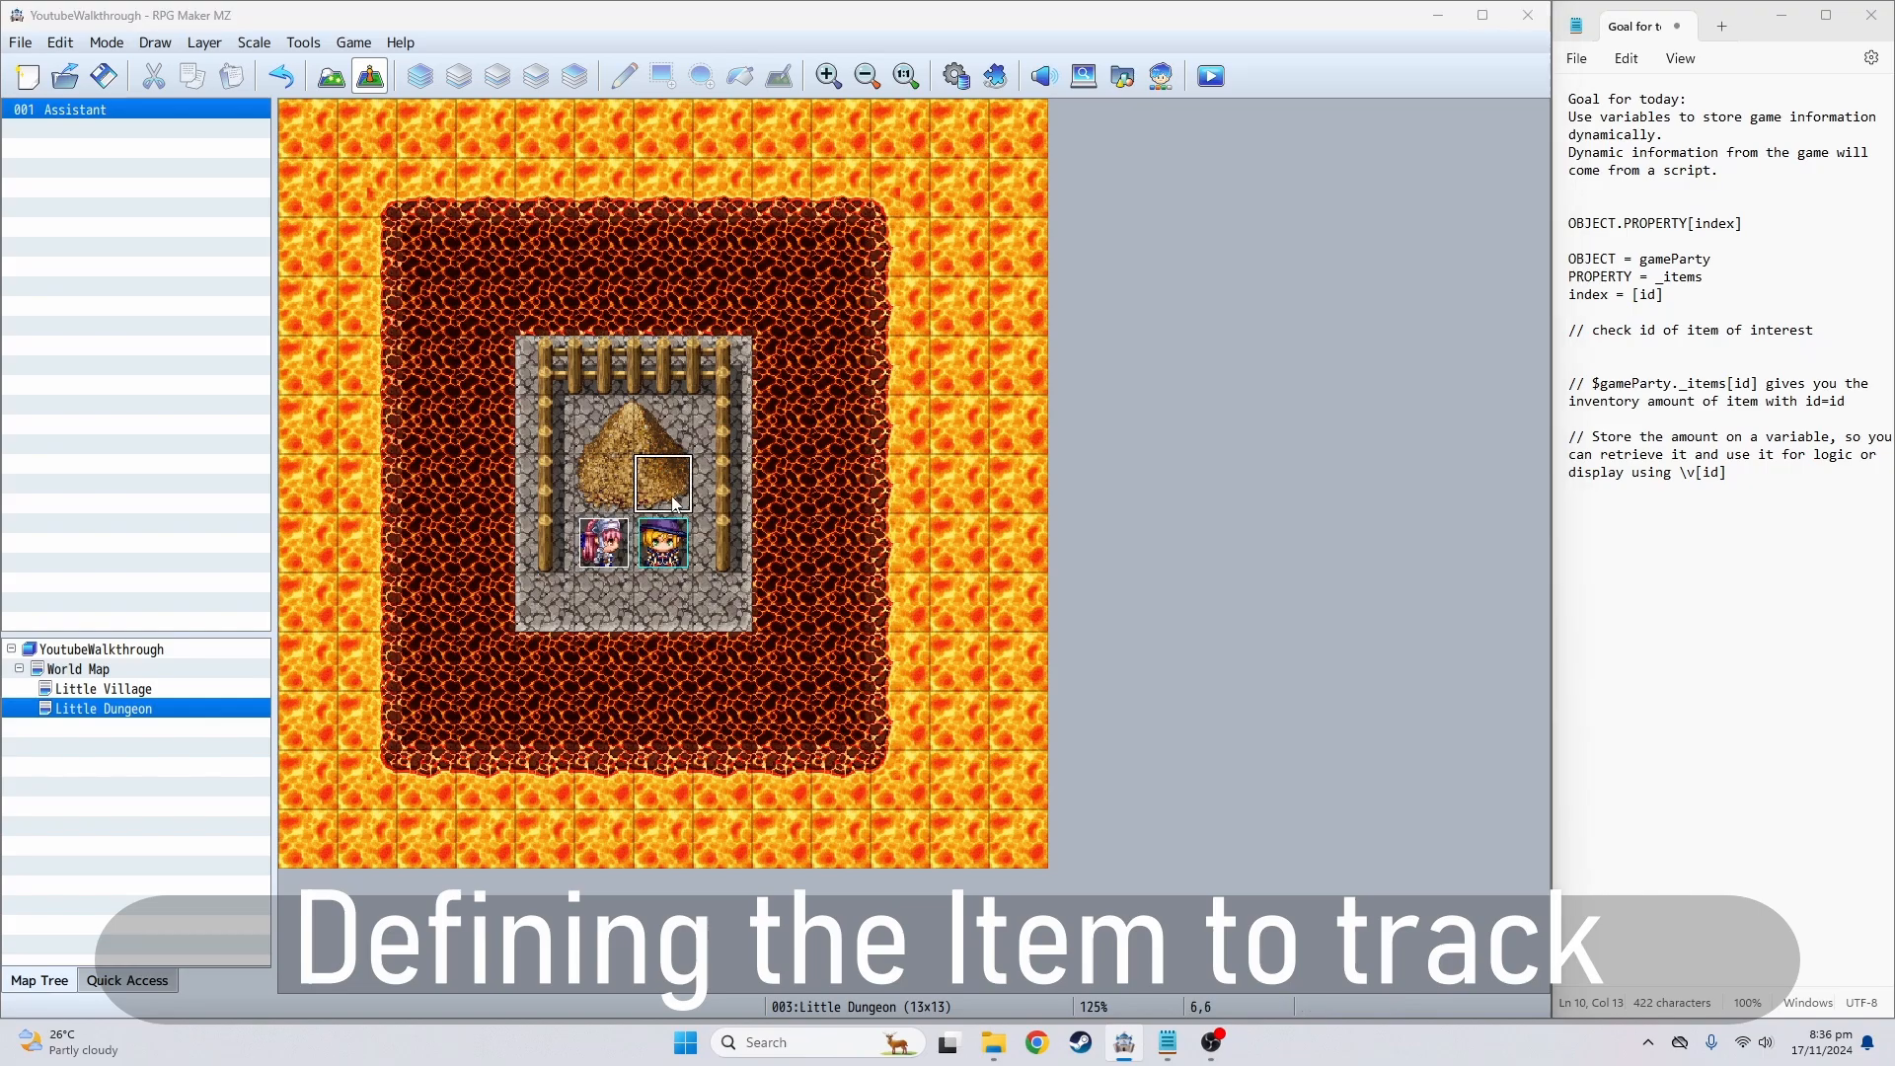
- Define database item 0004 as OATS with the green leaf icon 181
double_click(611, 489)
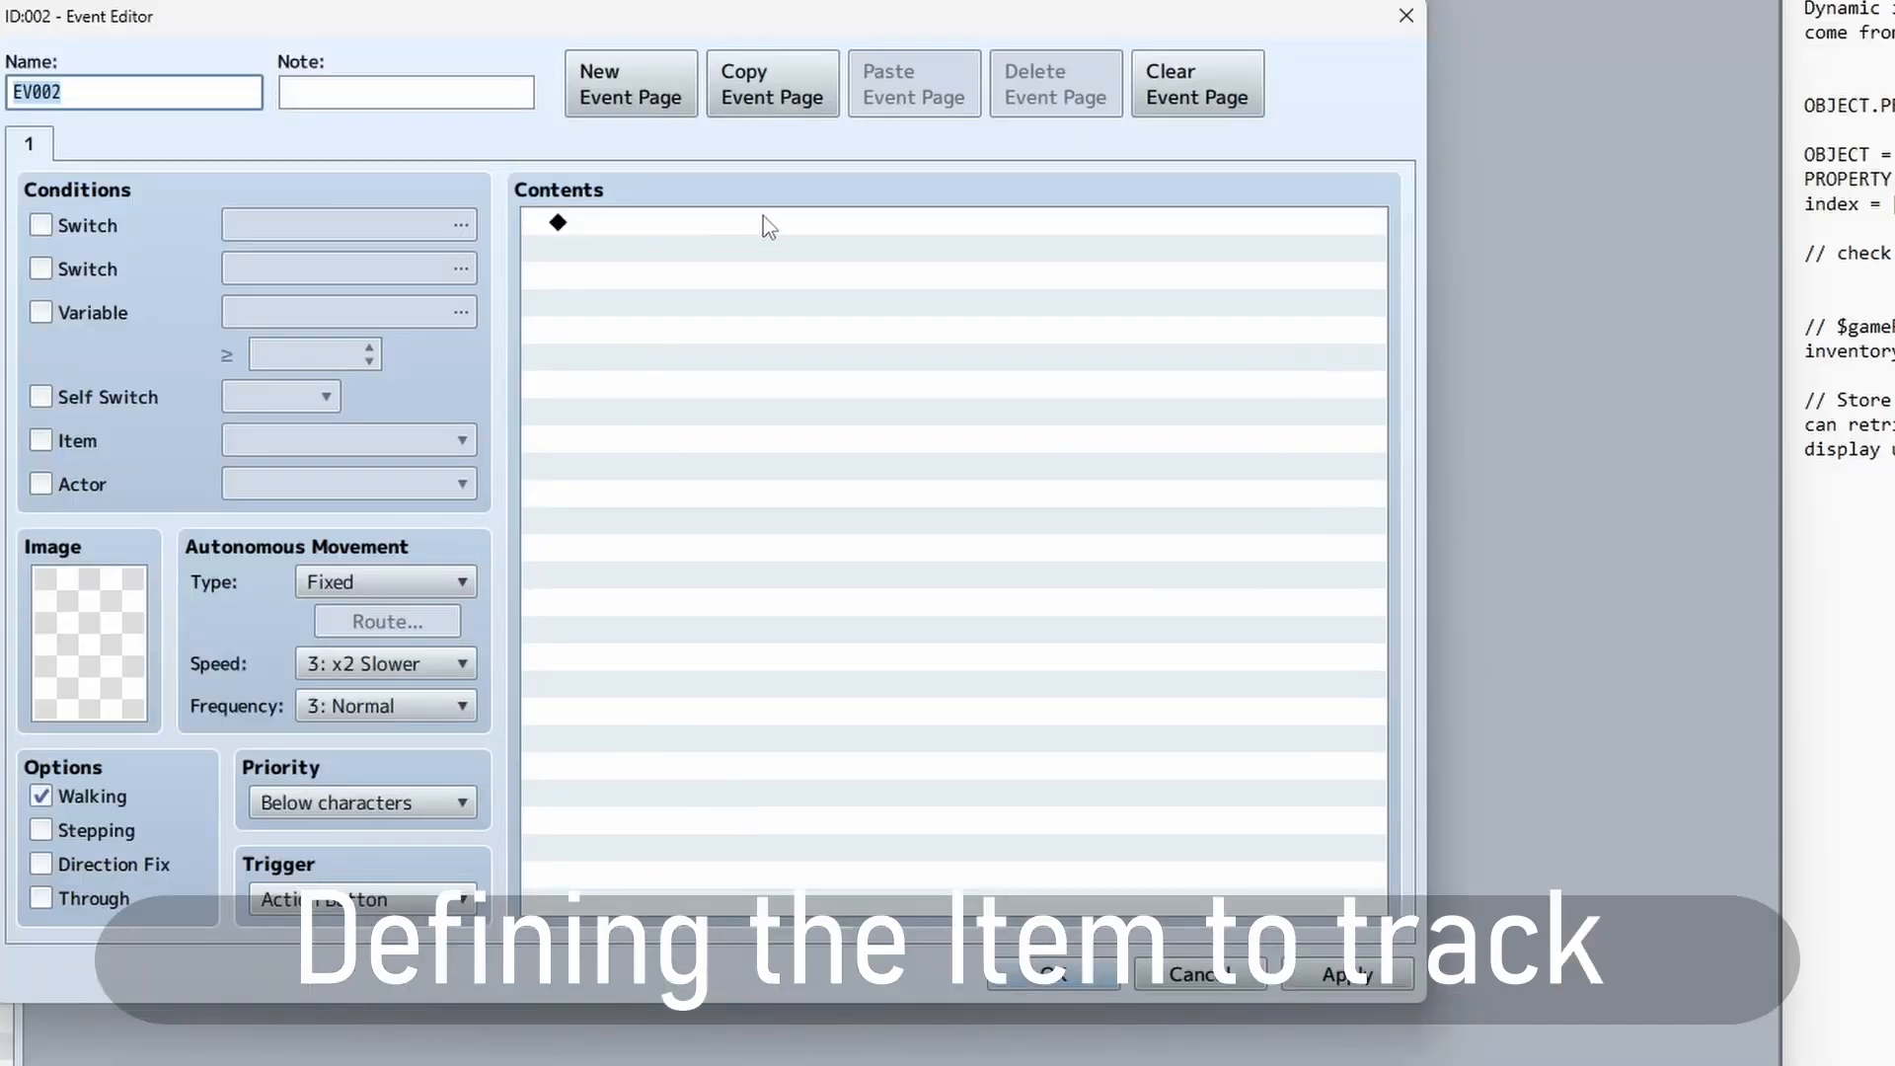
left_click(1216, 979)
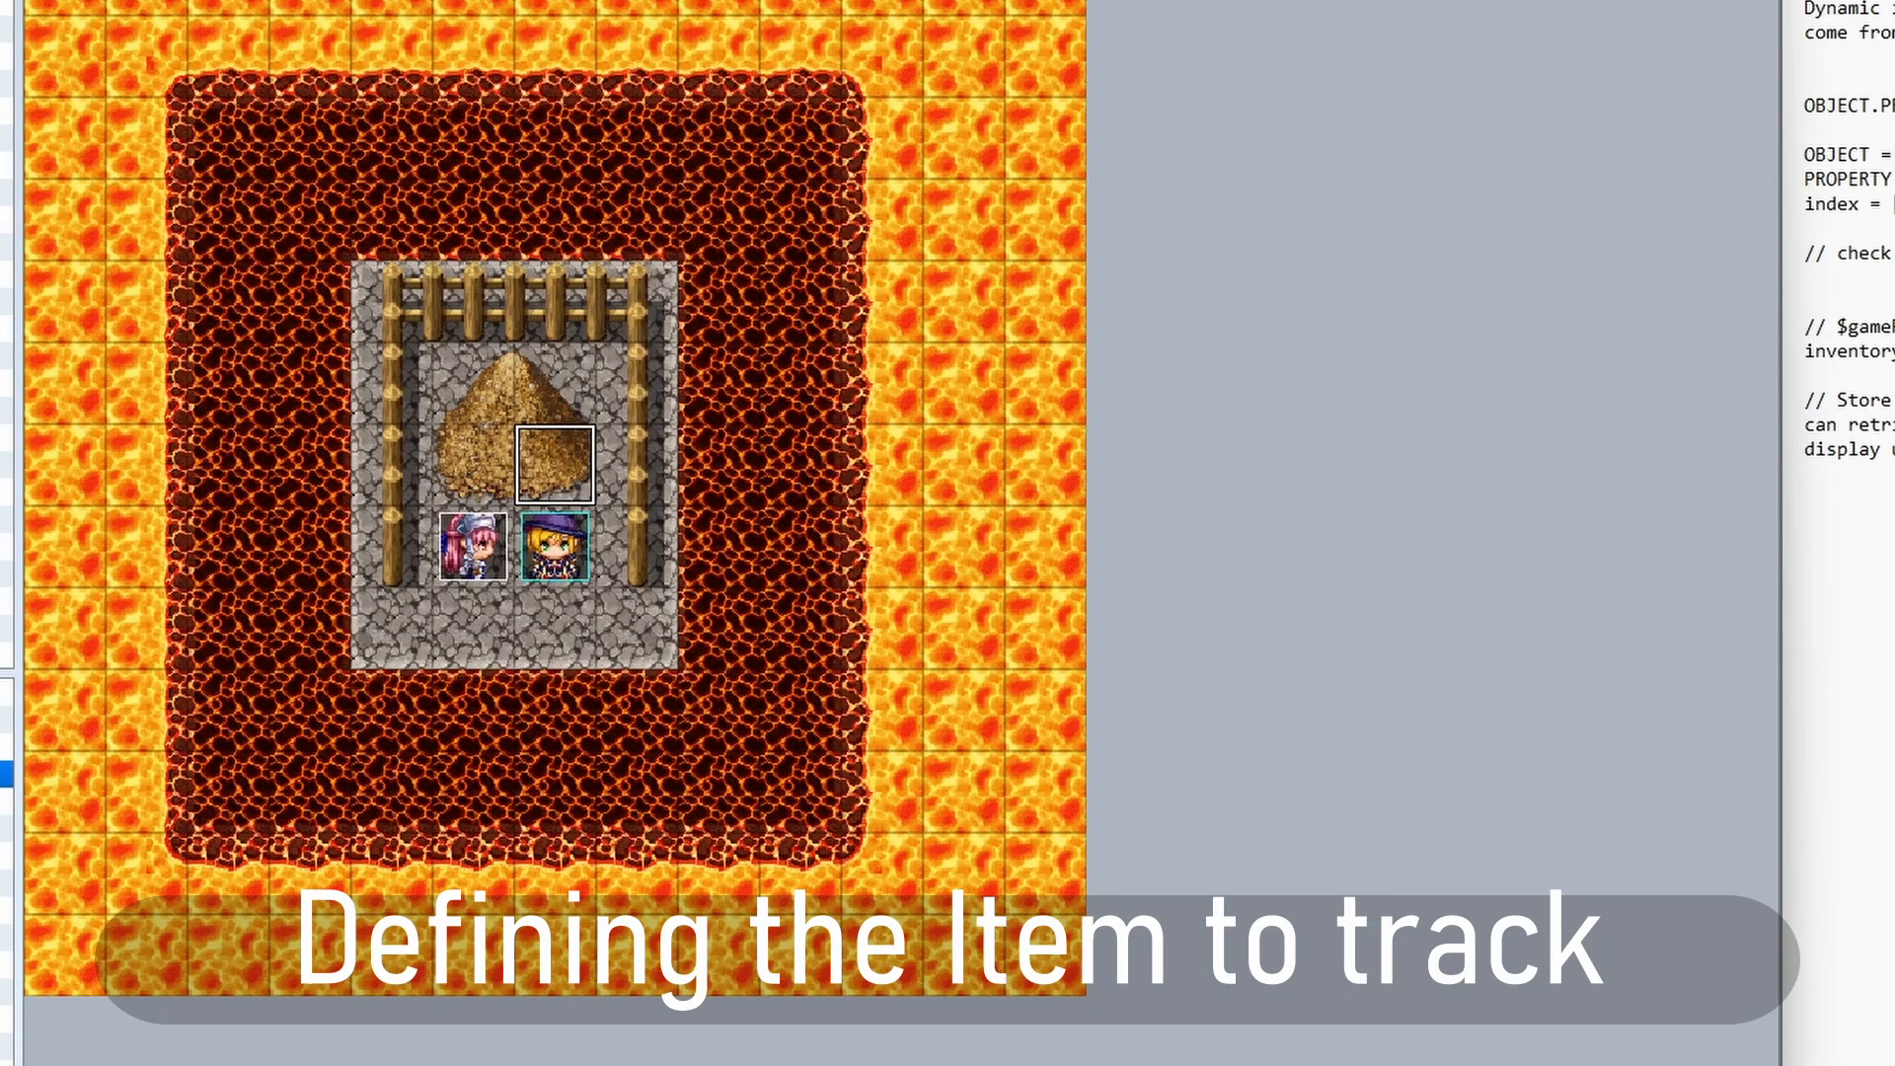
key("F9")
left_click(193, 219)
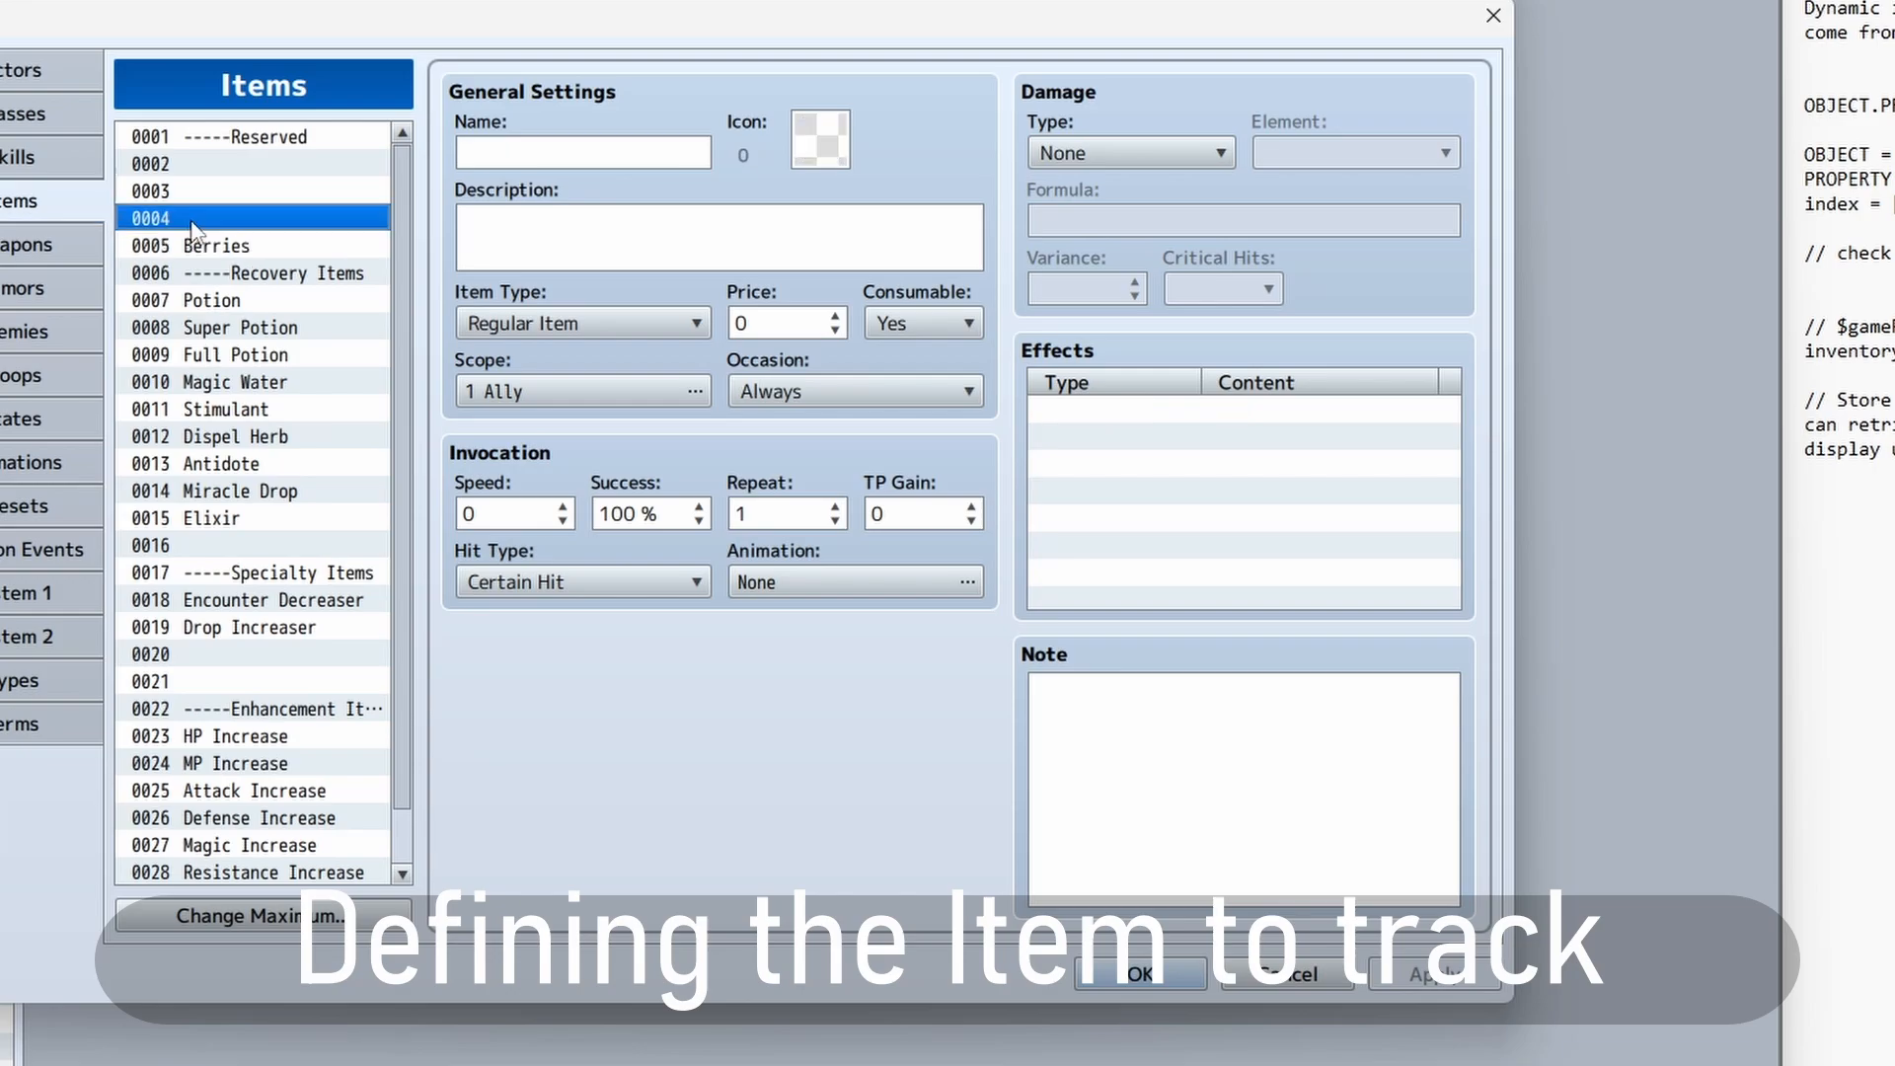
left_click(562, 155)
type("OATS")
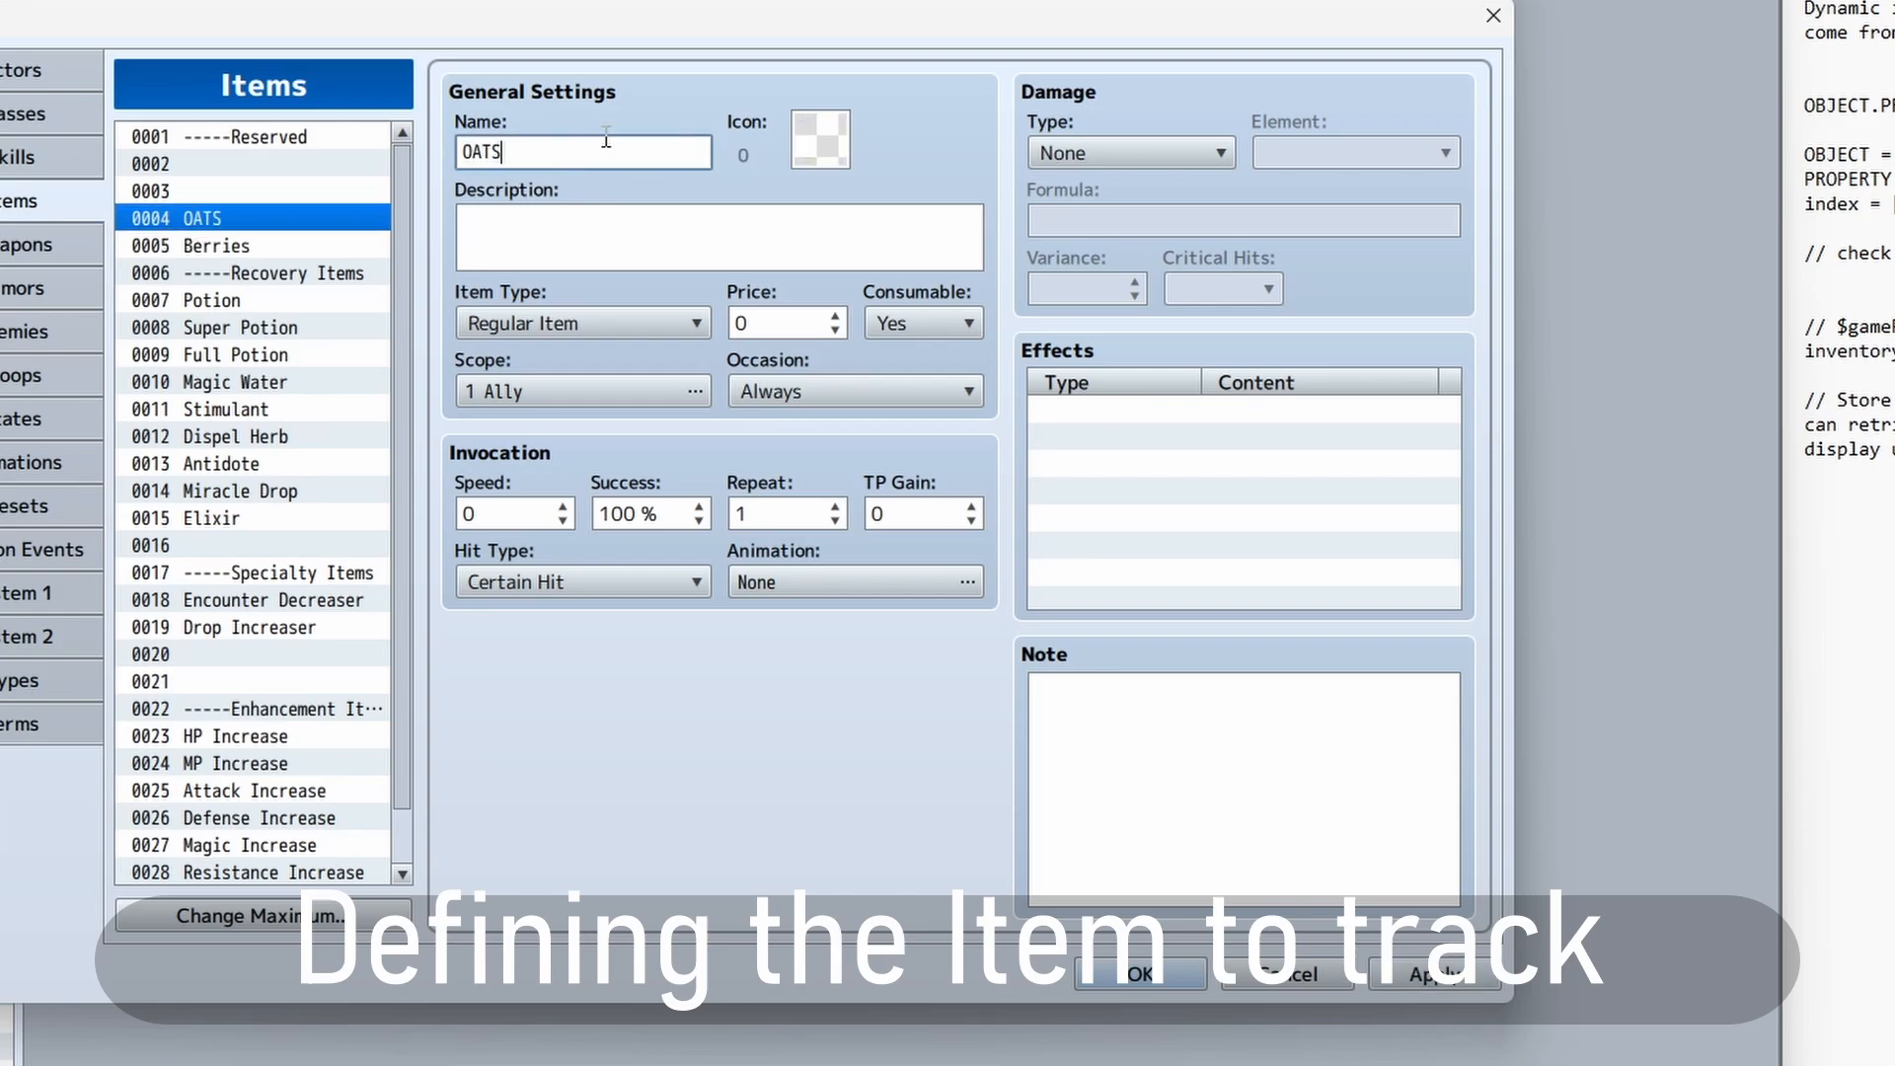
left_click(837, 158)
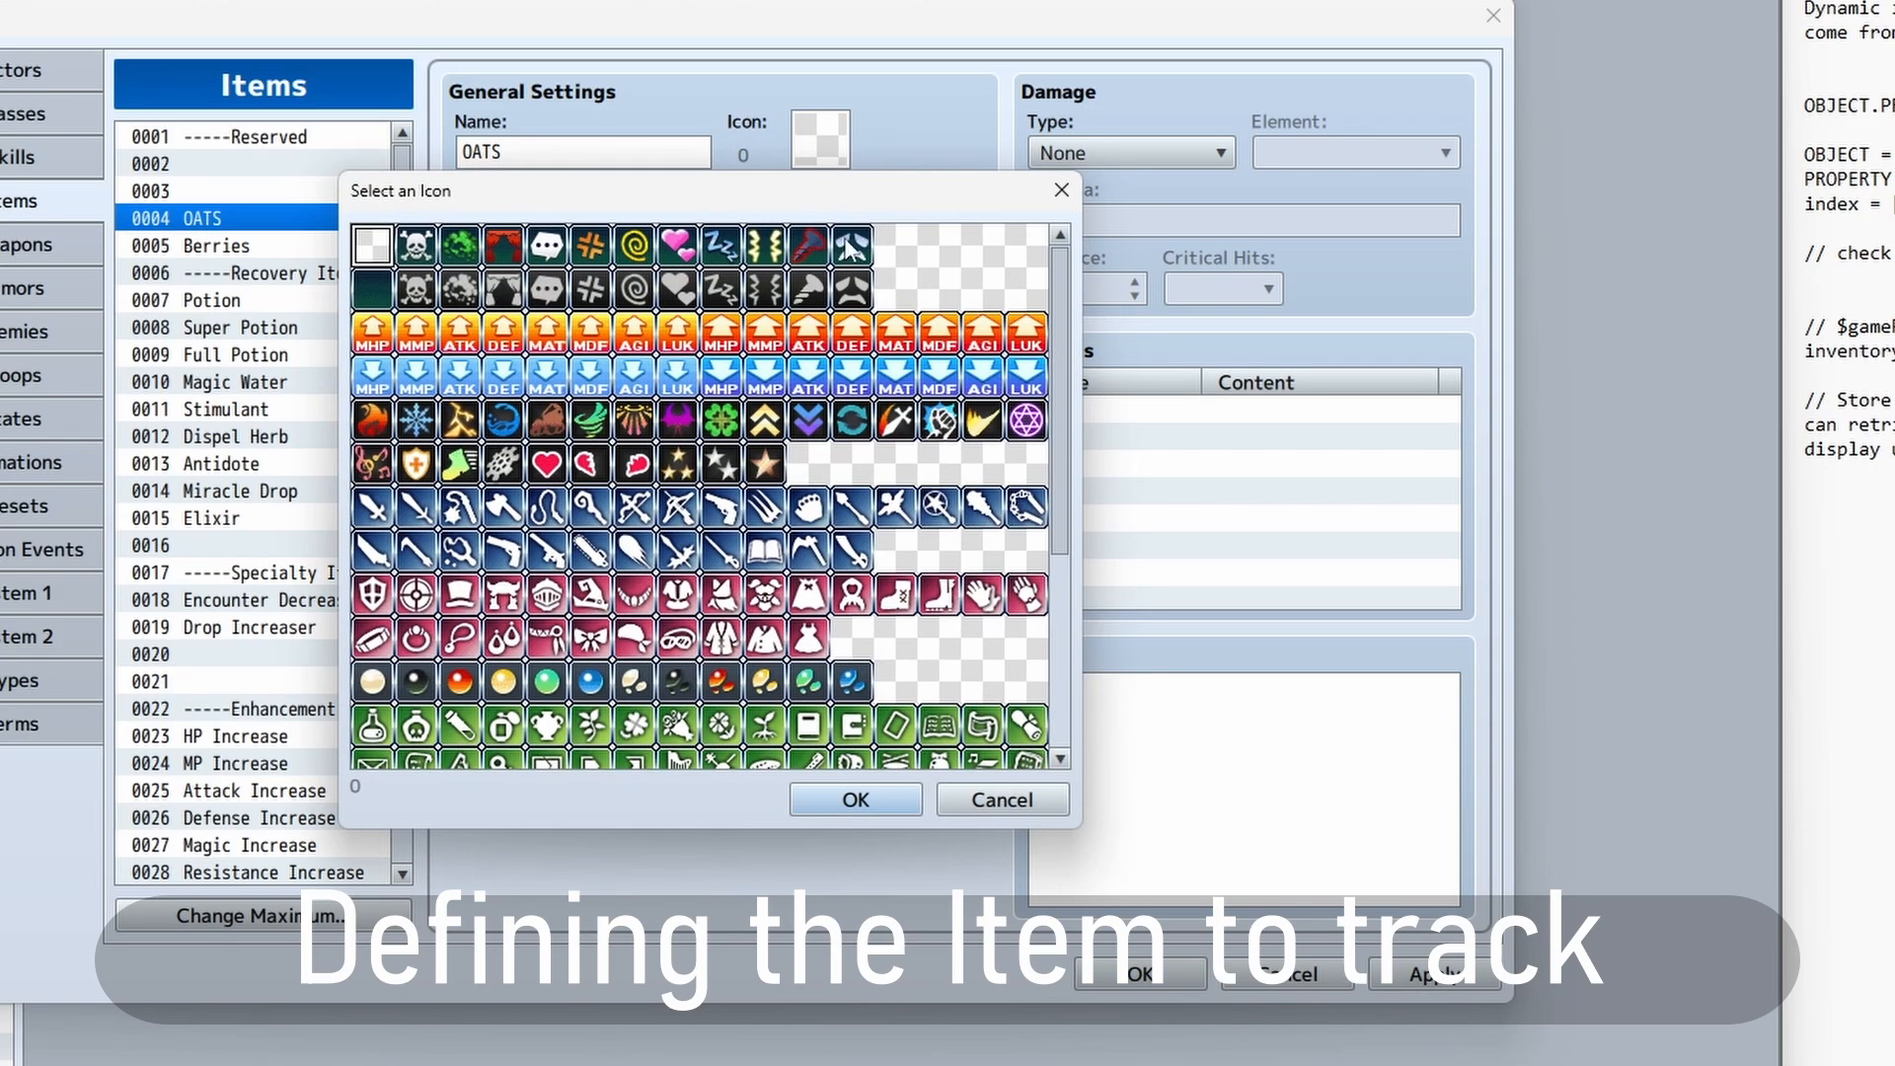
scroll(728, 528, "down", 2)
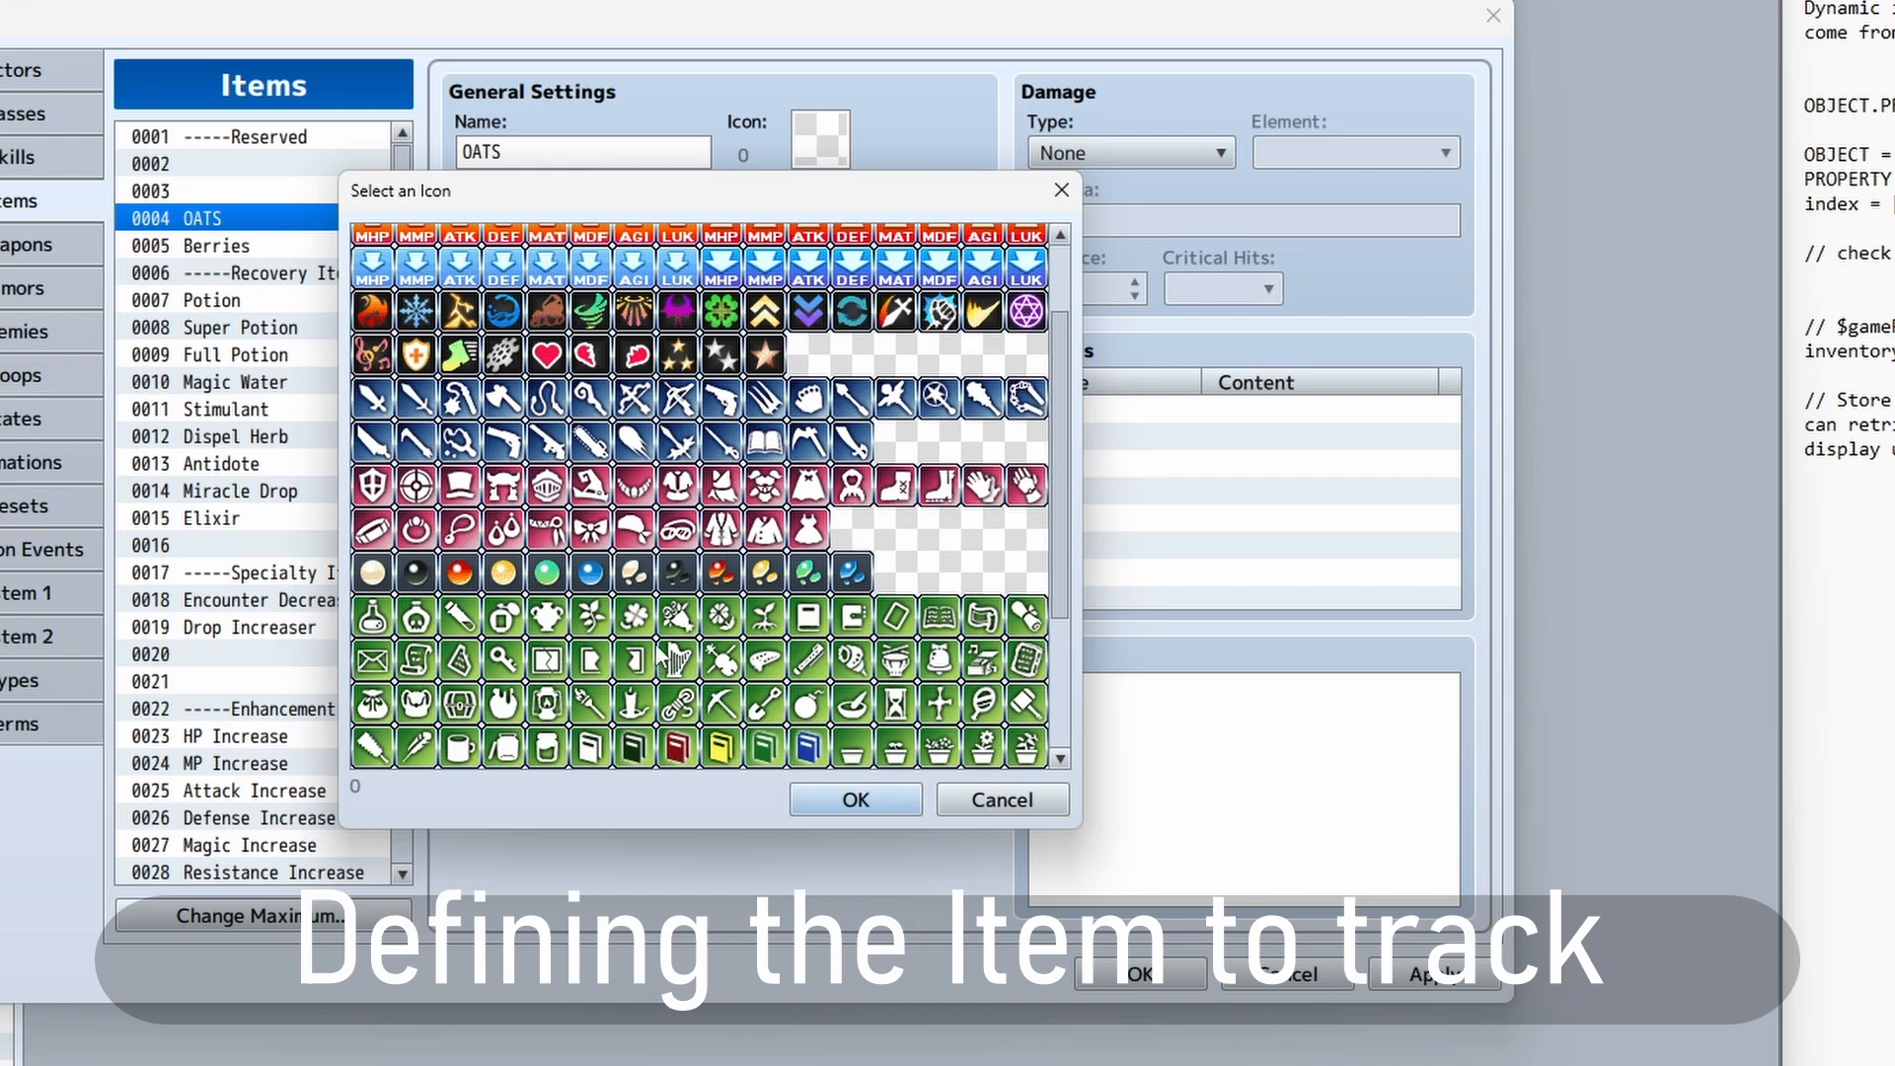
double_click(599, 625)
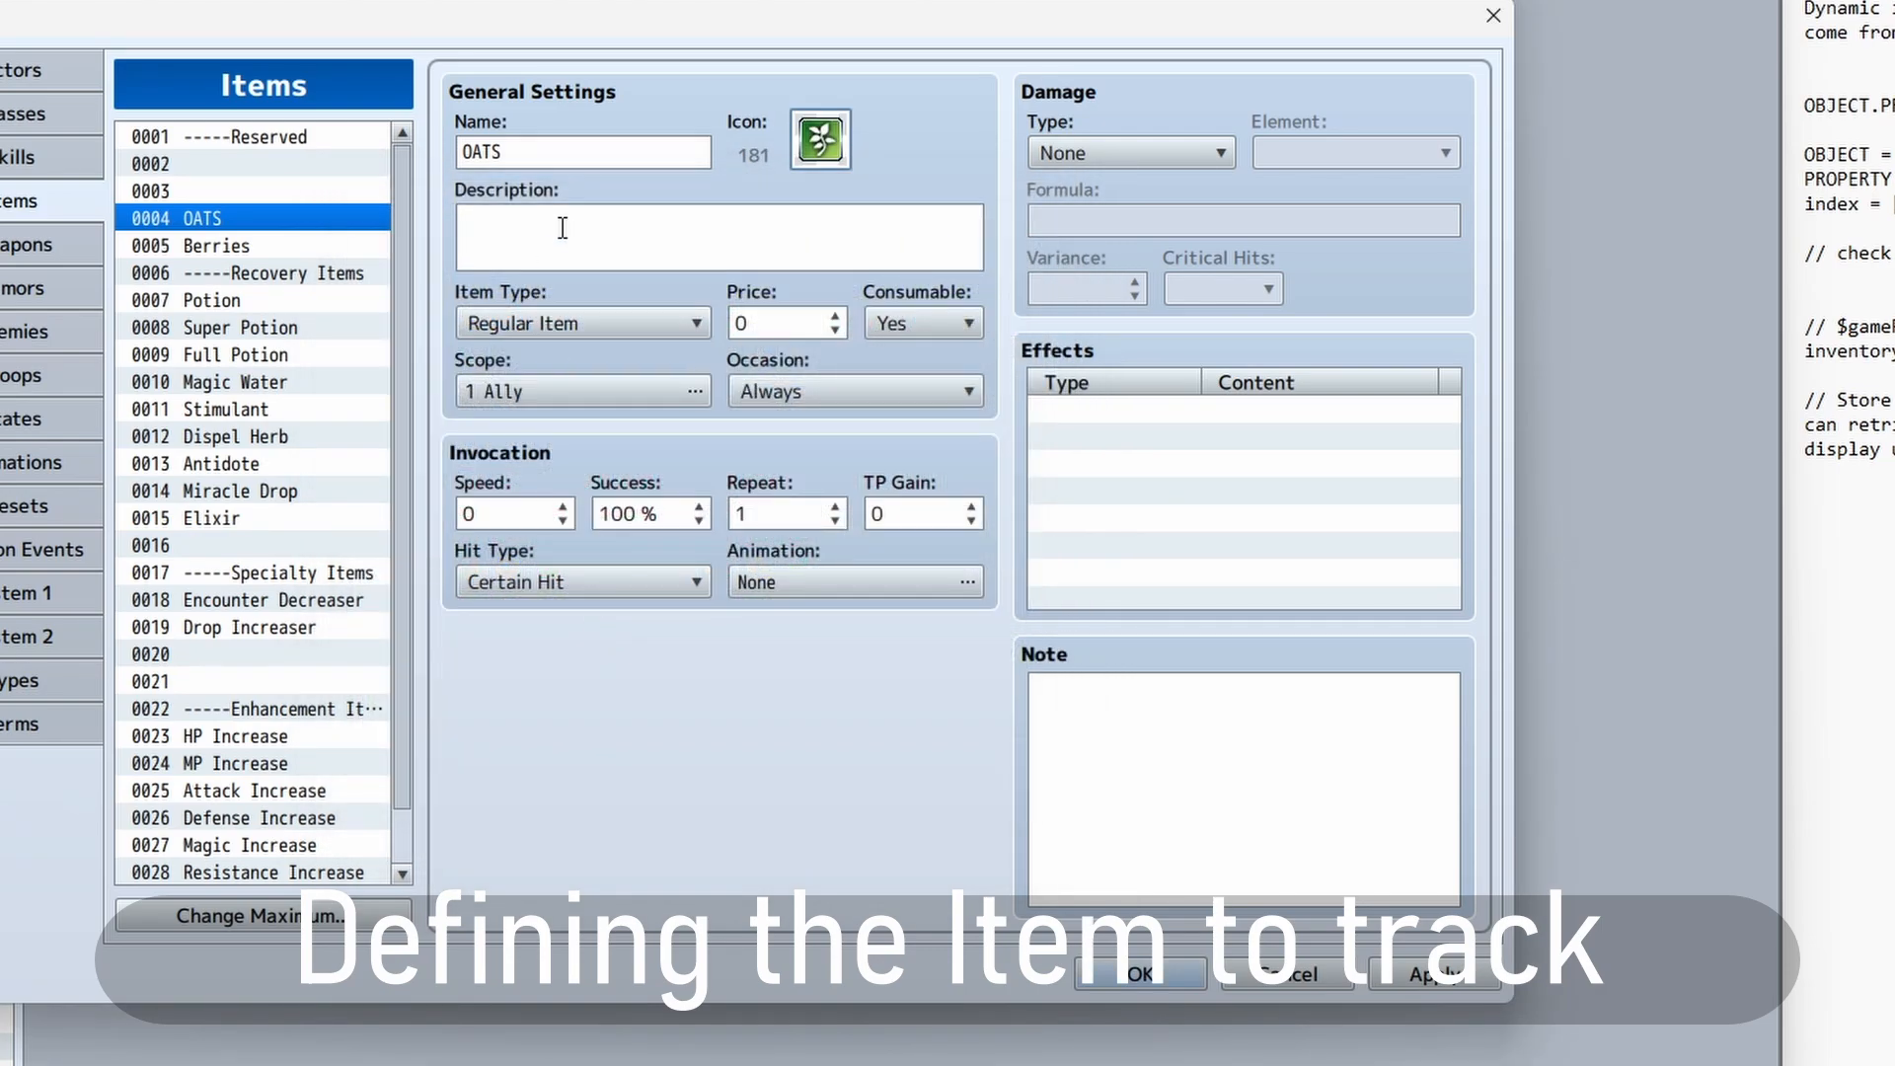
- Give the OATS item a Recover HP effect of 5% and save the database
double_click(1050, 415)
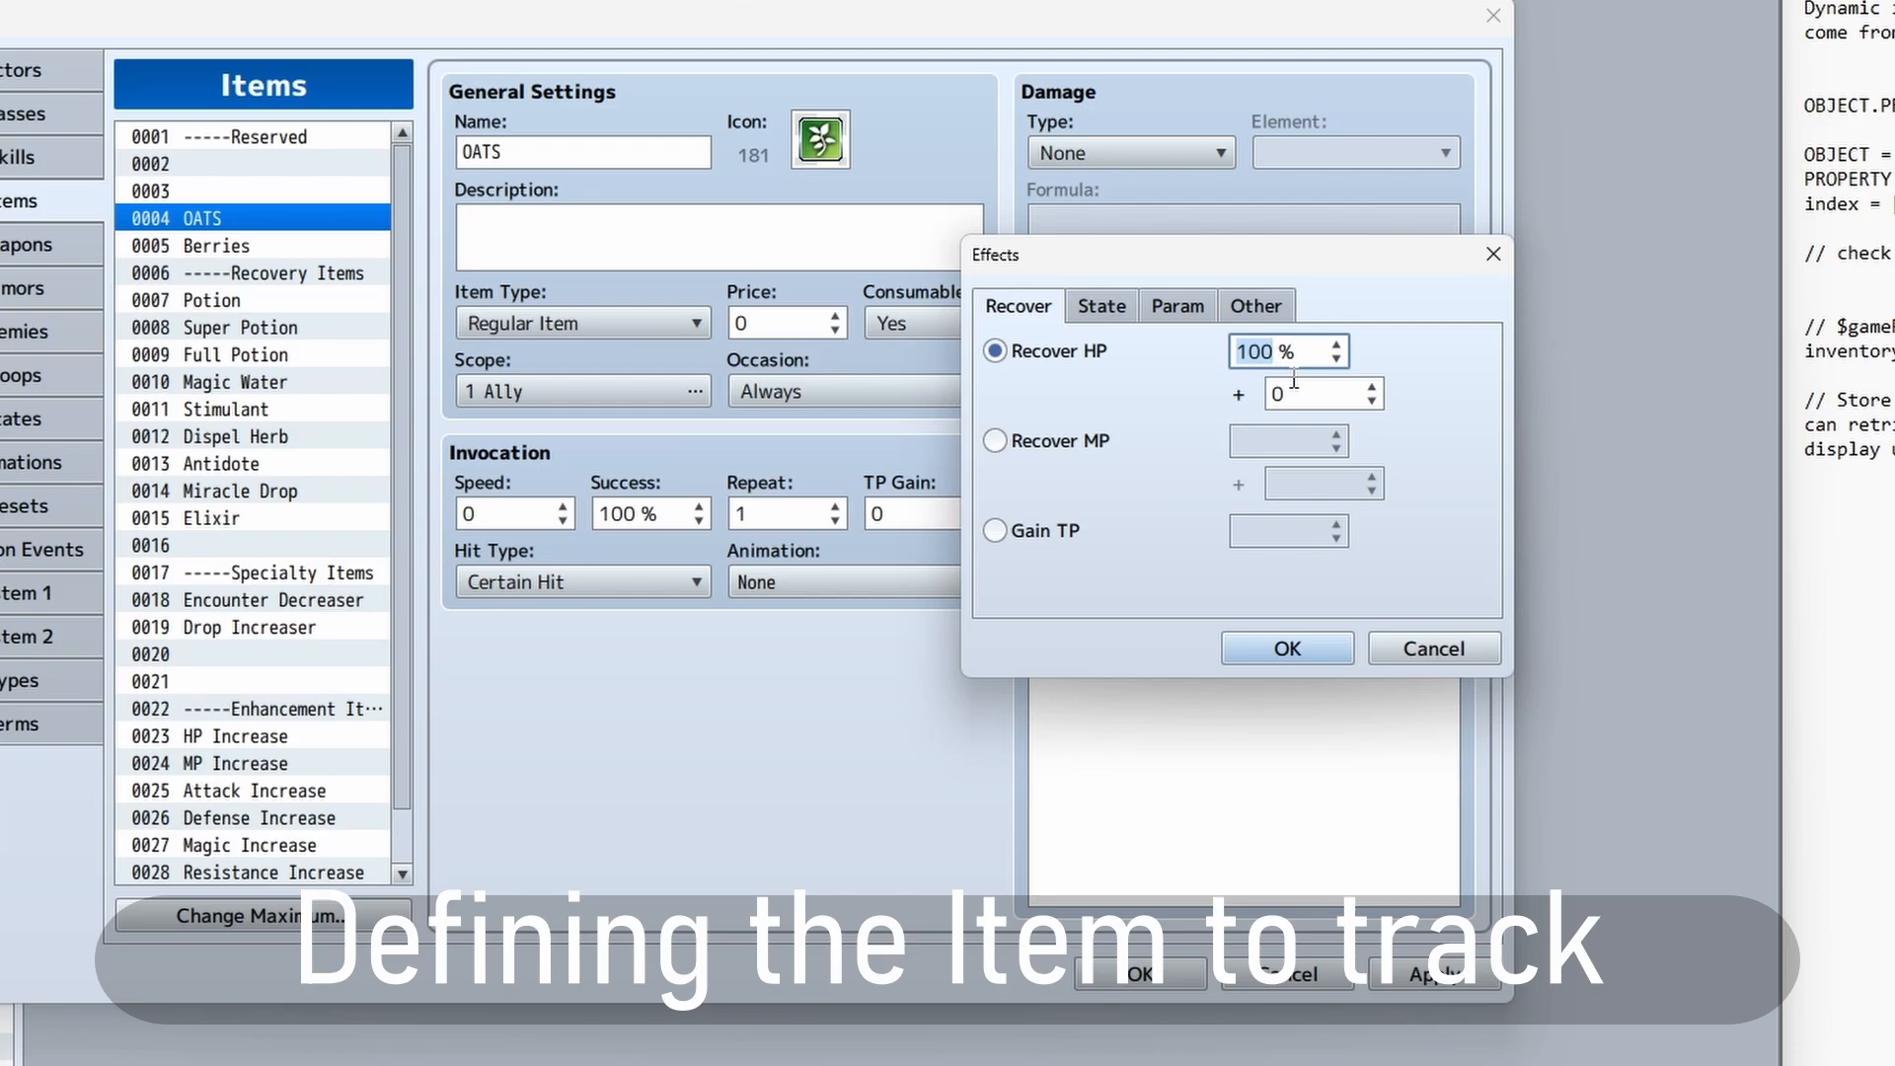
type("5")
left_click(1287, 649)
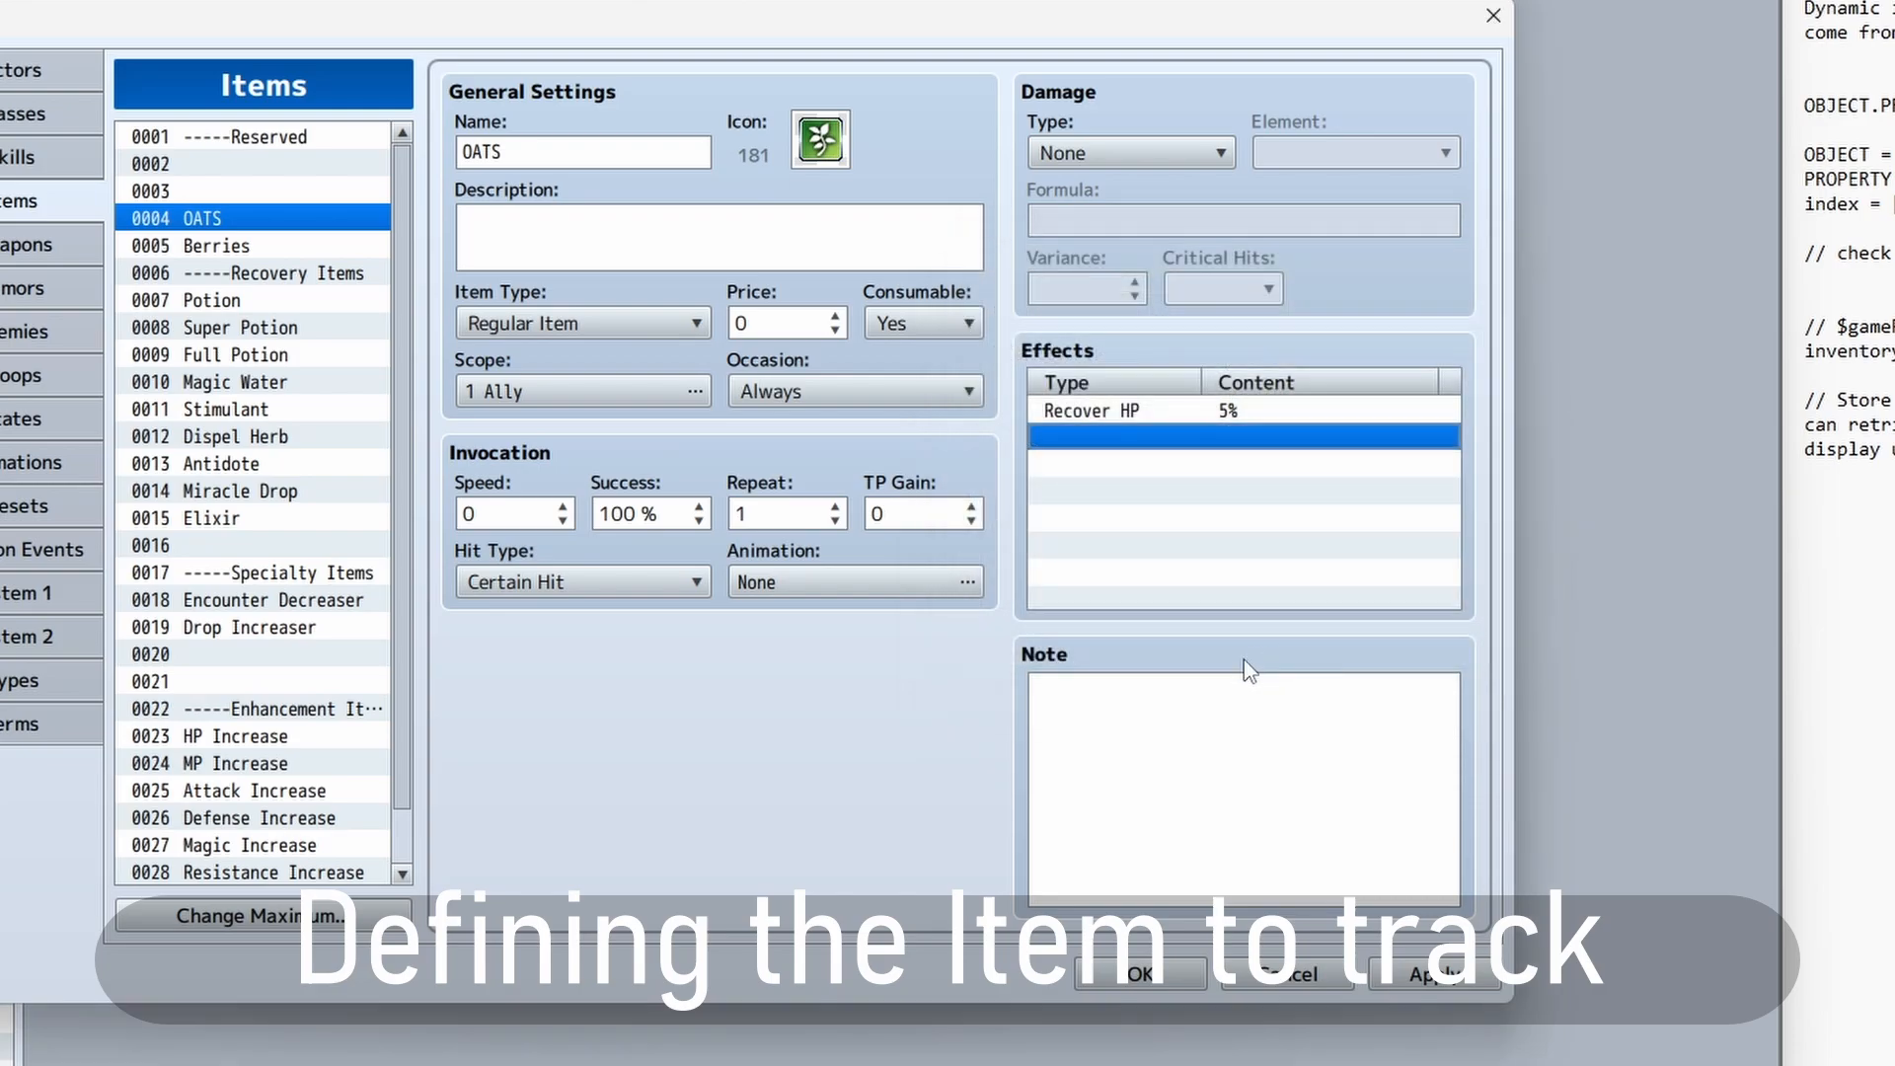
left_click(1140, 975)
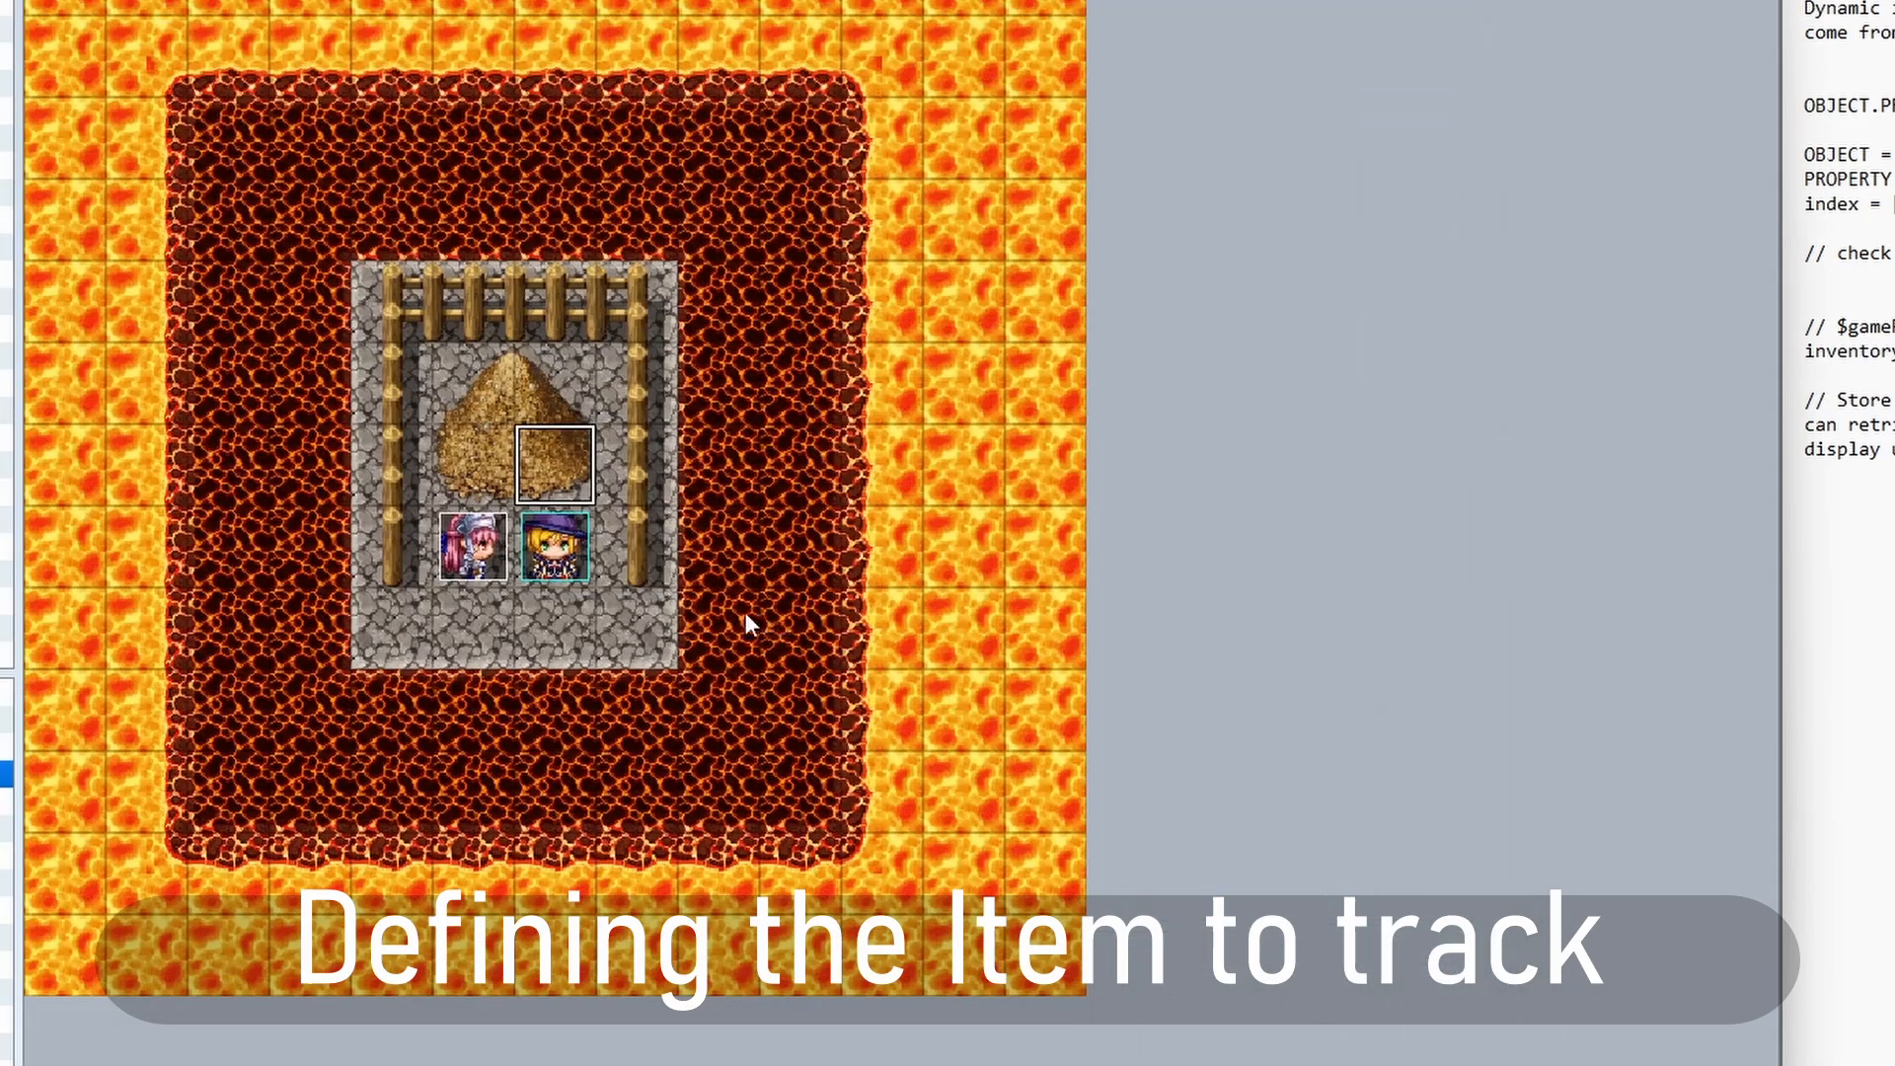
- Create an event on the oat pile at tile 6,6 with a Show Text command reading "You found some OATS"
double_click(582, 485)
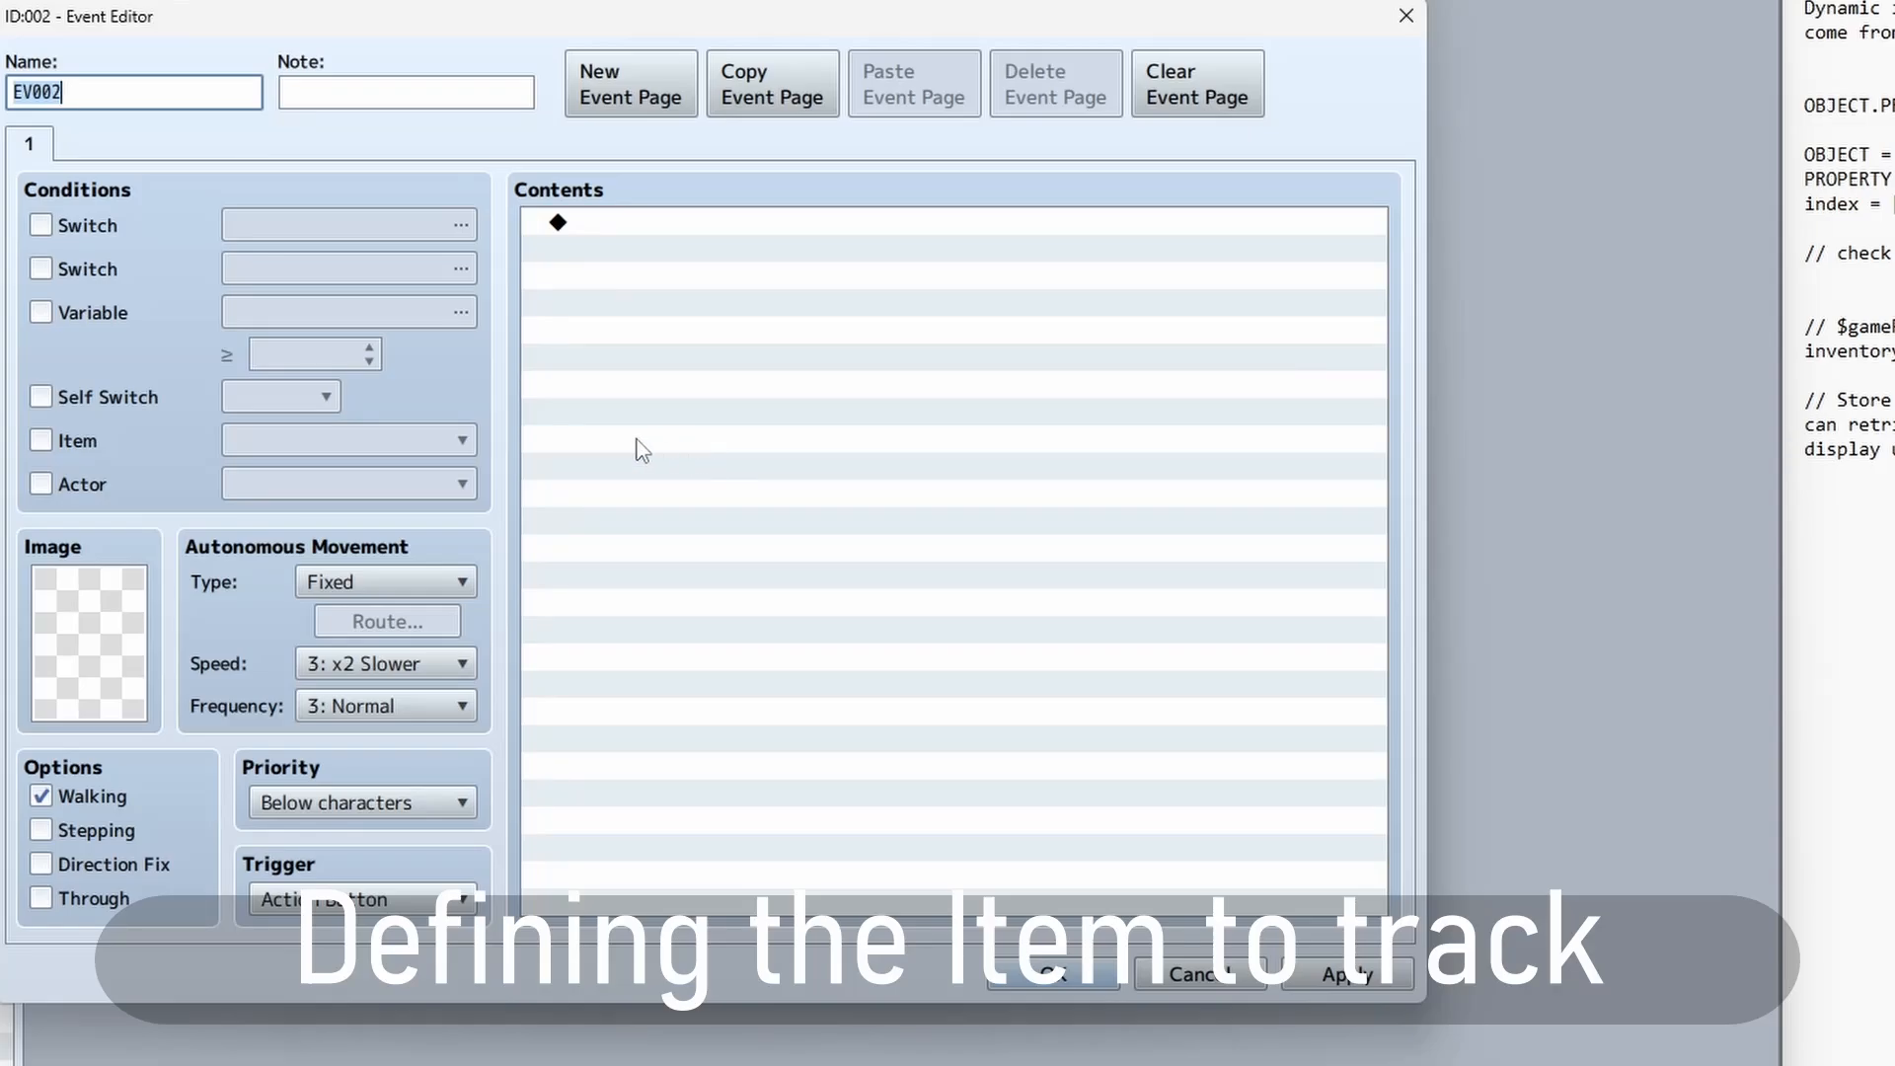
double_click(611, 232)
left_click(812, 230)
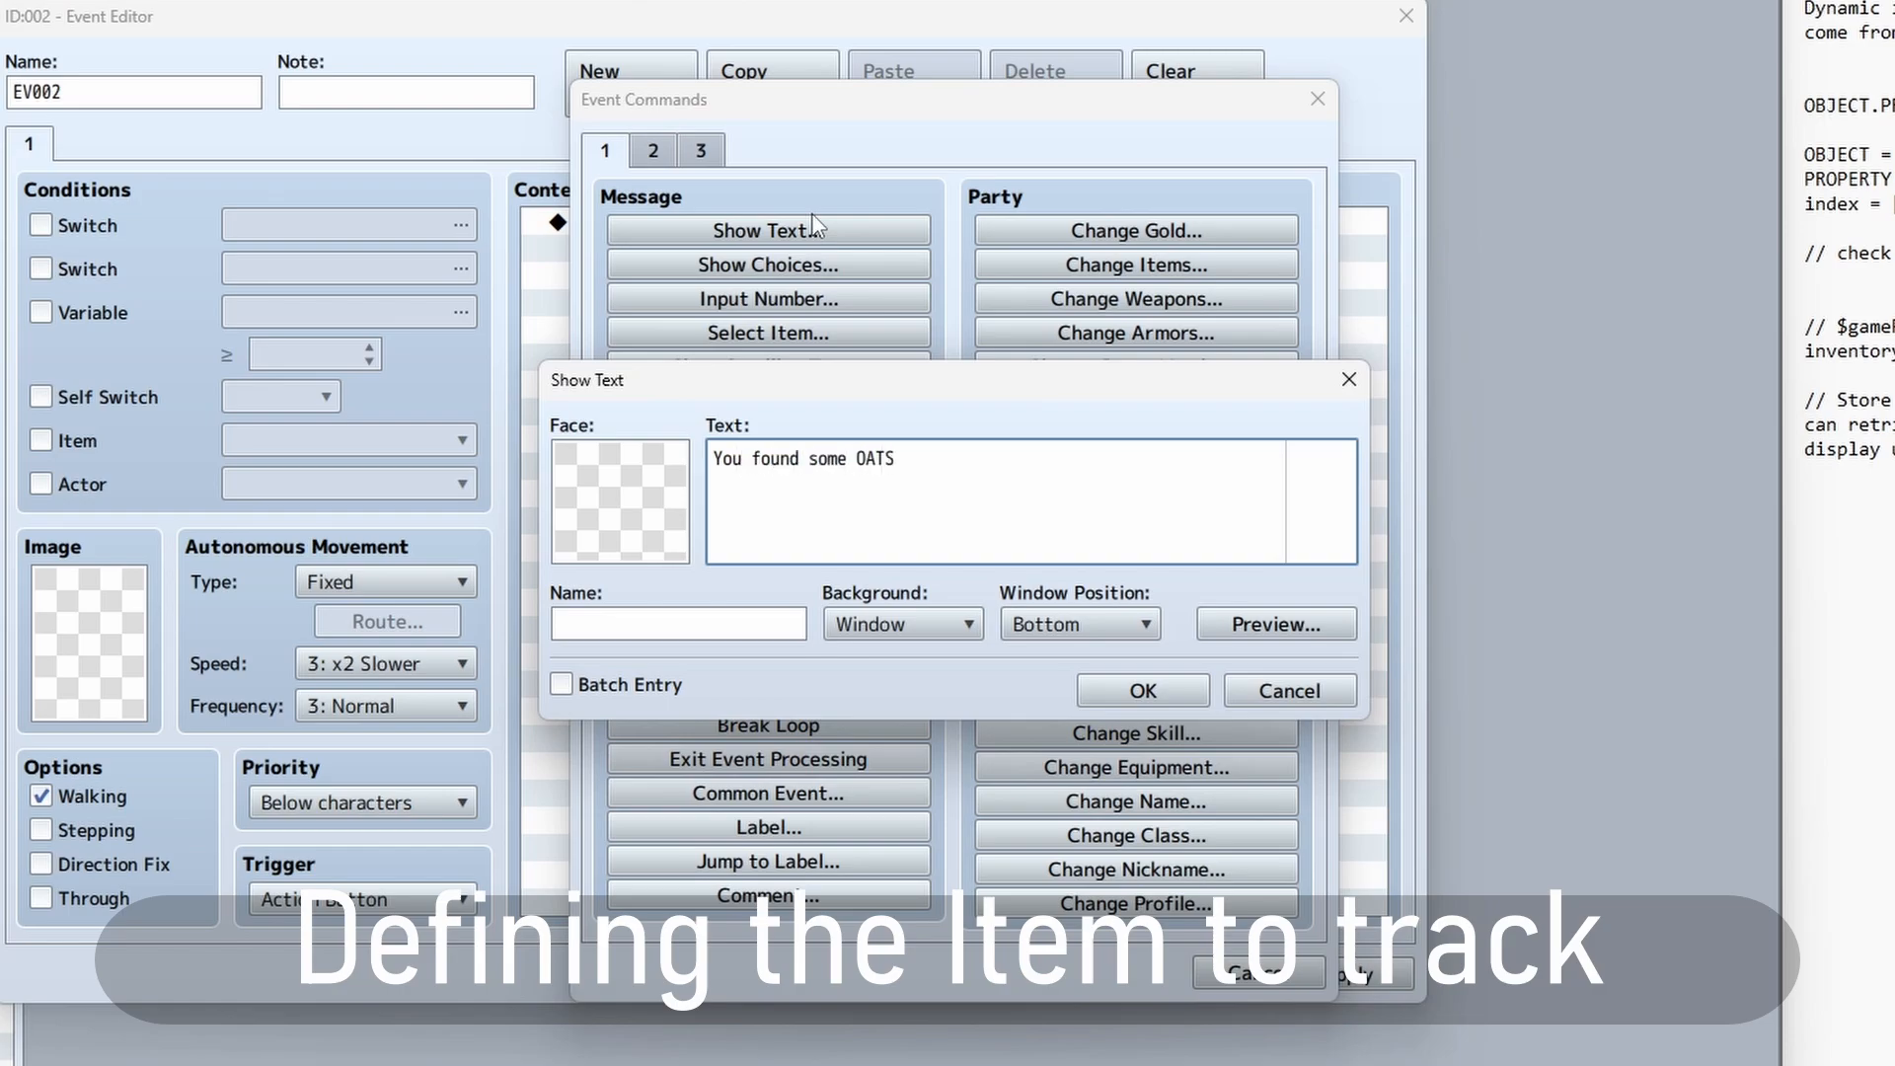
left_click(1179, 688)
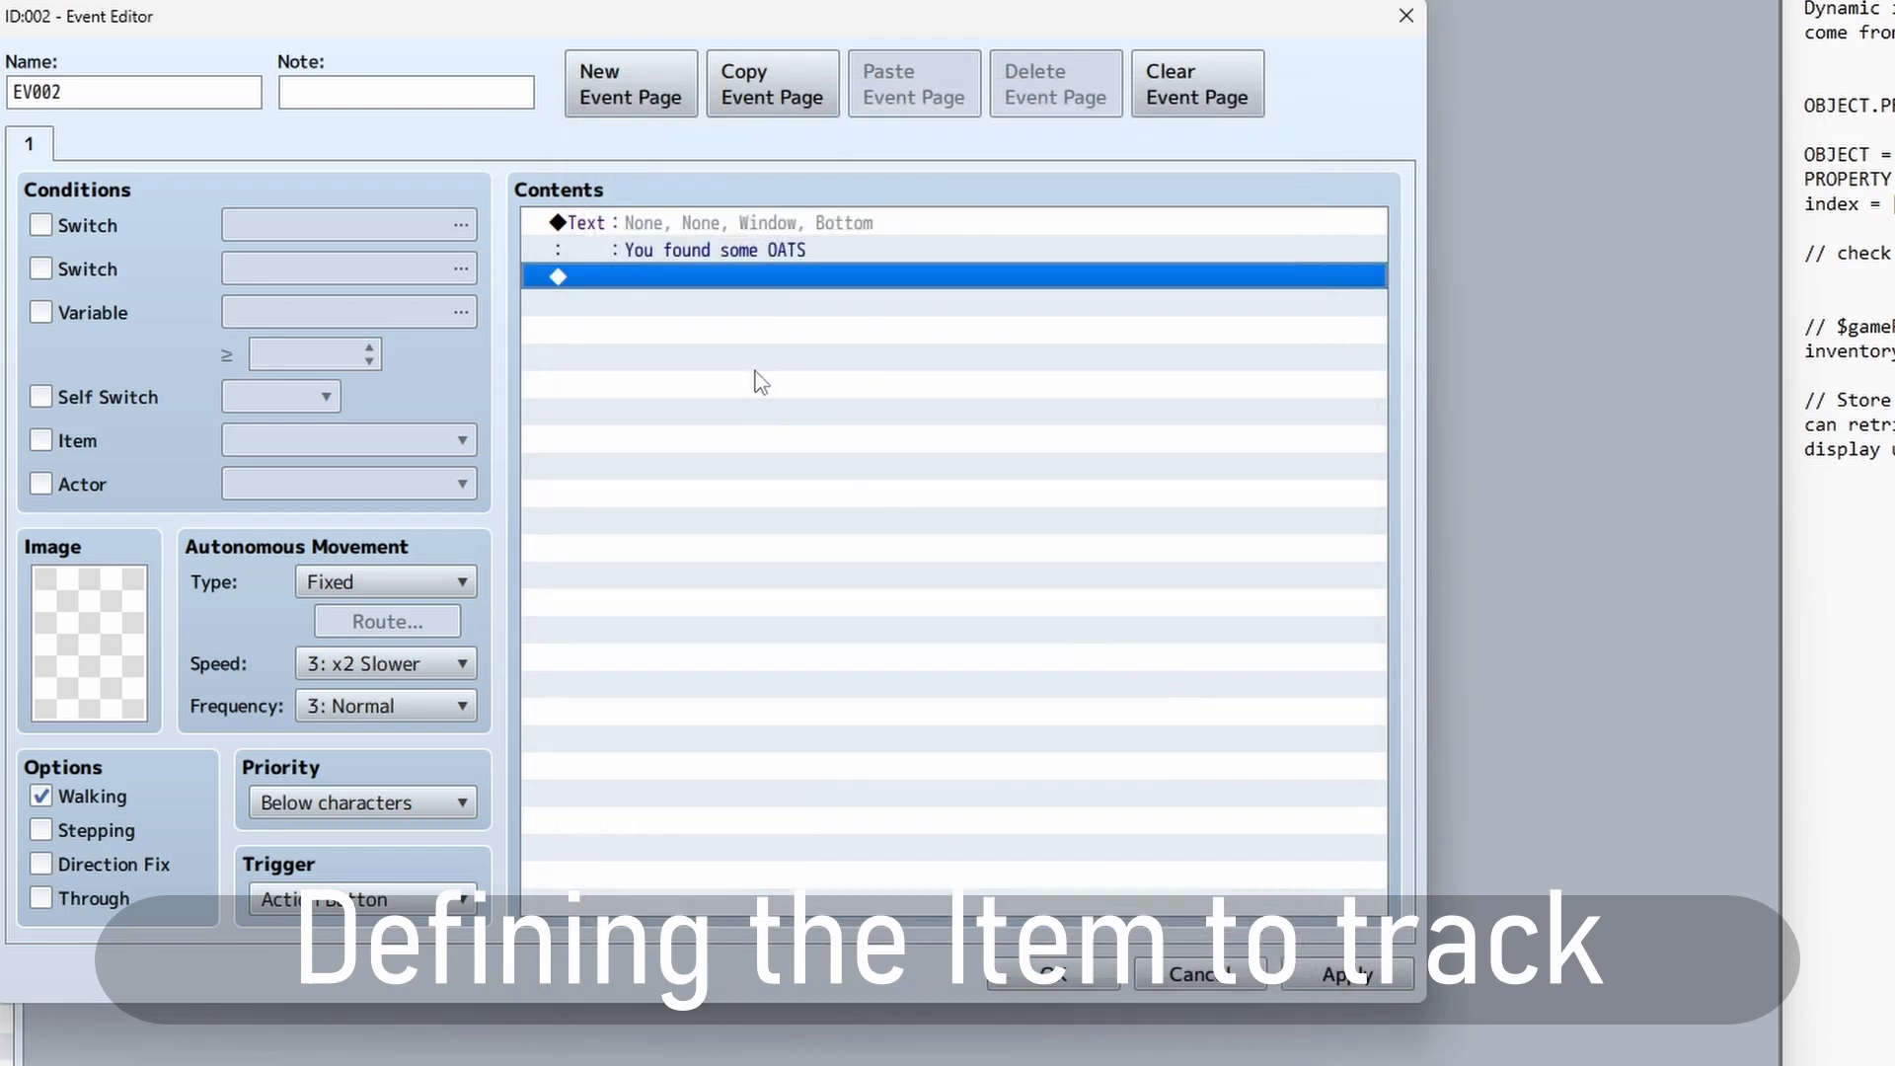
- Add a Change Items command below the message that increases OATS by a constant 1
double_click(747, 281)
left_click(1189, 264)
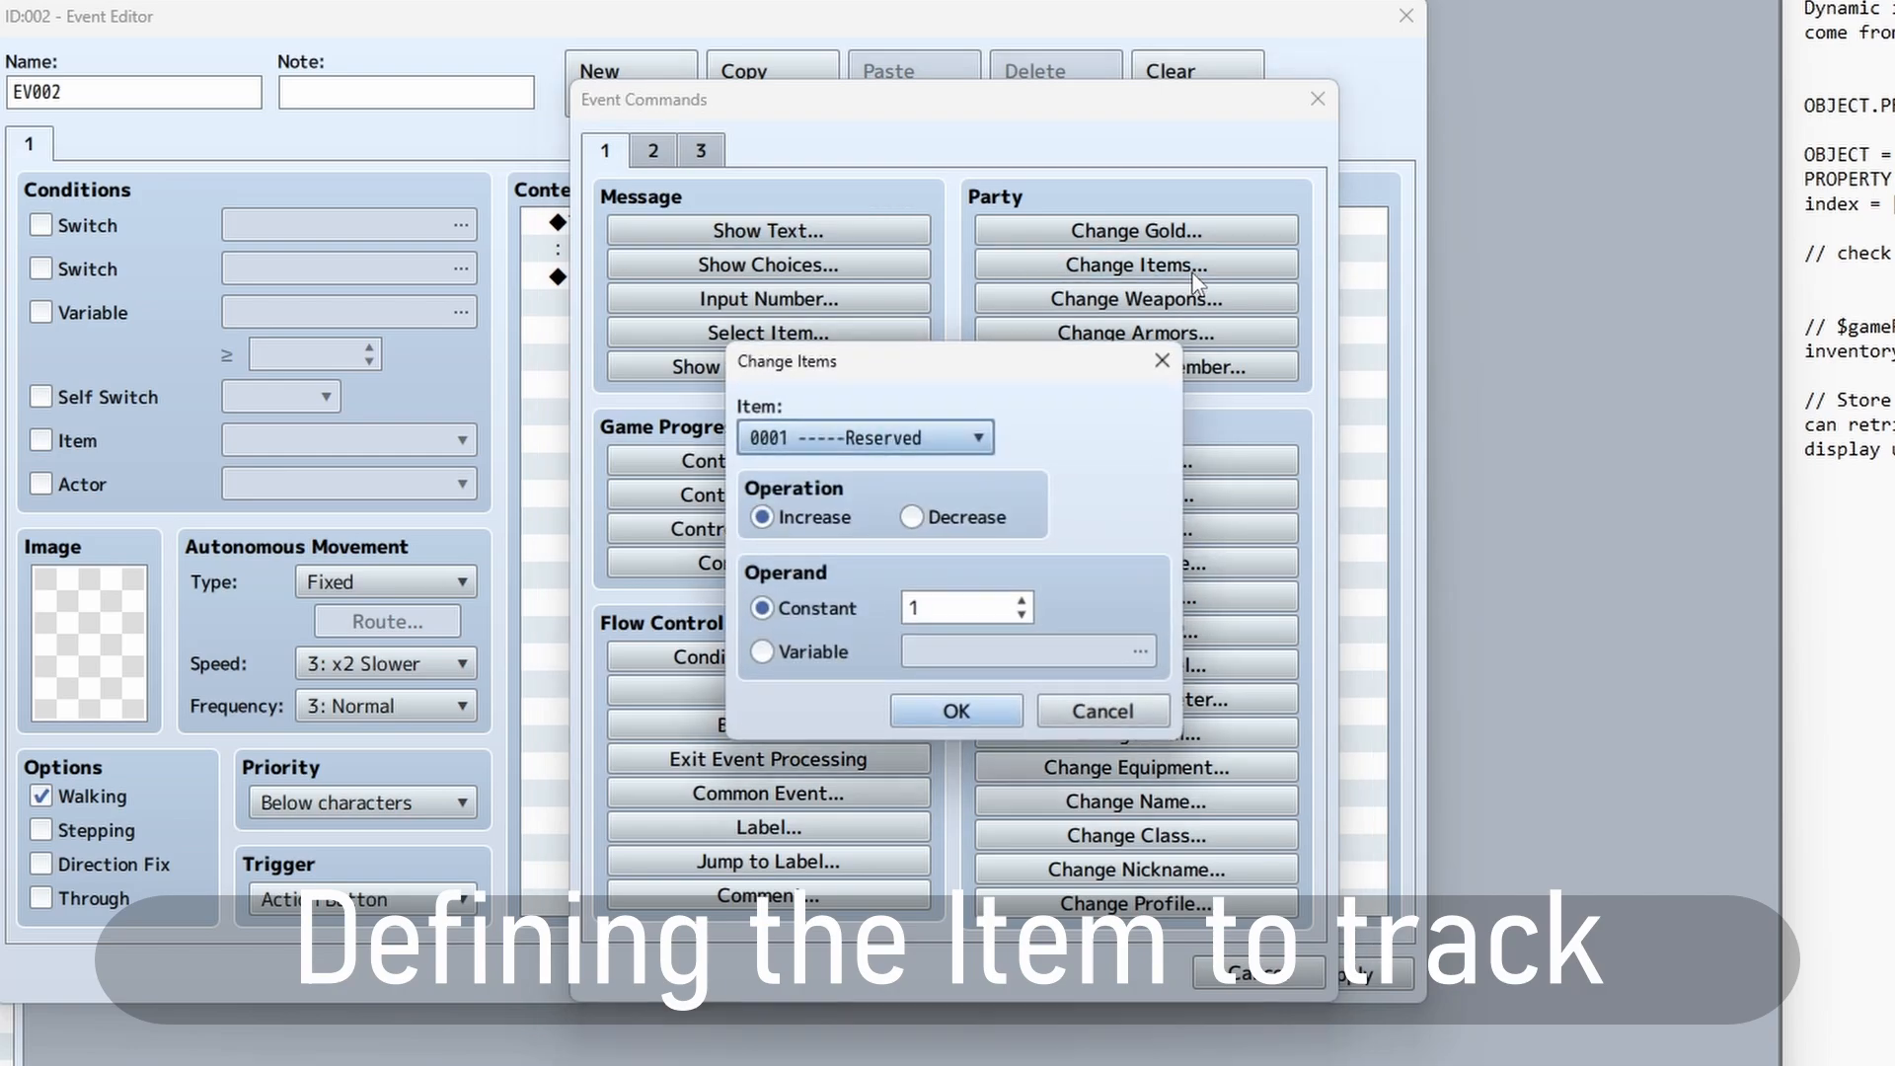
left_click(946, 439)
left_click(839, 563)
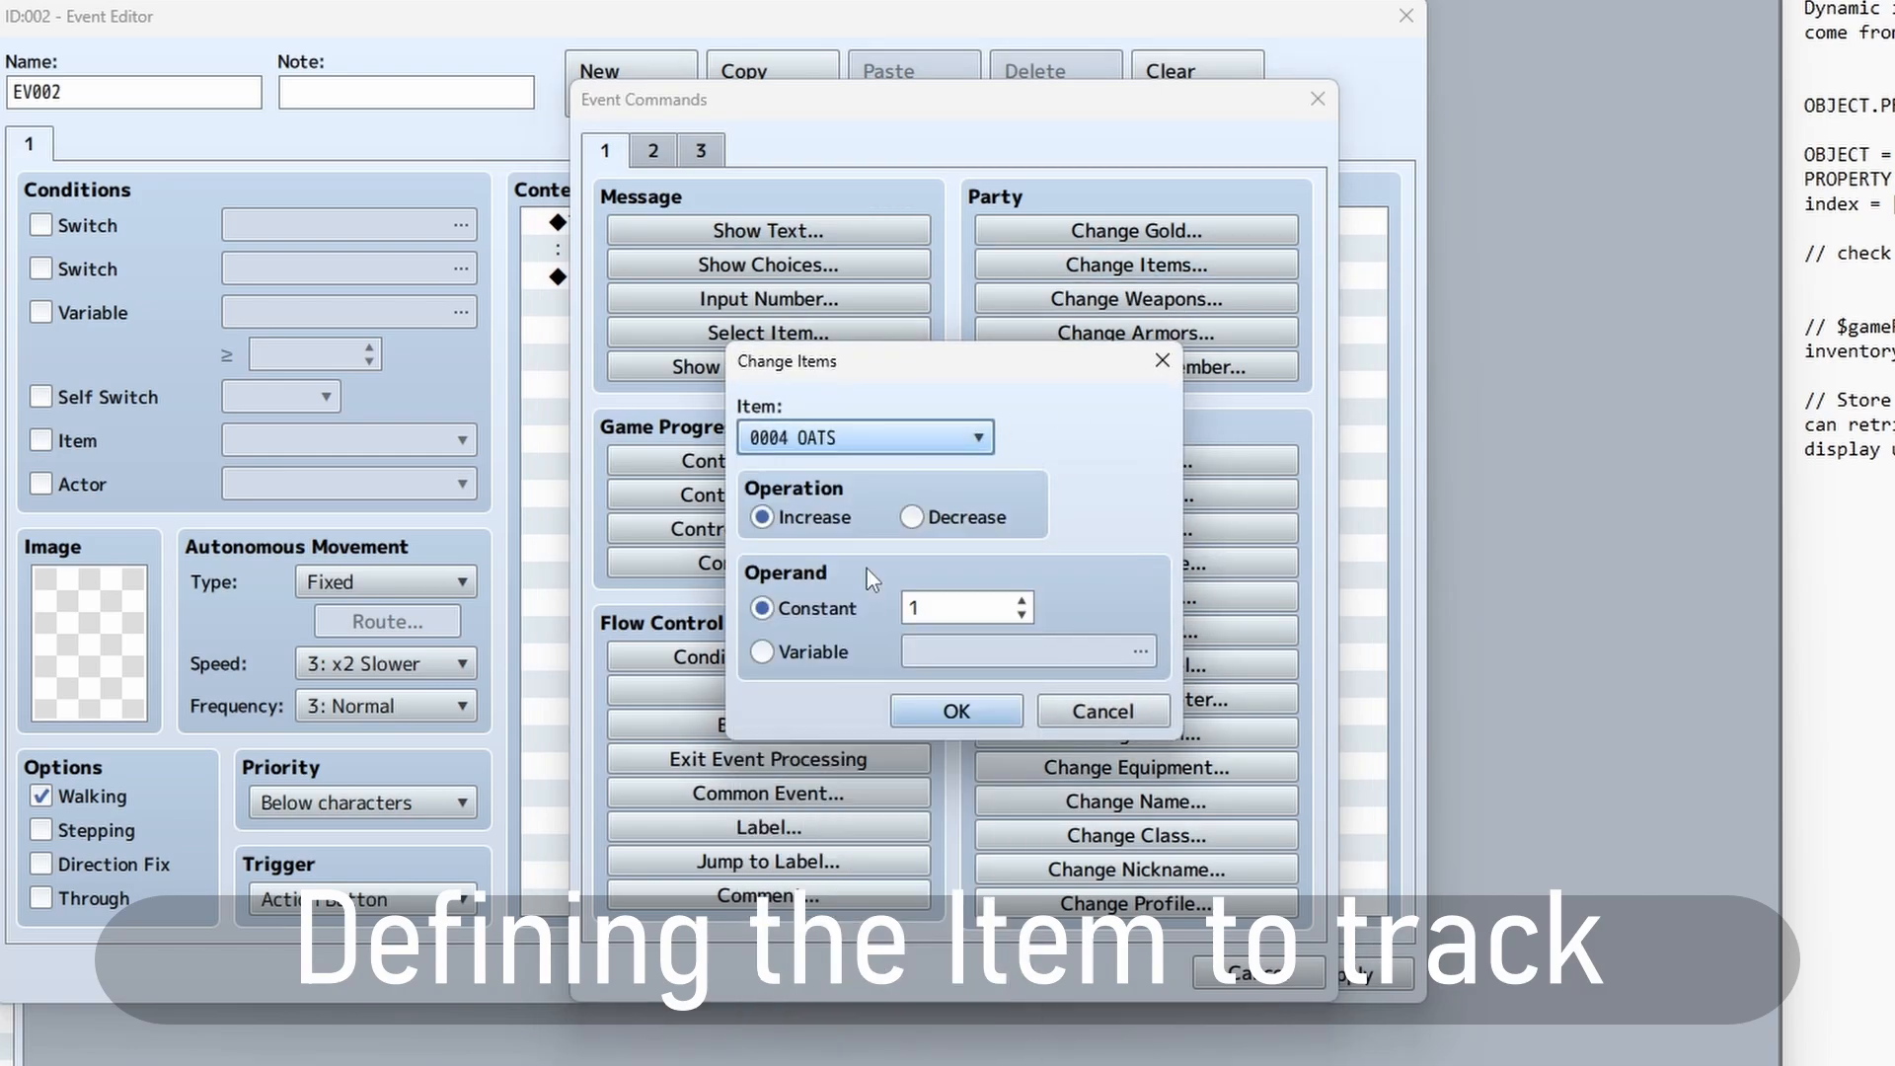
left_click(975, 718)
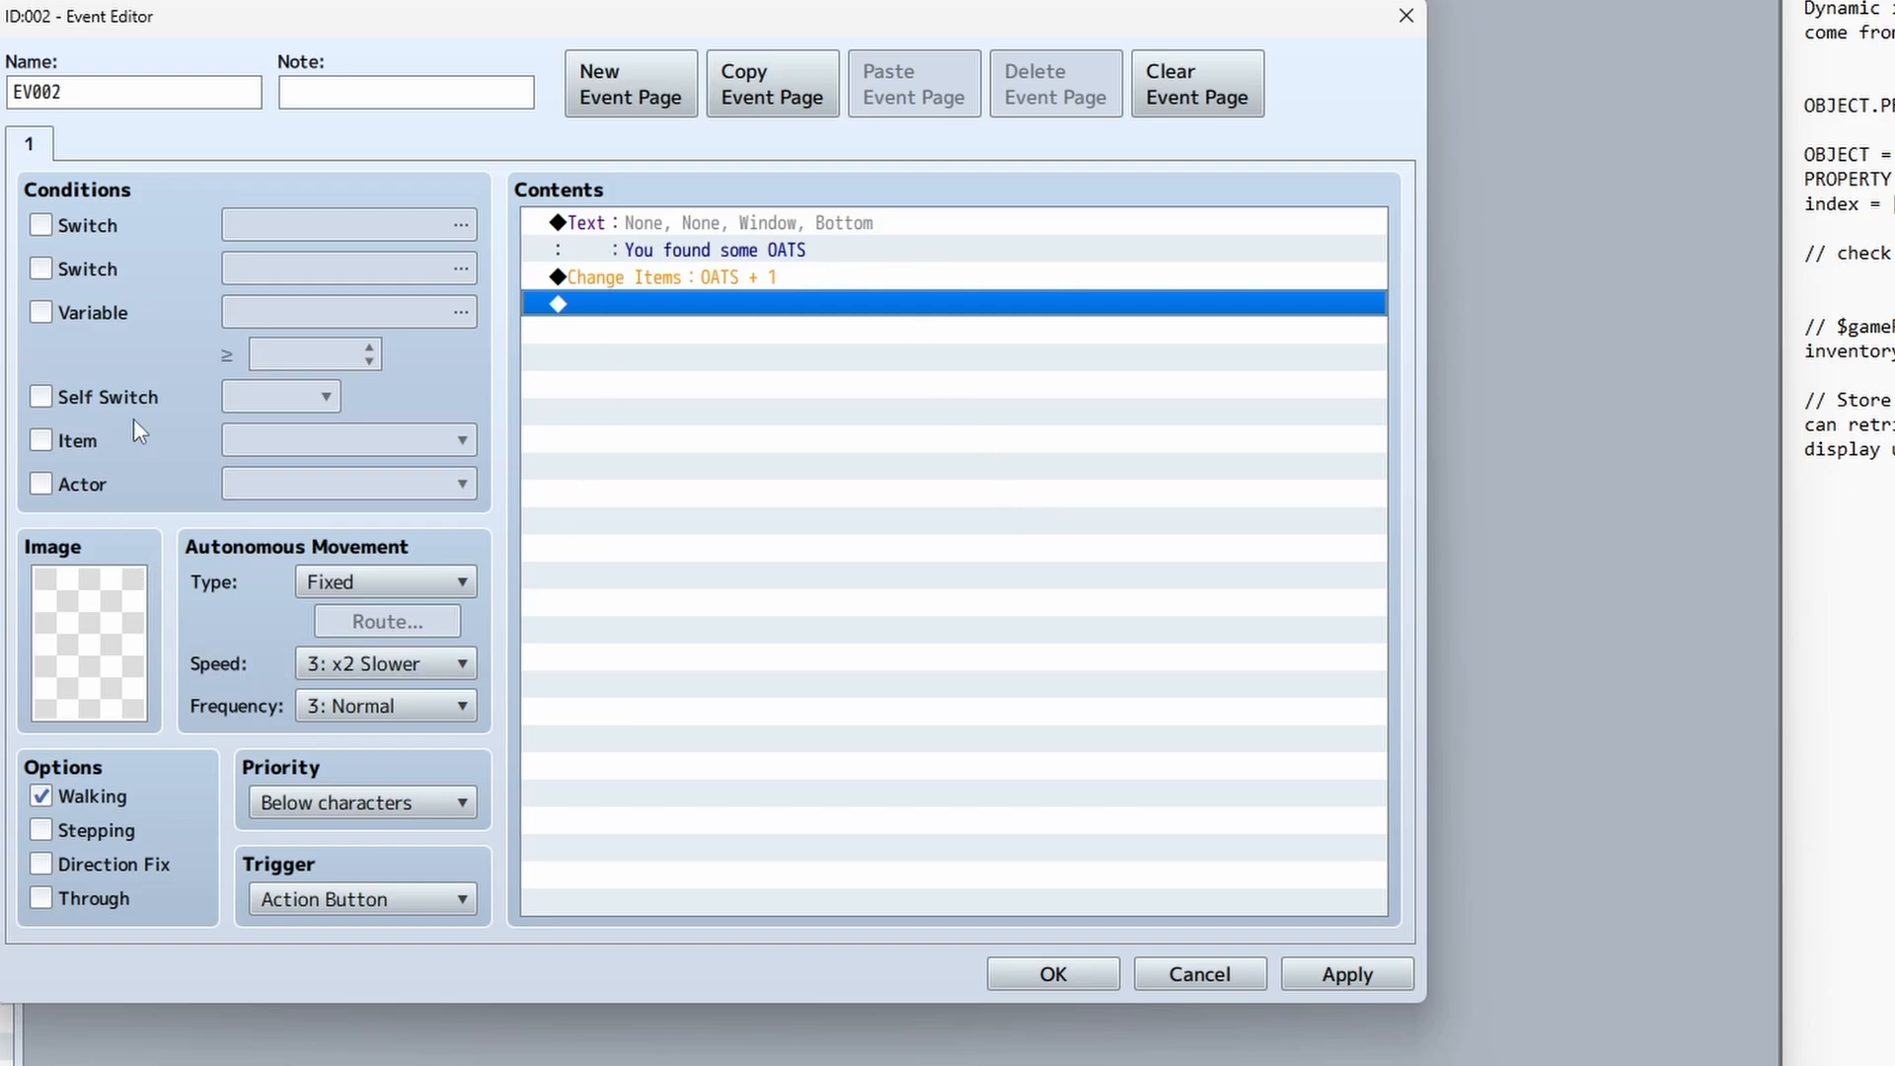
- Save the oat pile event, check the map in a new-game playtest, and close the game
left_click(1021, 975)
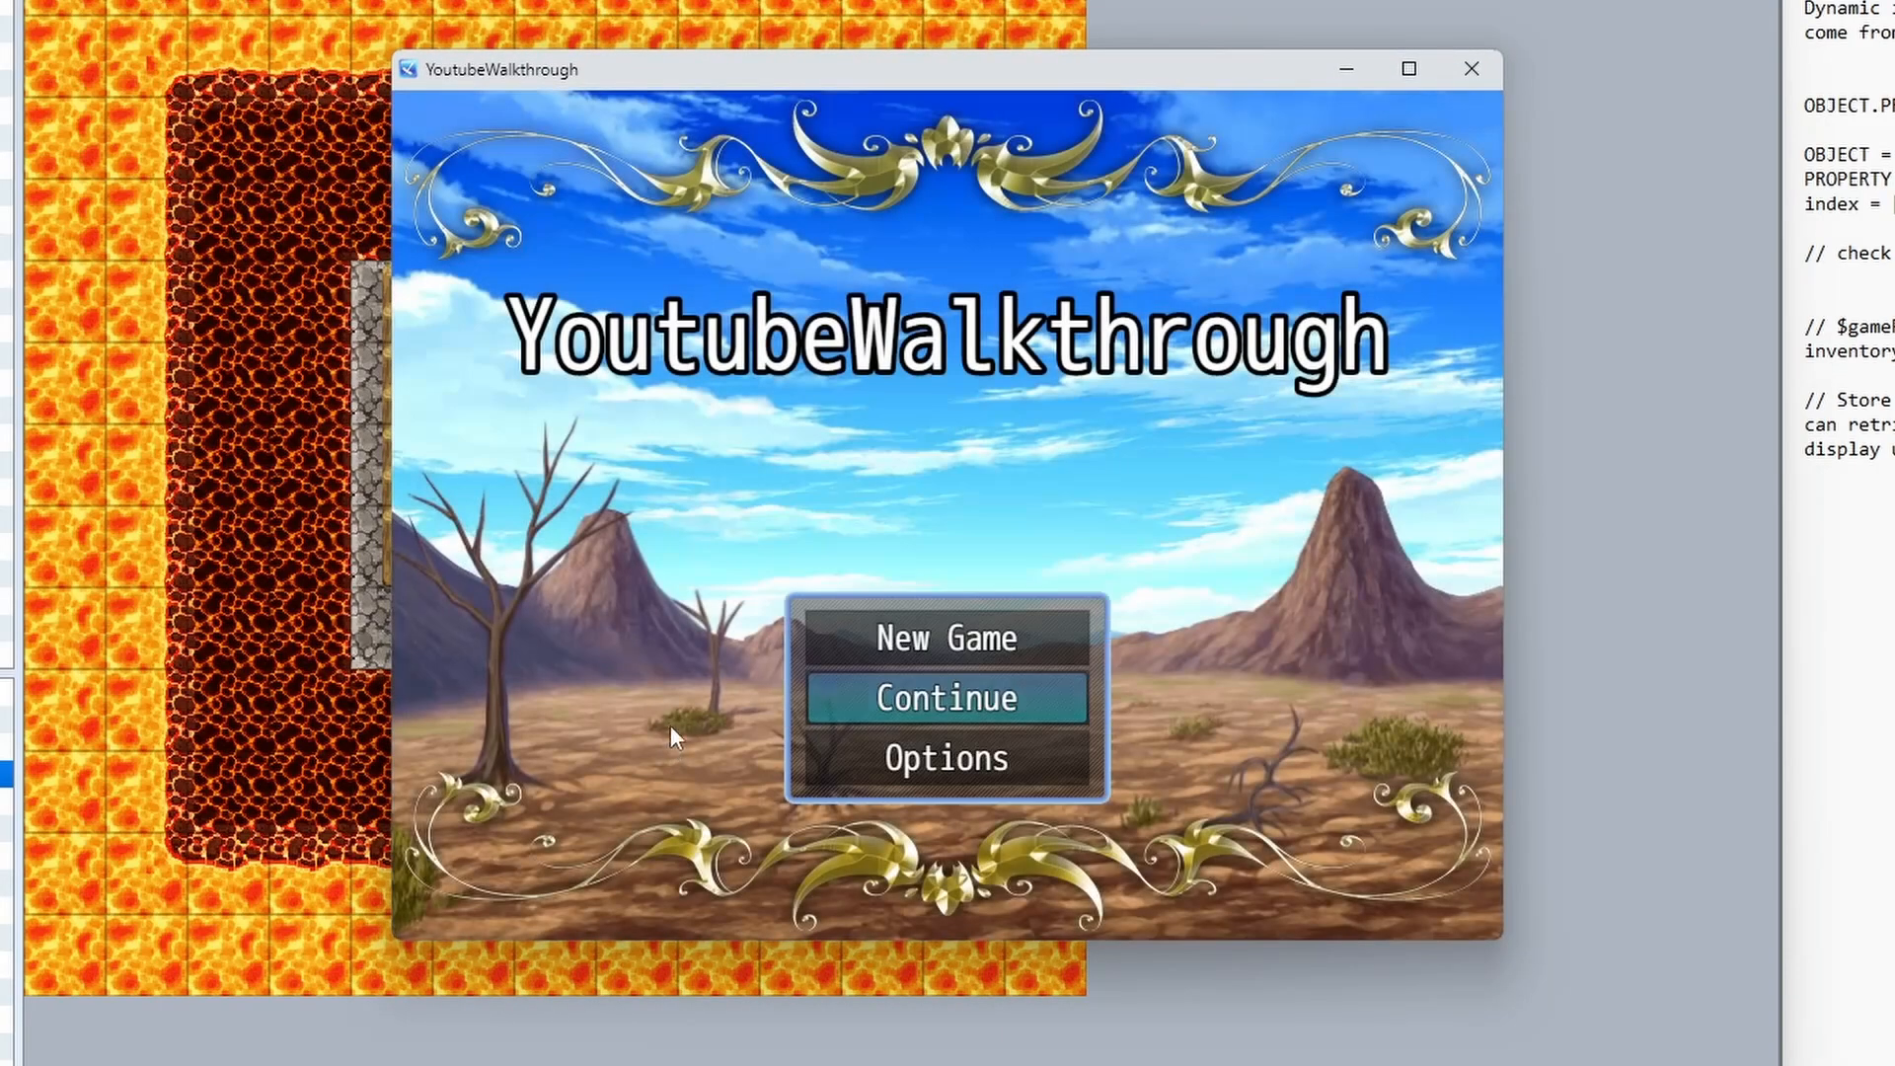
left_click(908, 637)
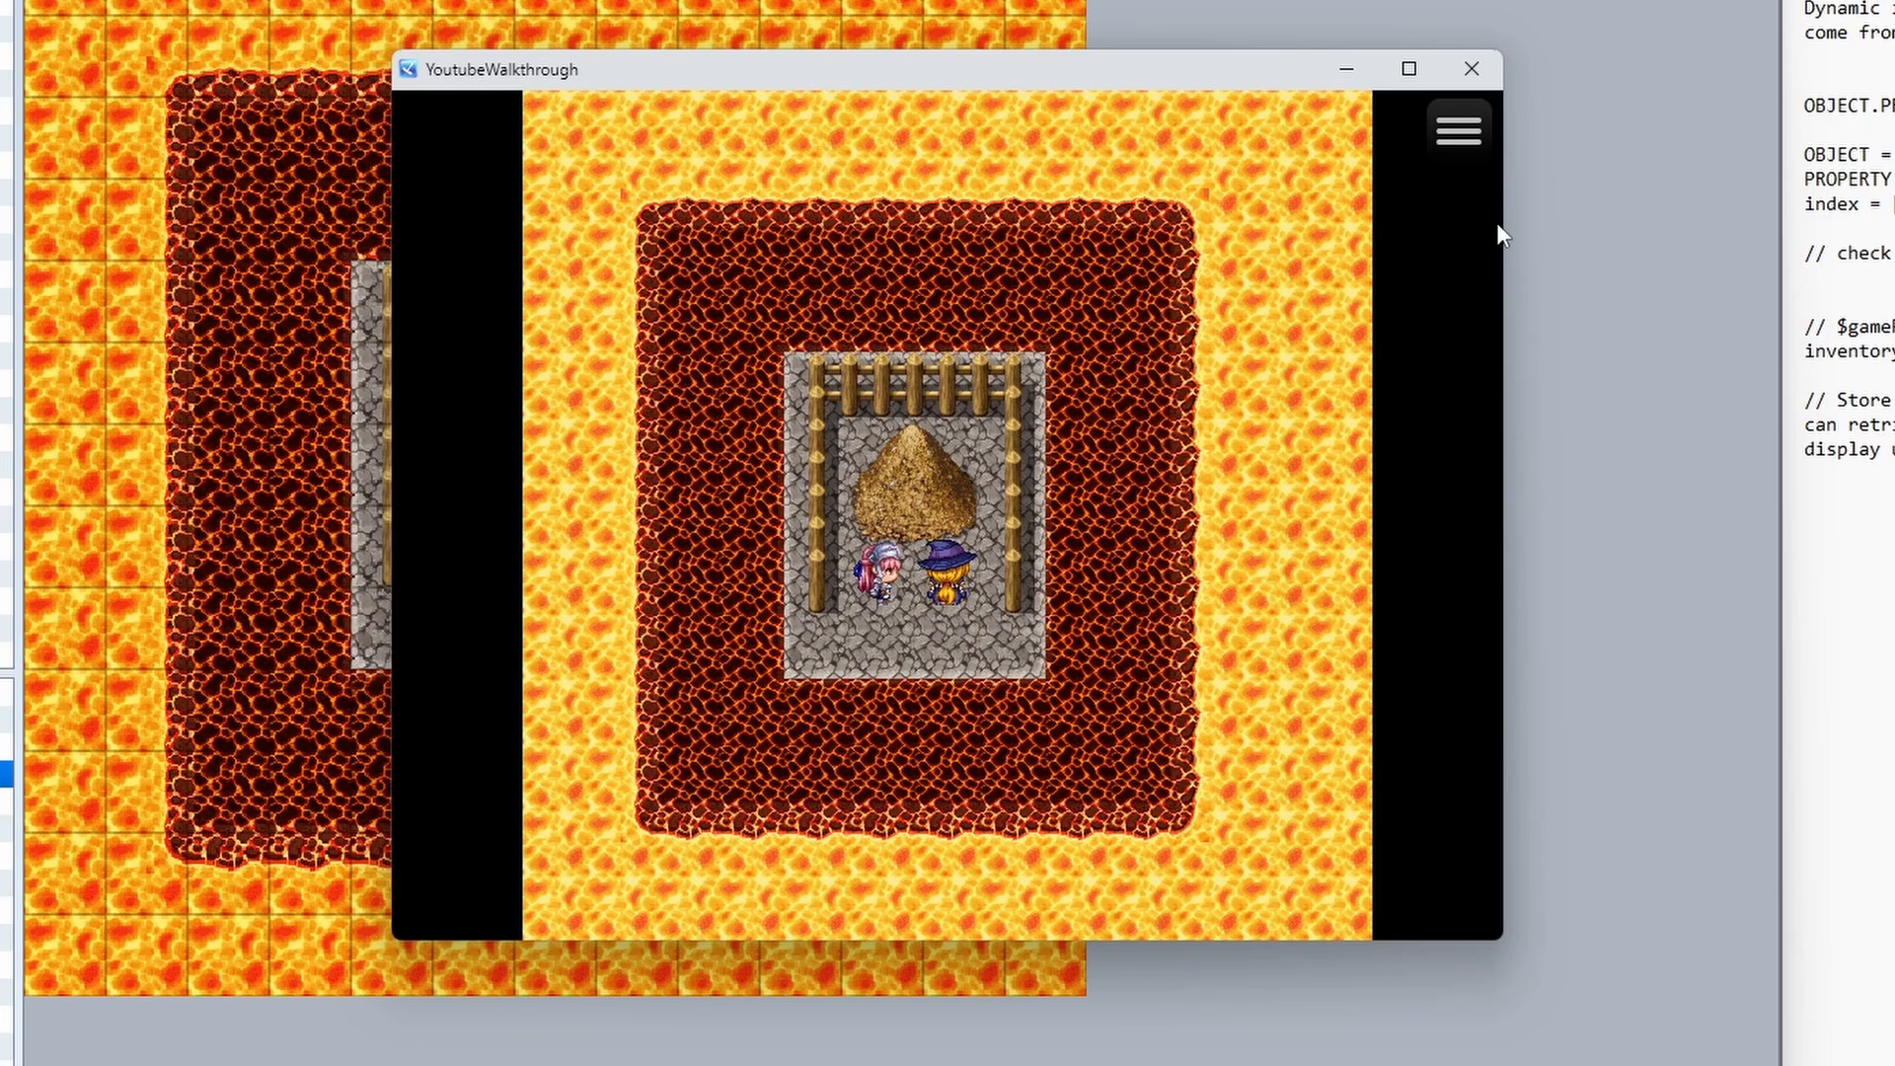
left_click(1473, 73)
- Set the oat pile event's priority to Same as characters and save it
double_click(549, 477)
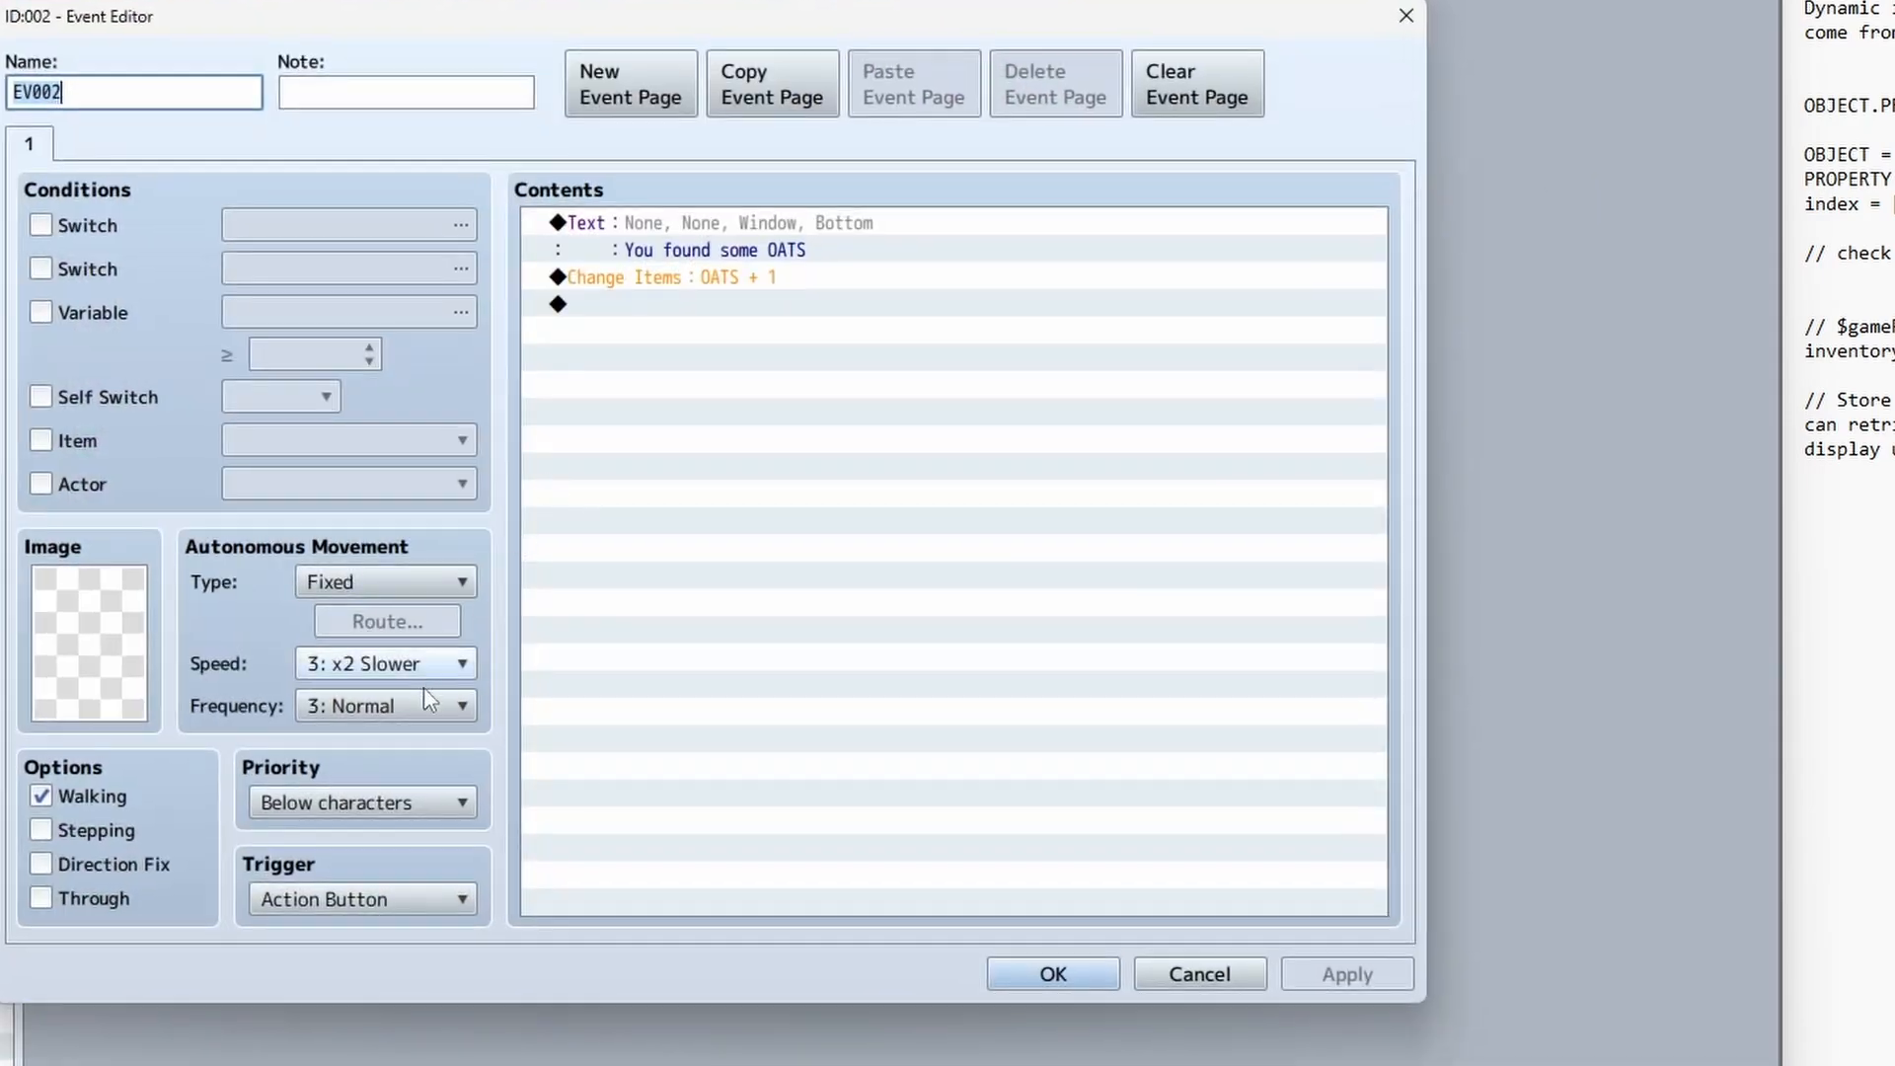
left_click(390, 801)
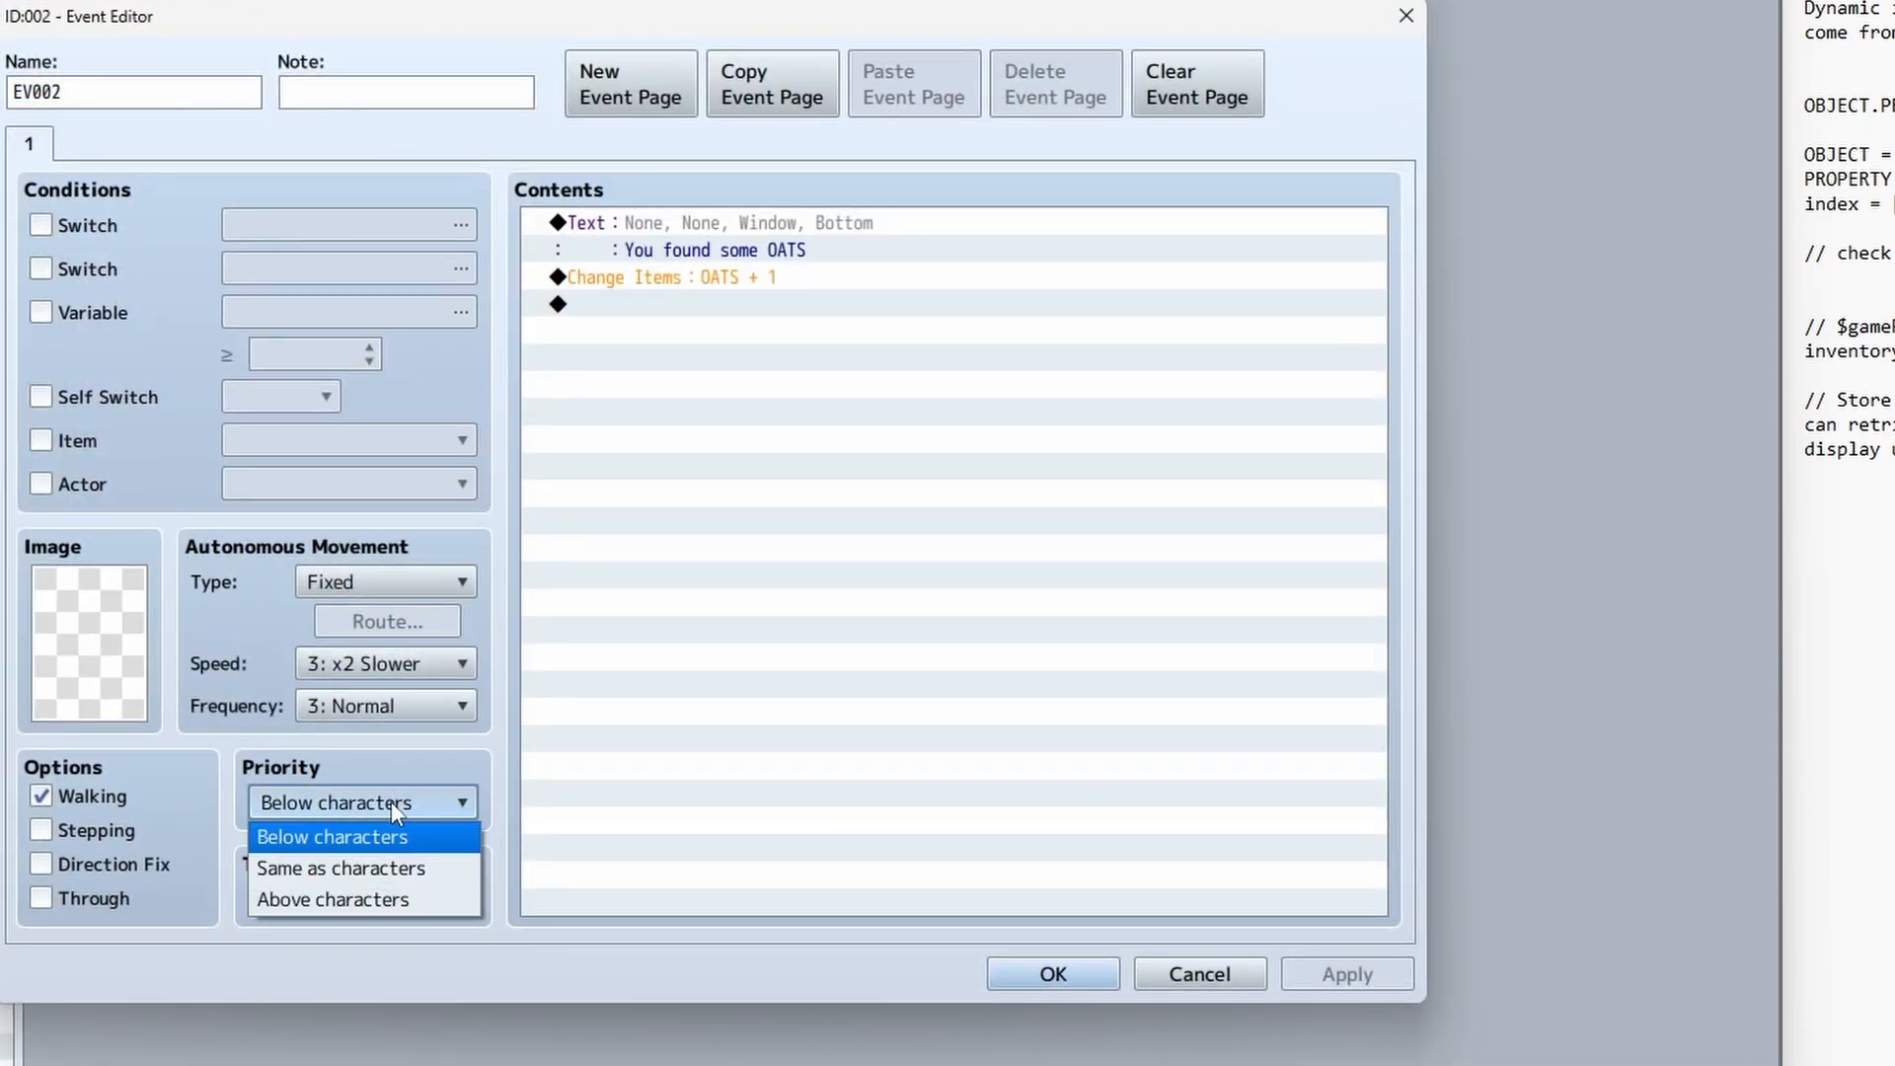
left_click(449, 876)
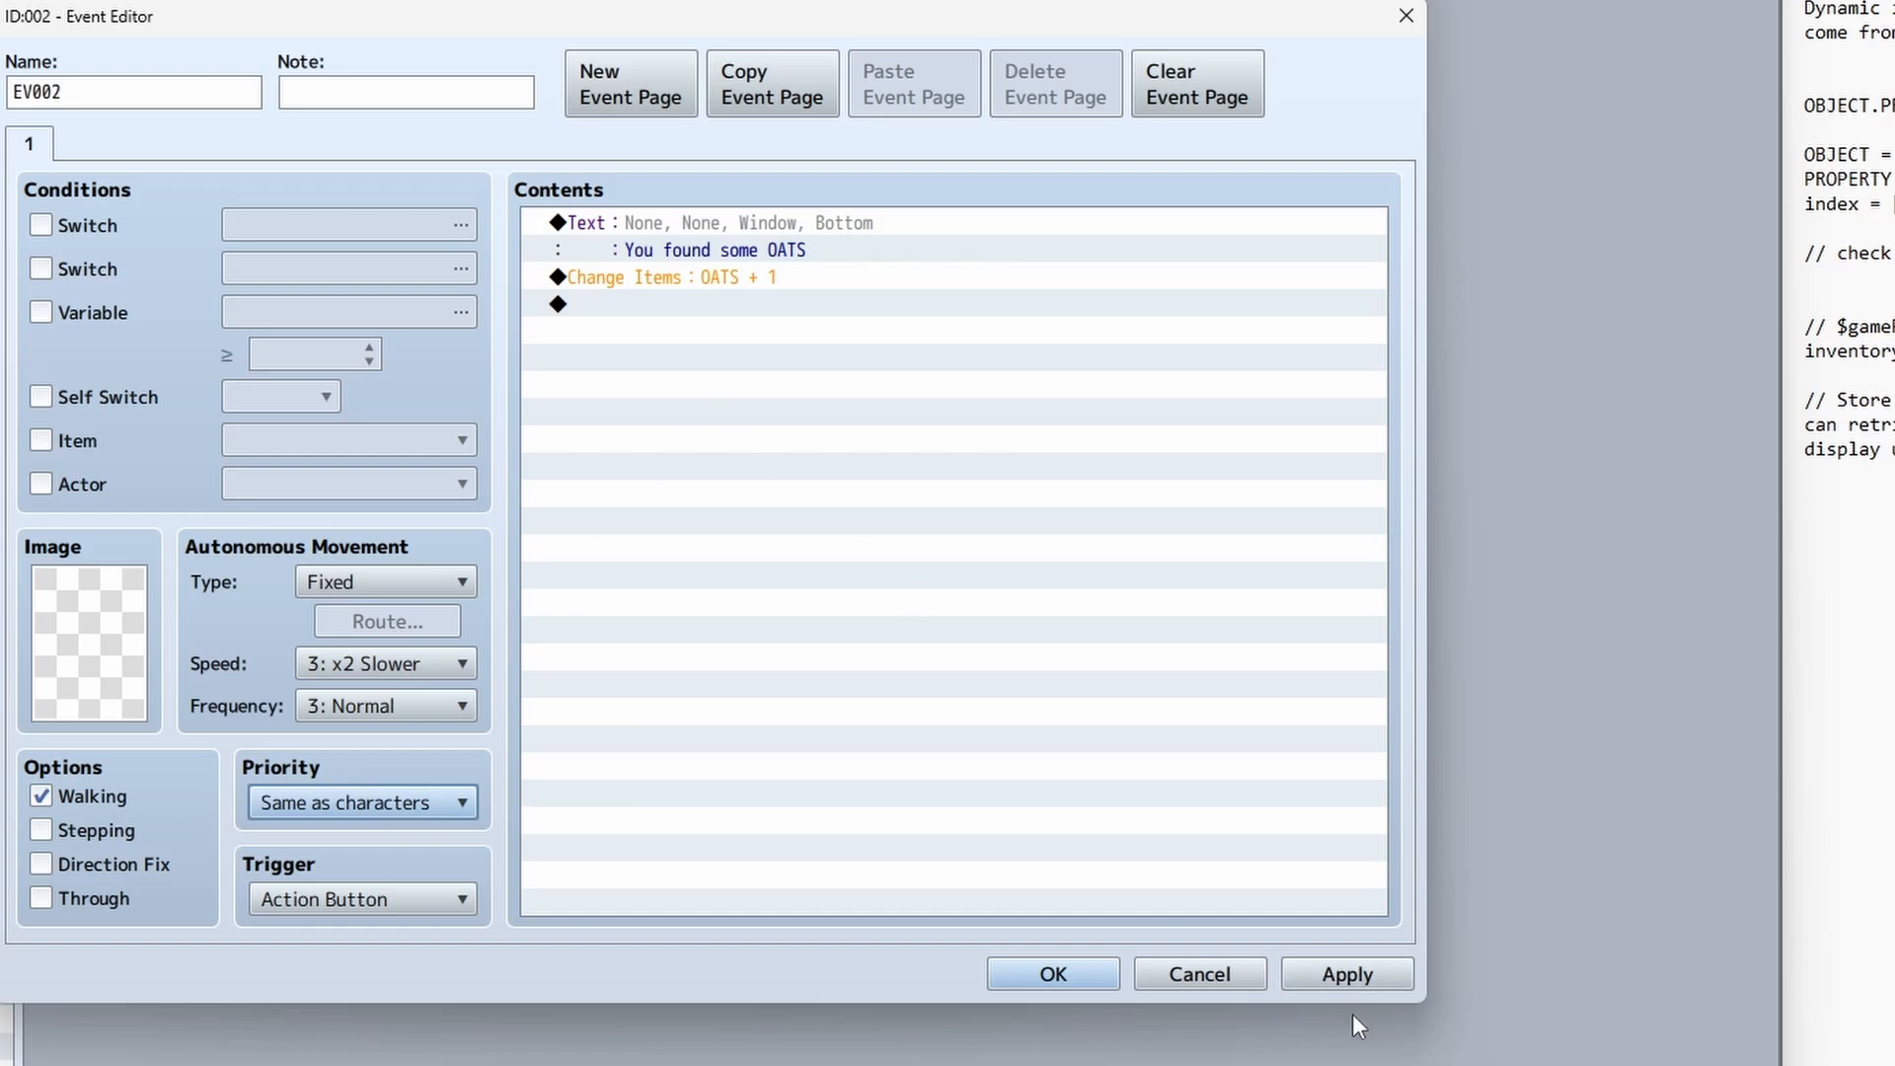
left_click(1069, 970)
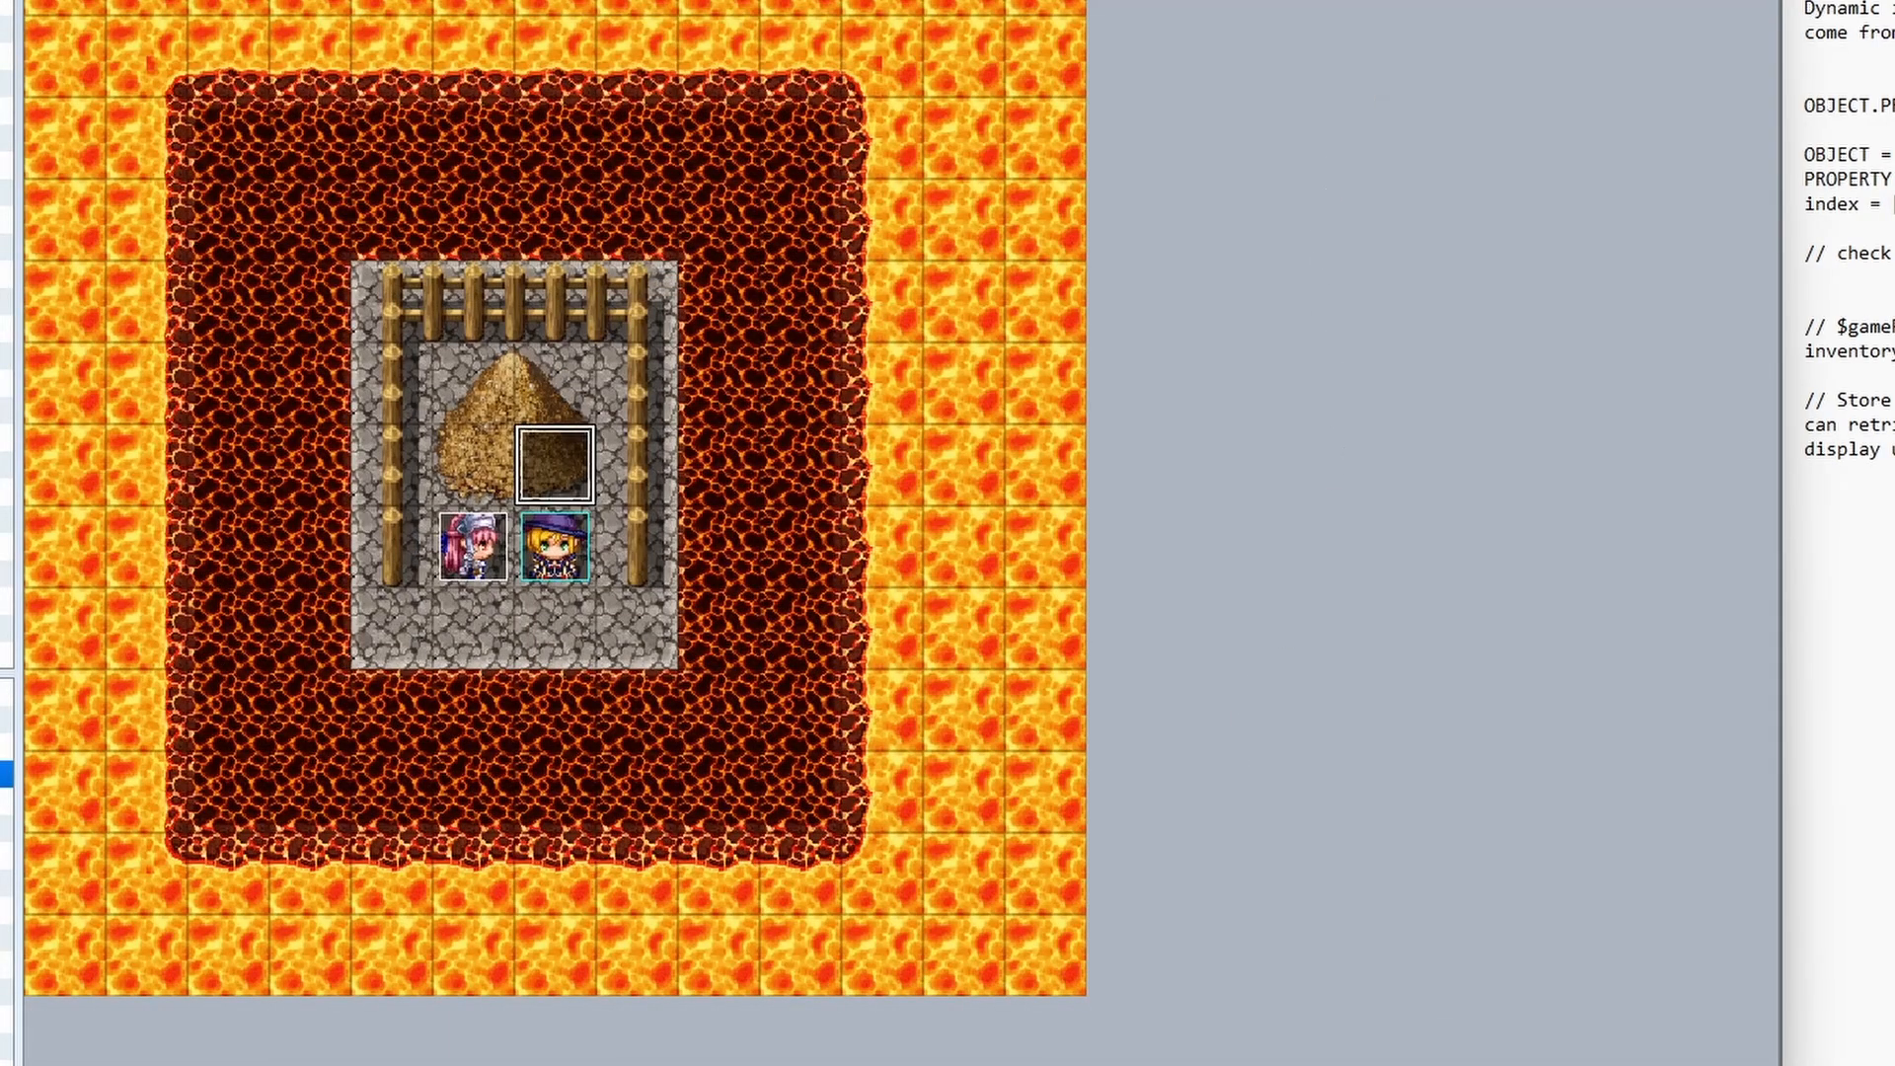
- Playtest a new game, collect OATS from the oat pile, and check the item inventory
key("ctrl+r")
key("Return")
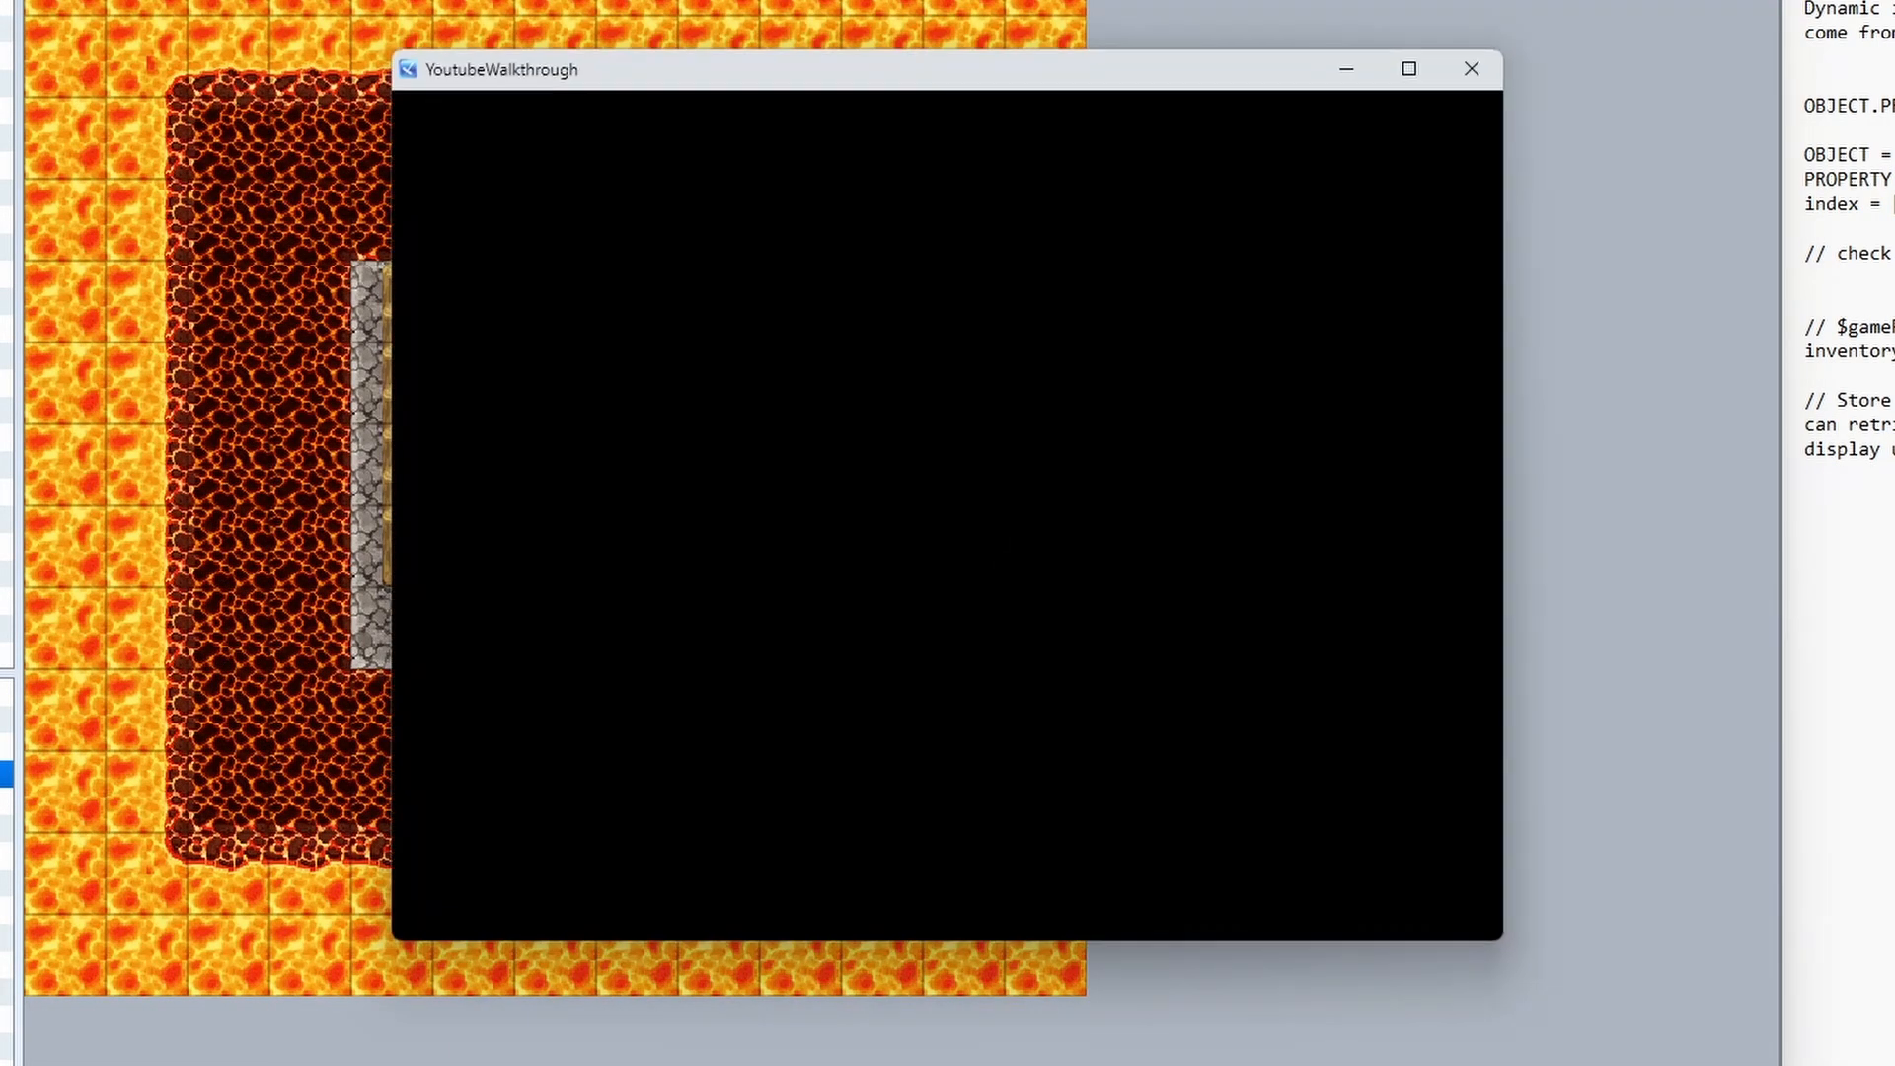
key("Return")
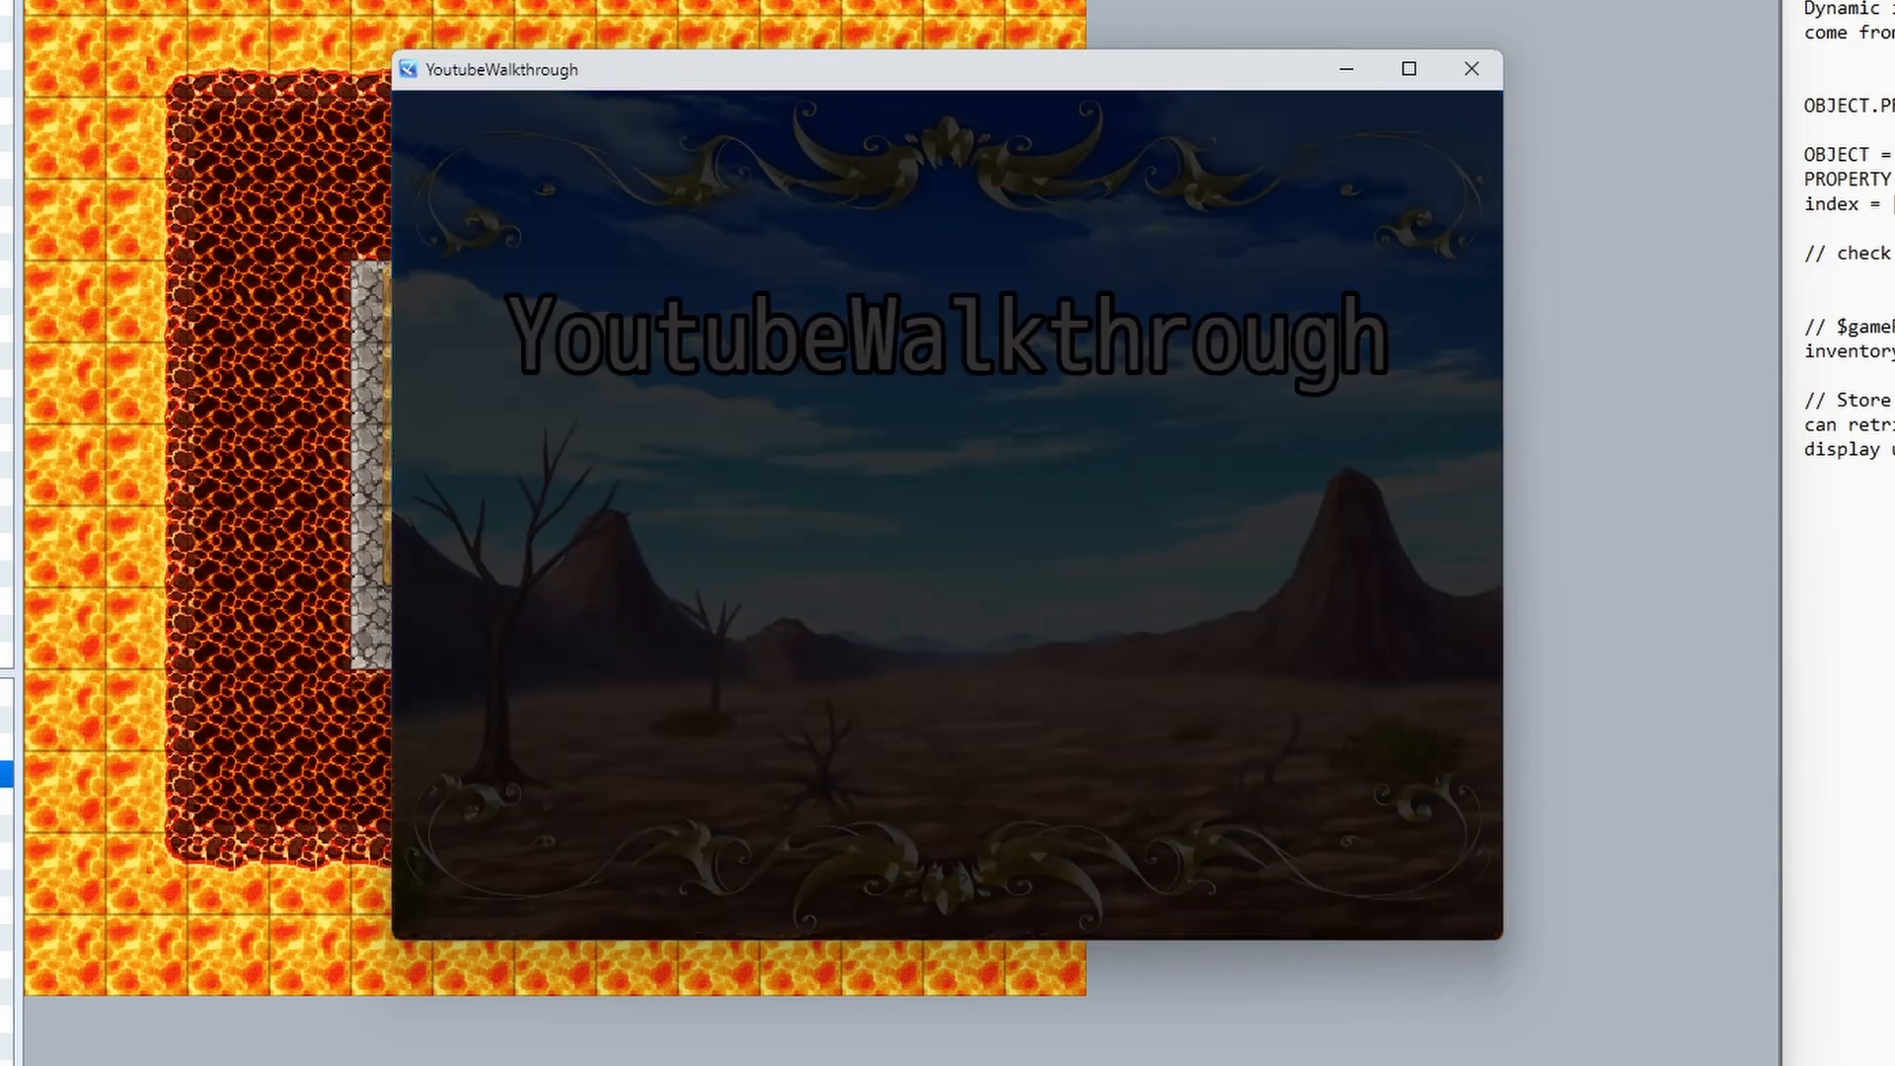
key("Return")
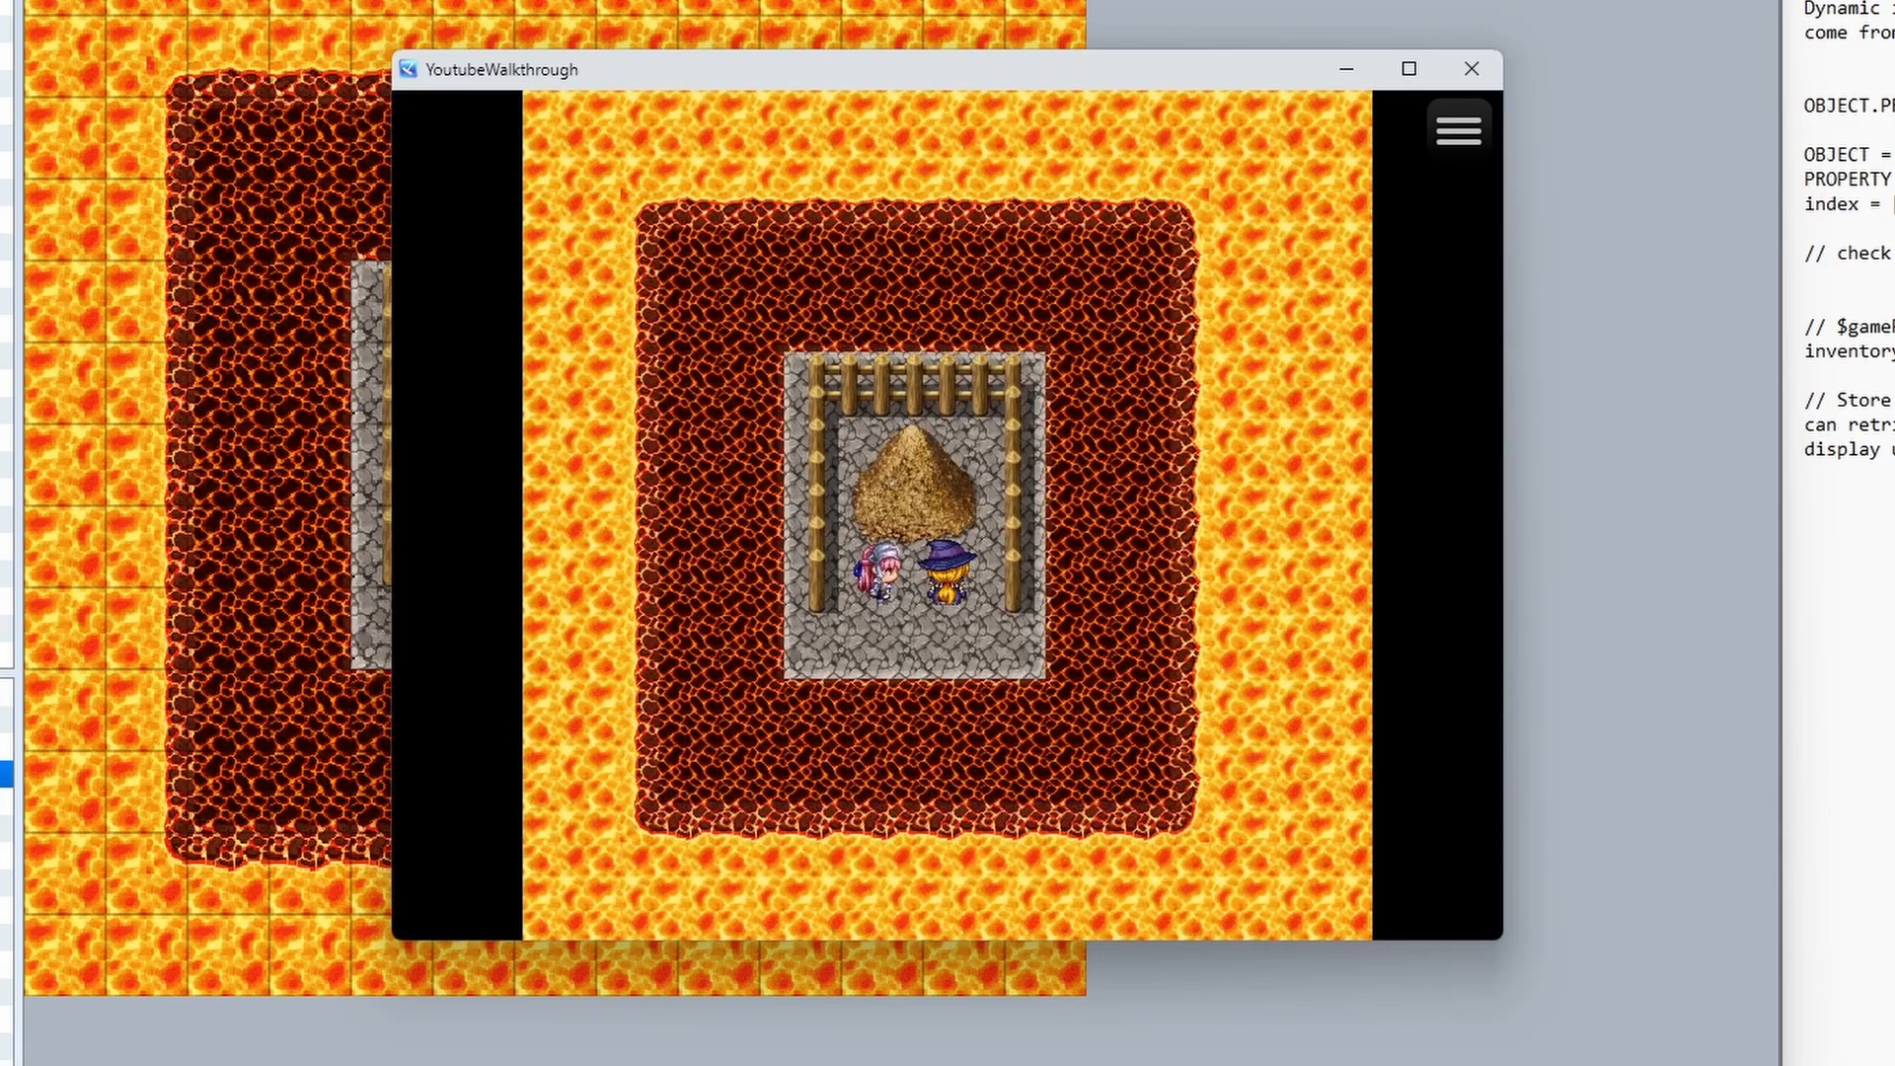
key("Escape")
key("Return")
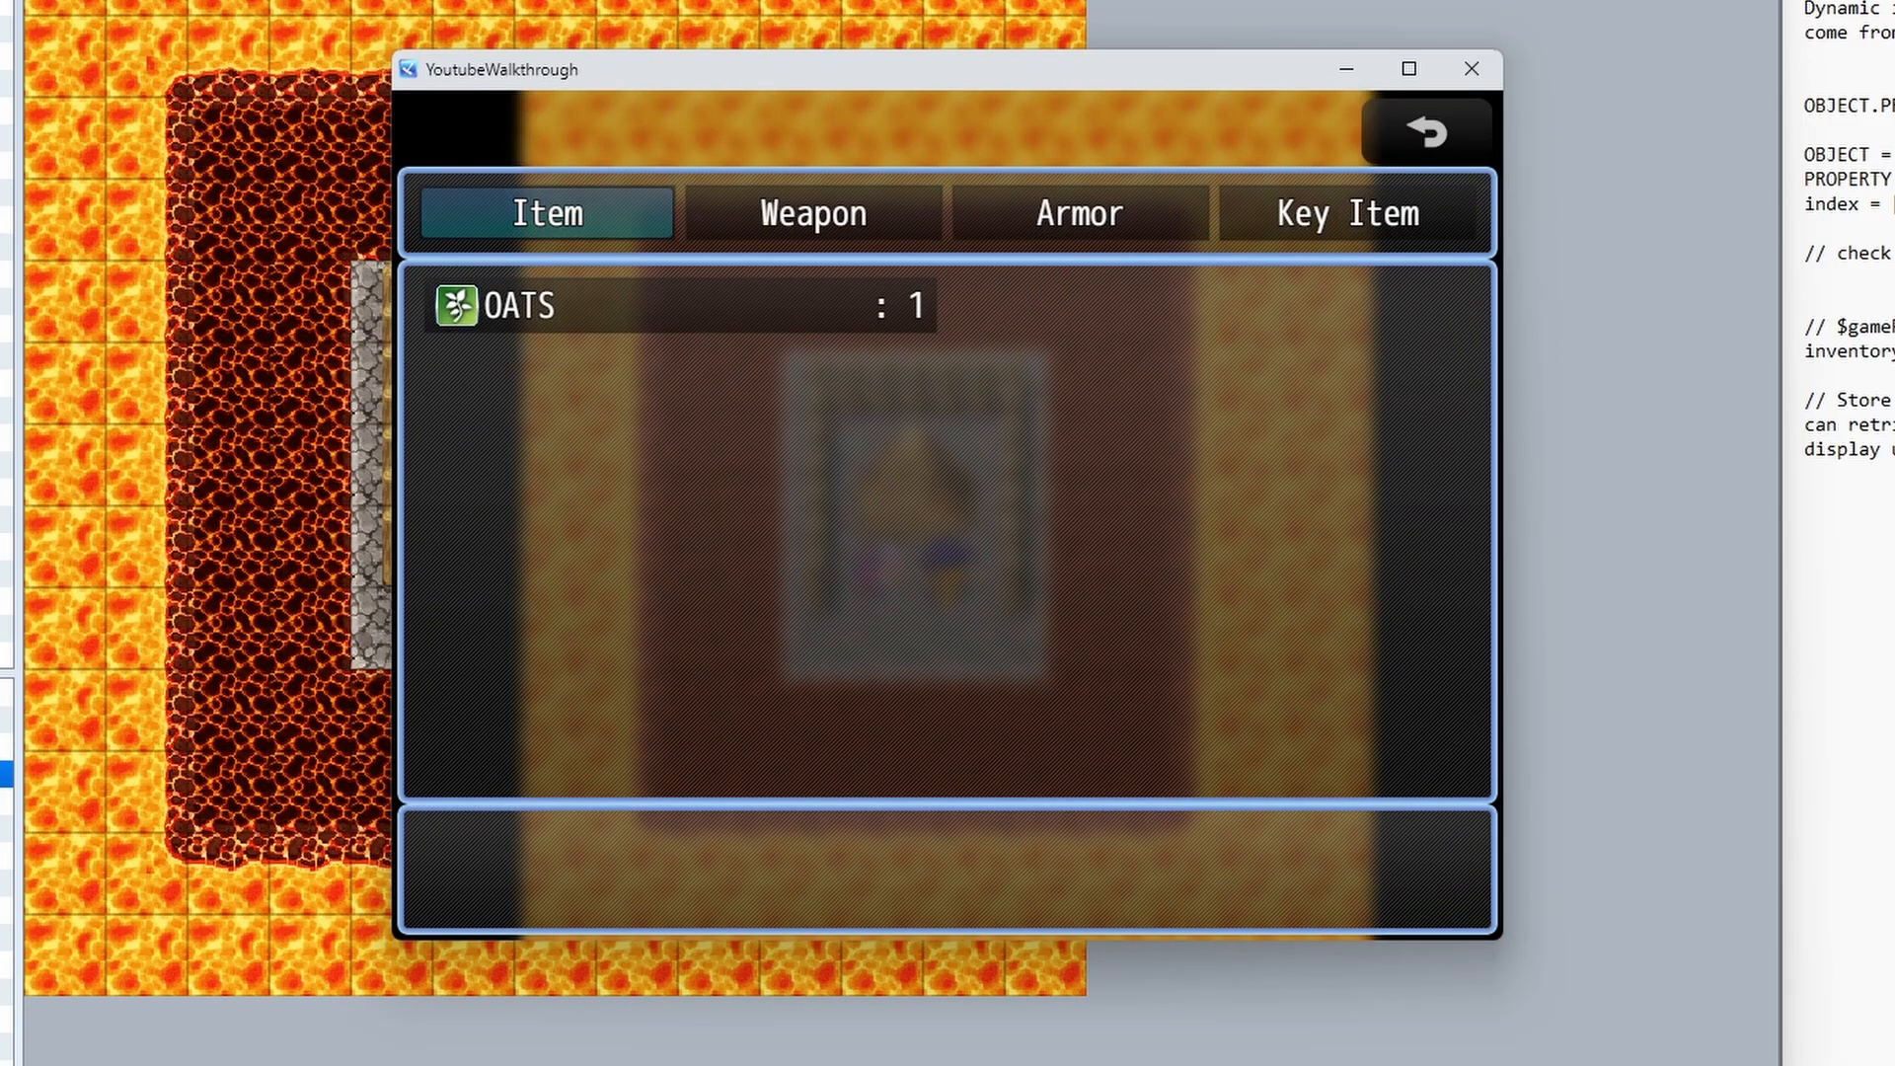
key("Escape")
key("Escape")
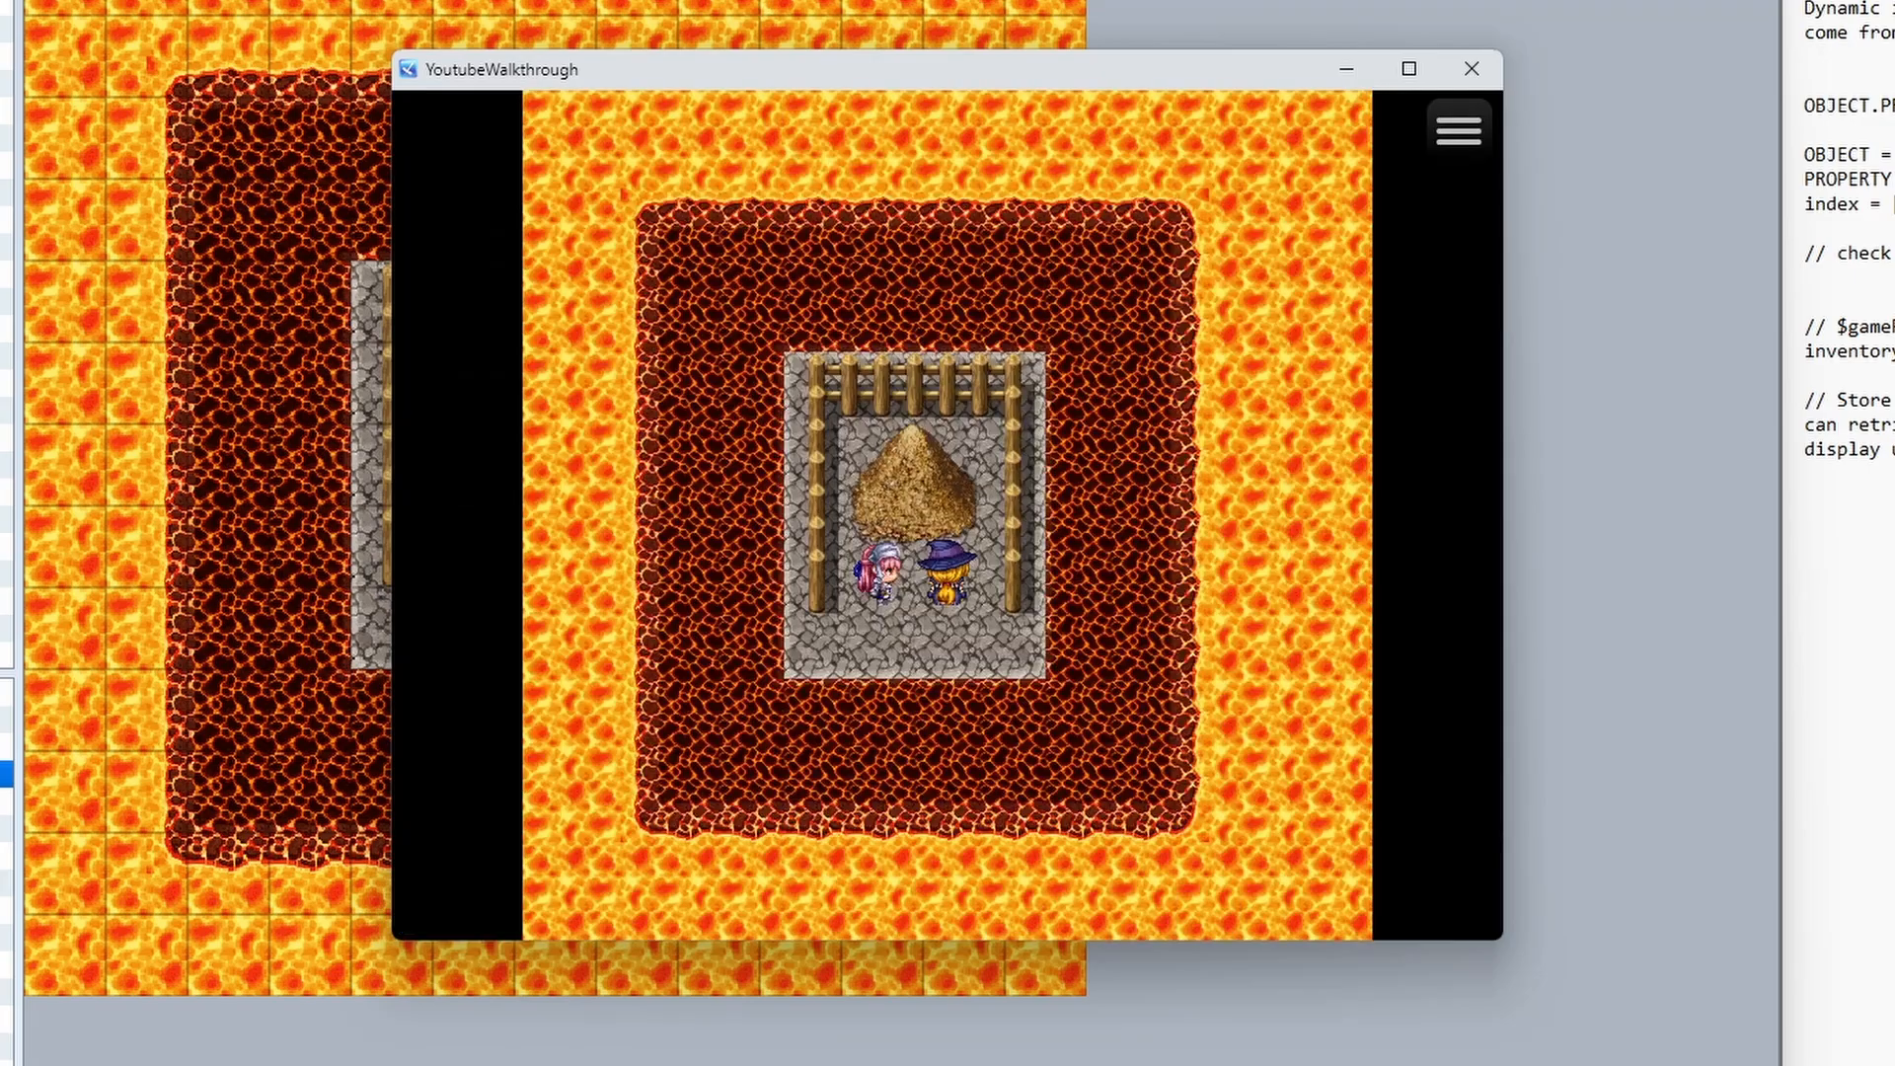
- Collect OATS from the pile several more times and check the inventory amount again
key("Return")
key("Return")
key("Return")
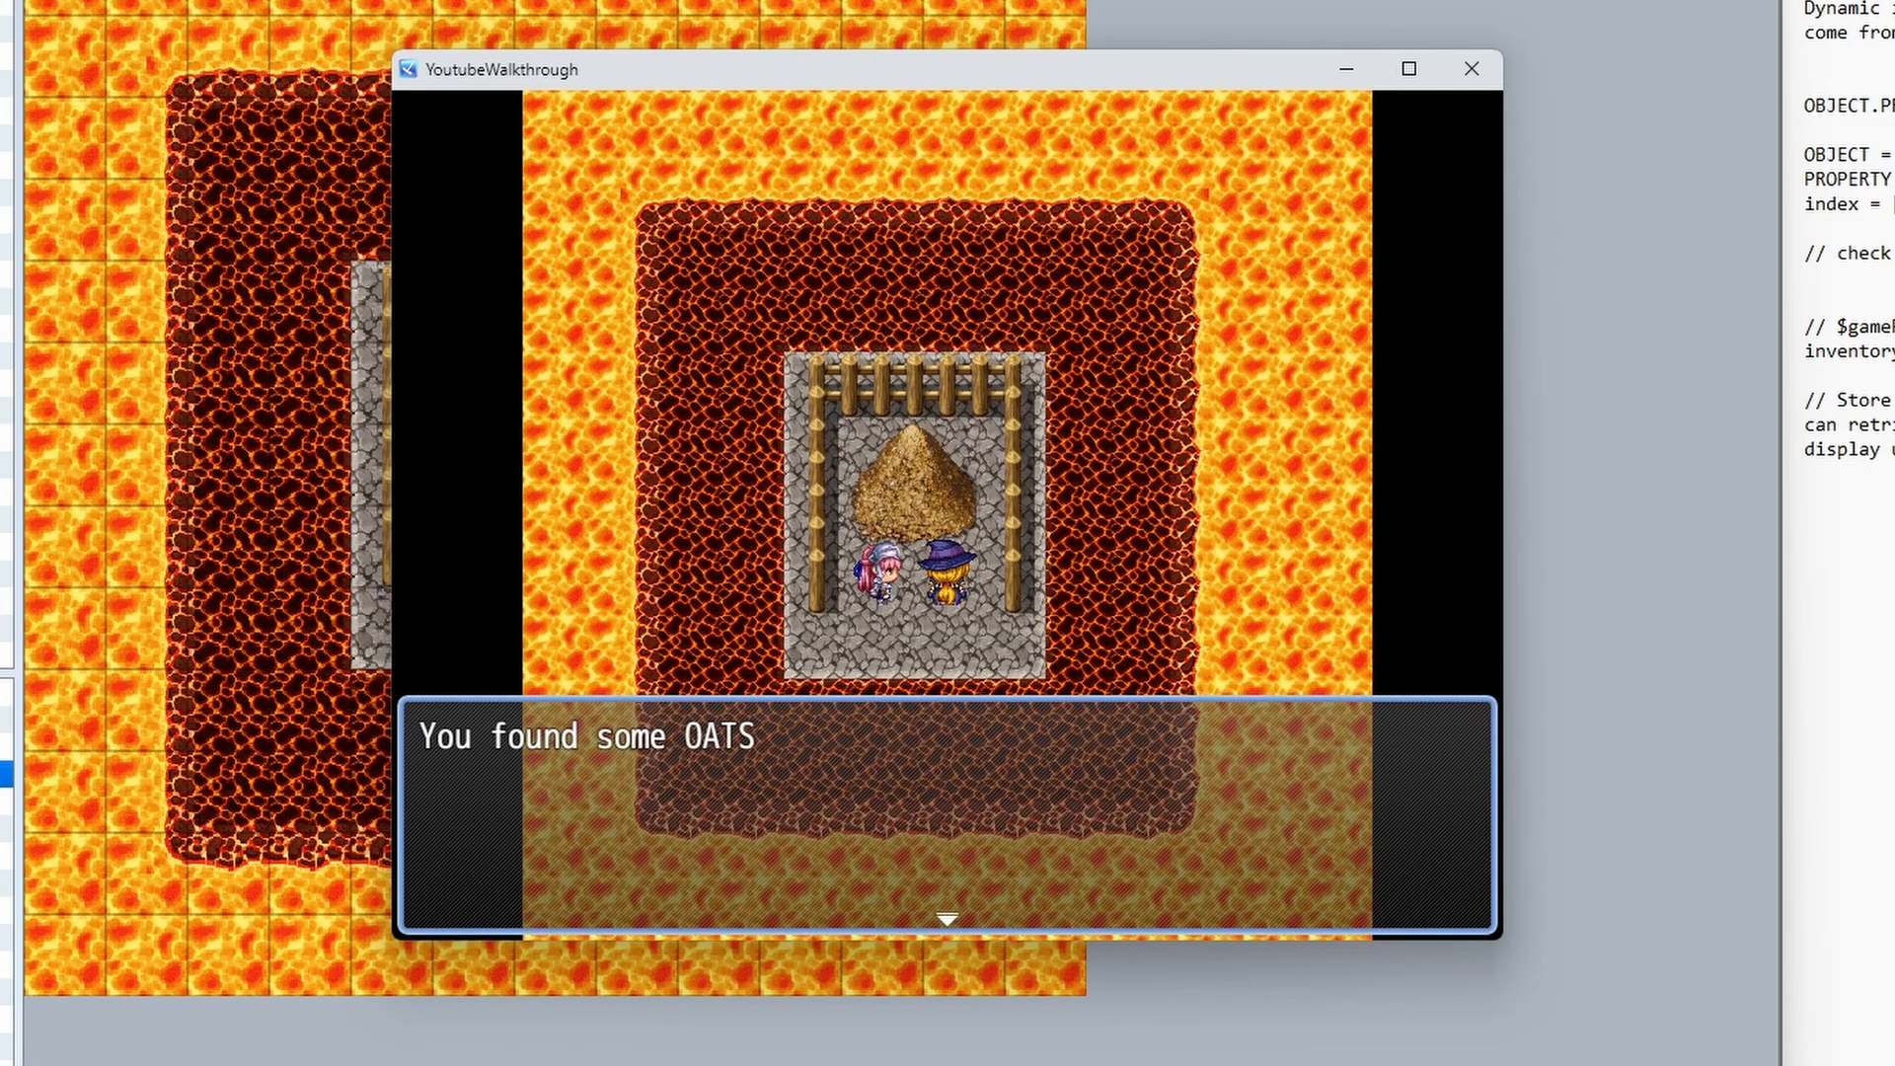
key("Return")
key("Escape")
key("Return")
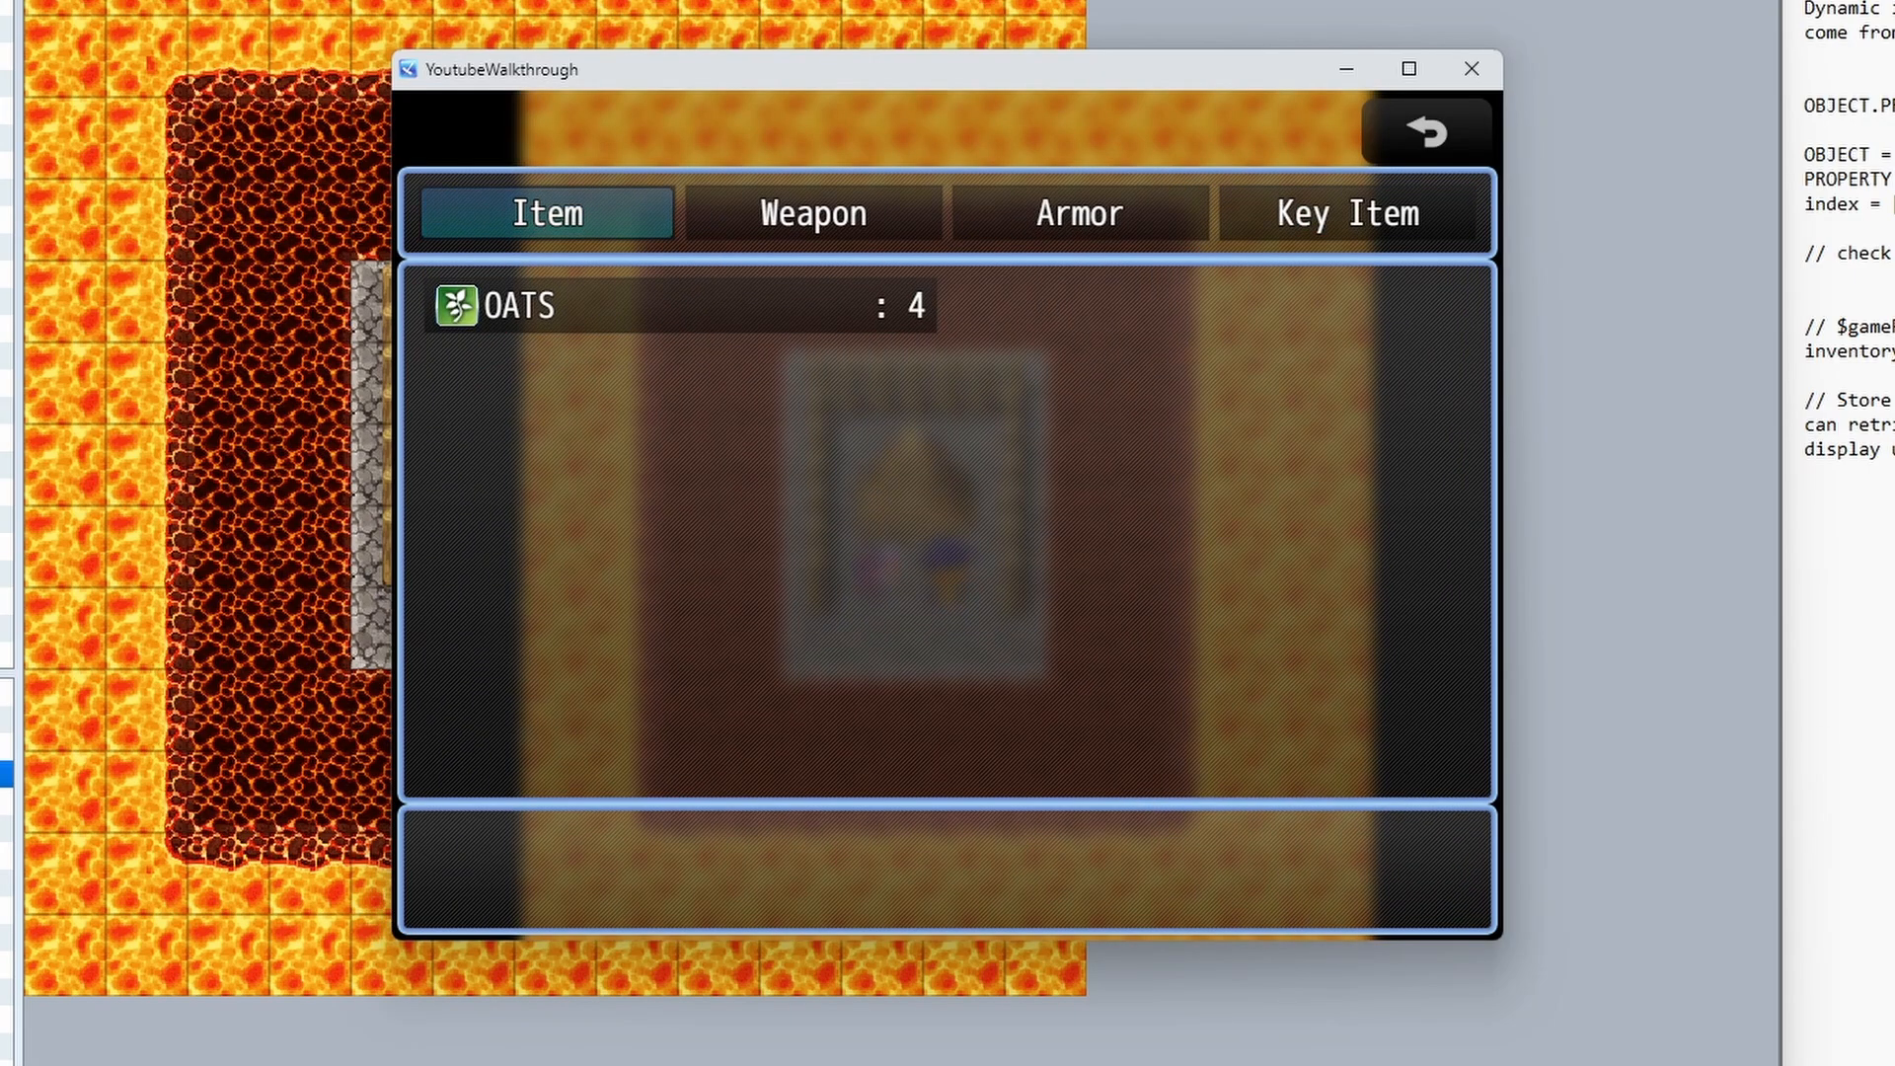
key("Escape")
key("Escape")
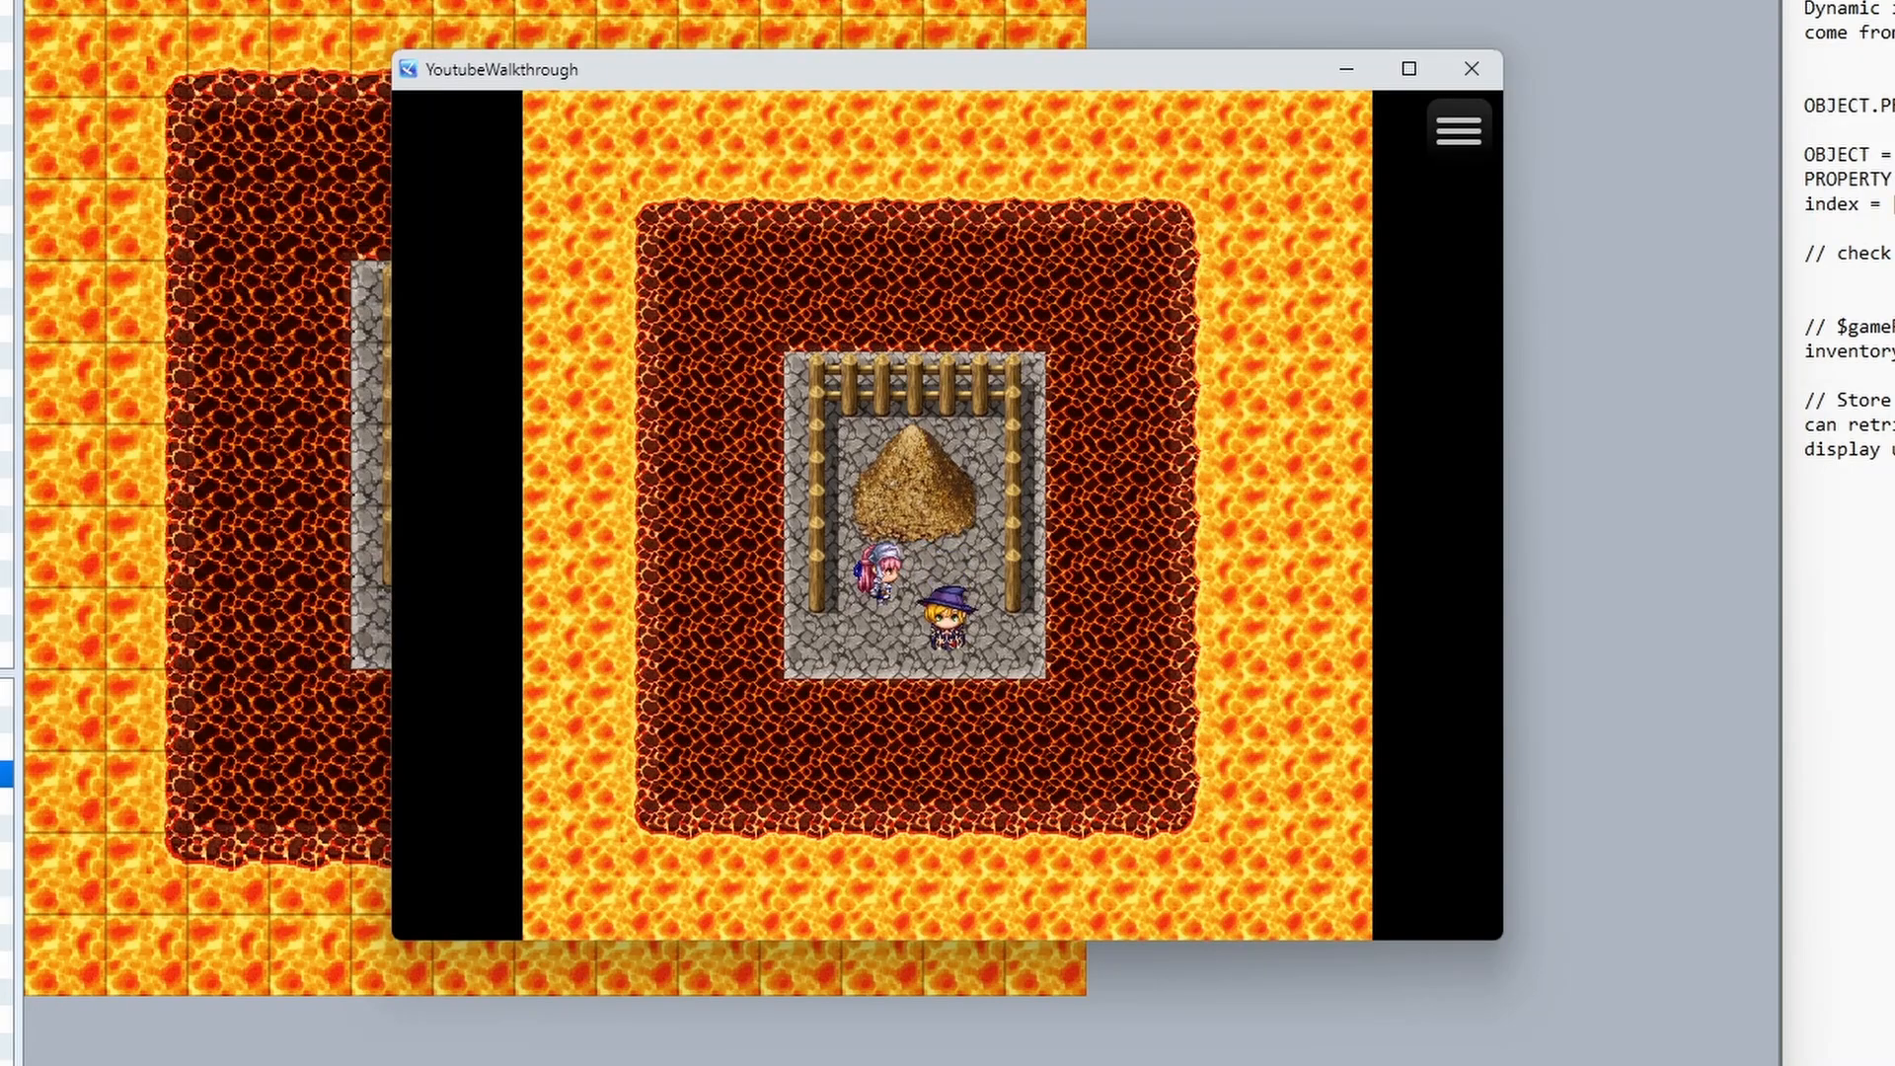
- Walk the character off the stone floor onto the lava to take damage, and turn back towards the oat pile
key("Down")
key("Left")
key("Left")
key("Right")
key("Right")
key("Right")
key("Left")
key("Up")
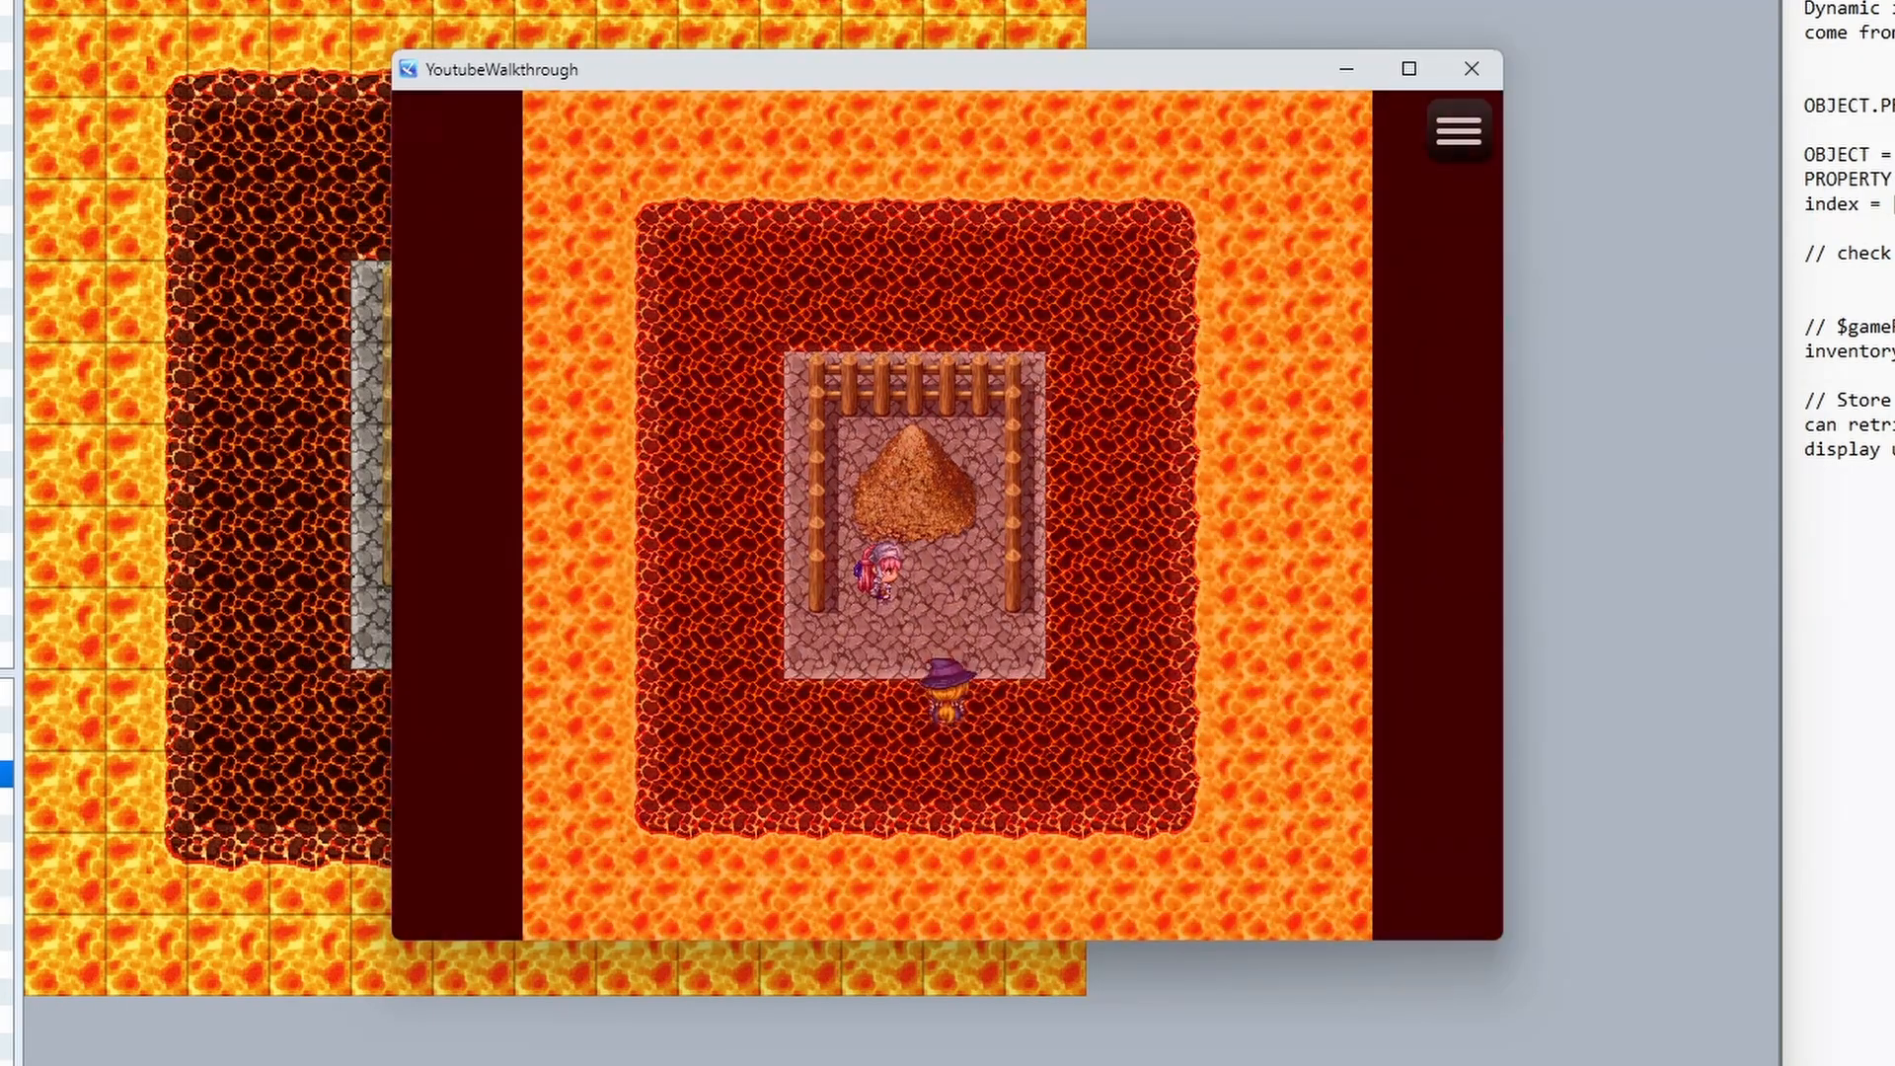
- Use OATS from the inventory on the Sorcerer to restore HP, and return to the map
key("Escape")
key("Down")
key("Up")
key("Return")
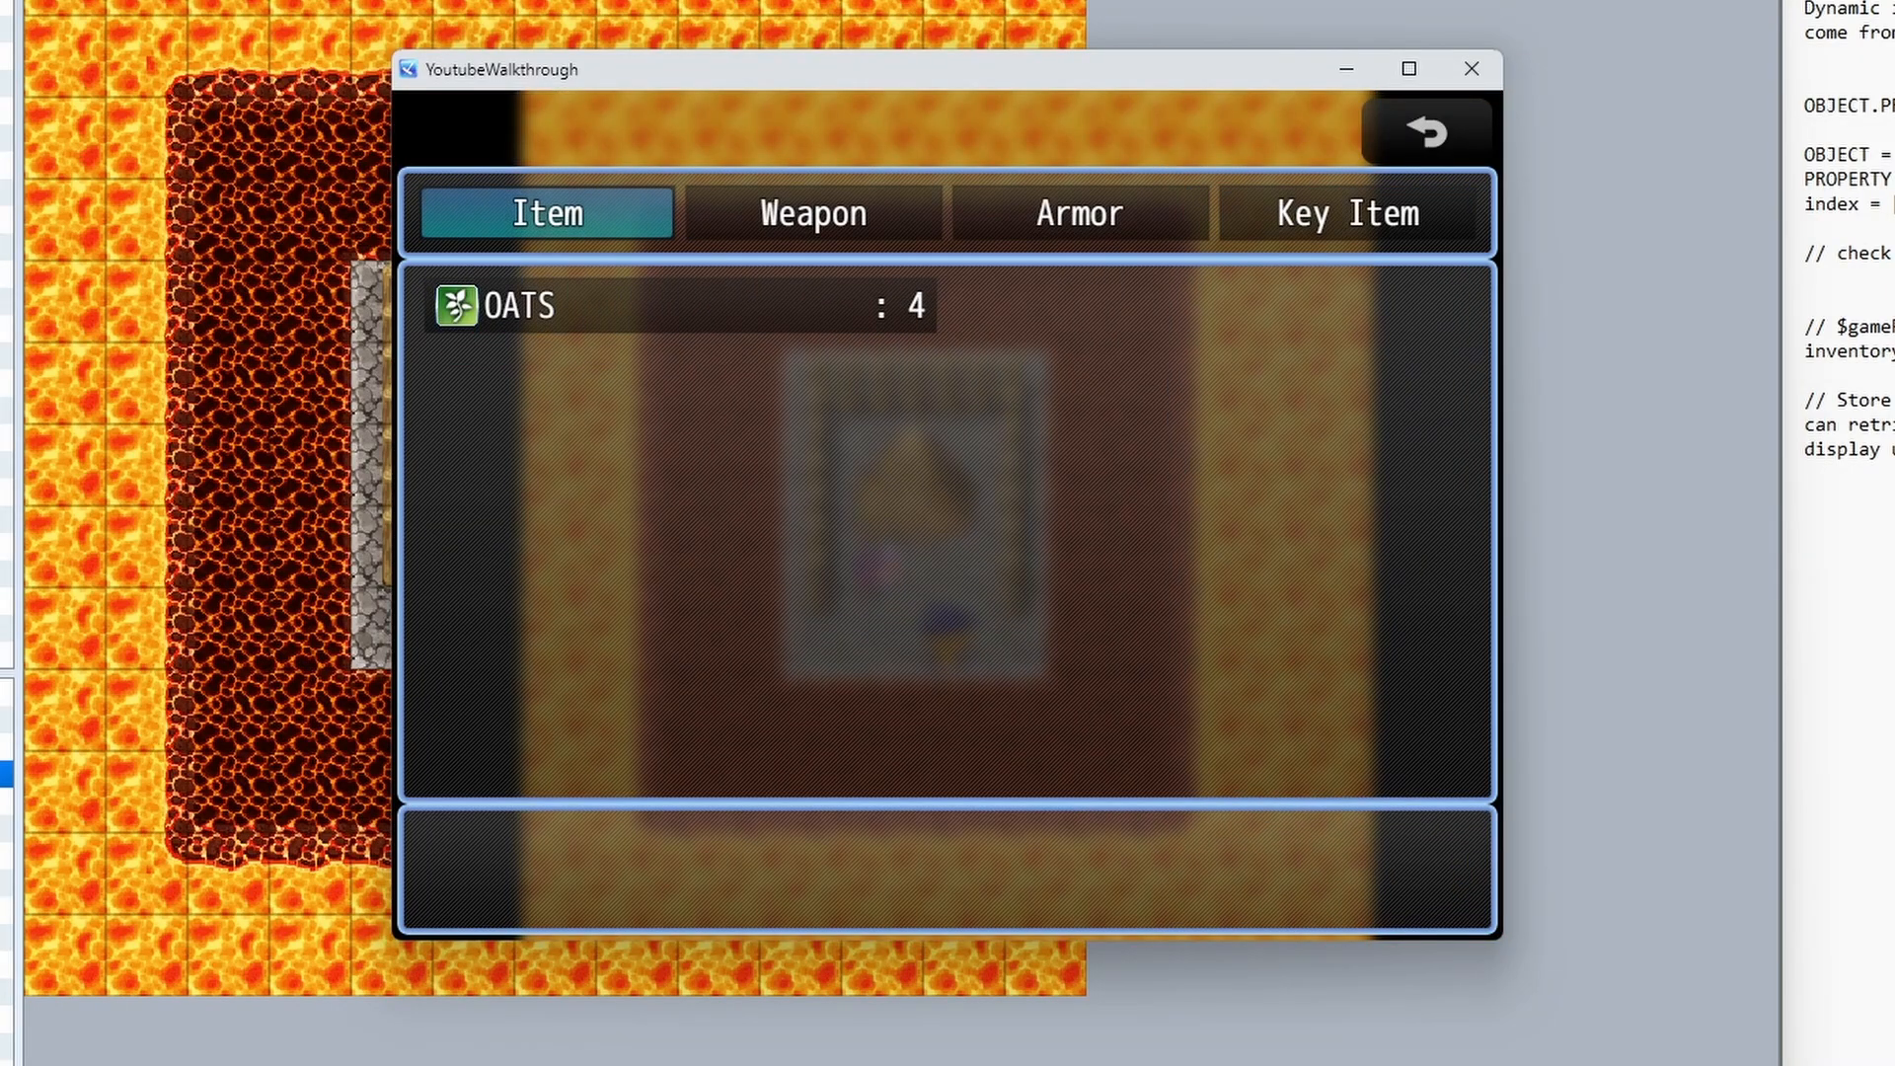
key("Return")
key("Return")
key("Return")
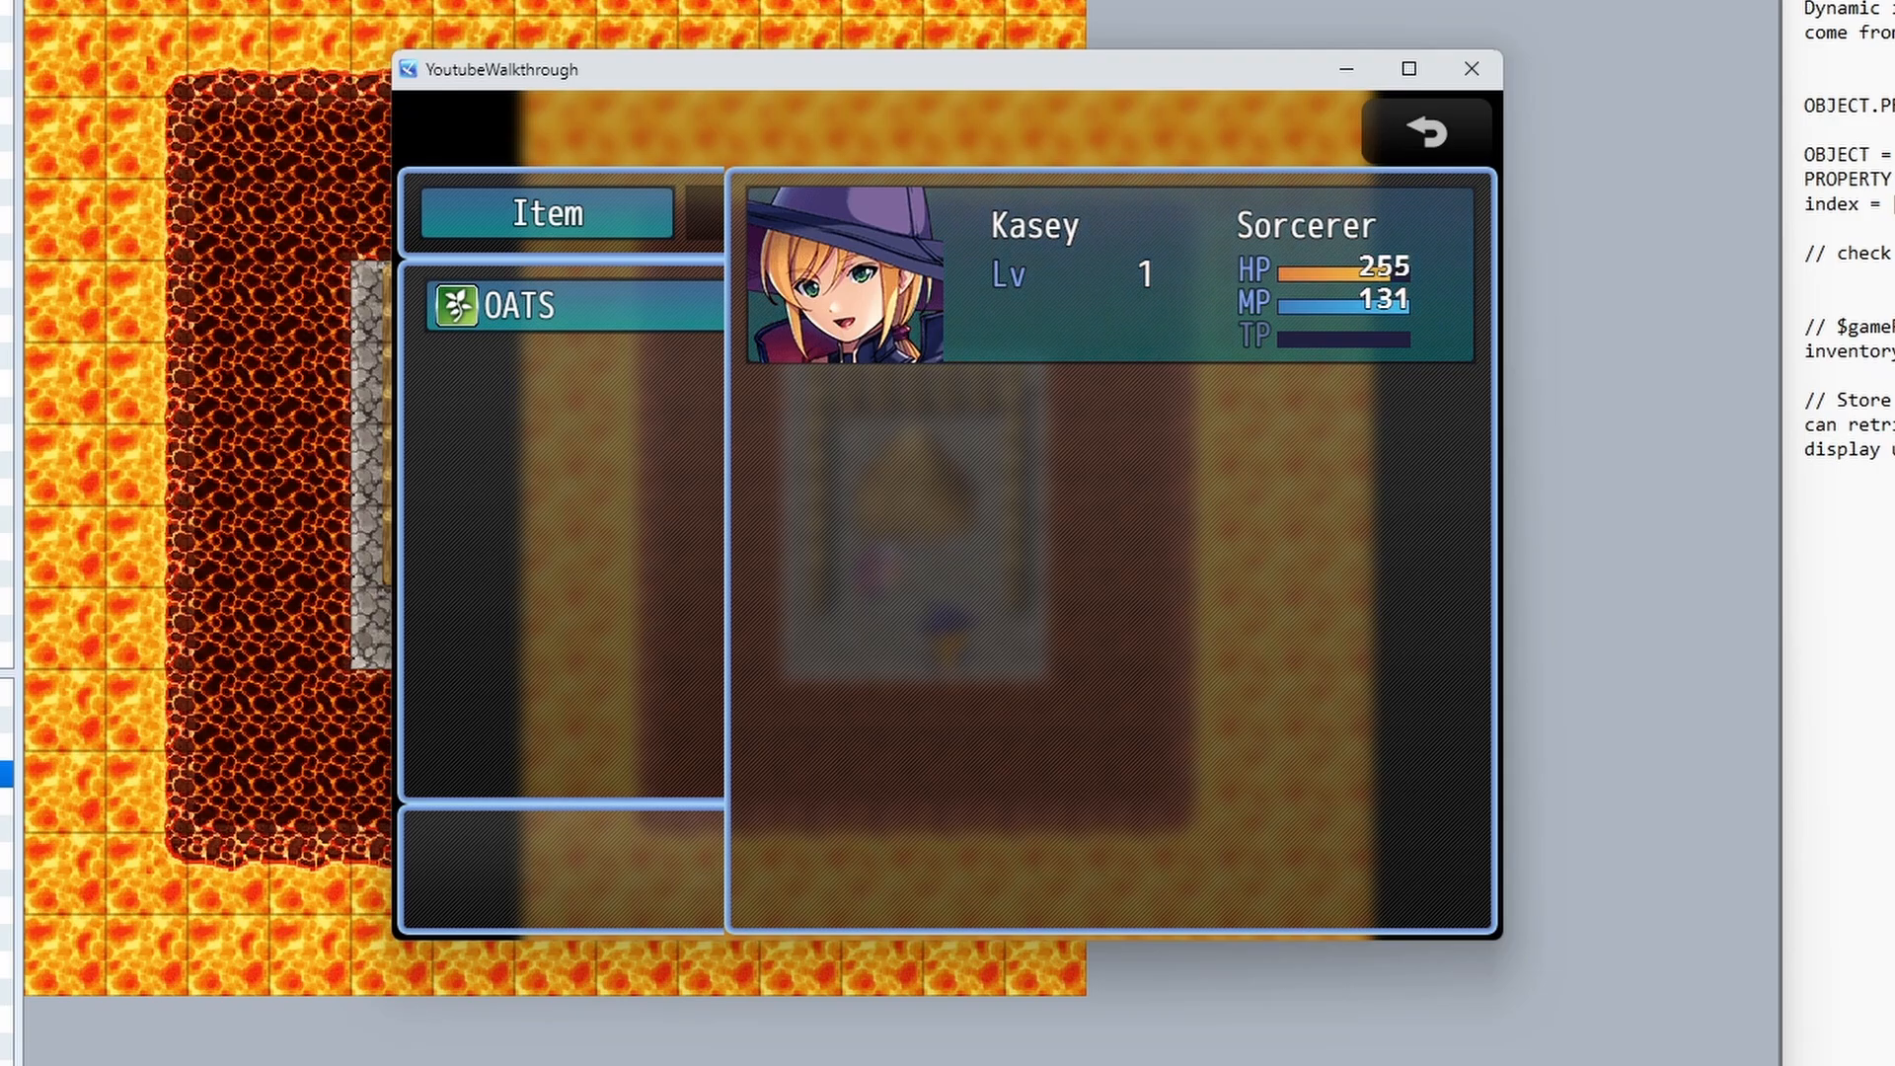
key("Return")
key("Return")
key("Escape")
key("Escape")
key("Escape")
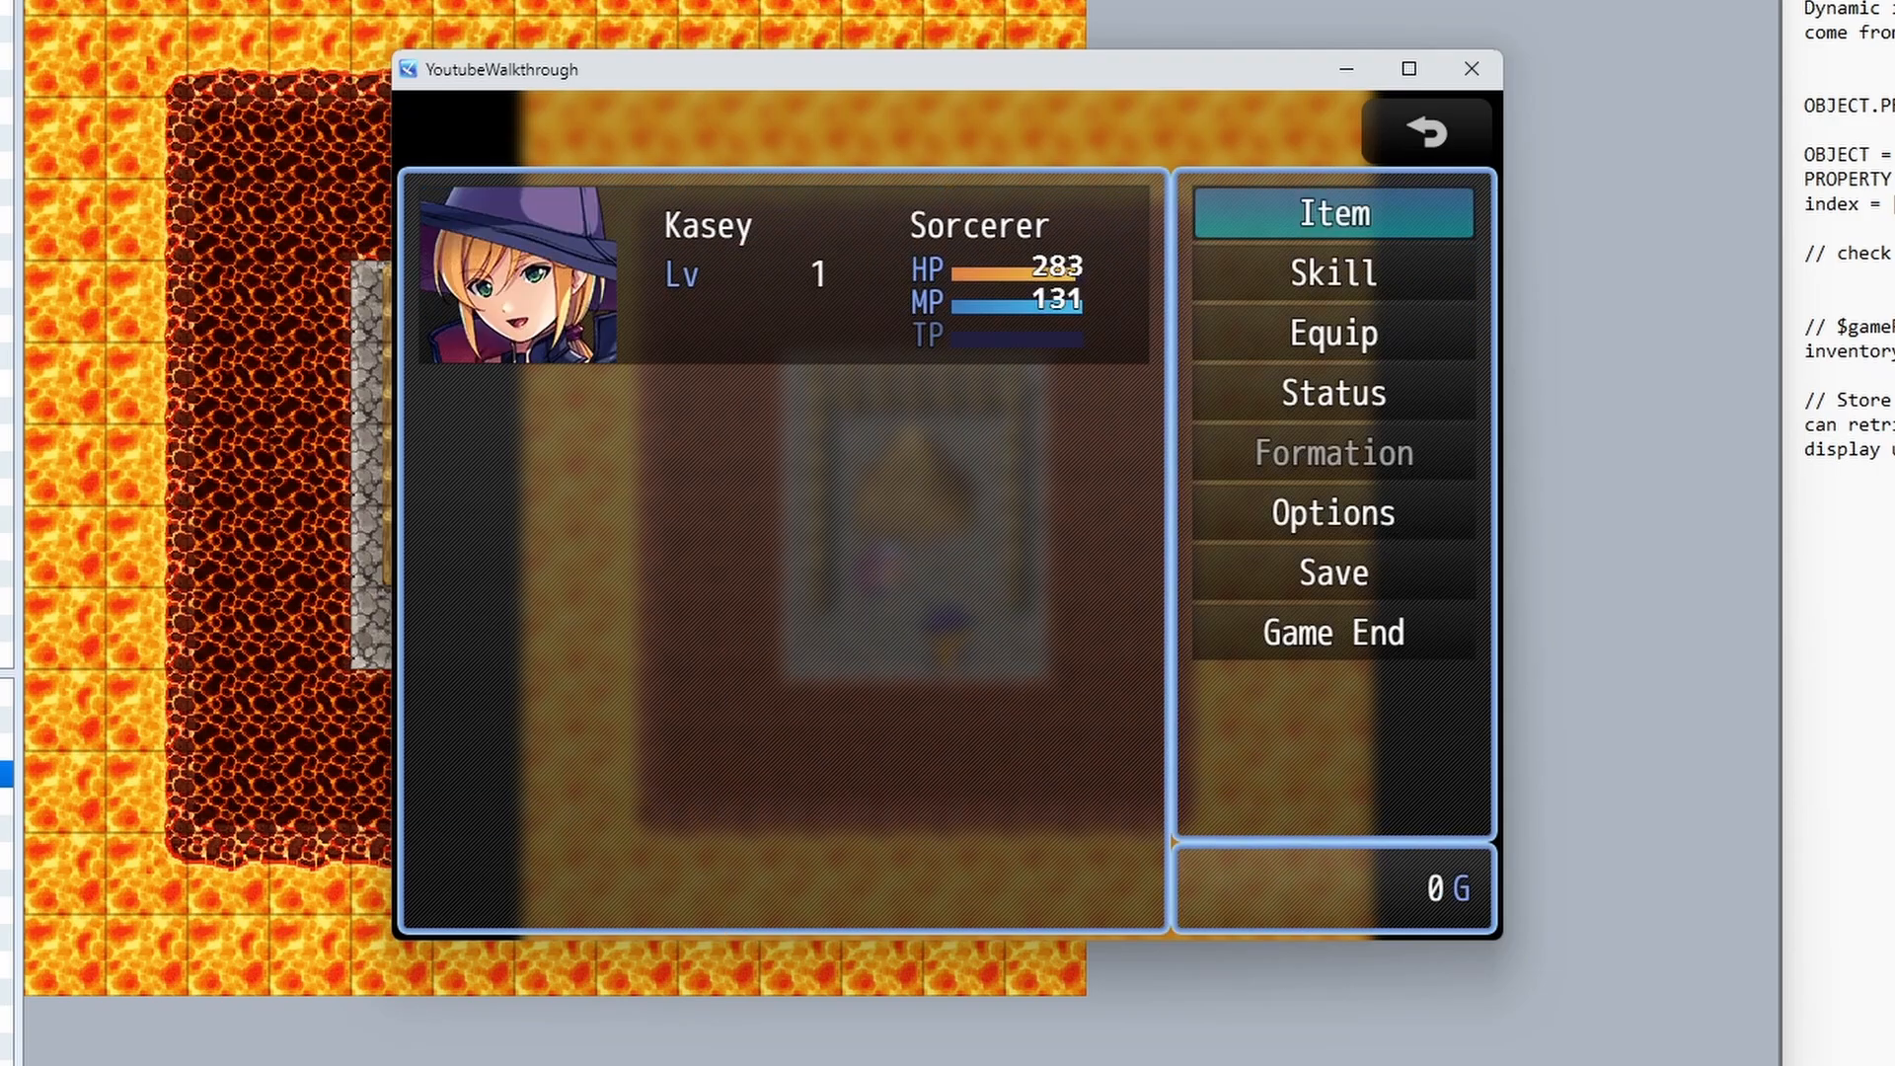
key("Escape")
key("Escape")
key("Escape")
- Collect more OATS from the pile, recheck the item inventory, and close the playtest
key("Return")
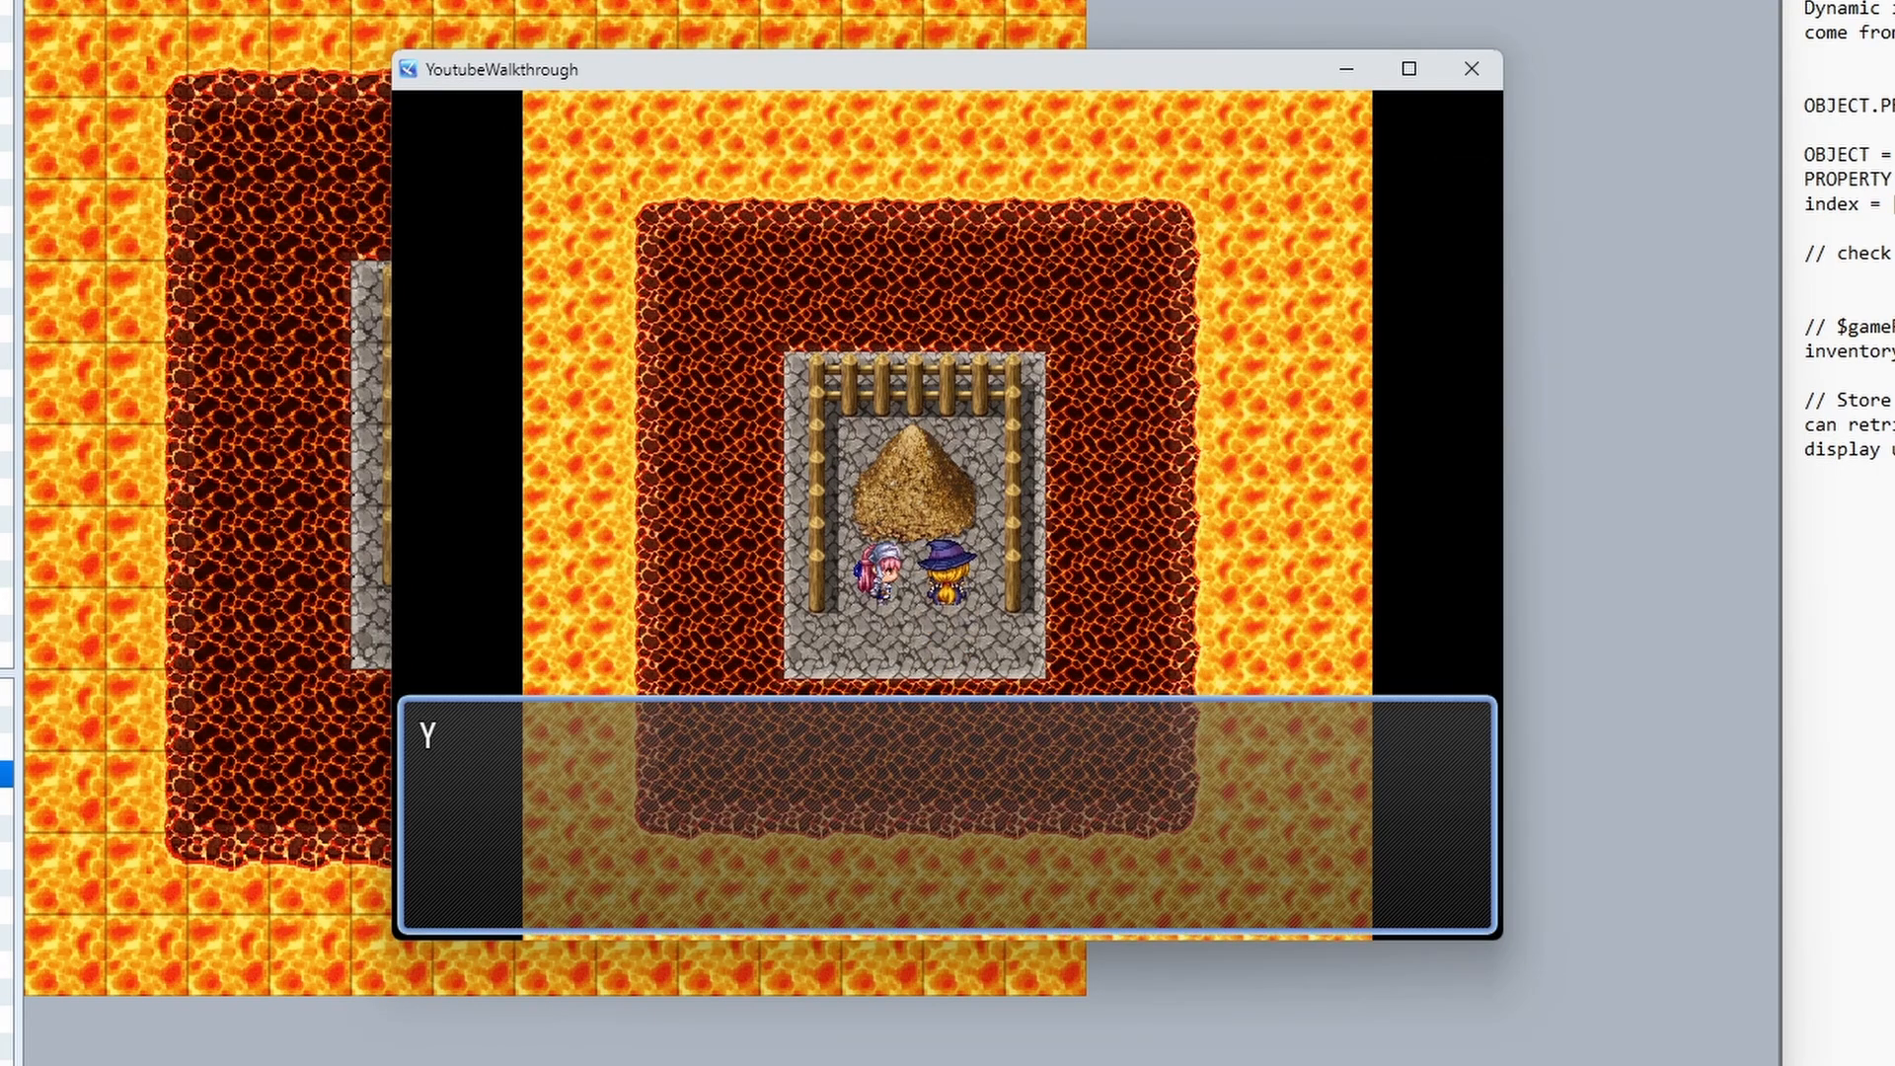
key("Return")
key("Return")
key("Return")
key("Left")
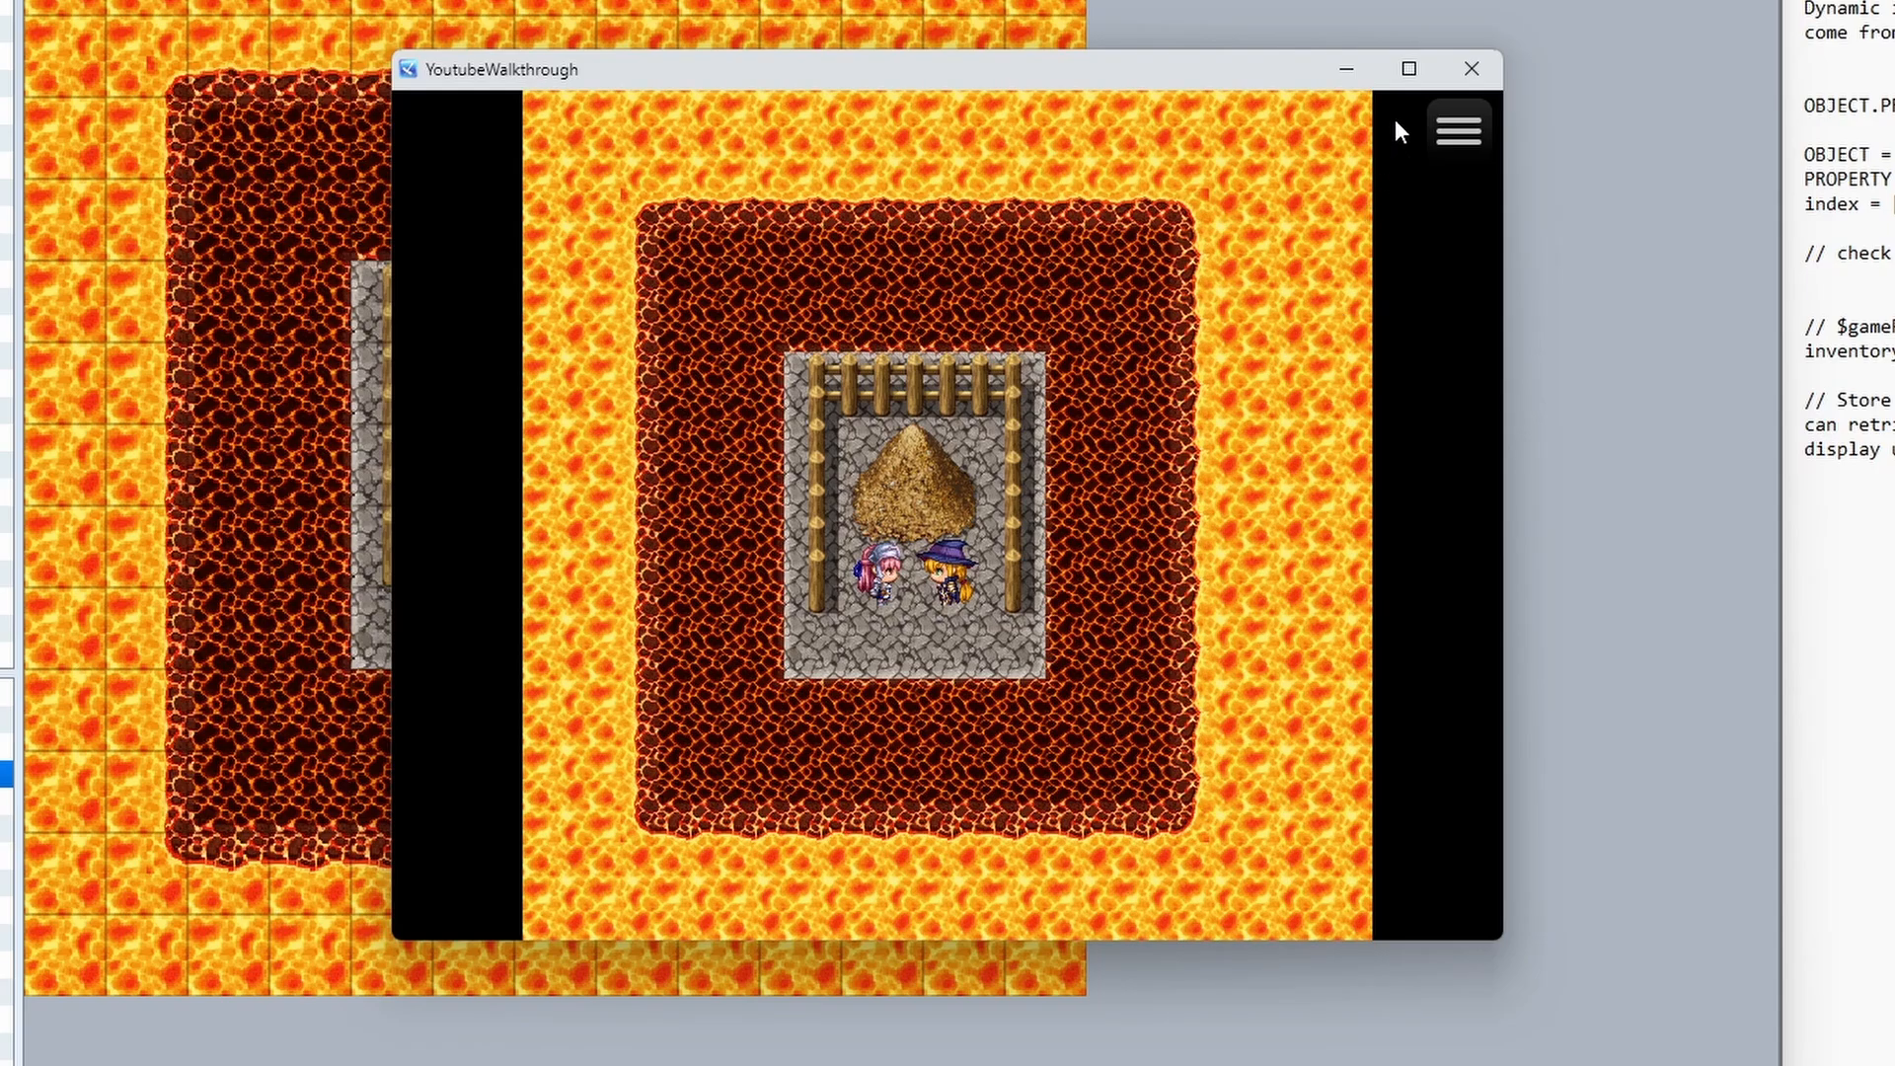
right_click(1068, 508)
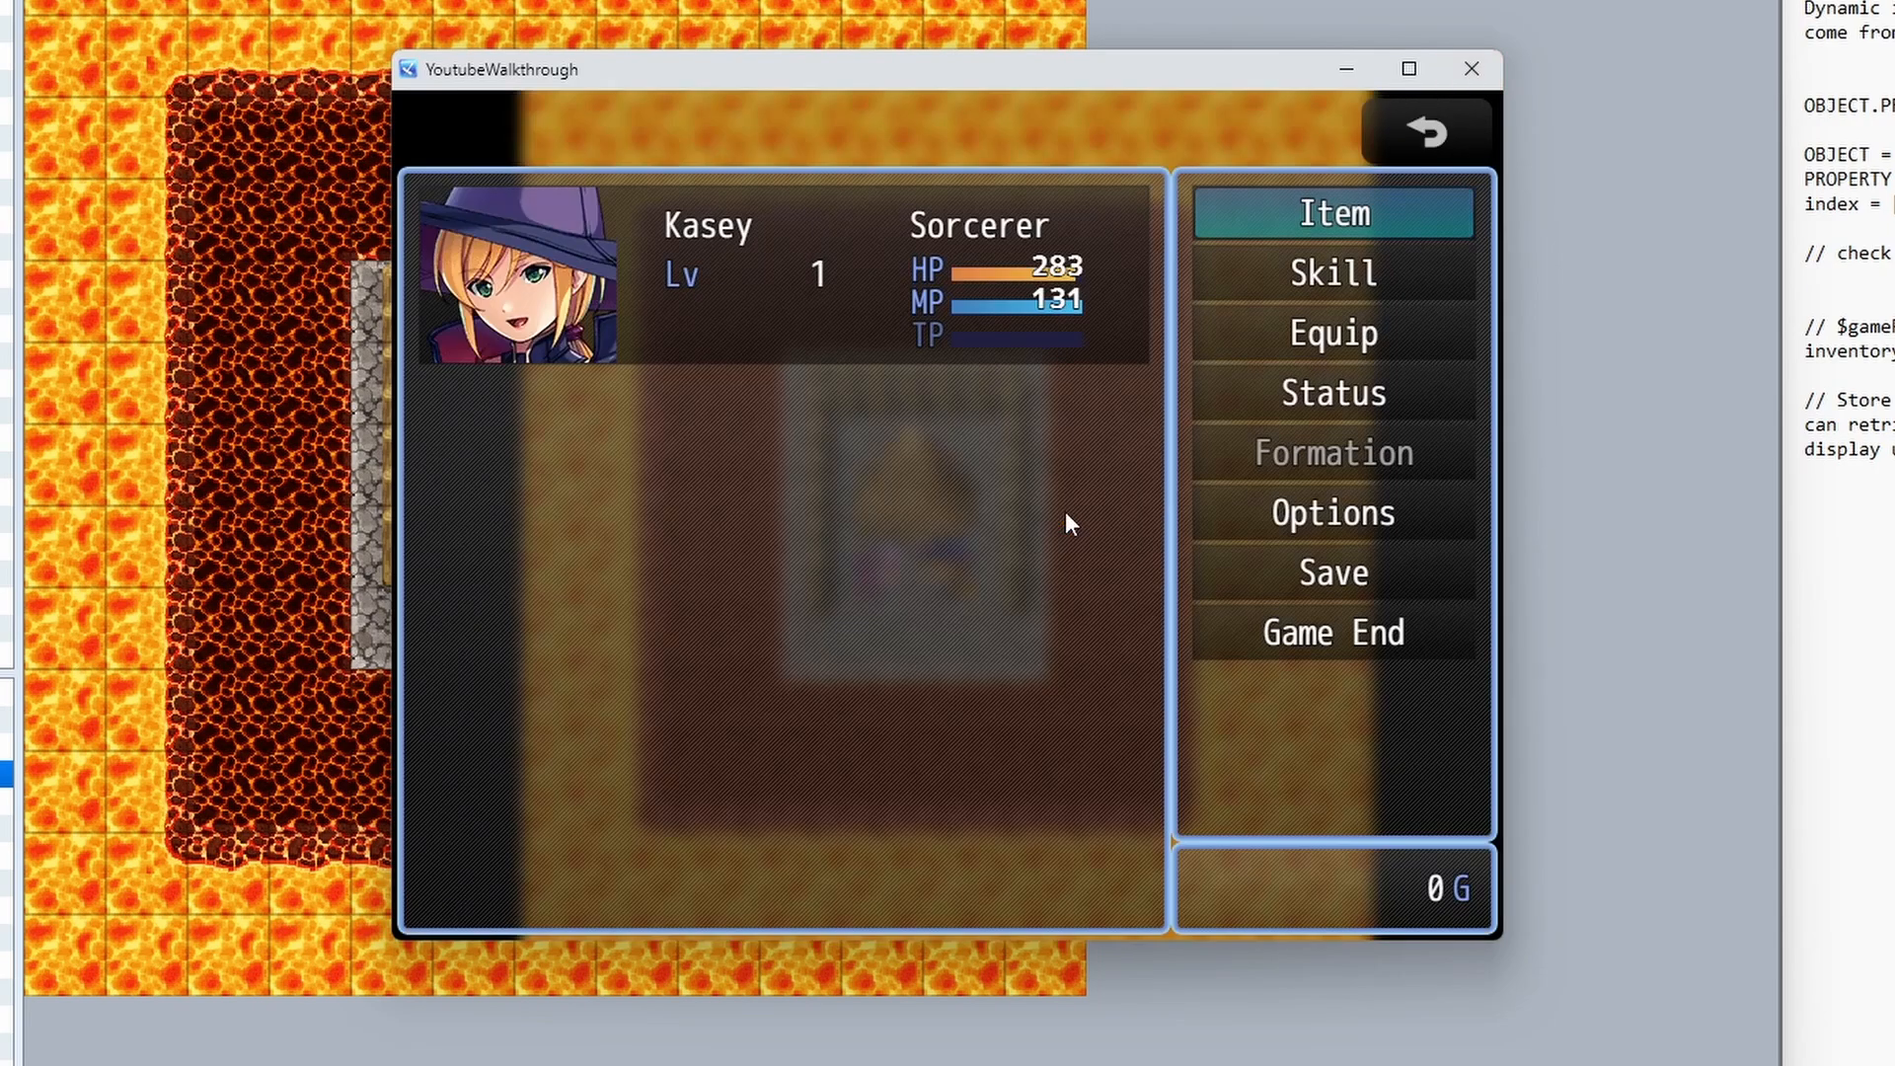
key("Return")
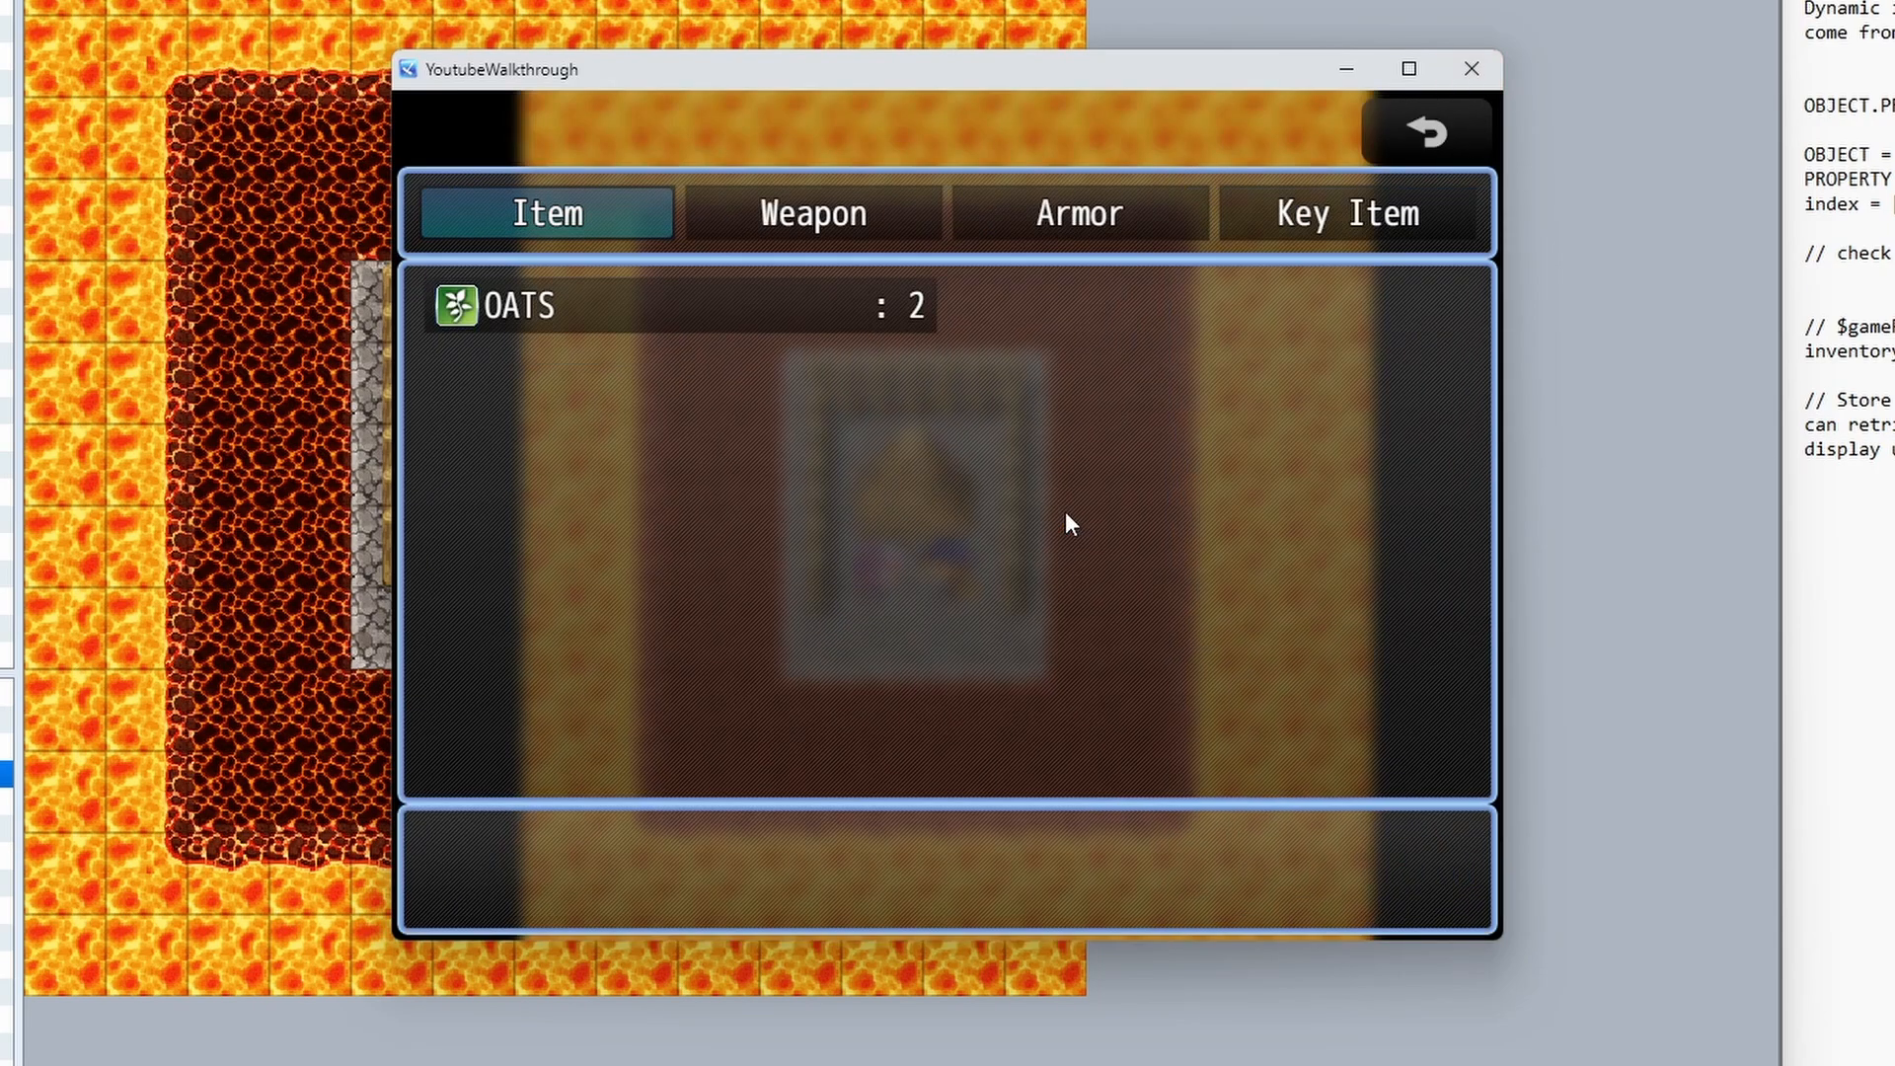
right_click(1180, 401)
right_click(1185, 400)
left_click(1472, 69)
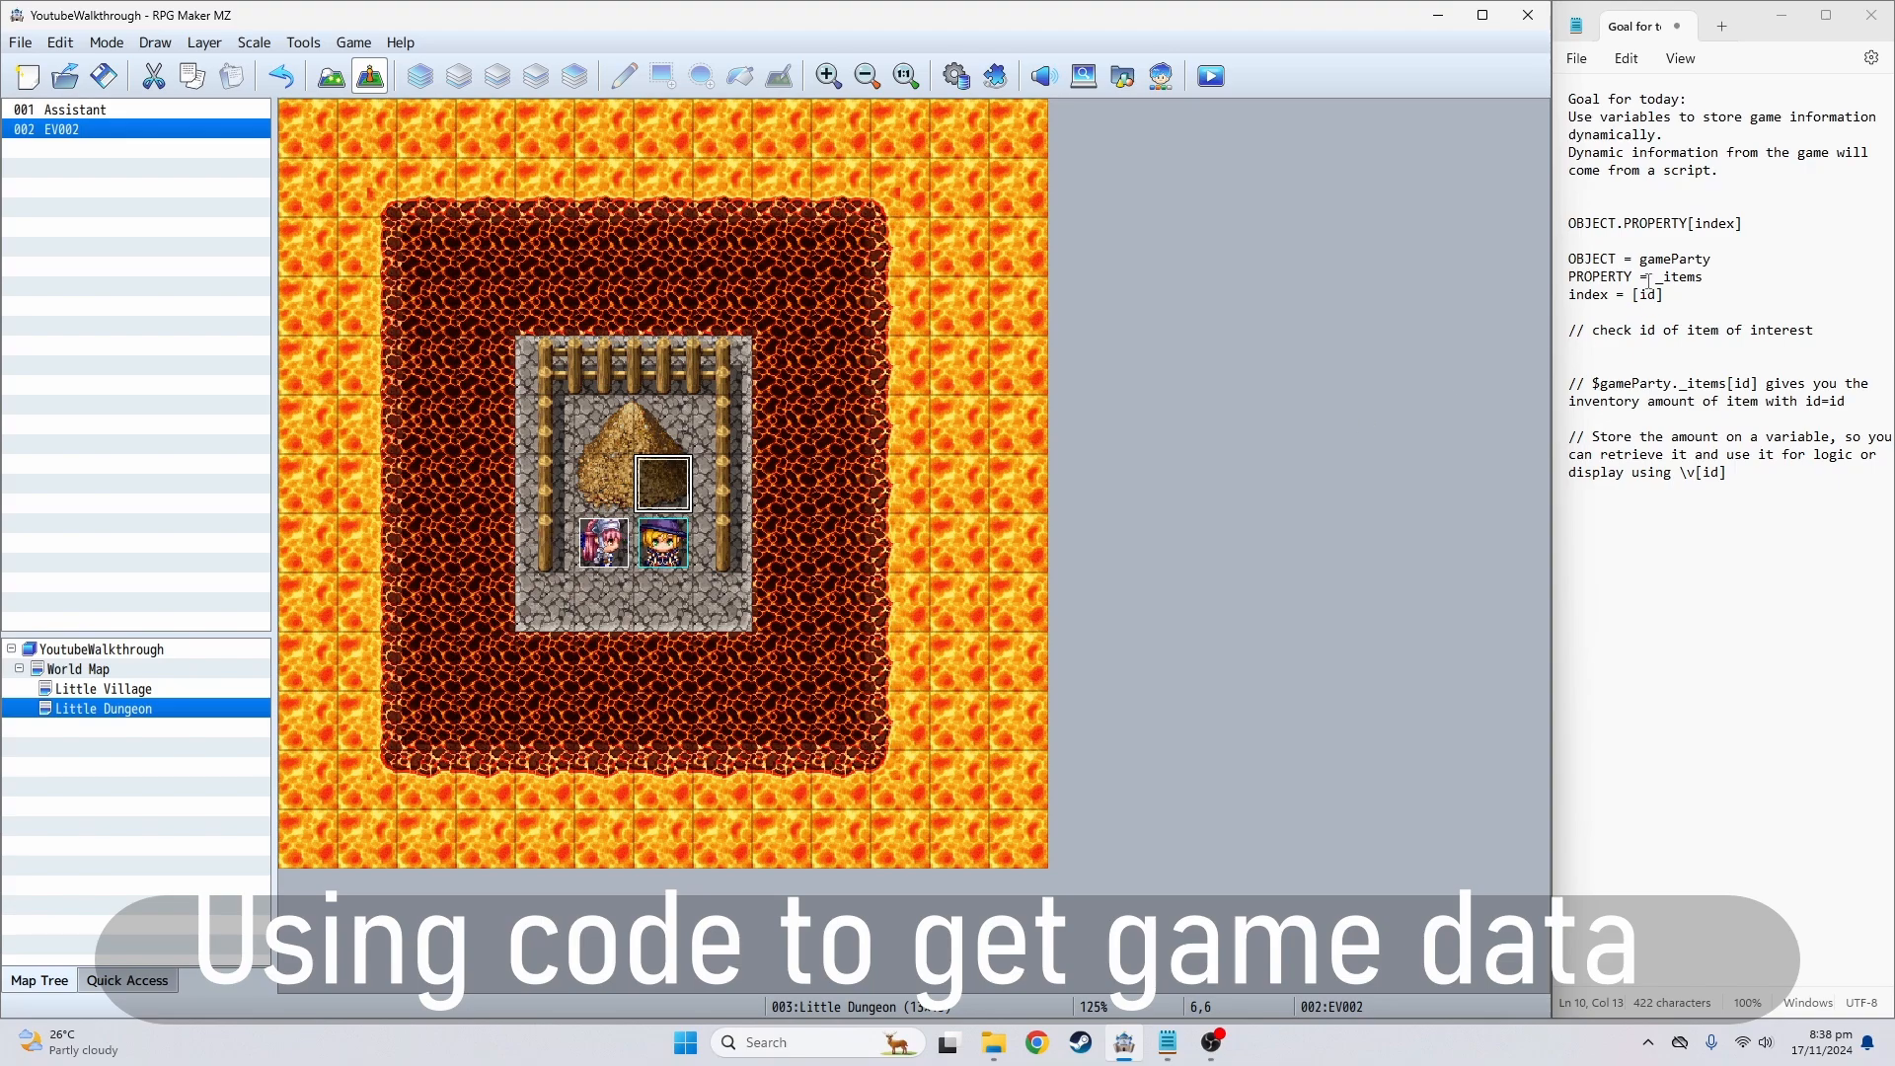
- Switch to the Notepad notes and enlarge the text to 140% zoom
left_click(1644, 236)
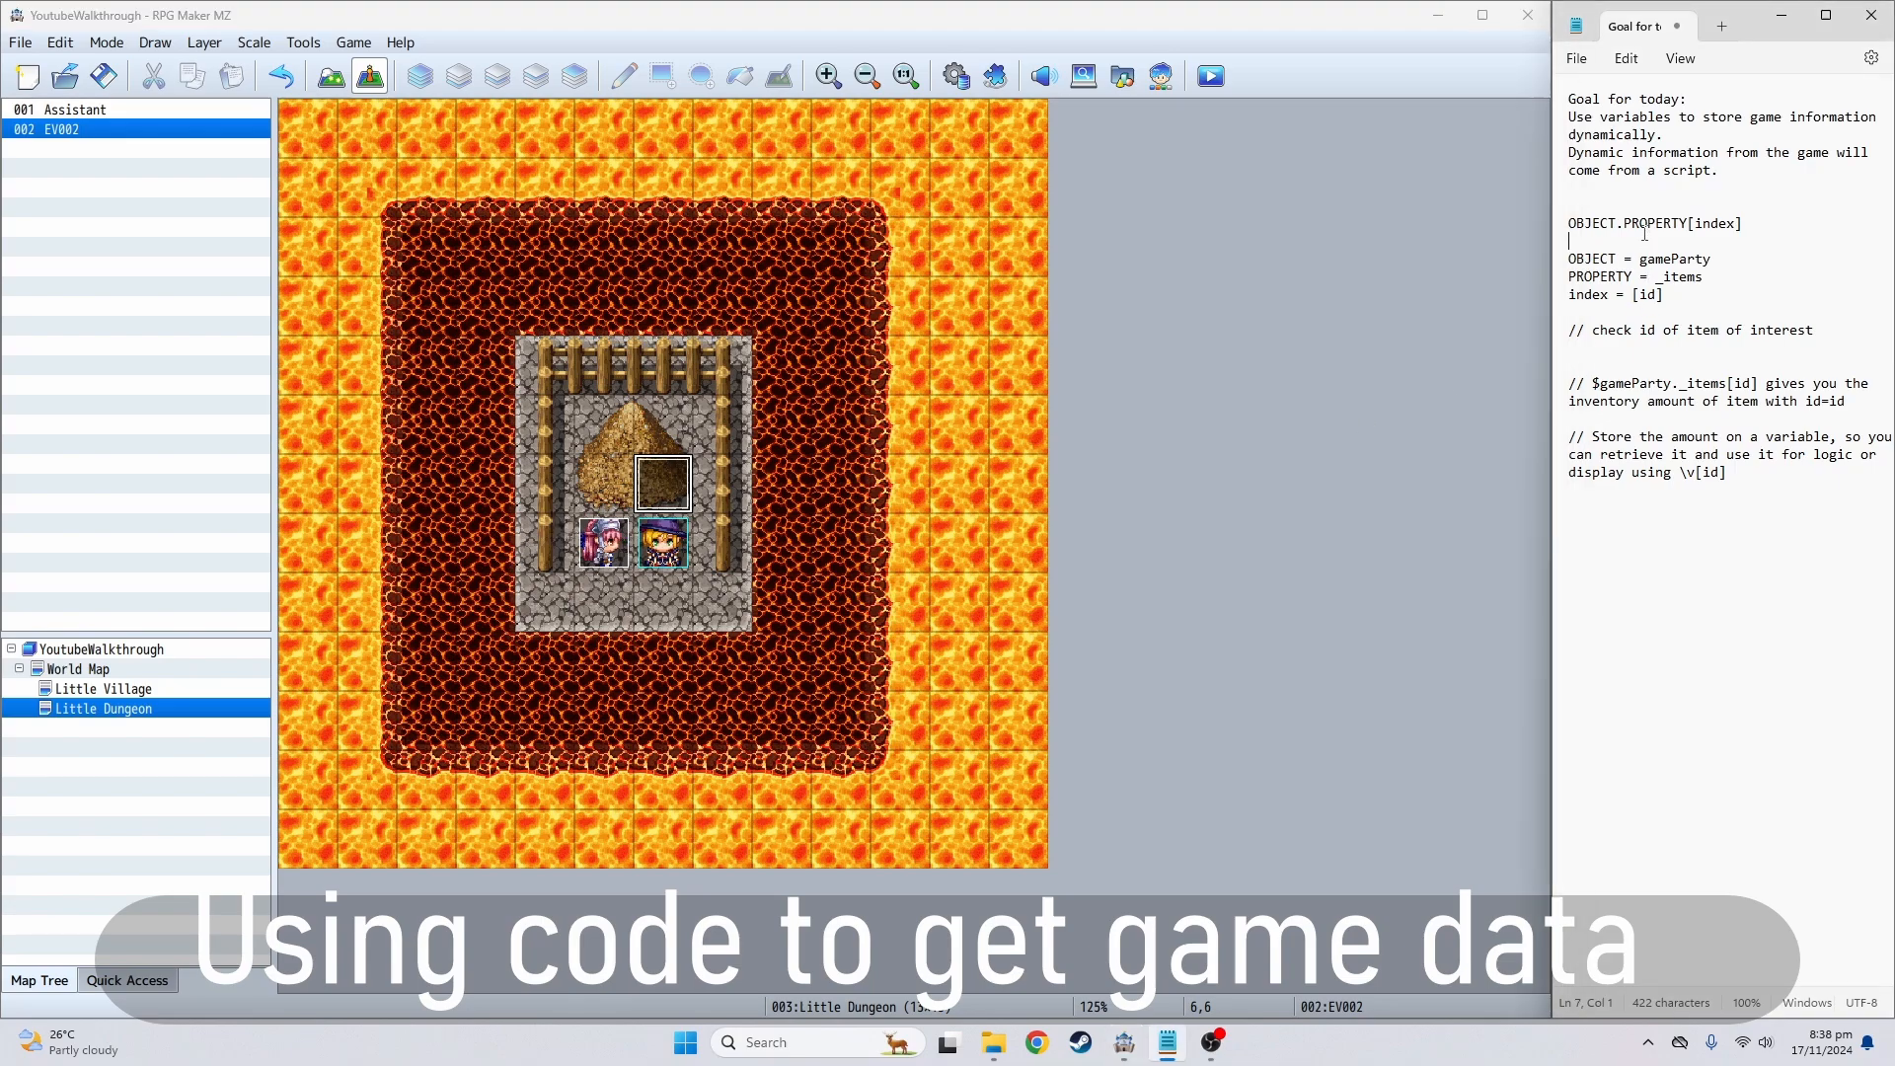
left_click(1683, 61)
mouse_move(1722, 91)
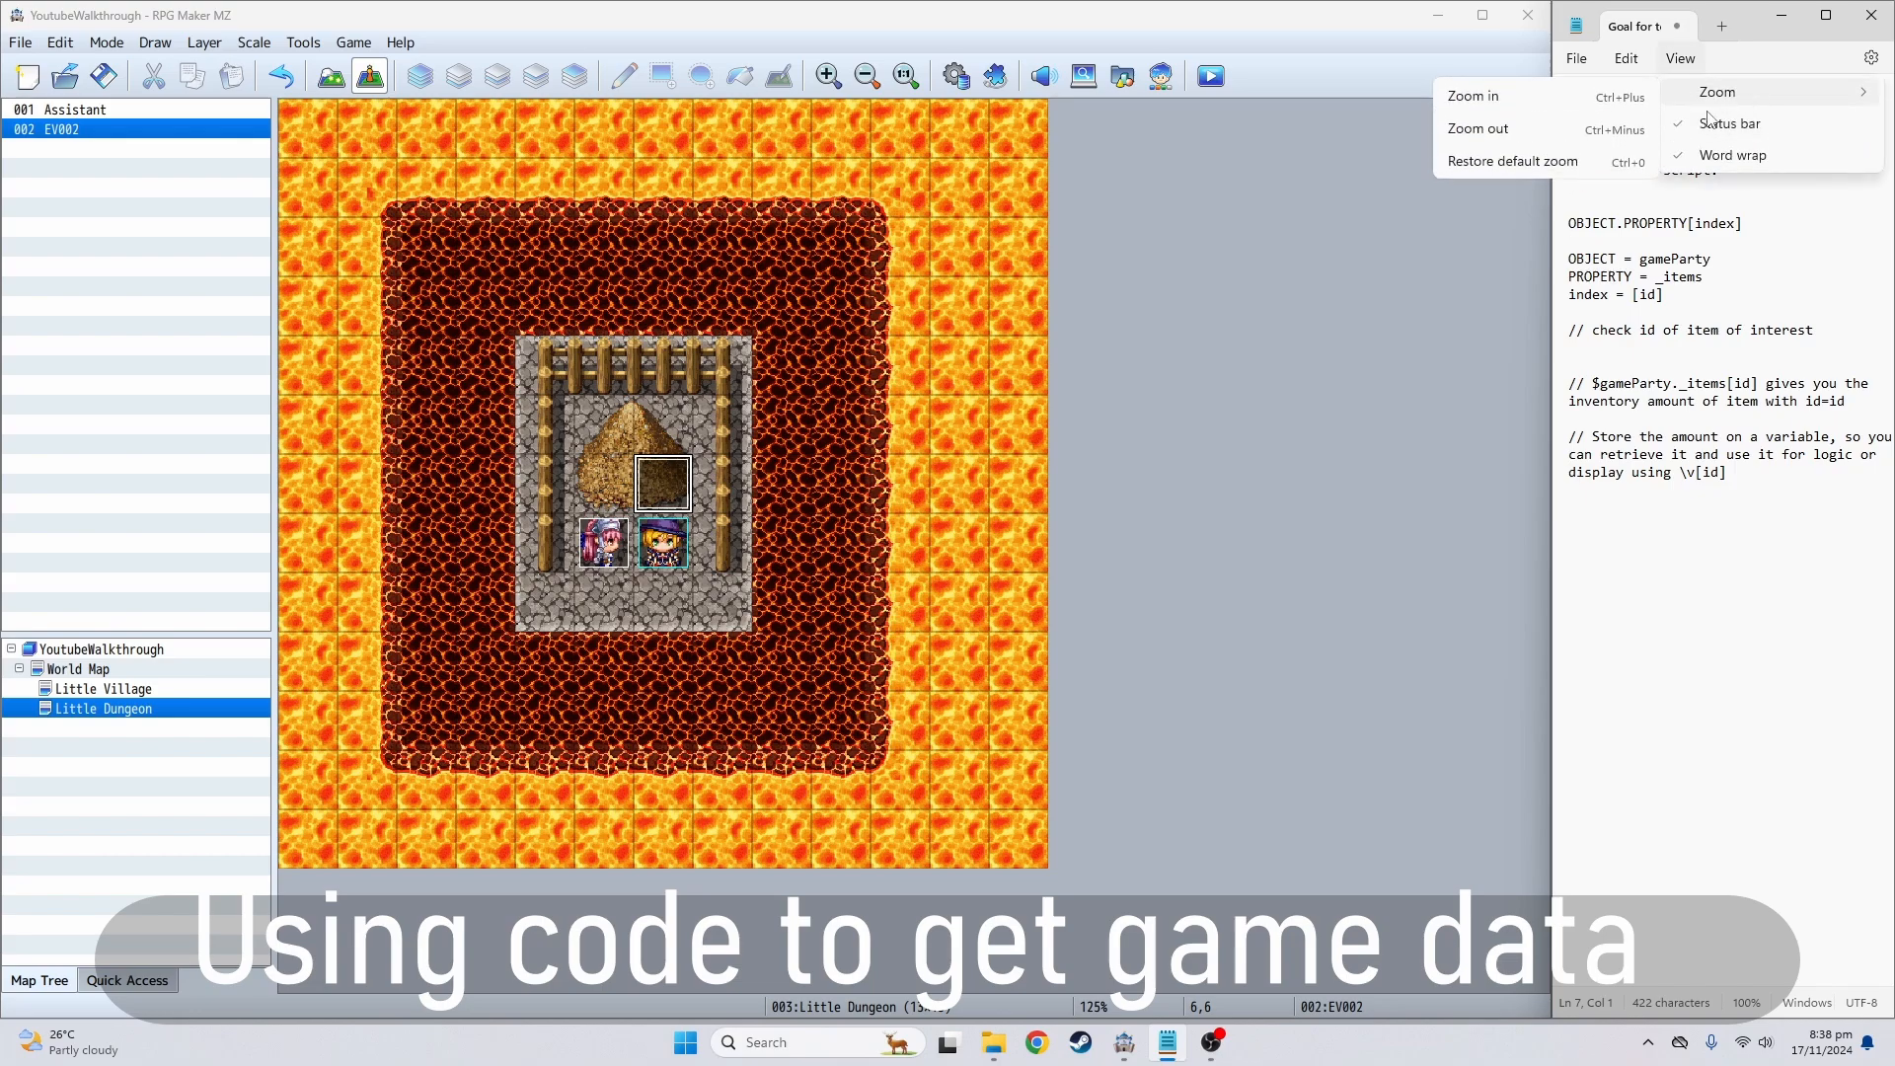
left_click(1591, 102)
scroll(1838, 423, "up", 2, "ctrl")
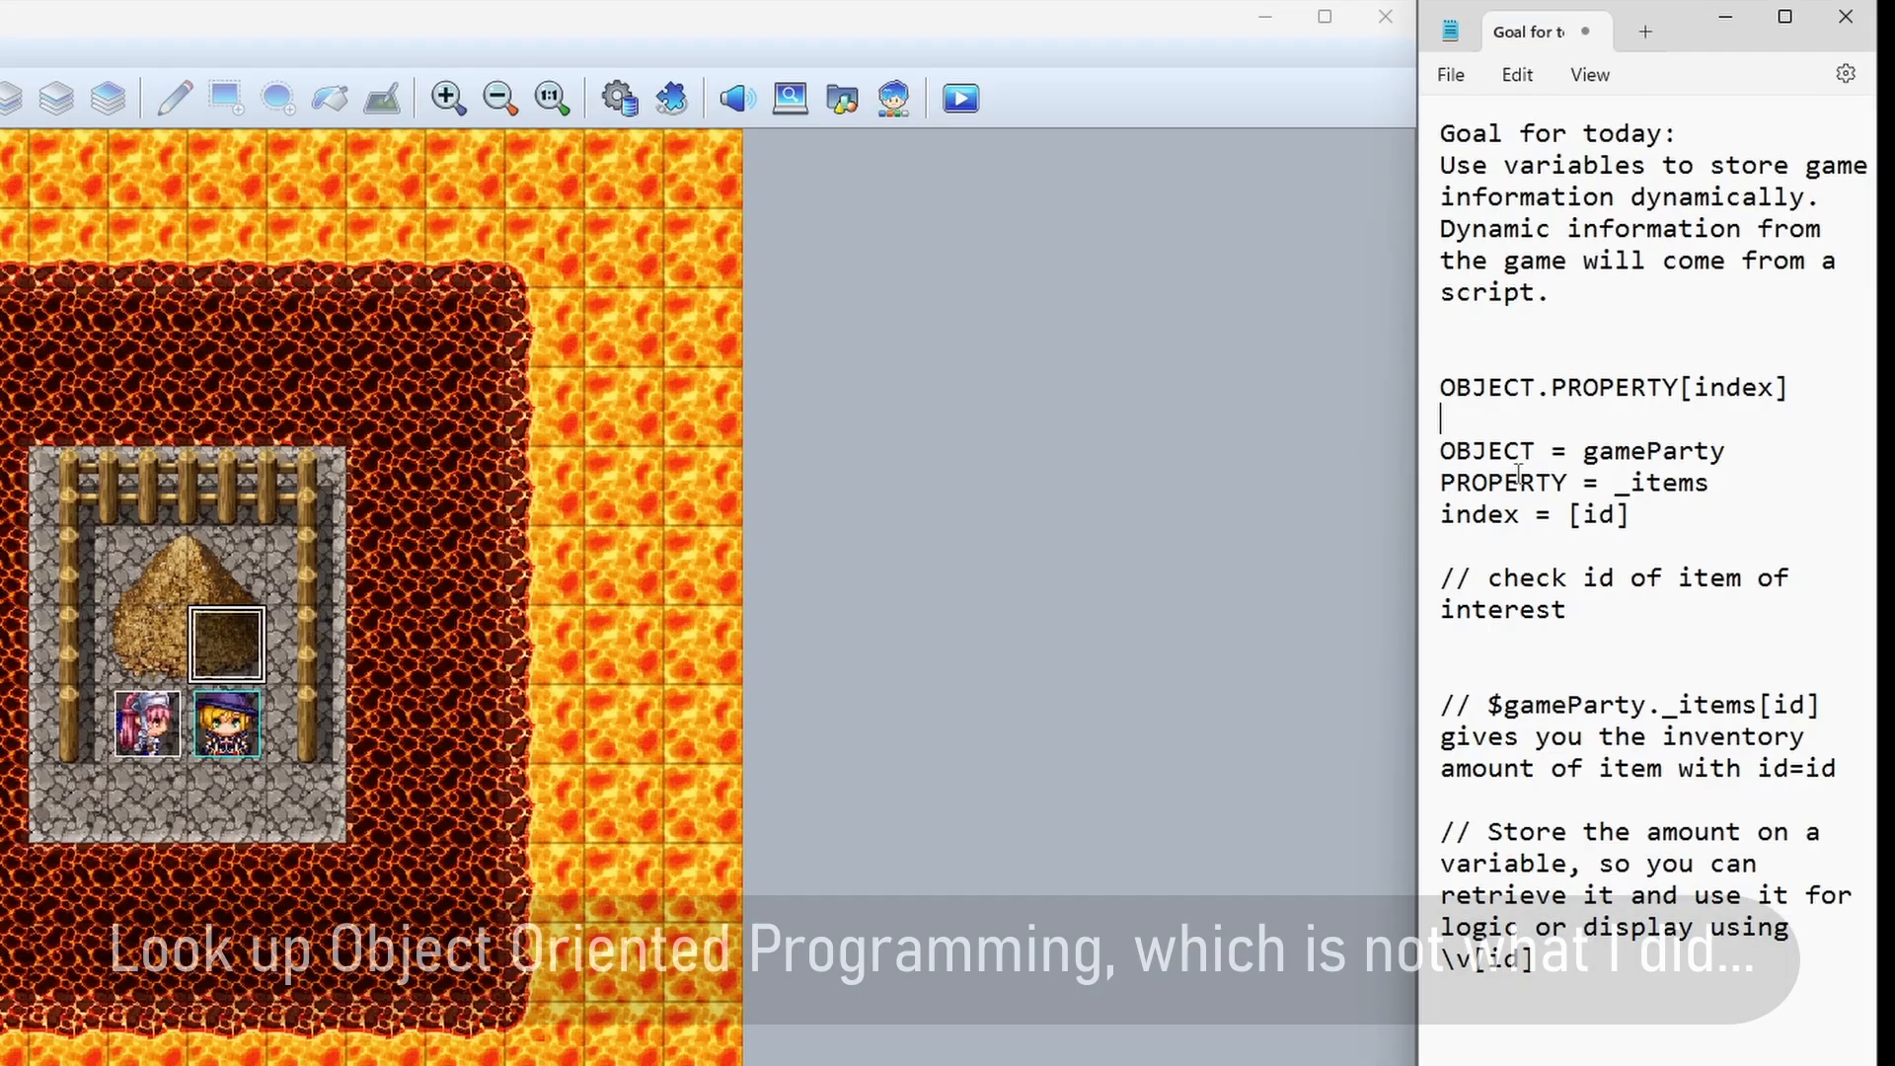
- Examine the object, property and index terms of the OBJECT.PROPERTY[index] pattern in the notes
double_click(1622, 345)
triple_click(1515, 466)
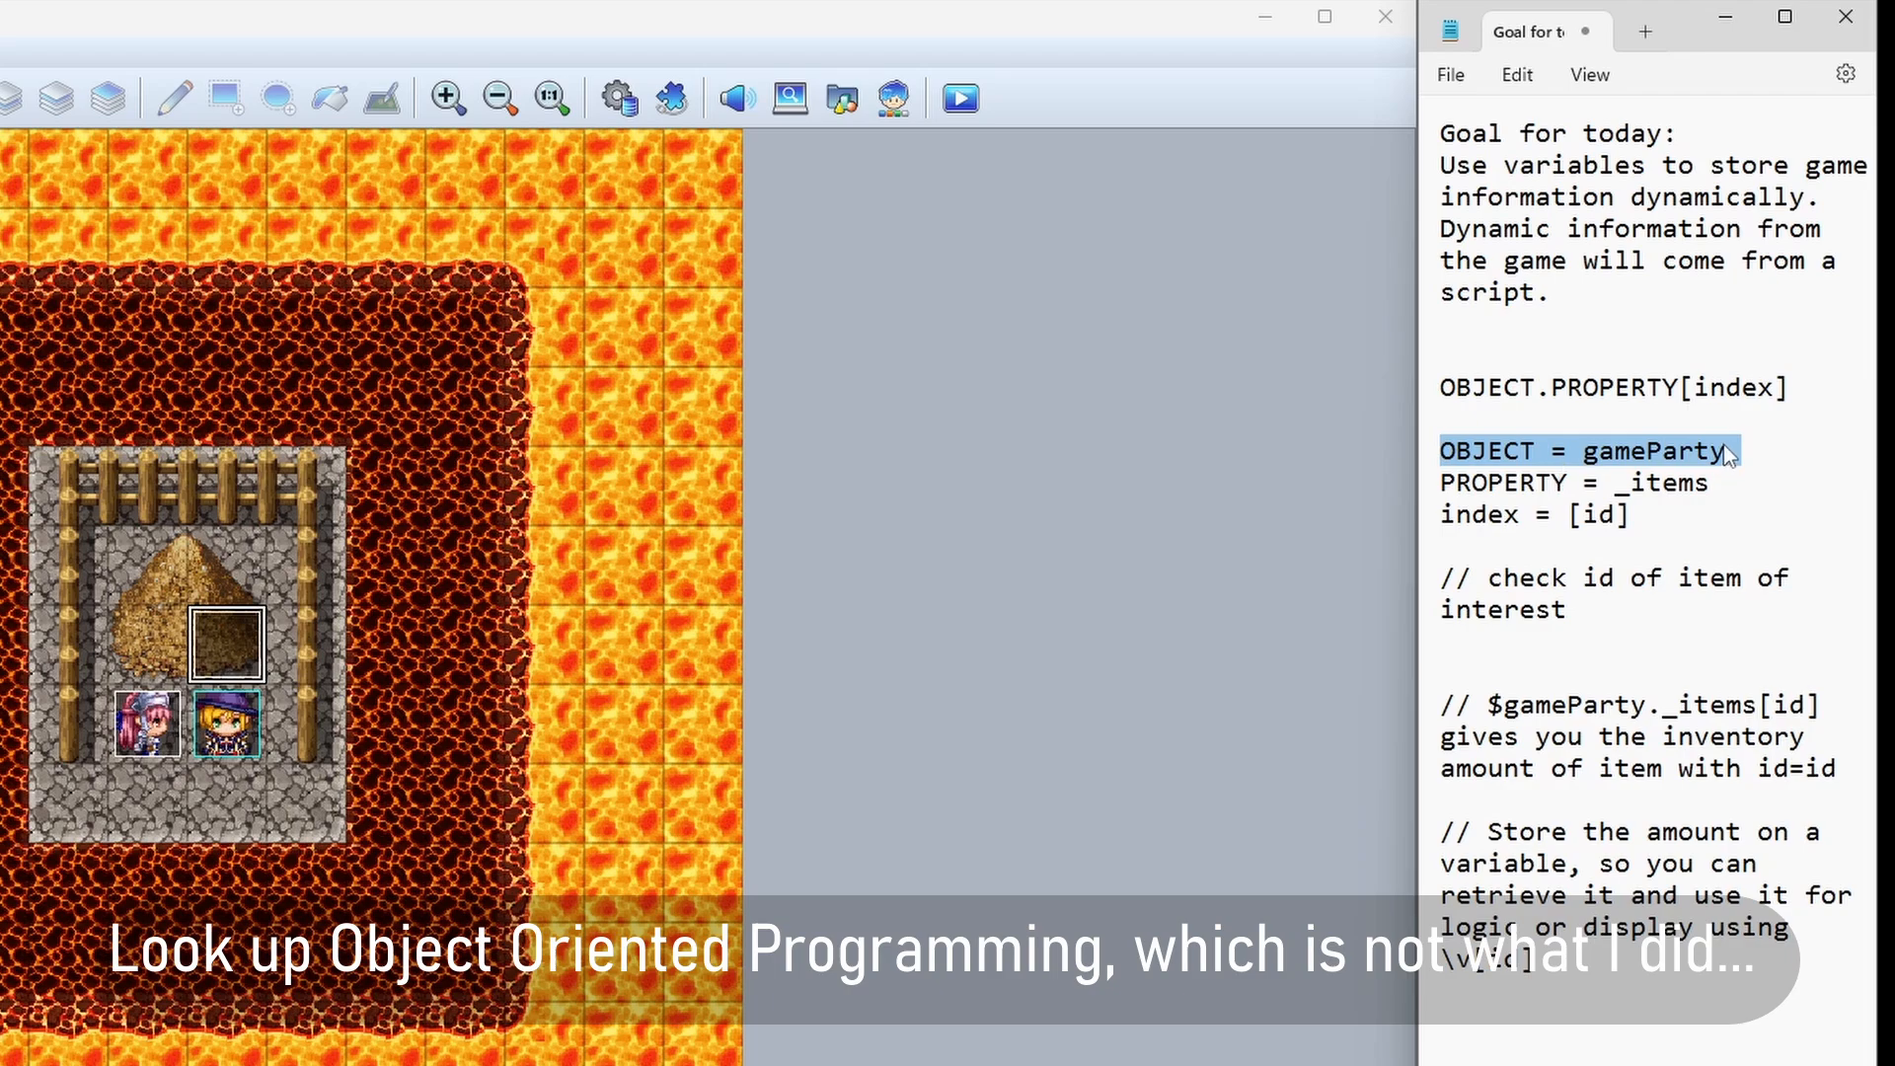
double_click(1499, 385)
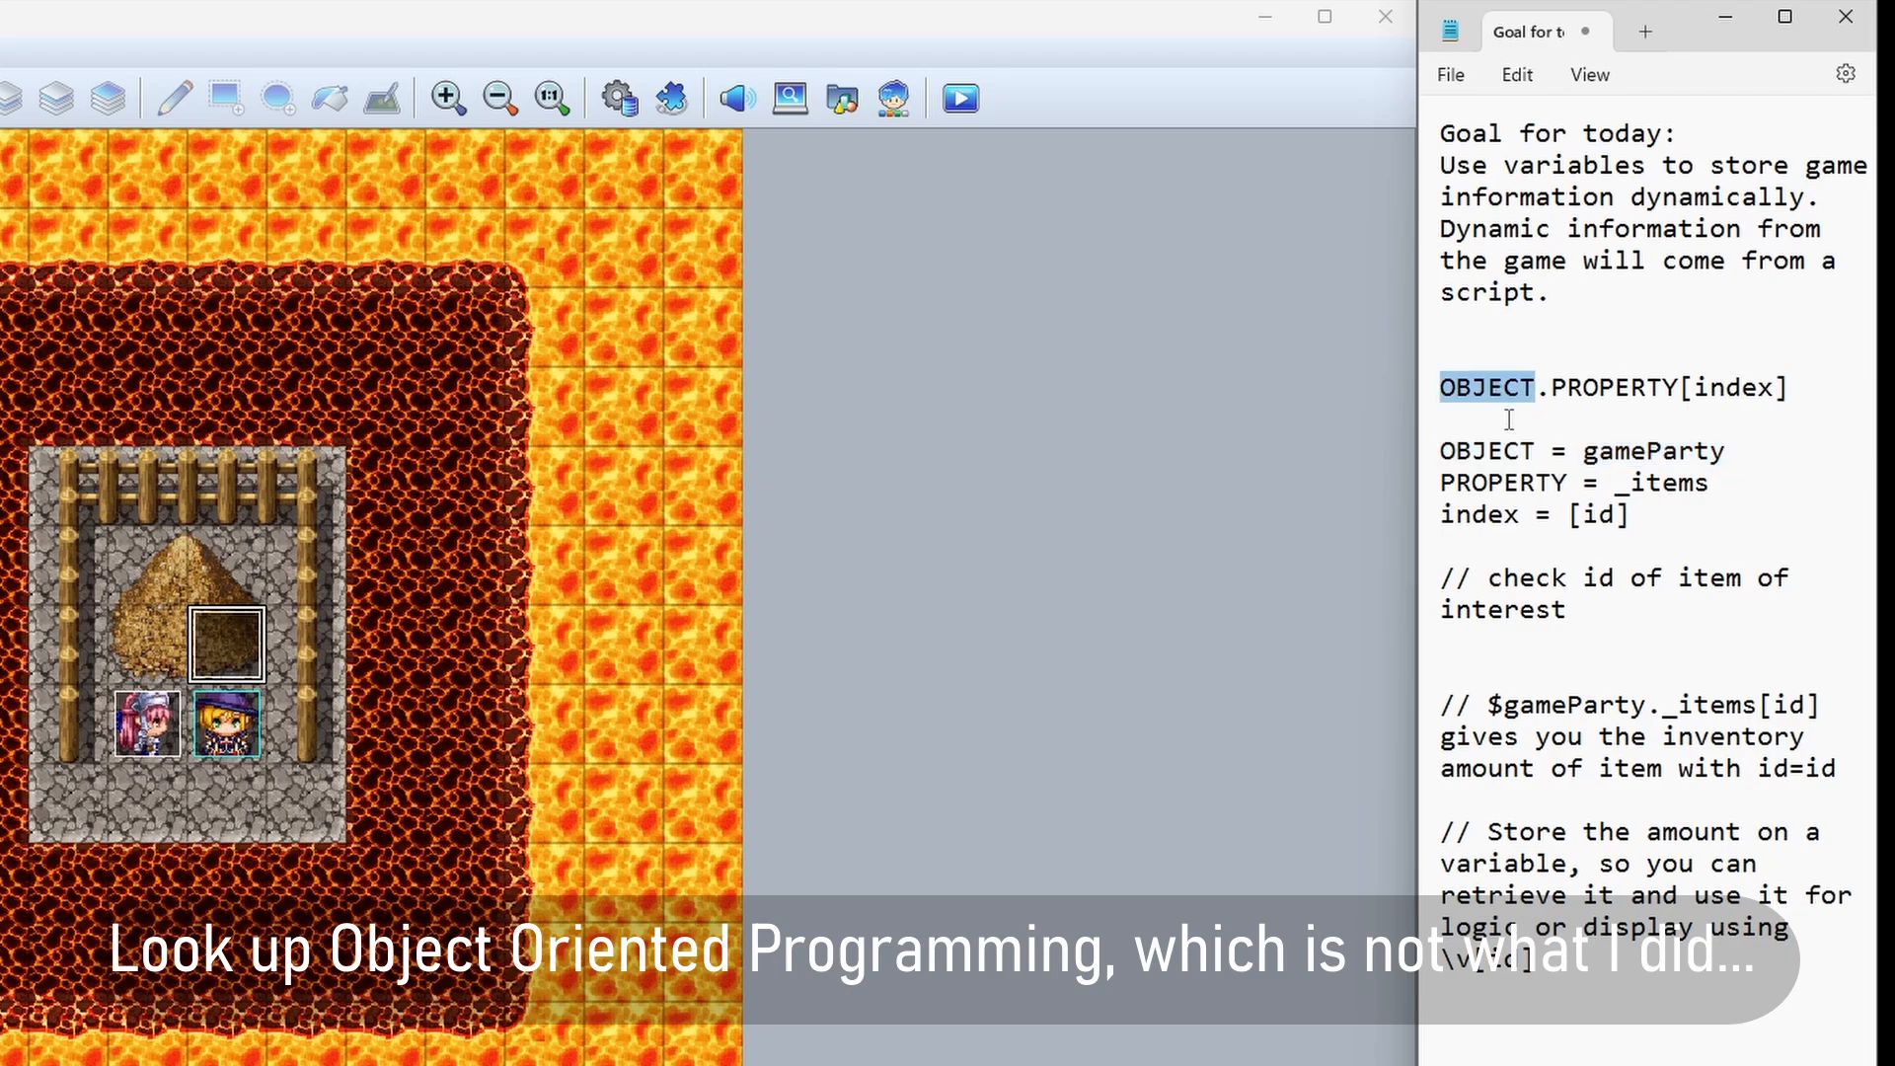
double_click(1626, 387)
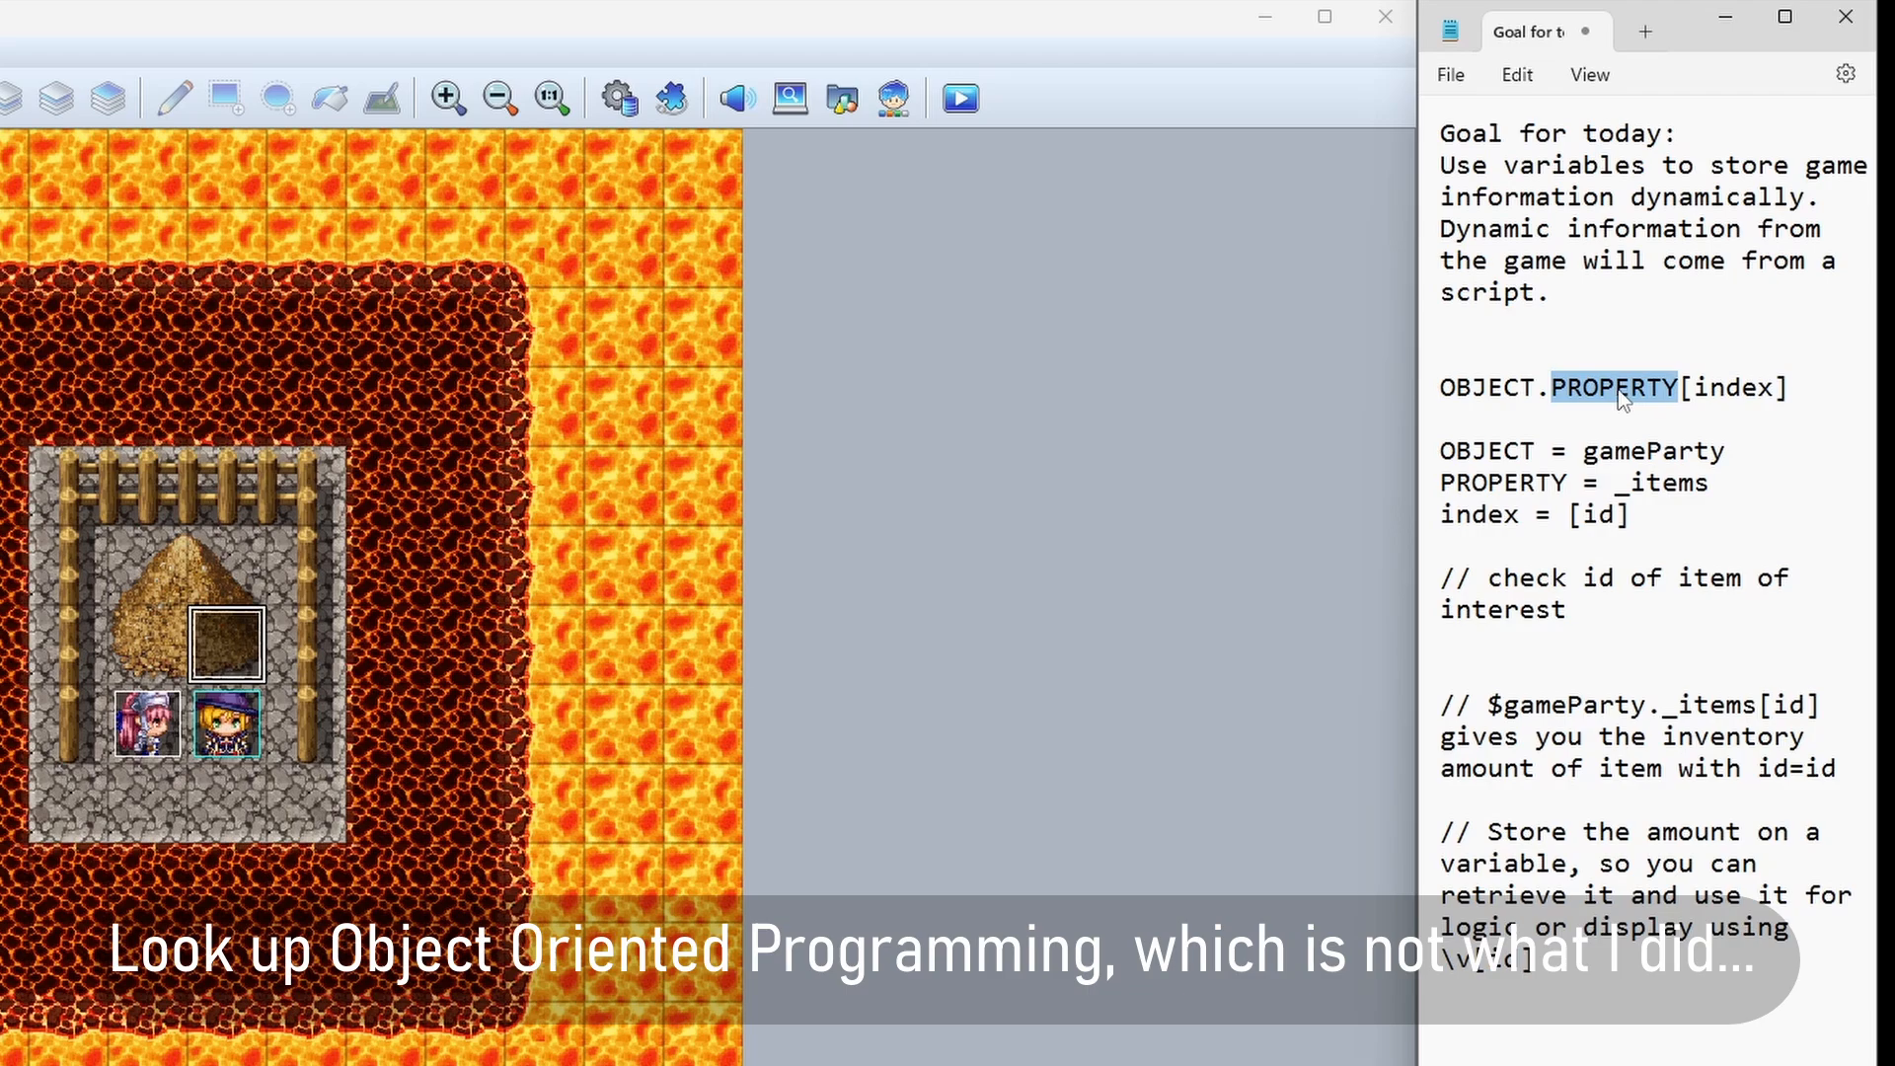
double_click(1490, 388)
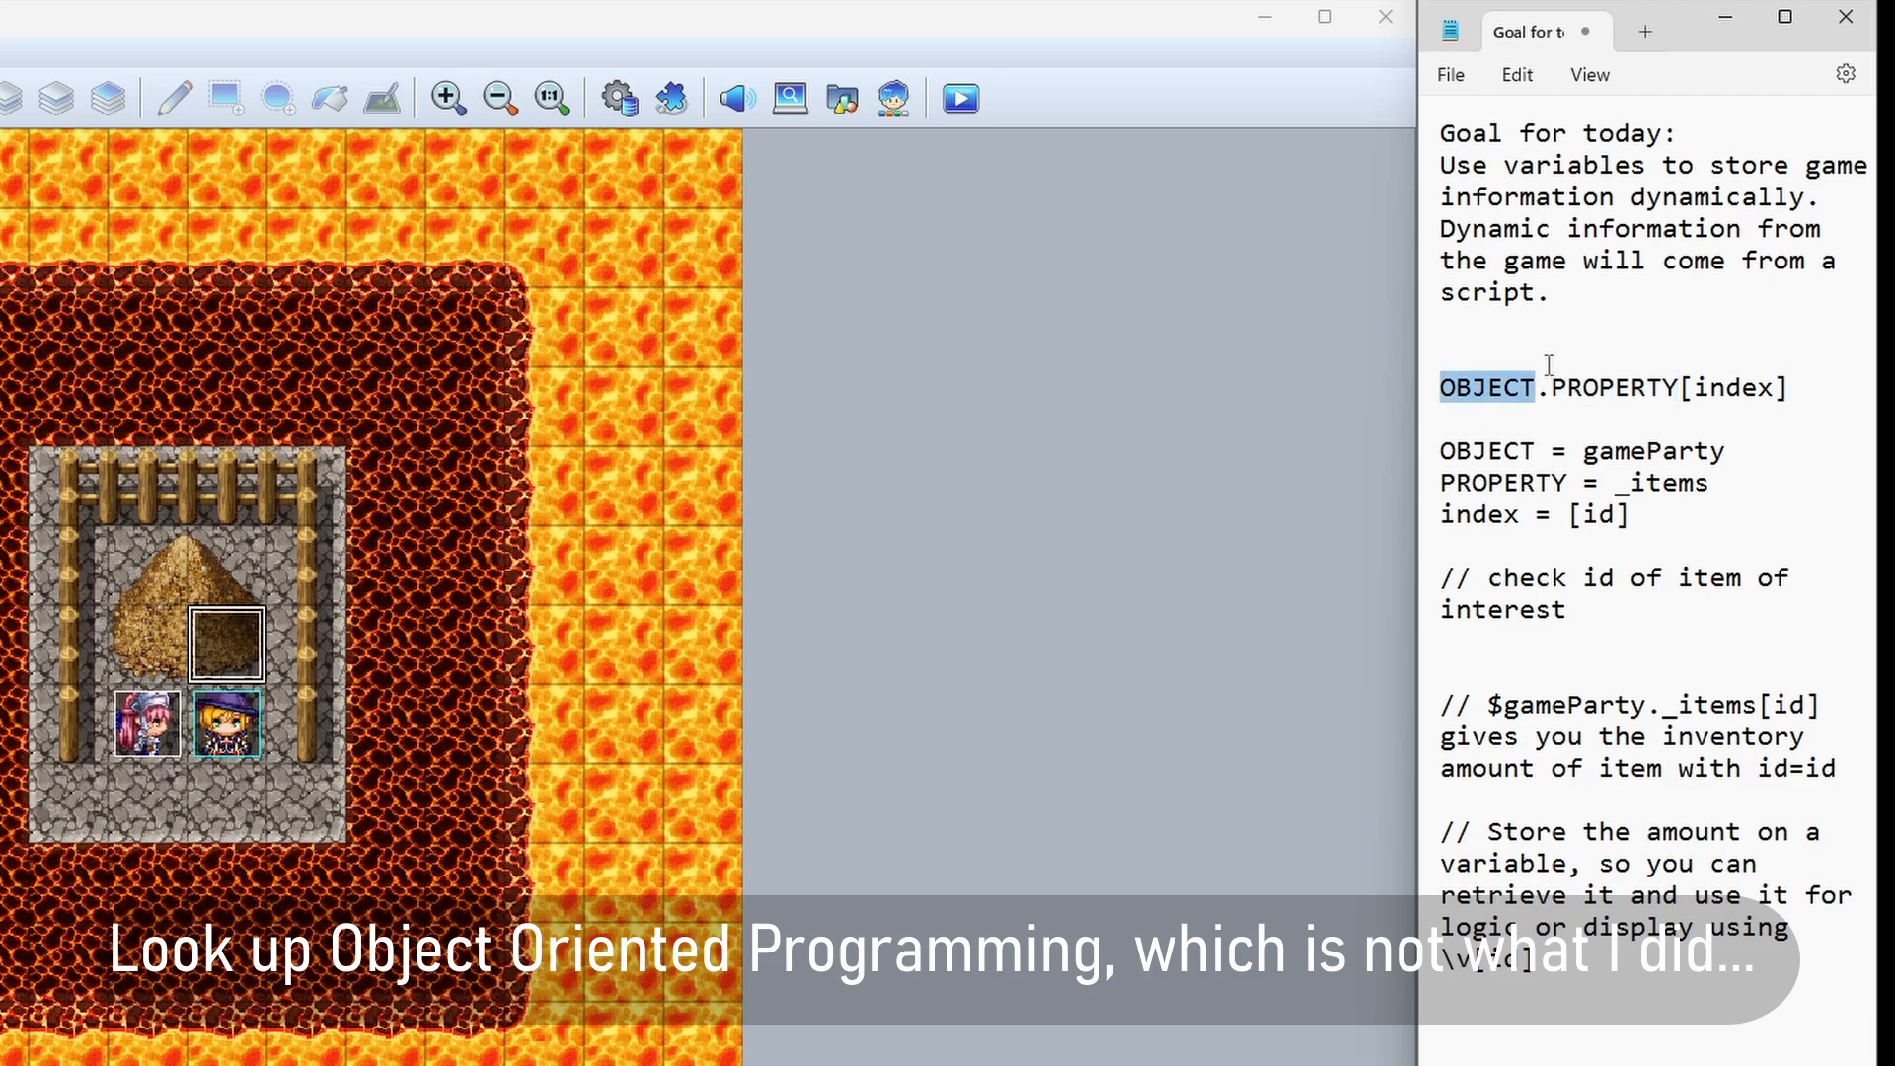
double_click(1621, 389)
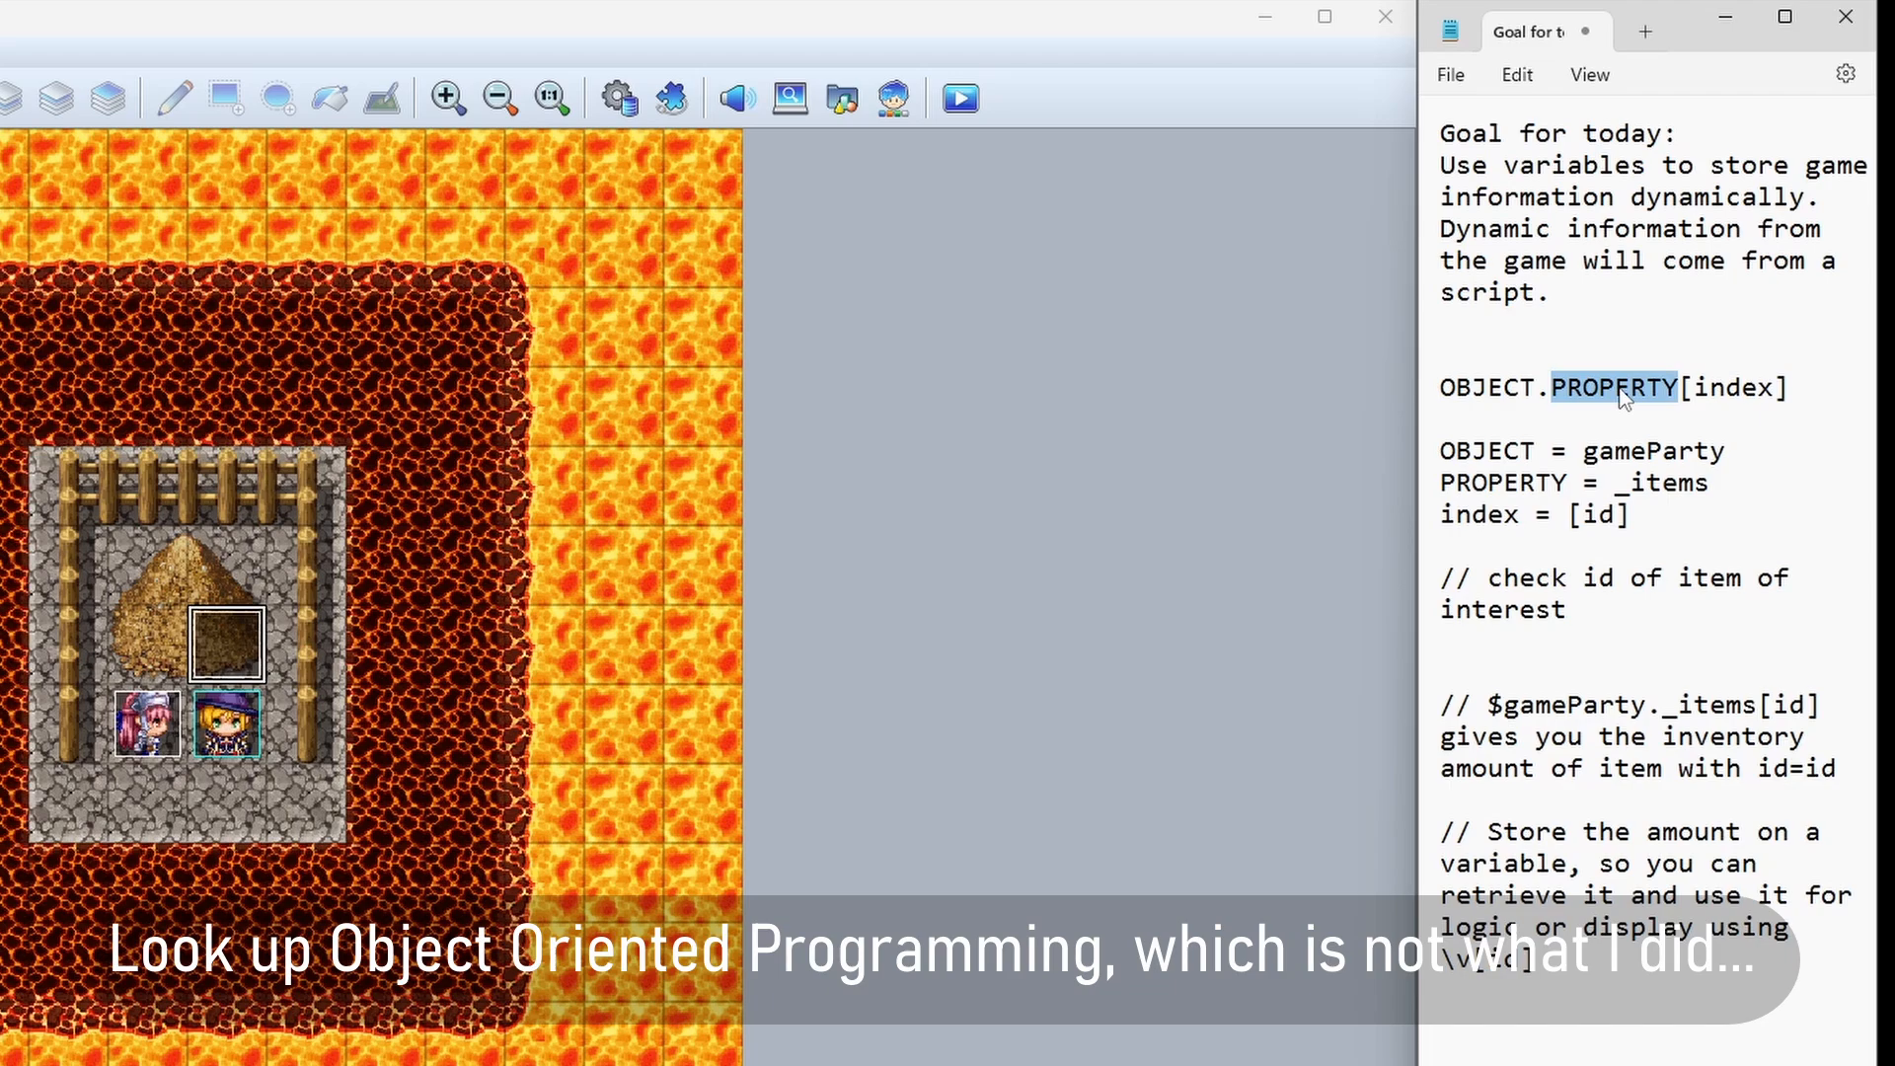
double_click(1528, 392)
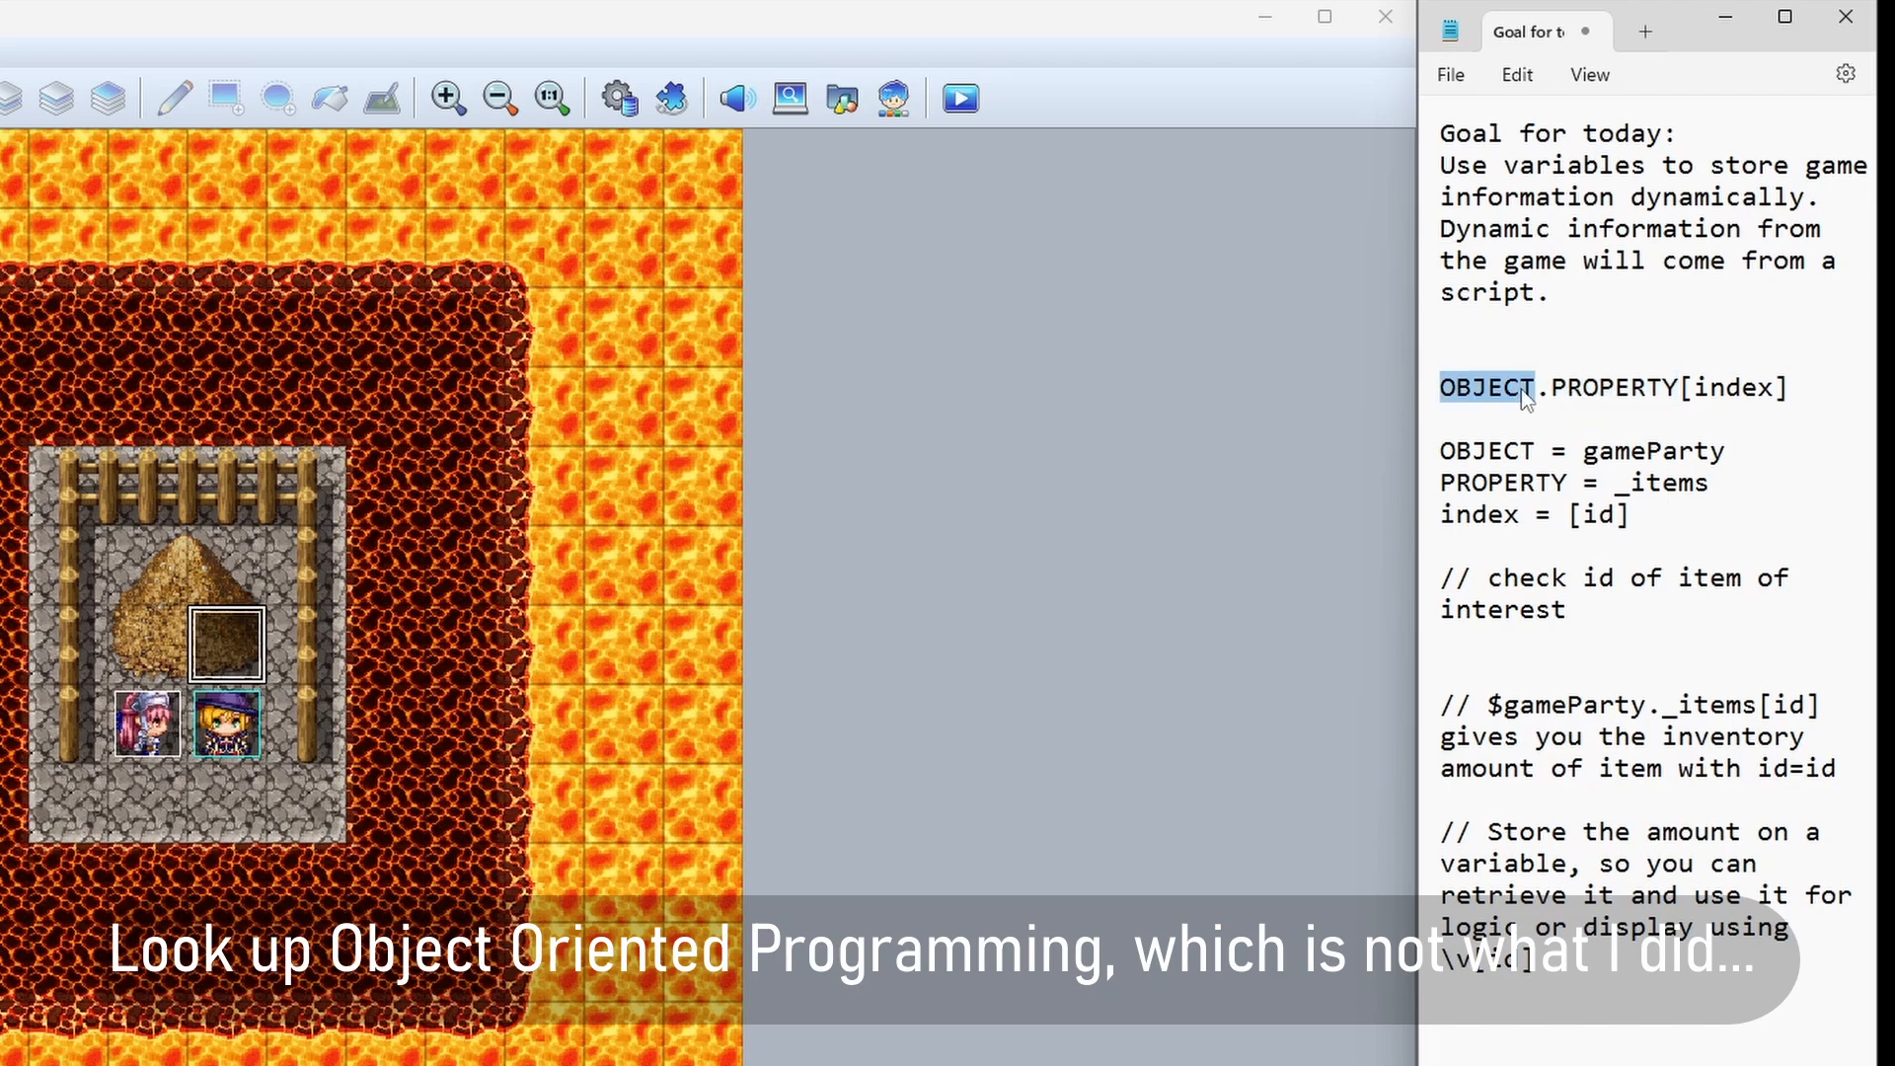
double_click(1753, 391)
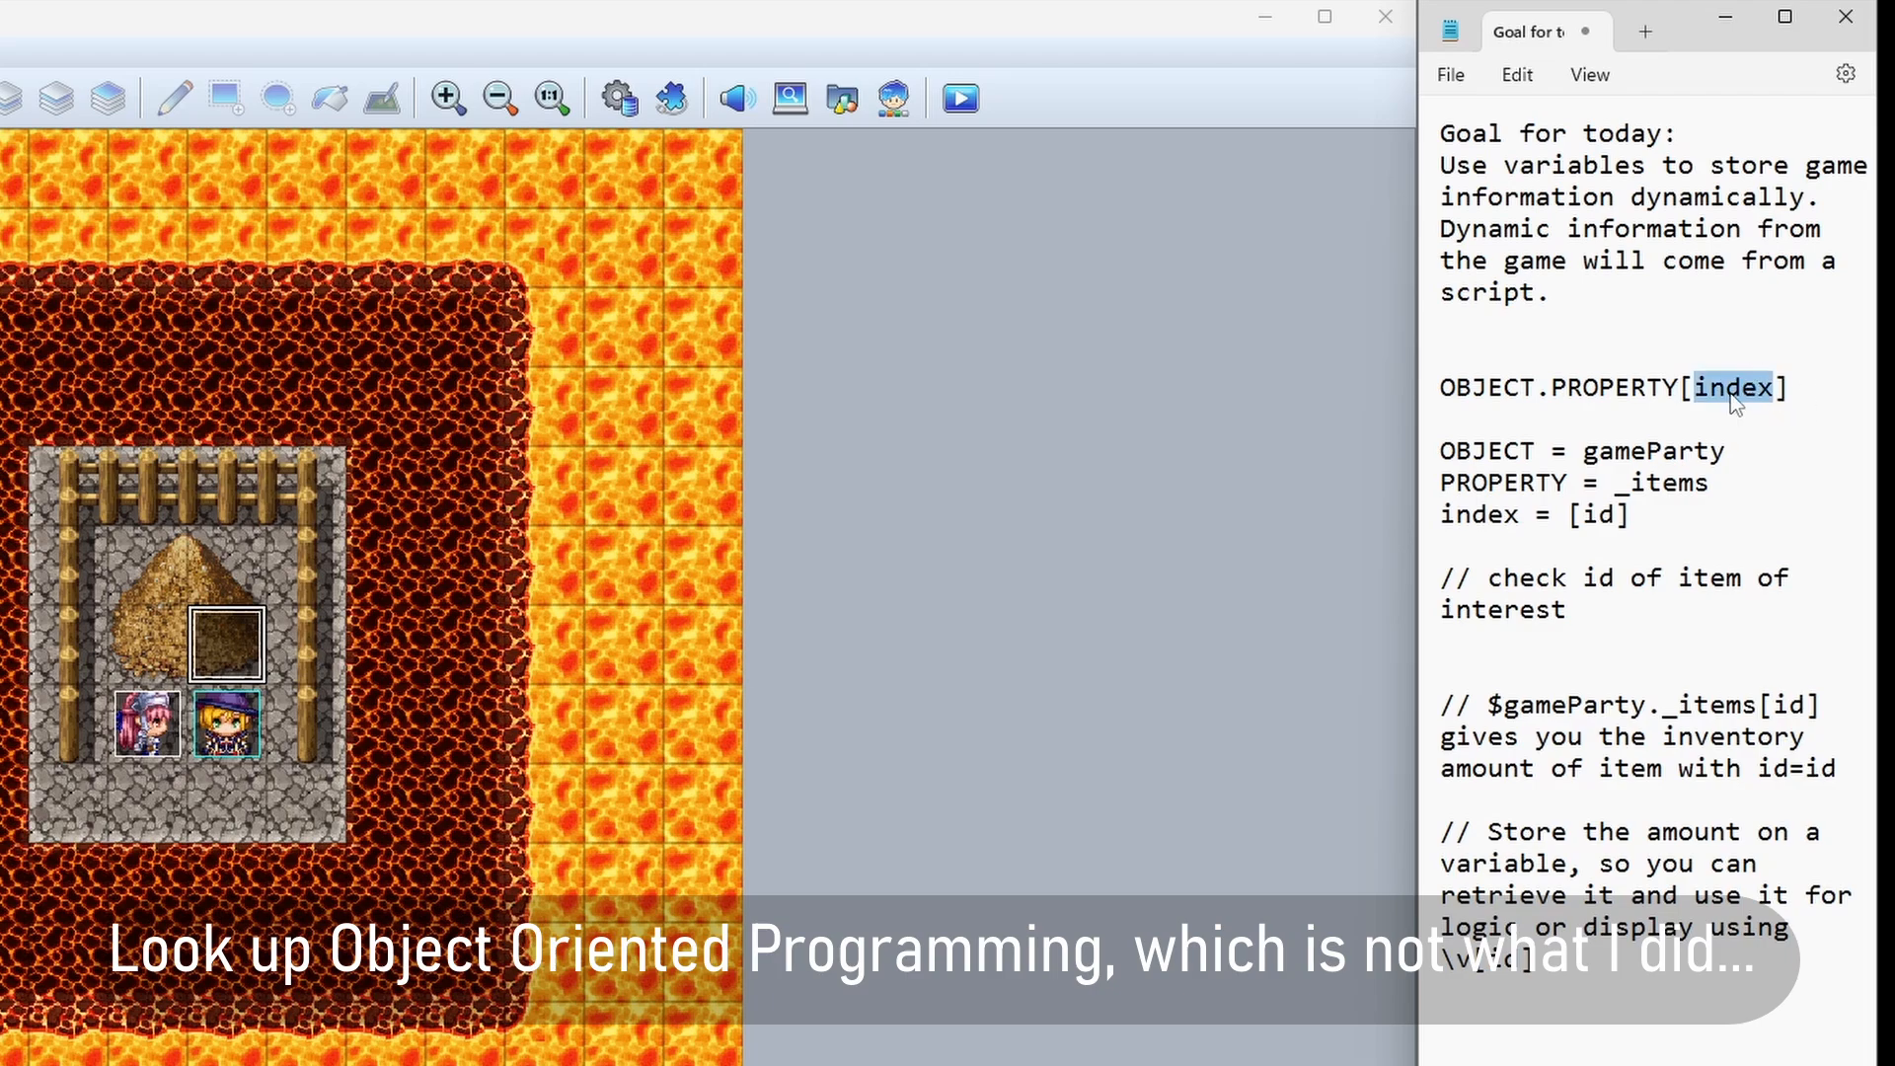
left_click(1714, 358)
- Review the gameParty, _items and [id] values listed for the object, property and index
double_click(1651, 456)
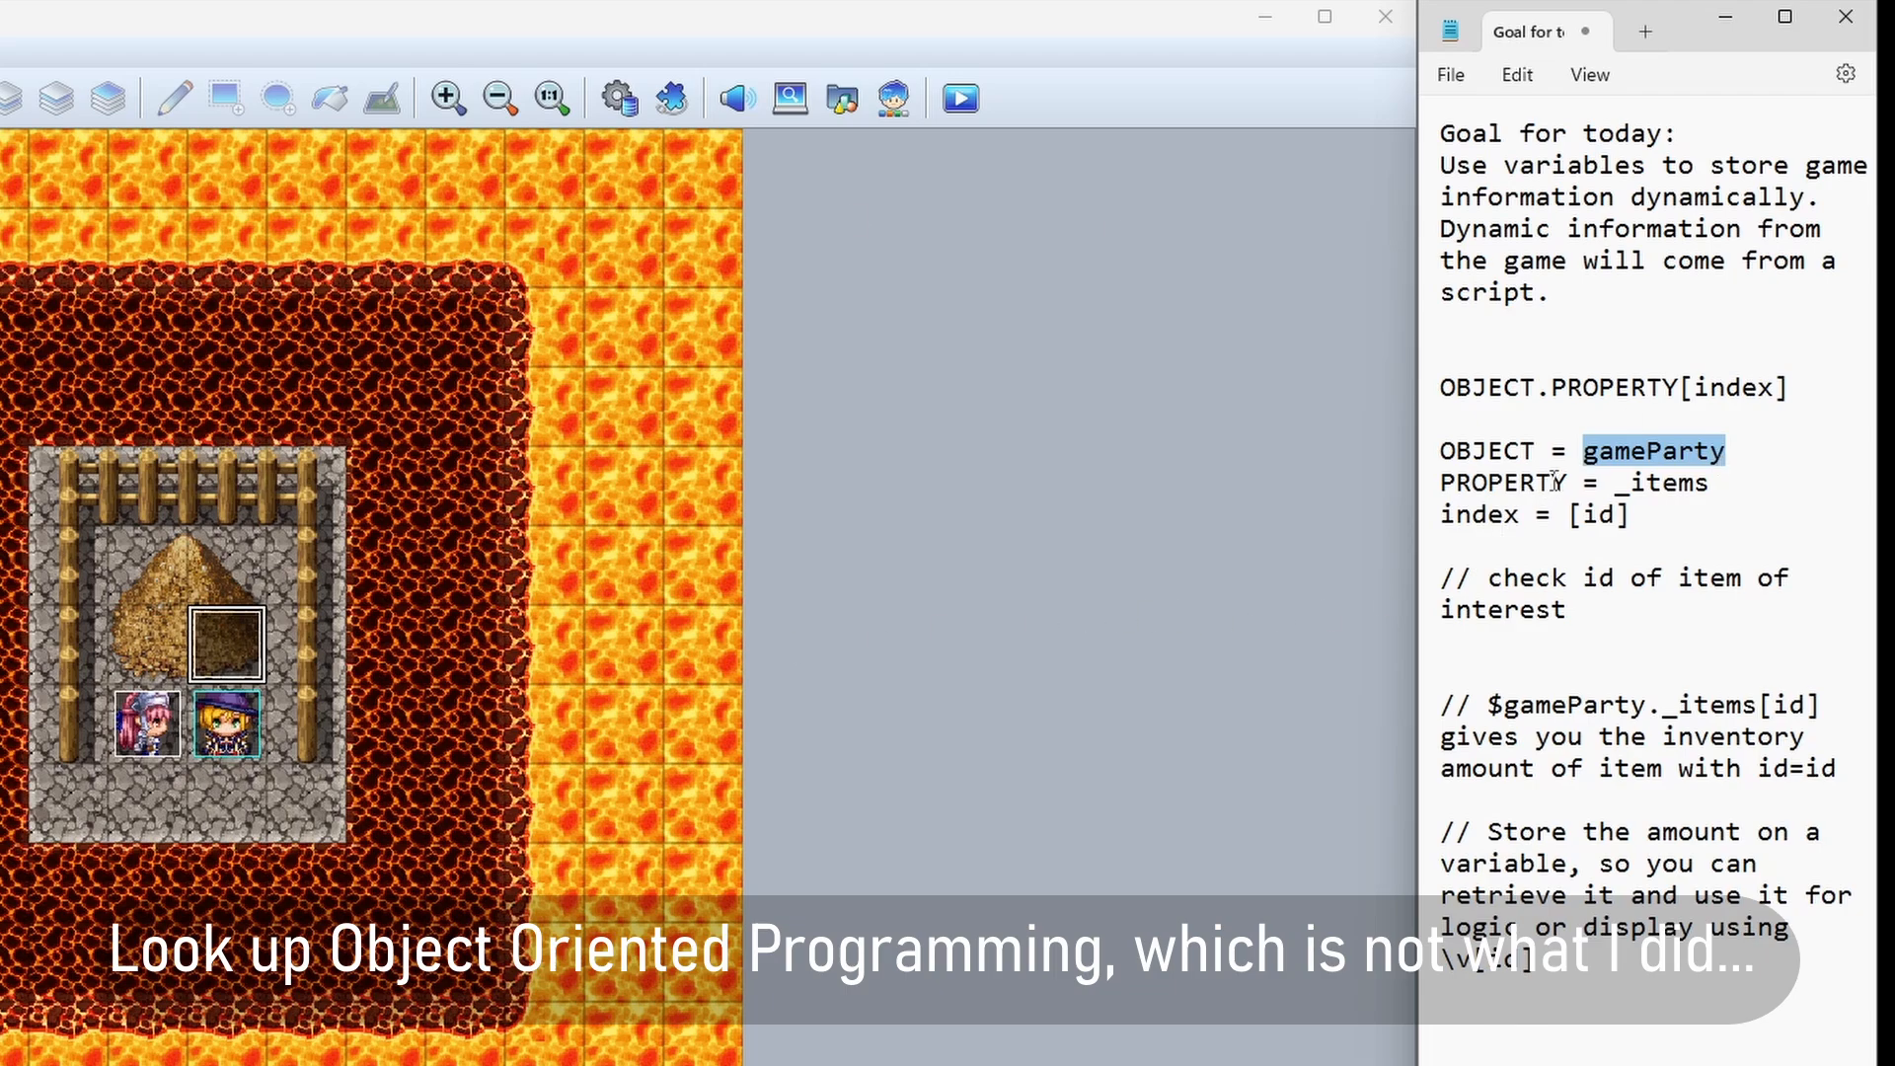
left_click(1665, 488)
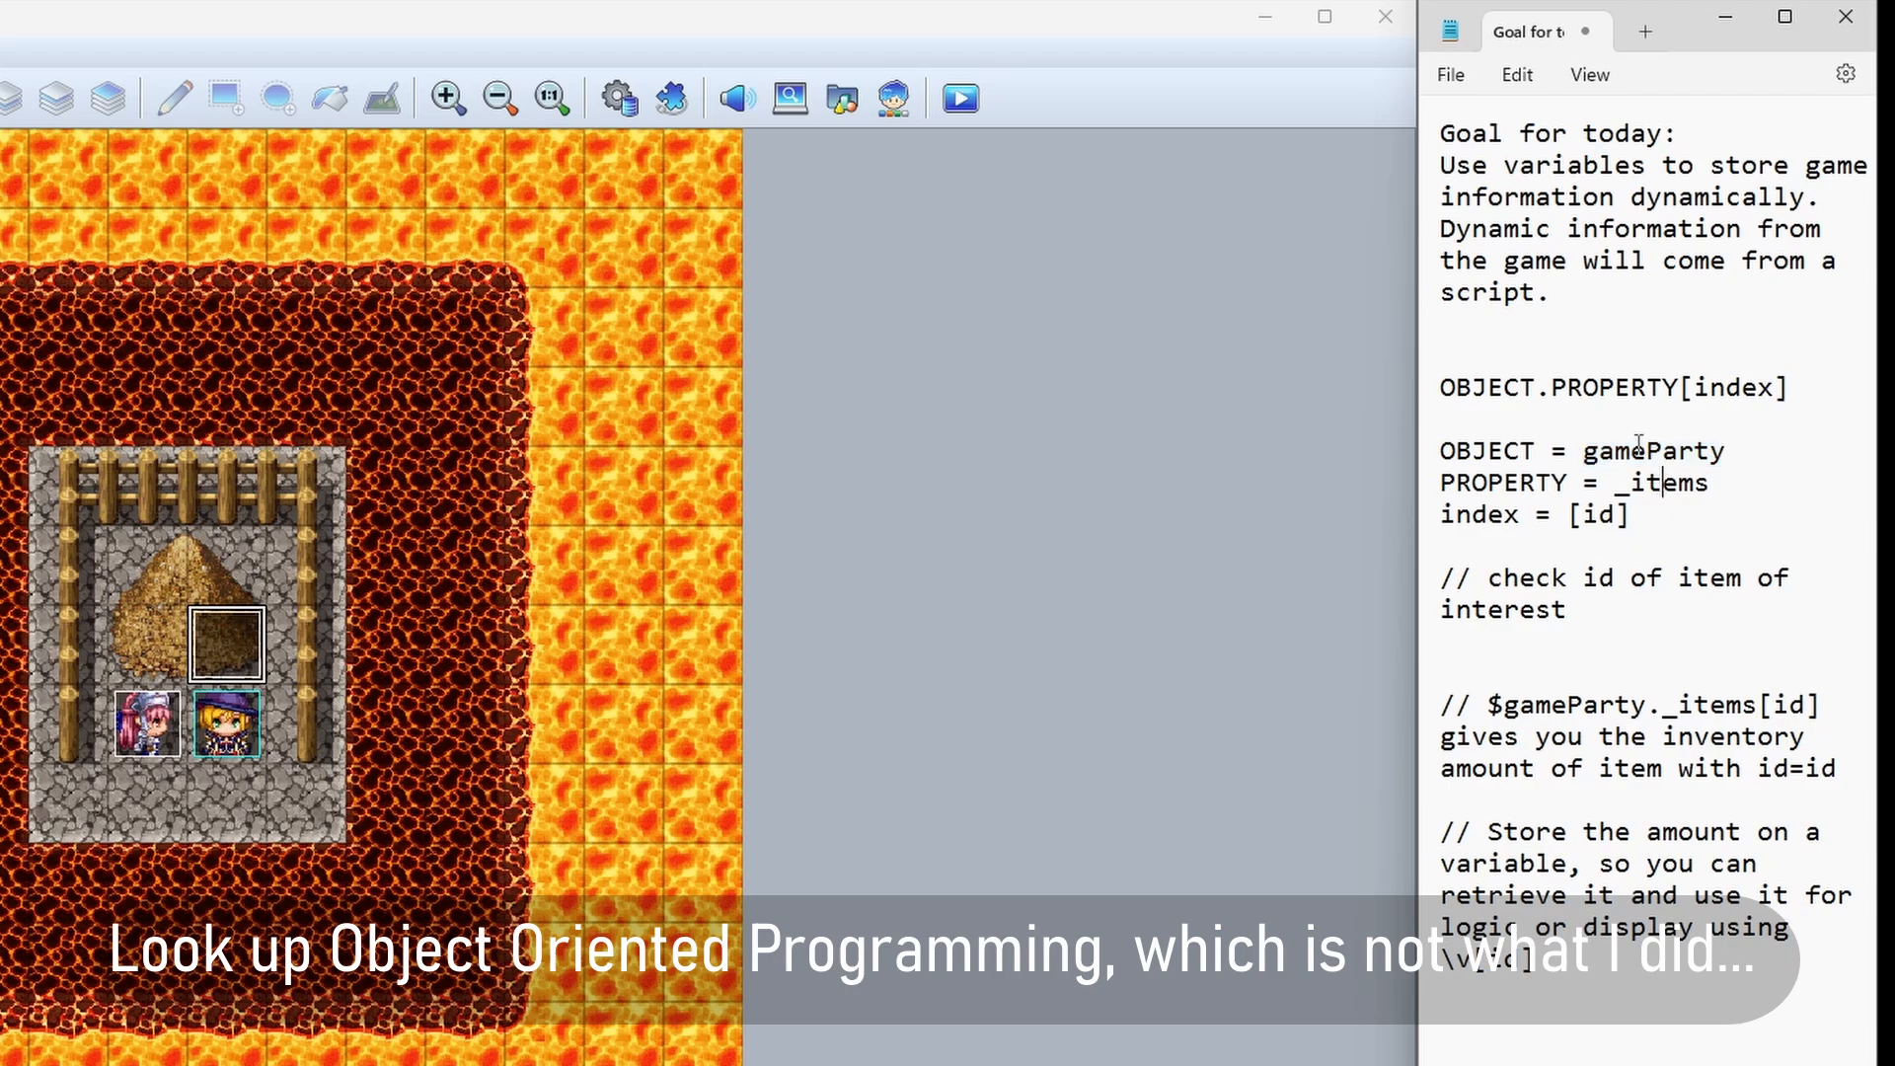
double_click(1640, 446)
double_click(1663, 481)
left_click_drag(1615, 485, 1710, 493)
left_click(1678, 484)
double_click(1605, 509)
- Add the comment line "// id of OATS" below the note about checking the item's id
left_click(1612, 608)
key("Return")
type("// ")
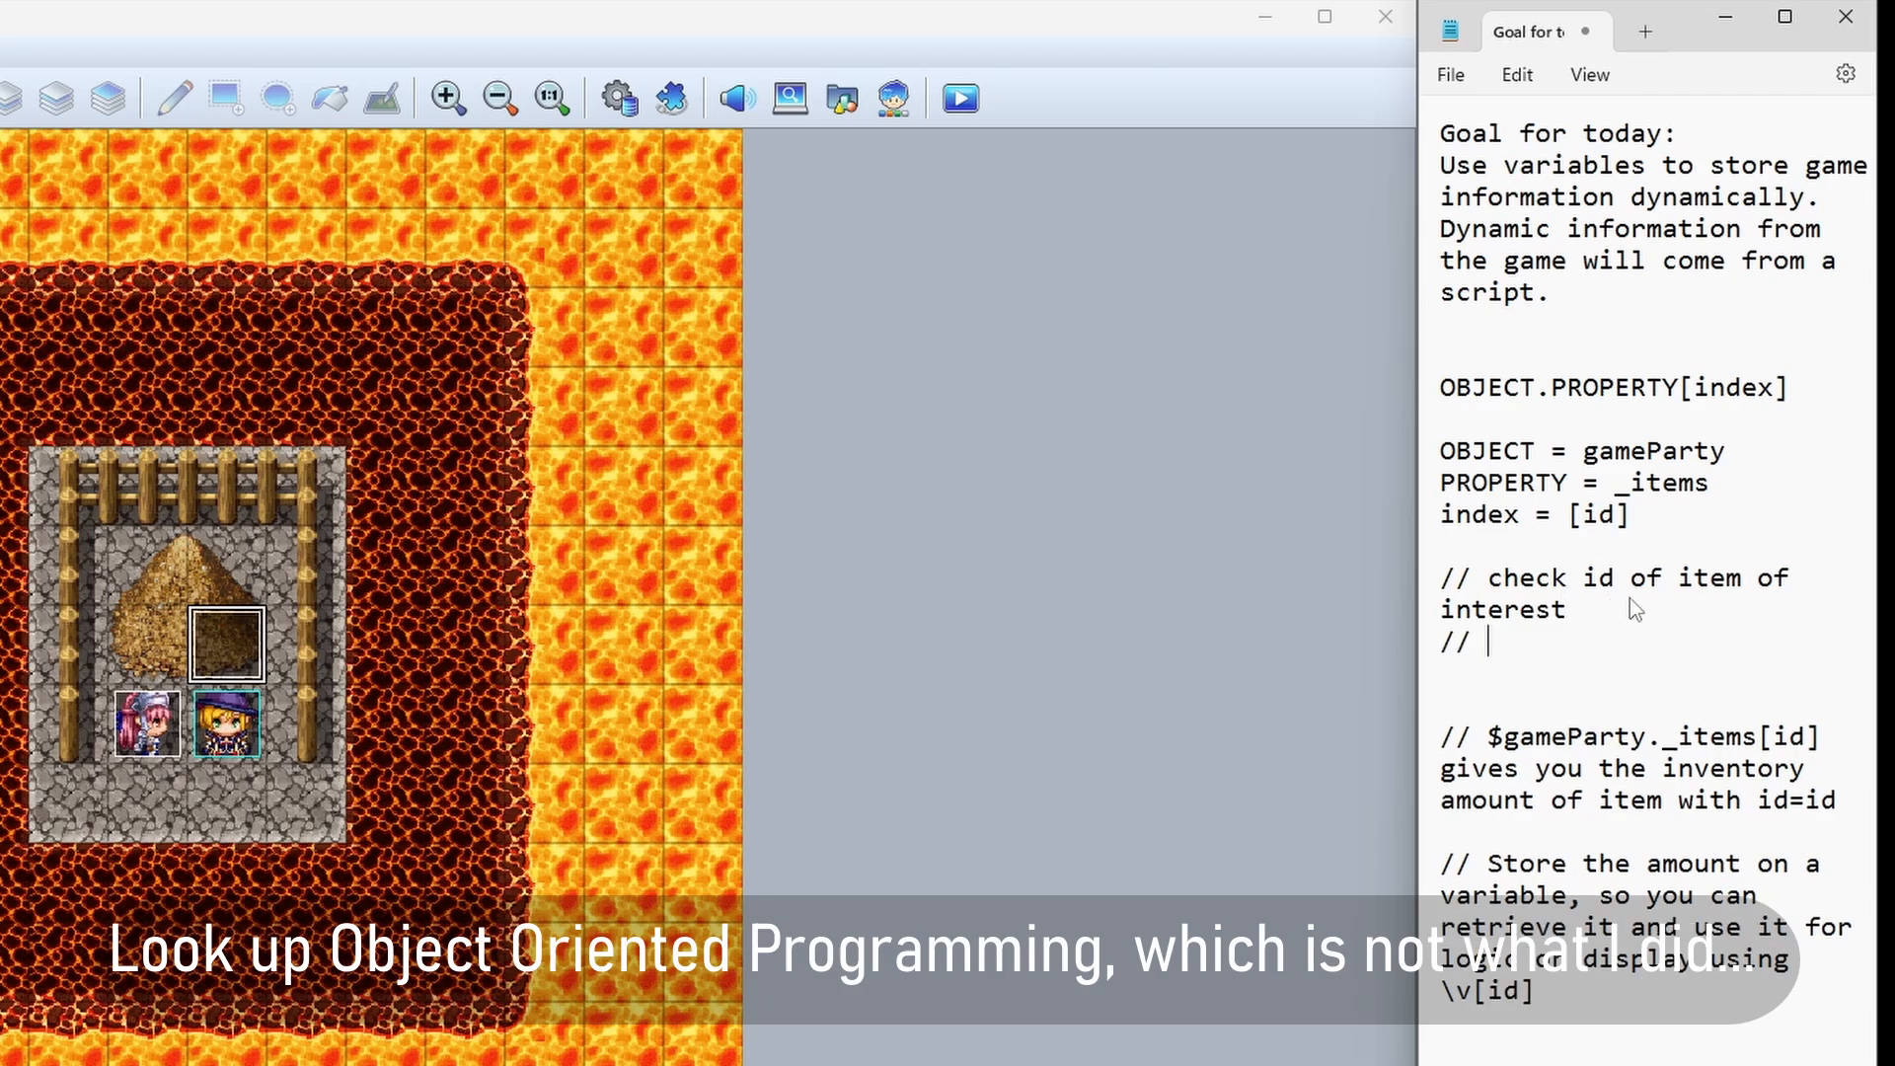
type("id of OTA")
key("BackSpace")
key("BackSpace")
type("AT")
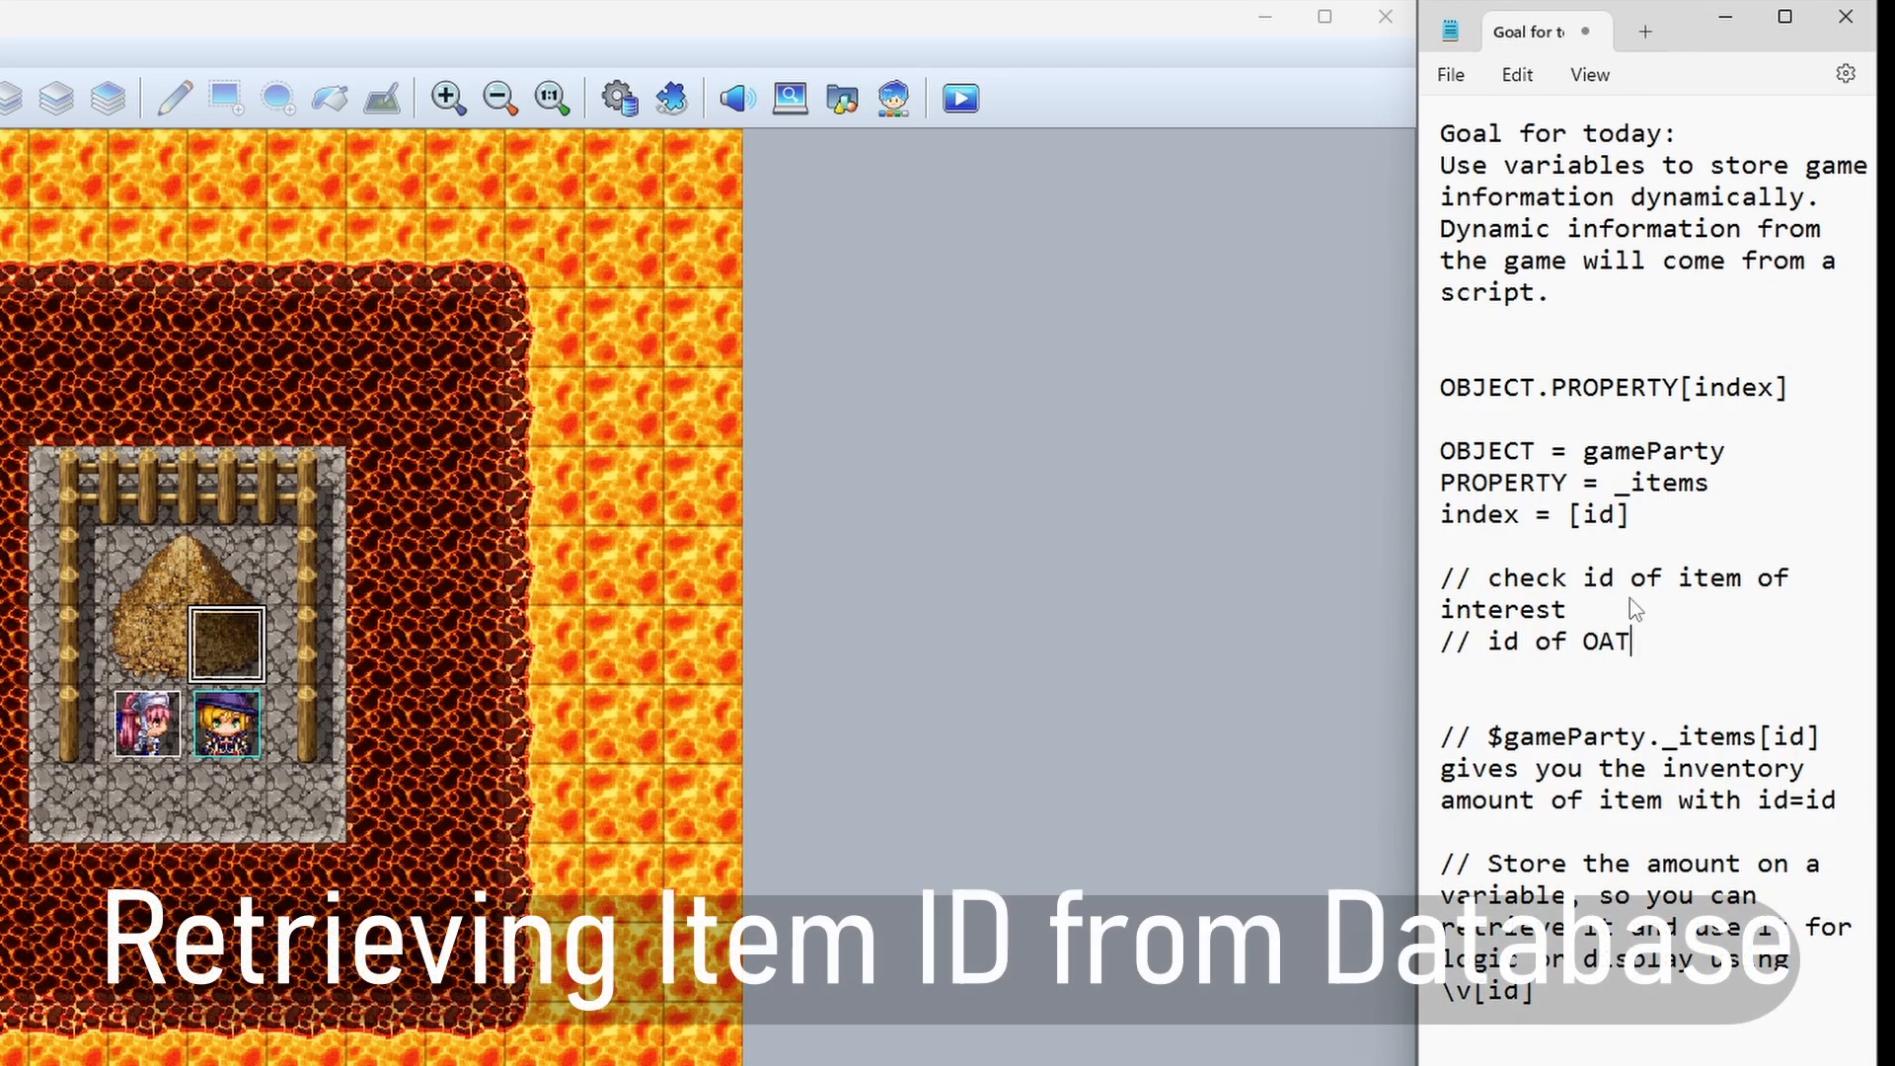
type("S")
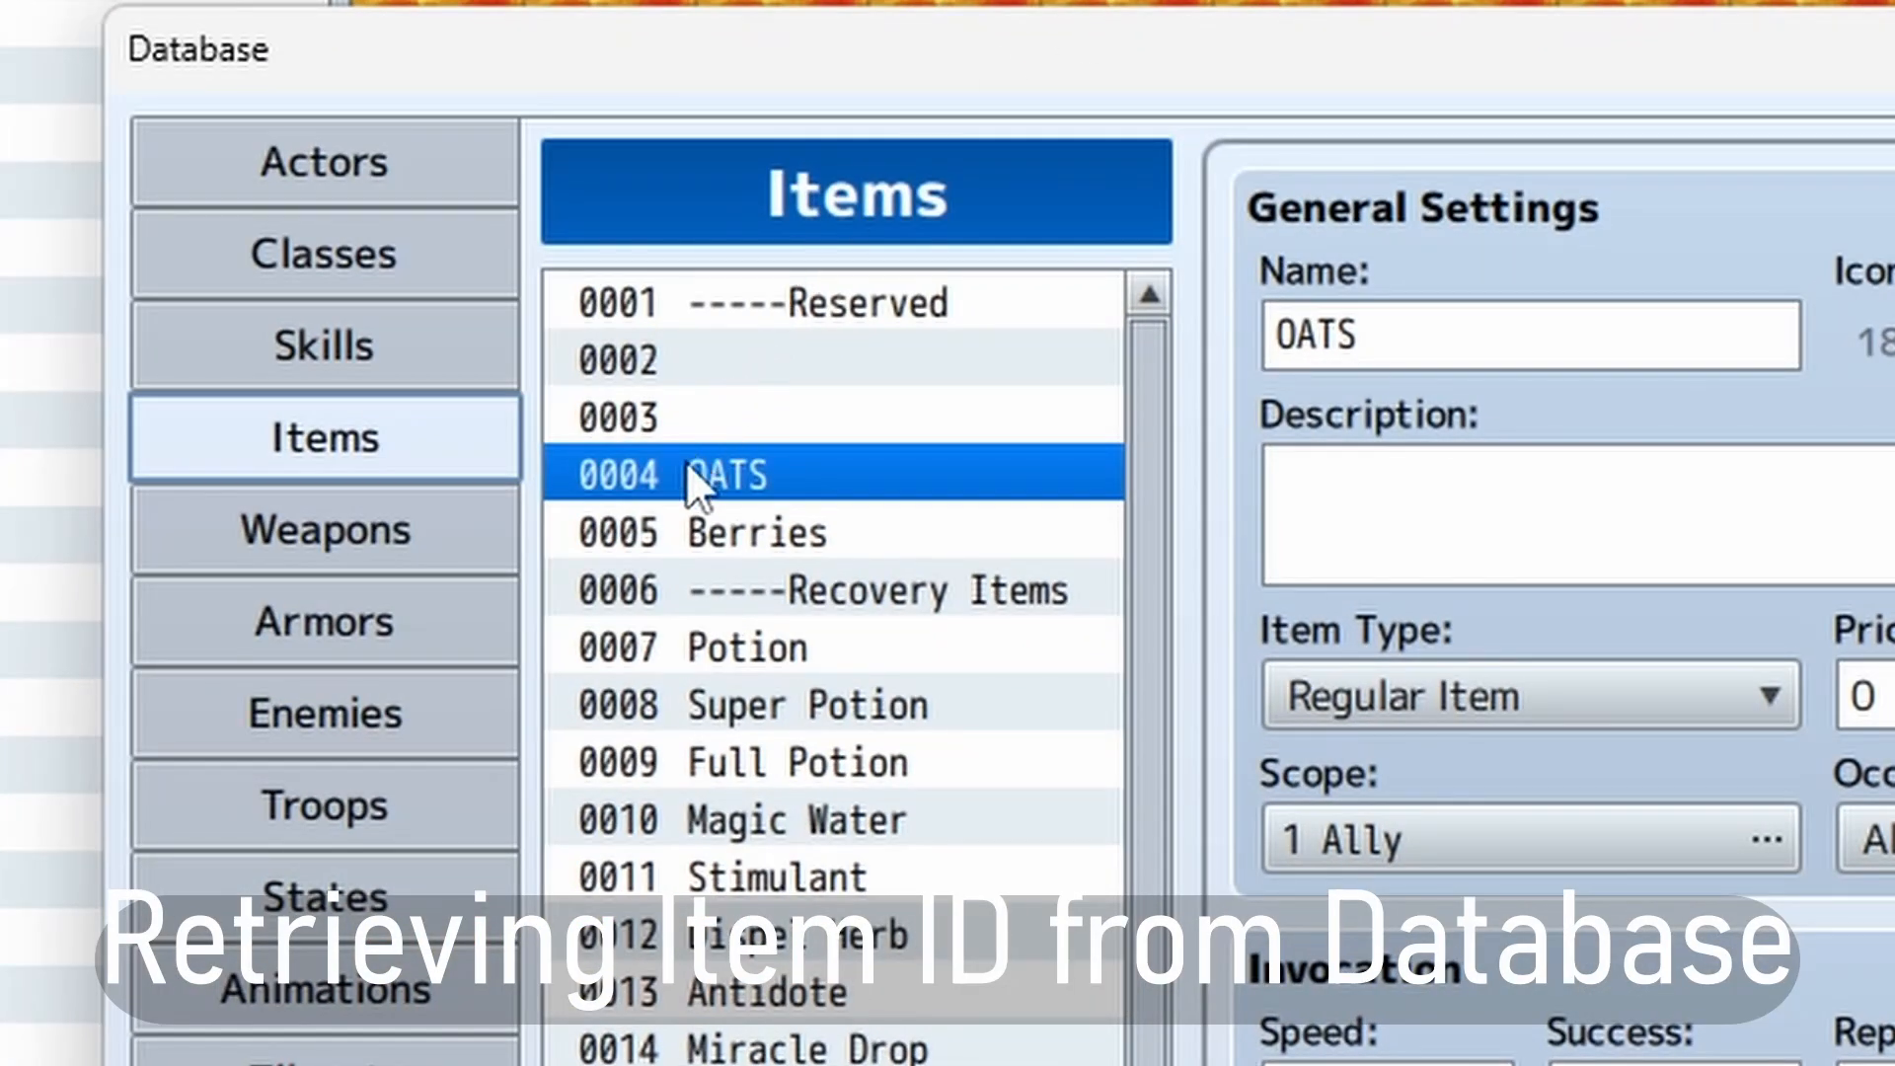
- Look up the ID of OATS in the database's items, and complete the note as "// id of OATS = 4"
left_click(626, 477)
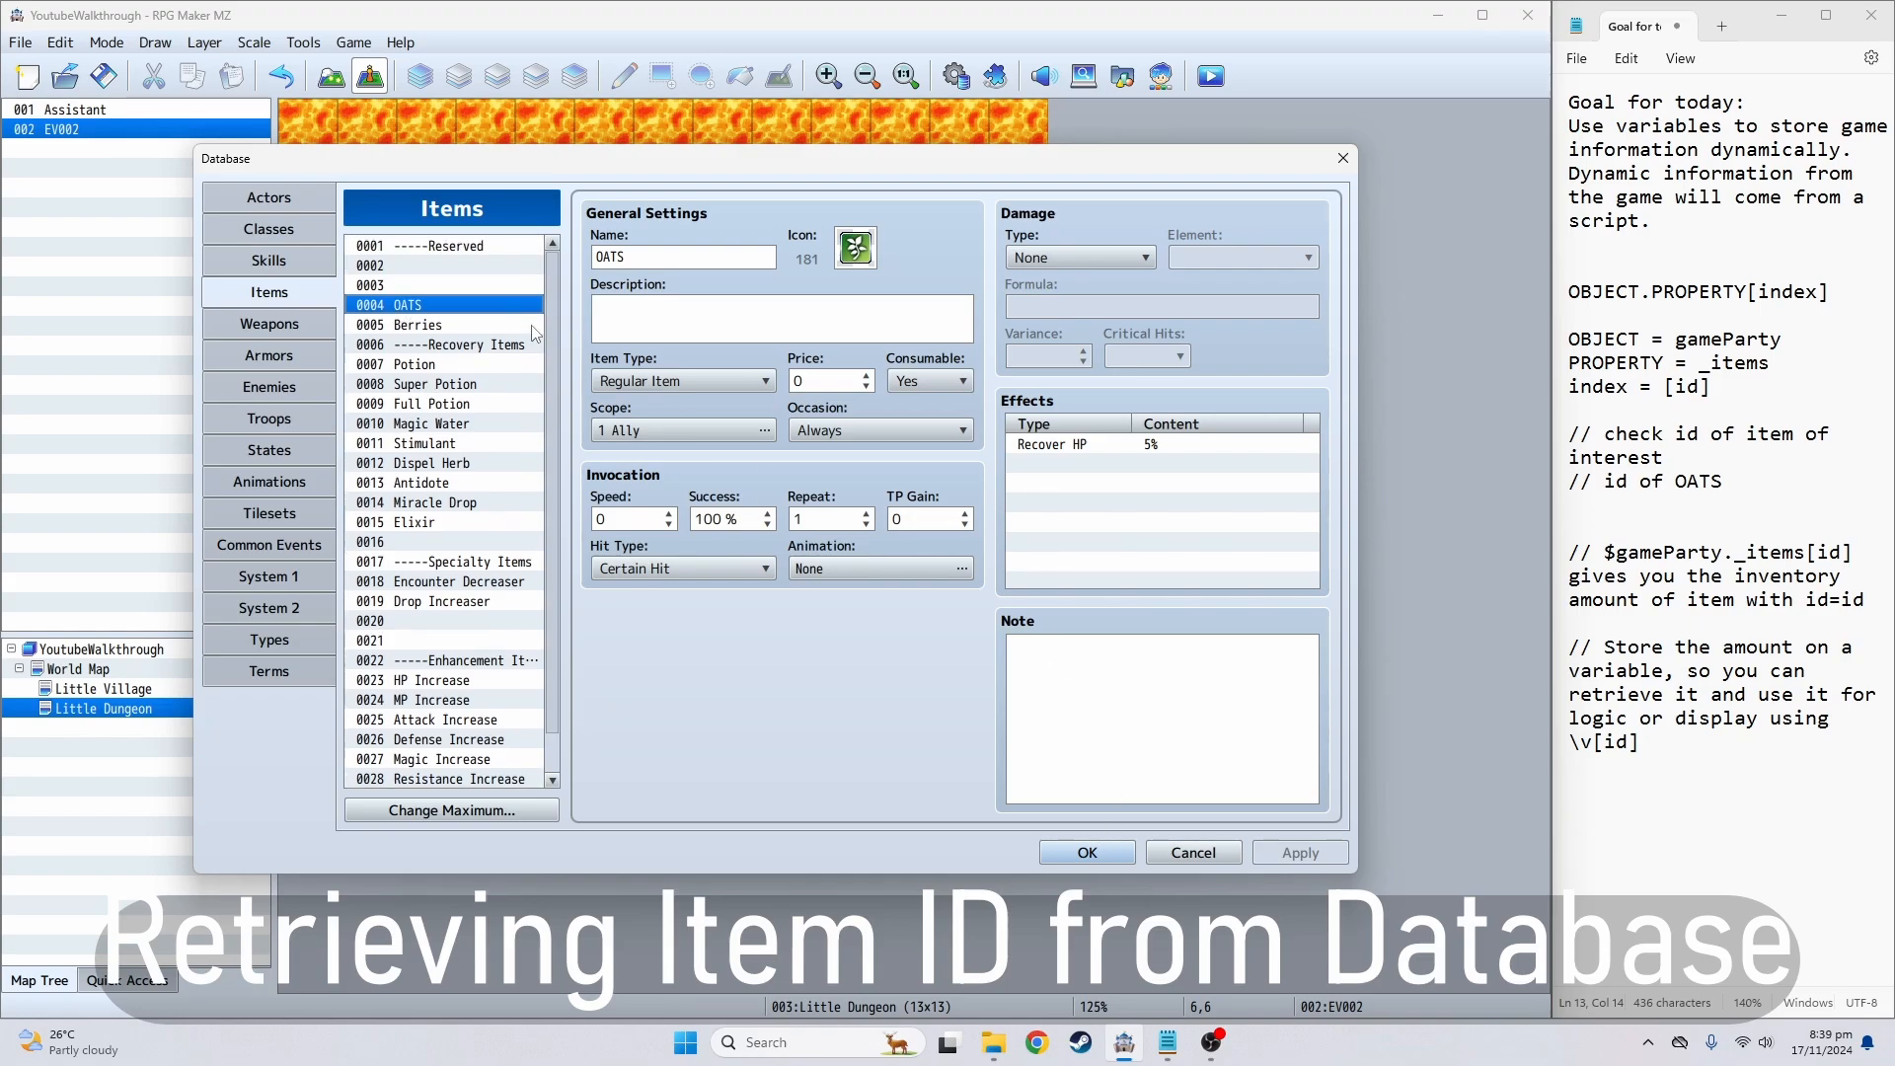
left_click(1049, 857)
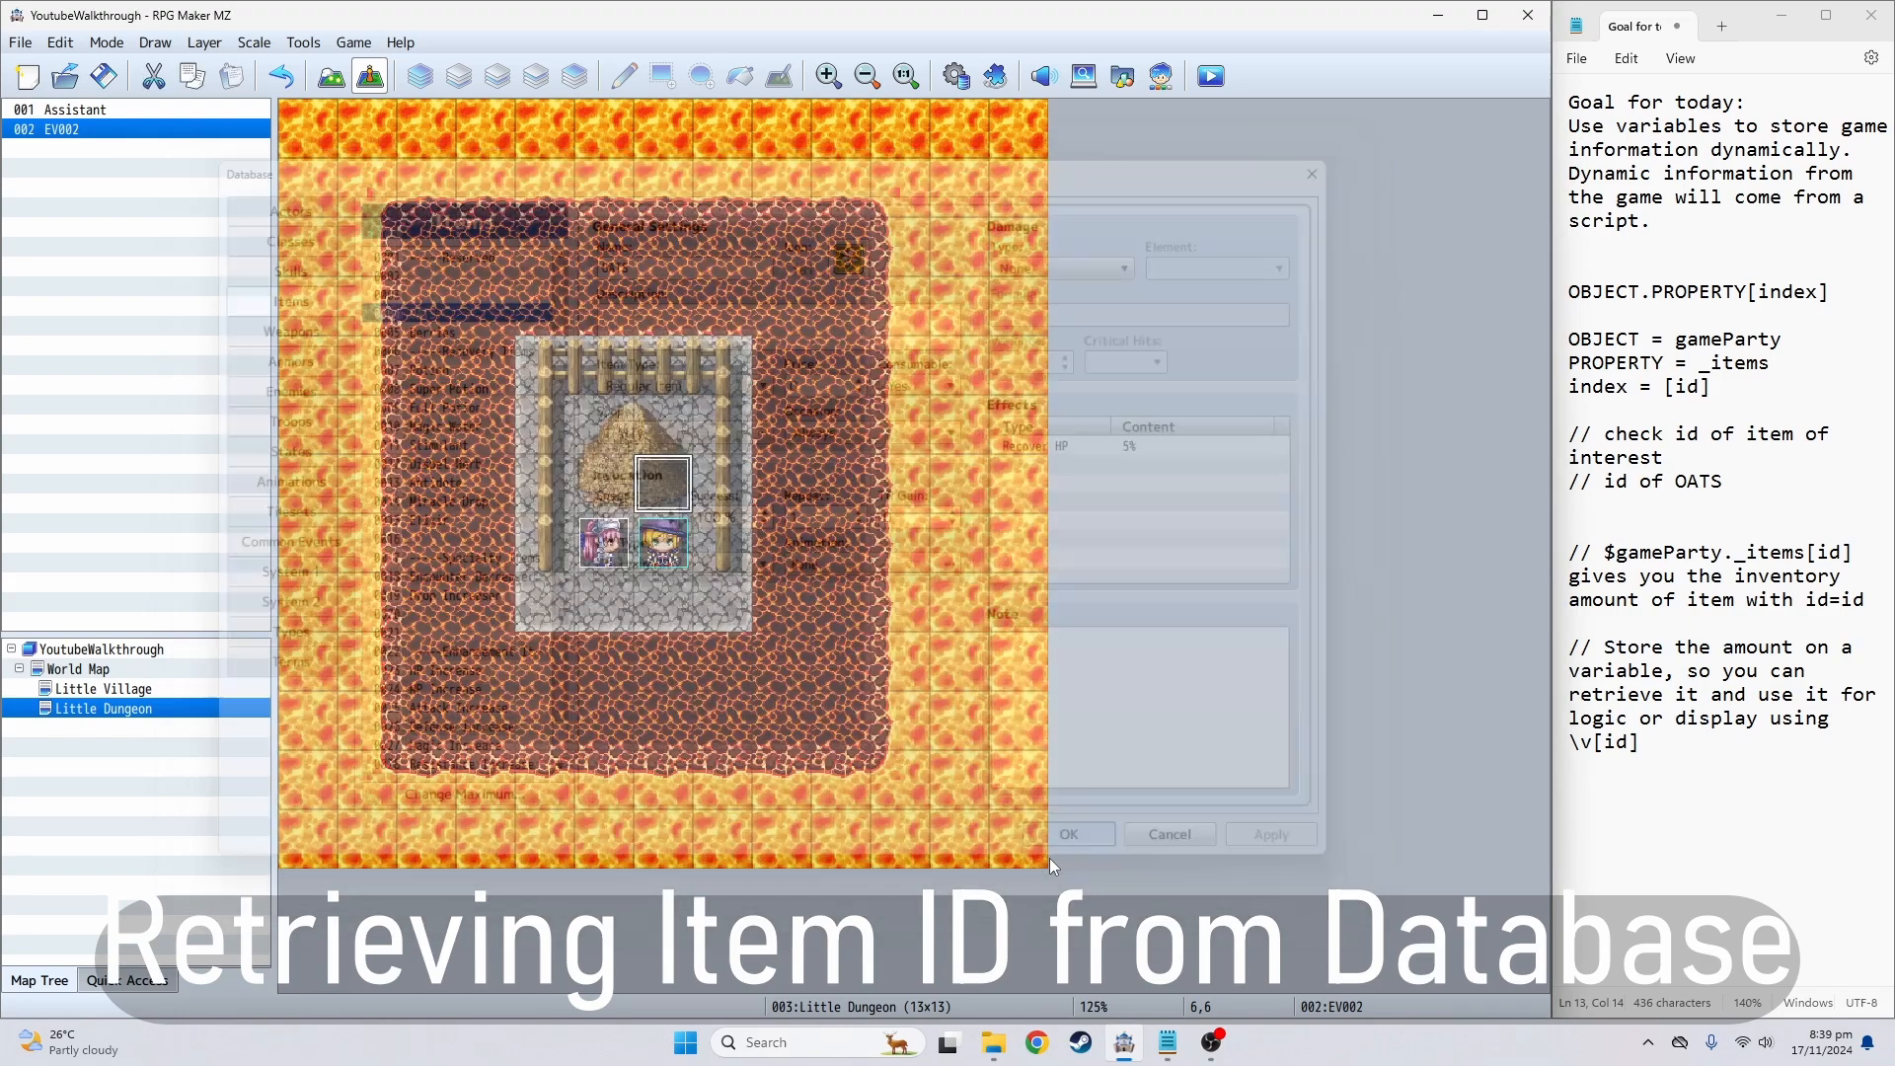
left_click(1722, 483)
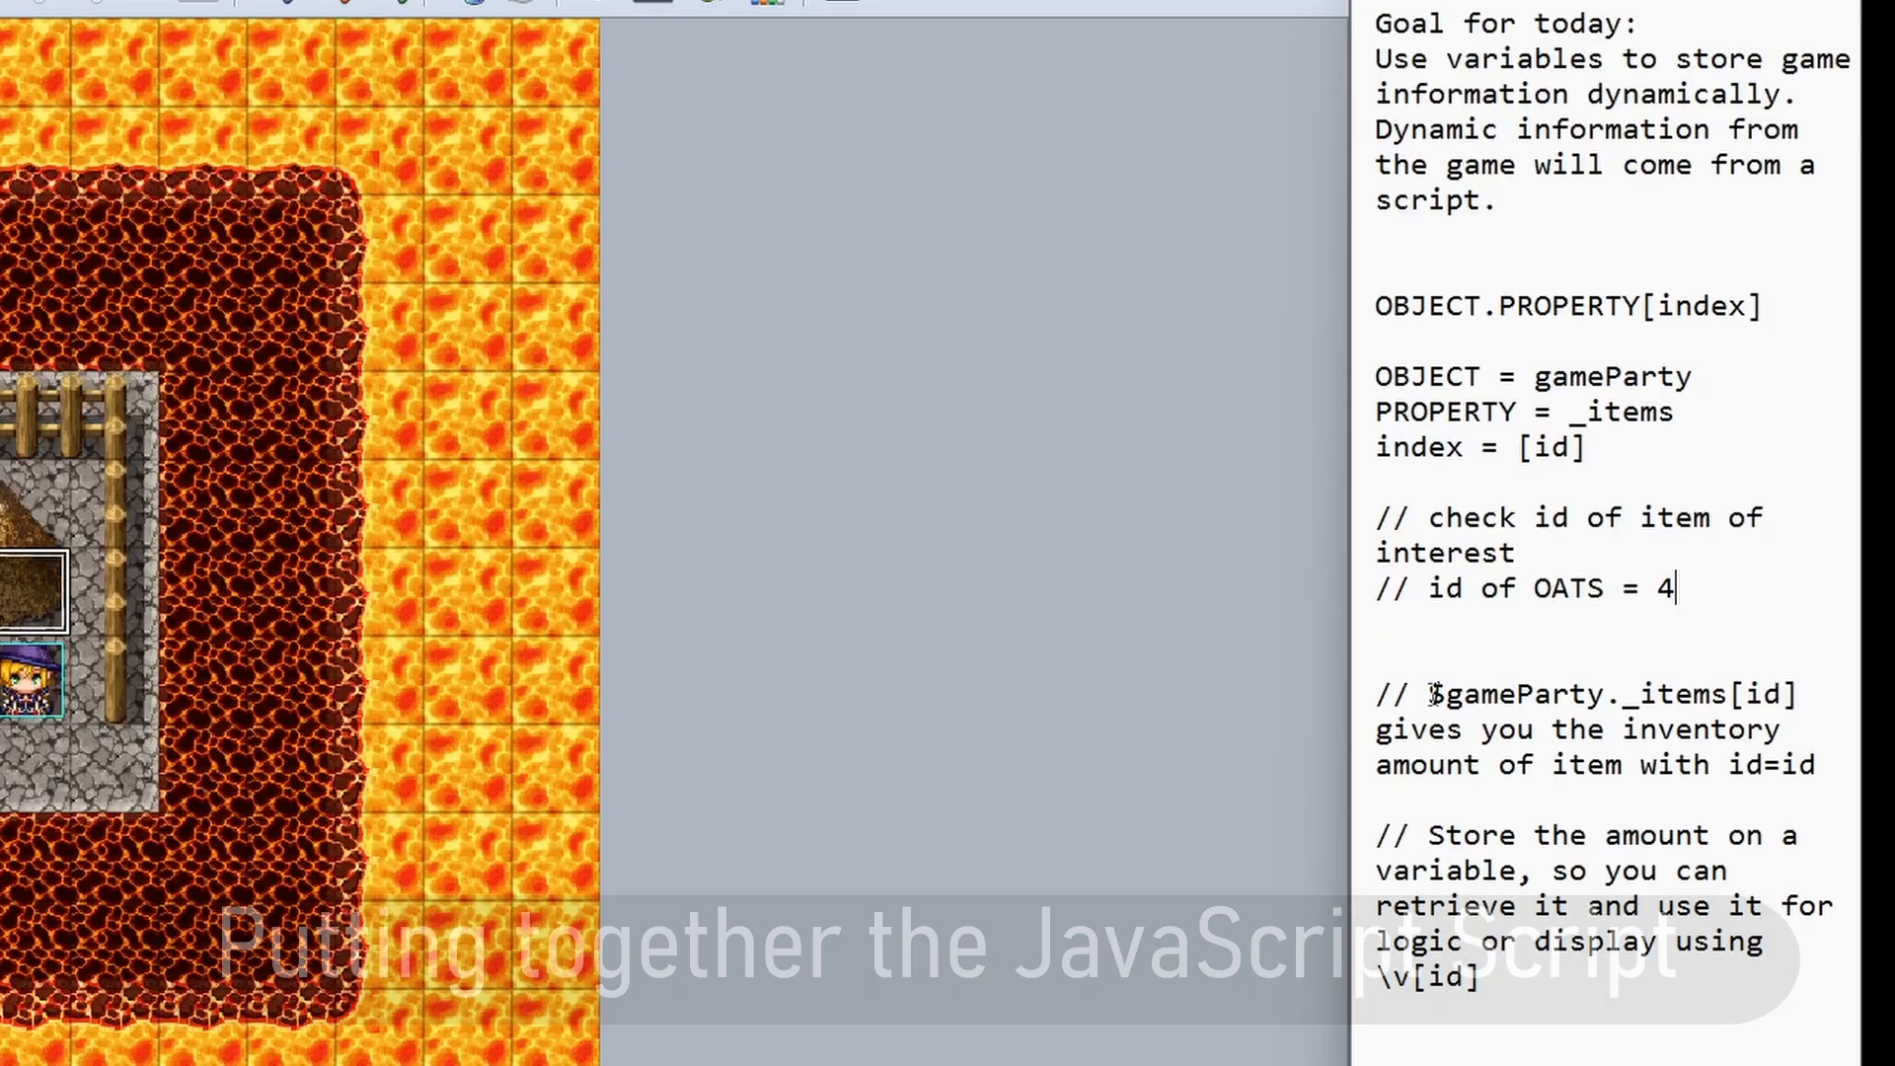
- Examine the $gameParty, _items and [id] parts of the script expression in the notes
left_click_drag(1600, 553, 1719, 556)
left_click_drag(1599, 700, 1610, 697)
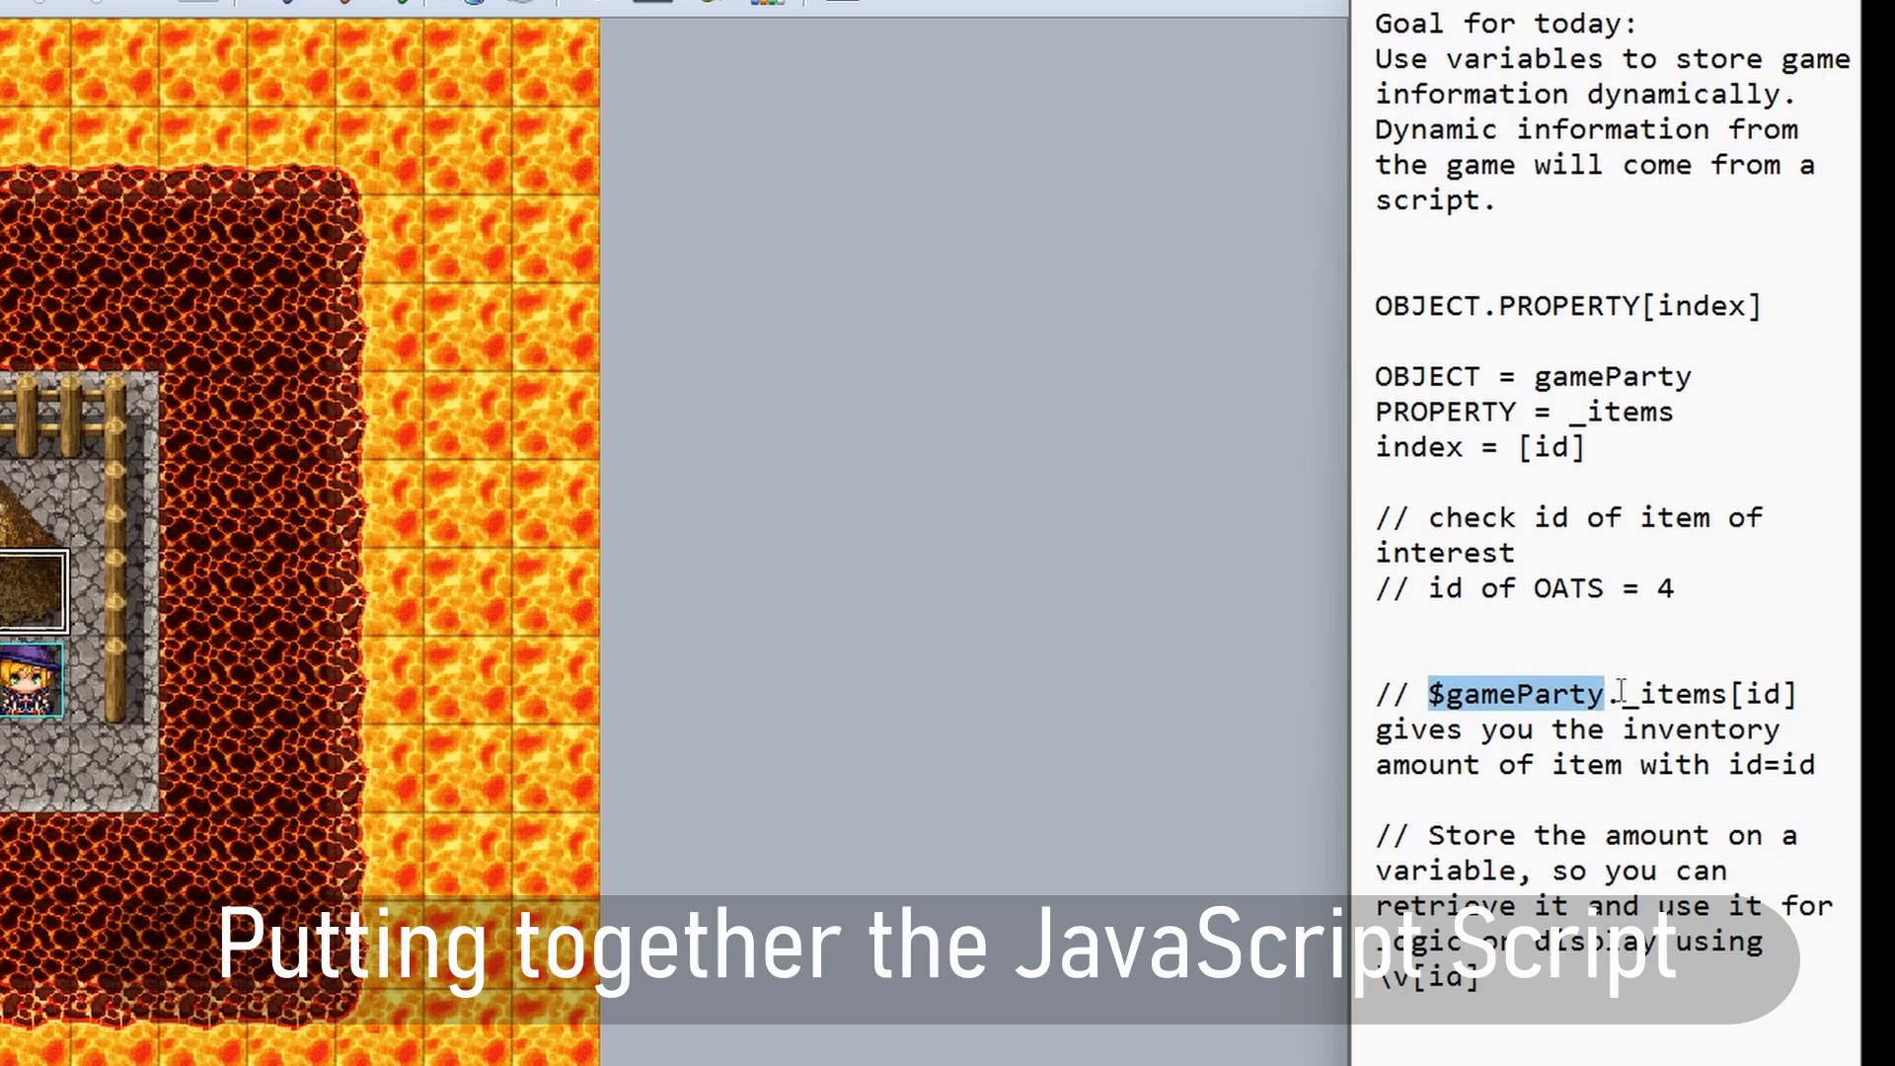
left_click(1623, 695)
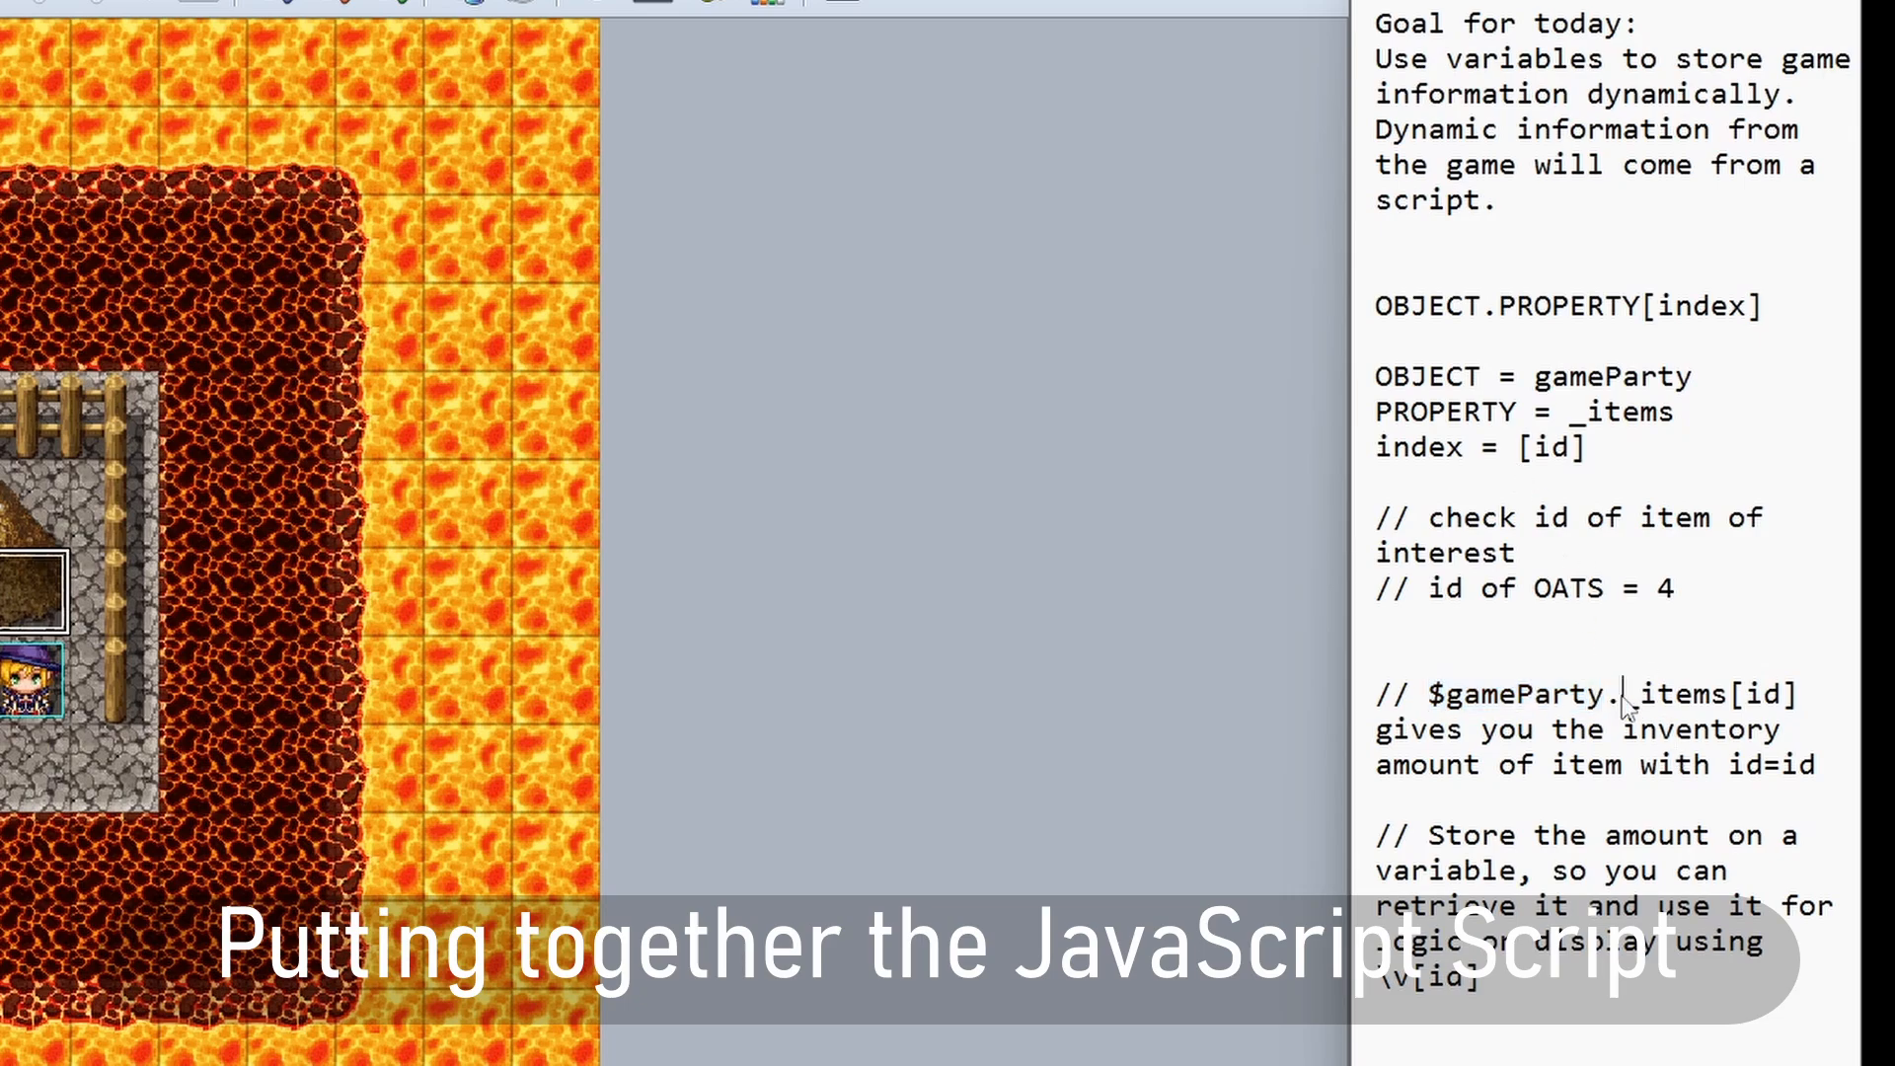
left_click_drag(1623, 697, 1729, 695)
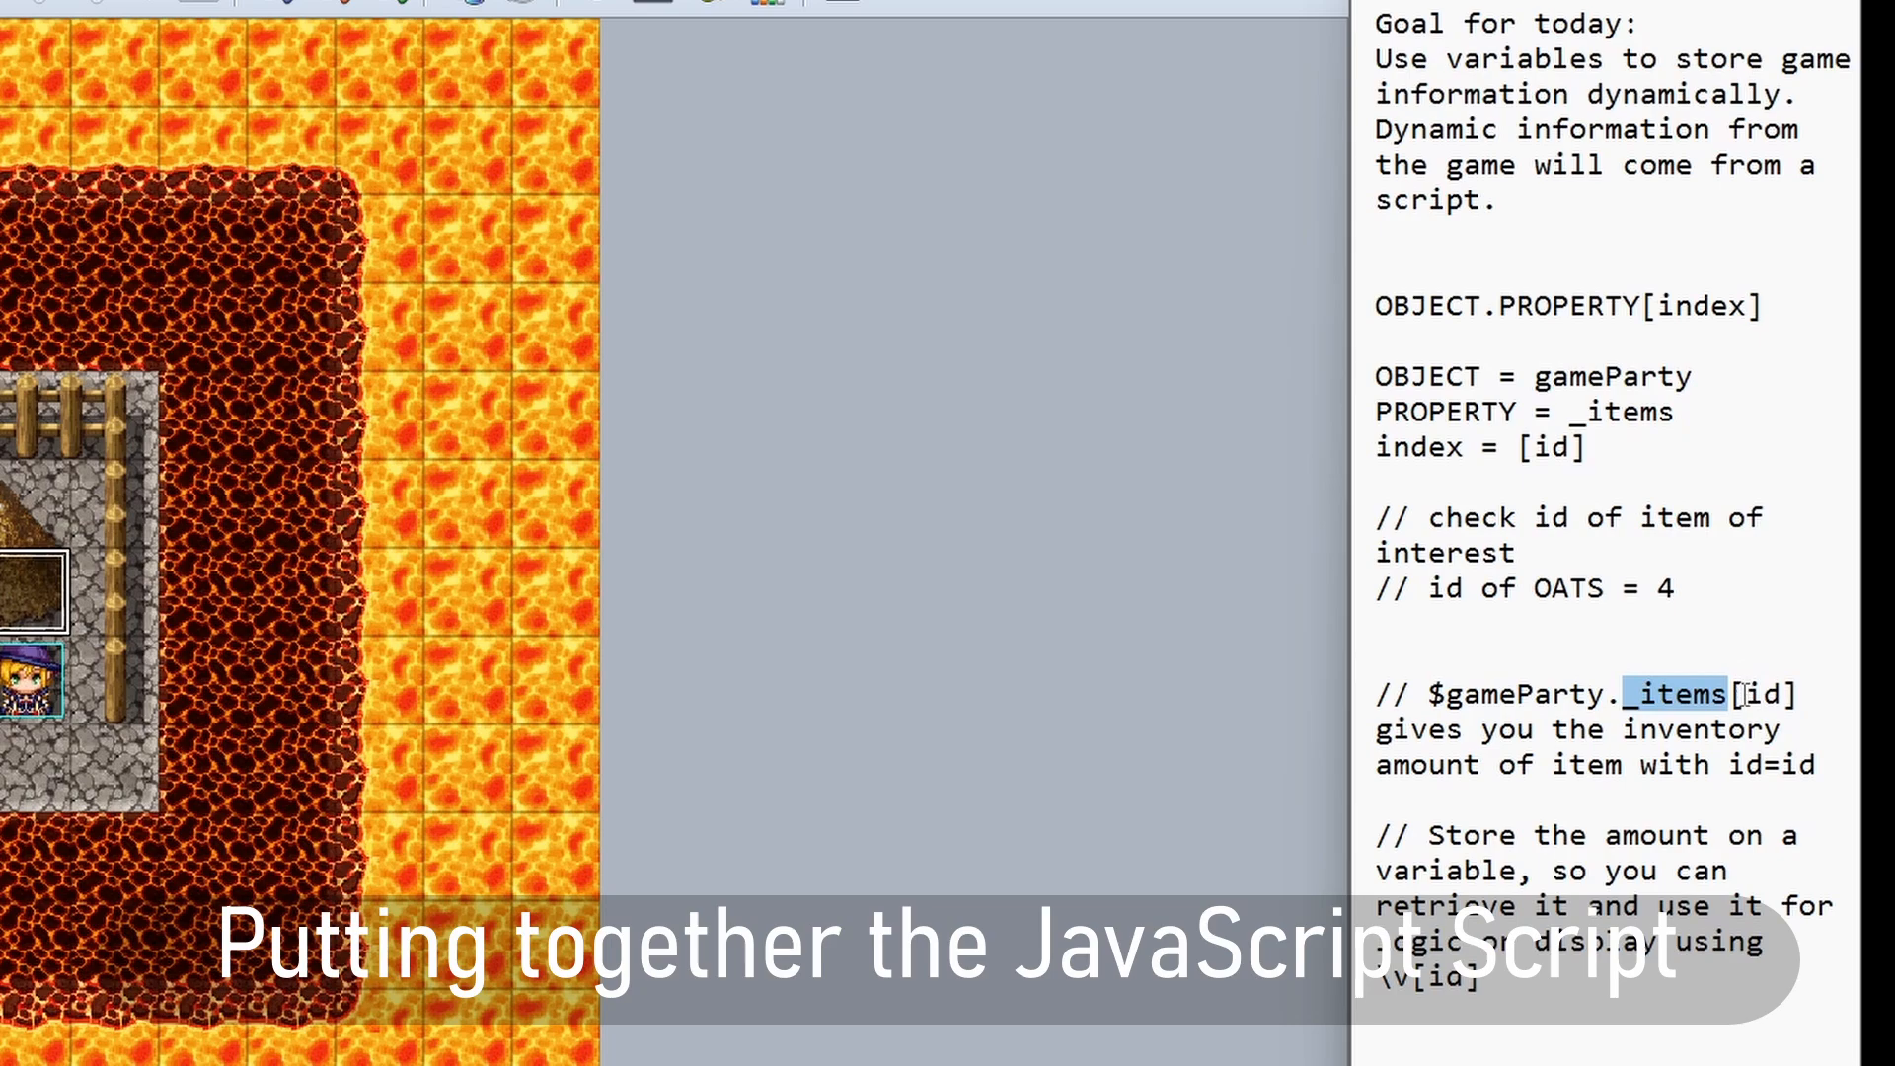
left_click_drag(1798, 694, 1734, 697)
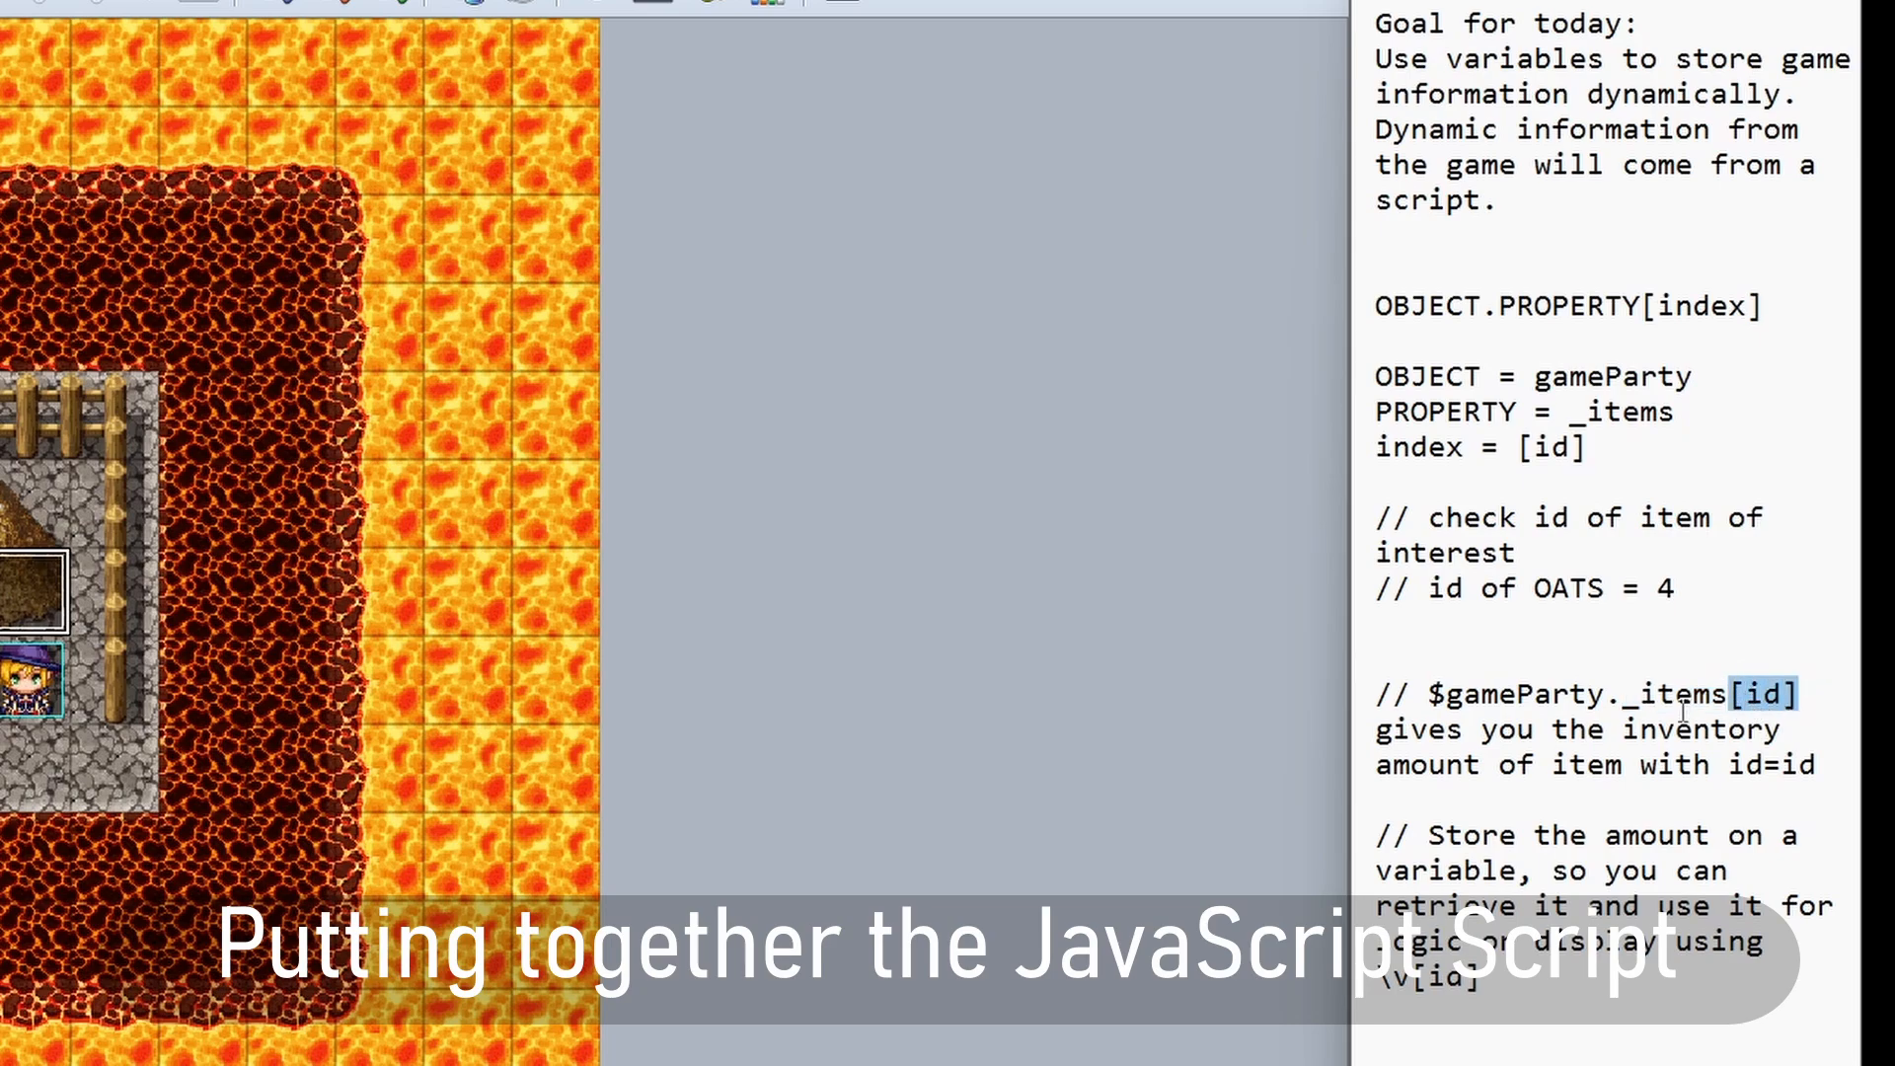
left_click(1754, 701)
- Add the script line "$gameParty._items[4]" below the note about the inventory amount, and select that line
left_click(1812, 760)
key("Return")
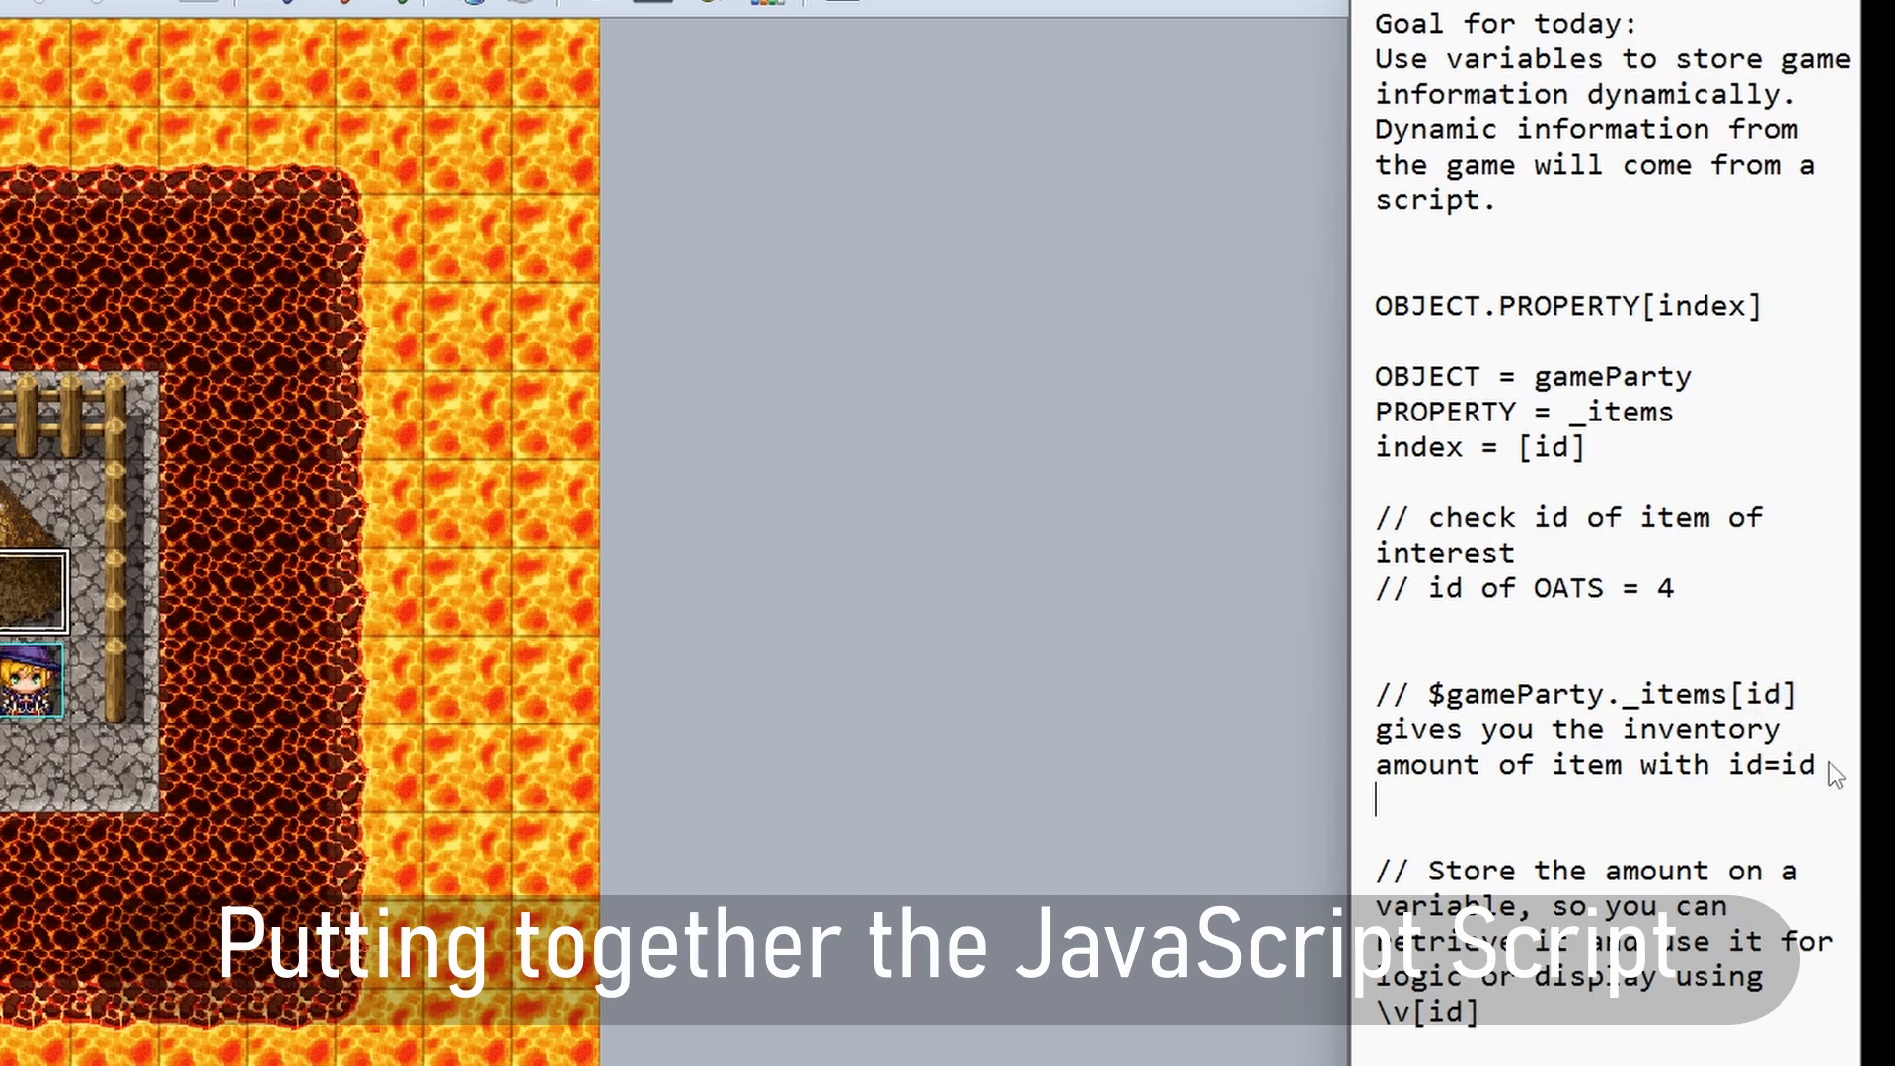
type("$gamePar")
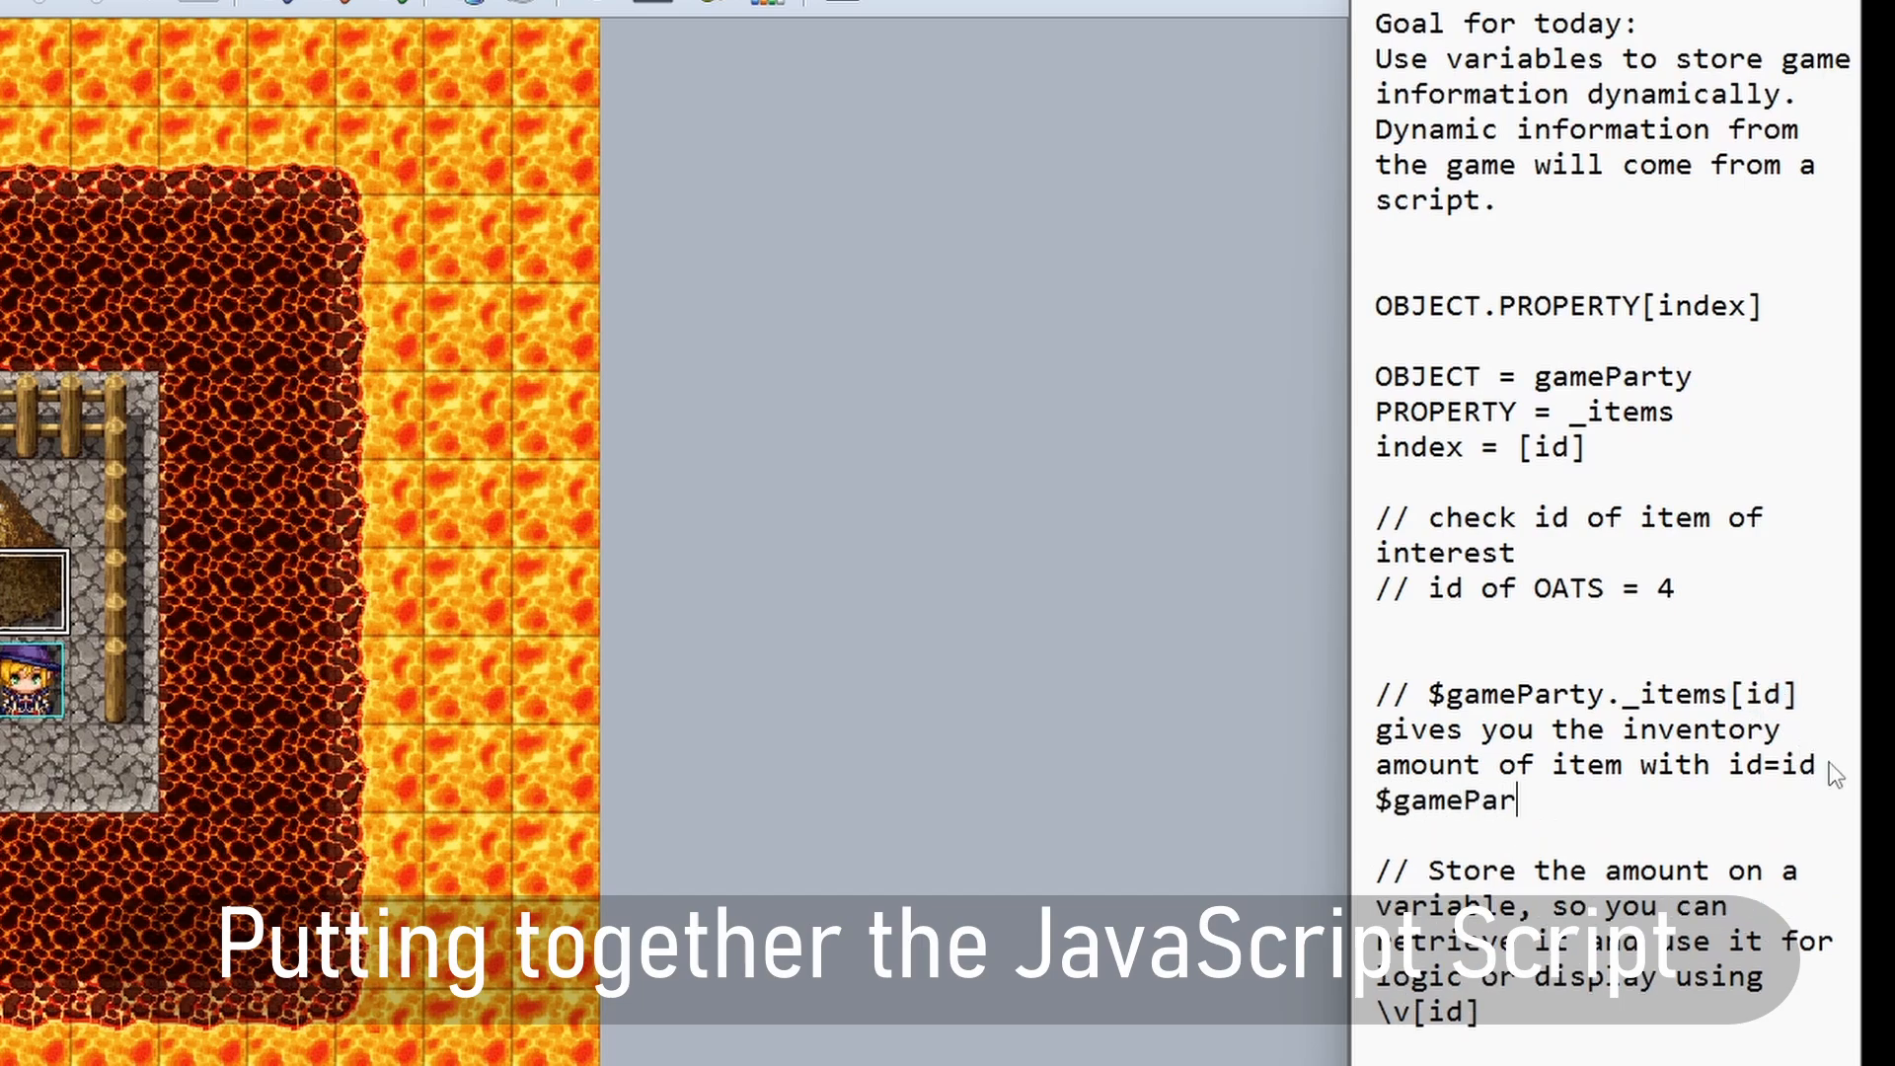
type("ty._items[4")
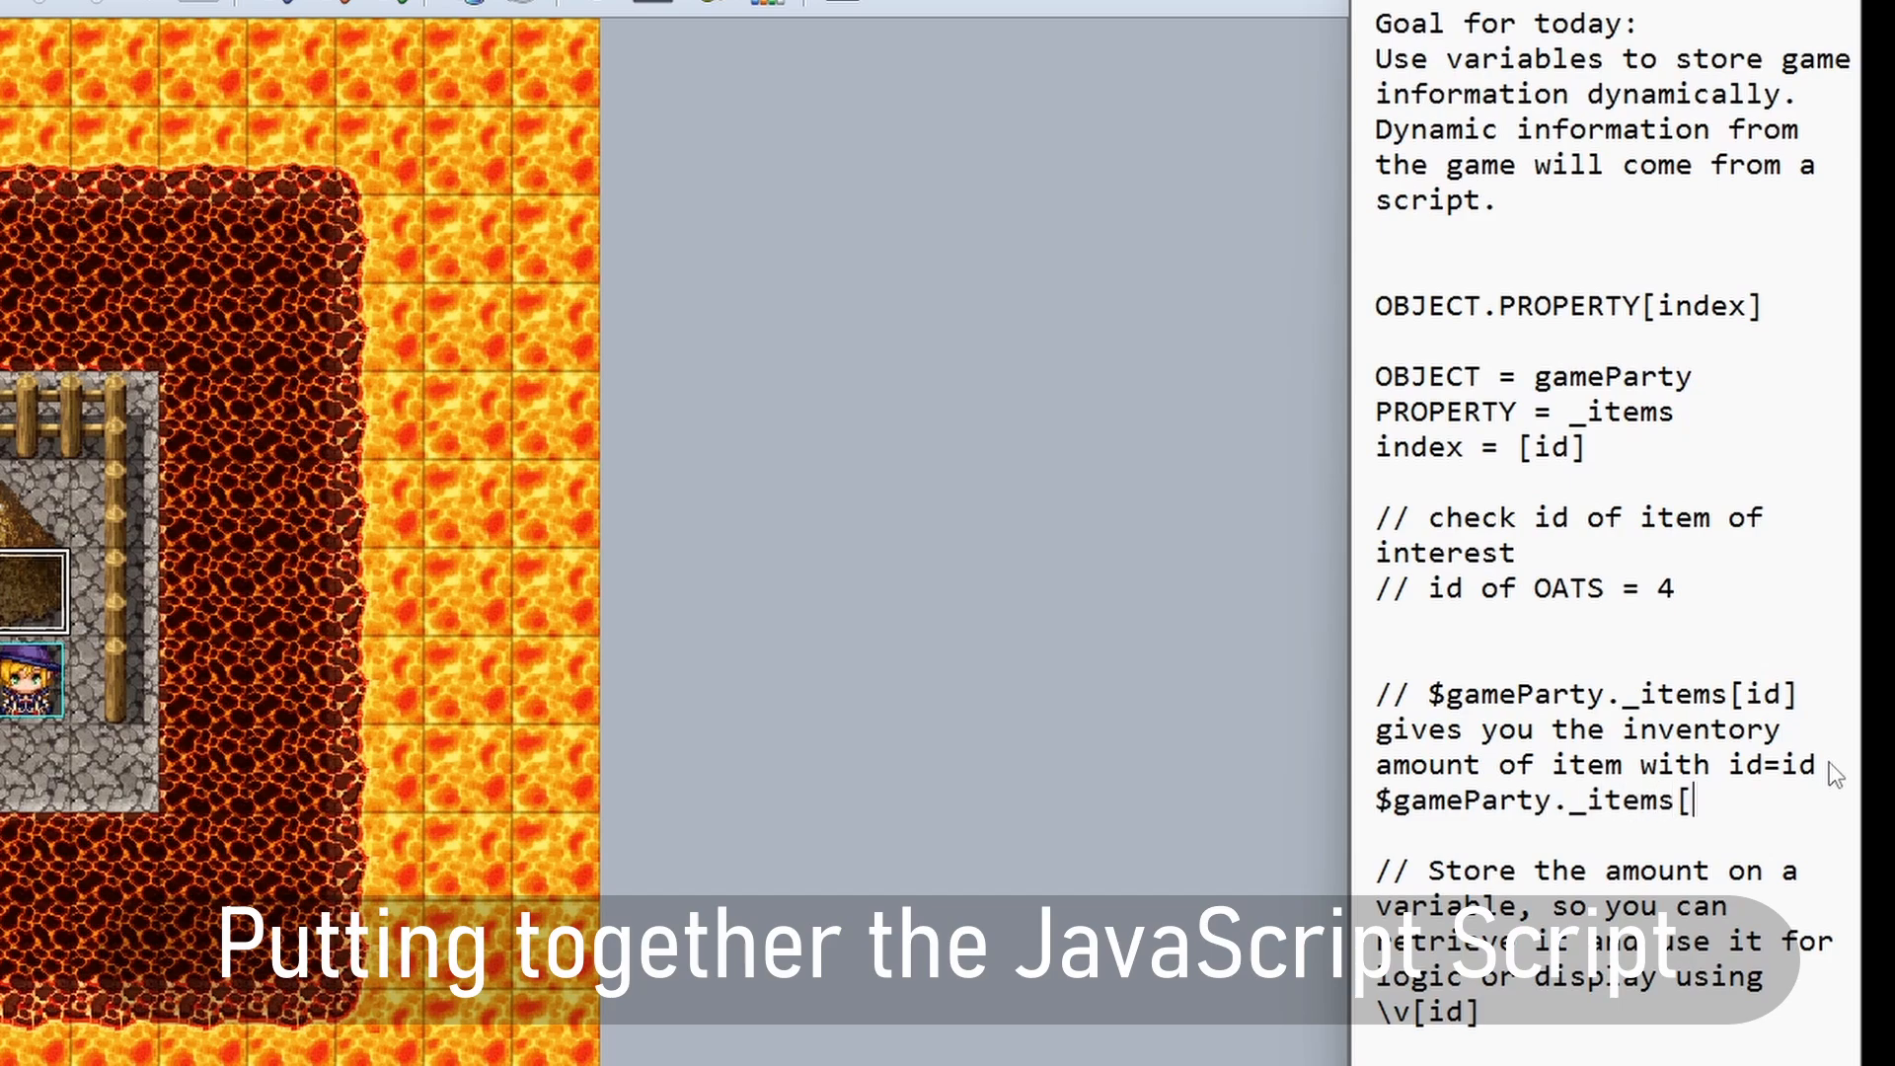
type("]")
left_click_drag(1692, 595, 1383, 610)
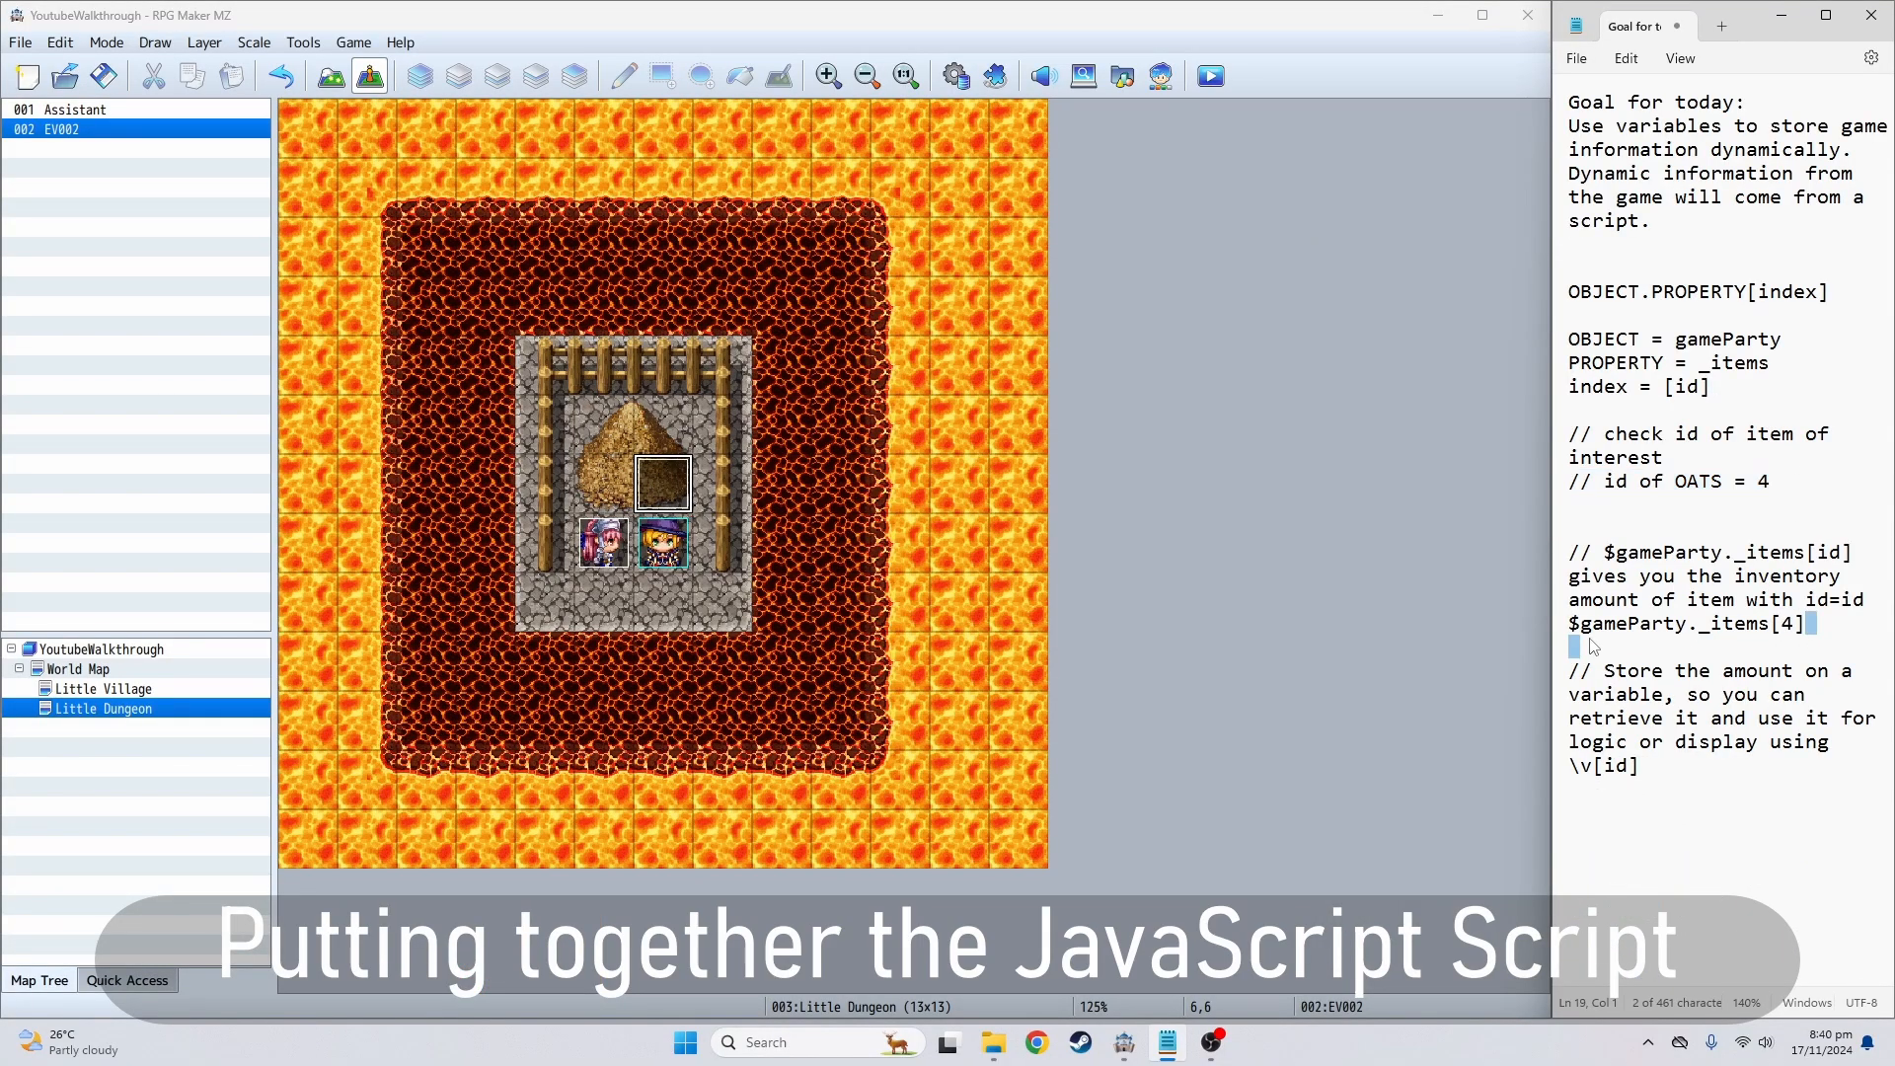
left_click_drag(1571, 624, 1806, 623)
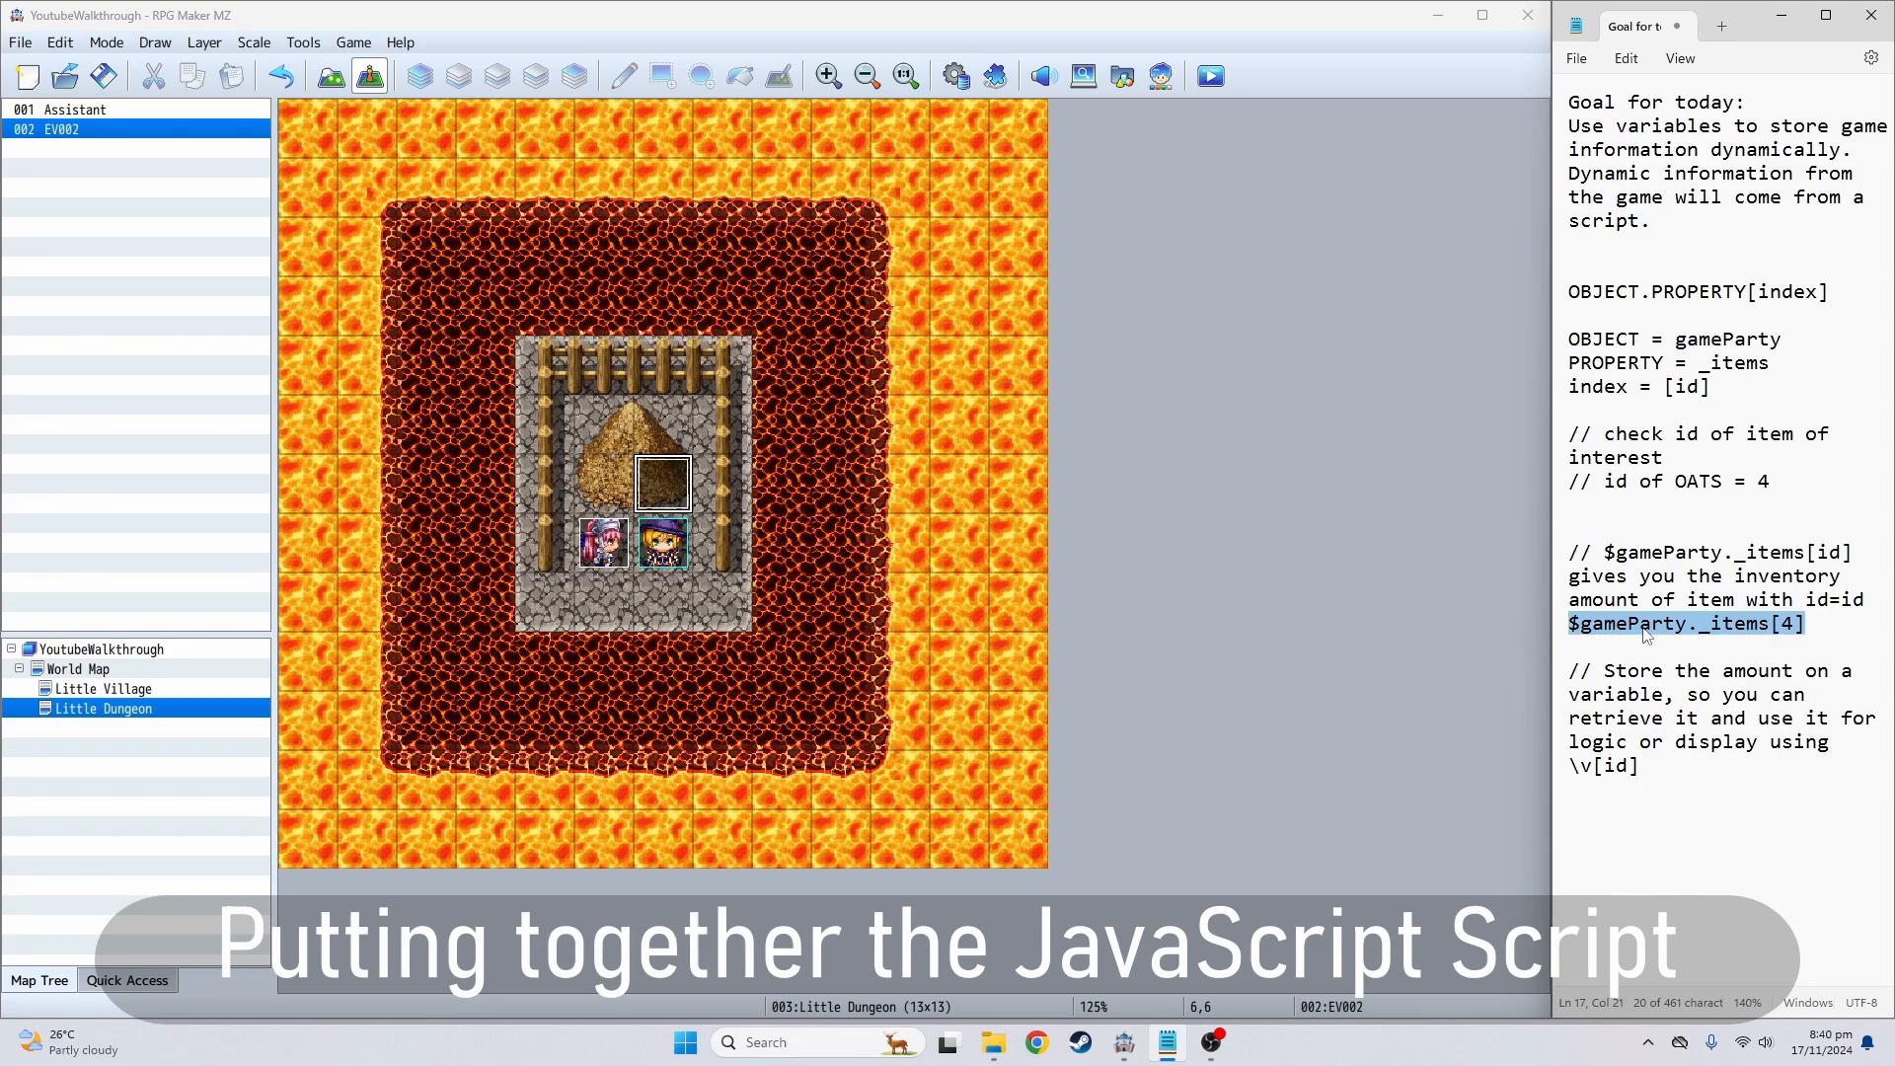
left_click_drag(1808, 623, 1573, 632)
- Add a Control Variables command after the text in the Assistant event, and name variable 0003 "OATSfound"
double_click(620, 553)
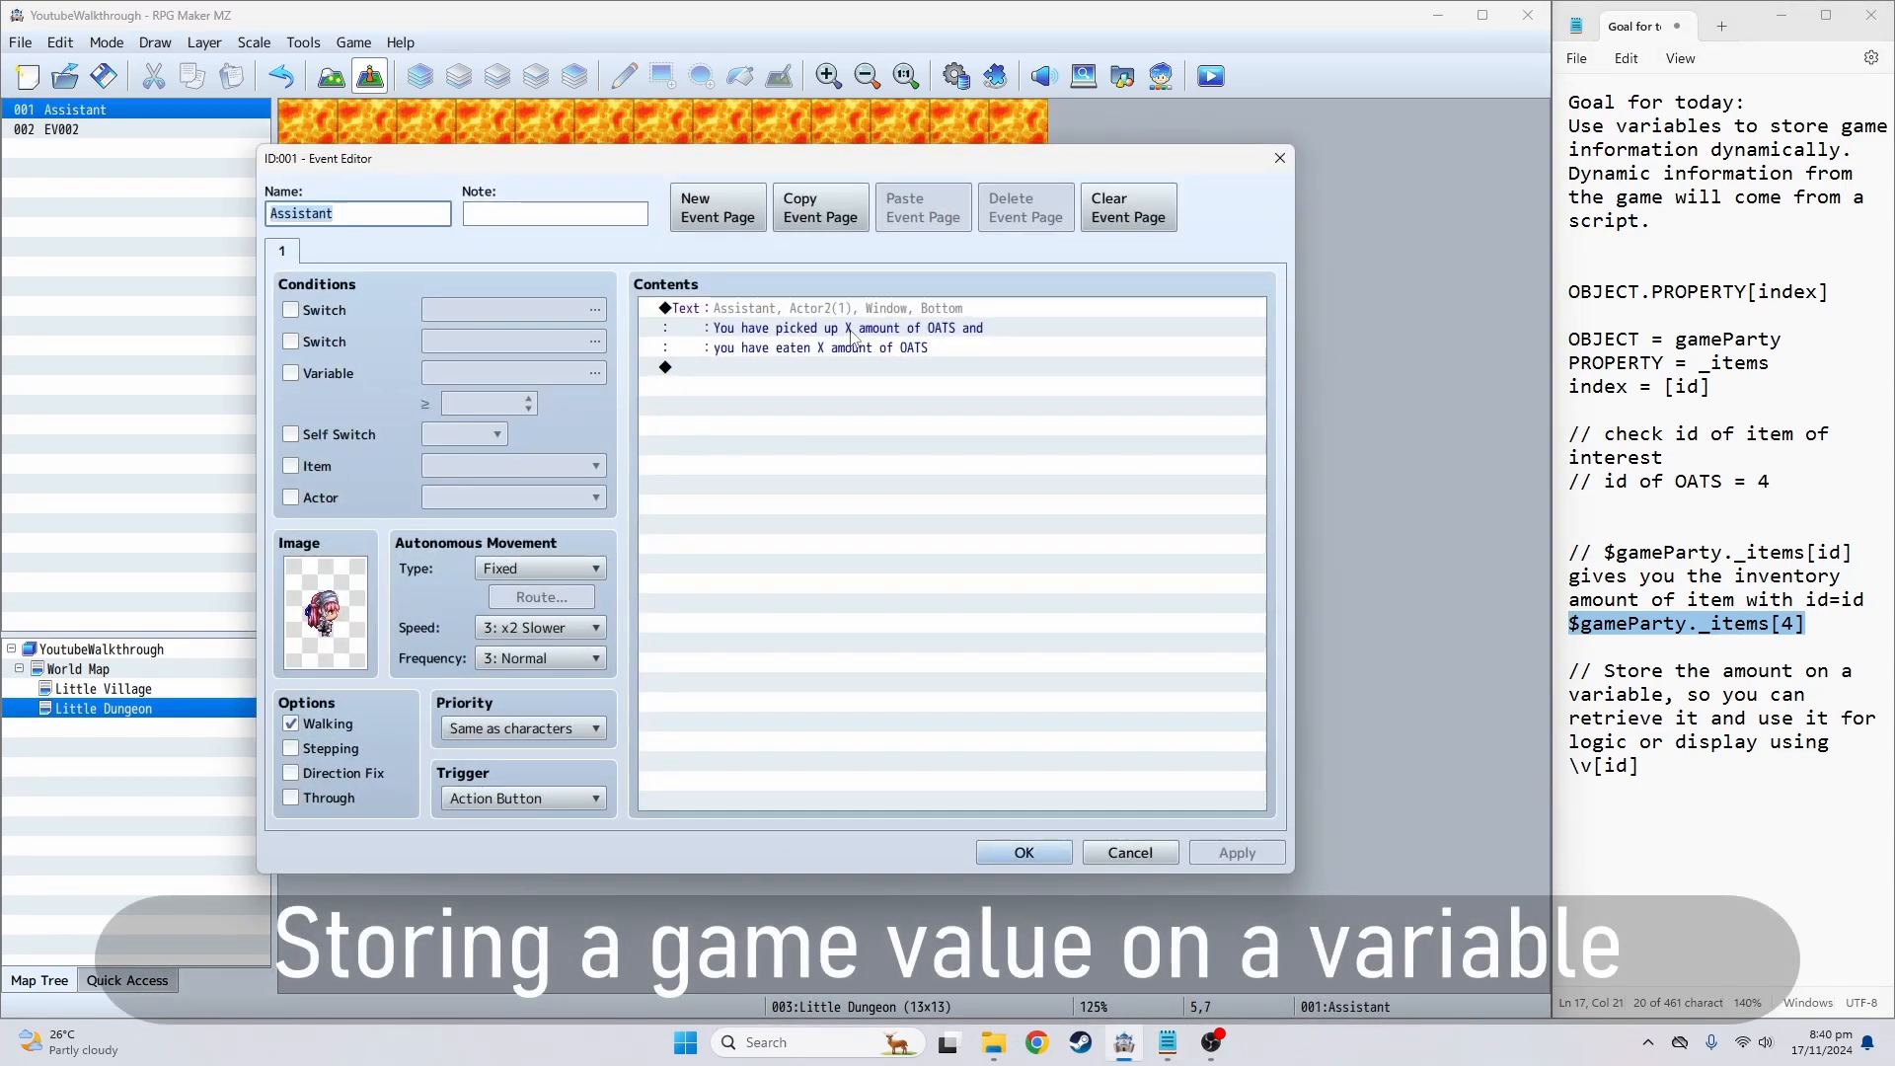
double_click(709, 367)
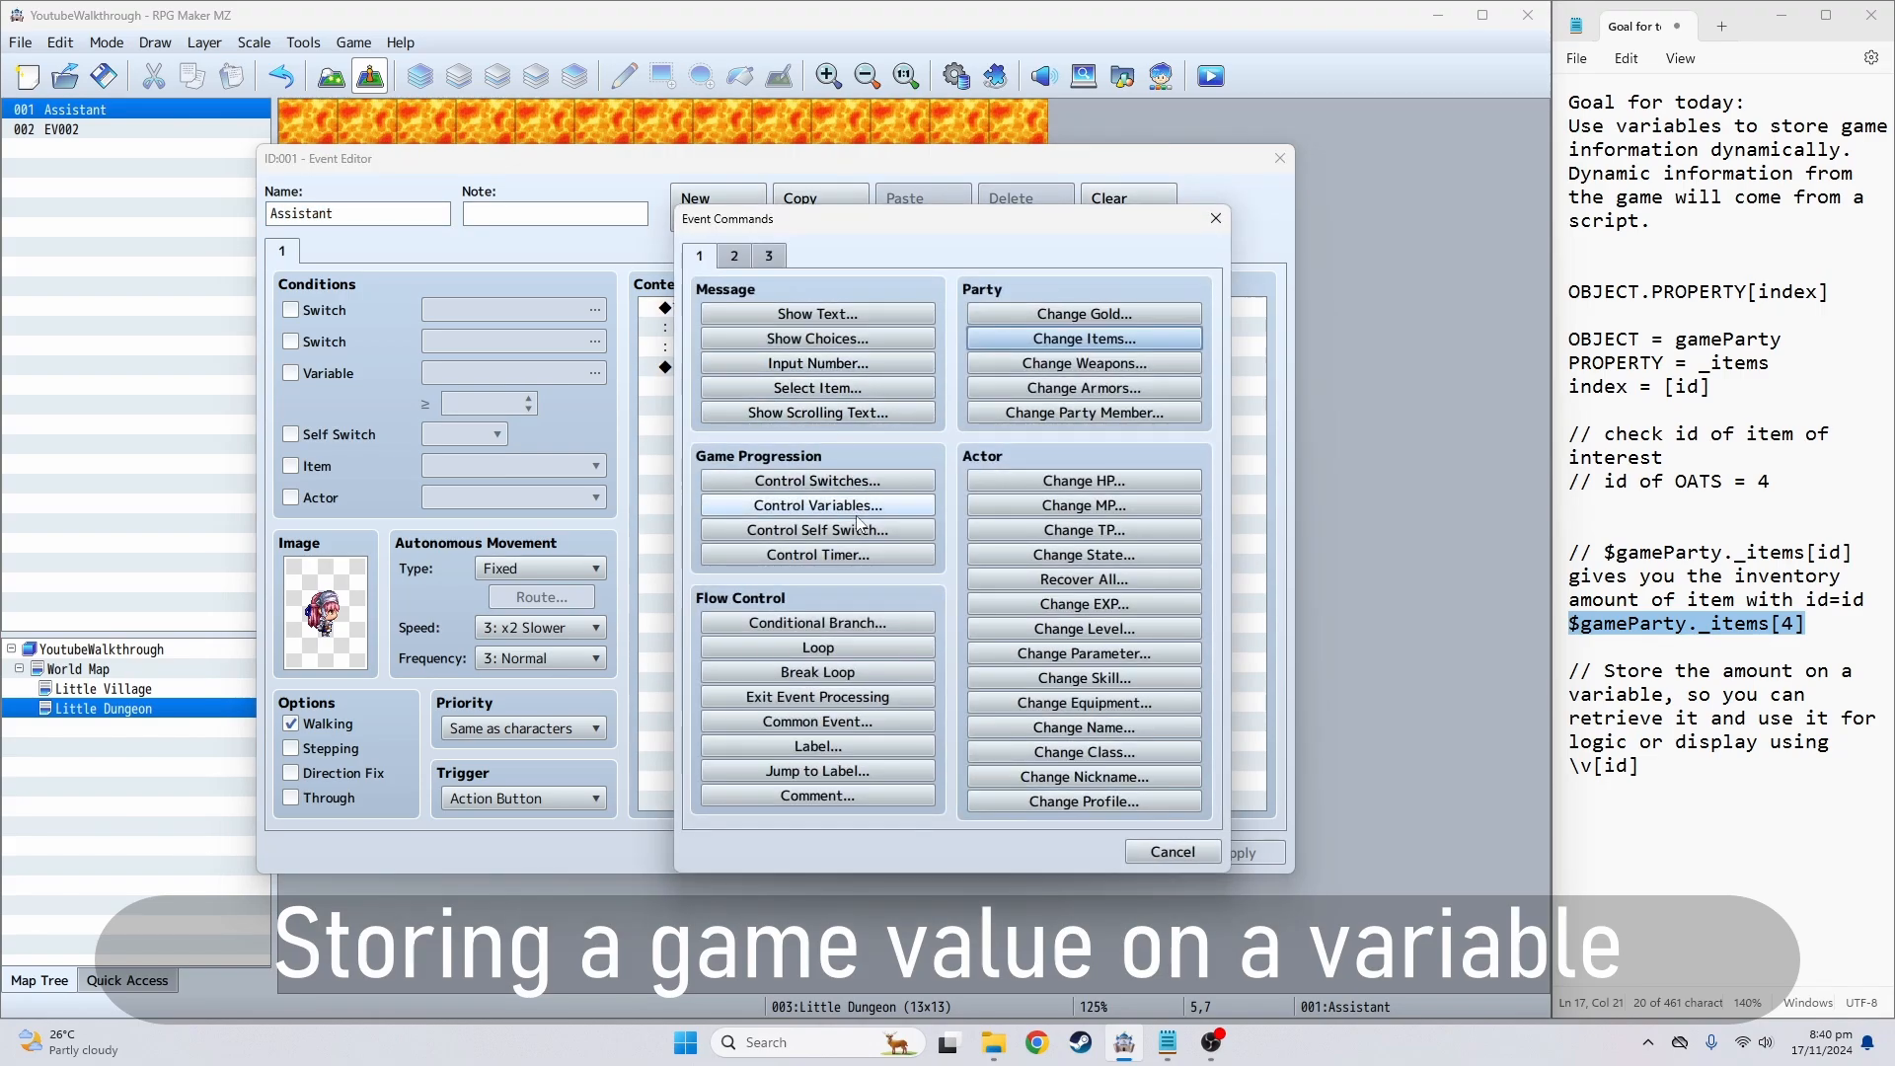
left_click(872, 505)
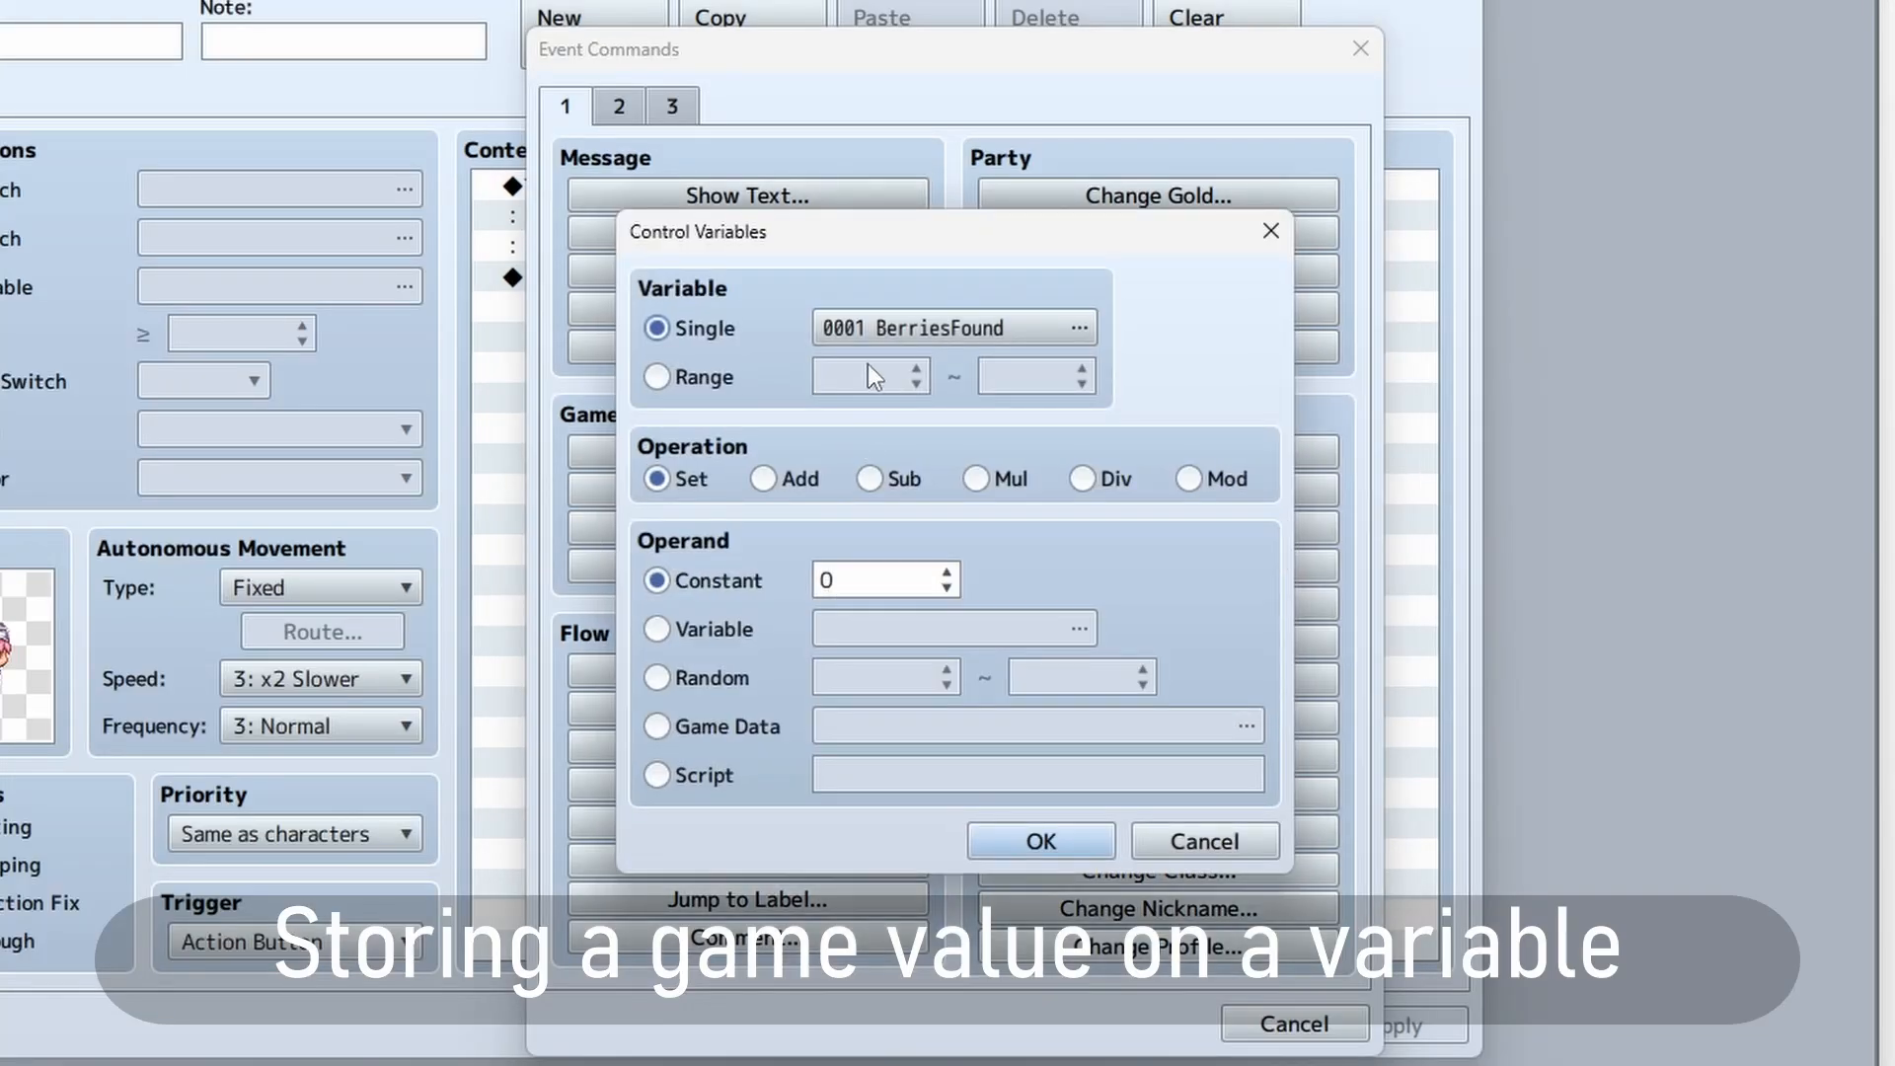
left_click(869, 326)
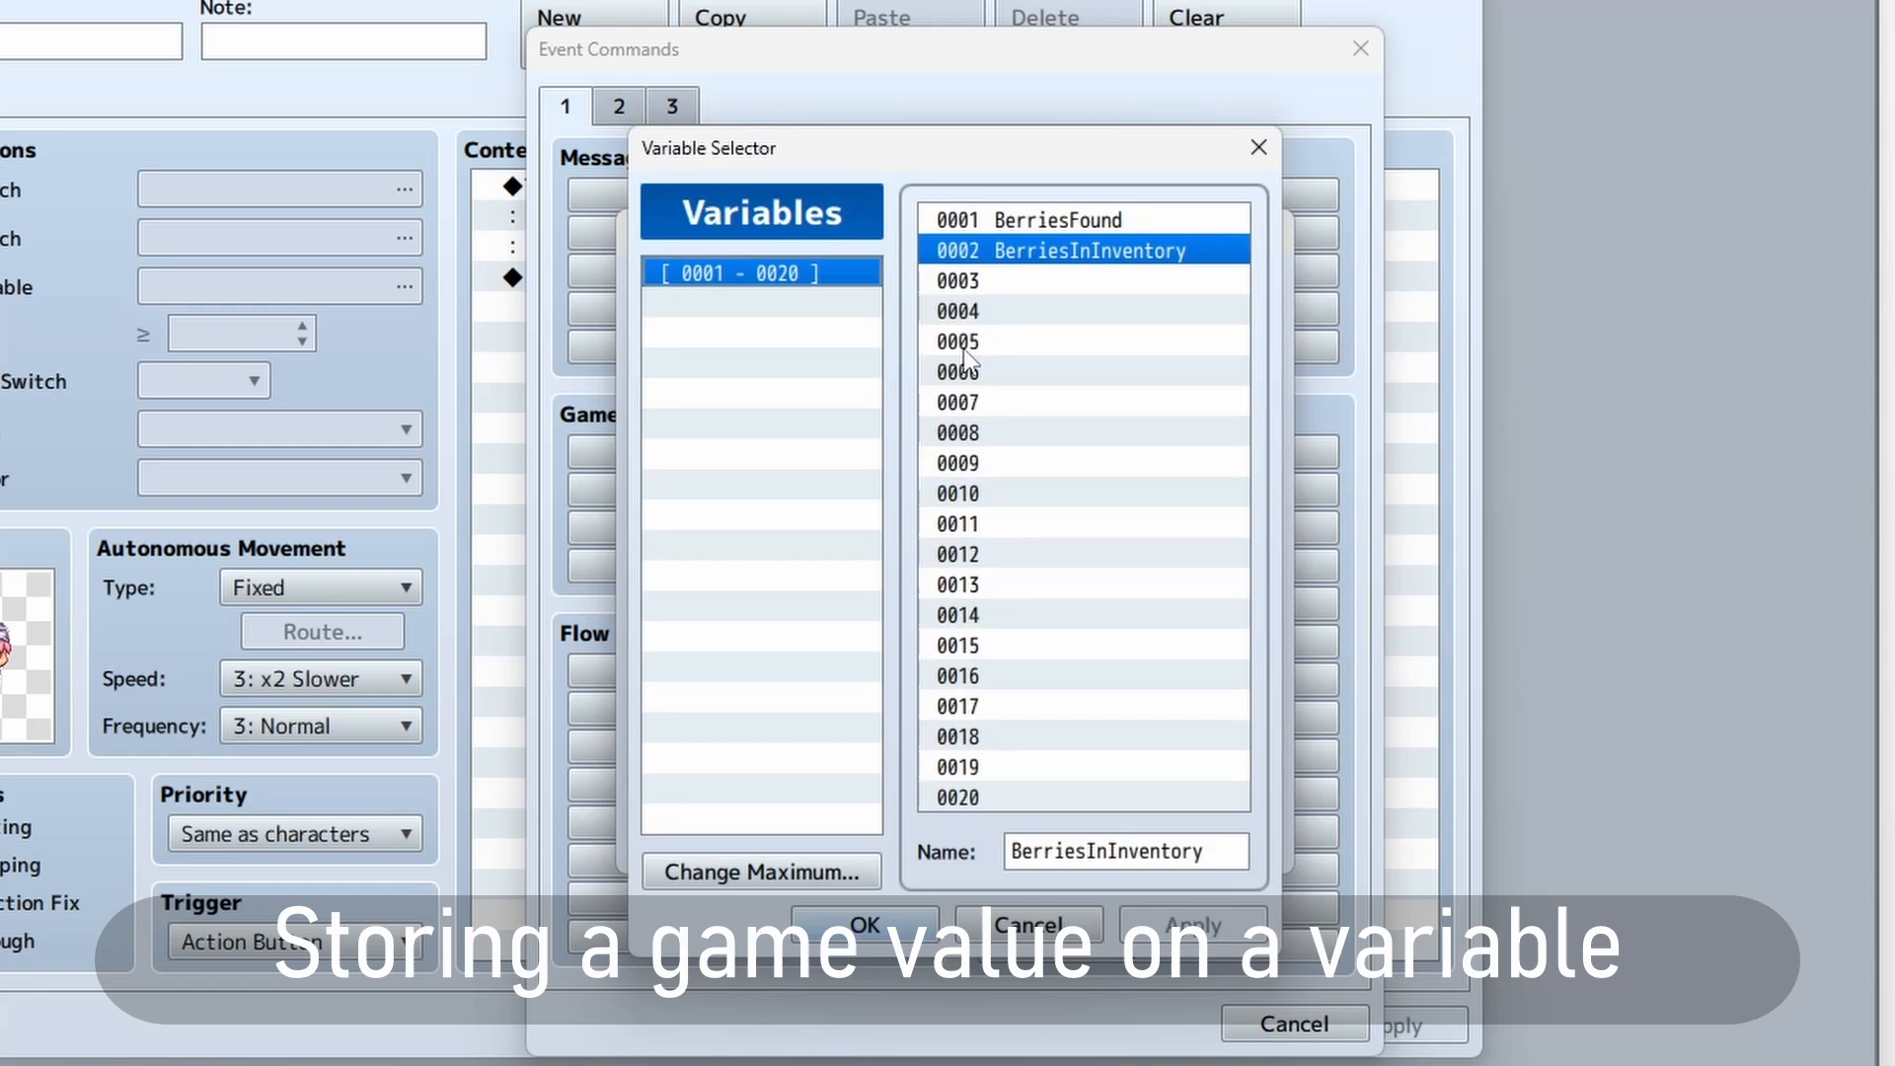
left_click(1044, 287)
left_click(1092, 850)
type("OAT")
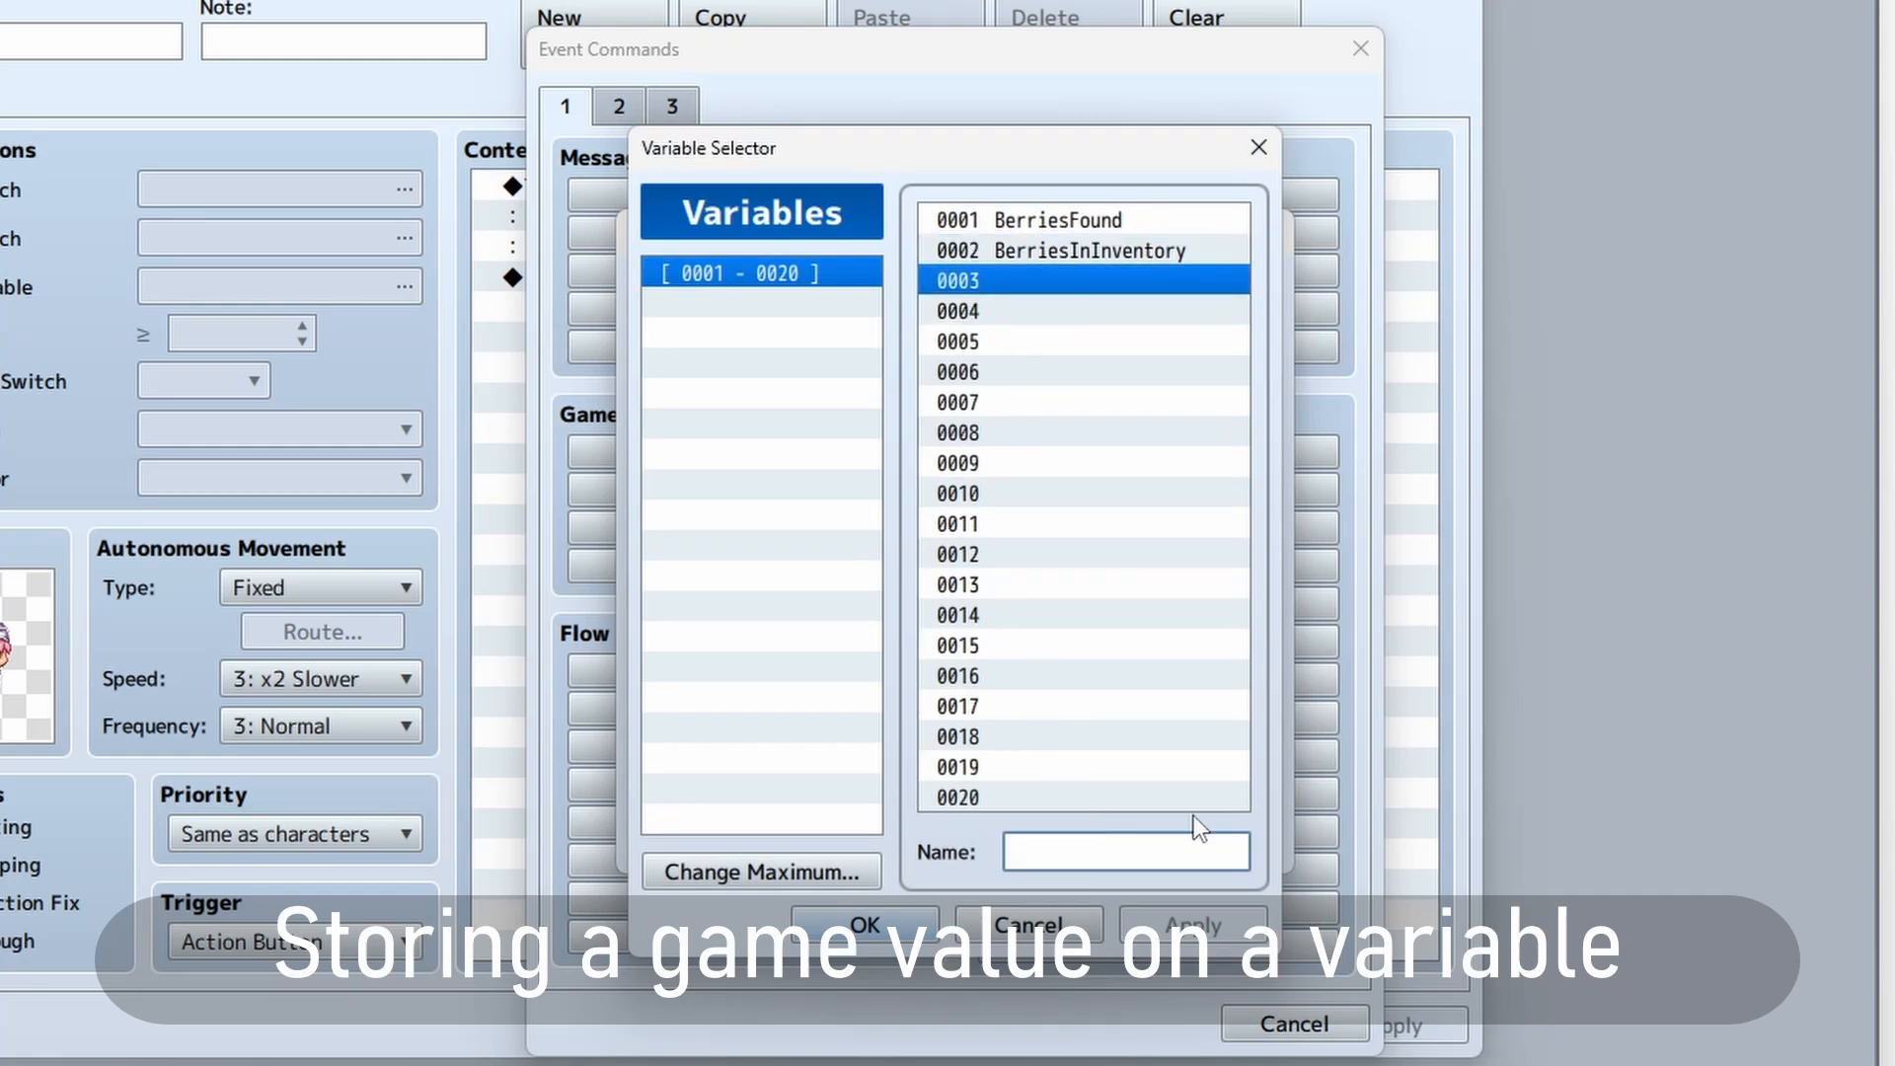
type("Sfound")
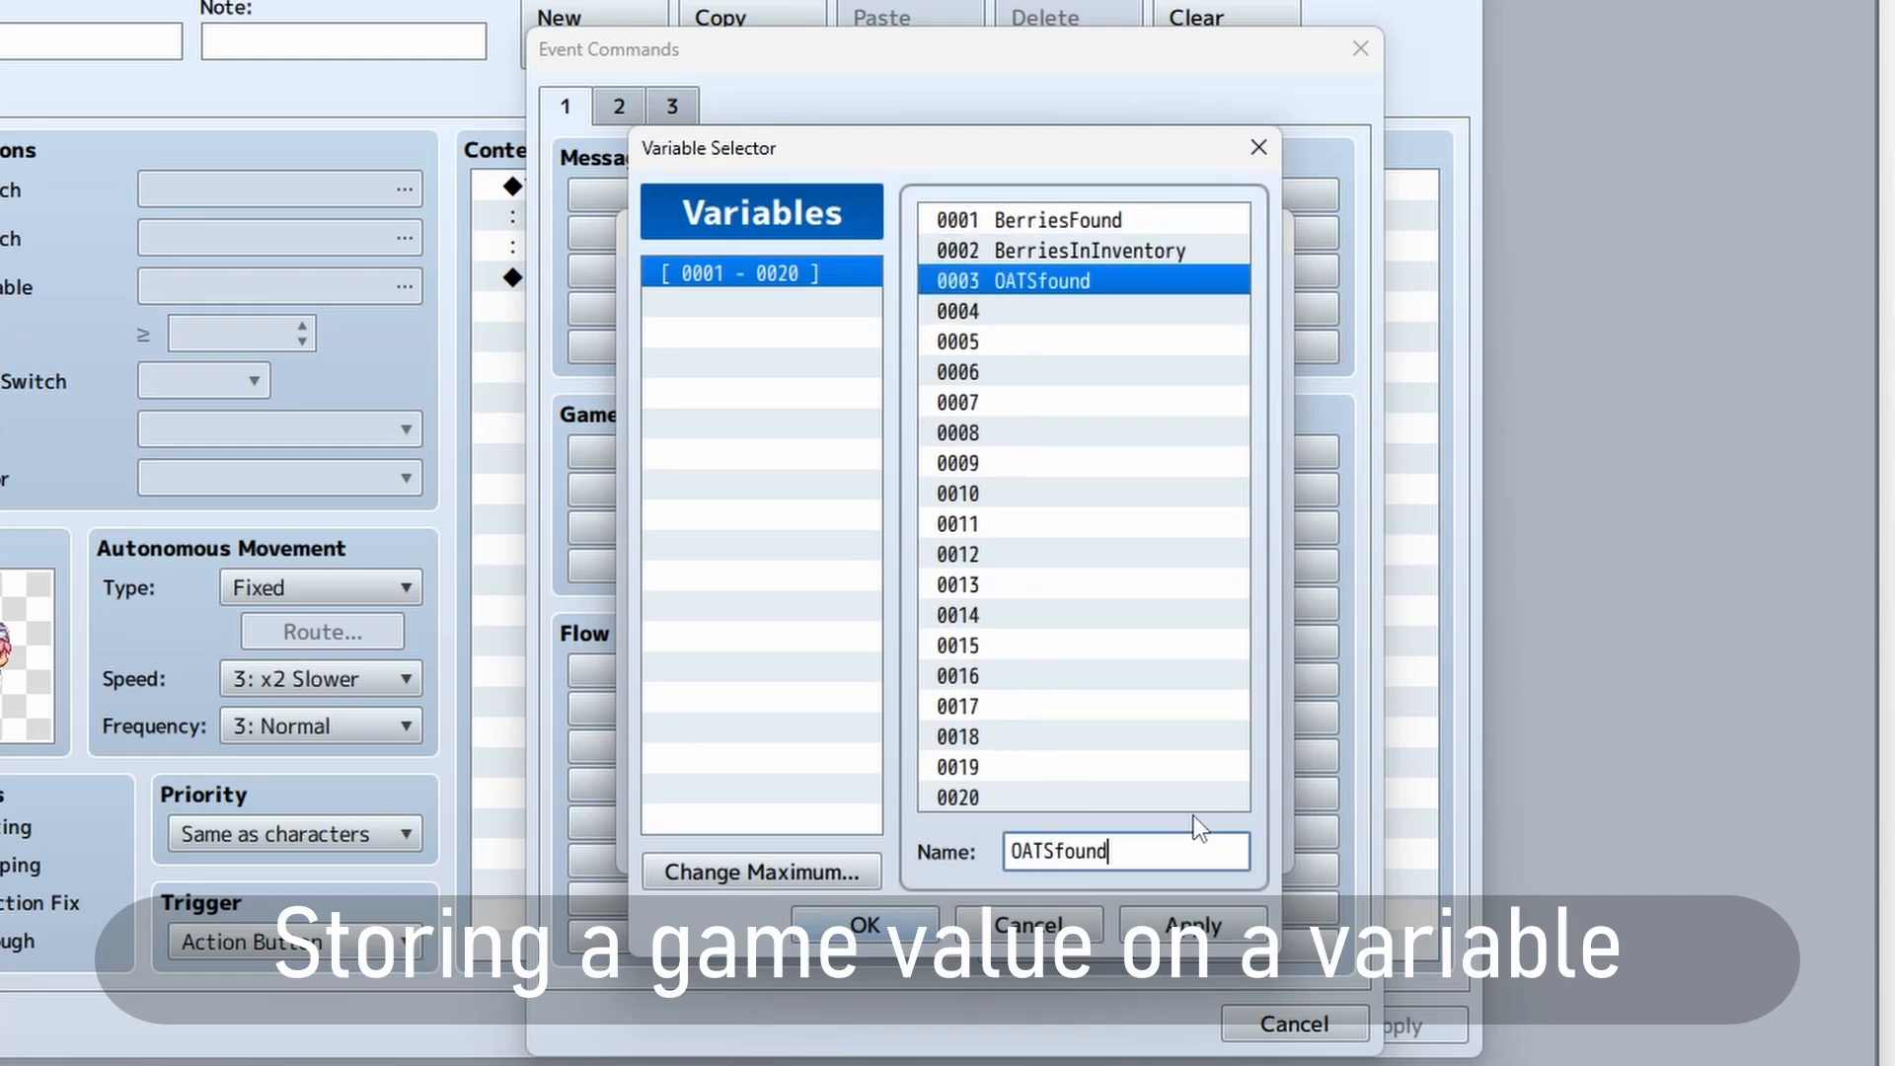
left_click(1193, 927)
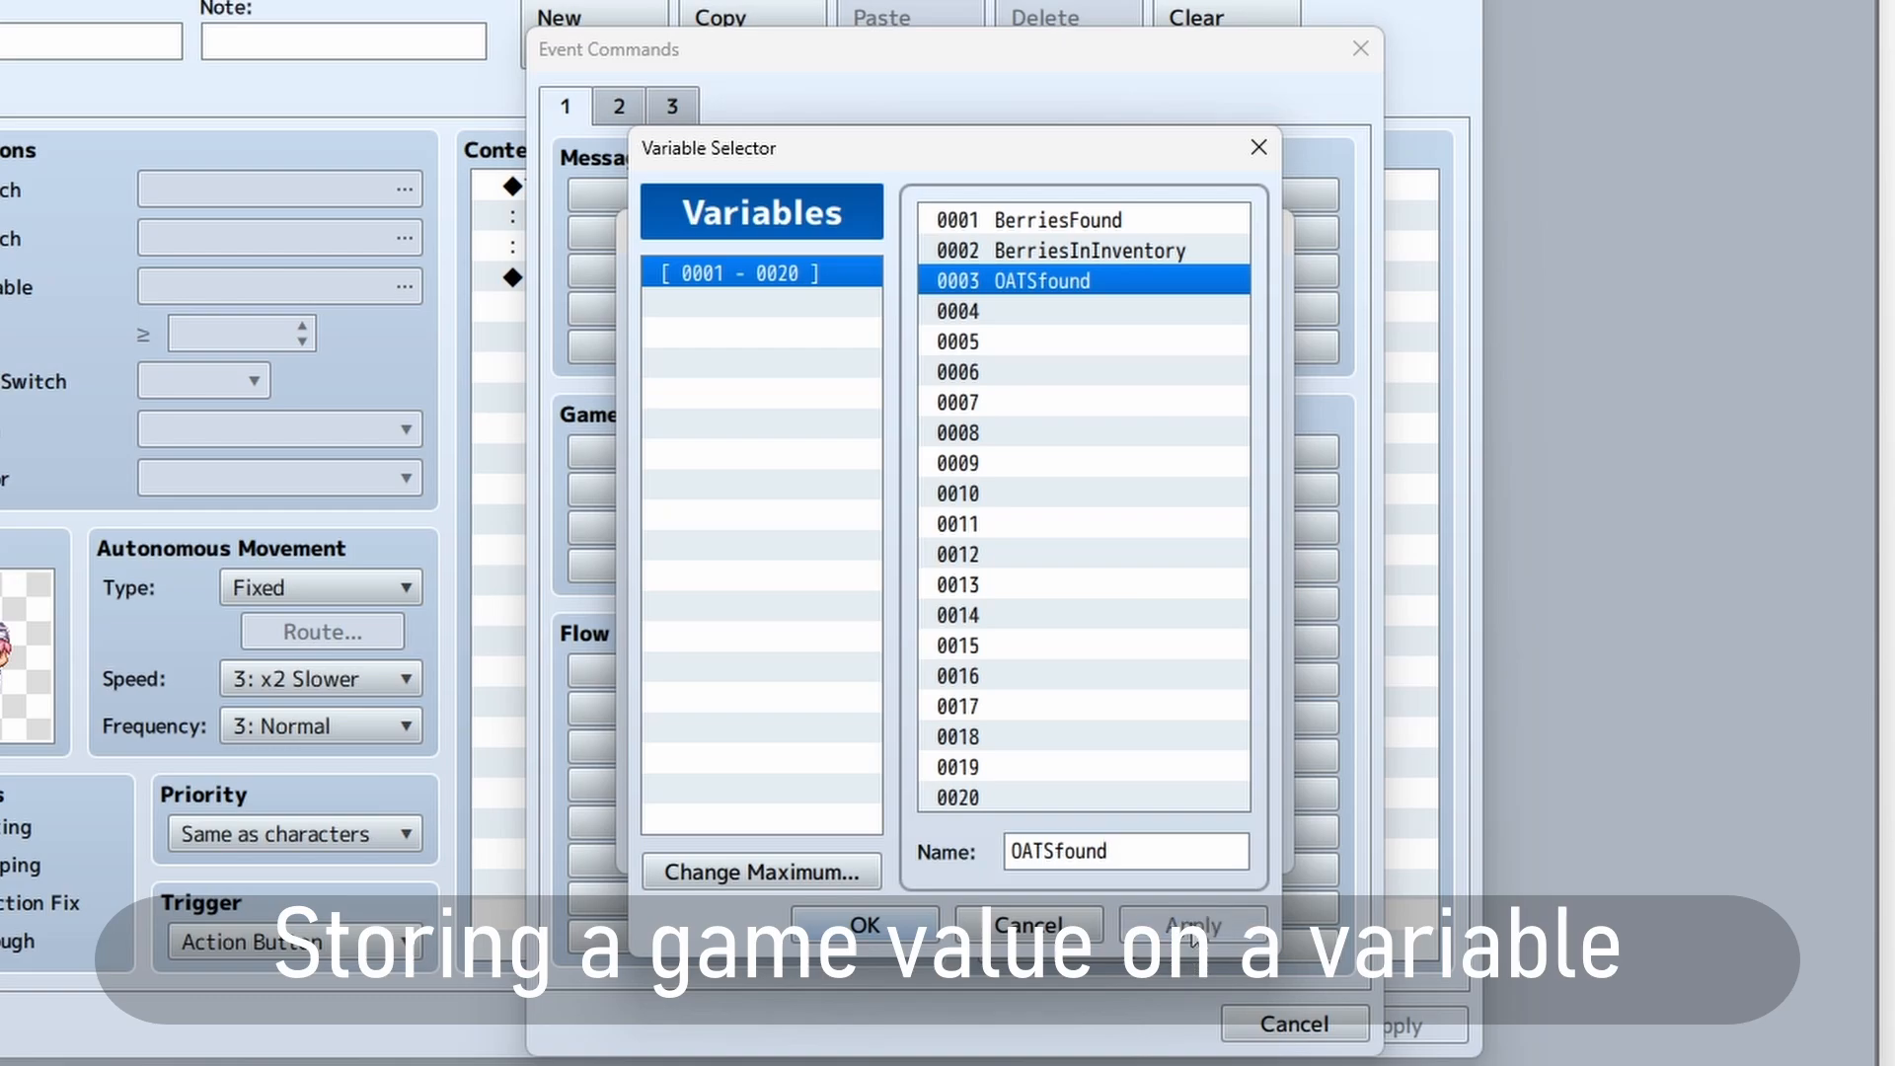
- Name variable 0004 "OATSinInventory" and choose it as the variable to control
left_click(1051, 312)
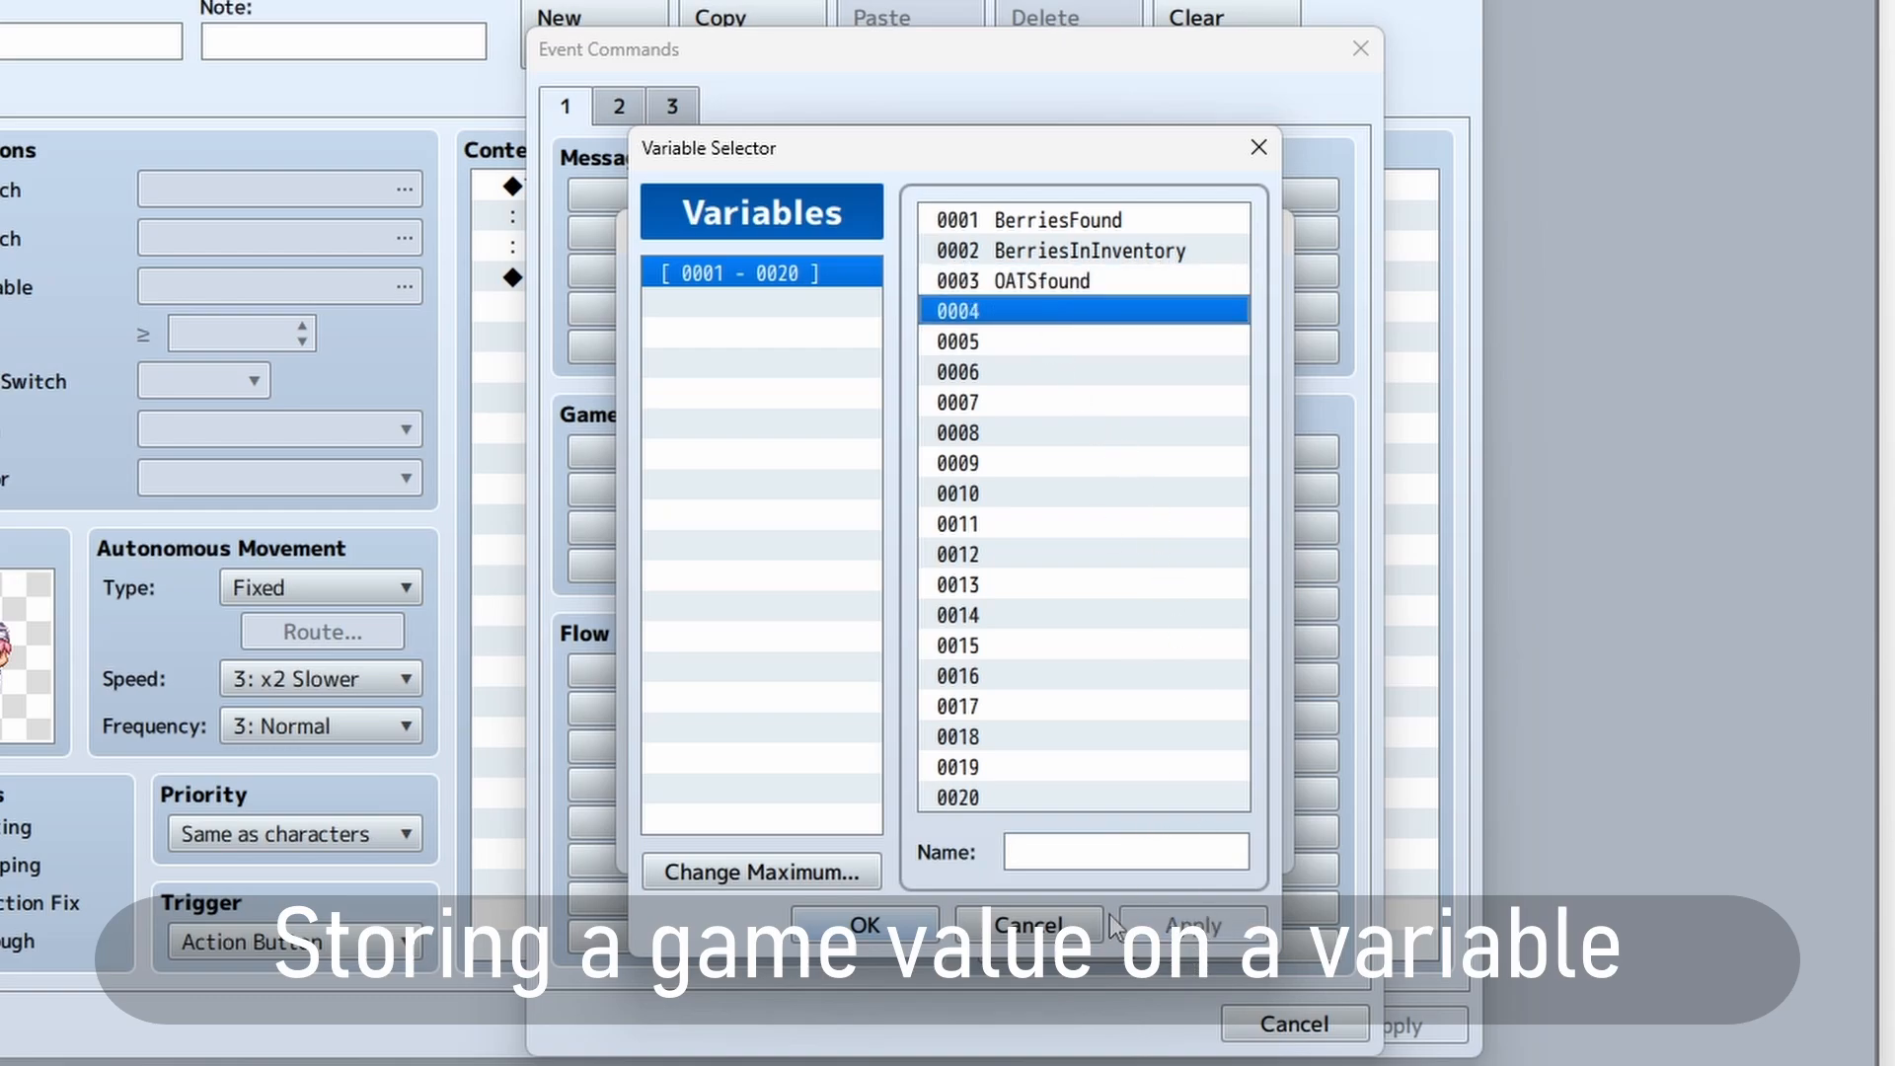
left_click(1119, 855)
type("OATSinInventory")
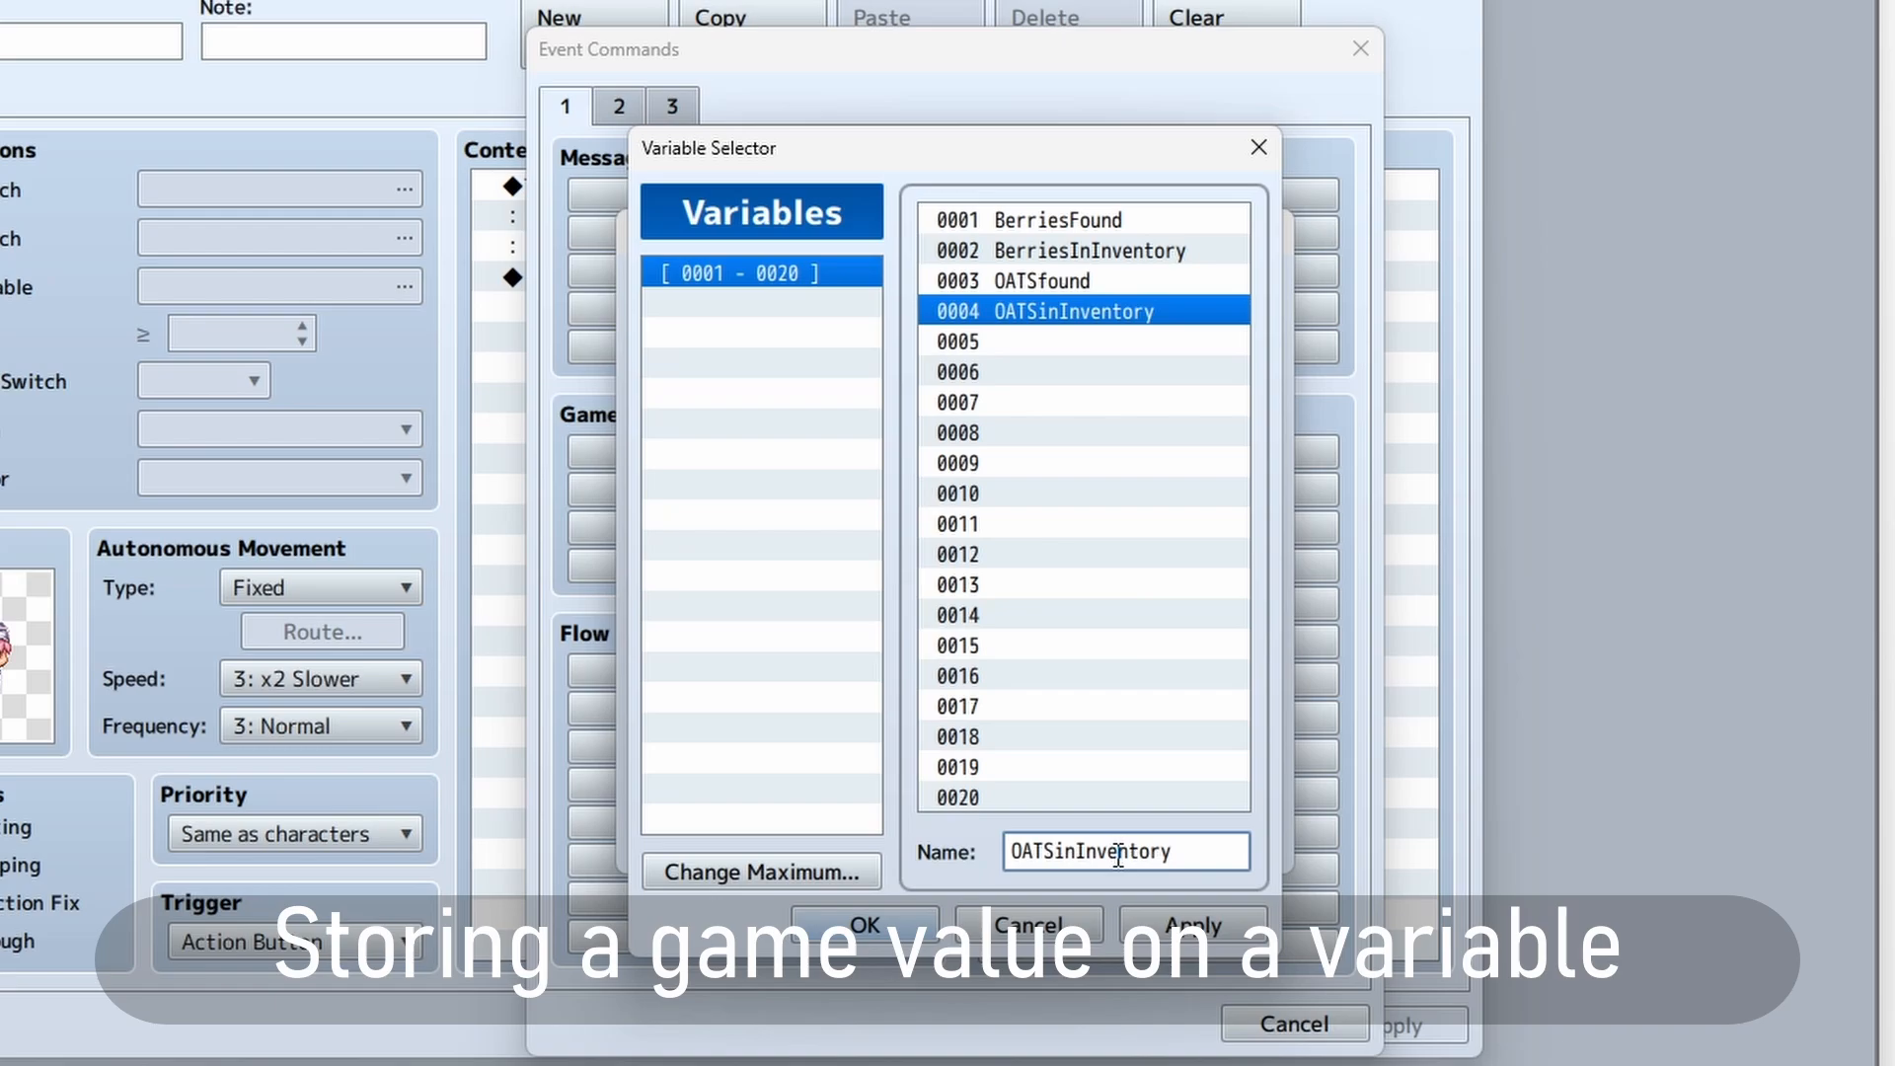
left_click(1166, 932)
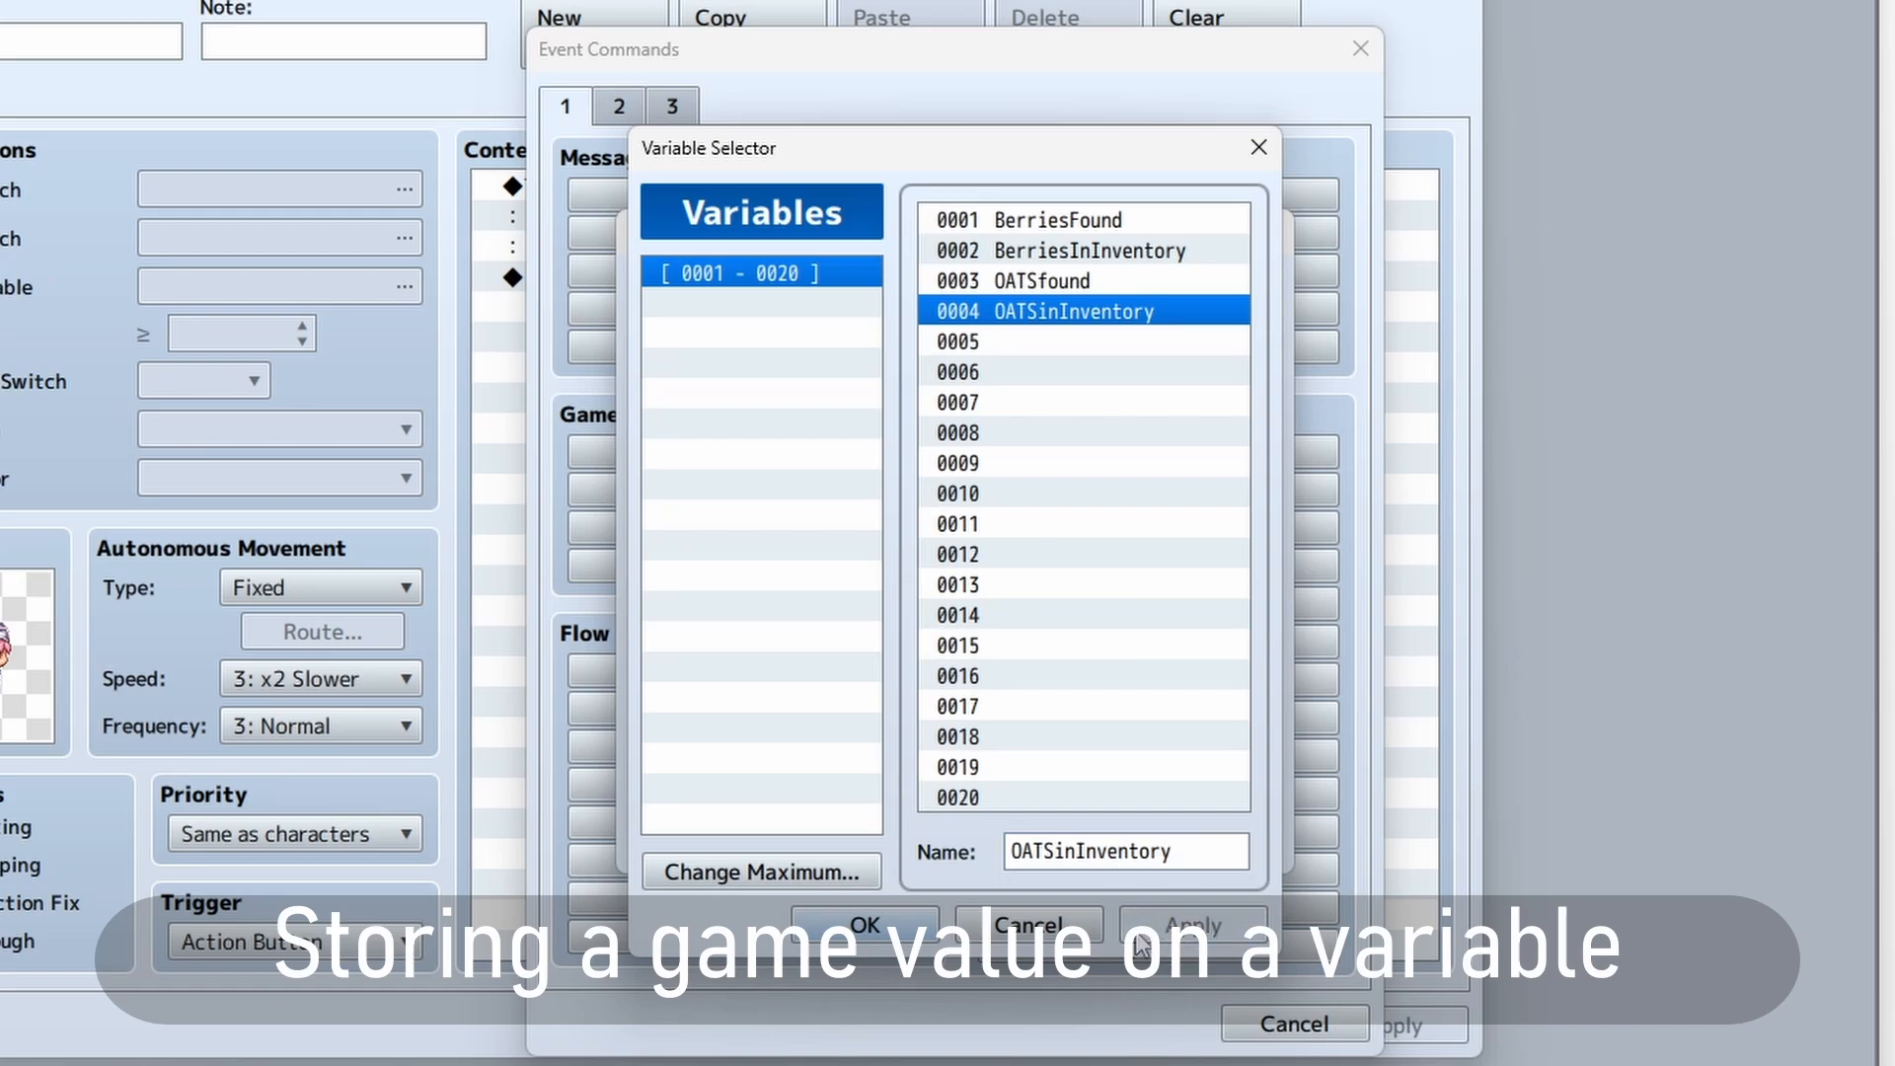
left_click(888, 933)
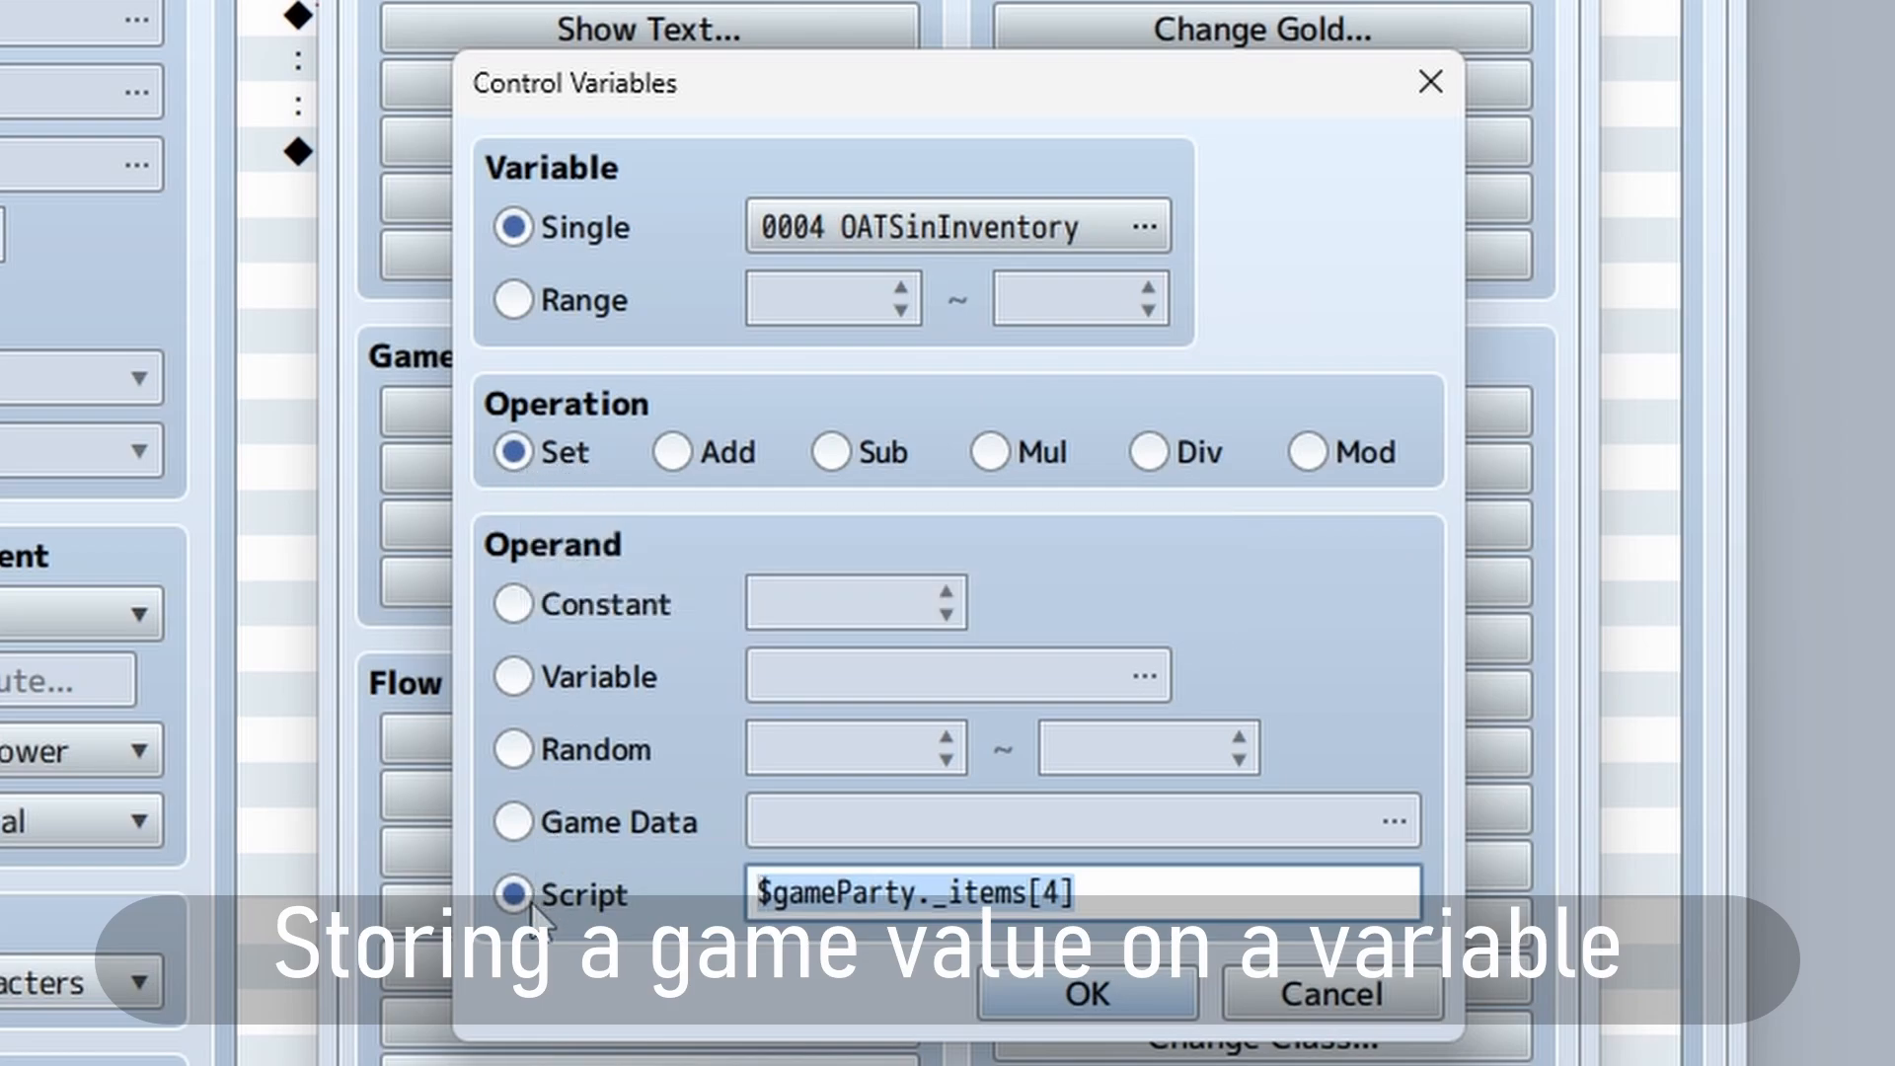
- Set OATSinInventory from the script $gameParty._items[4], and move the command above the Assistant's text
left_click(1049, 893)
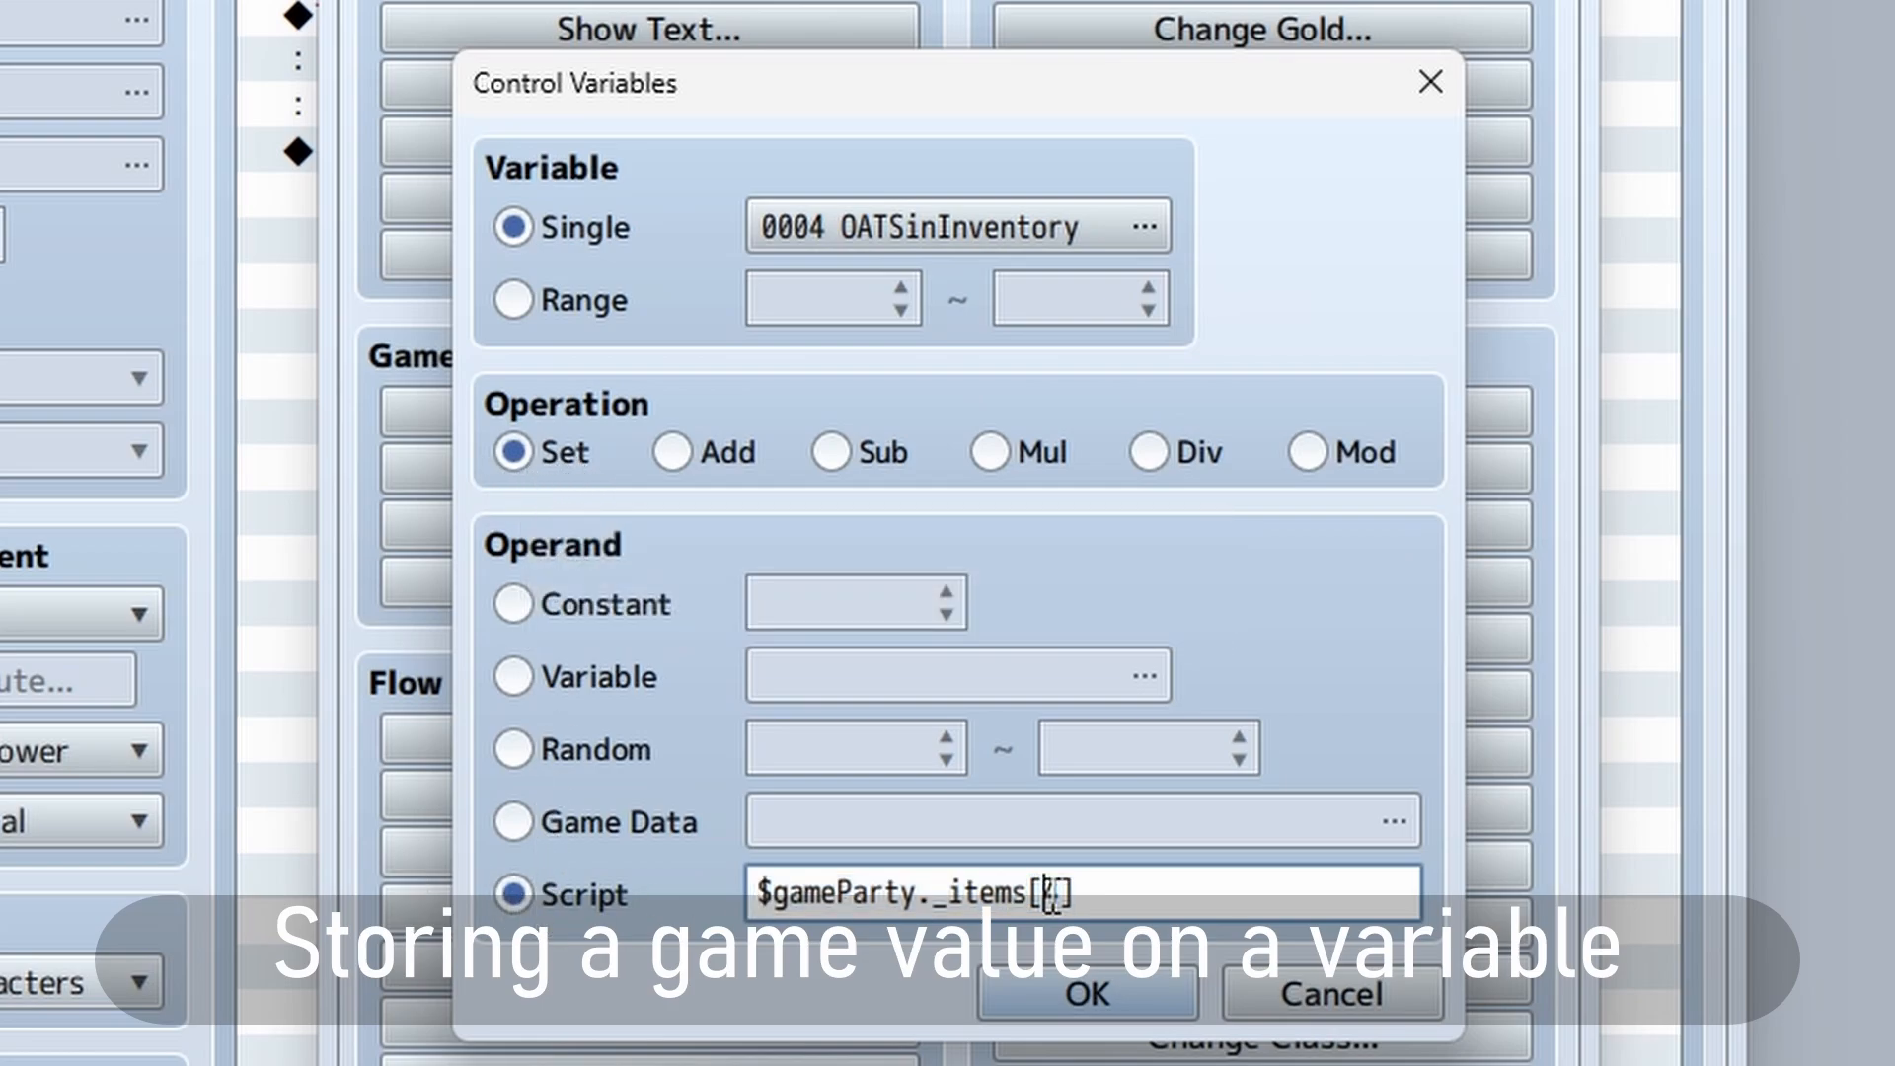
left_click(623, 879)
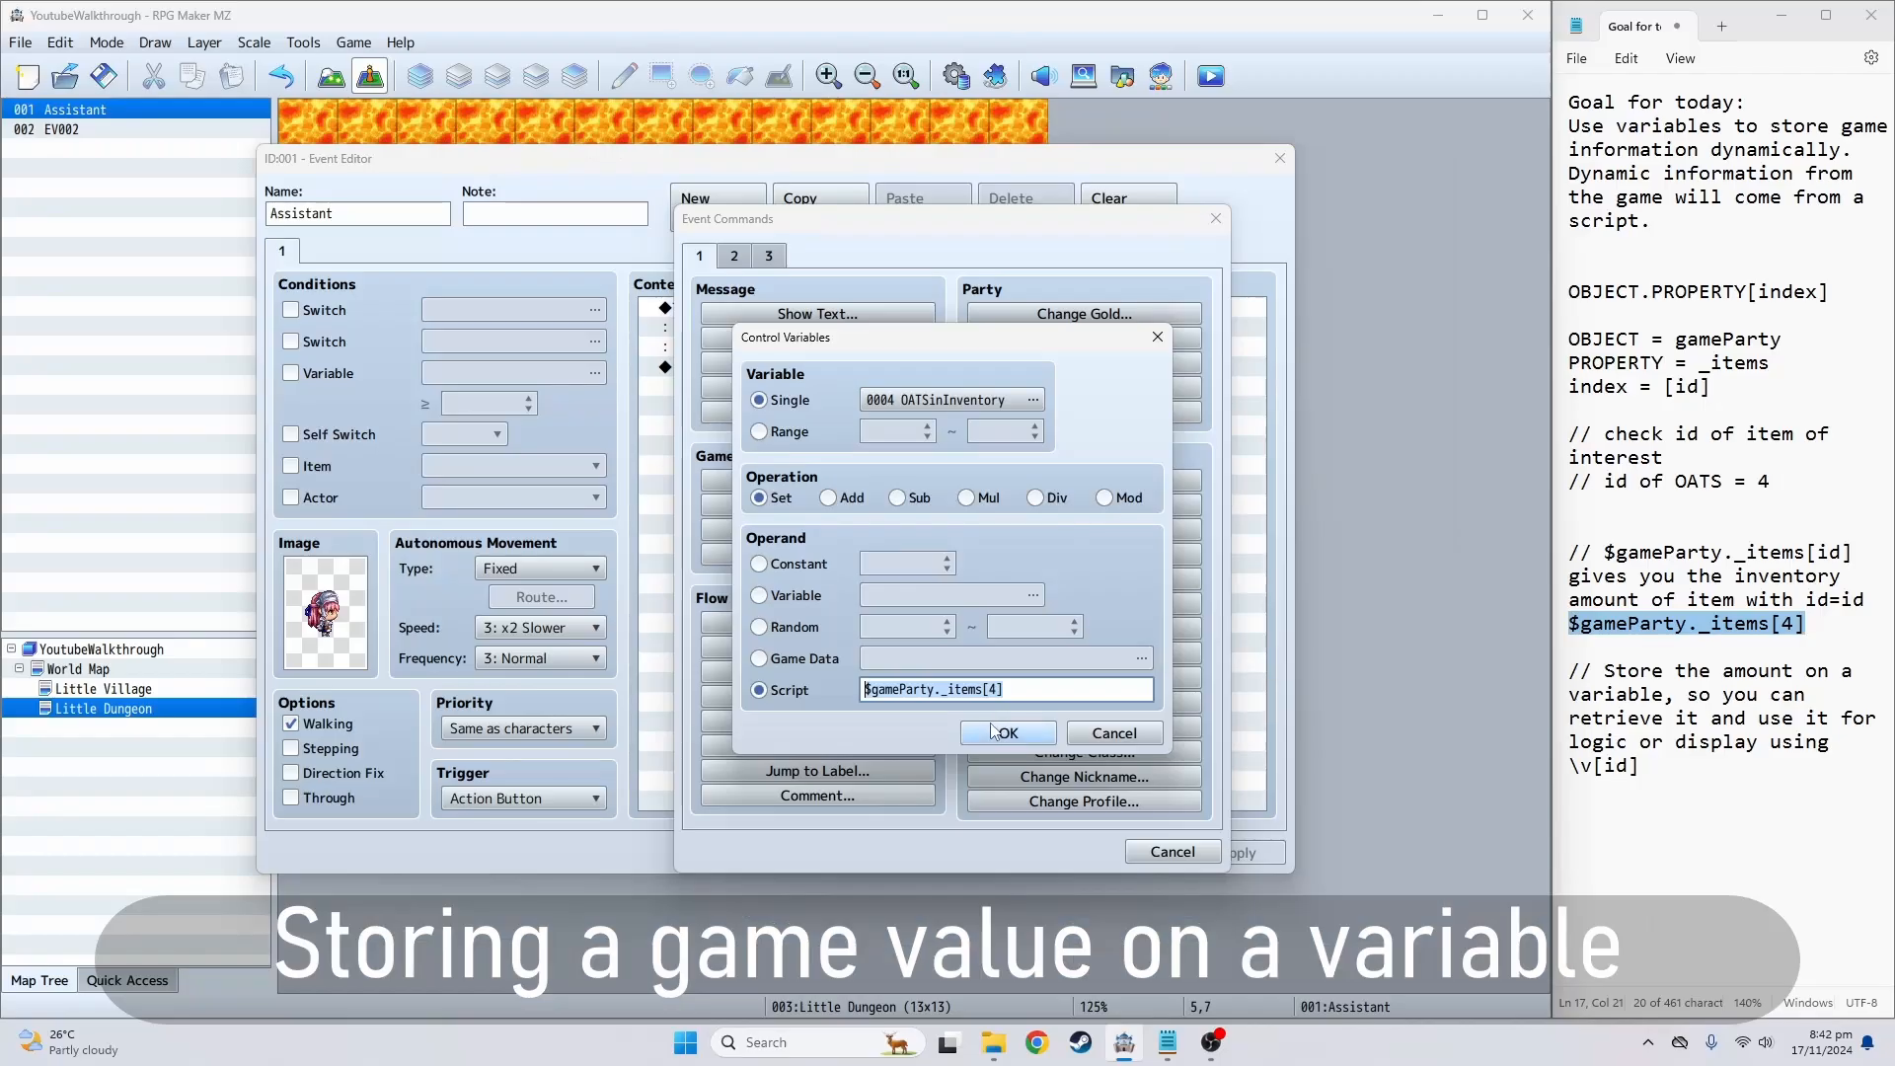
left_click(1087, 992)
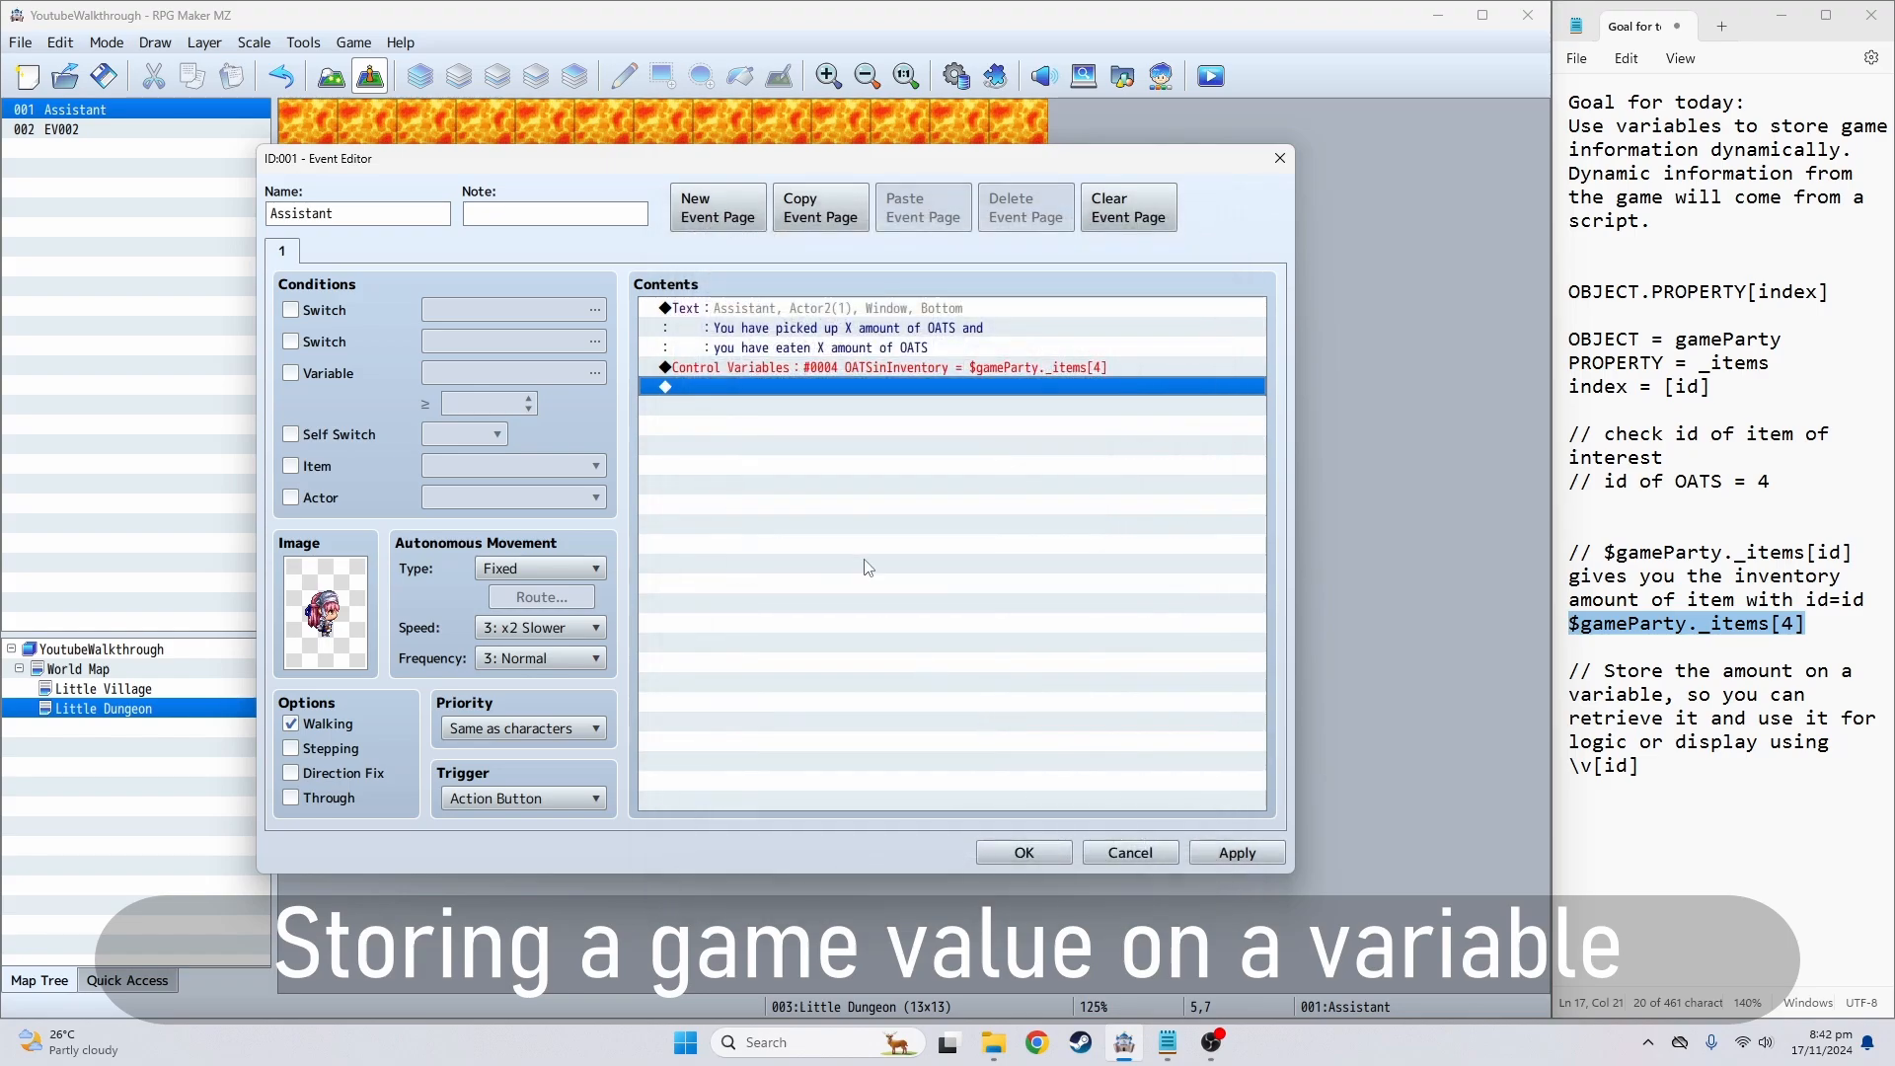
left_click_drag(756, 371, 764, 310)
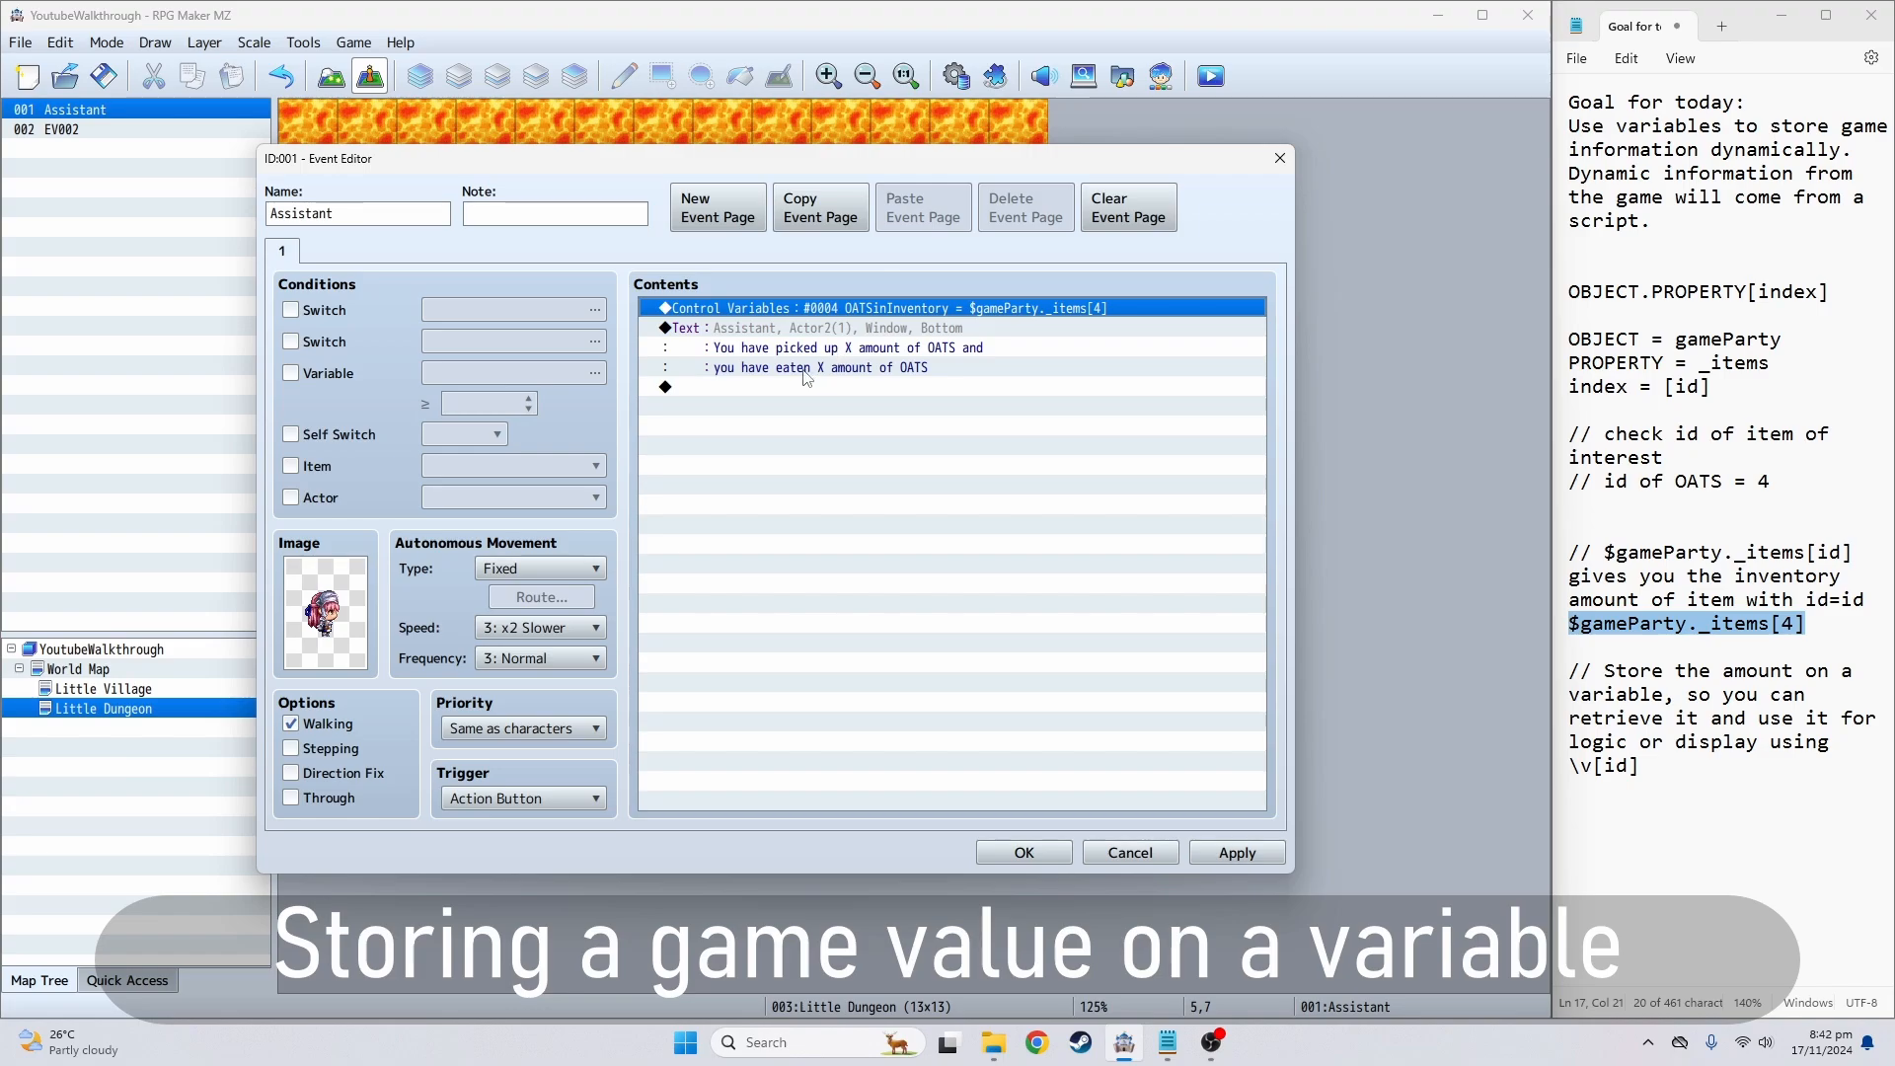
- Reword the second line of the Assistant's message as "you have a total of X OATS with you"
double_click(802, 332)
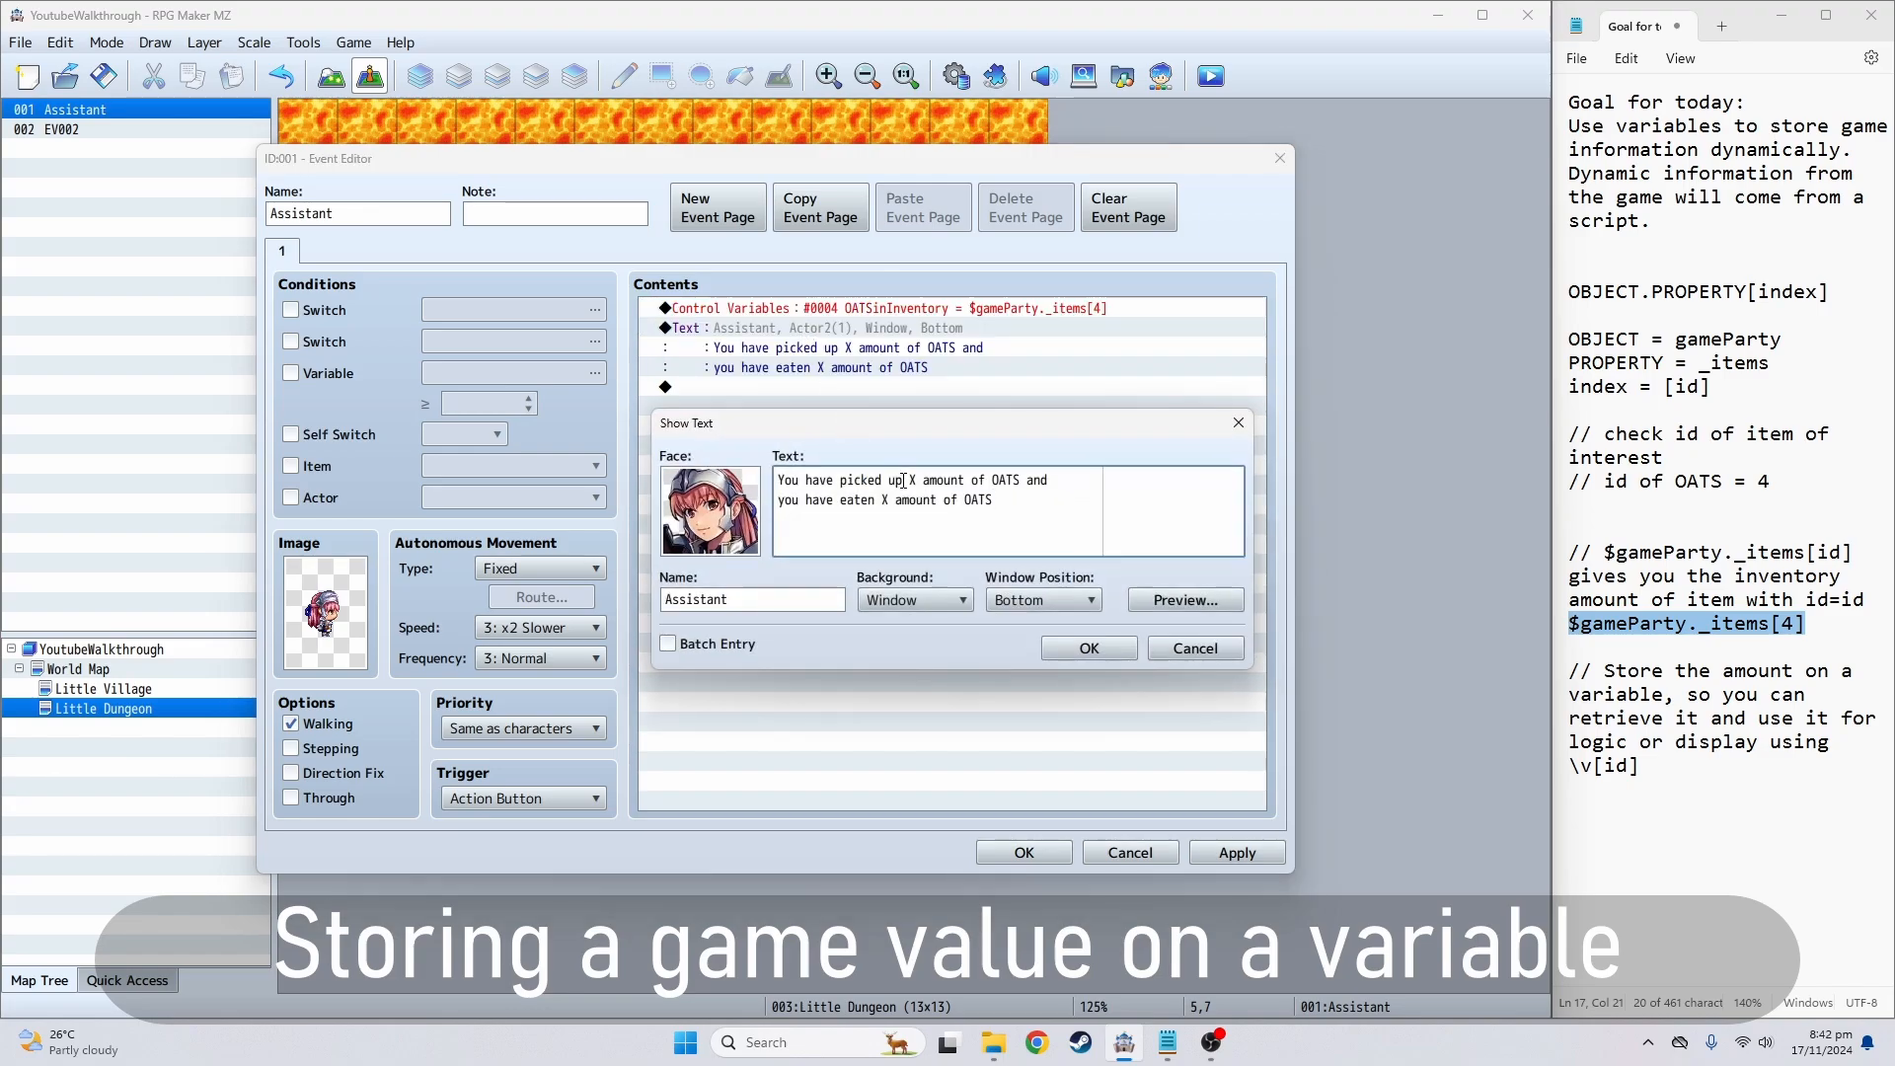
mouse_move(928, 473)
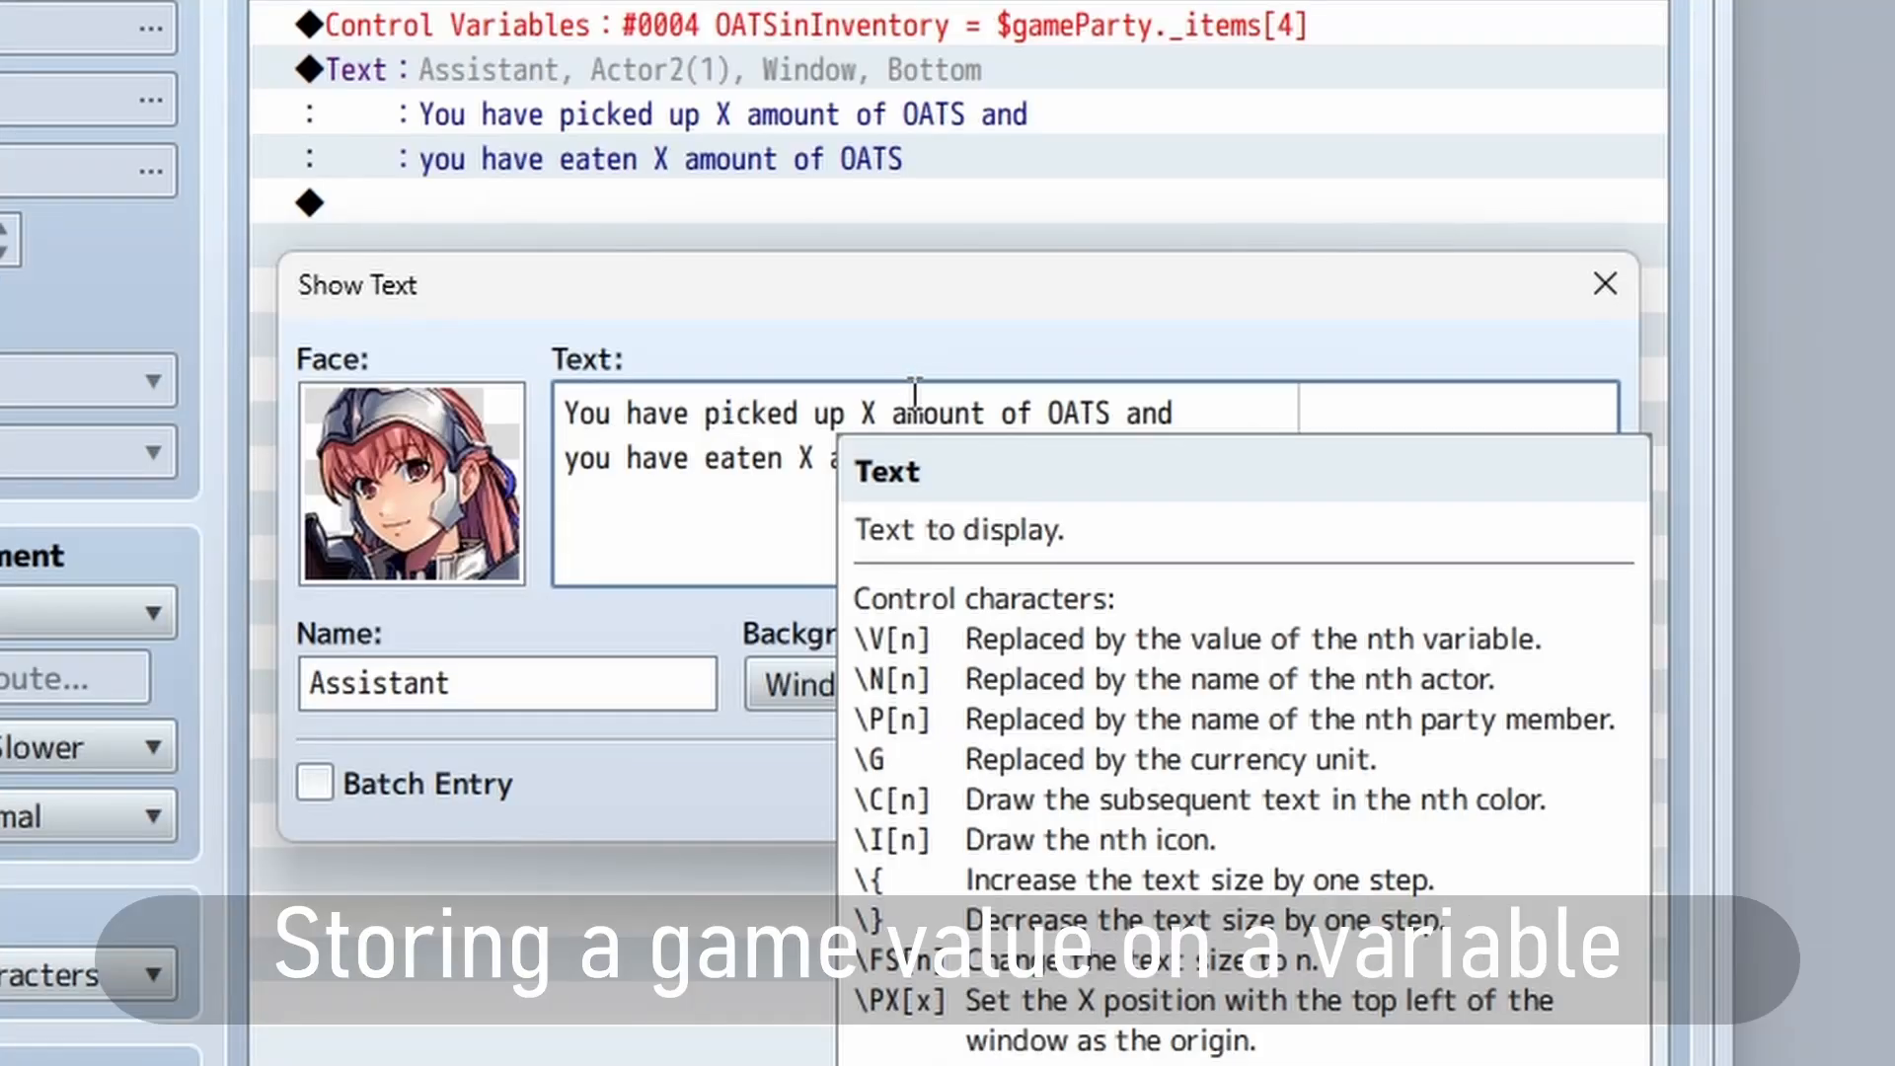
double_click(758, 454)
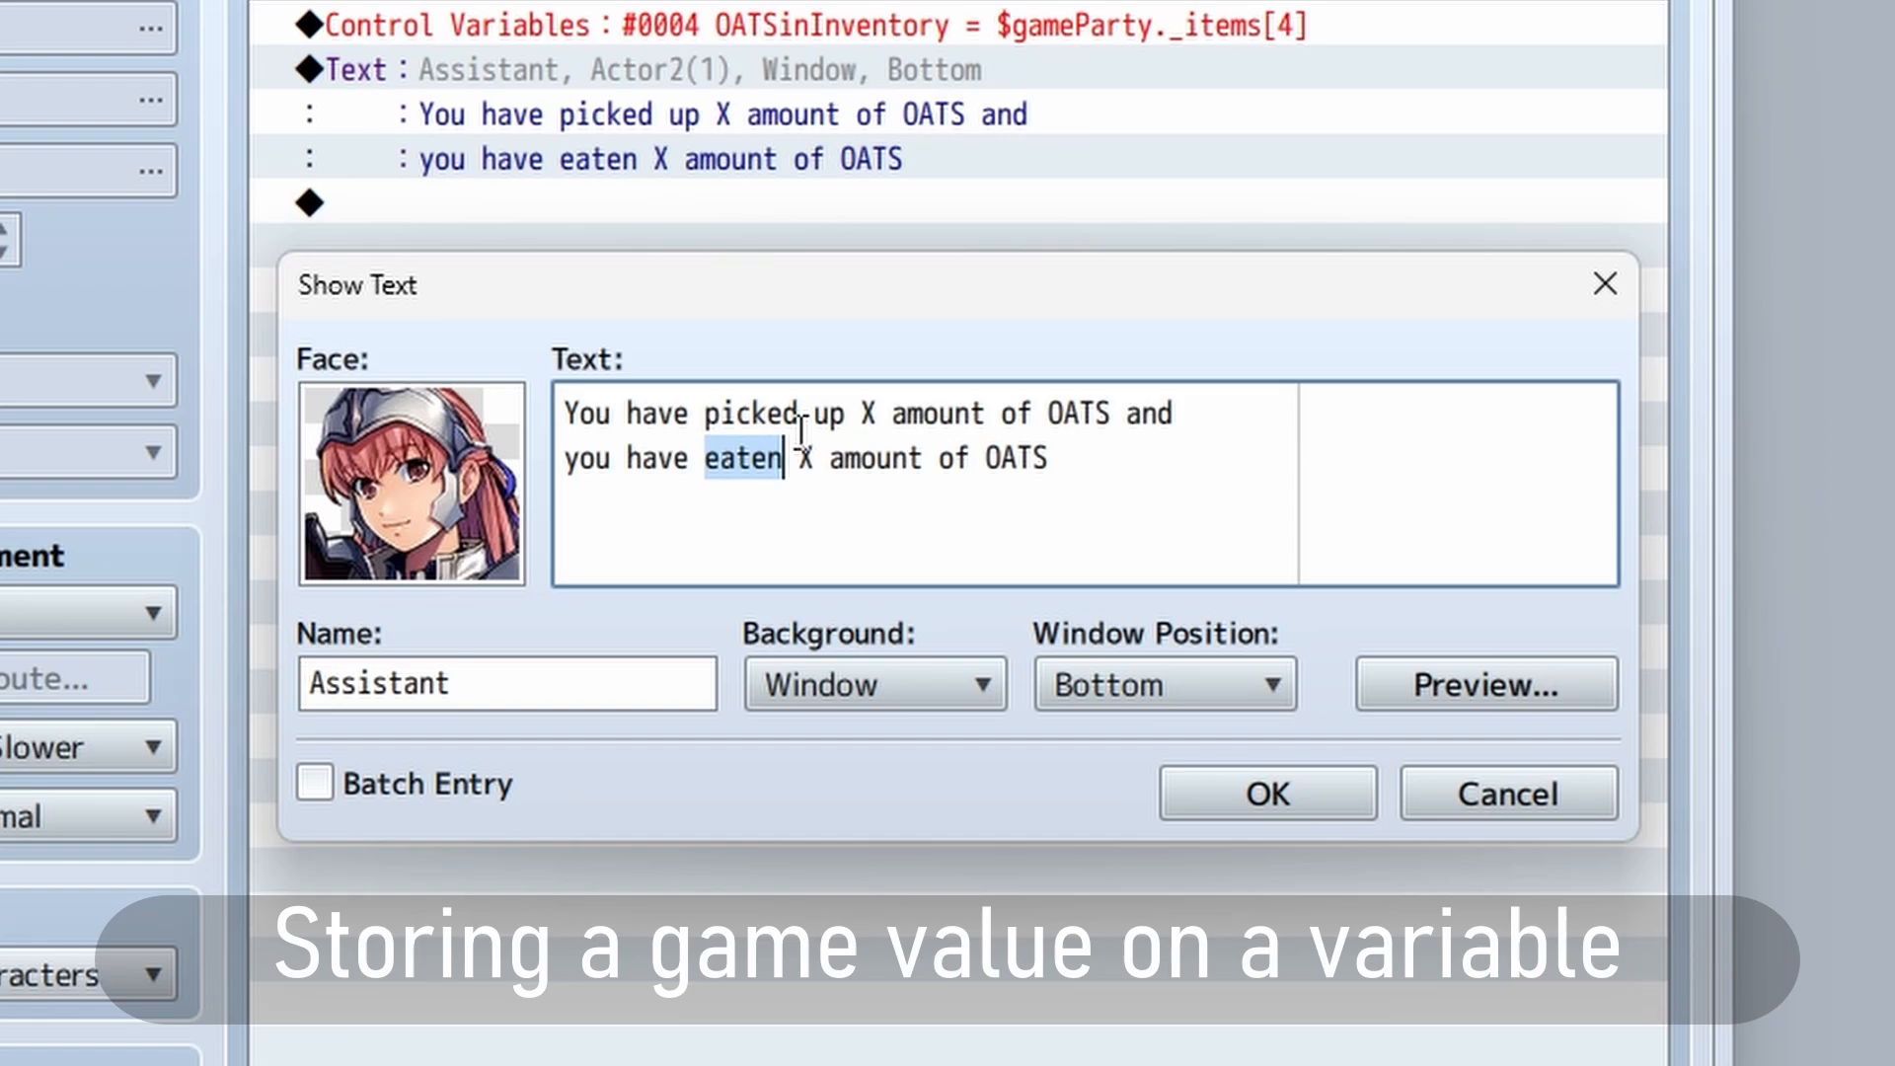
type("a total of")
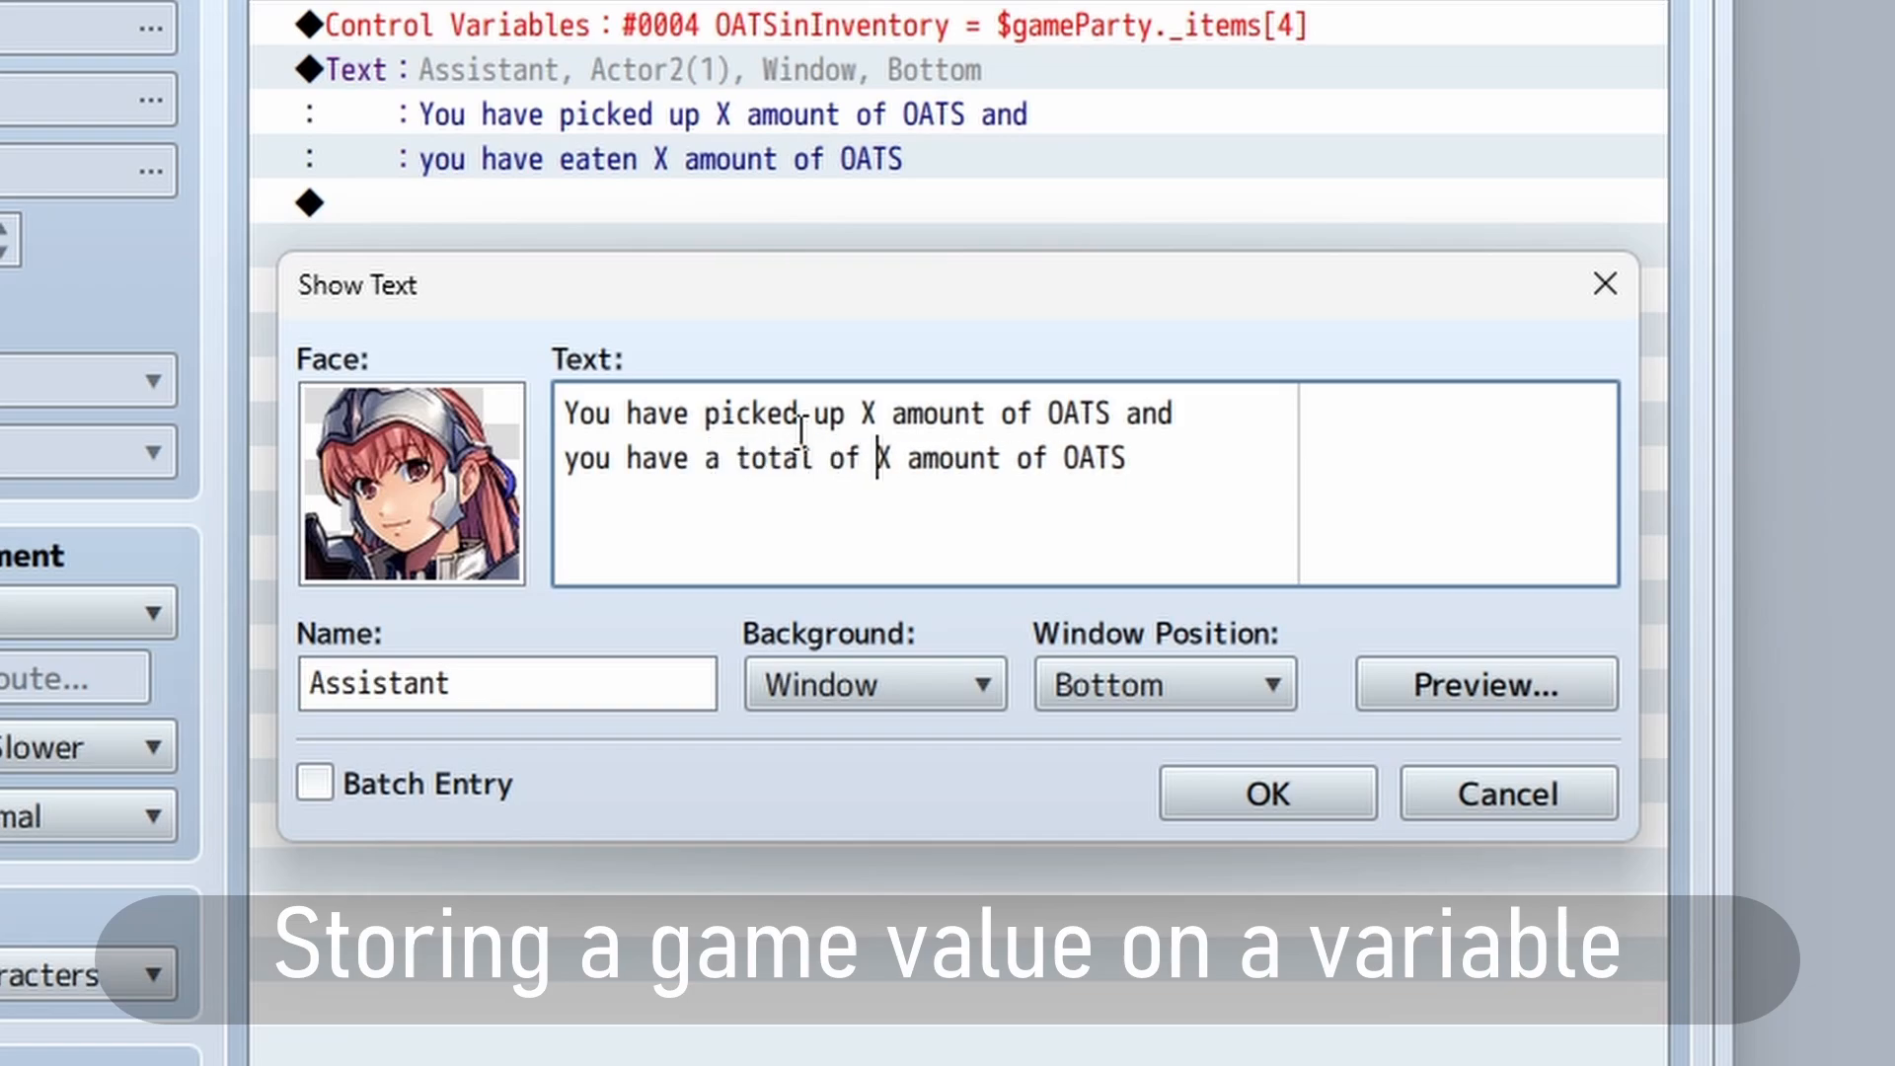
key("Right")
key("Right")
key("shift+Right")
key("shift+Right")
key("shift+Right")
key("shift+Right")
key("shift+Right")
key("shift+Right")
key("shift+Right")
key("shift+Right")
key("shift+Right")
key("shift+Right")
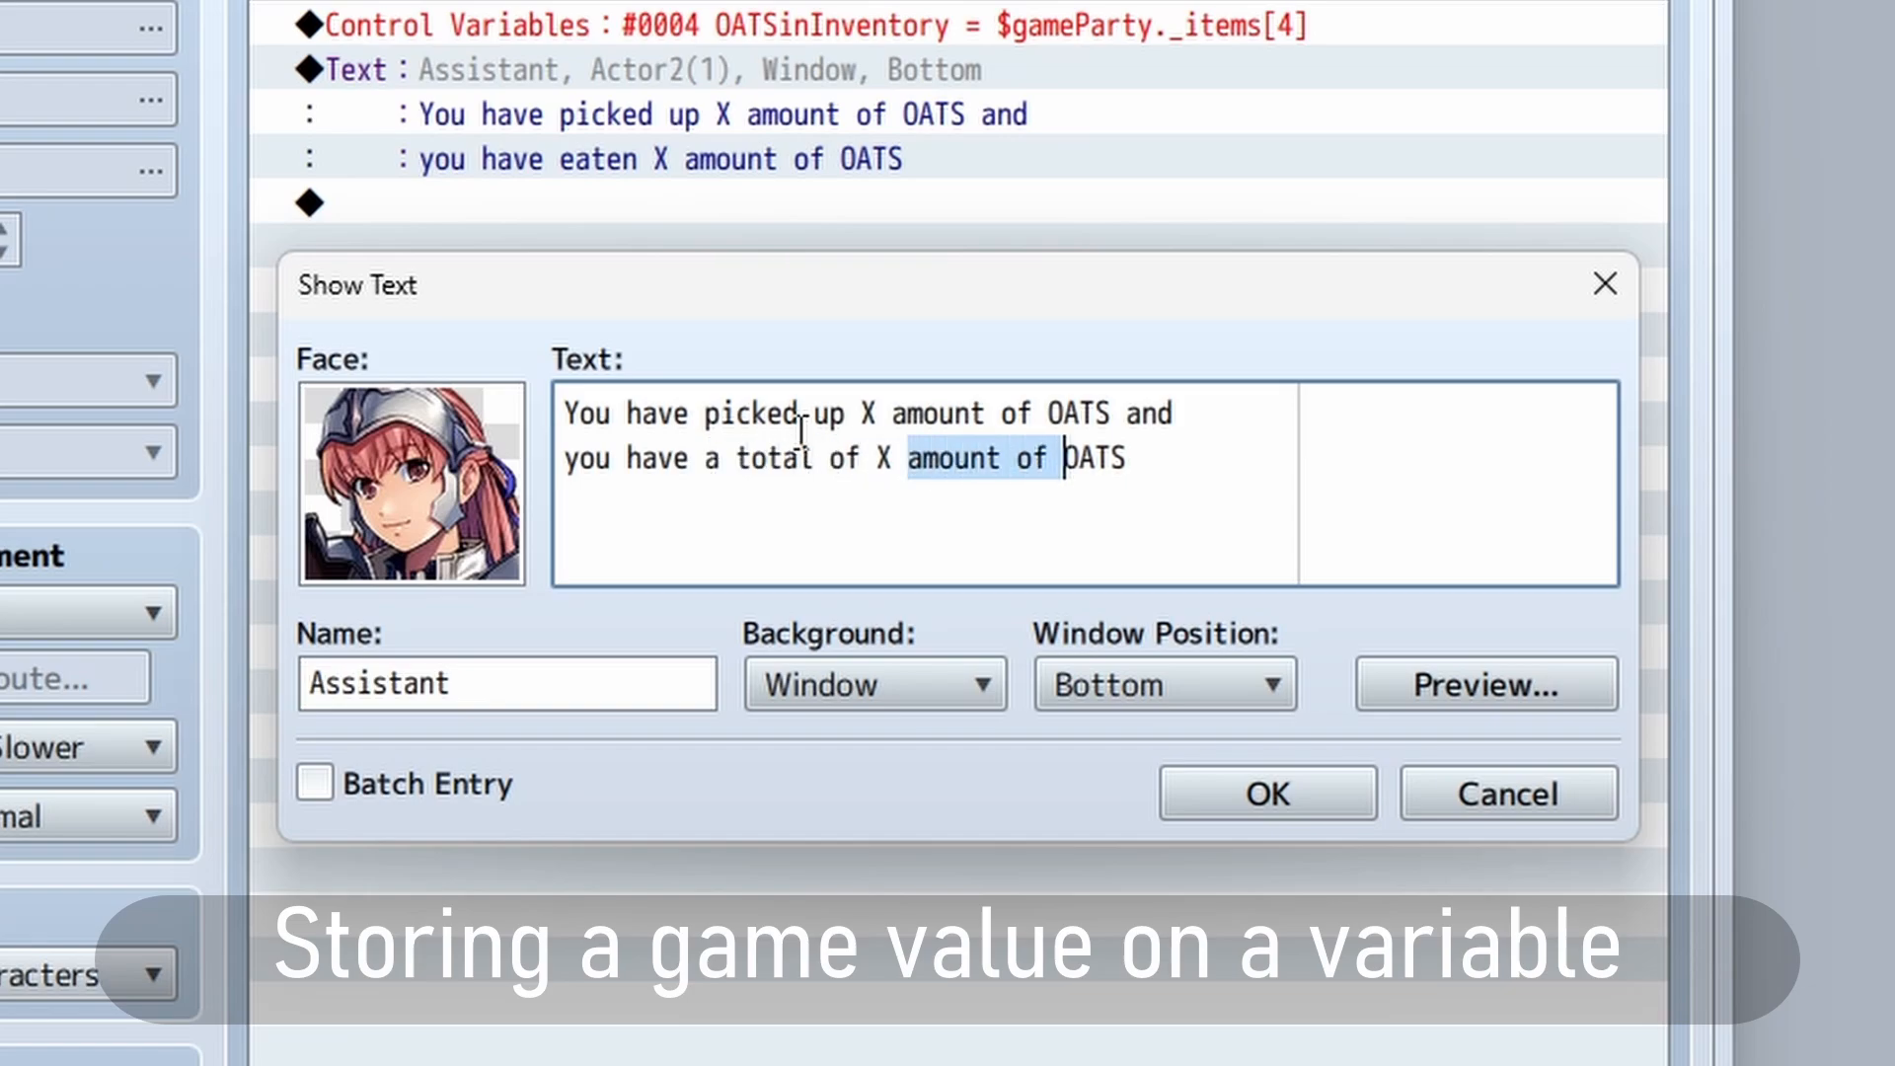
key("BackSpace")
key("Right")
key("Right")
key("Right")
key("Right")
type("w")
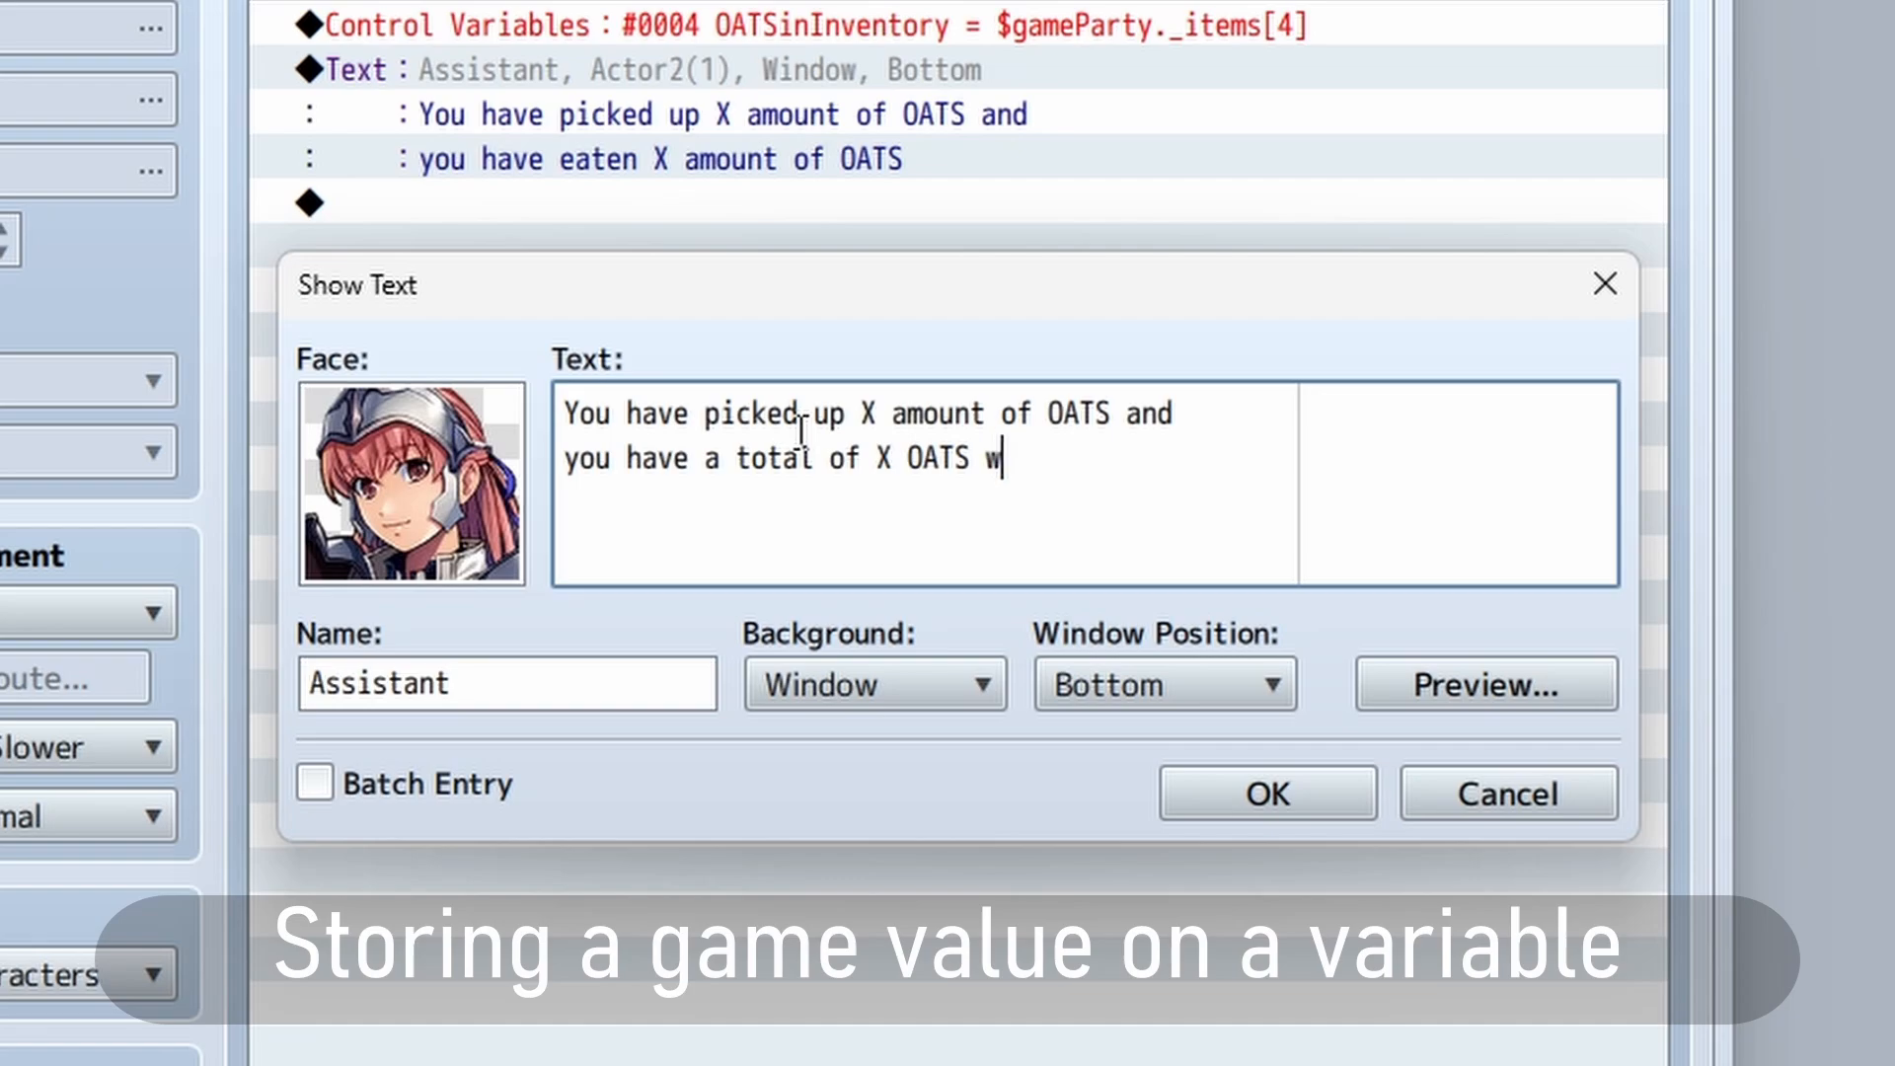
type("ith you")
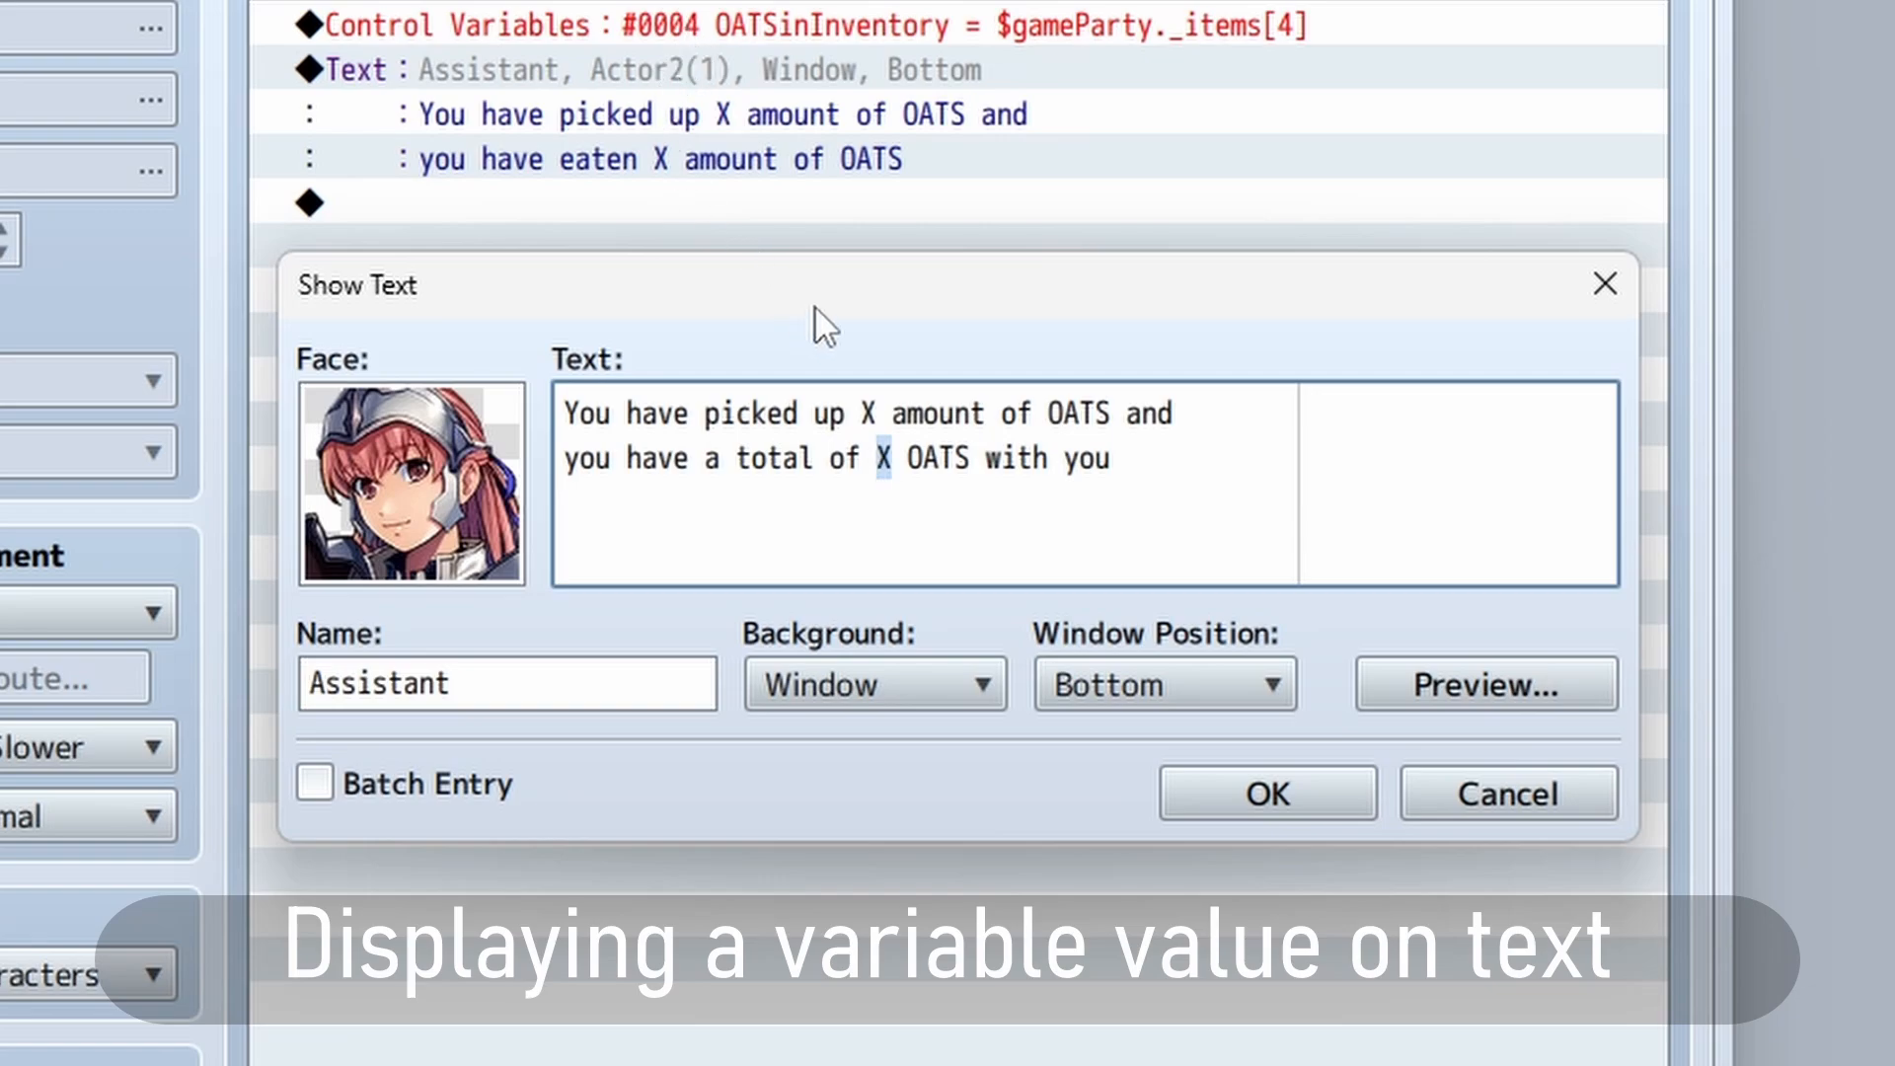
- Replace the X in the message's second line with \v[4], and save the Assistant event
key("BackSpace")
type("\\")
type("v[")
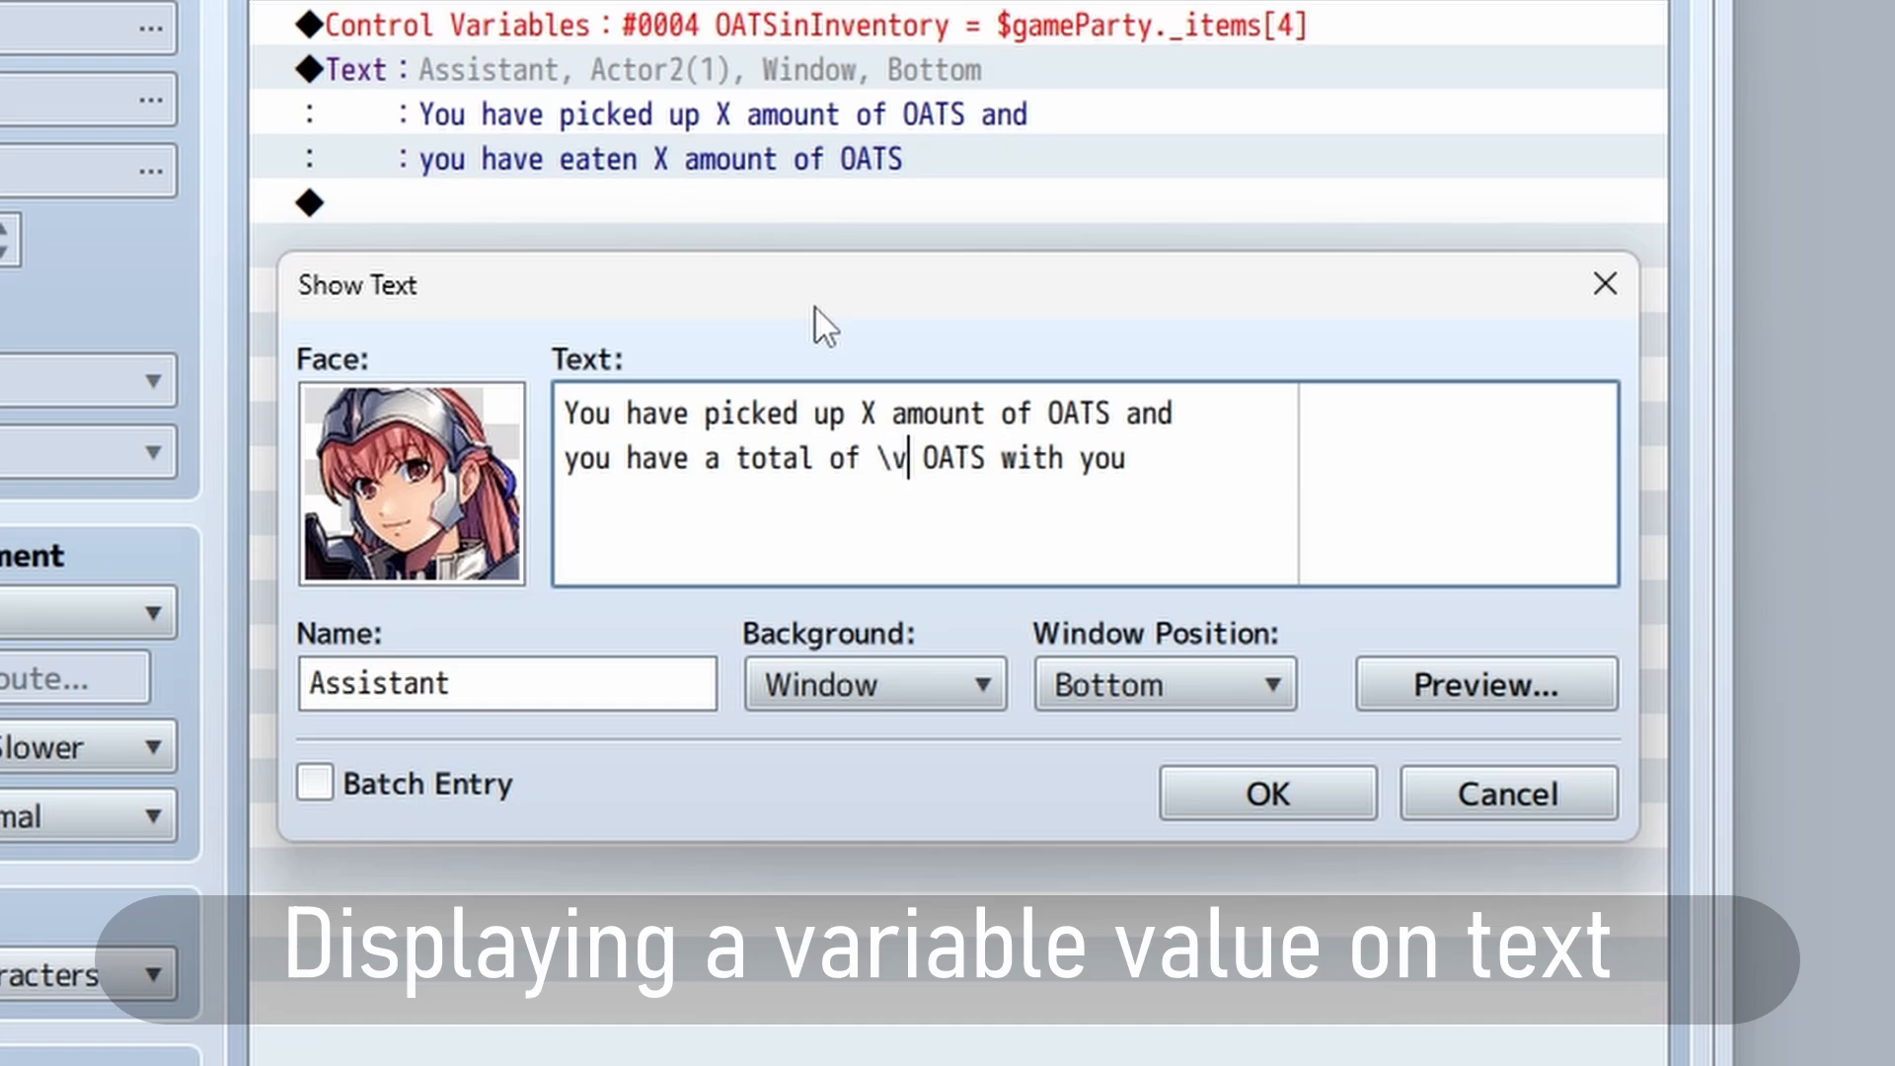
type("4]")
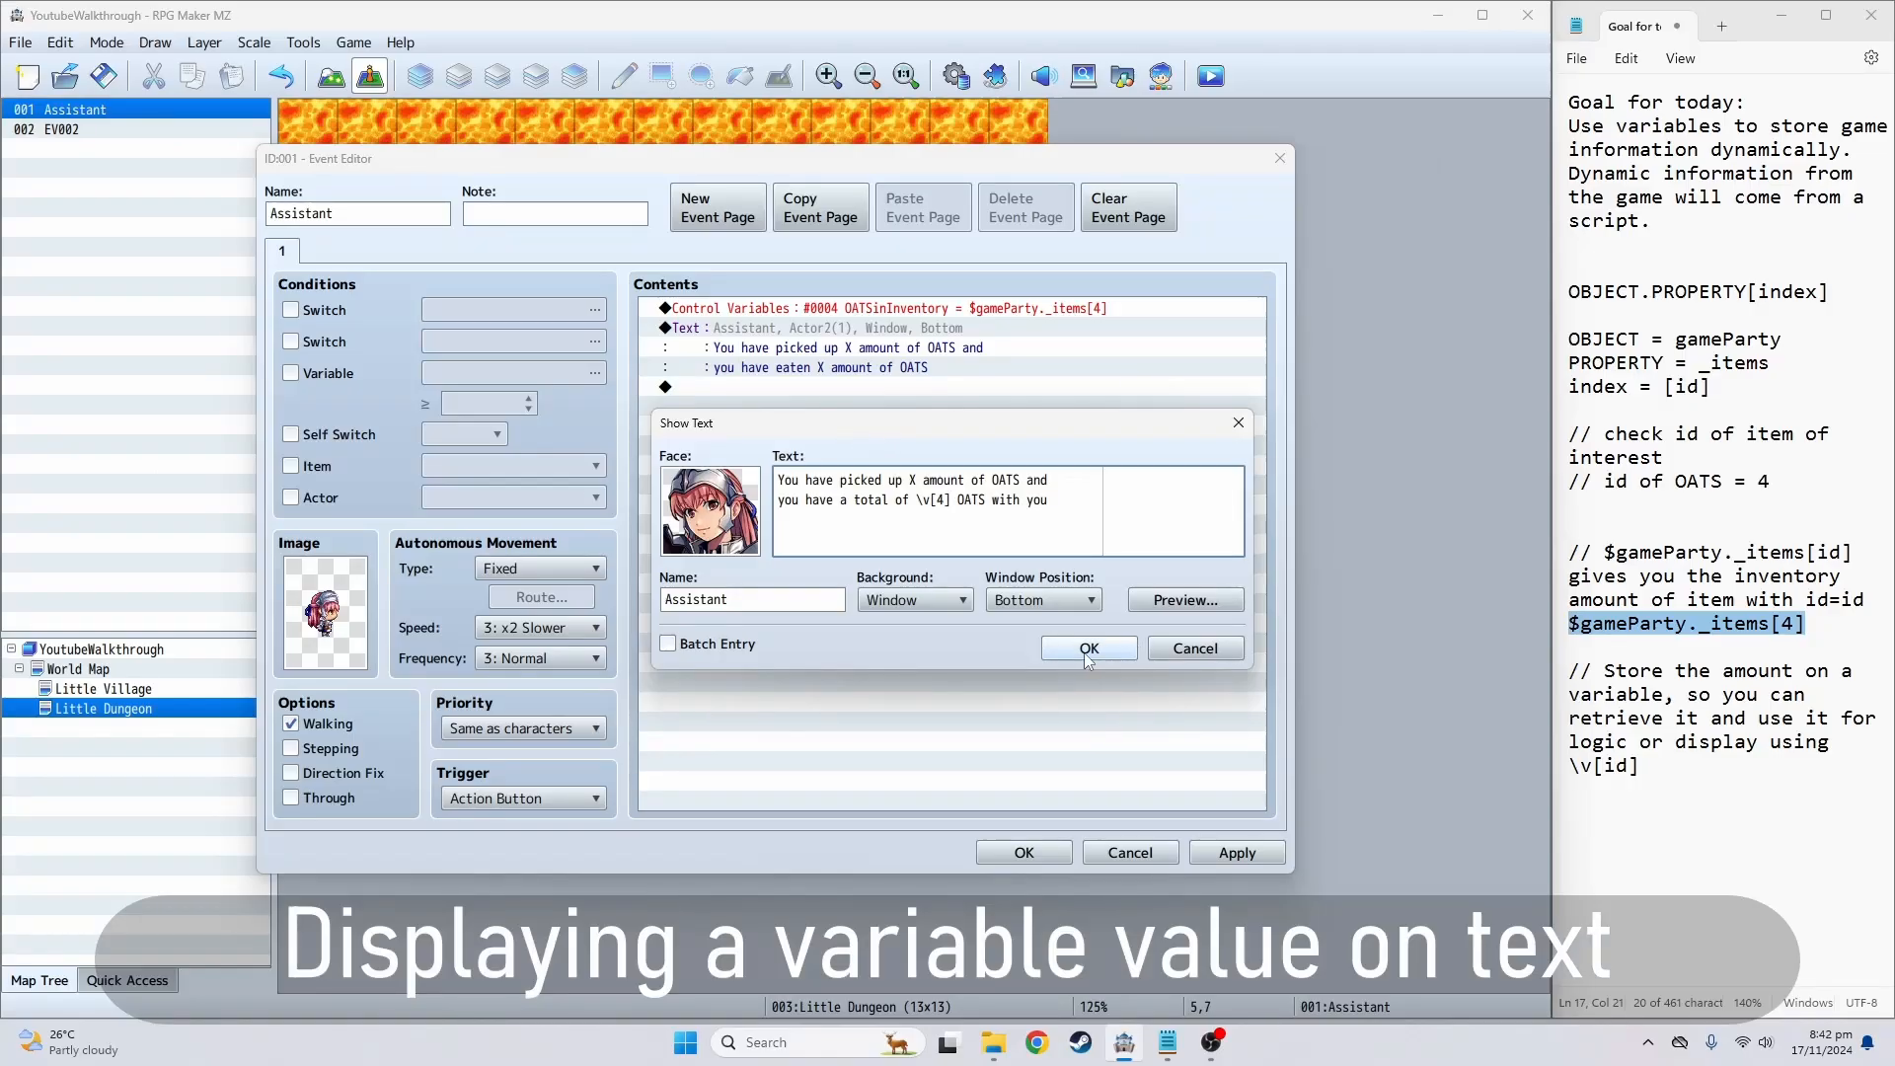
left_click(1089, 648)
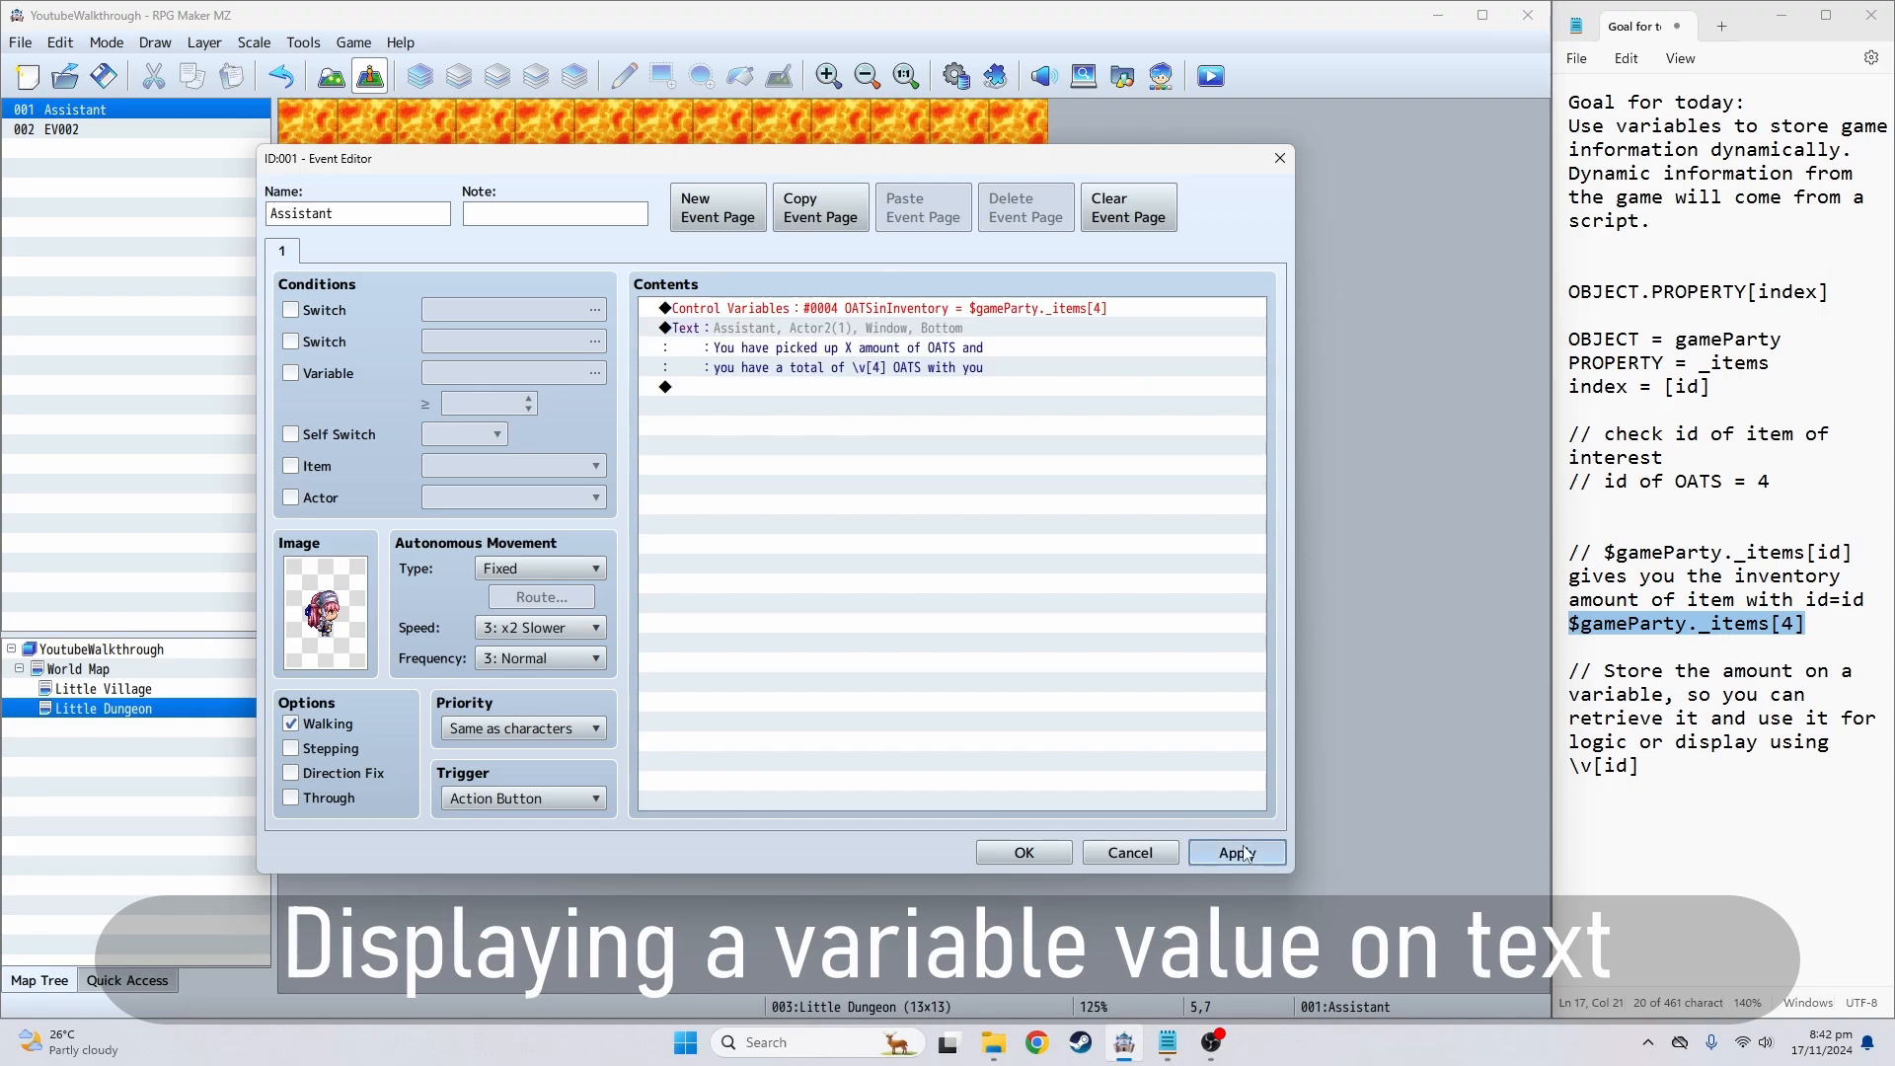
left_click(1023, 853)
- Playtest the game and collect OATS from the haystack until two are in the inventory
left_click(1220, 83)
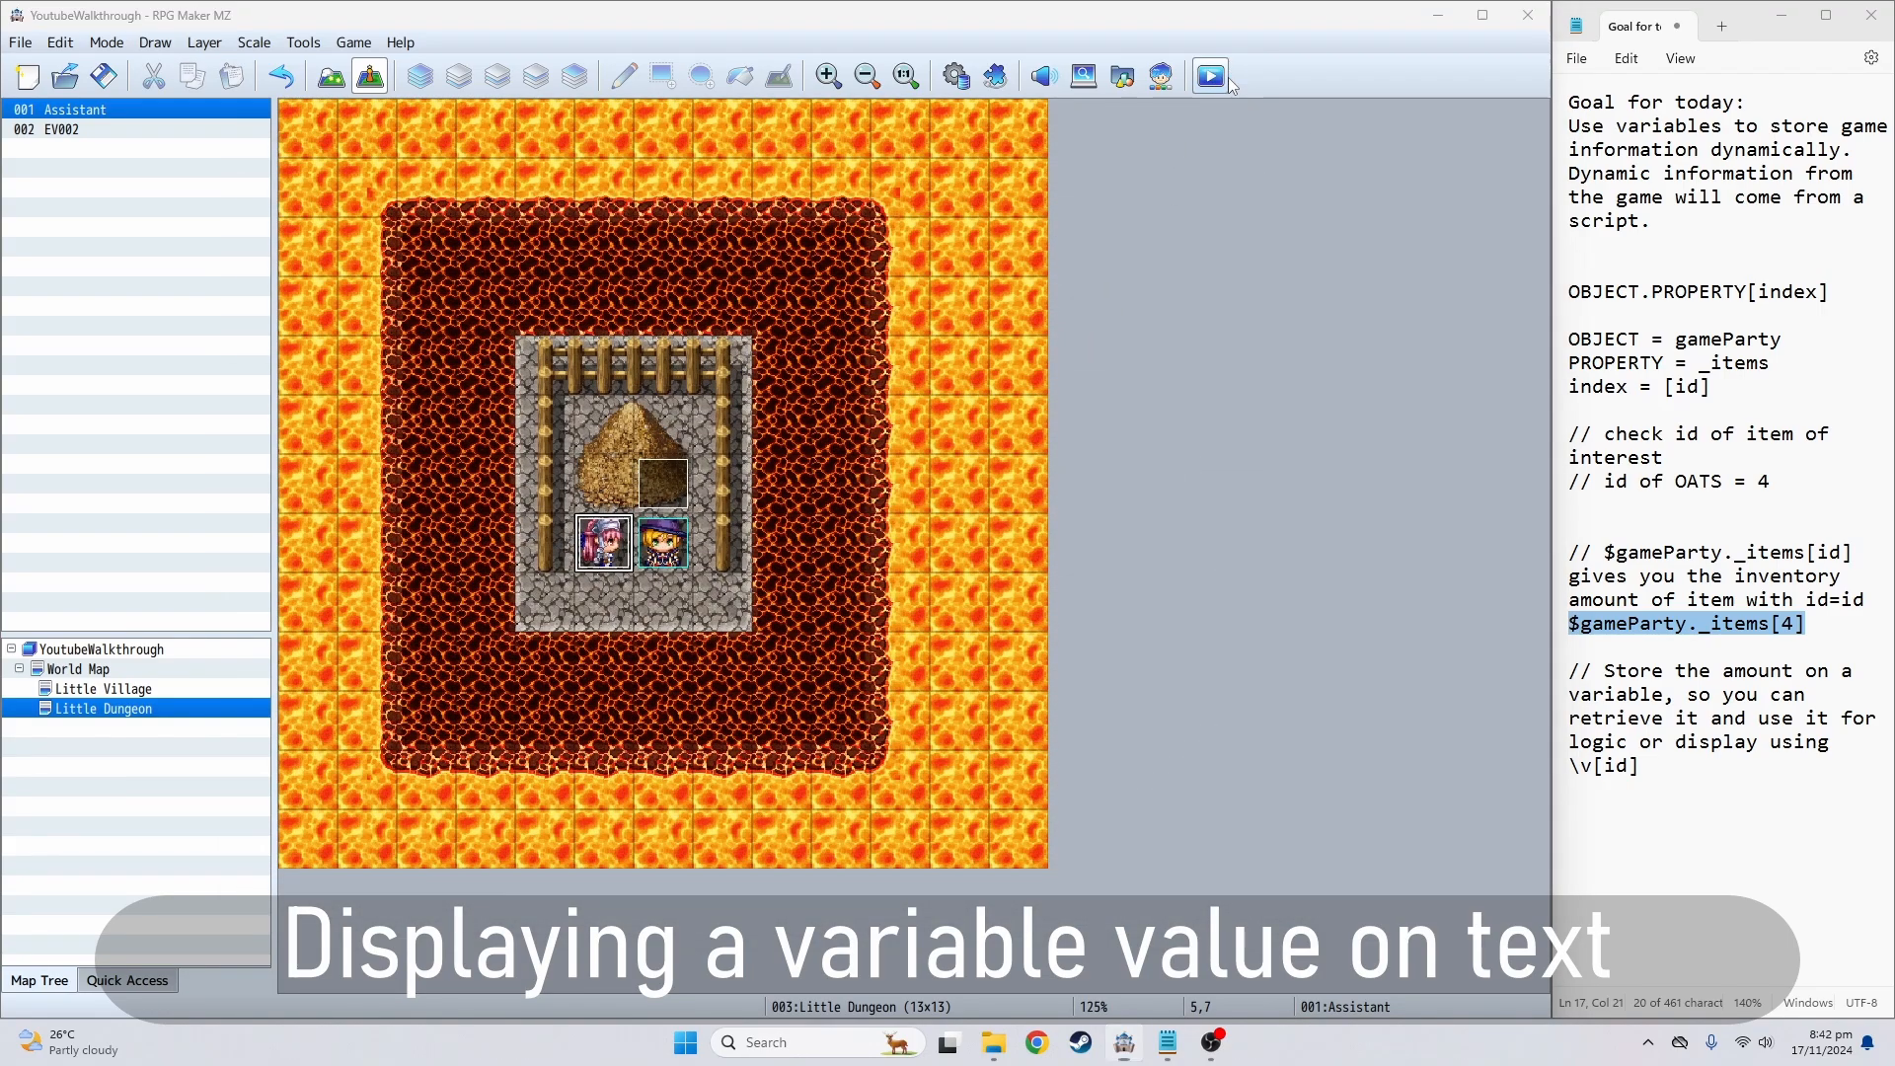
key("Up")
key("Return")
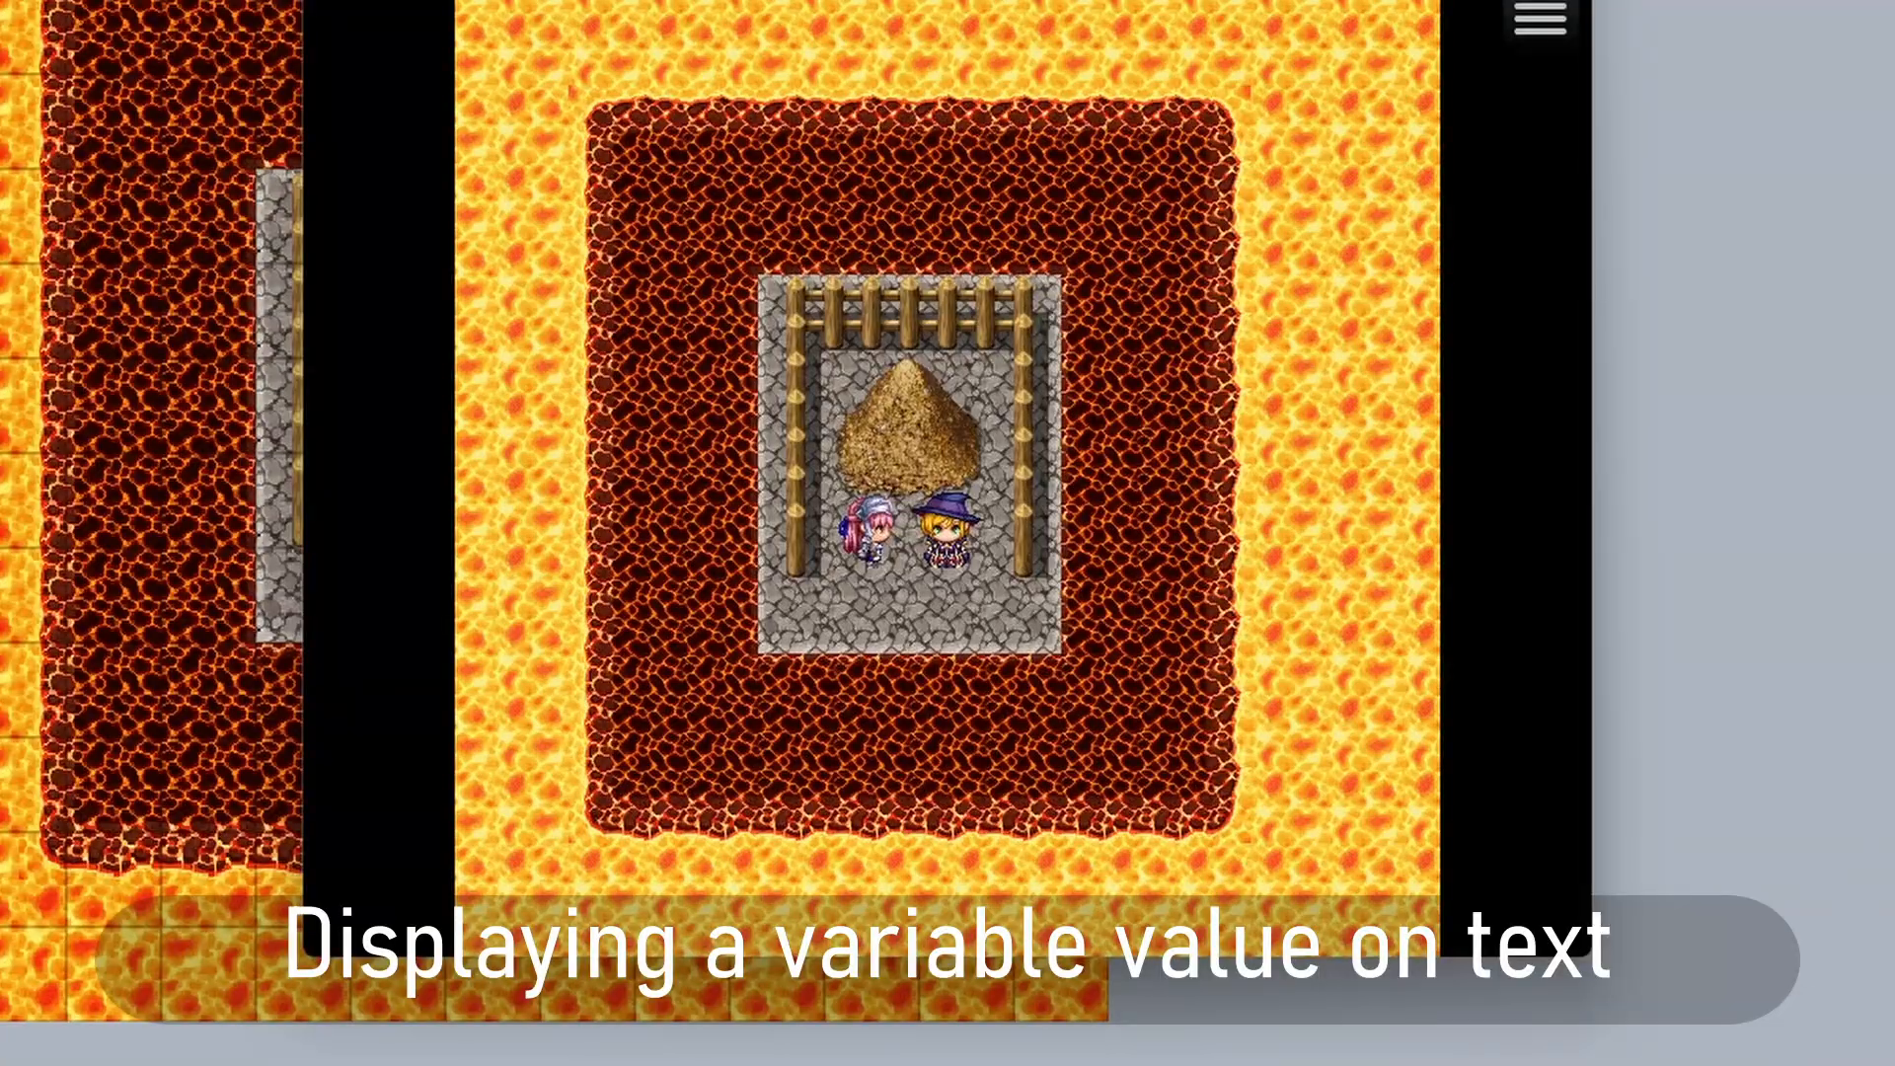
key("Up")
key("Return")
key("Return")
key("Return")
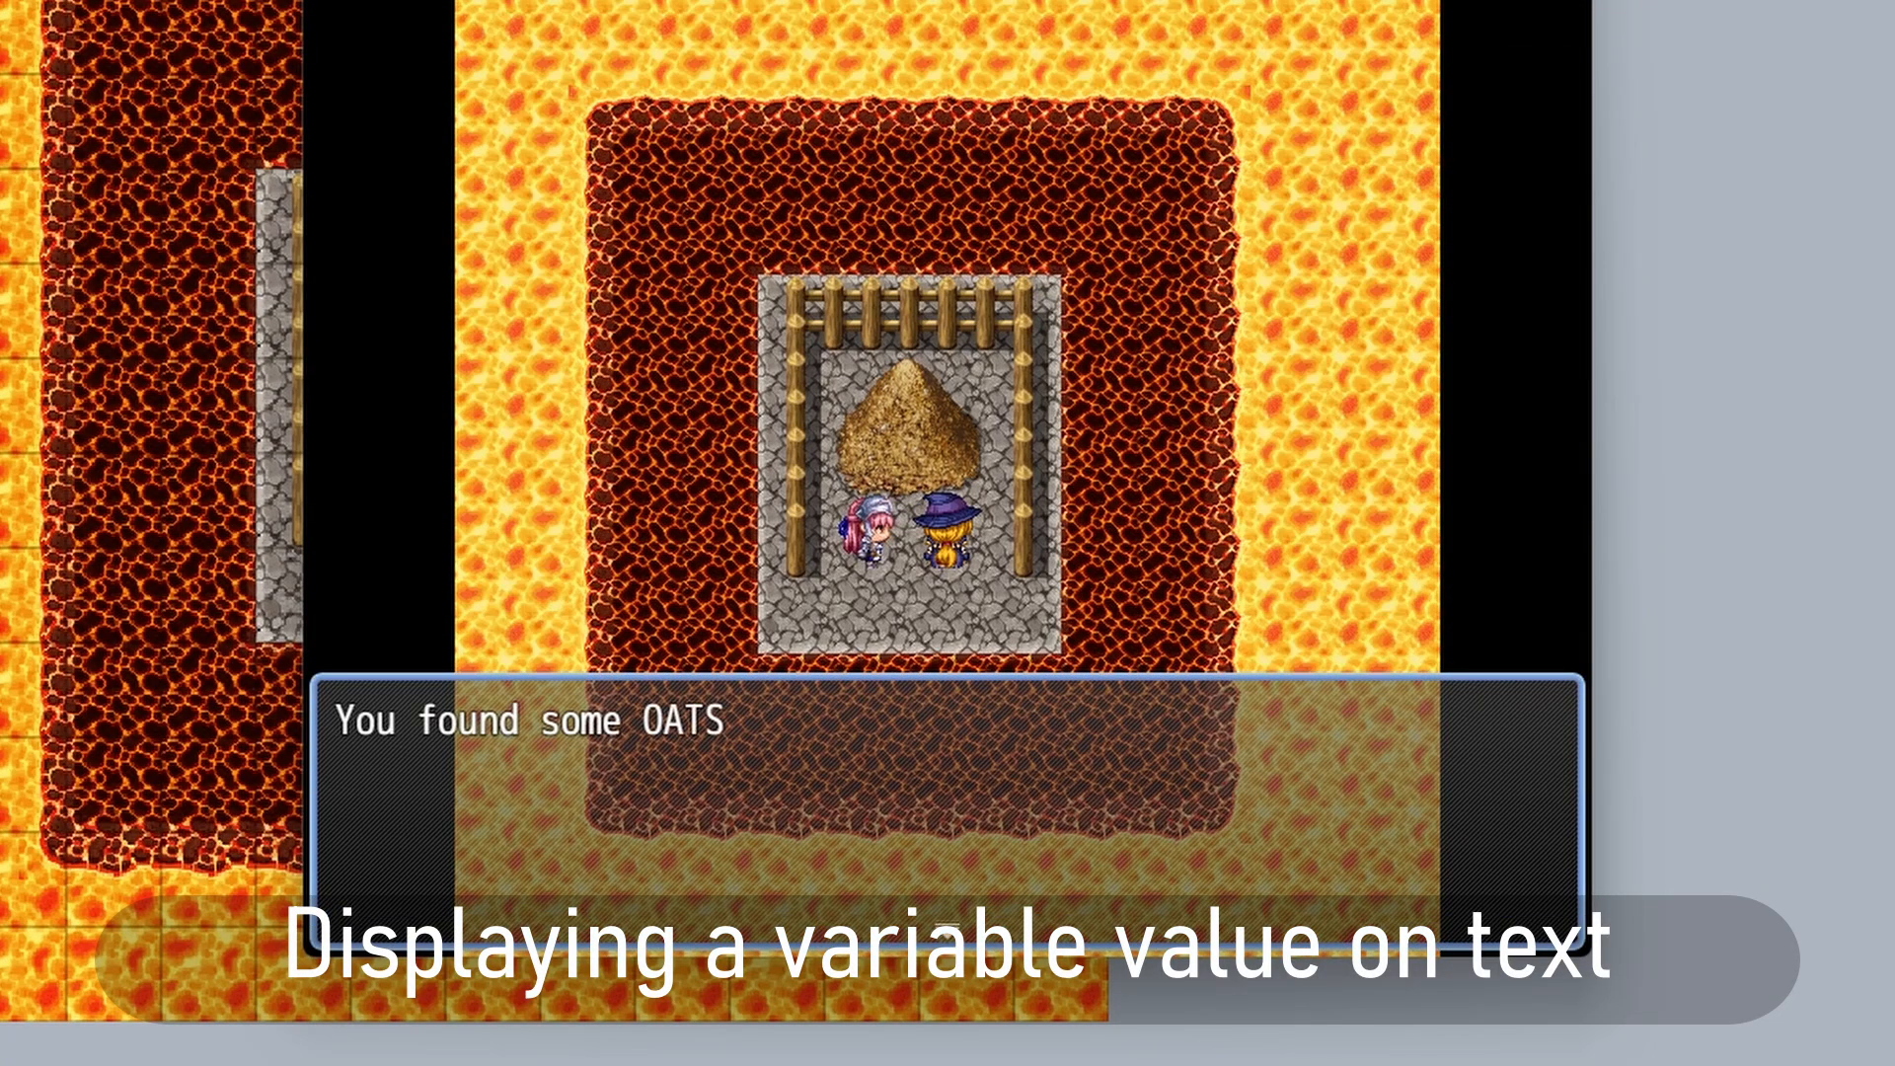
key("Return")
- Talk to the Assistant in the playtest to check the OATS total in her message, and close the message
key("Left")
key("Return")
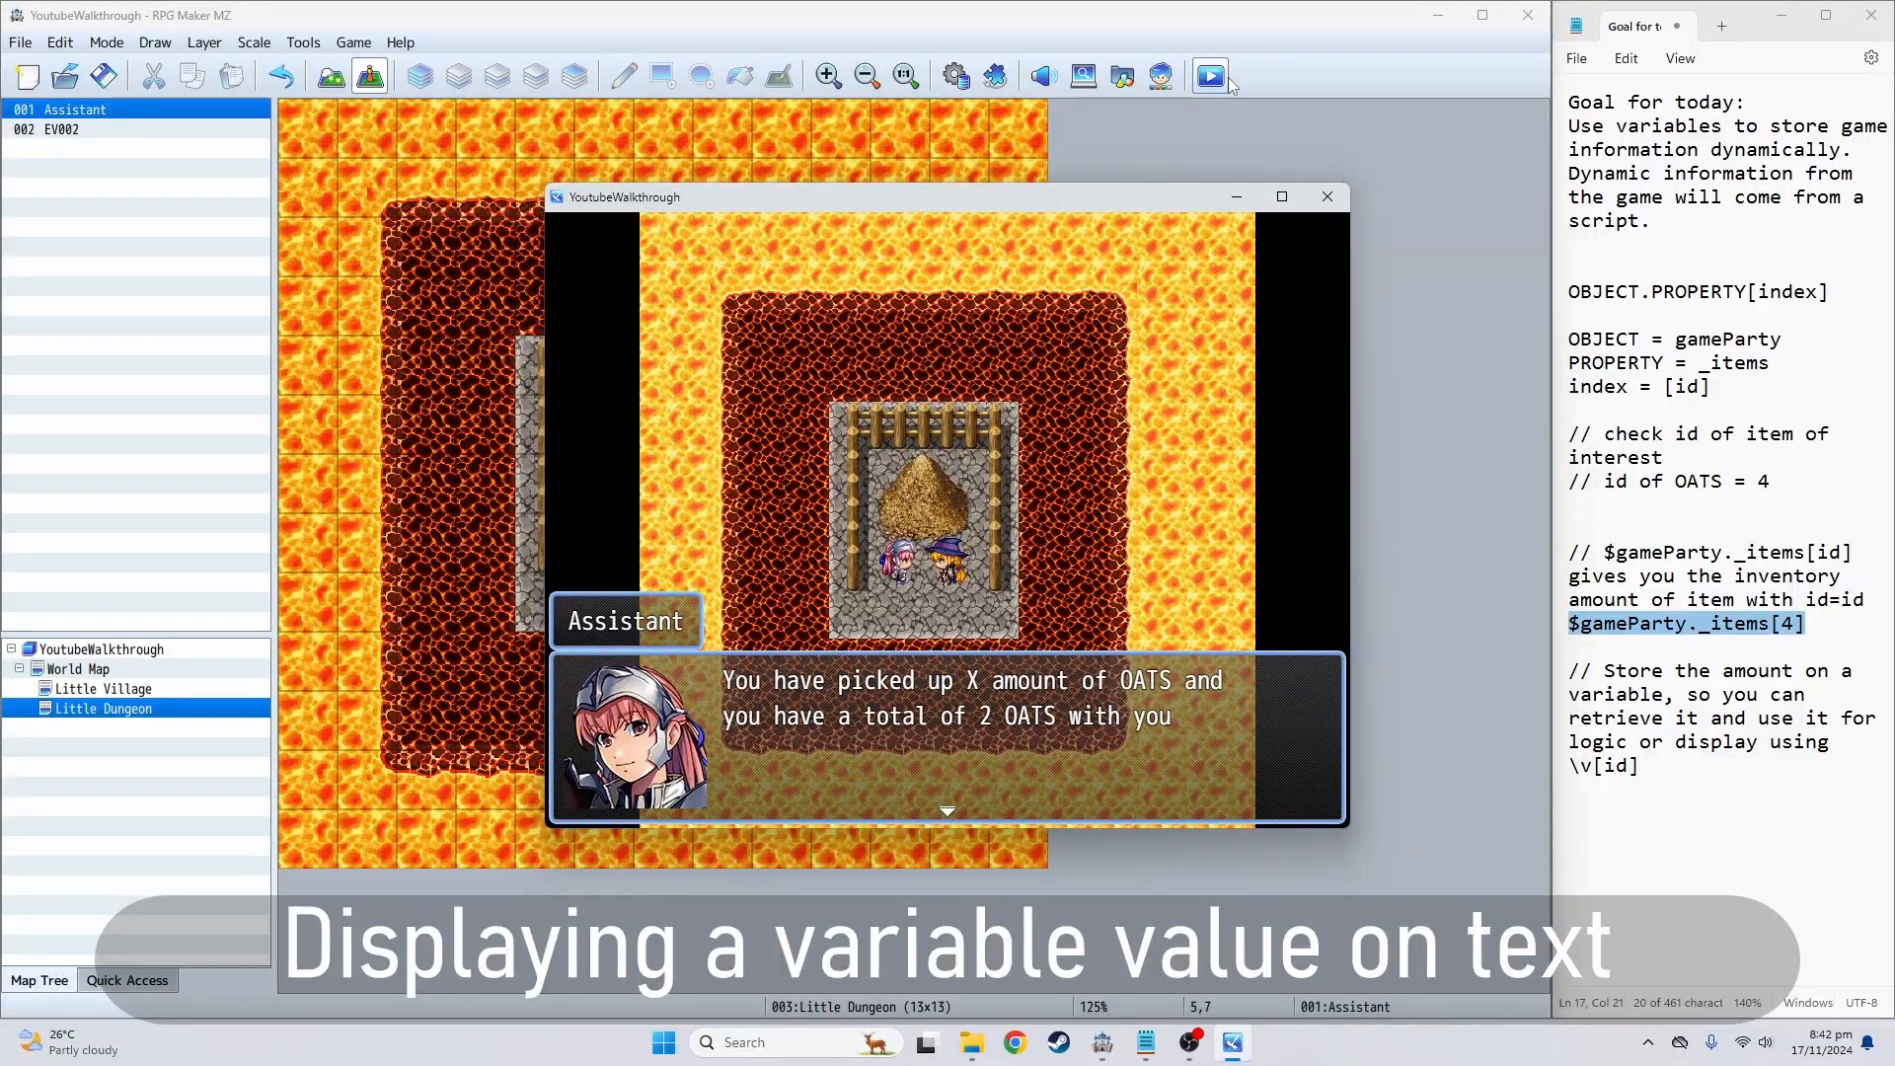
key("Return")
- Walk around the map, use up both OATS from the party's item inventory, and return to the map
key("Down")
key("Down")
key("Right")
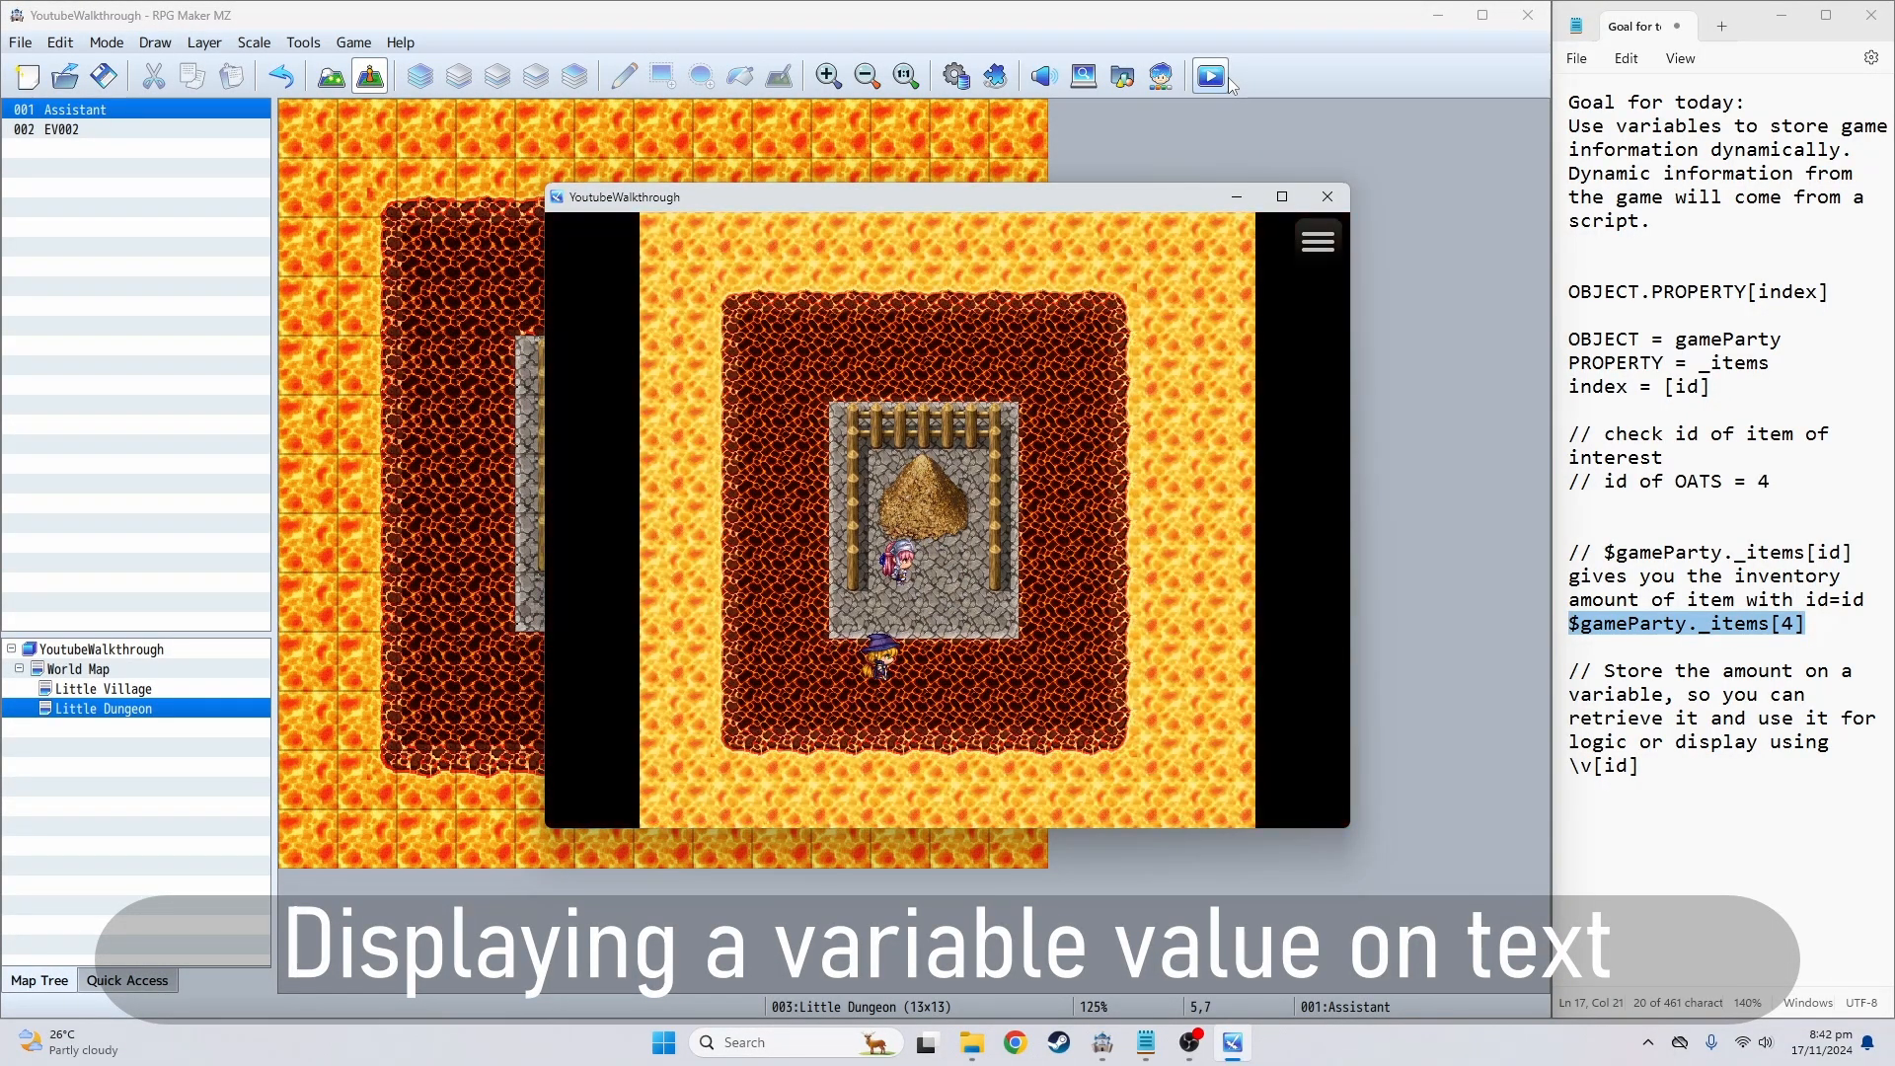
key("Up")
key("Up")
key("Escape")
key("Return")
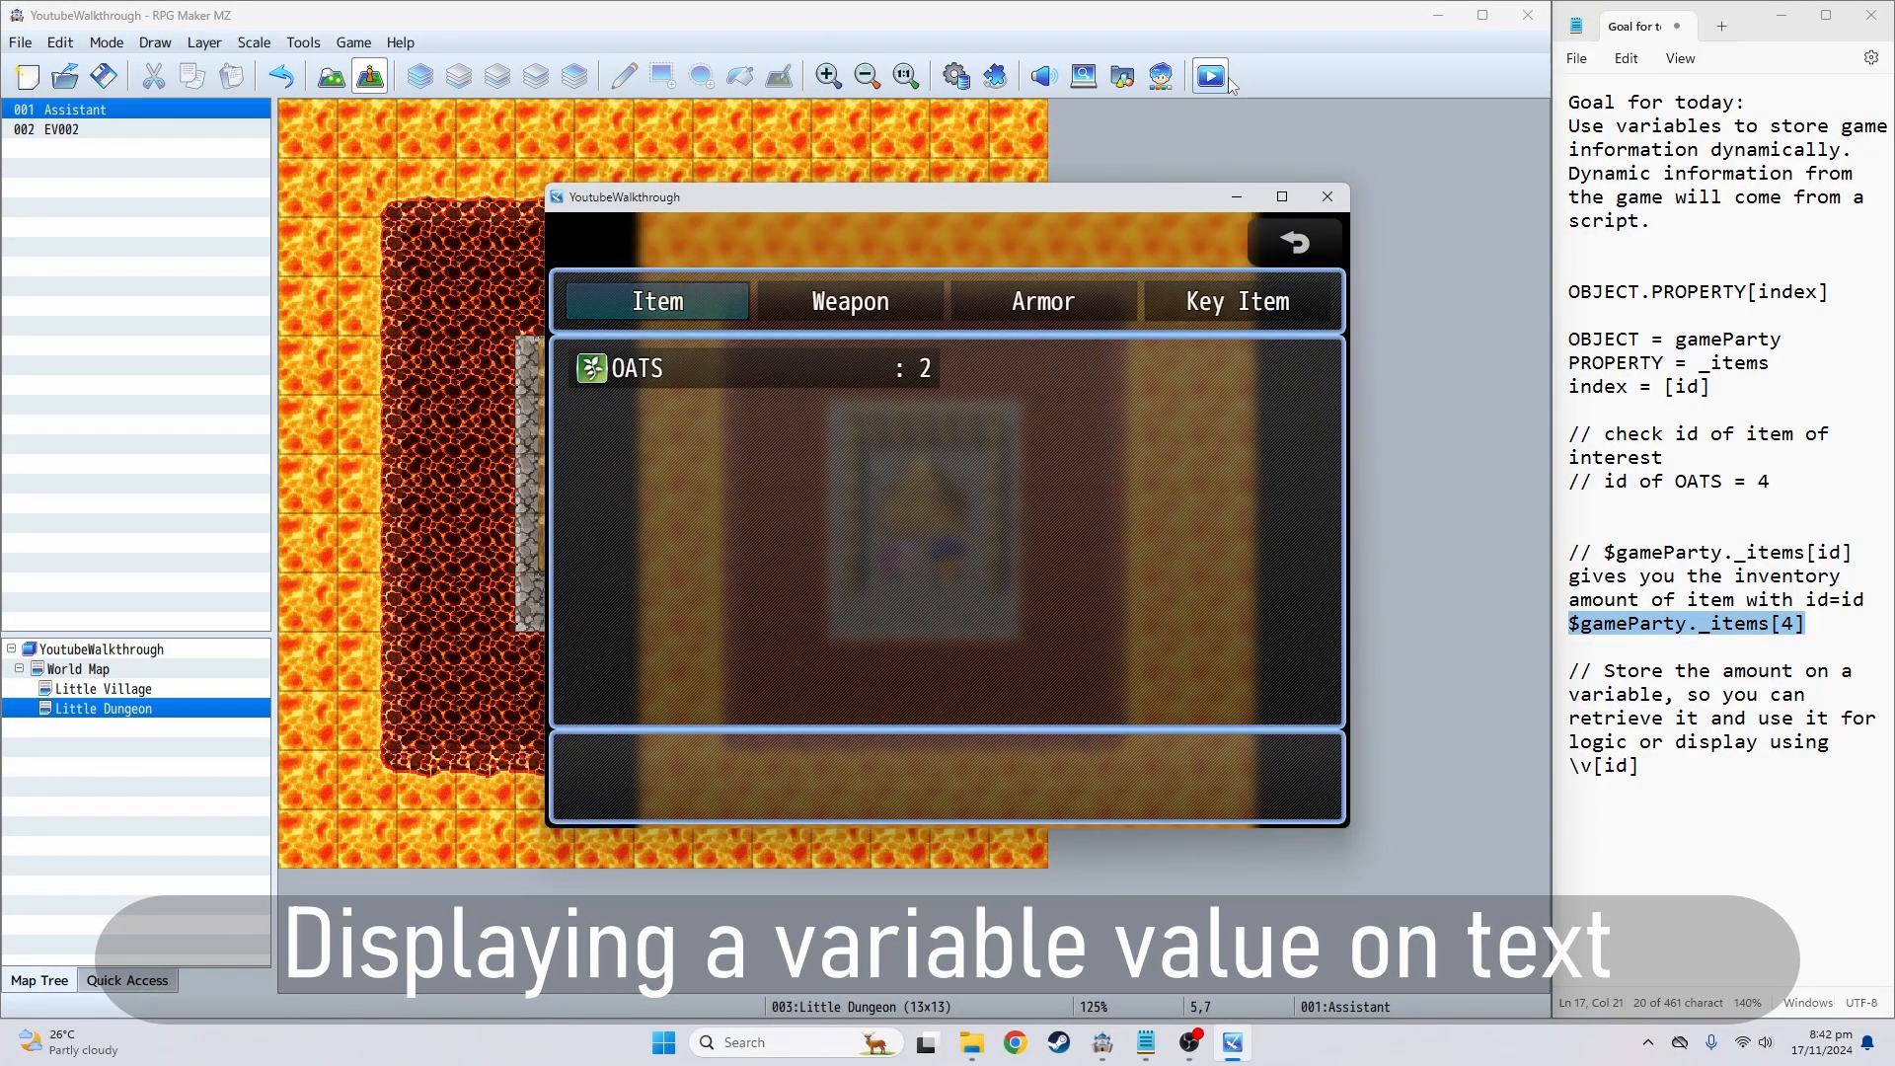
key("Return")
key("Return")
key("Return")
key("Escape")
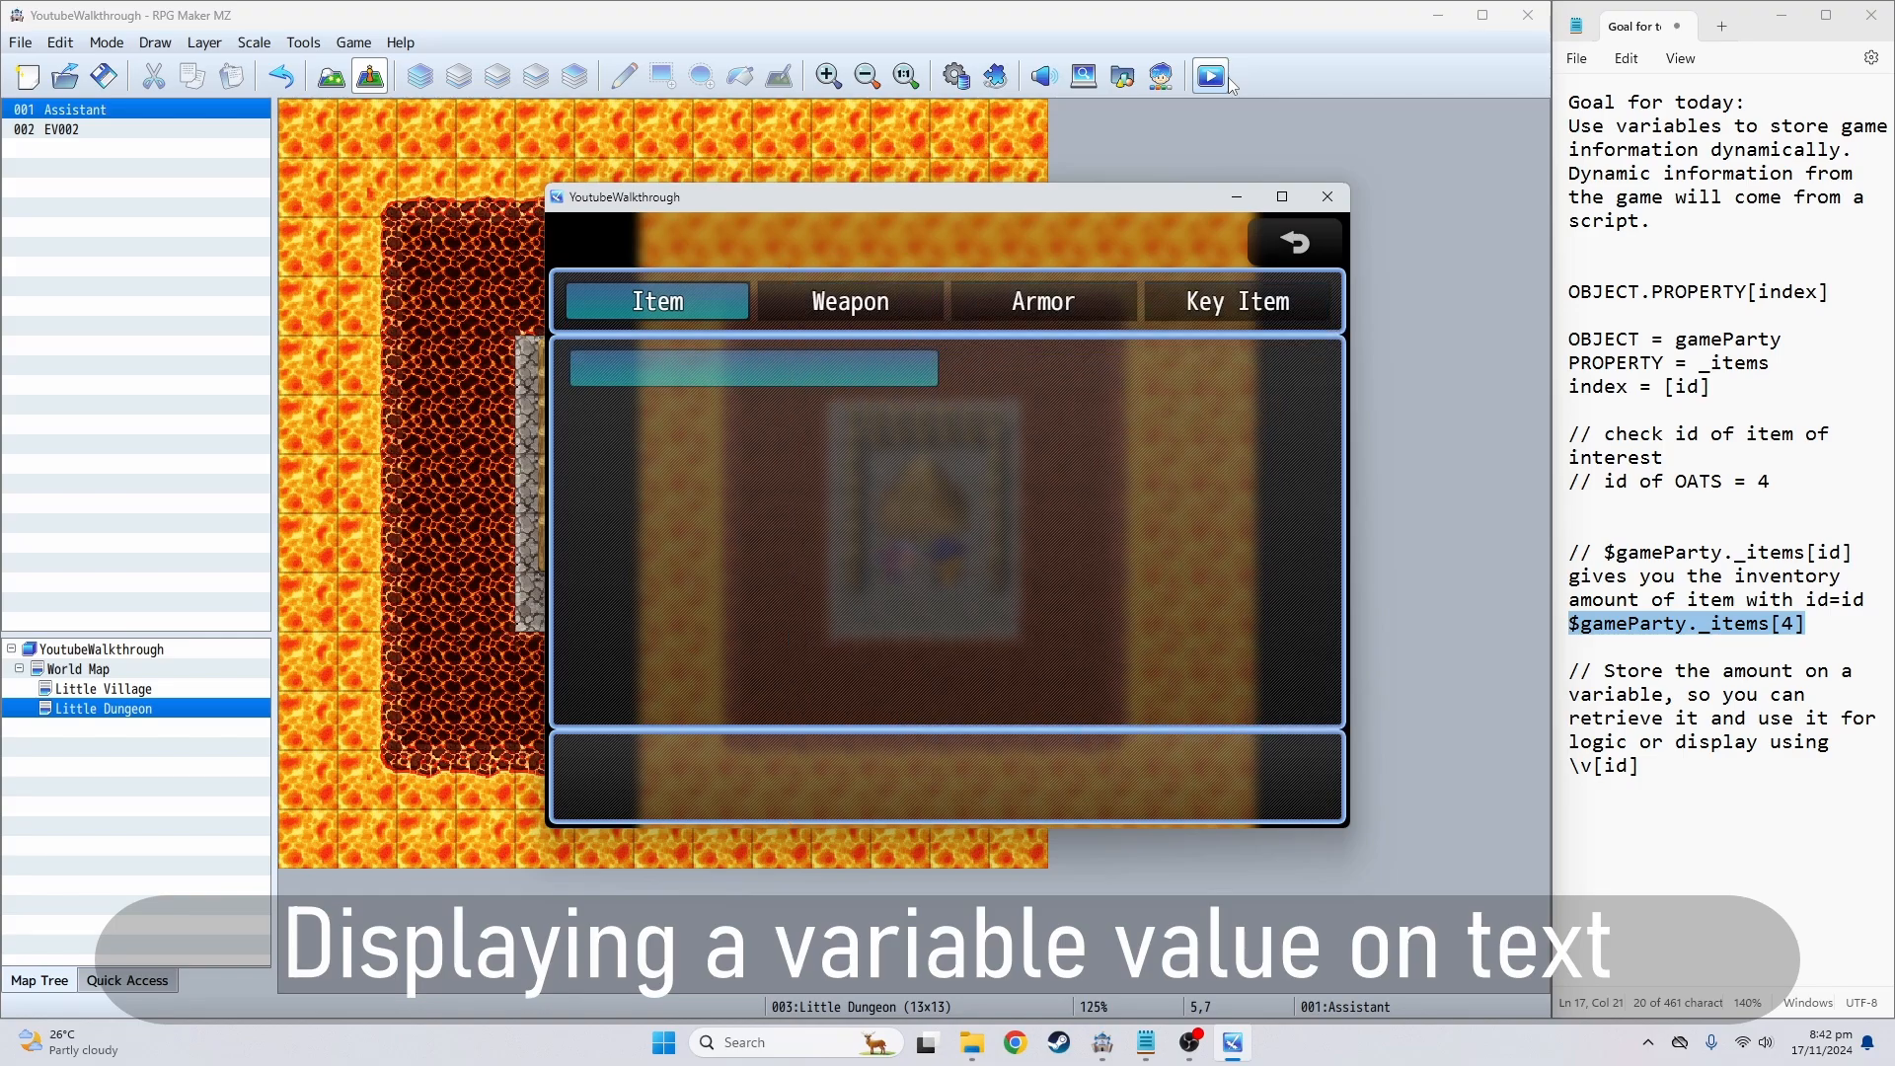
key("Escape")
key("Escape")
key("Escape")
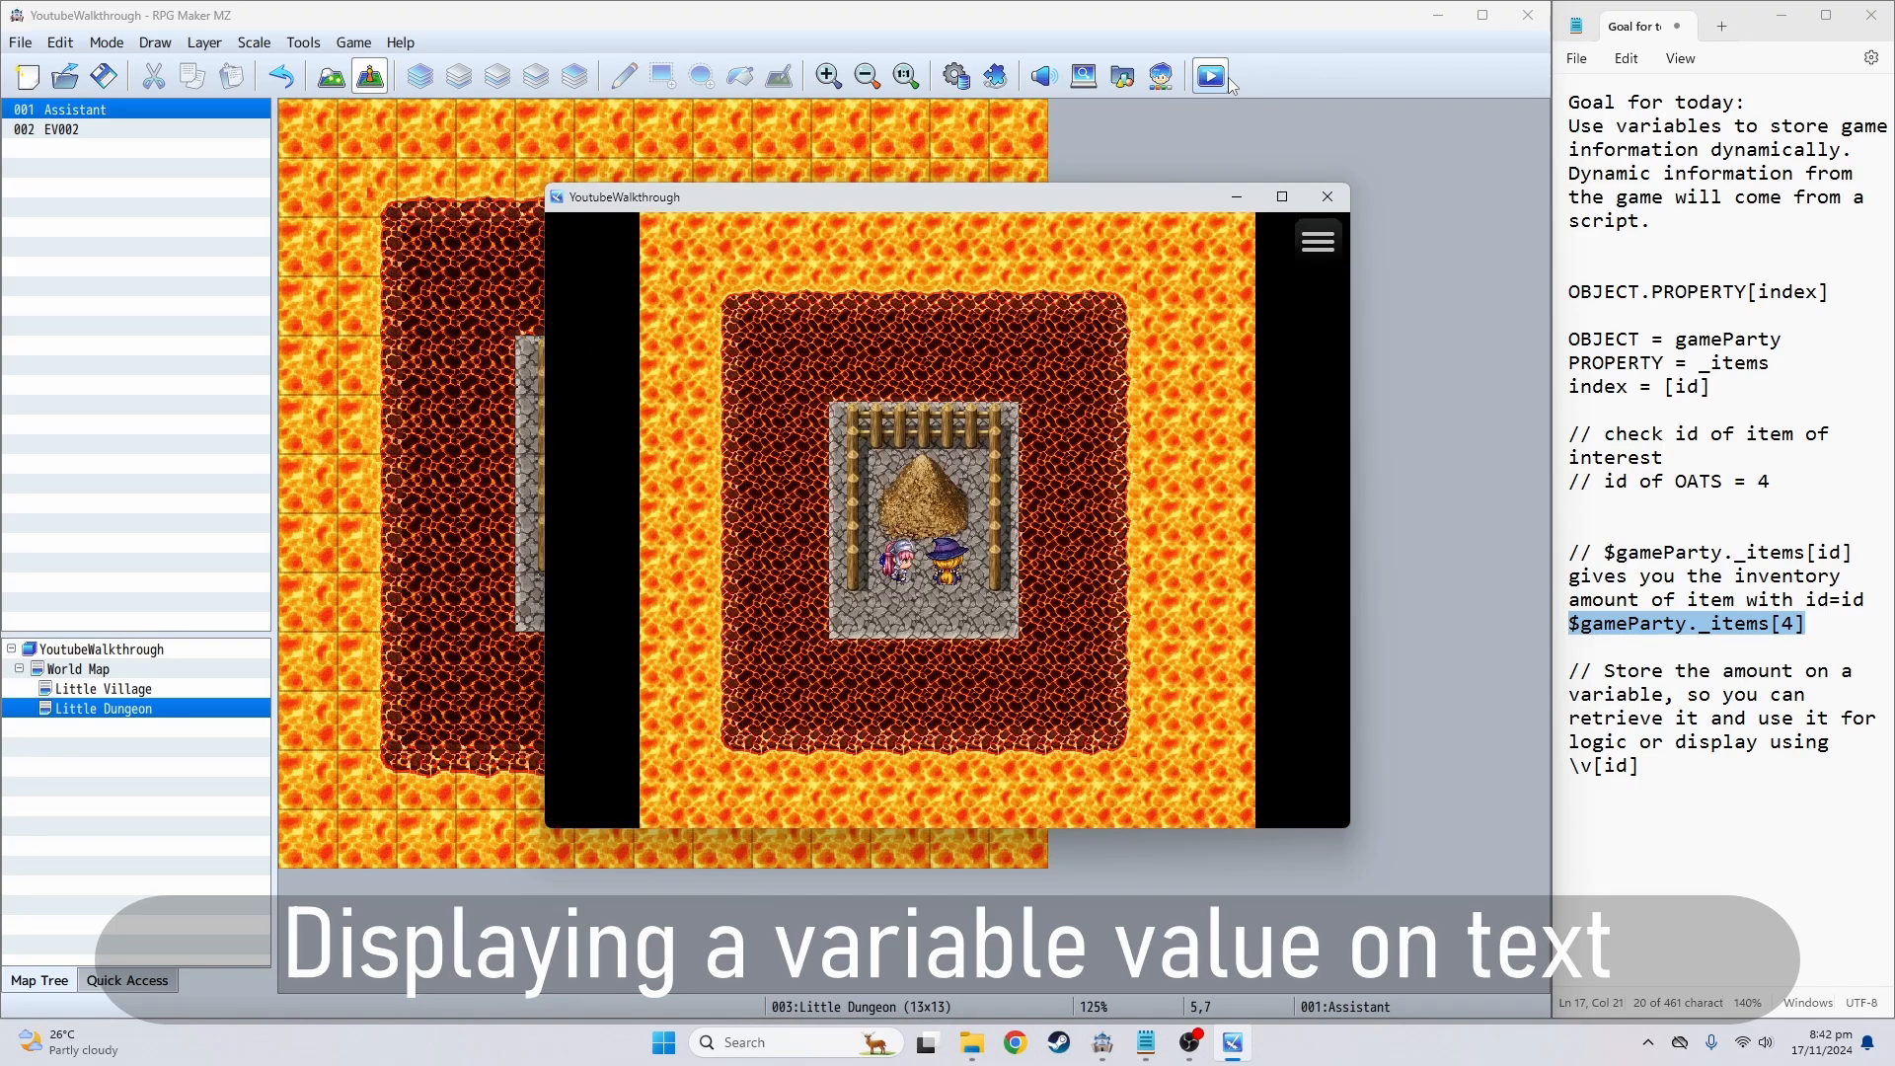
- Talk to the Assistant again to check the reported OATS total, and end the playtest
key("Left")
key("Return")
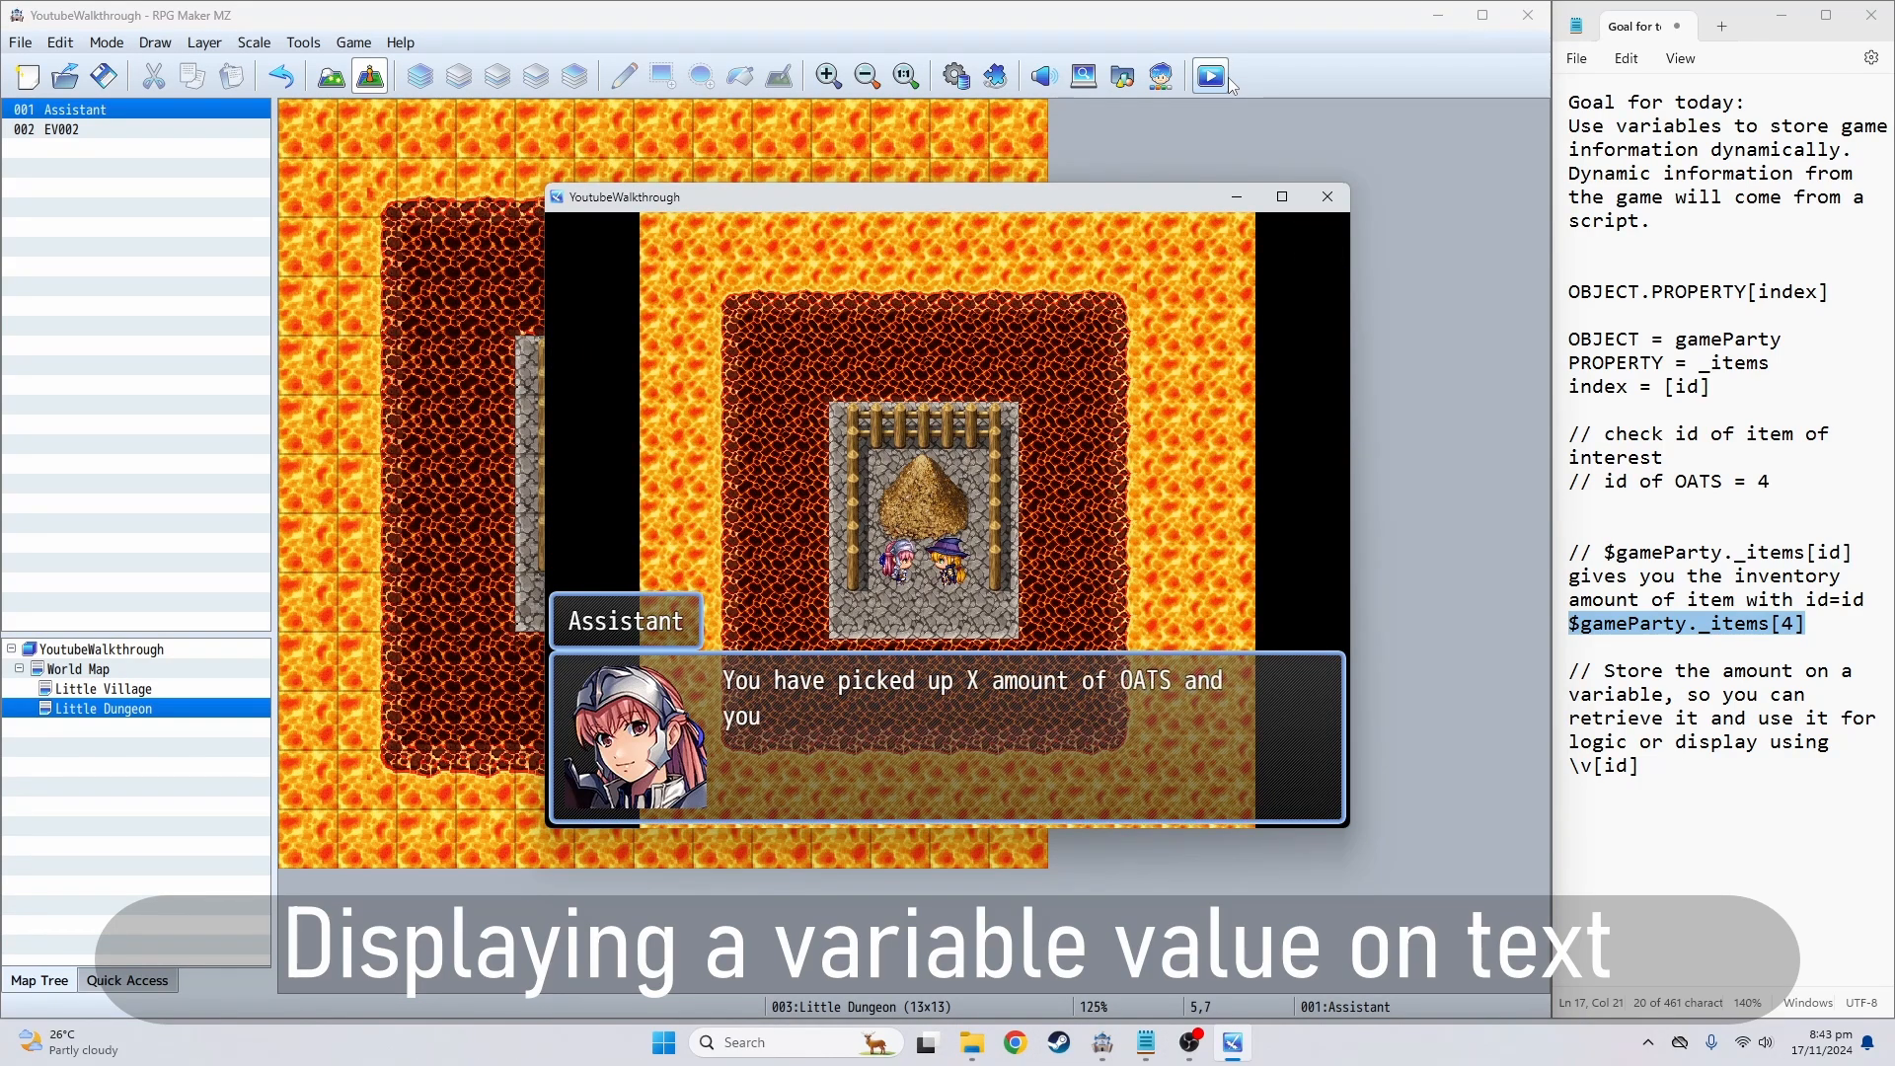
key("Return")
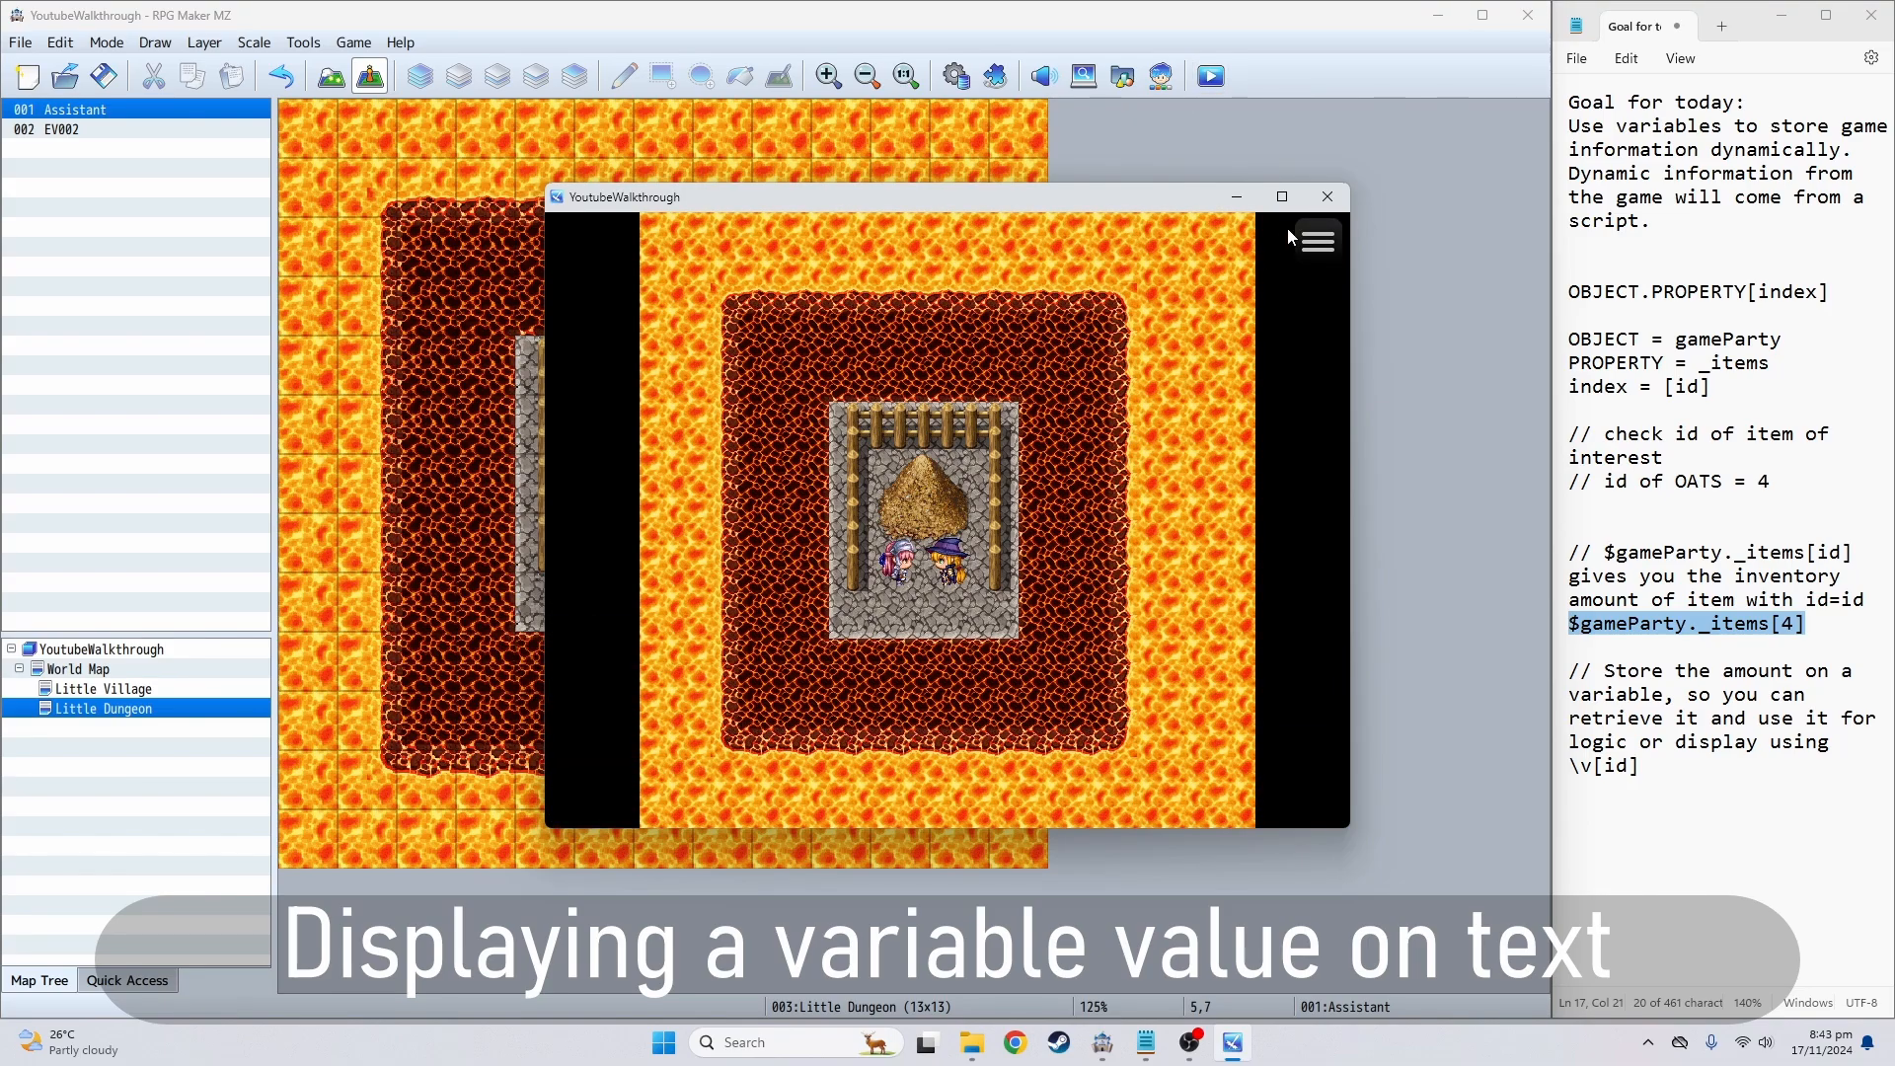
left_click(1327, 196)
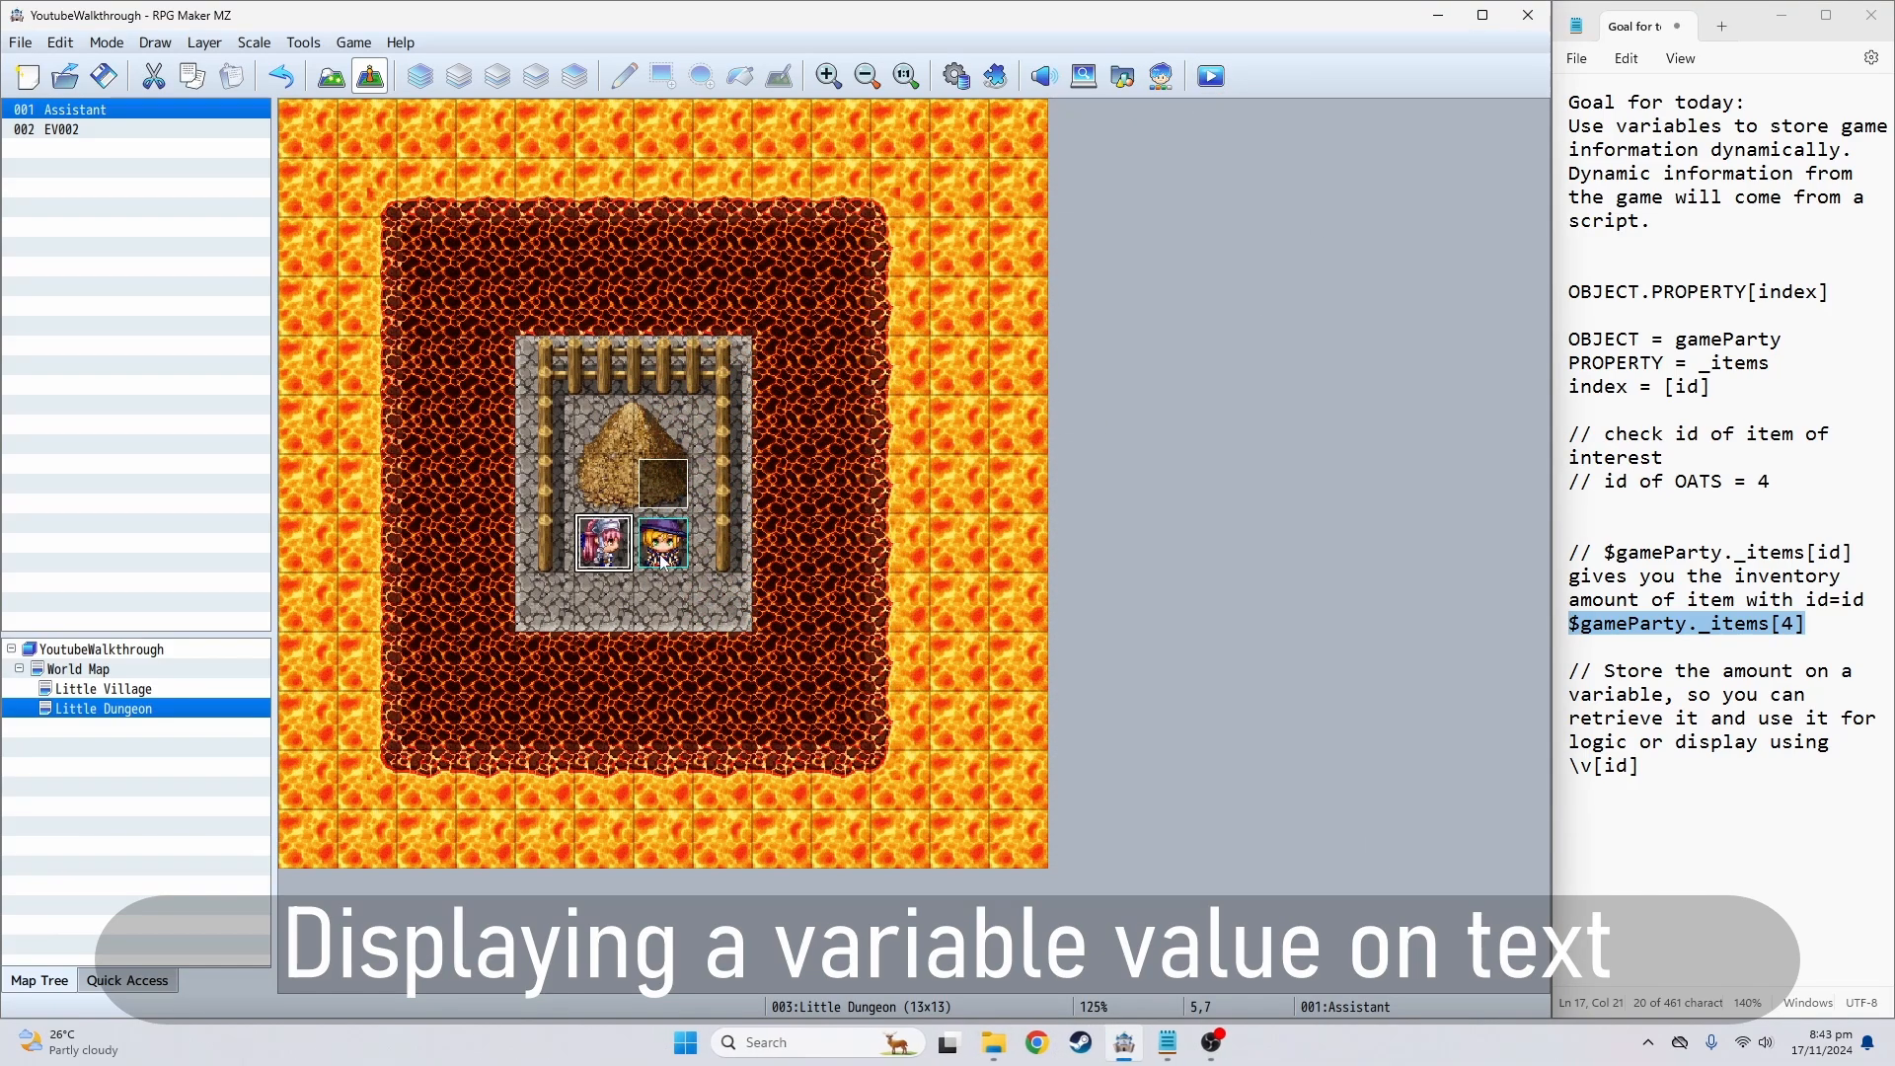
- Review the variable command and message text in the Assistant event, and close the event
double_click(616, 555)
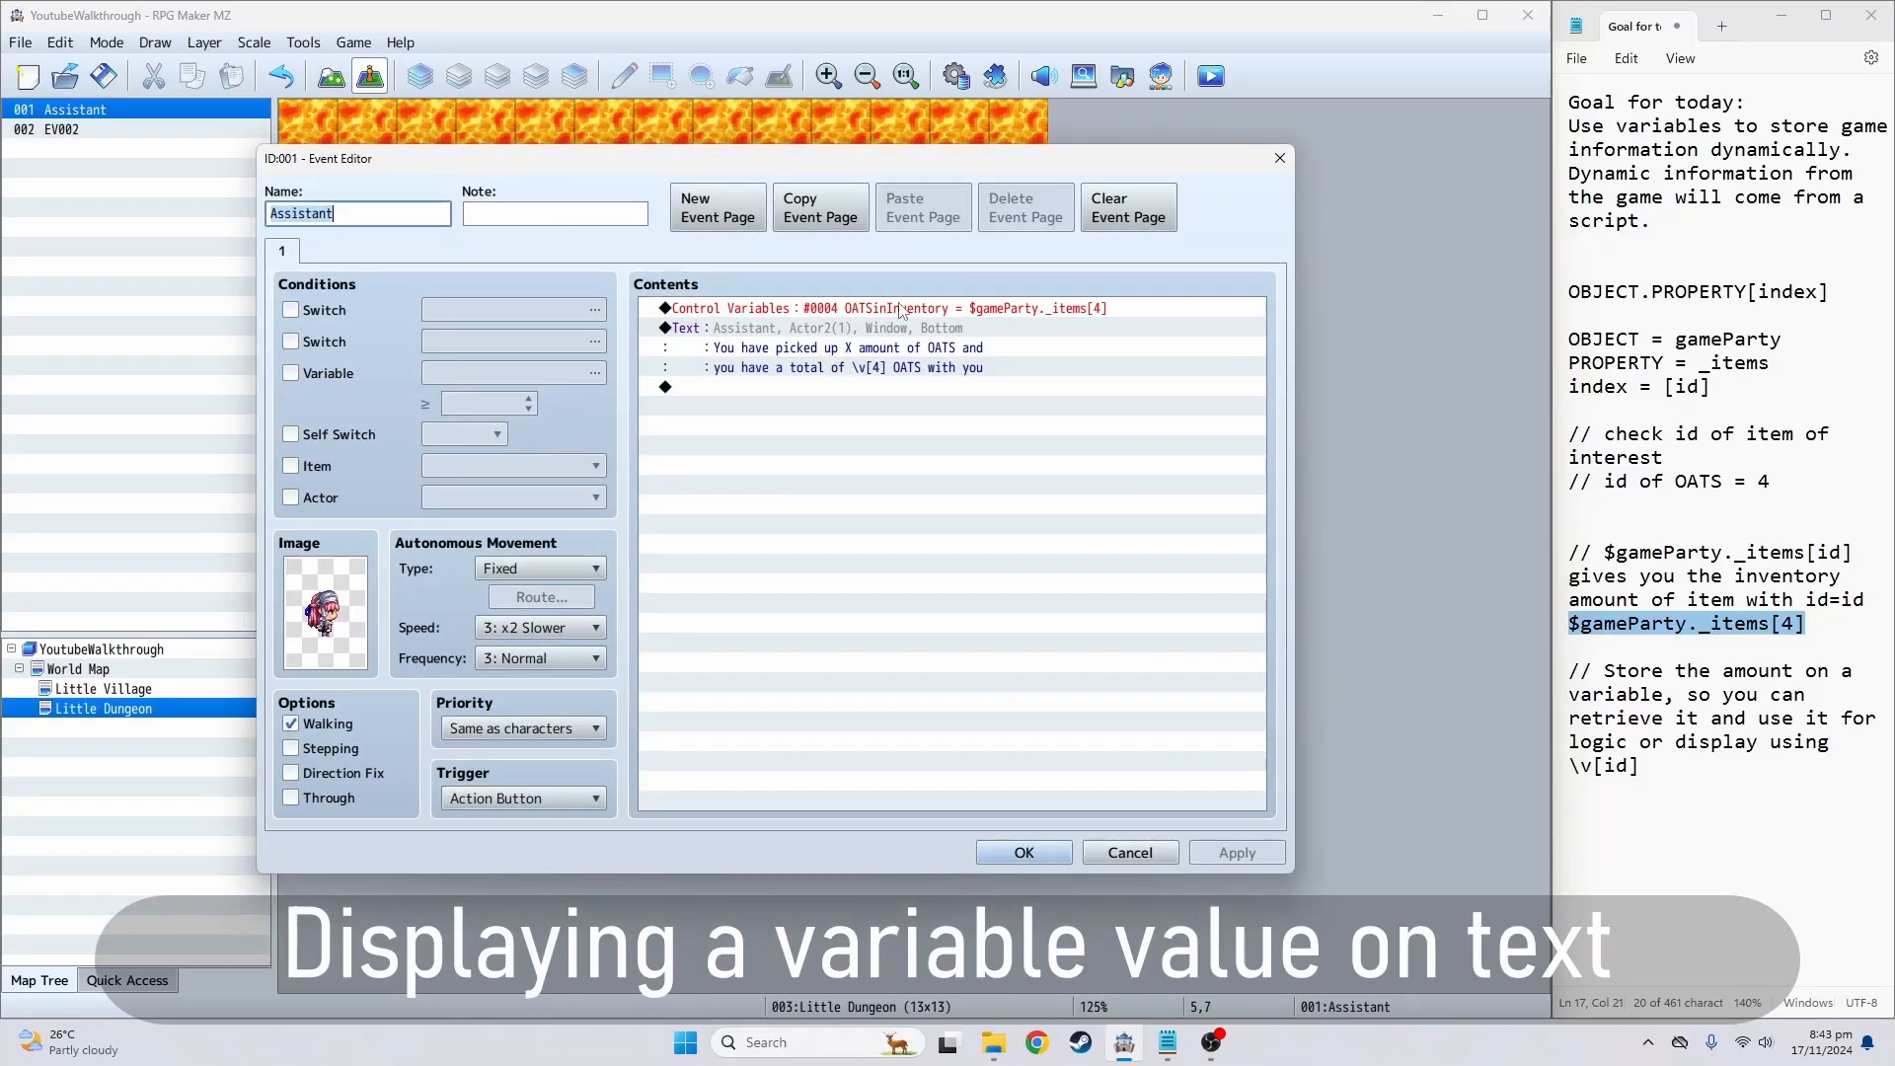
left_click(955, 310)
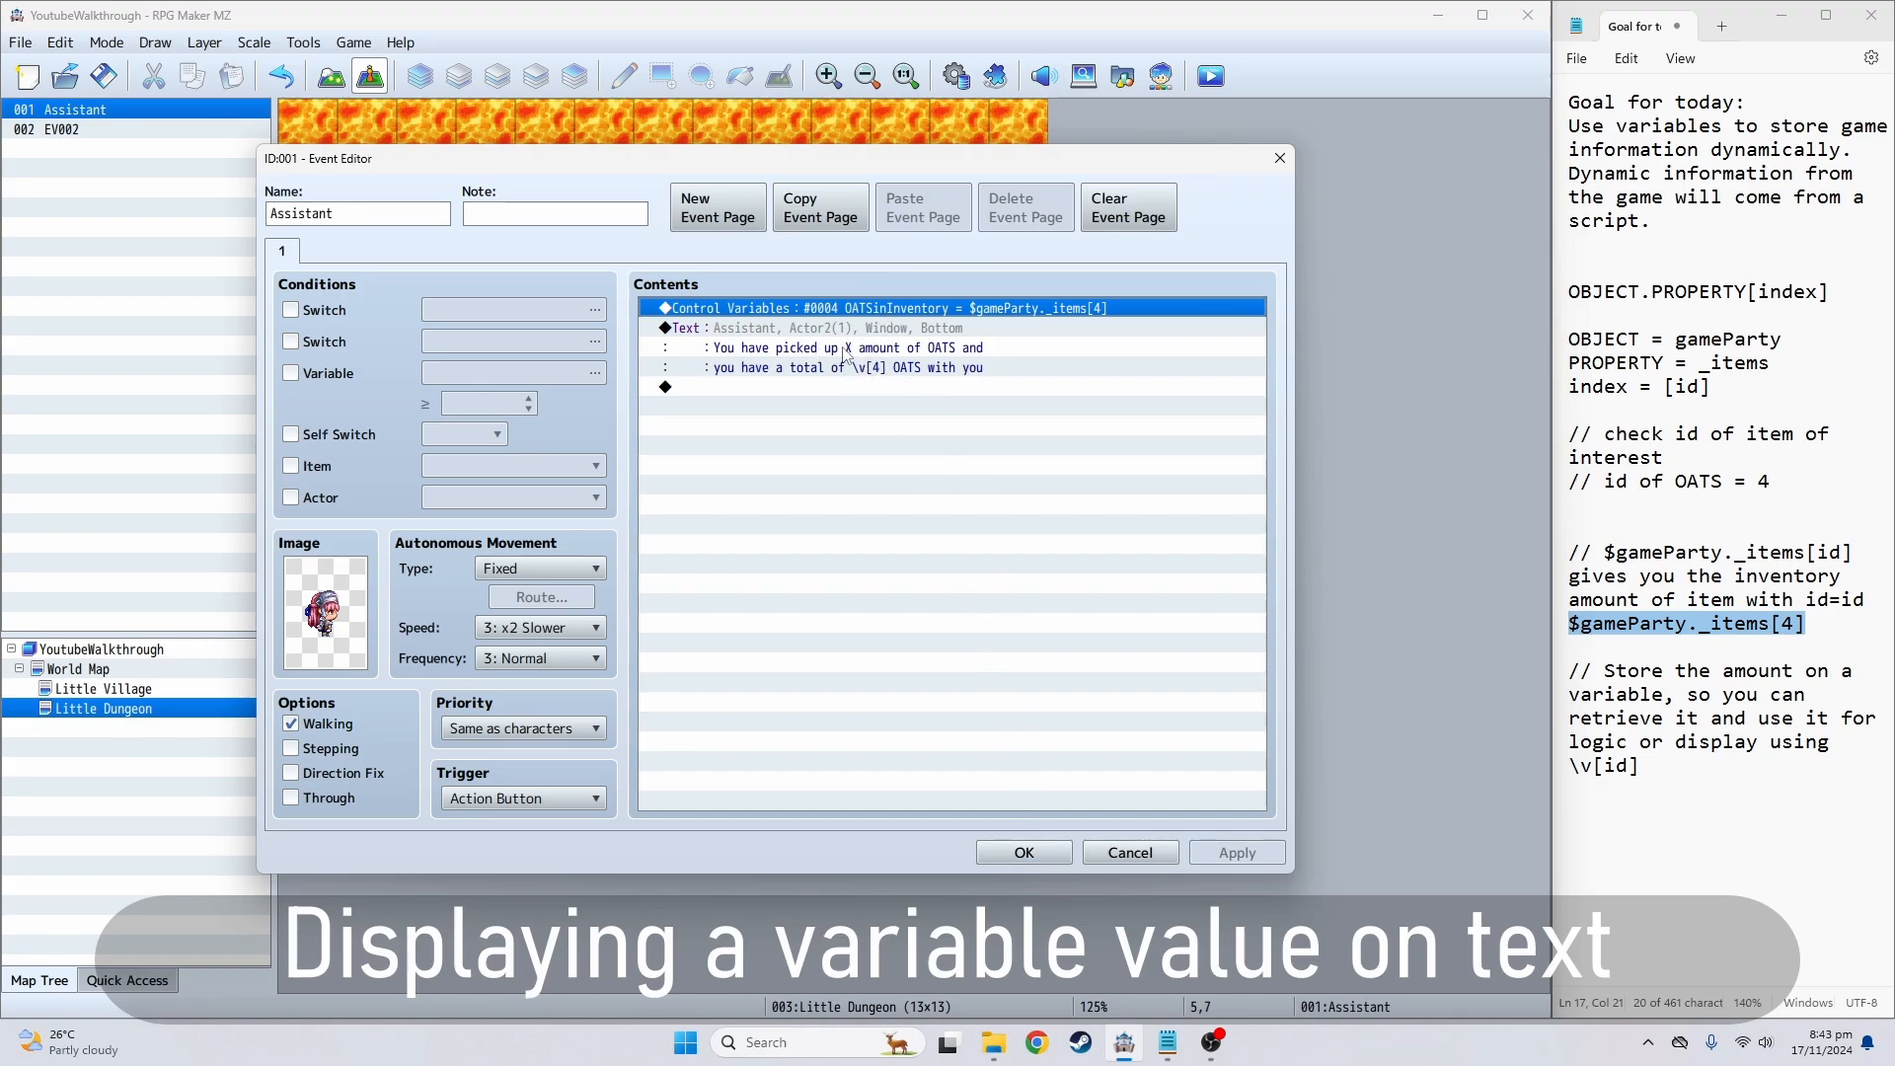
left_click(1032, 852)
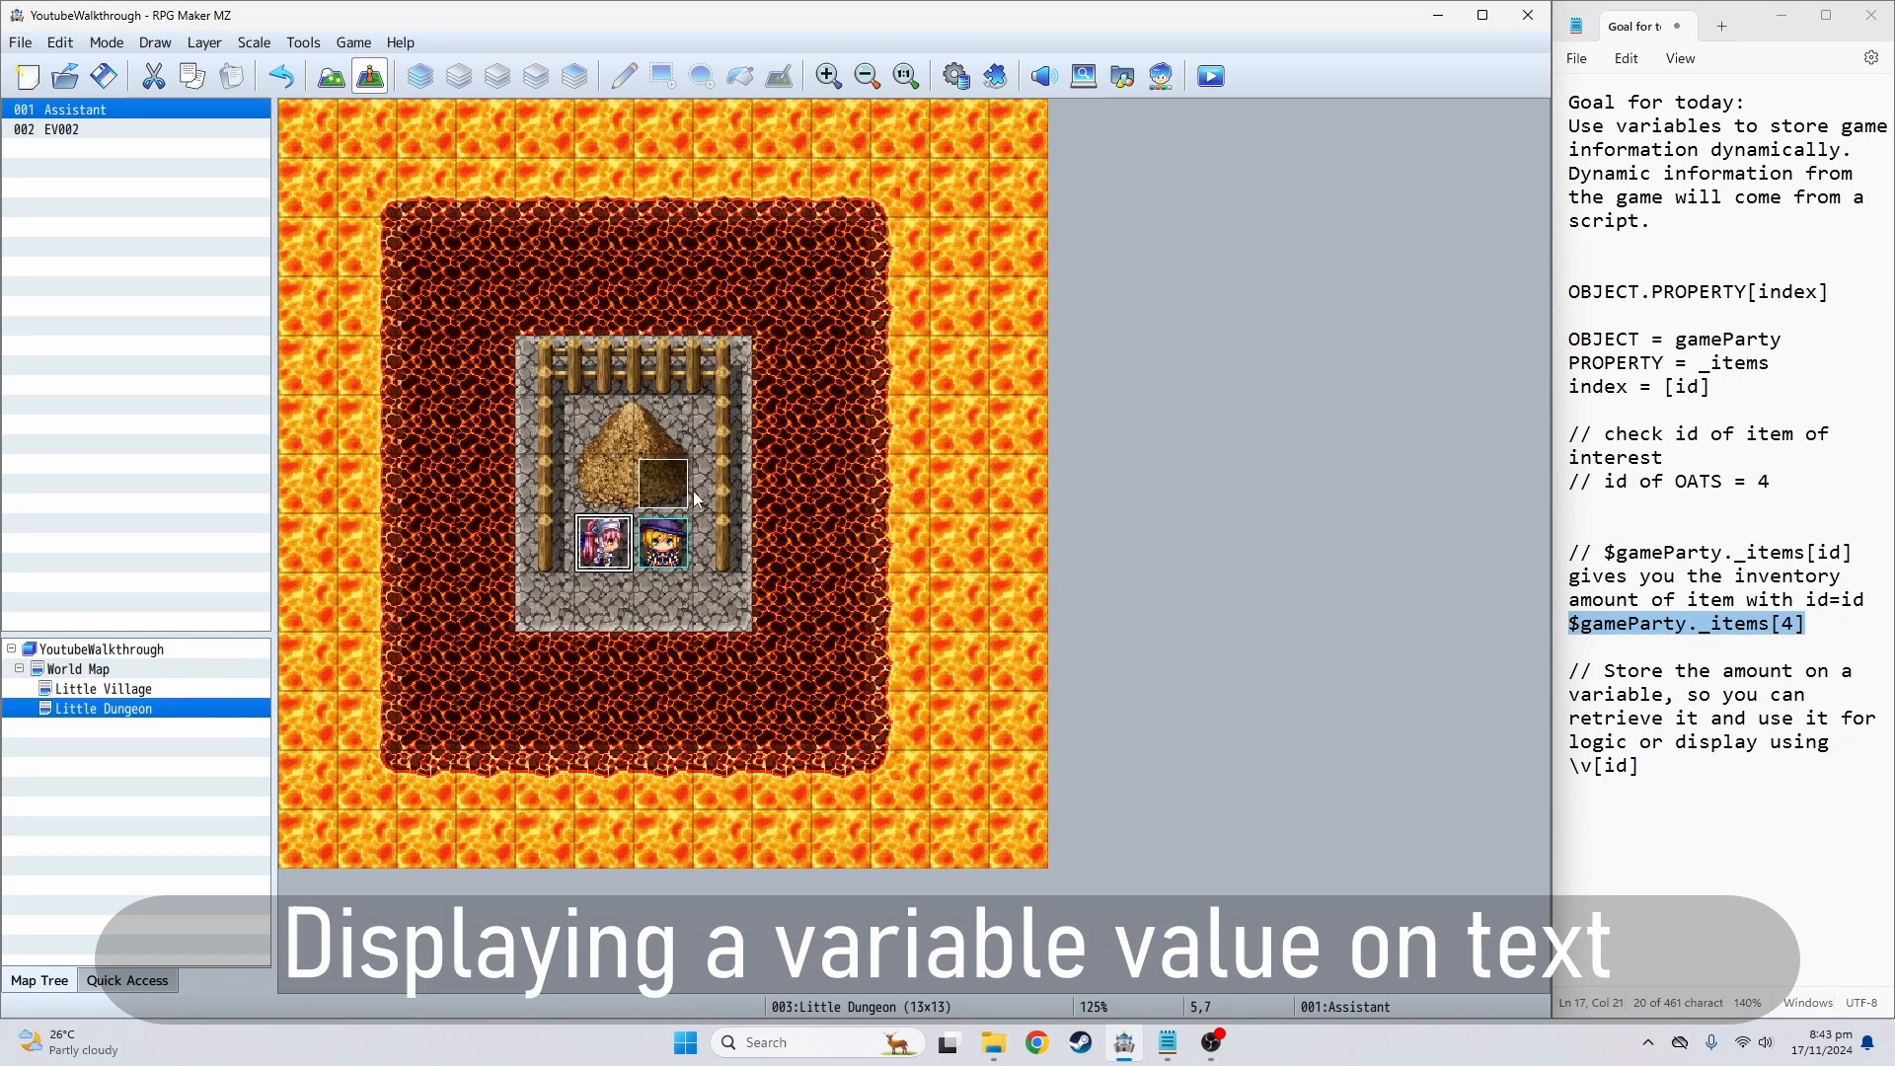
- Start a Control Variables command at the end of event EV002's contents, with 0003 OATSfound as its variable
left_click(671, 488)
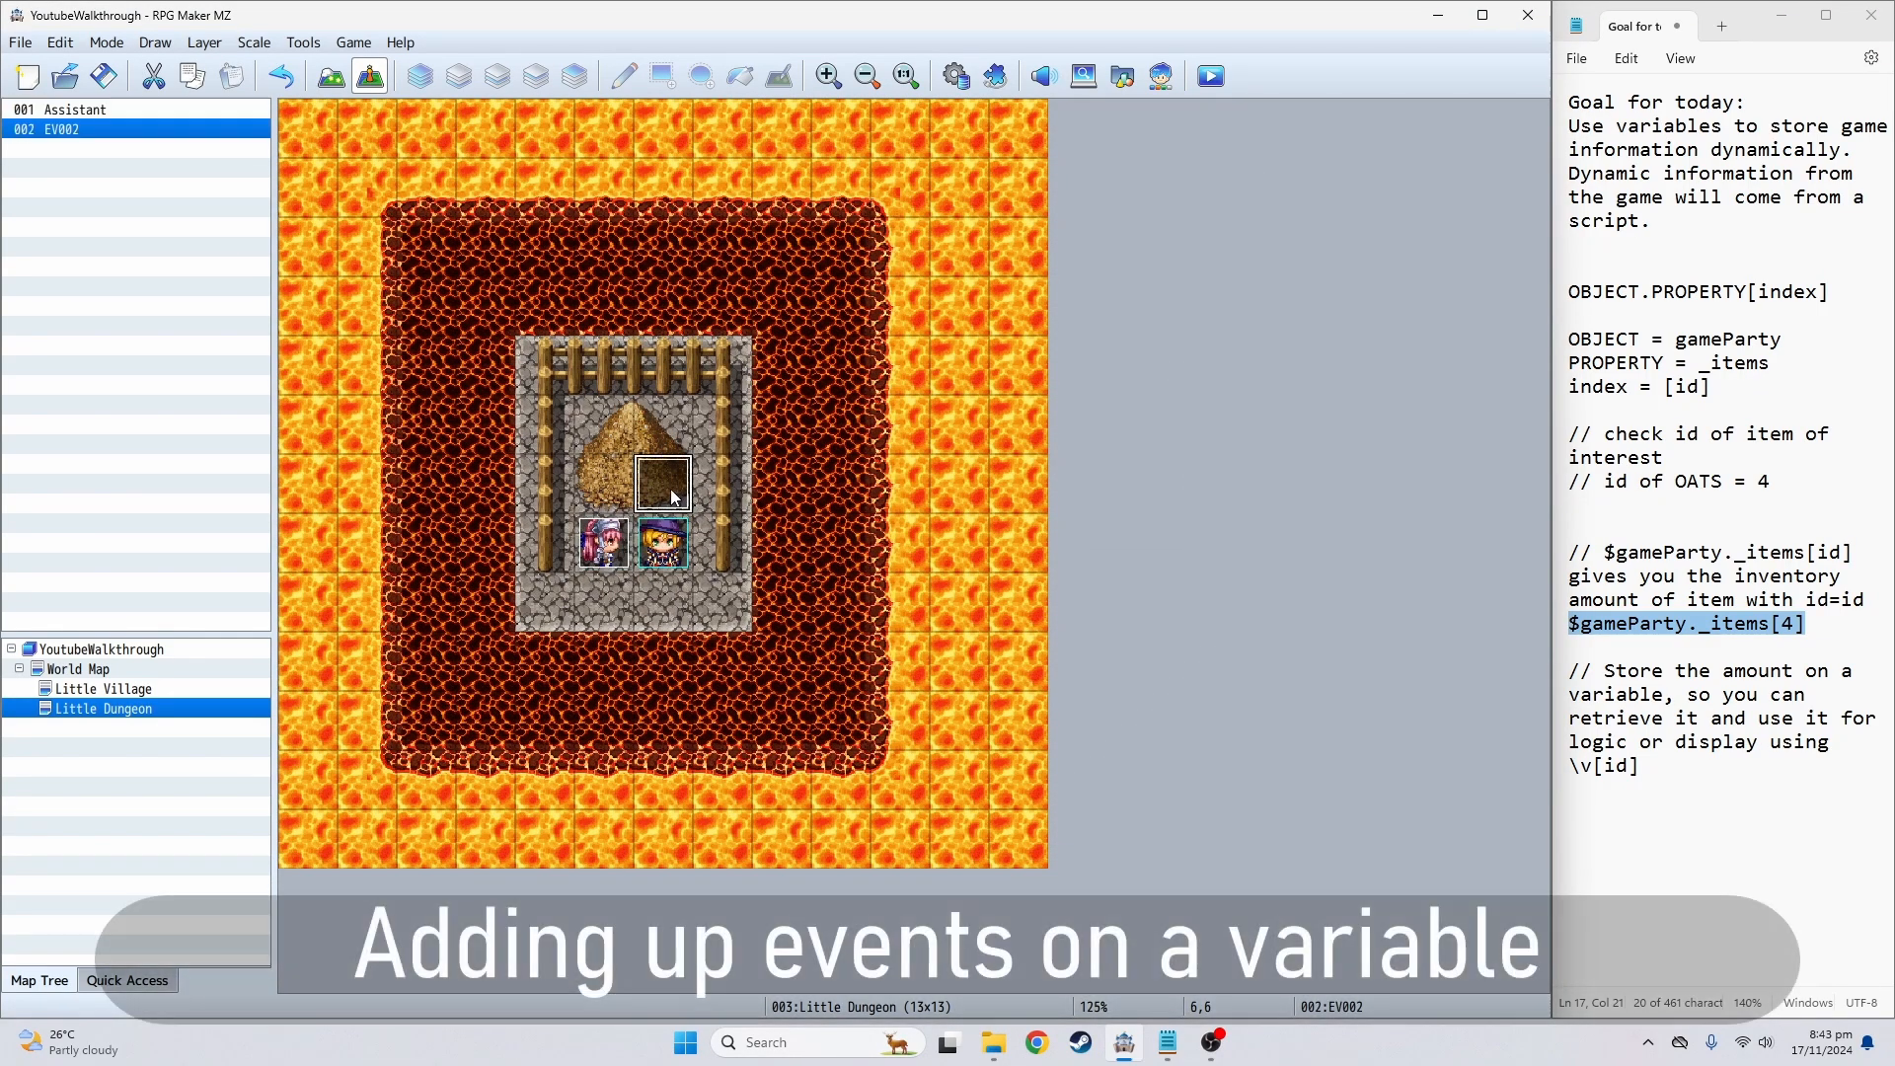
double_click(671, 488)
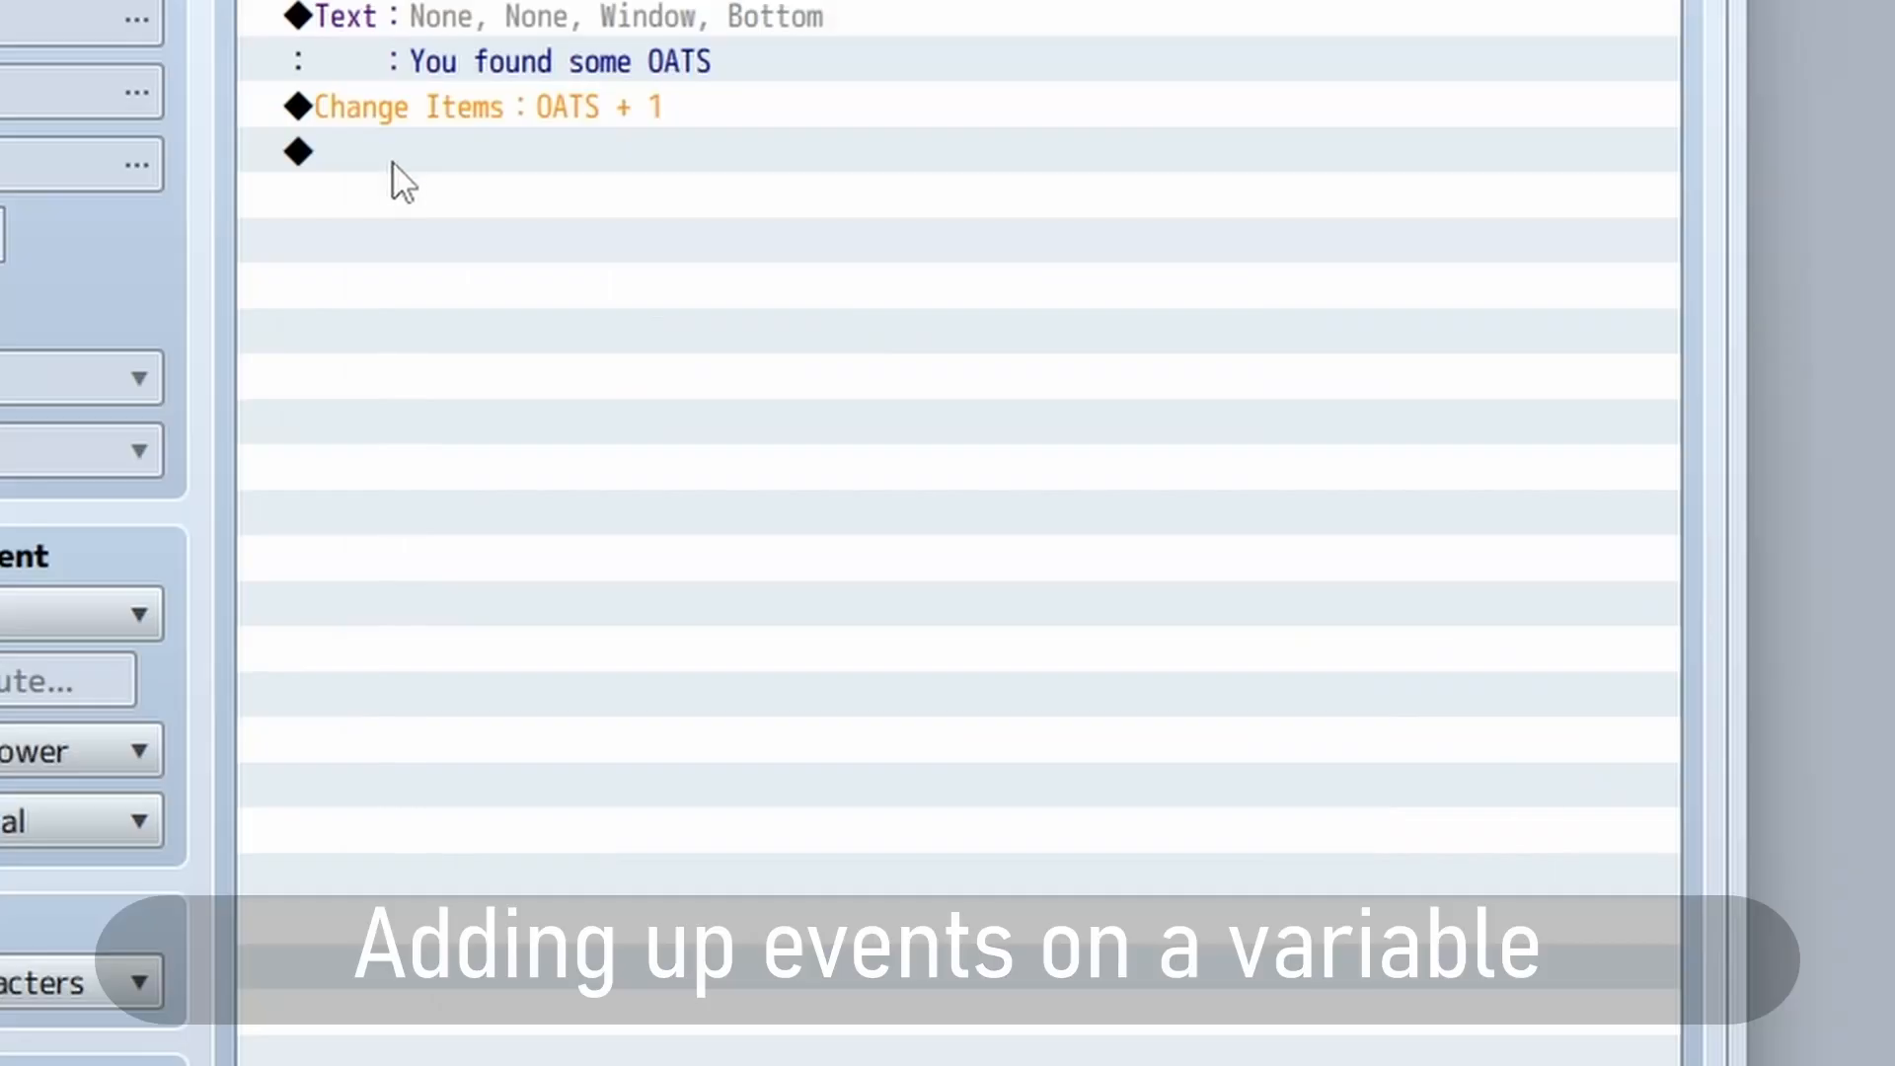
double_click(705, 370)
left_click(578, 474)
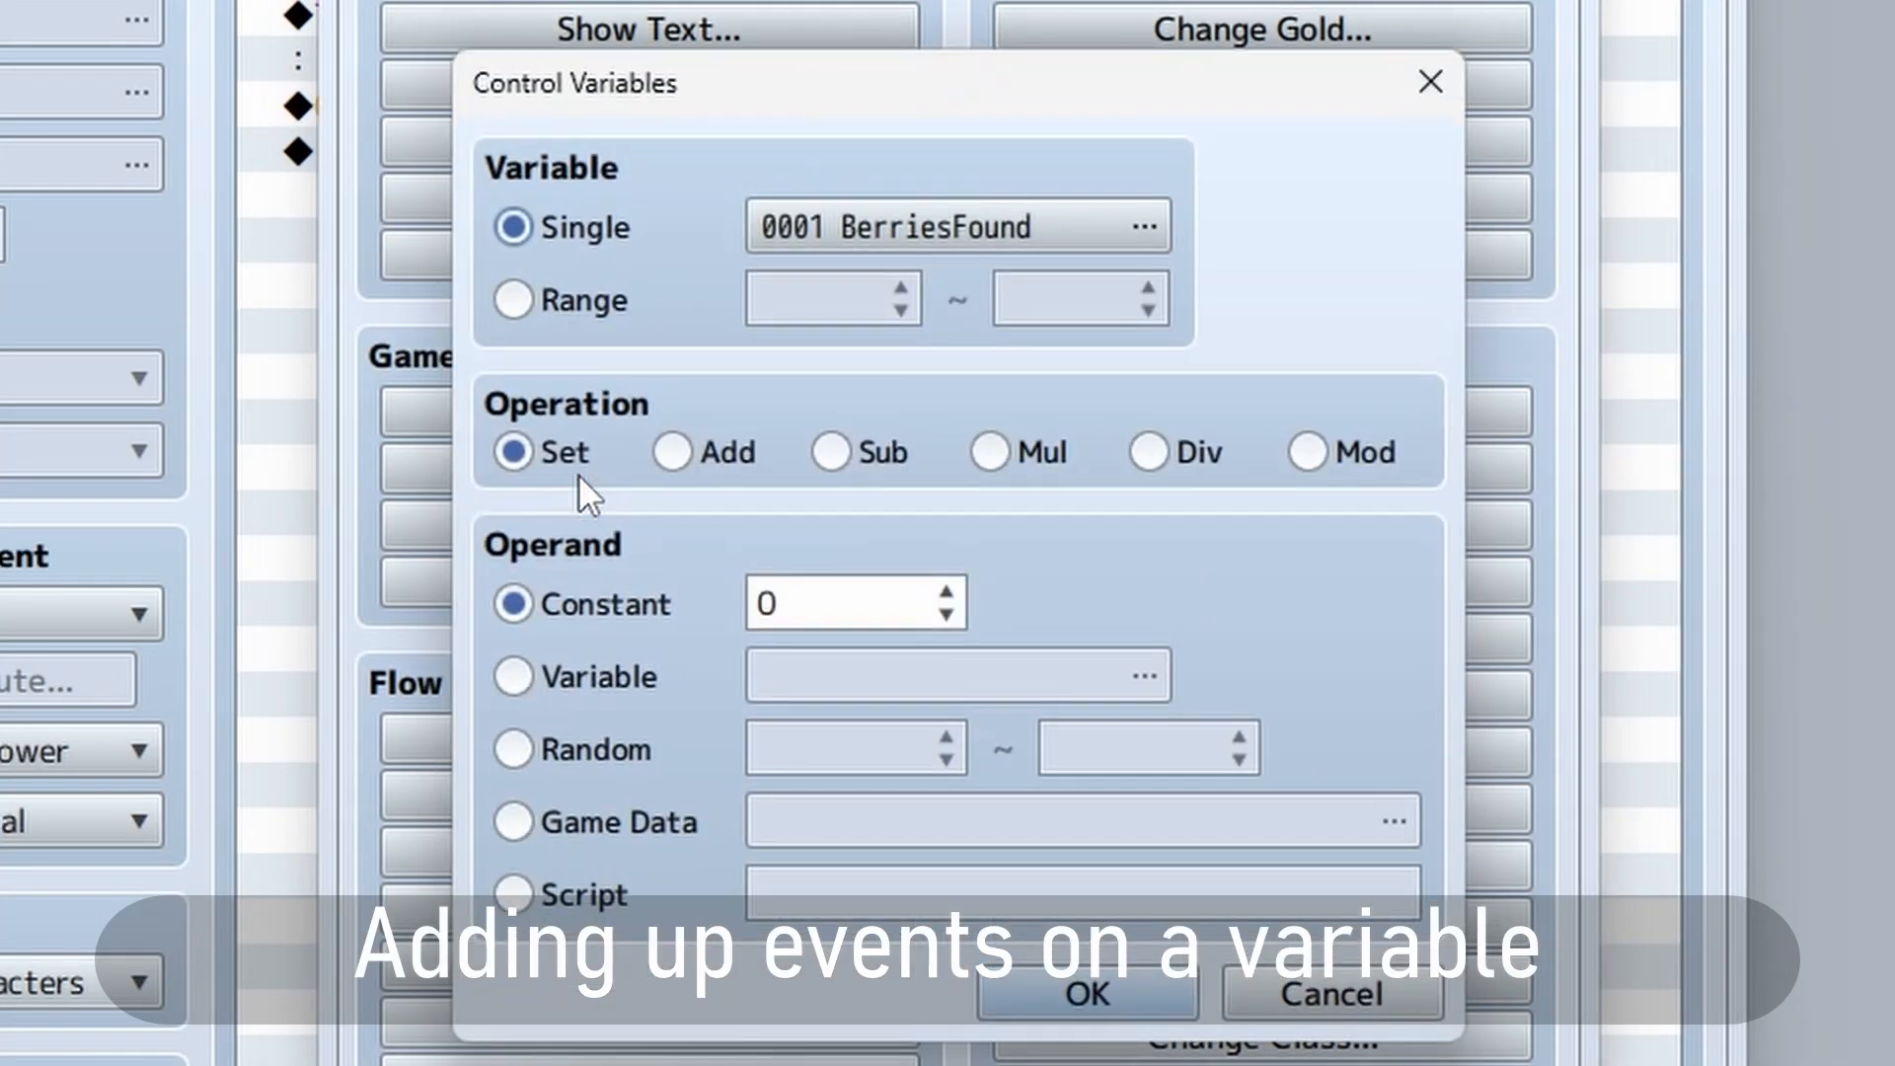
left_click(920, 202)
left_click(1146, 159)
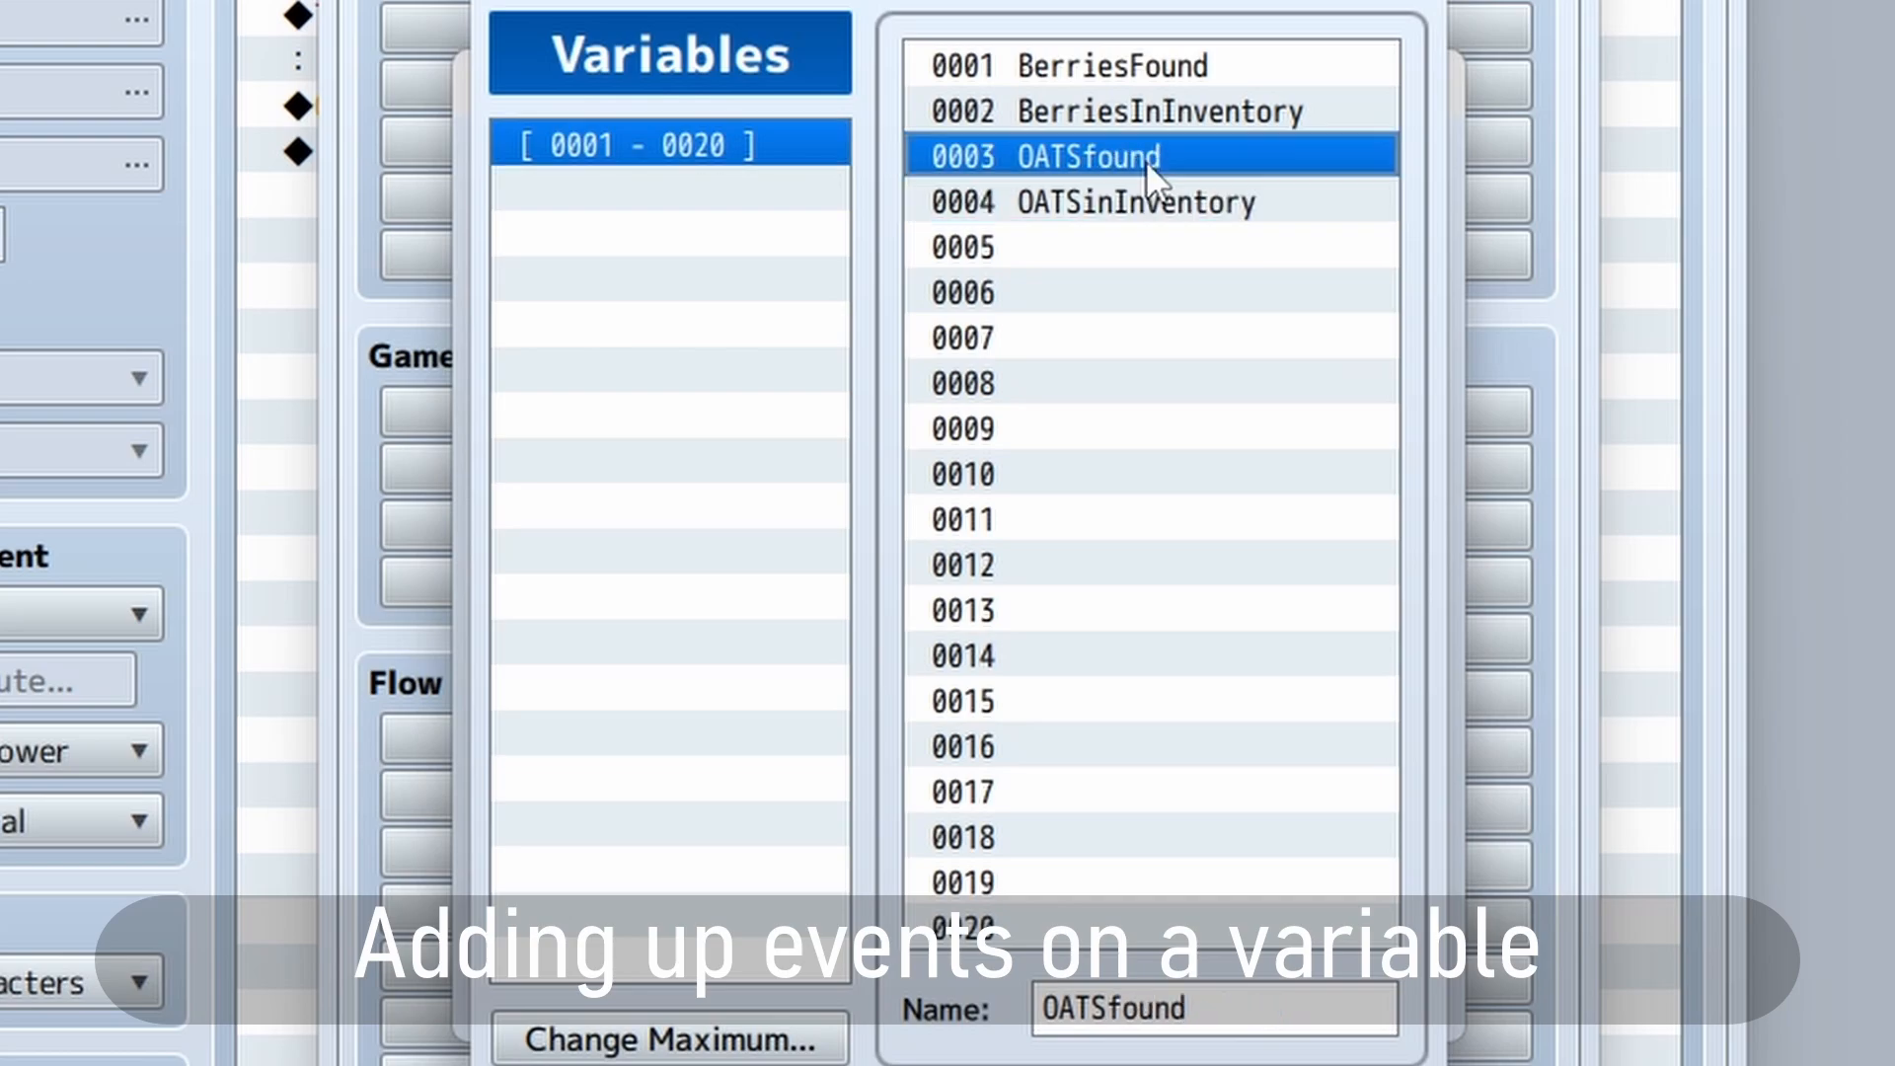
left_click(1073, 1065)
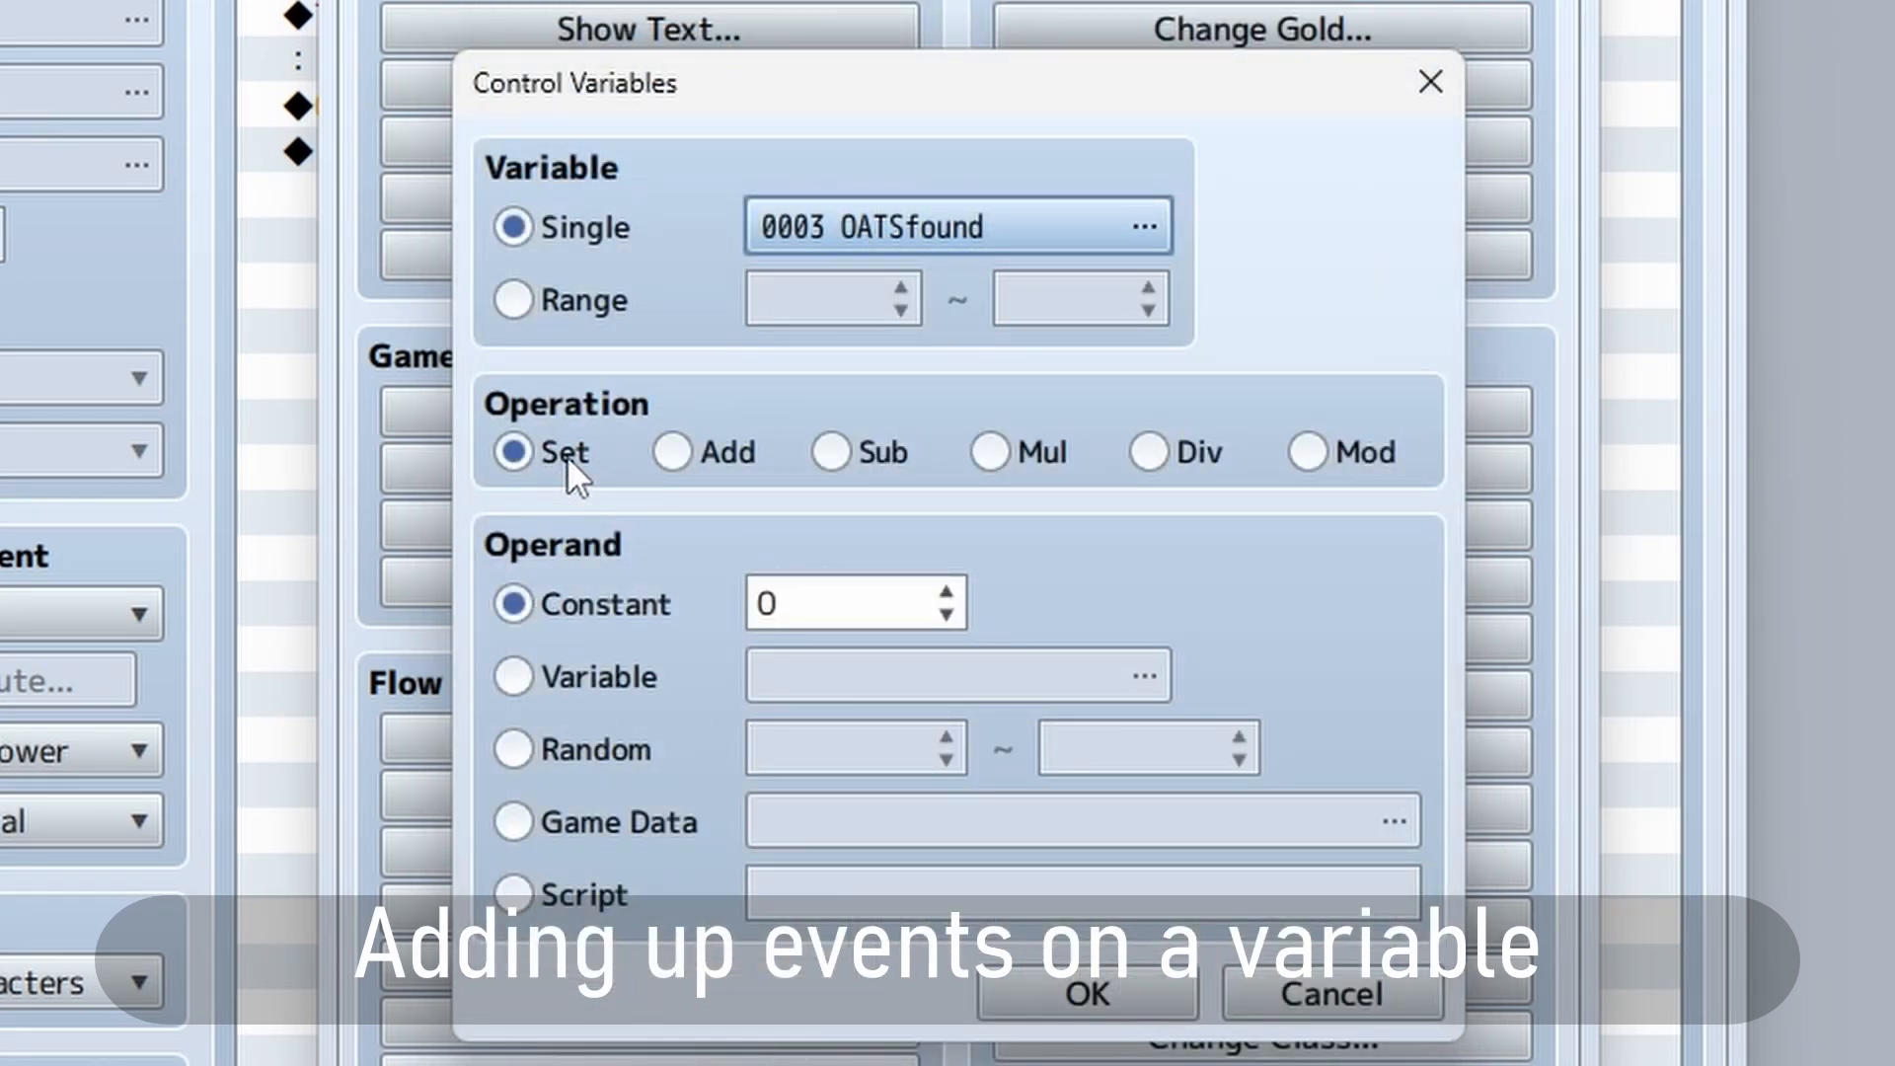
- Make the command add a constant of 1 to OATSfound, and save event EV002
left_click(678, 454)
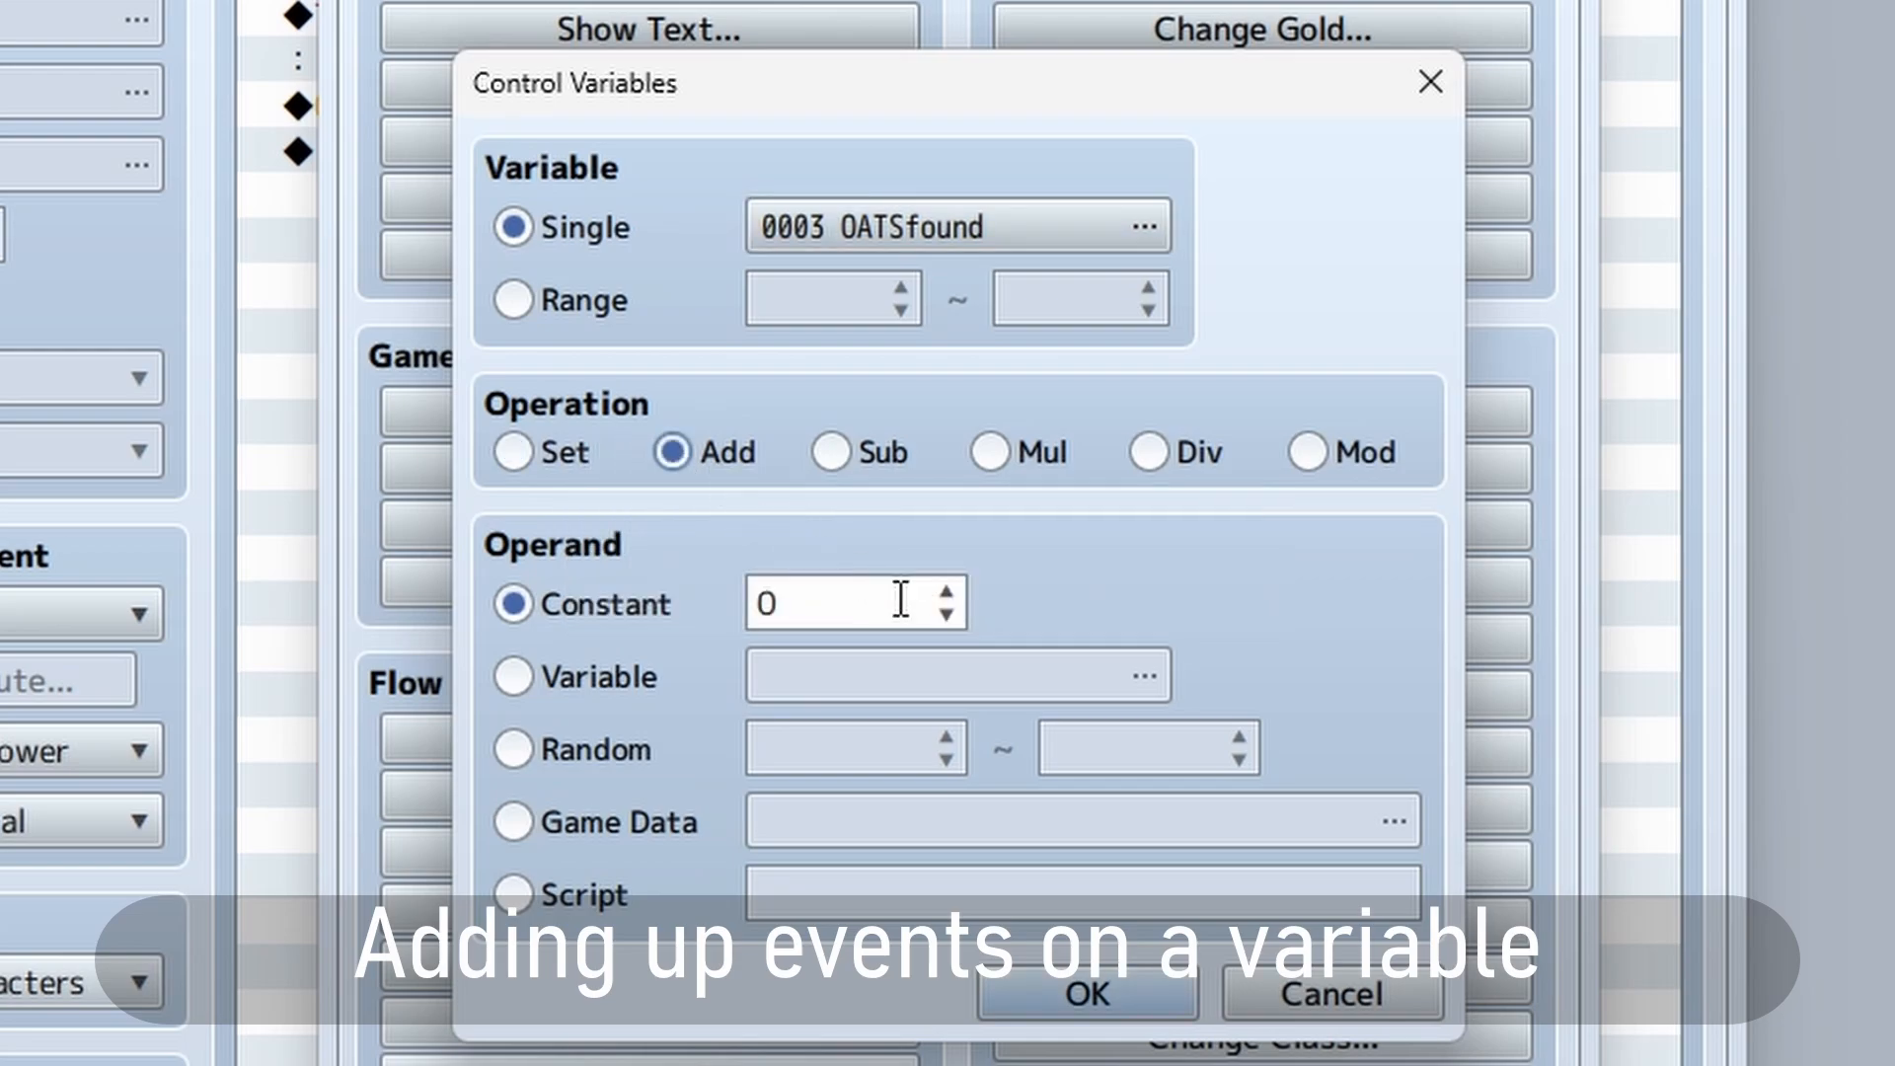
left_click(945, 592)
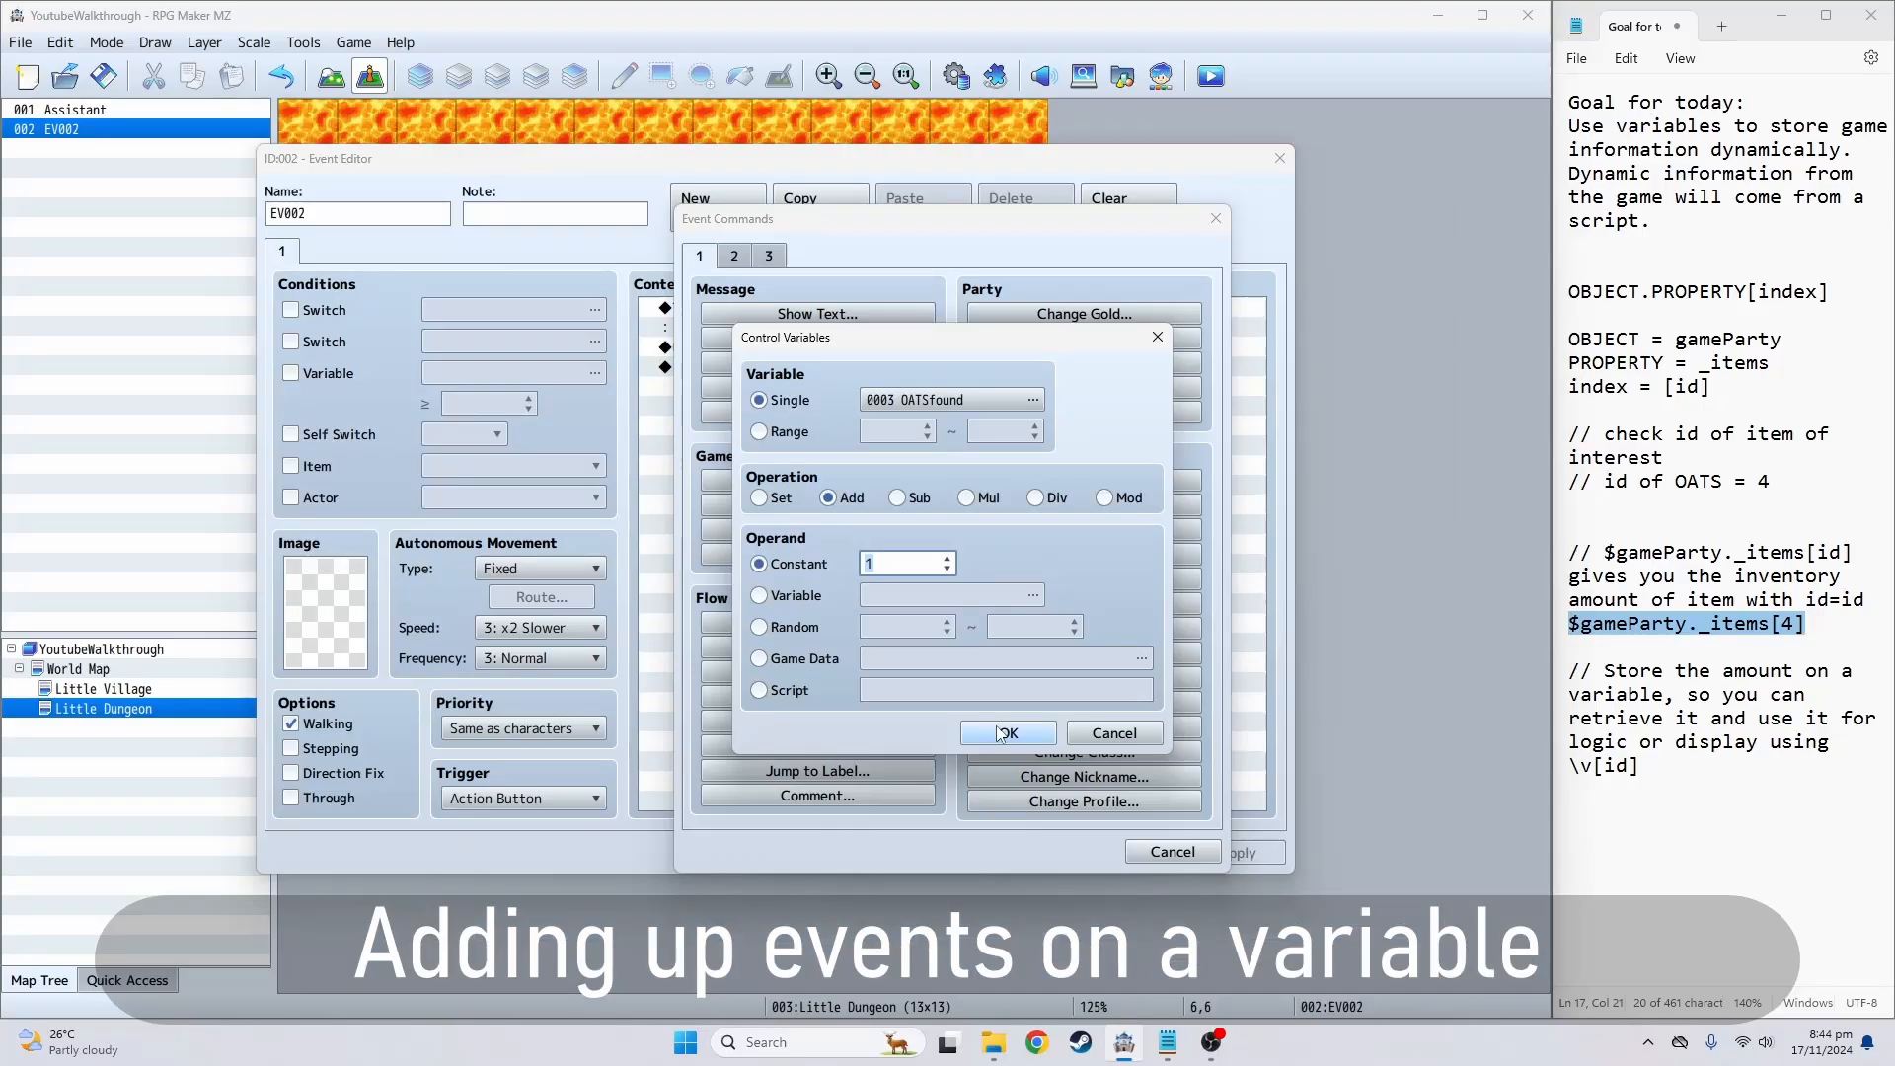
left_click(1087, 994)
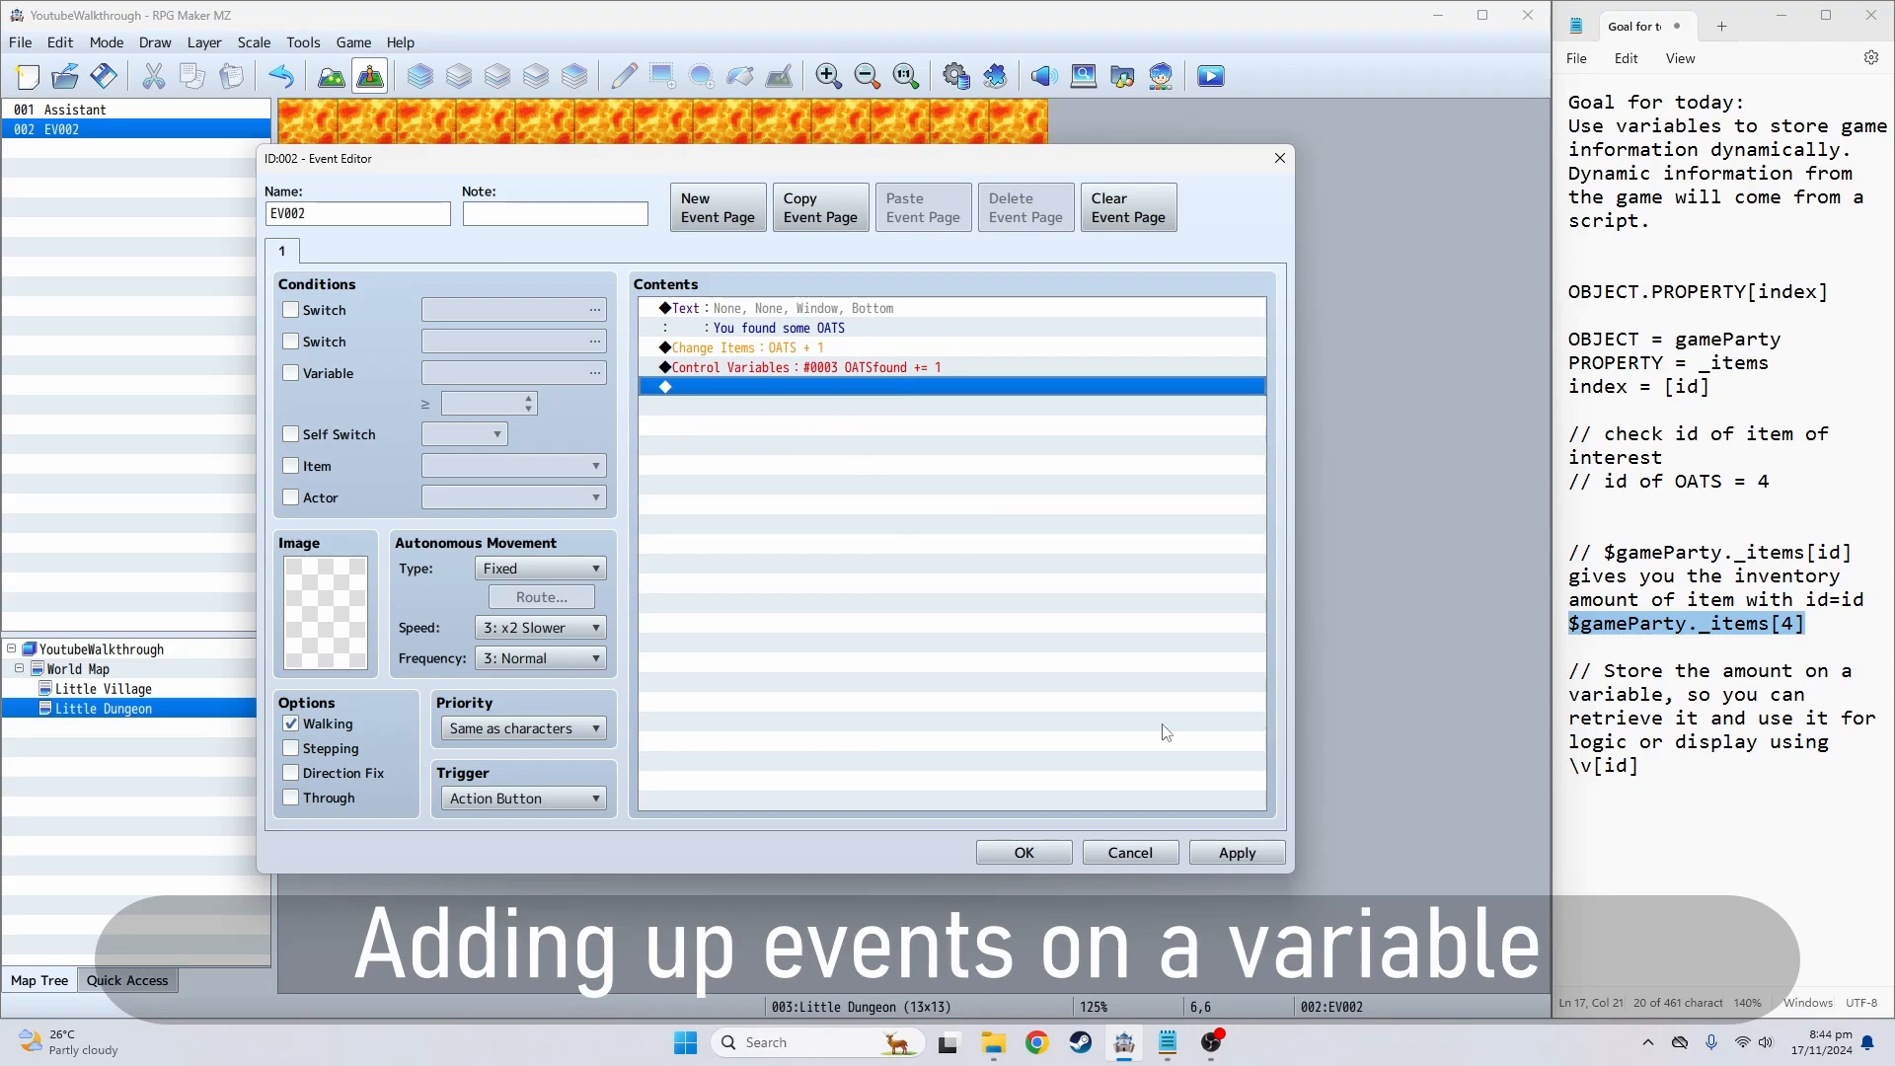
left_click(1271, 850)
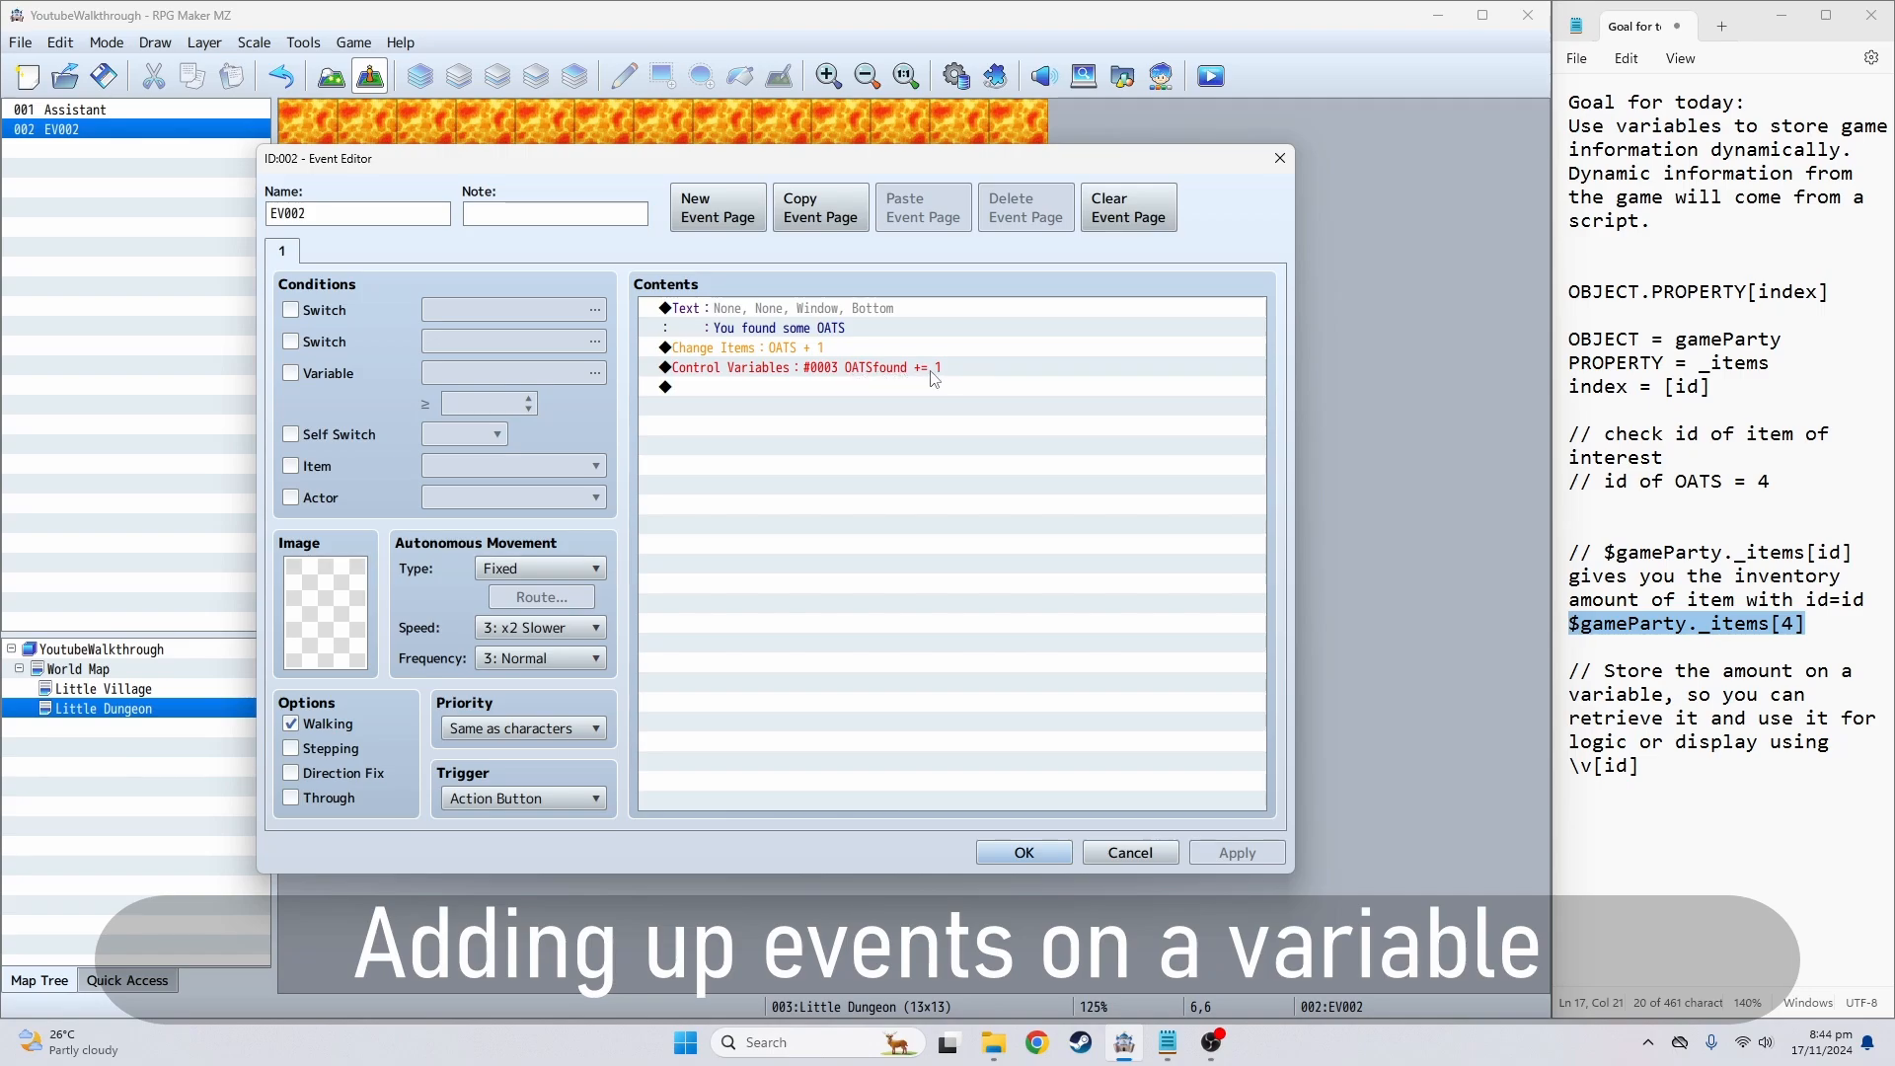
left_click(1024, 853)
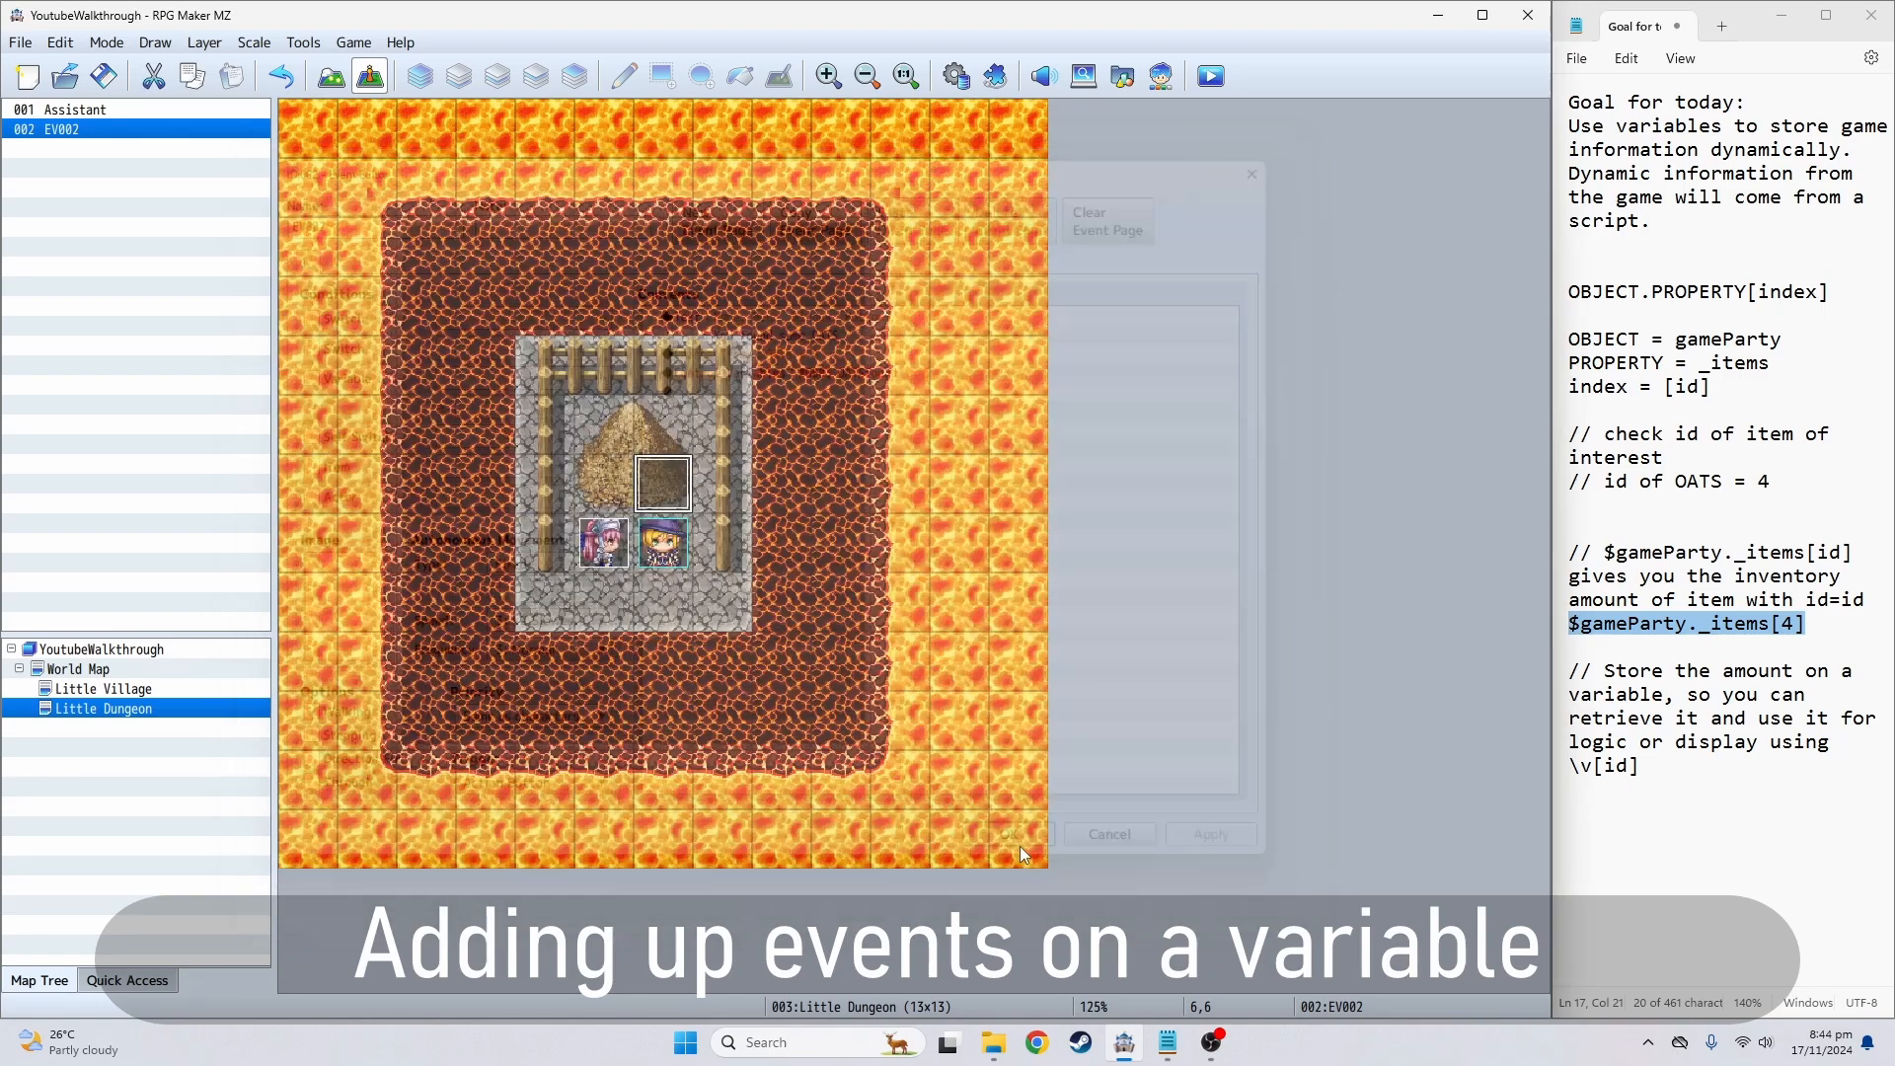
- Check the OATSfound variable ID in EV002, replace the X in the Assistant's message with \v[3], and save the Assistant event
double_click(681, 509)
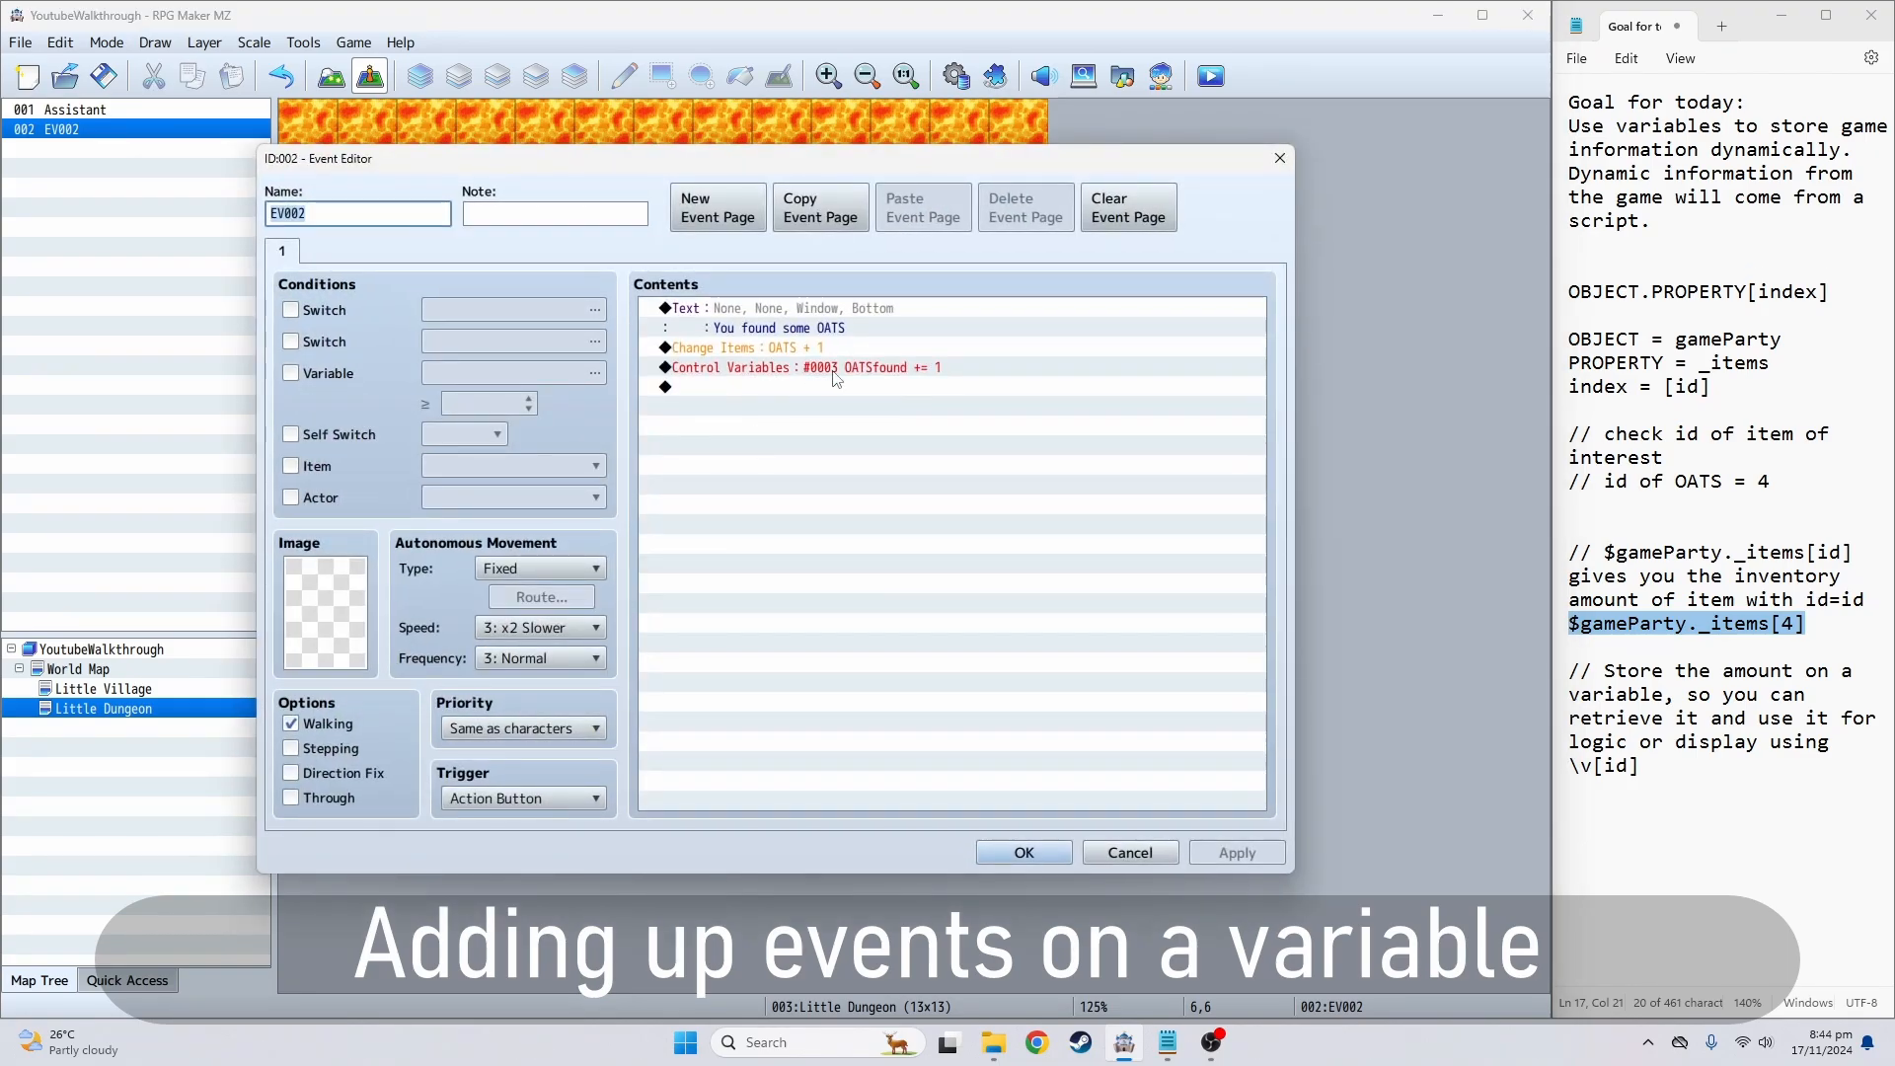
left_click(1024, 853)
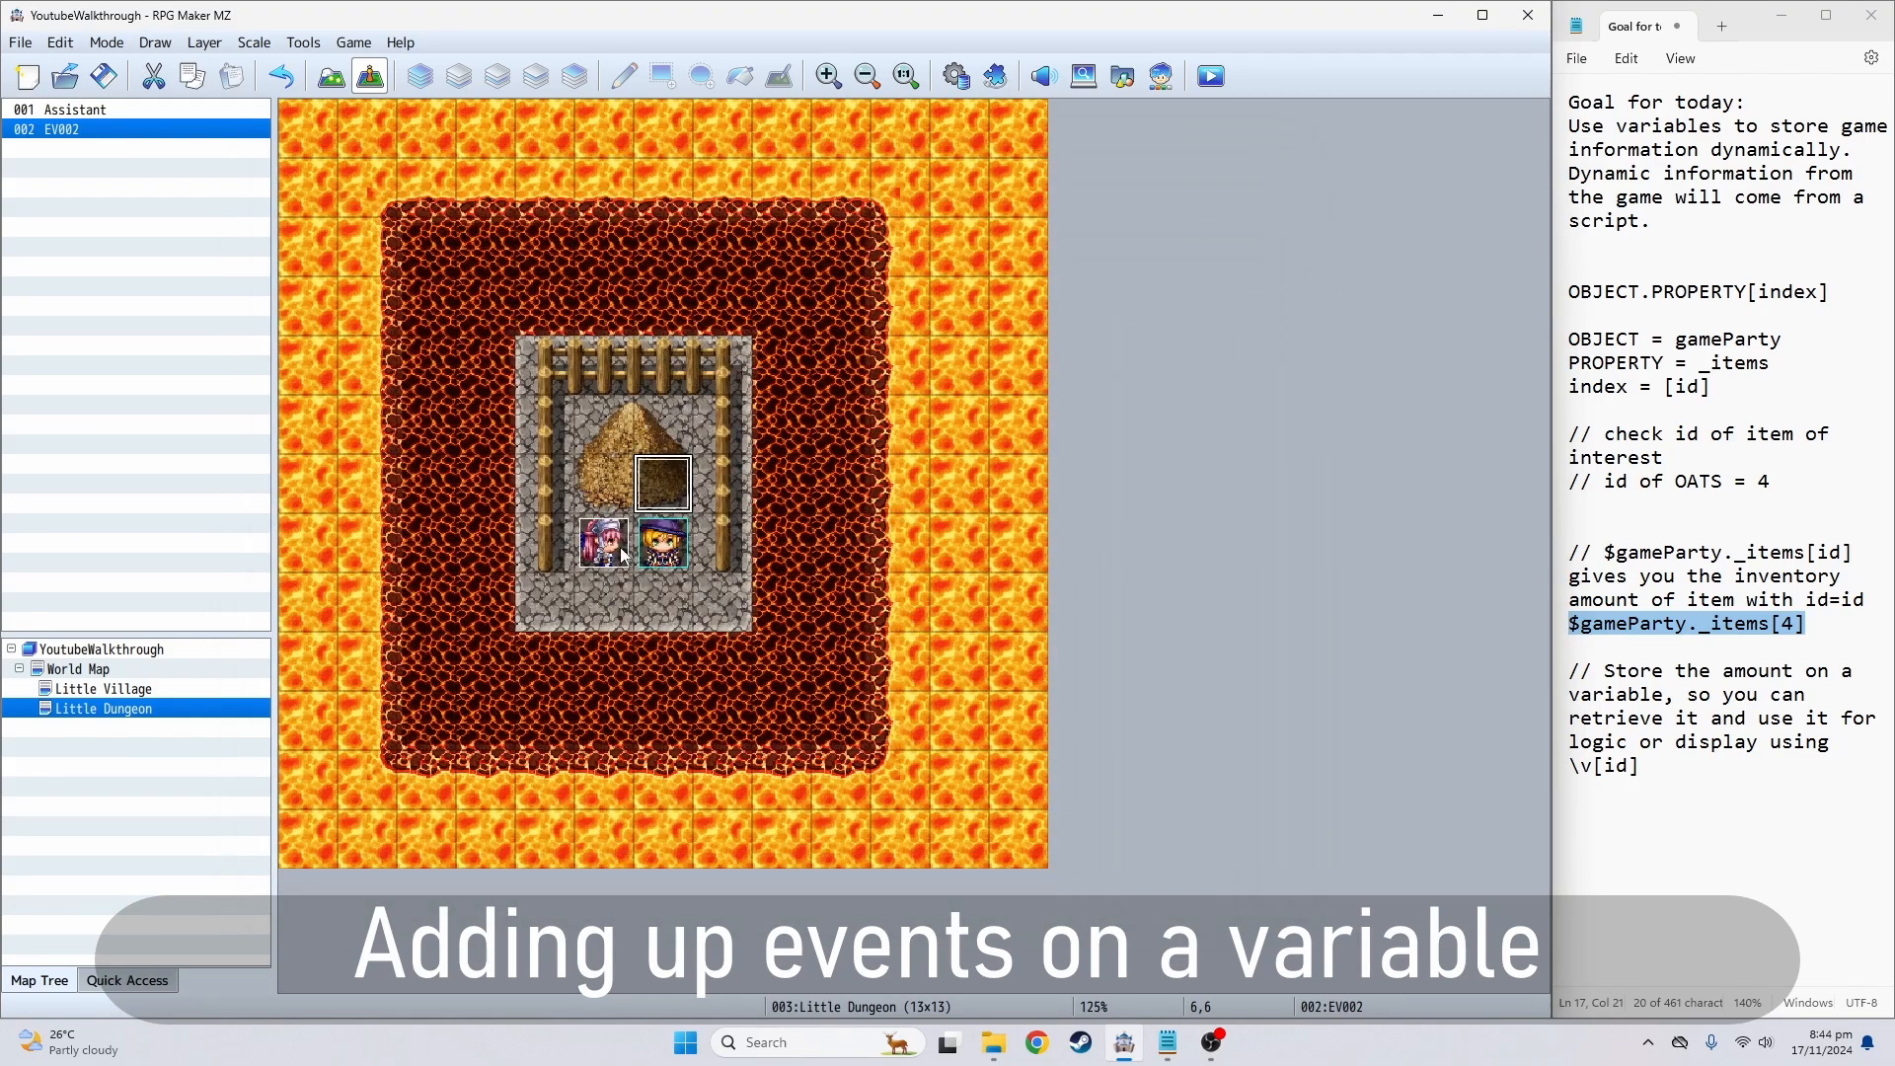
double_click(622, 549)
double_click(835, 325)
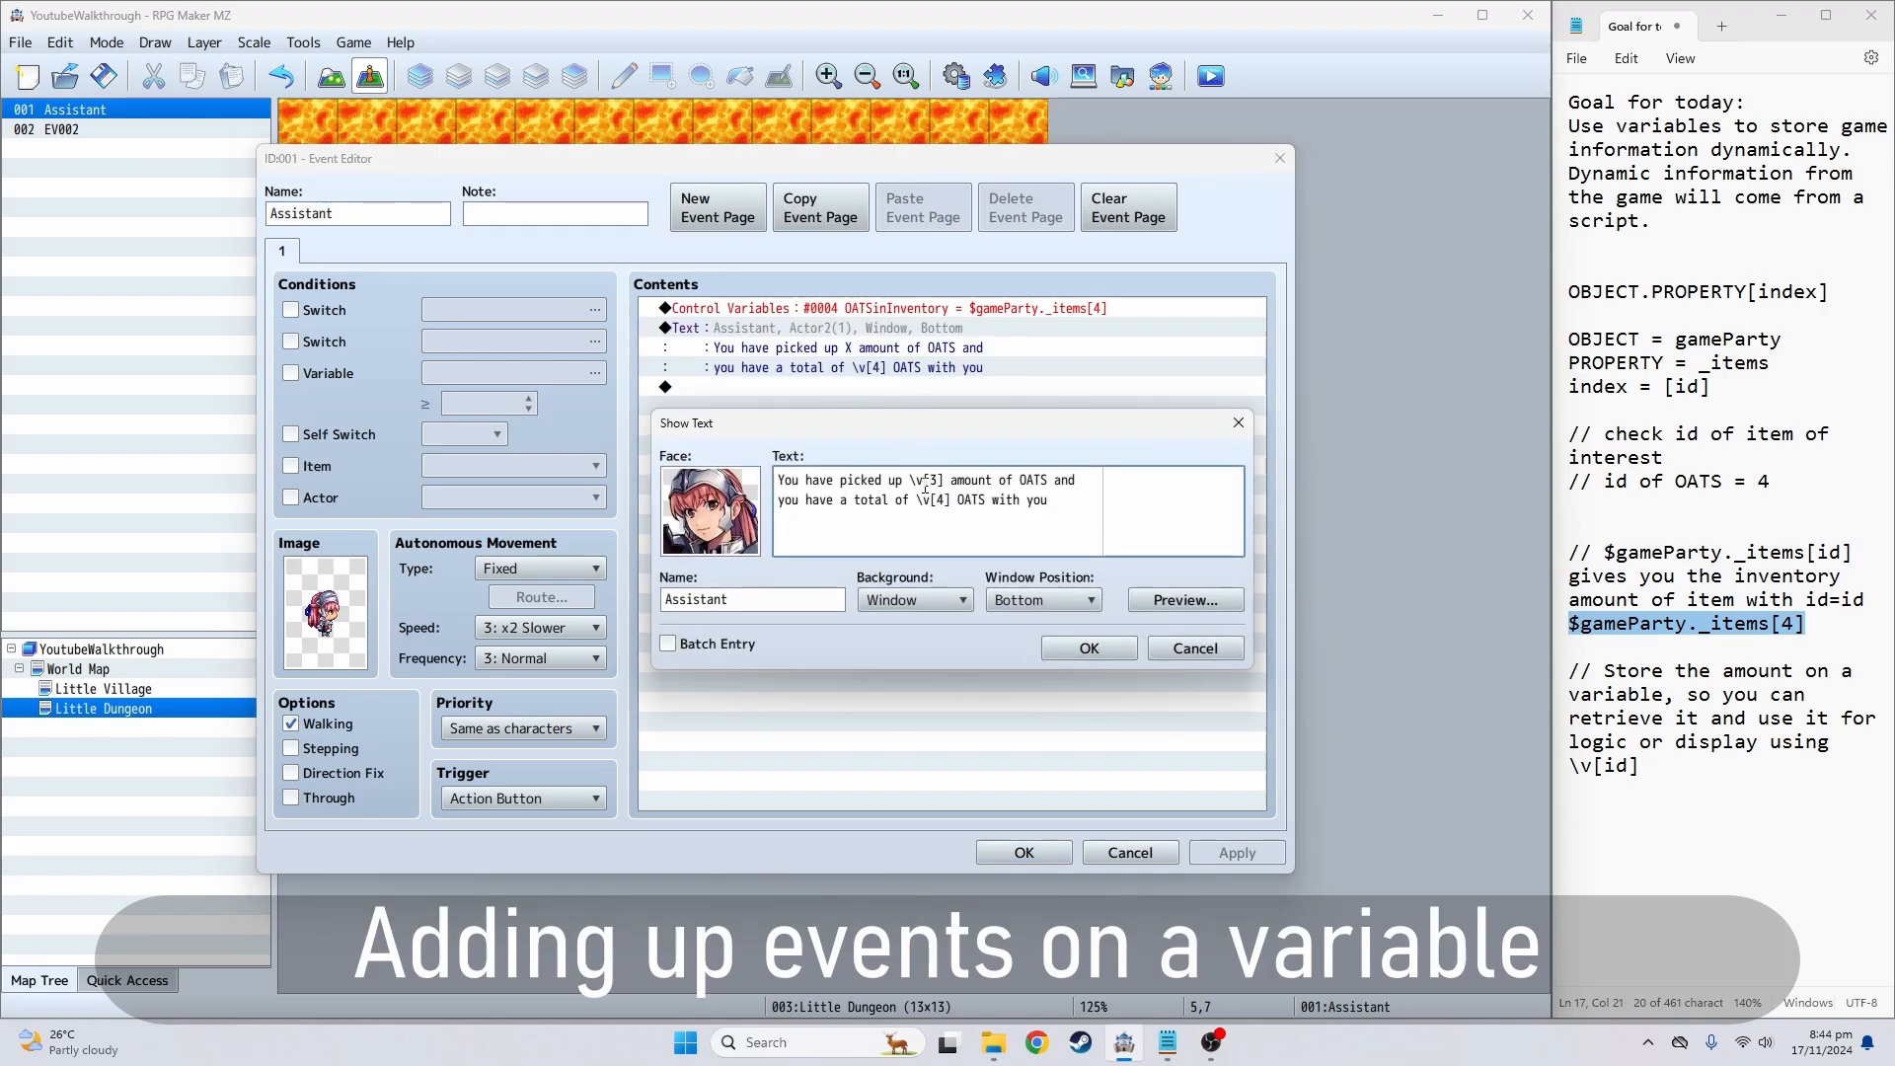
left_click(1083, 654)
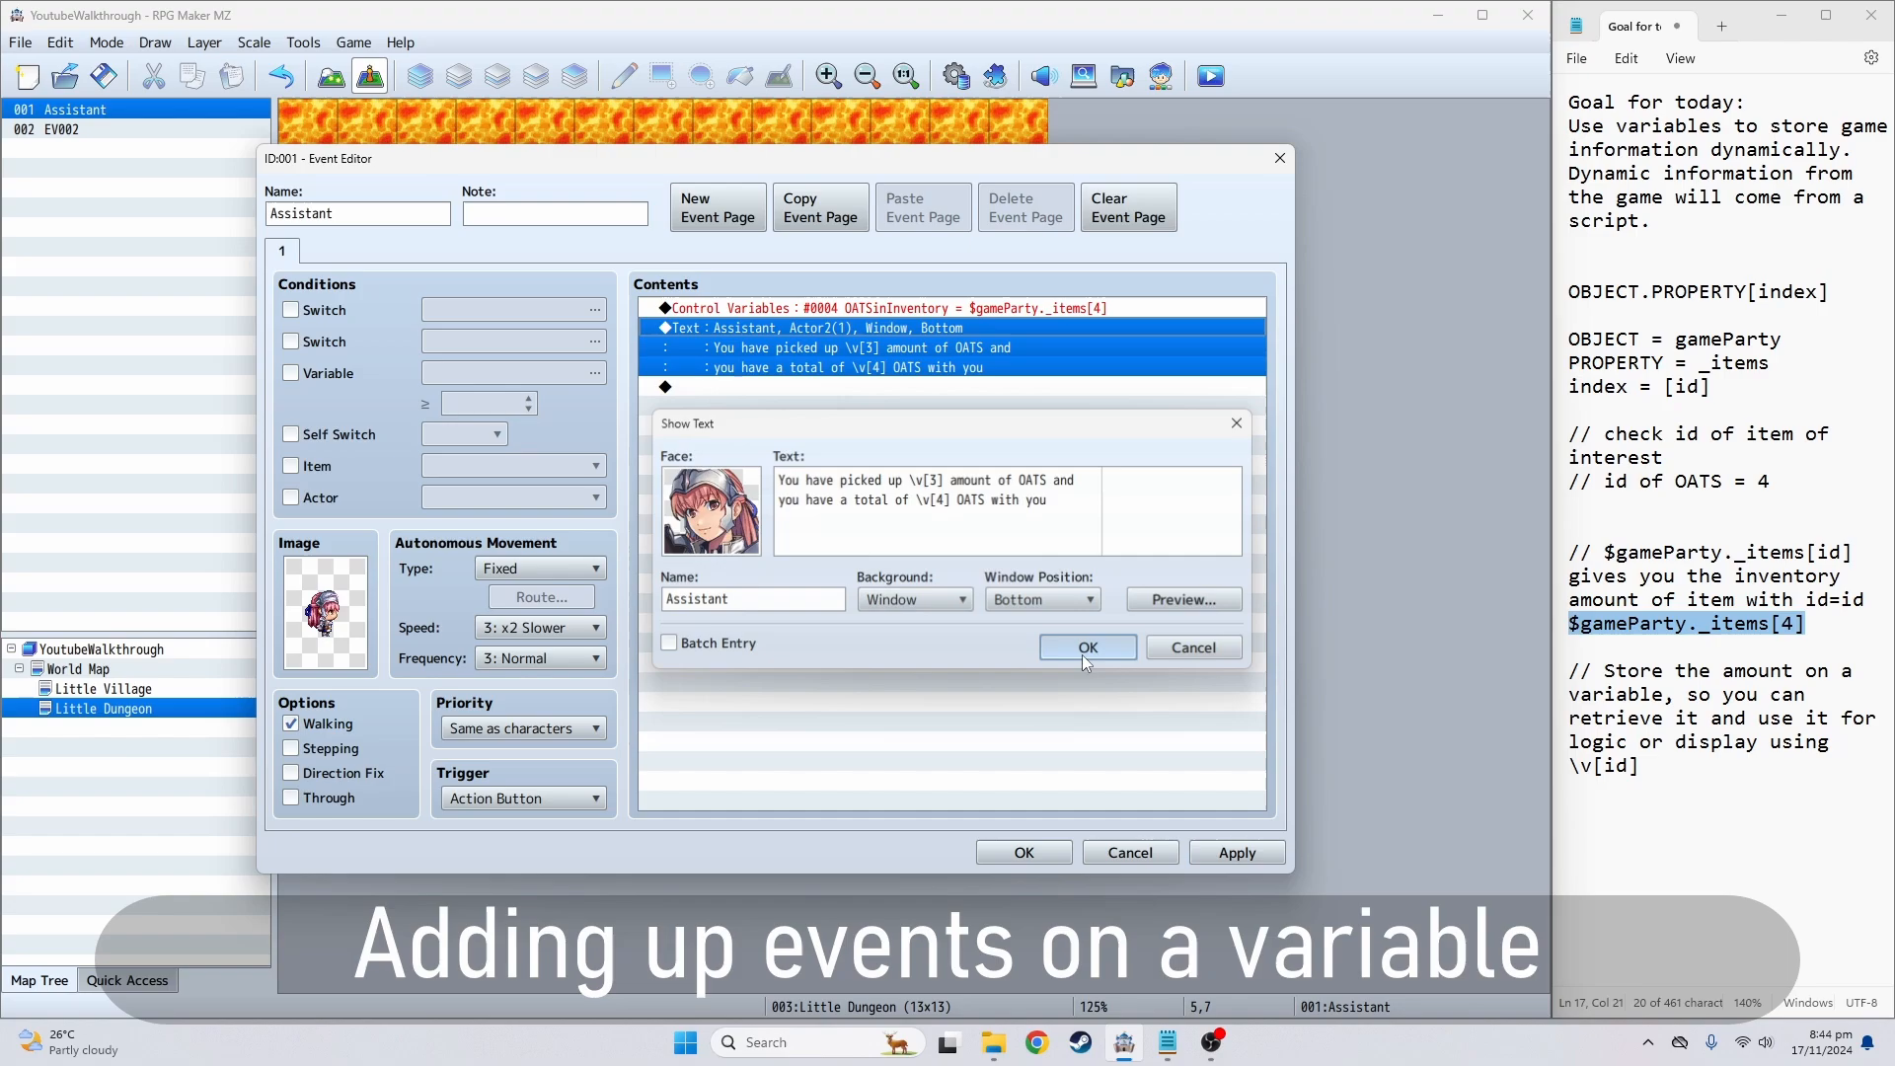
left_click(1056, 855)
- Playtest the game with the changes saved, and talk to the Assistant before collecting any OATS
left_click(1210, 79)
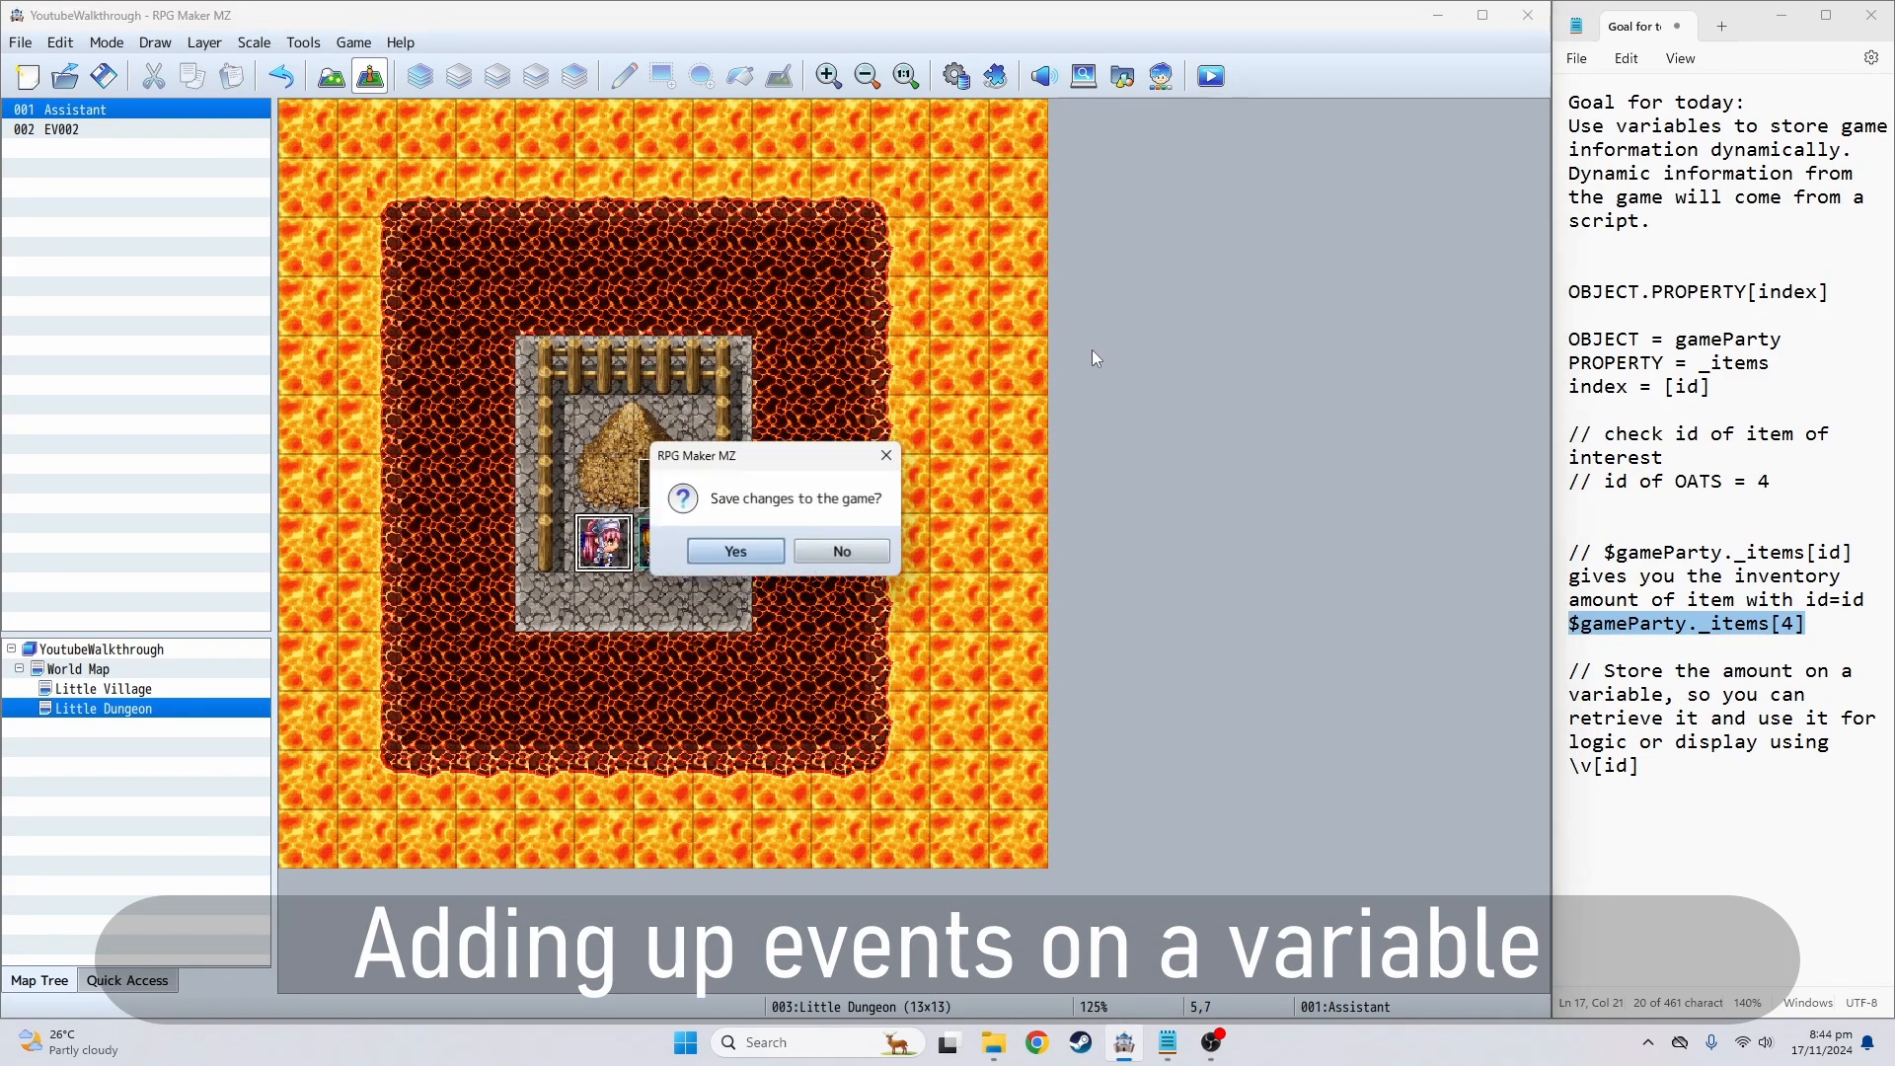
left_click(760, 553)
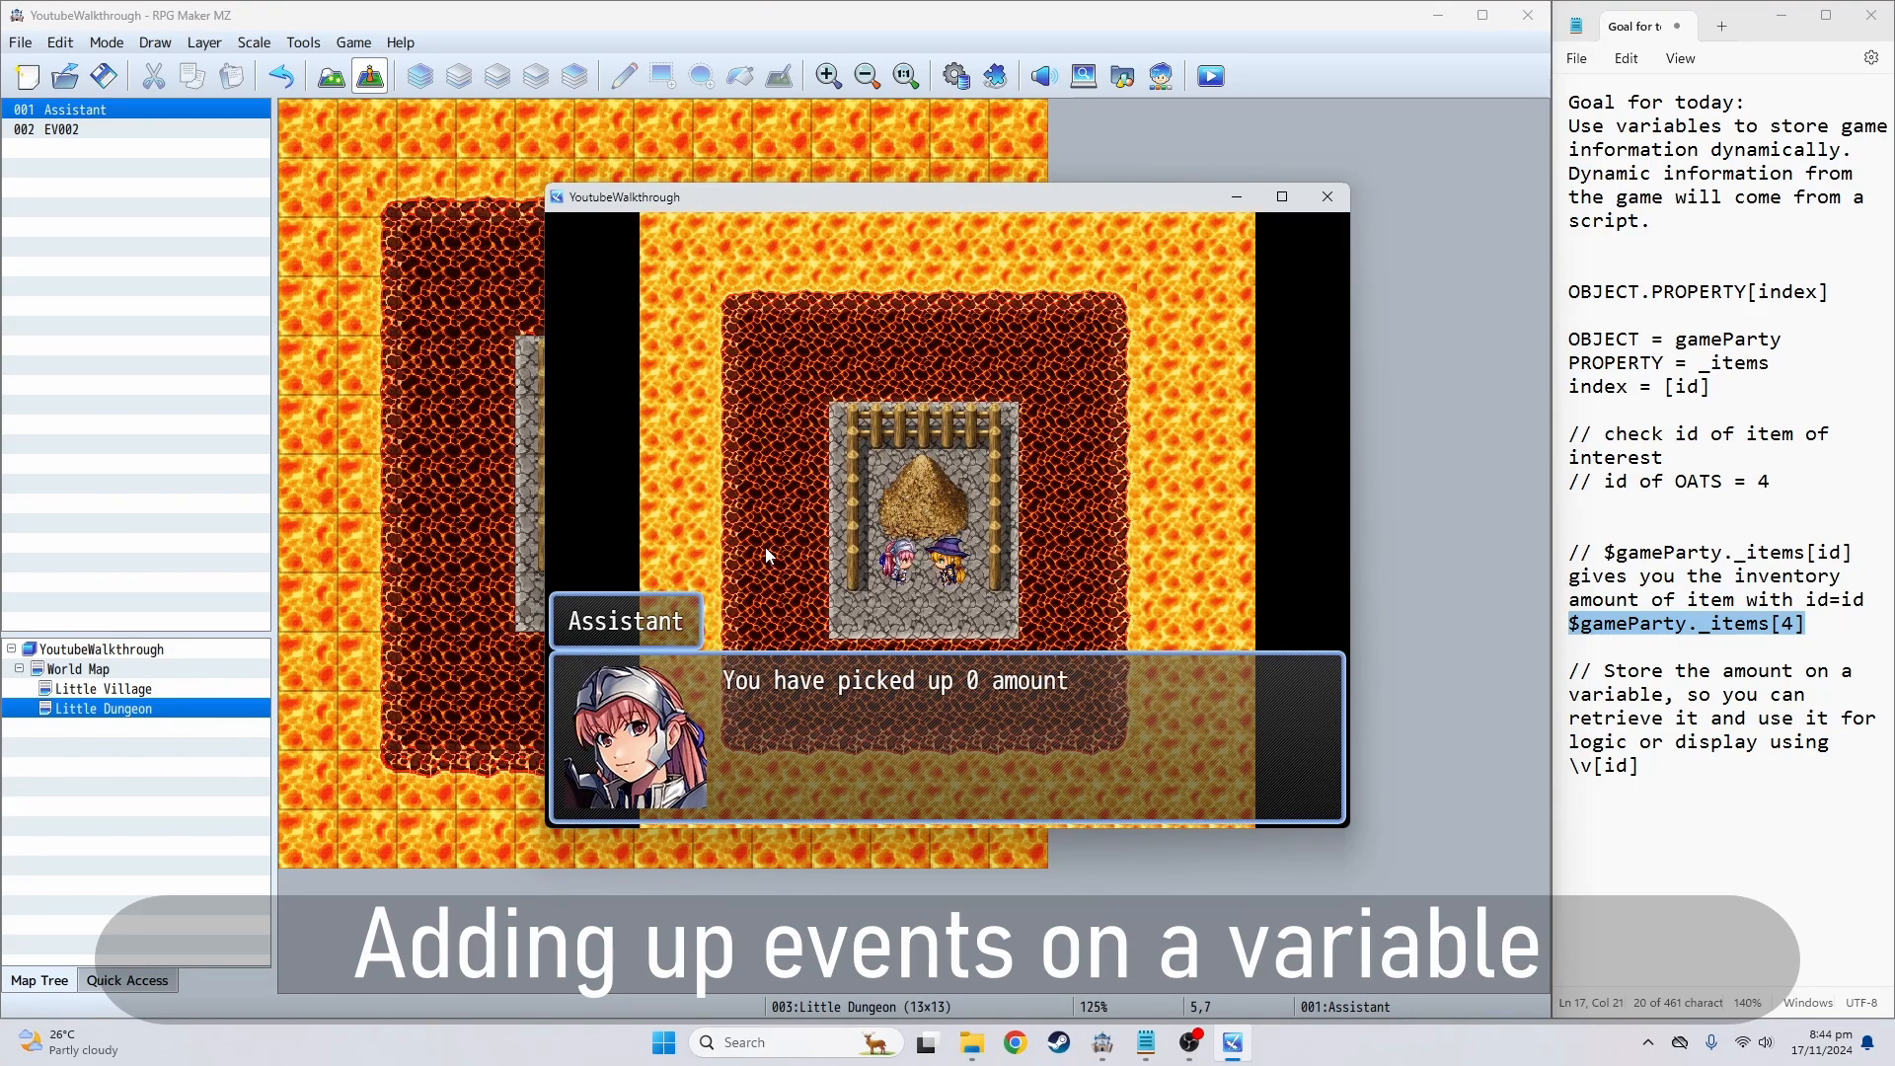
key("Return")
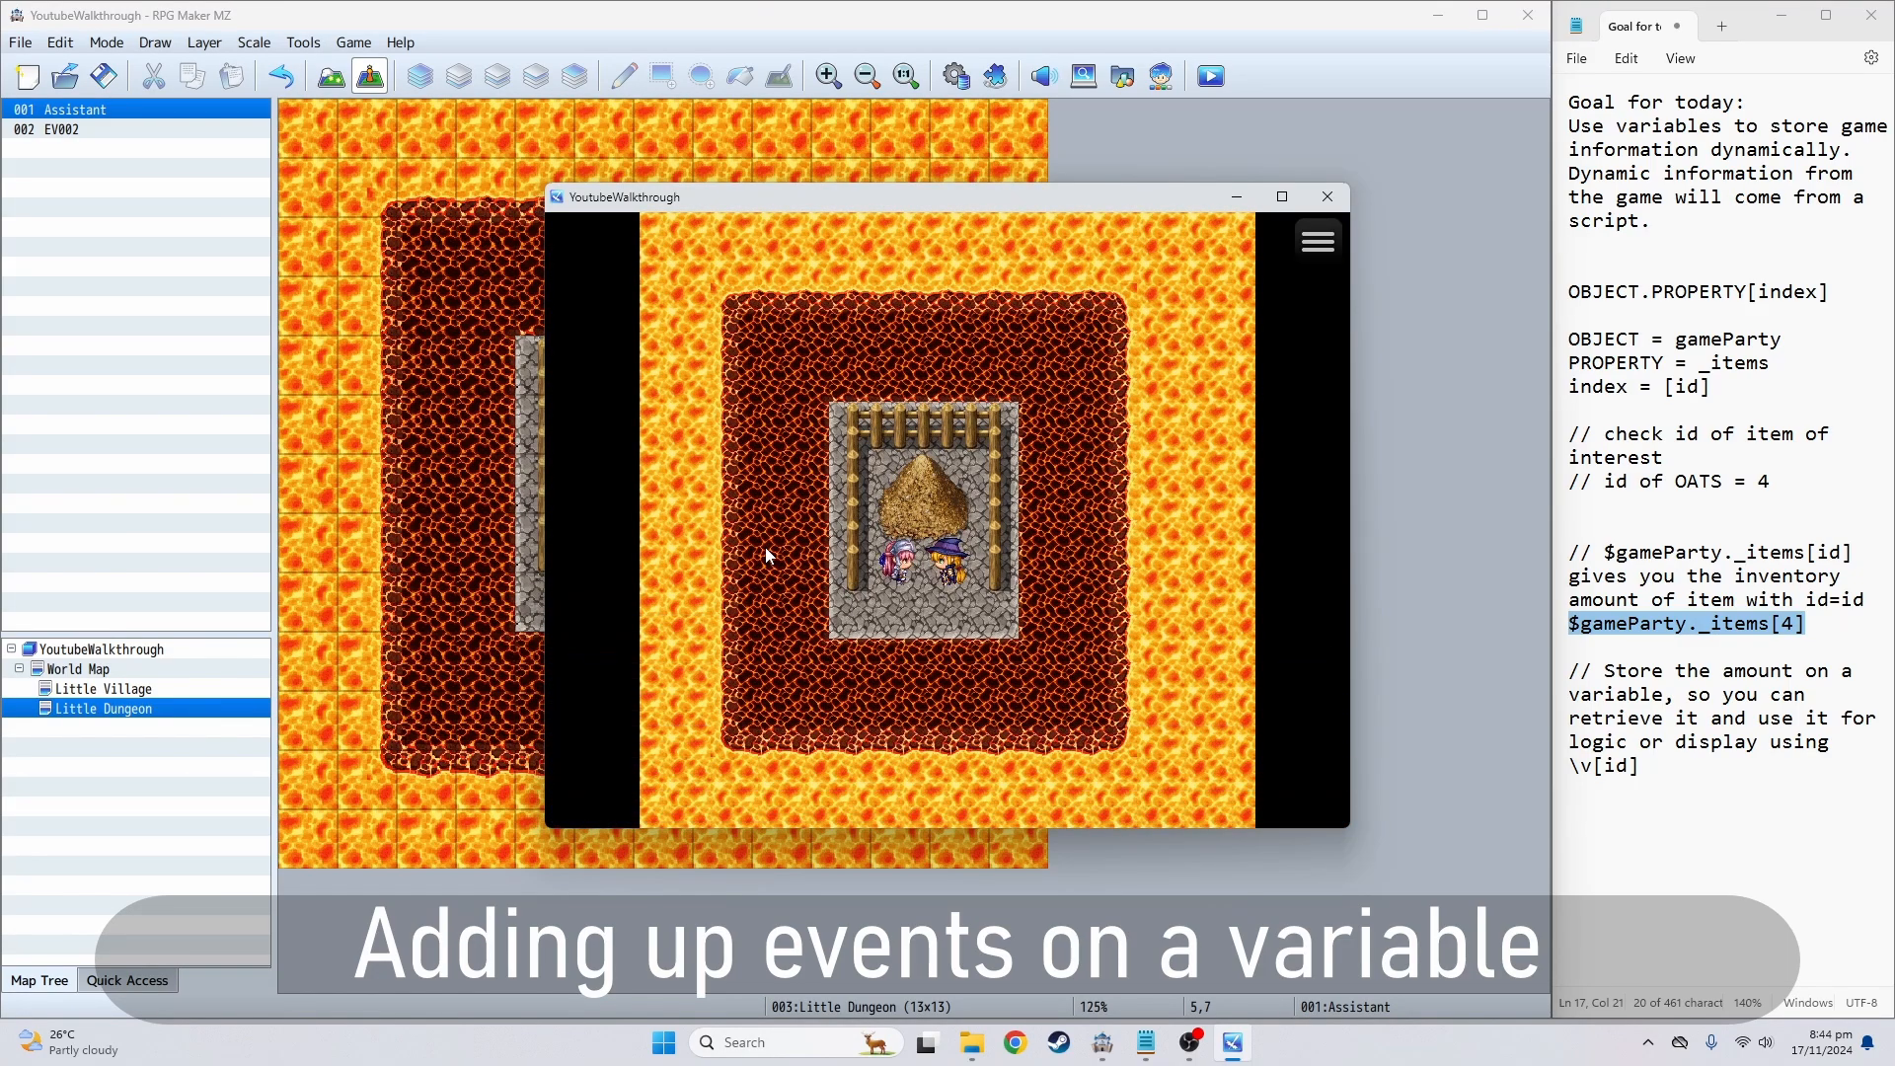
- Collect OATS from the haystack in the playtest until two are in the inventory
key("Up")
key("Return")
key("Return")
key("Return")
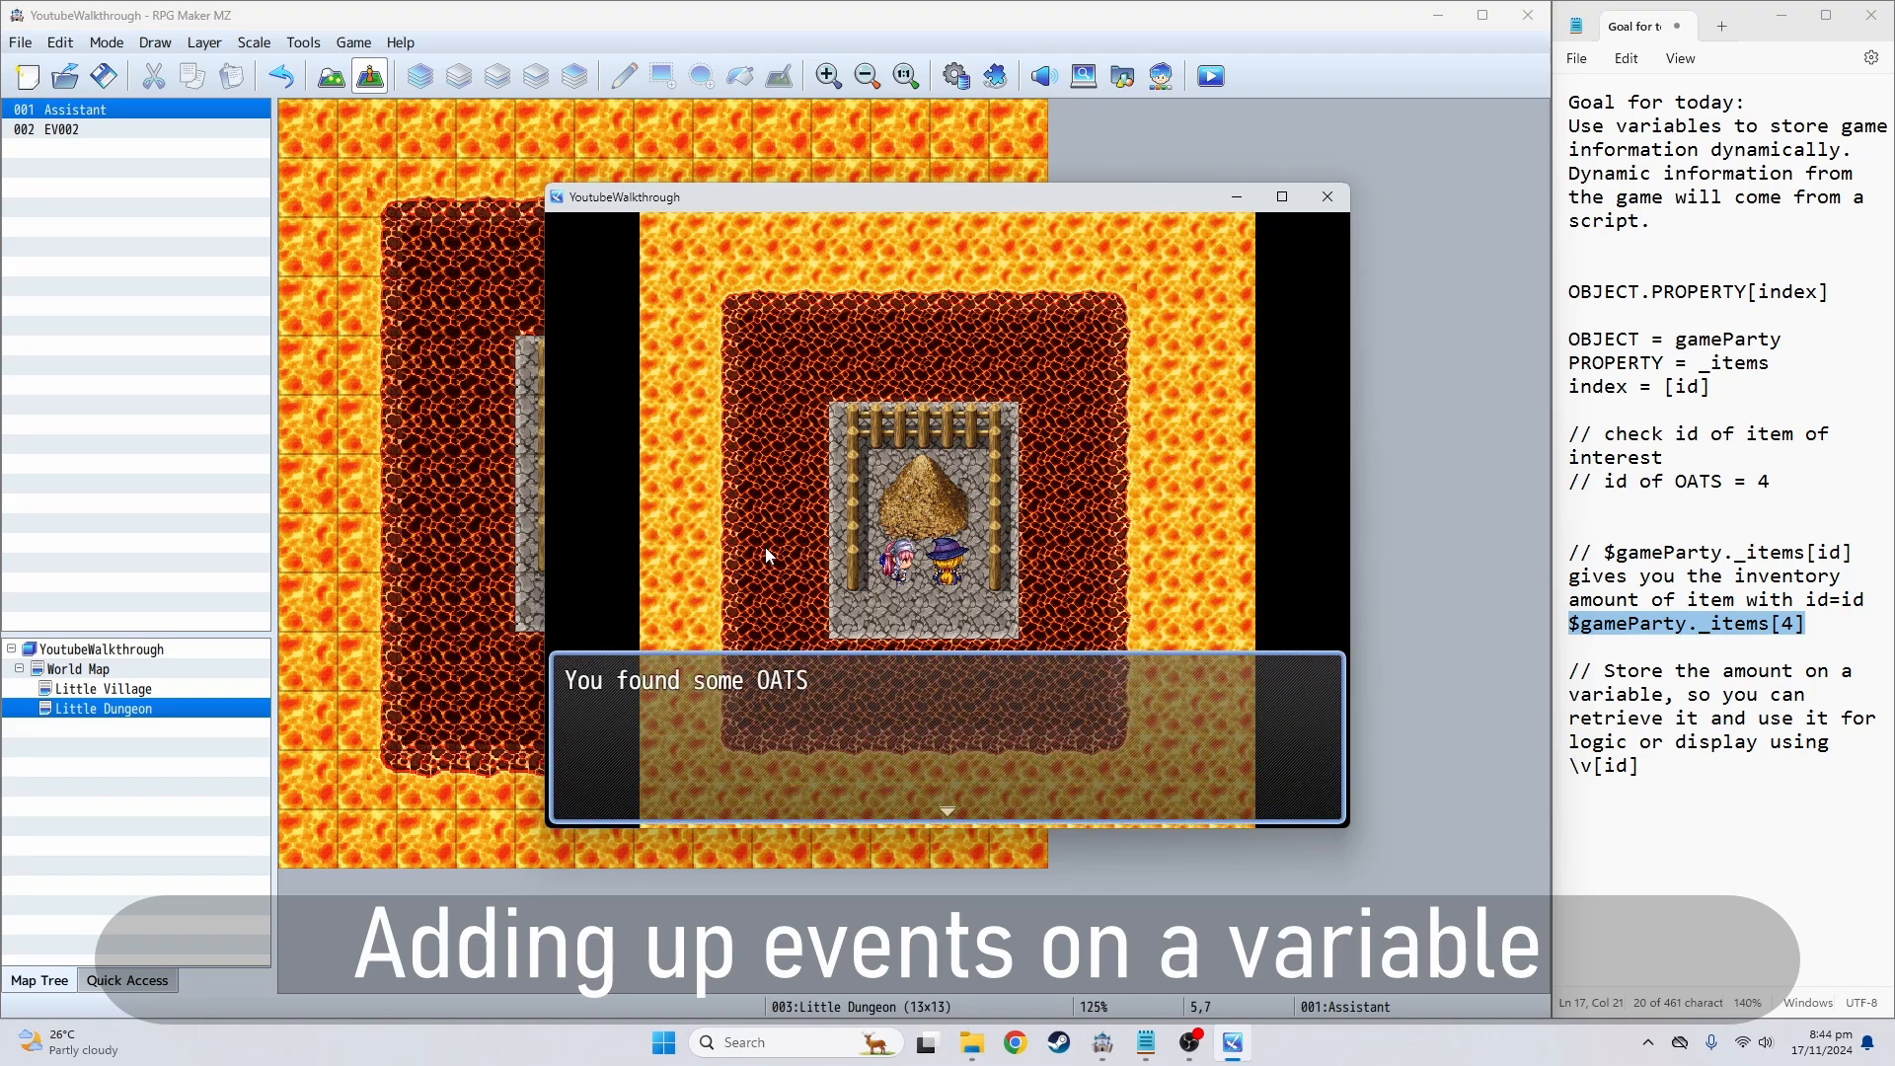
key("Return")
- Walk away from the haystack and use one OATS from the party's item inventory
key("Down")
key("Left")
key("Right")
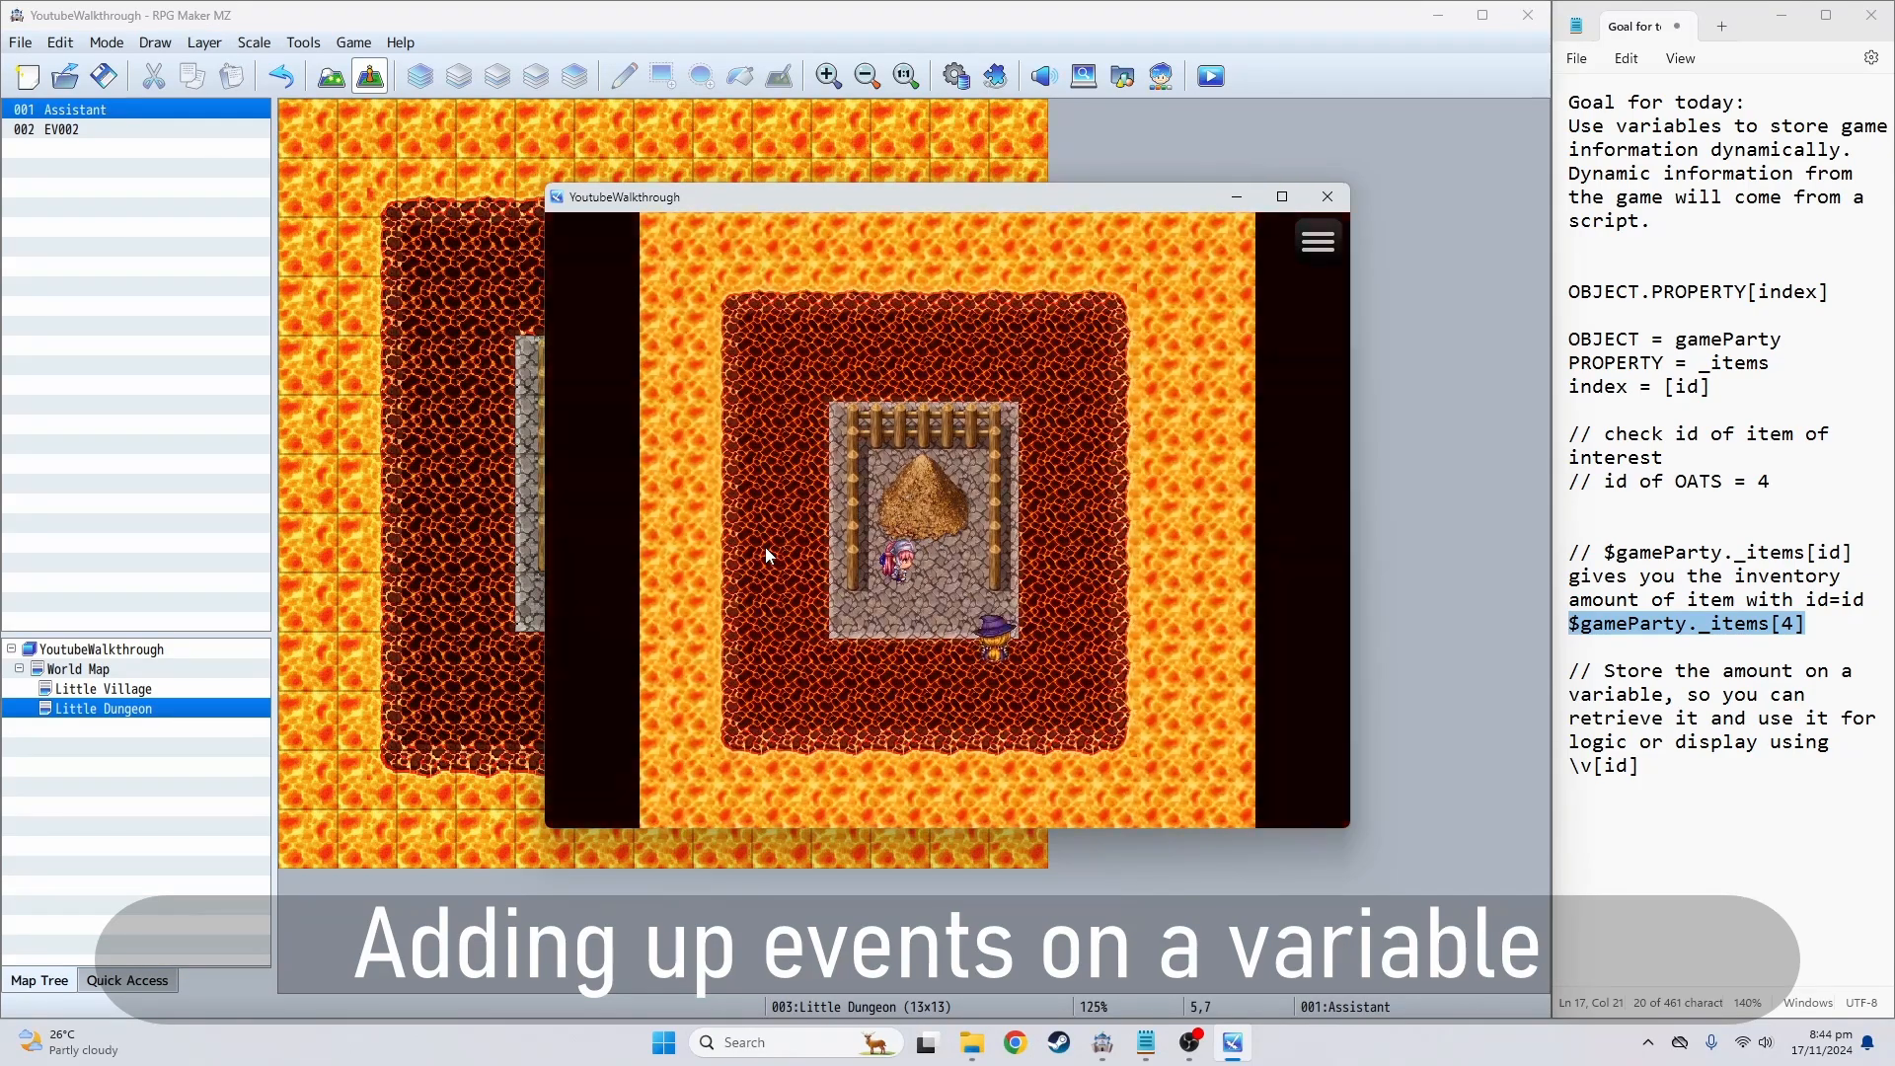
key("Up")
key("Escape")
key("Return")
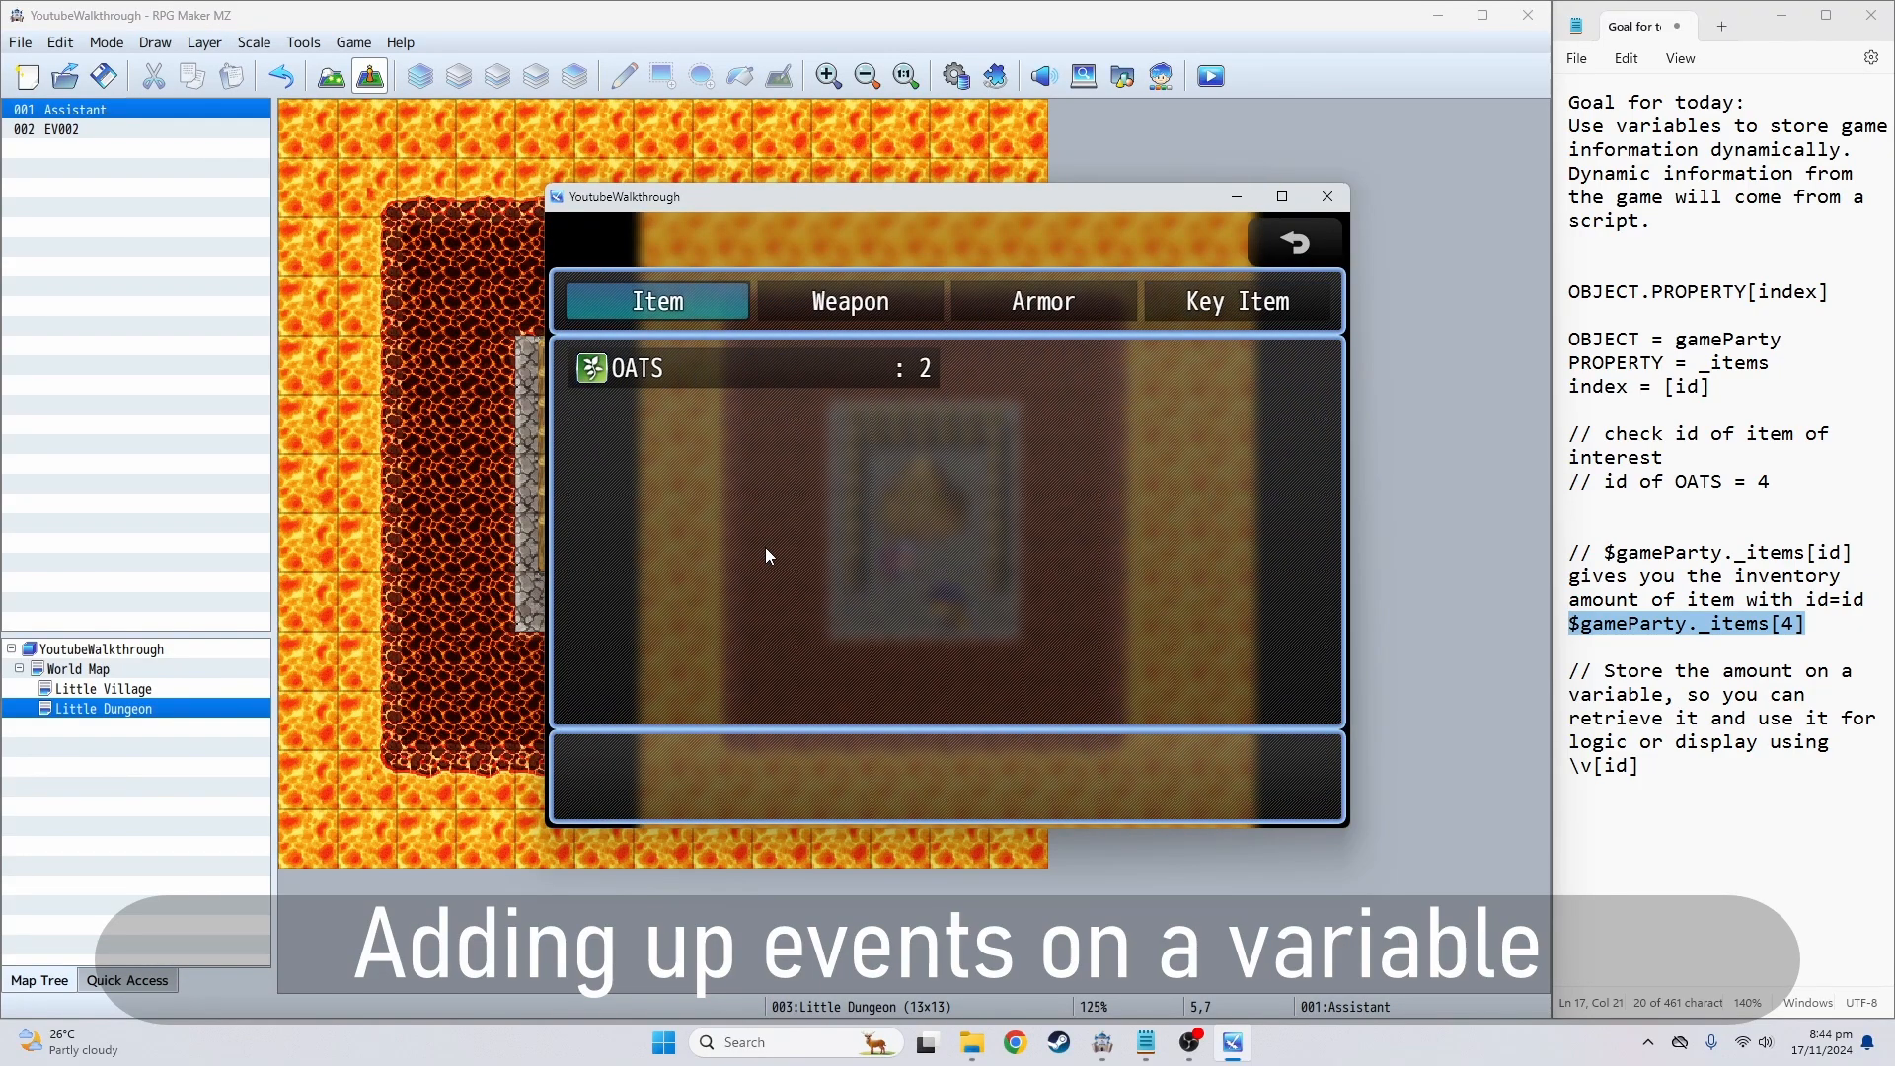
key("Return")
key("Return")
key("Return")
key("Escape")
key("Escape")
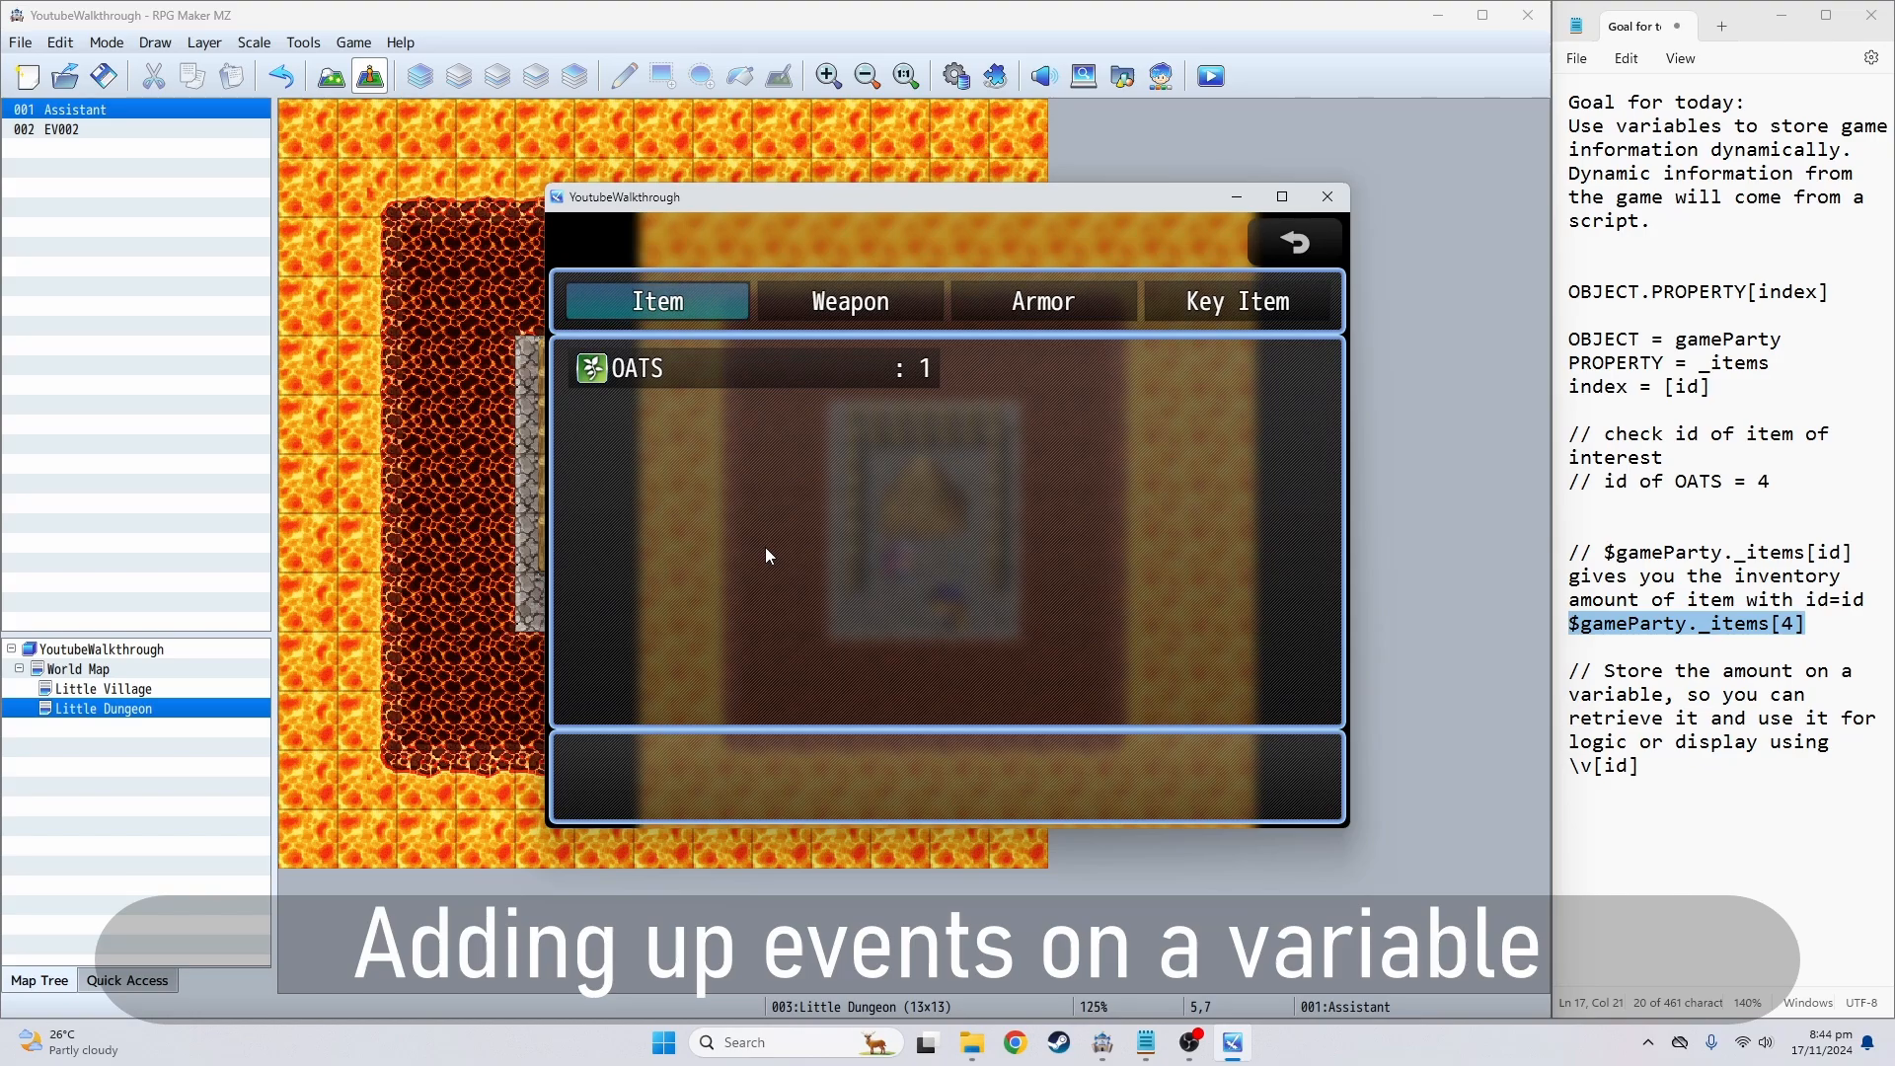
- Leave the item menu, talk to the Assistant about the OATS amounts after using one, and close the playtest
key("Escape")
key("Escape")
key("Return")
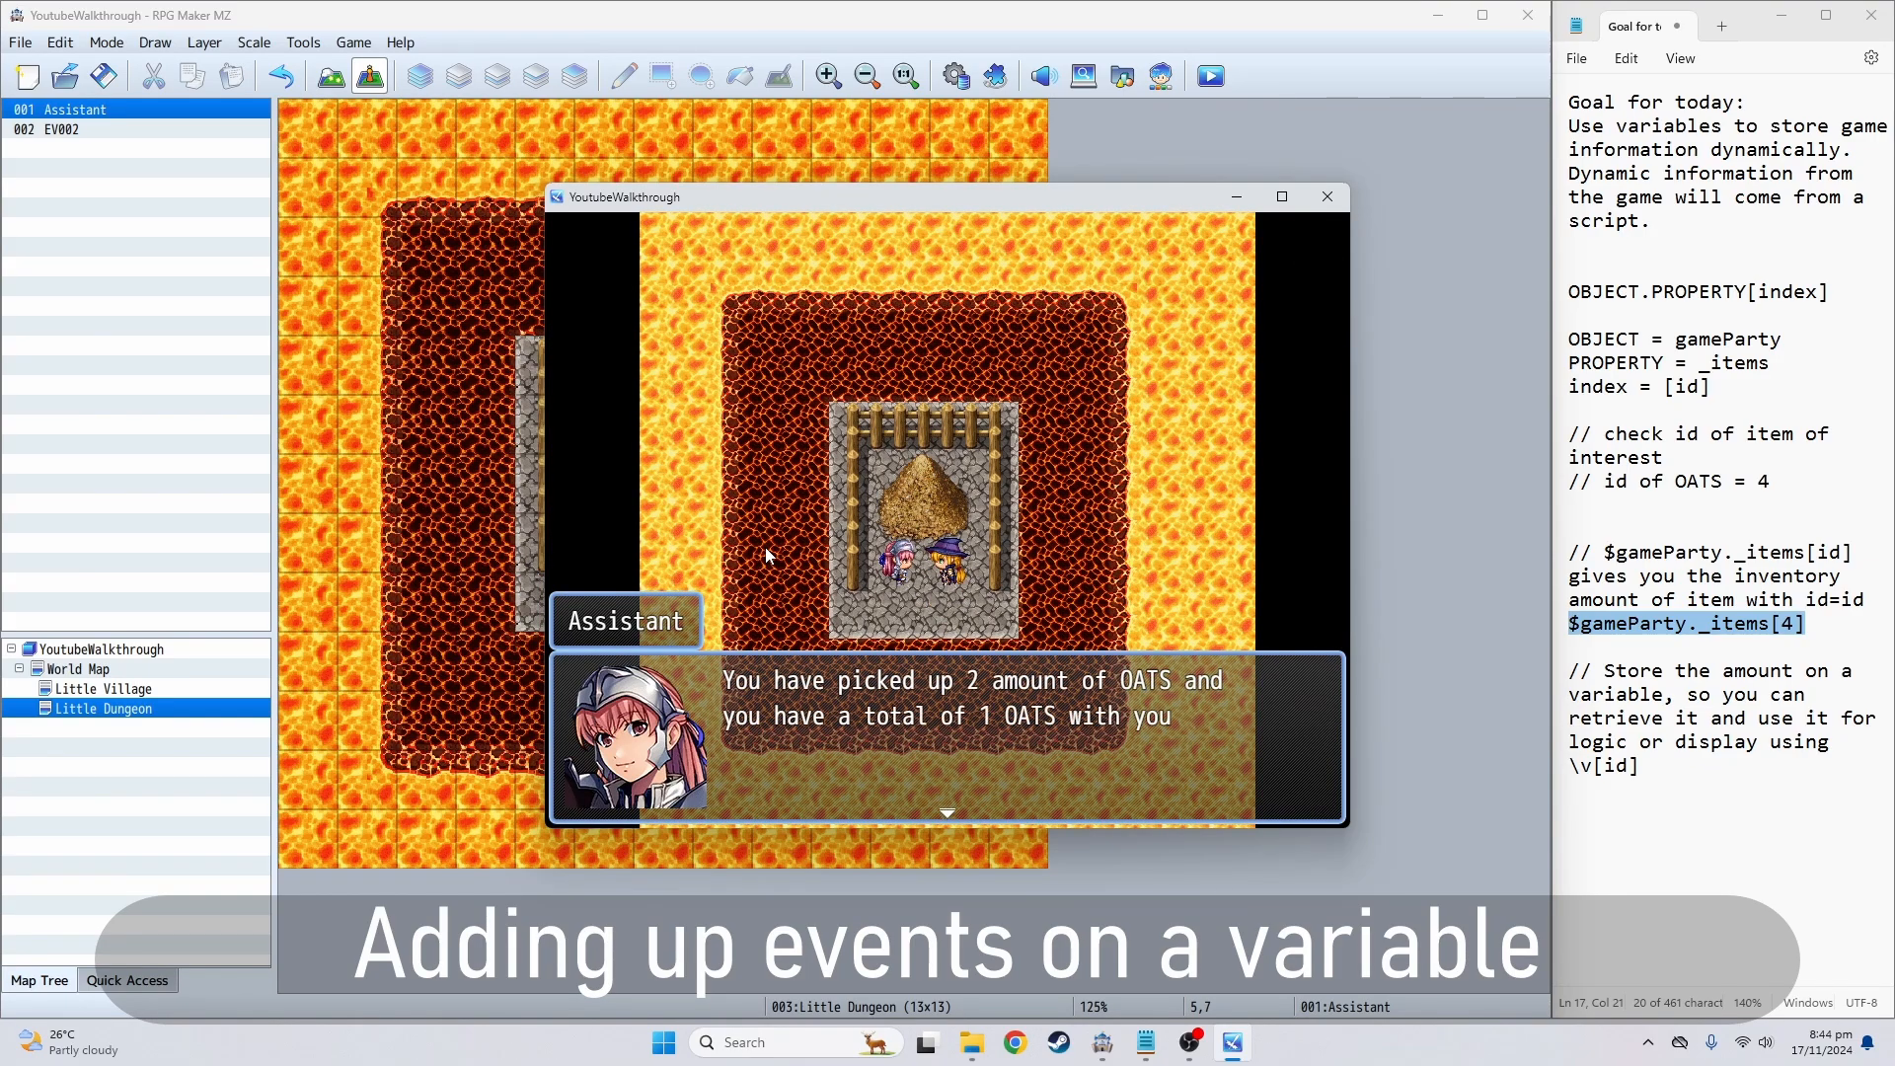
key("Return")
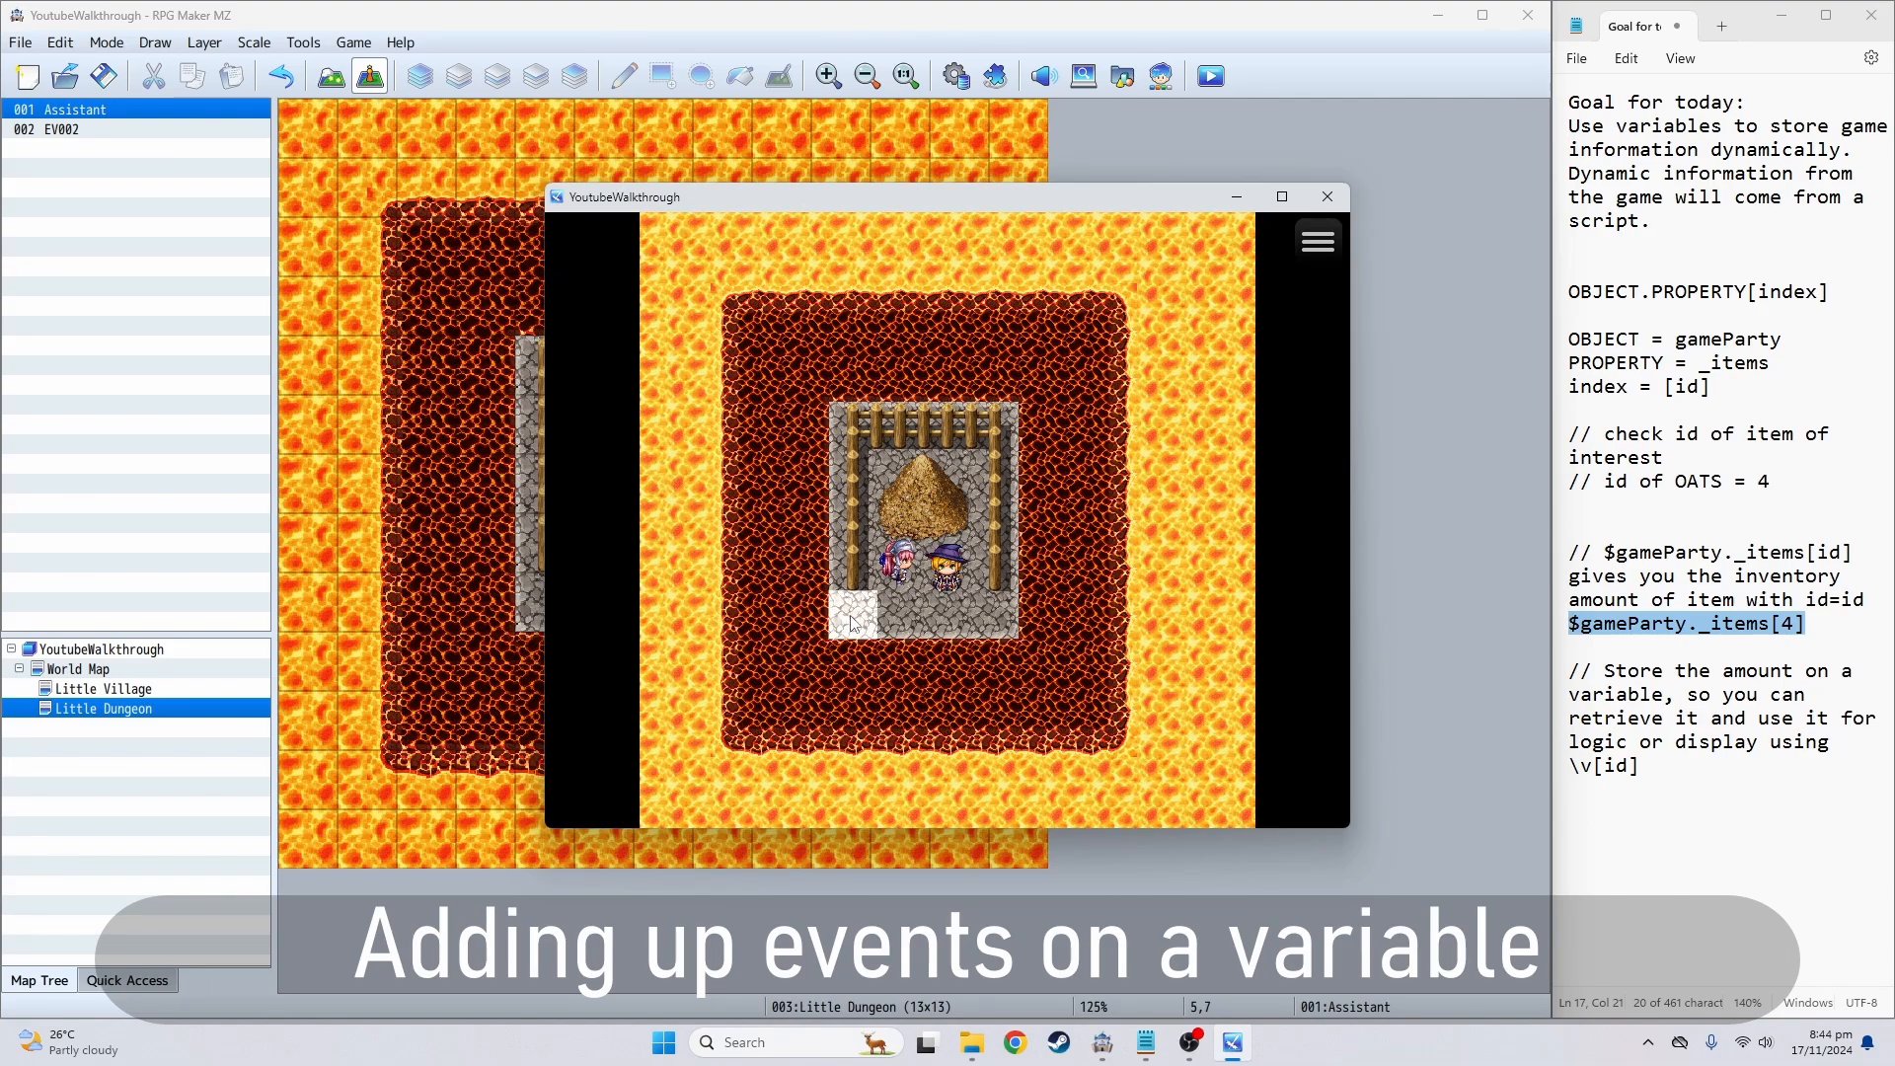
left_click(1332, 204)
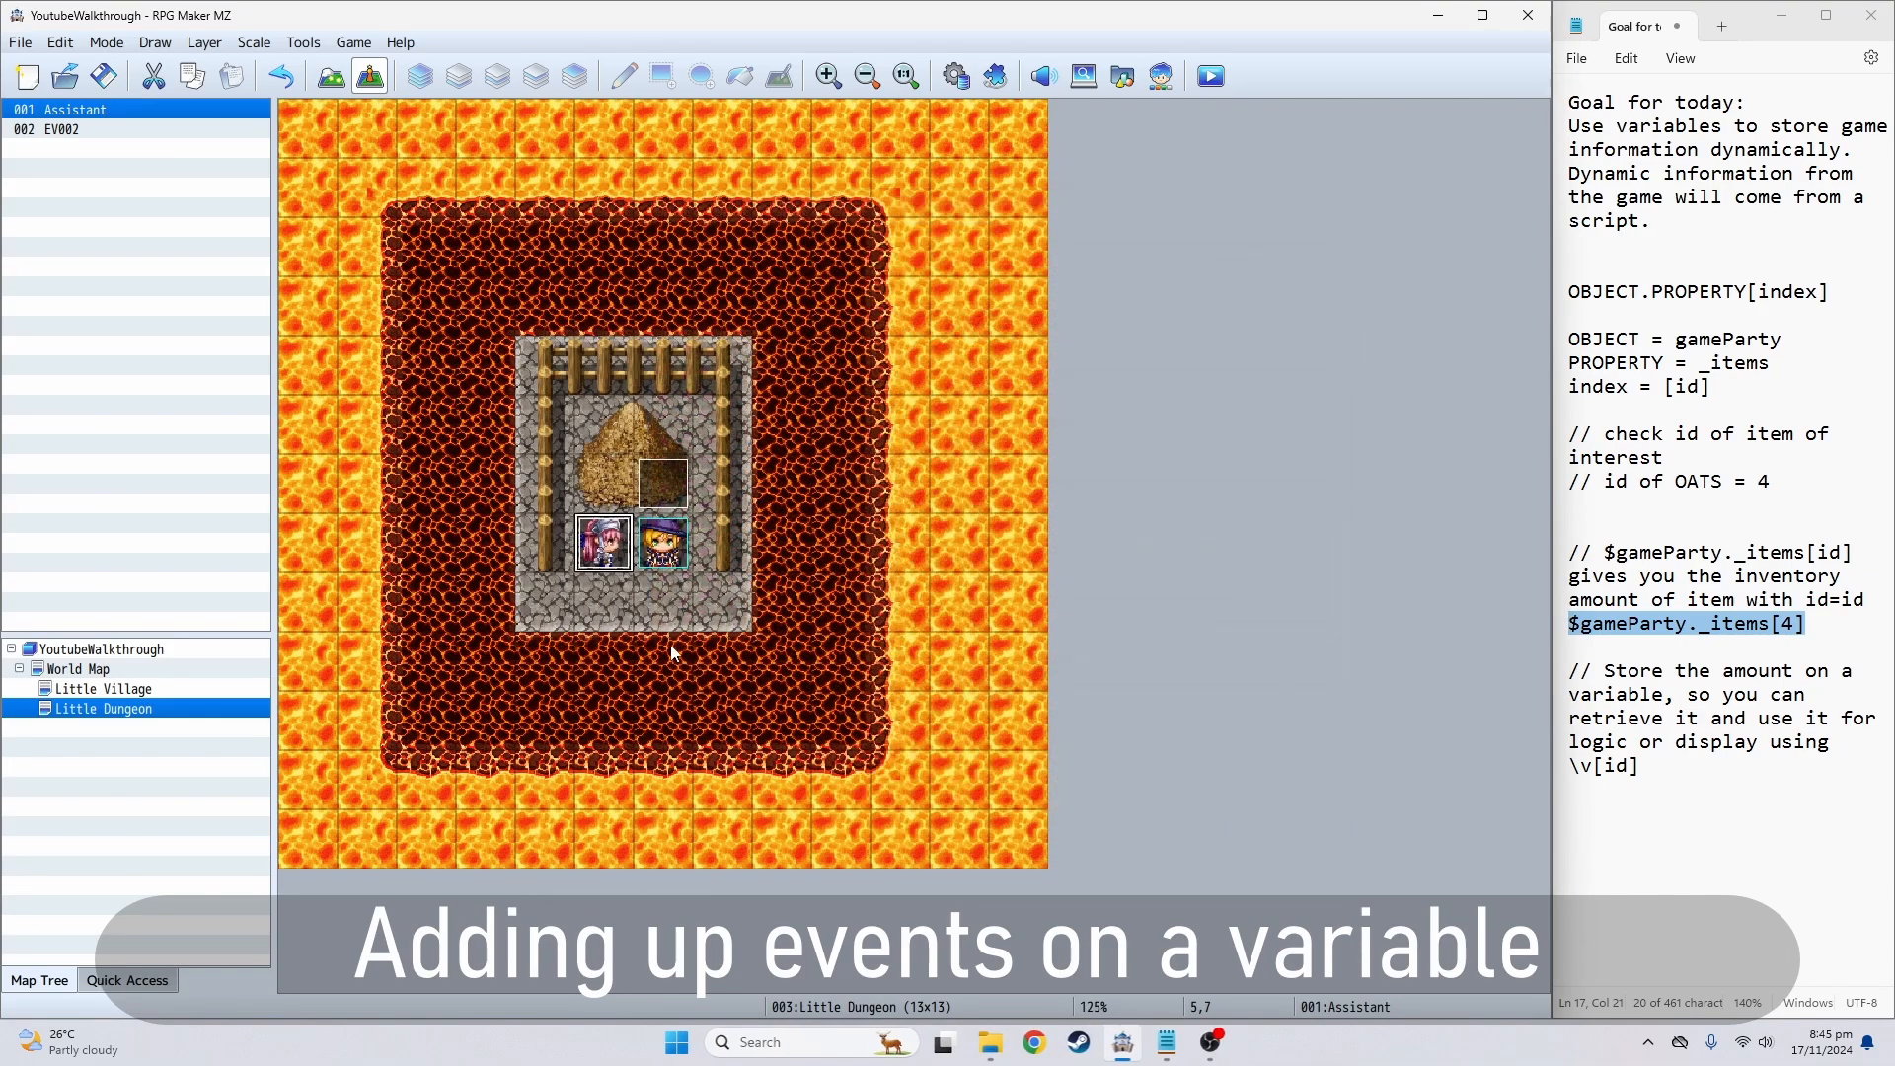
- Add a conditional branch at the end of the Assistant event's commands that checks variable 0004 OATSinInventory
double_click(548, 600)
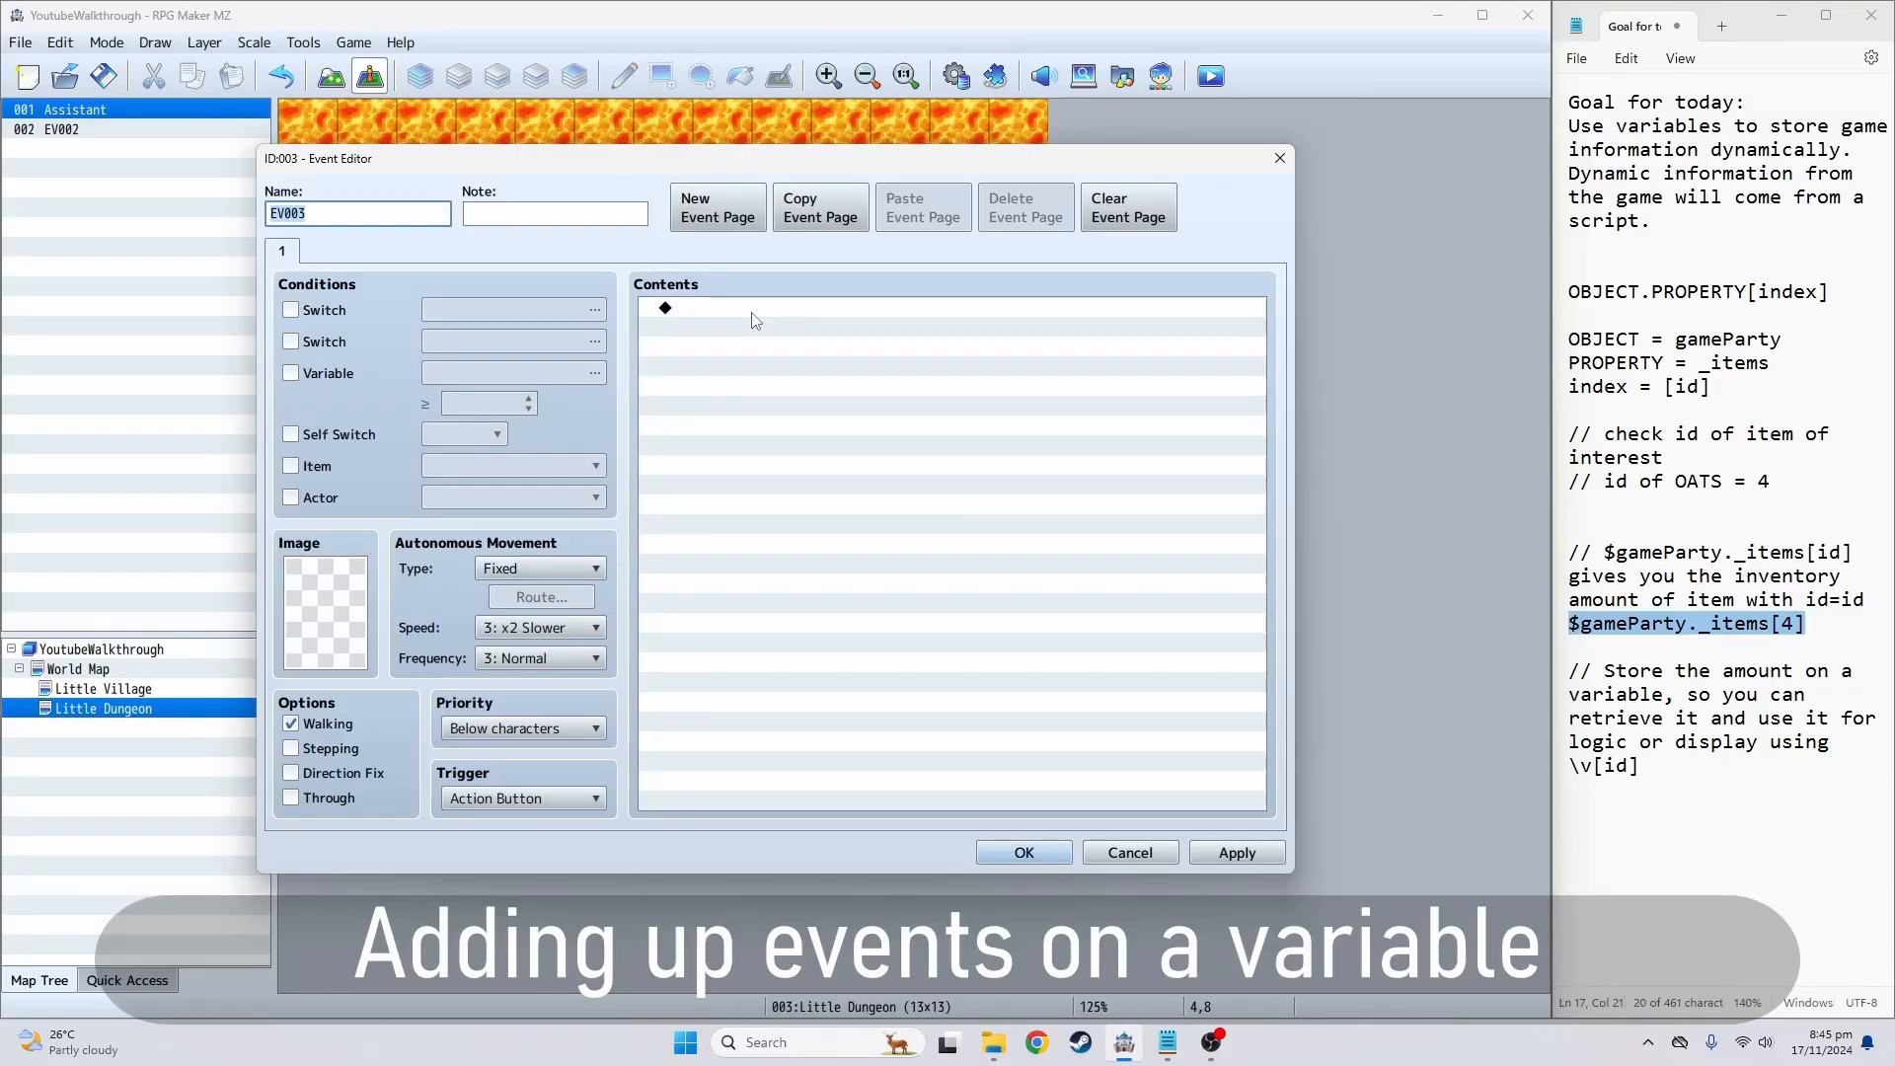
left_click(1130, 851)
double_click(628, 549)
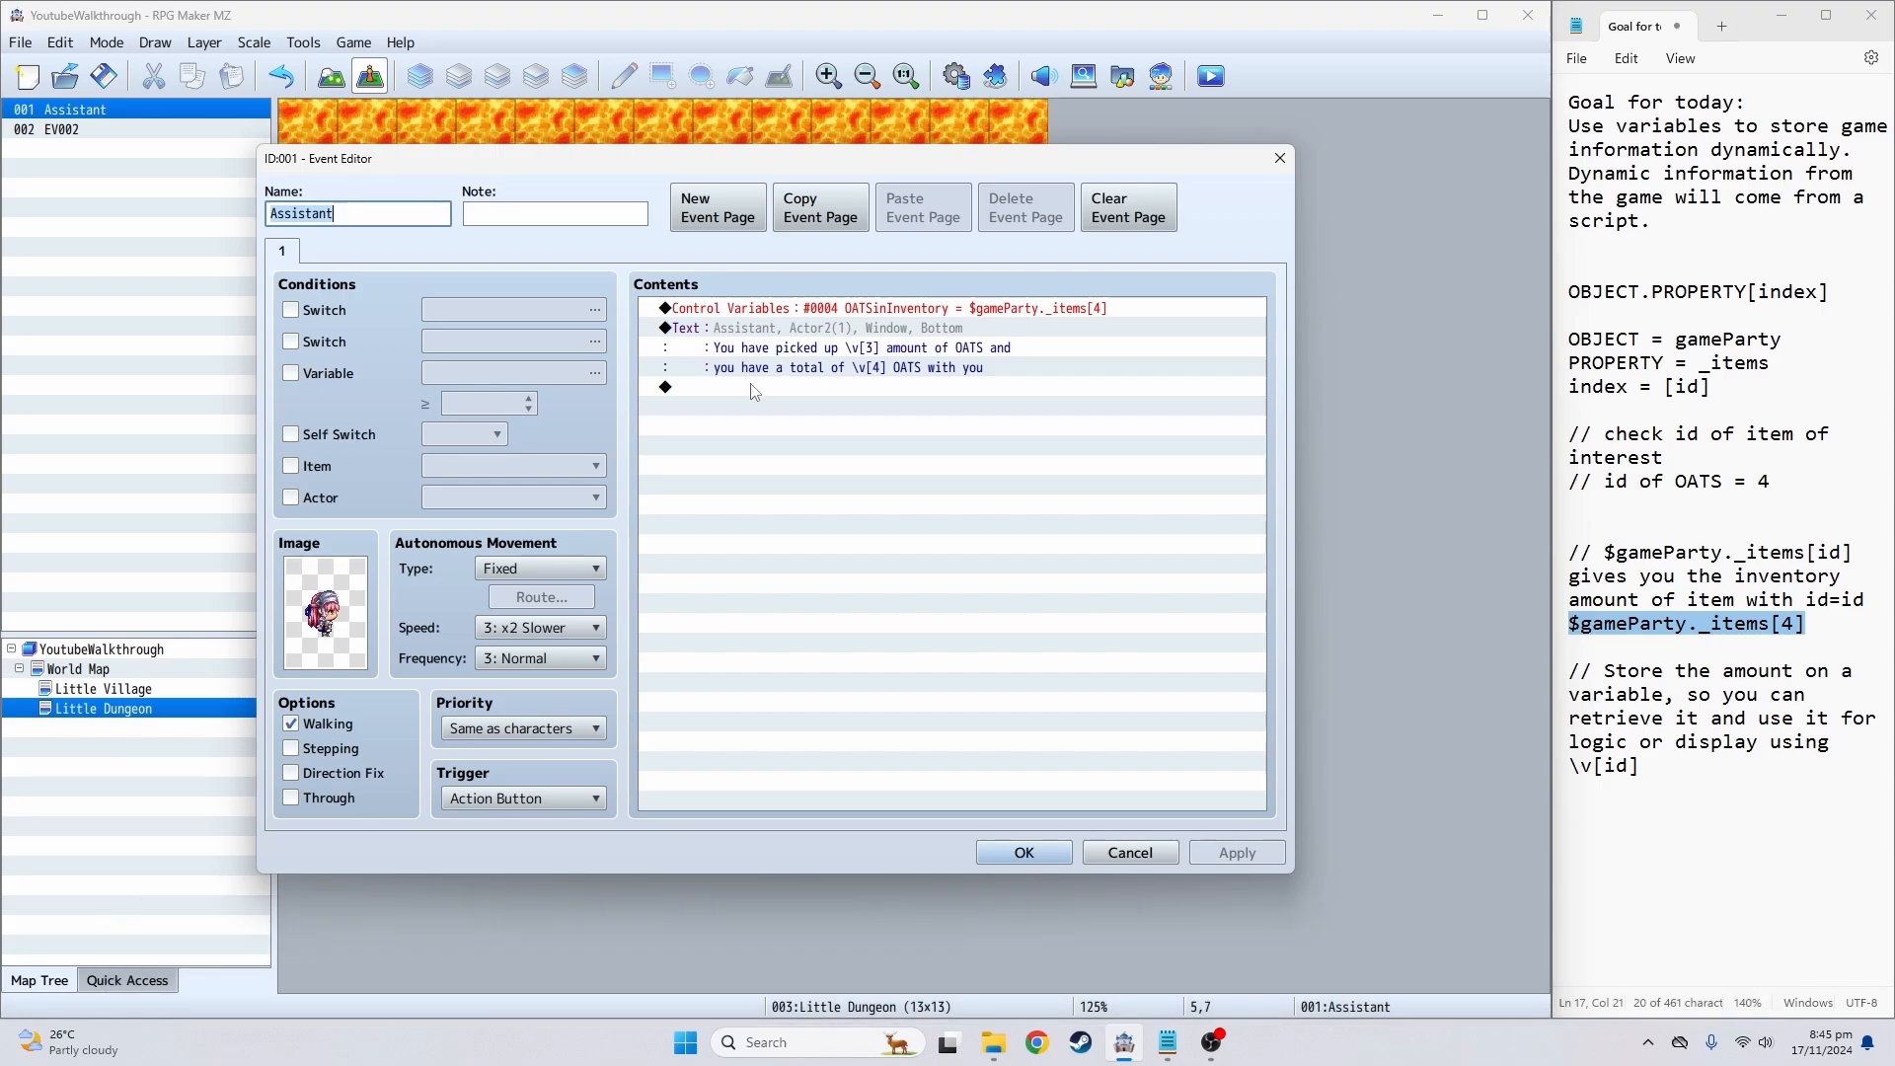
left_click(762, 389)
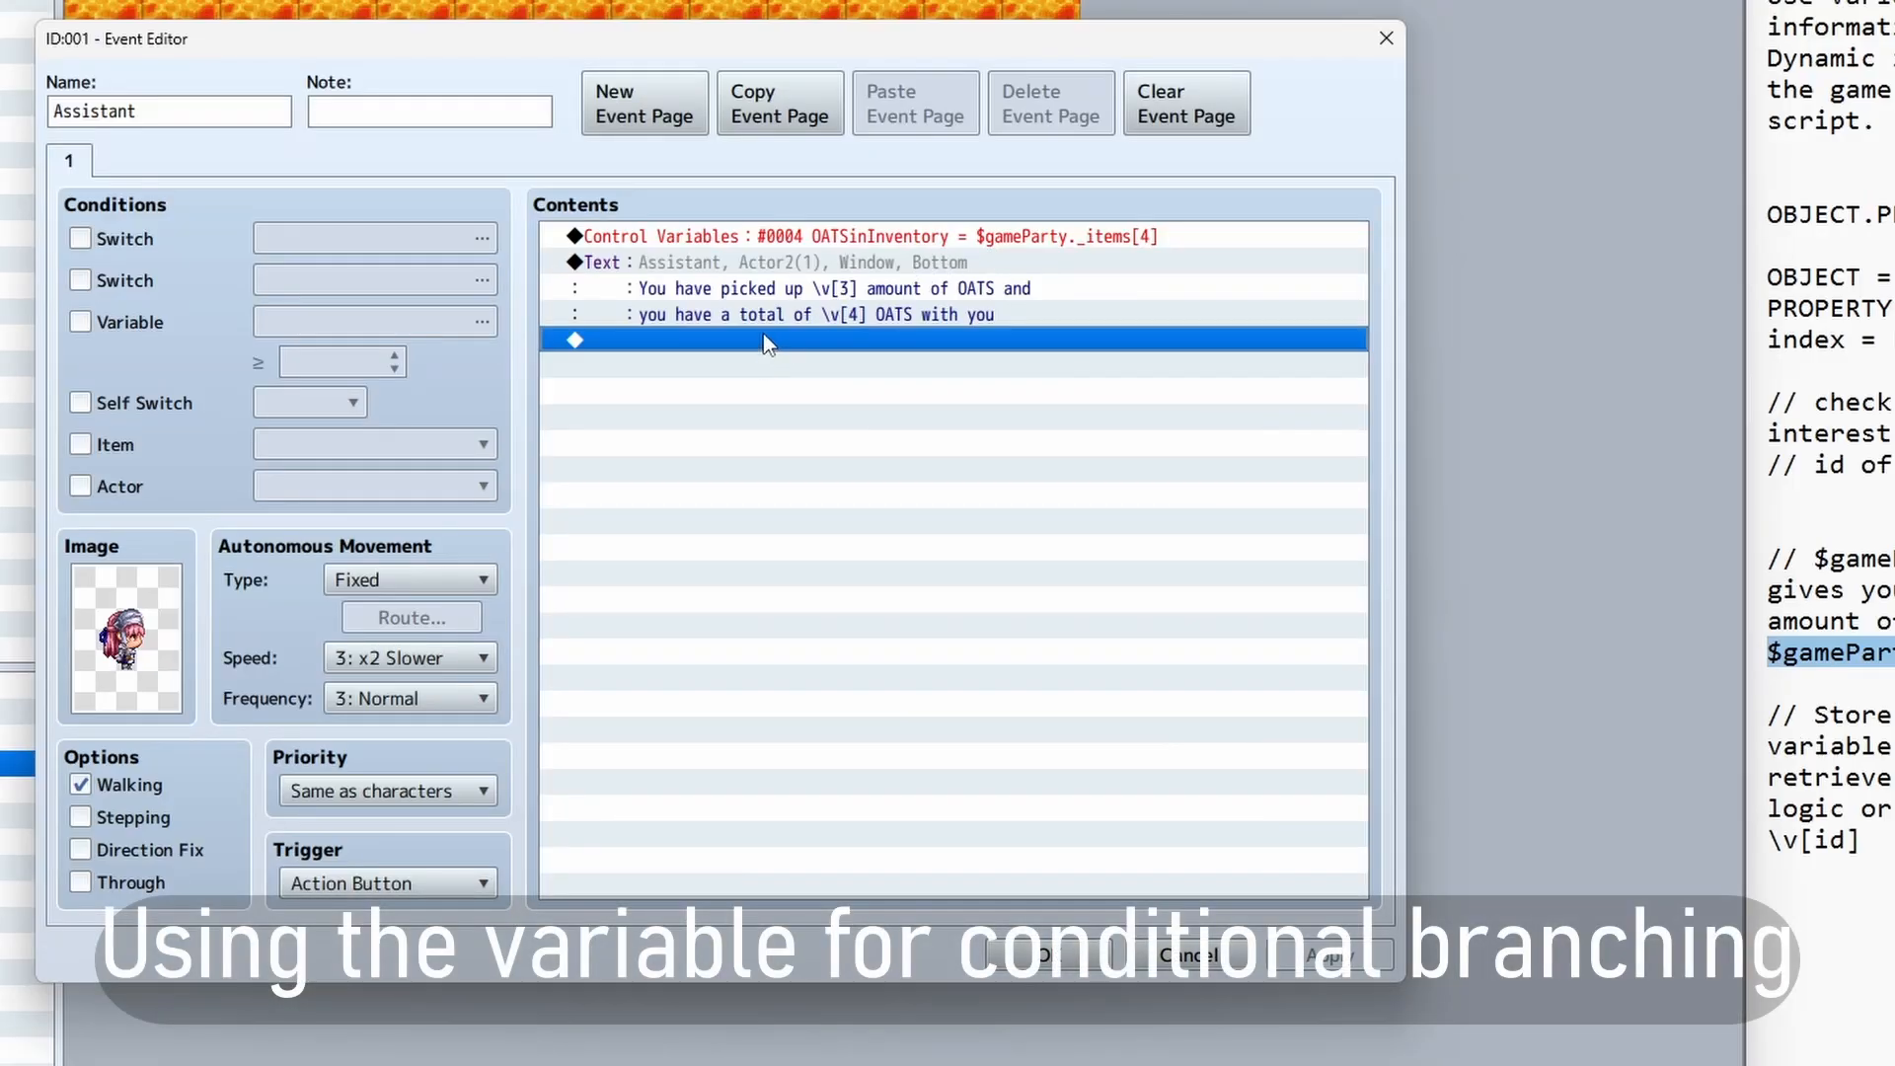
double_click(816, 391)
left_click(855, 652)
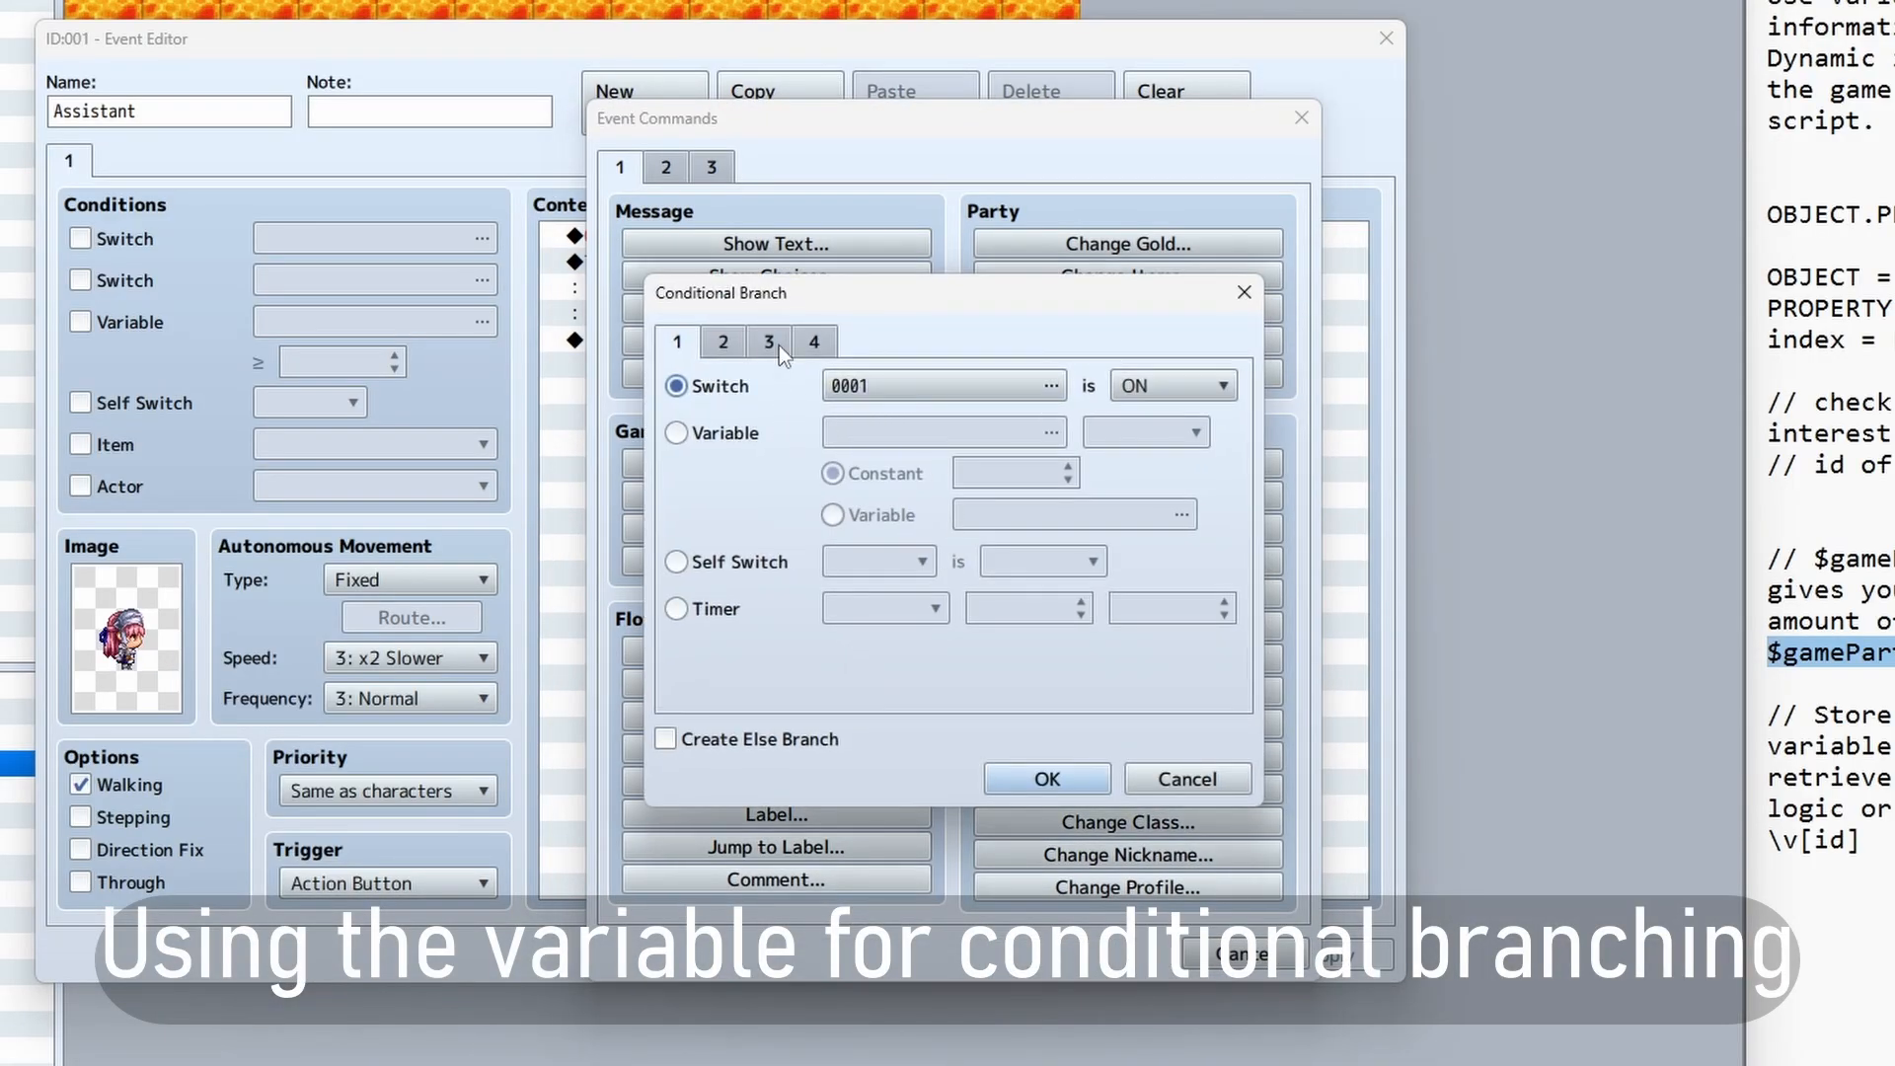
left_click(725, 353)
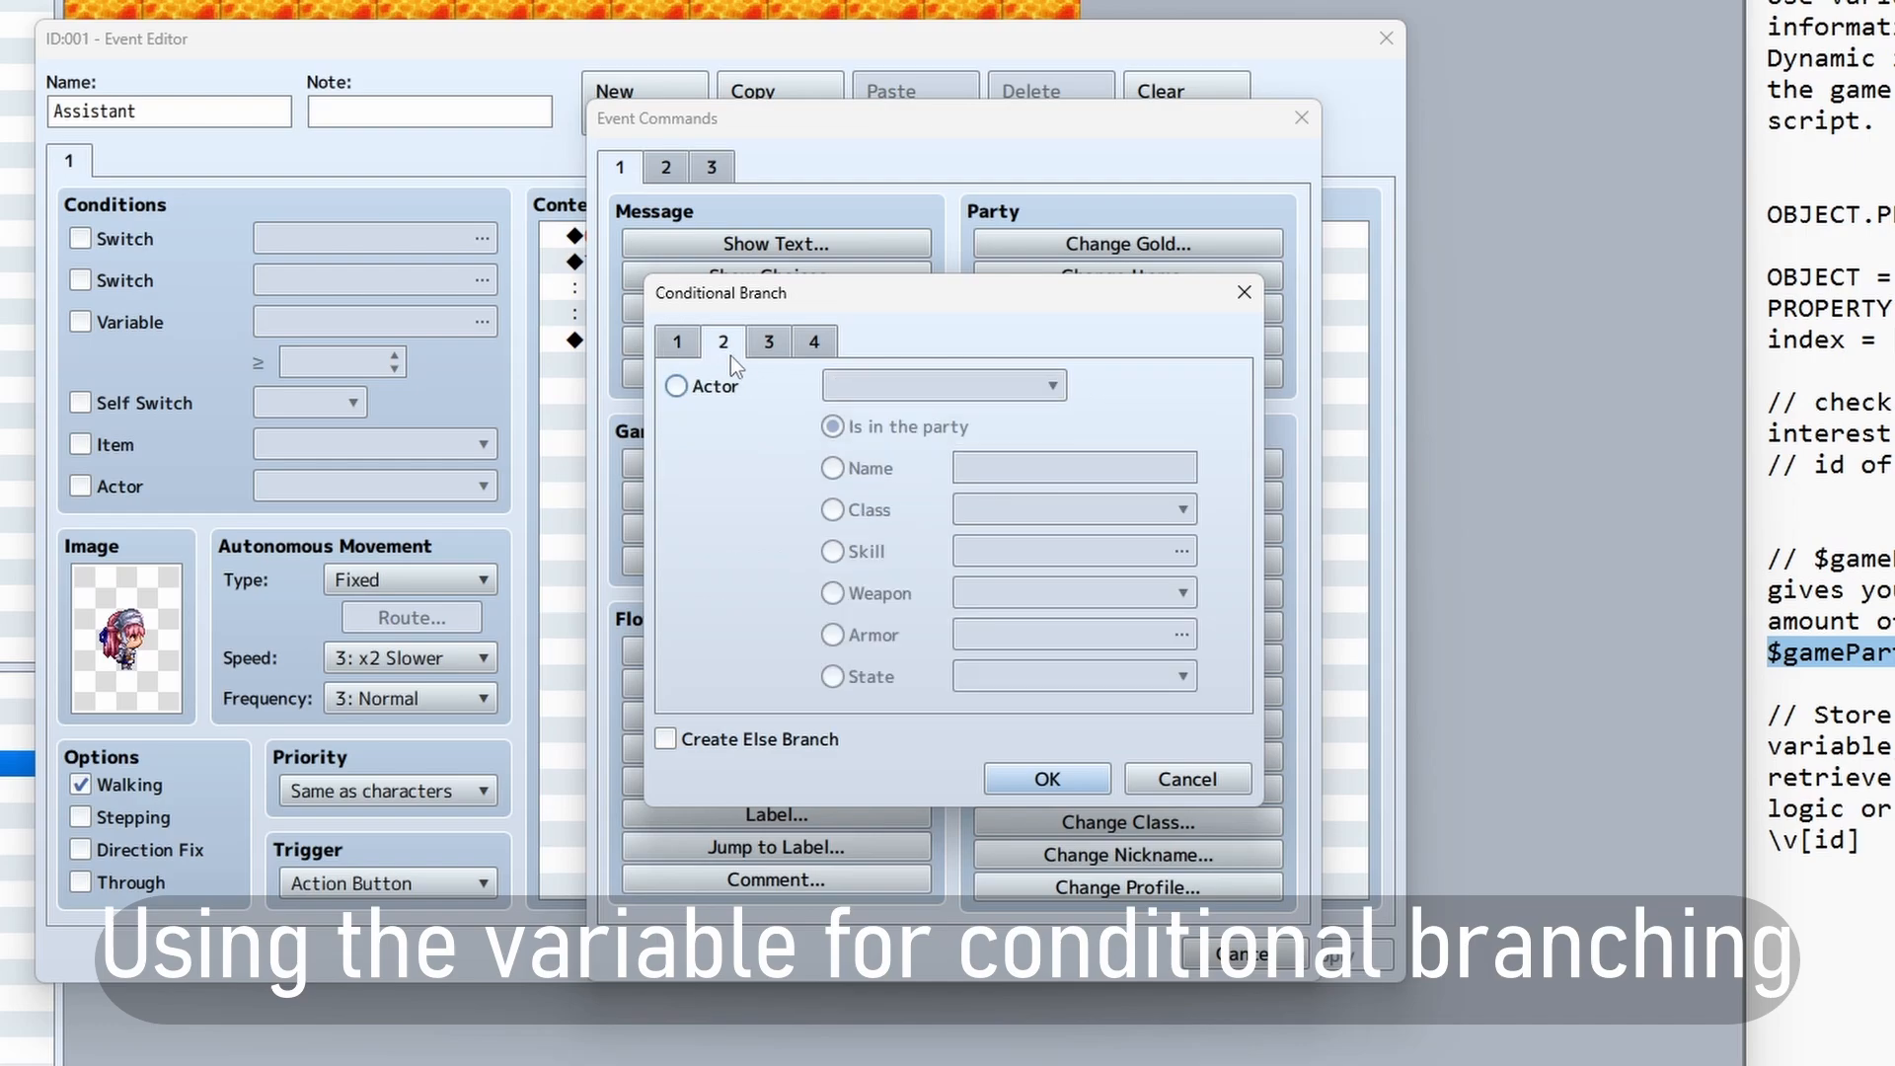
left_click(679, 344)
left_click(728, 434)
left_click(887, 440)
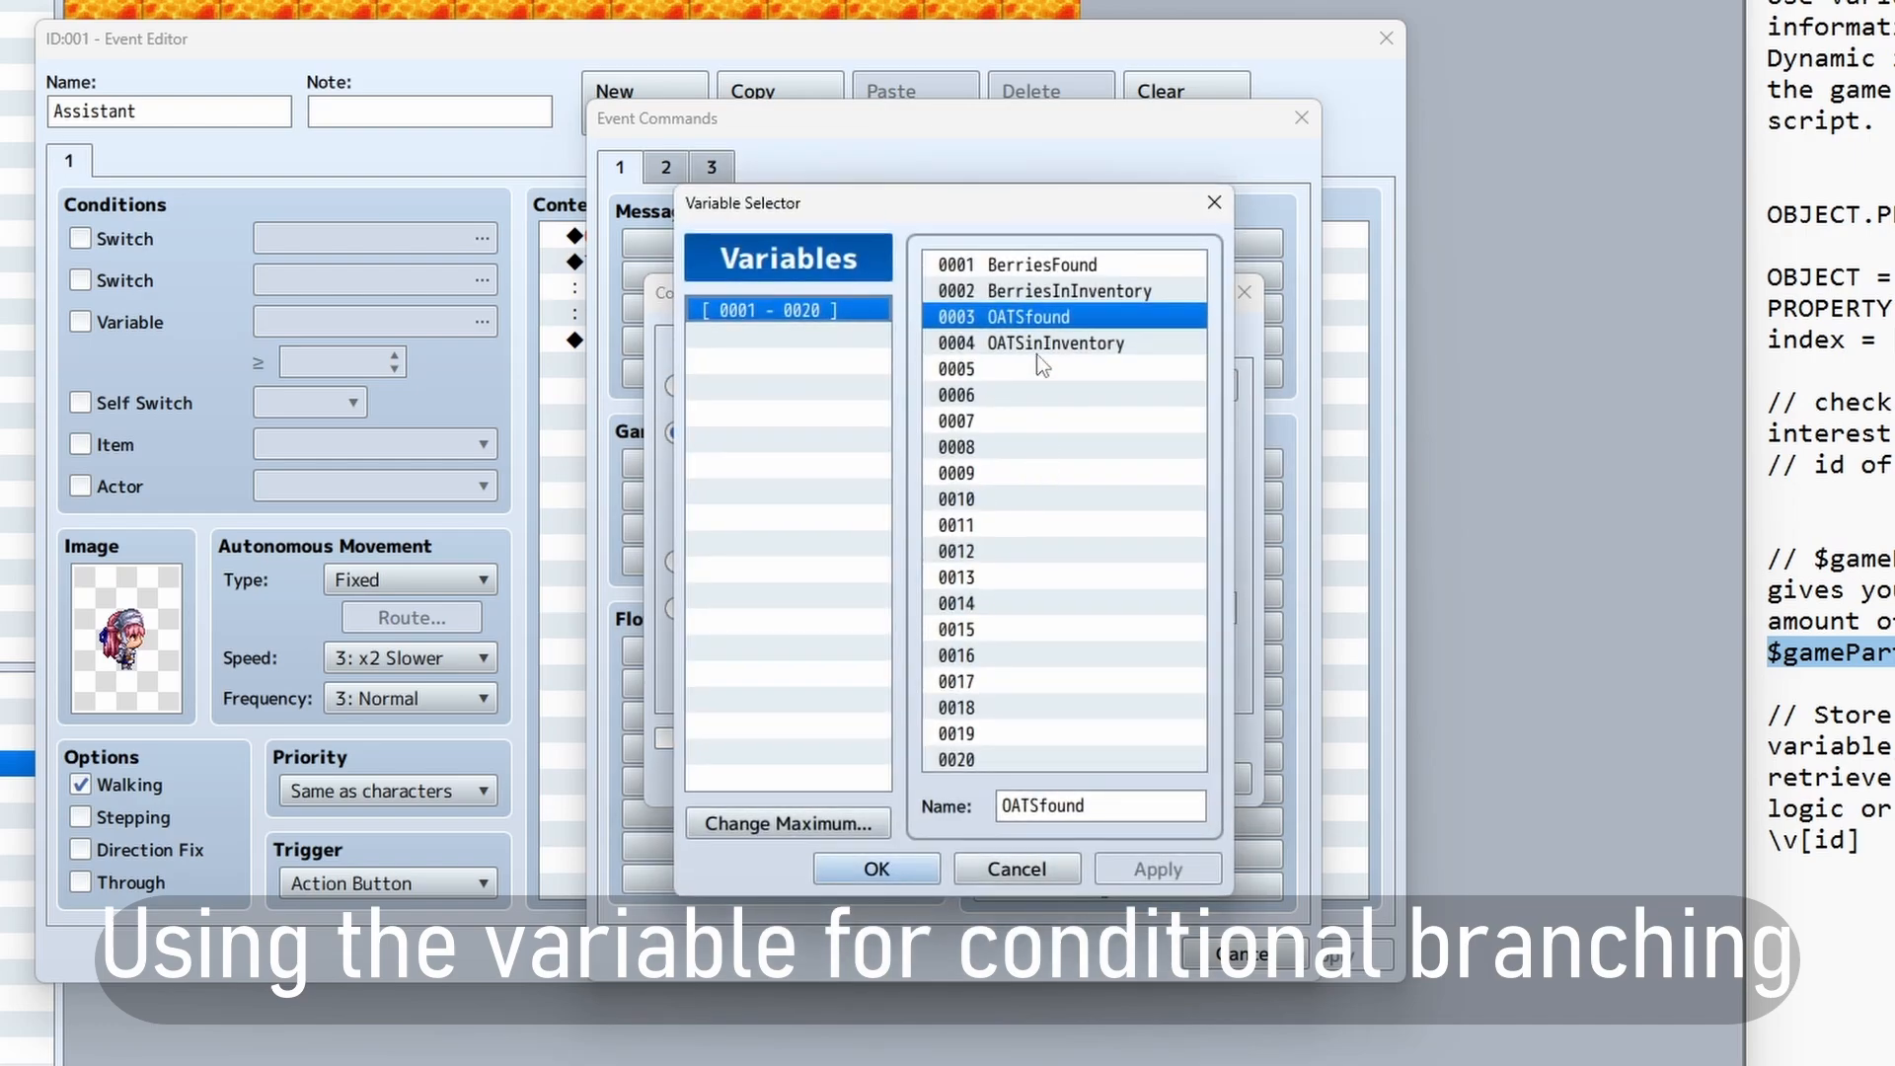
left_click(1062, 350)
left_click(934, 868)
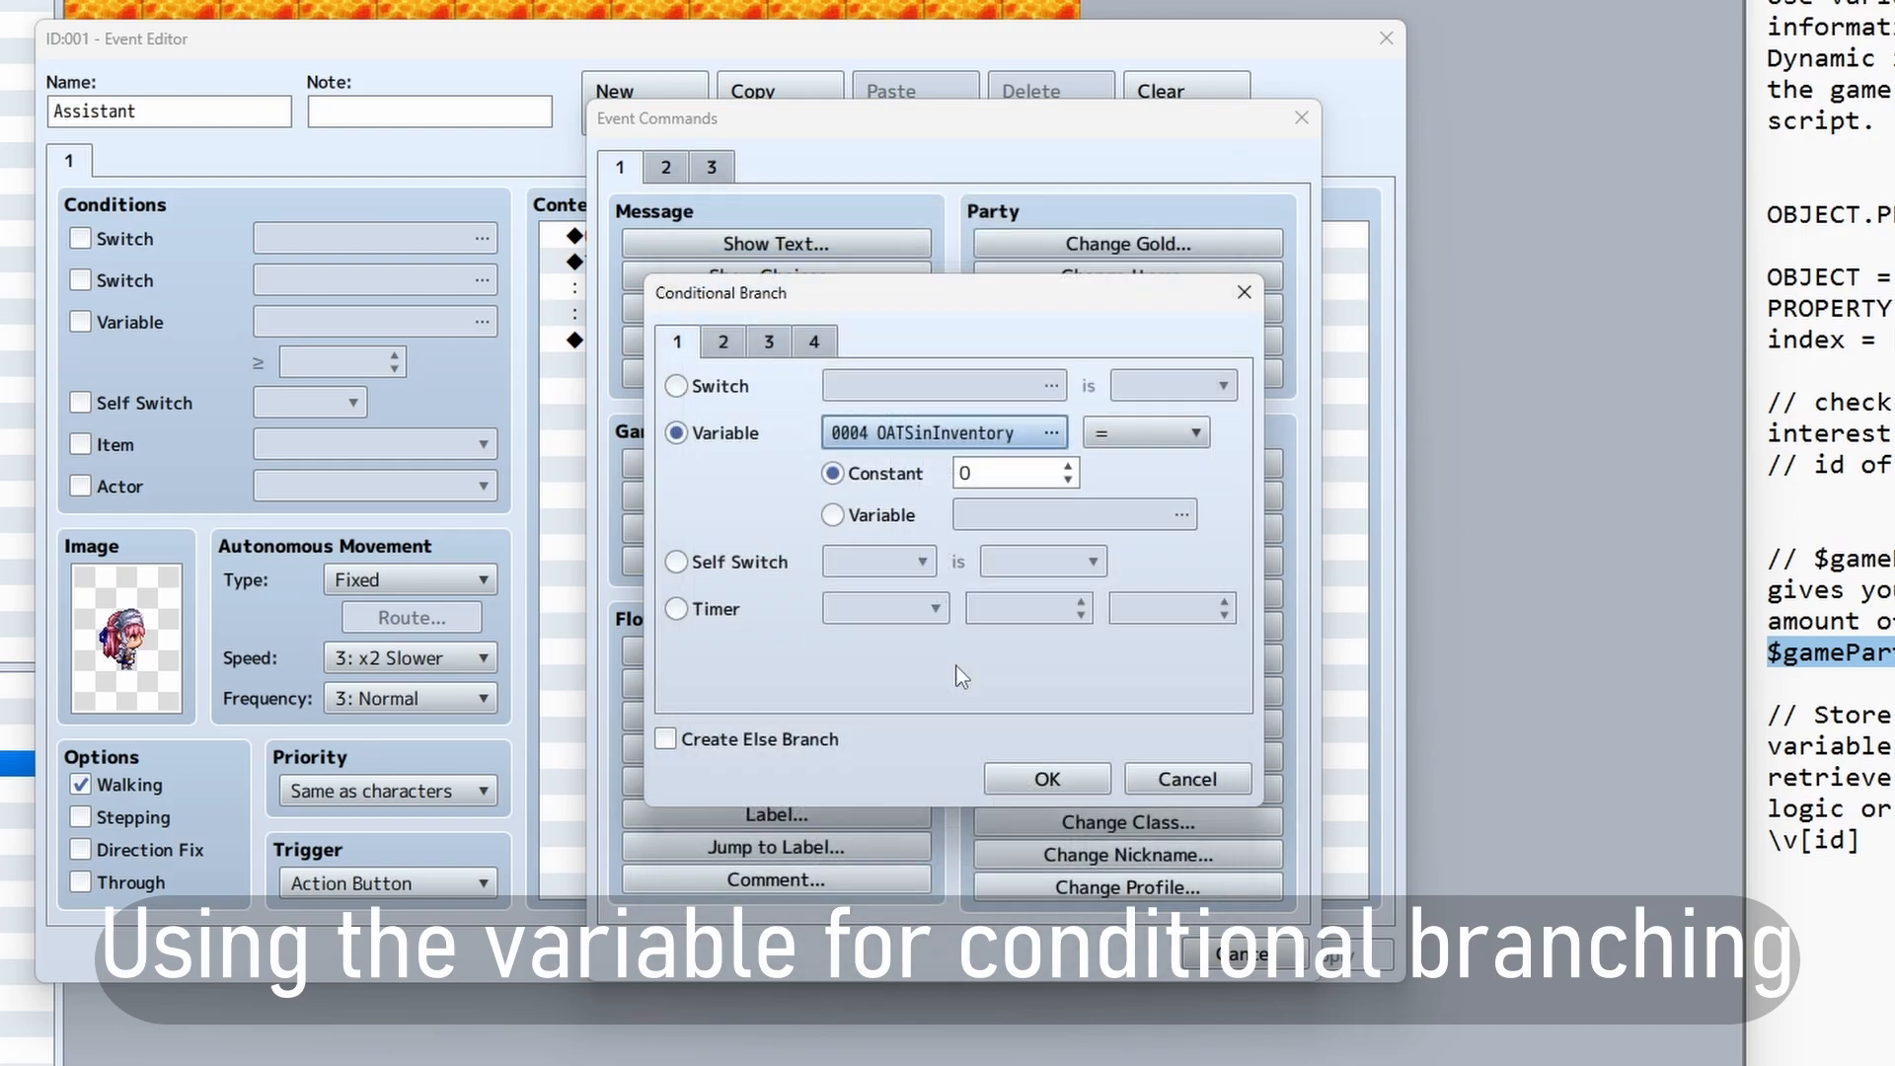
- Set the branch's condition to greater than or equal to the constant 2 and confirm it
left_click(1111, 446)
left_click(1114, 490)
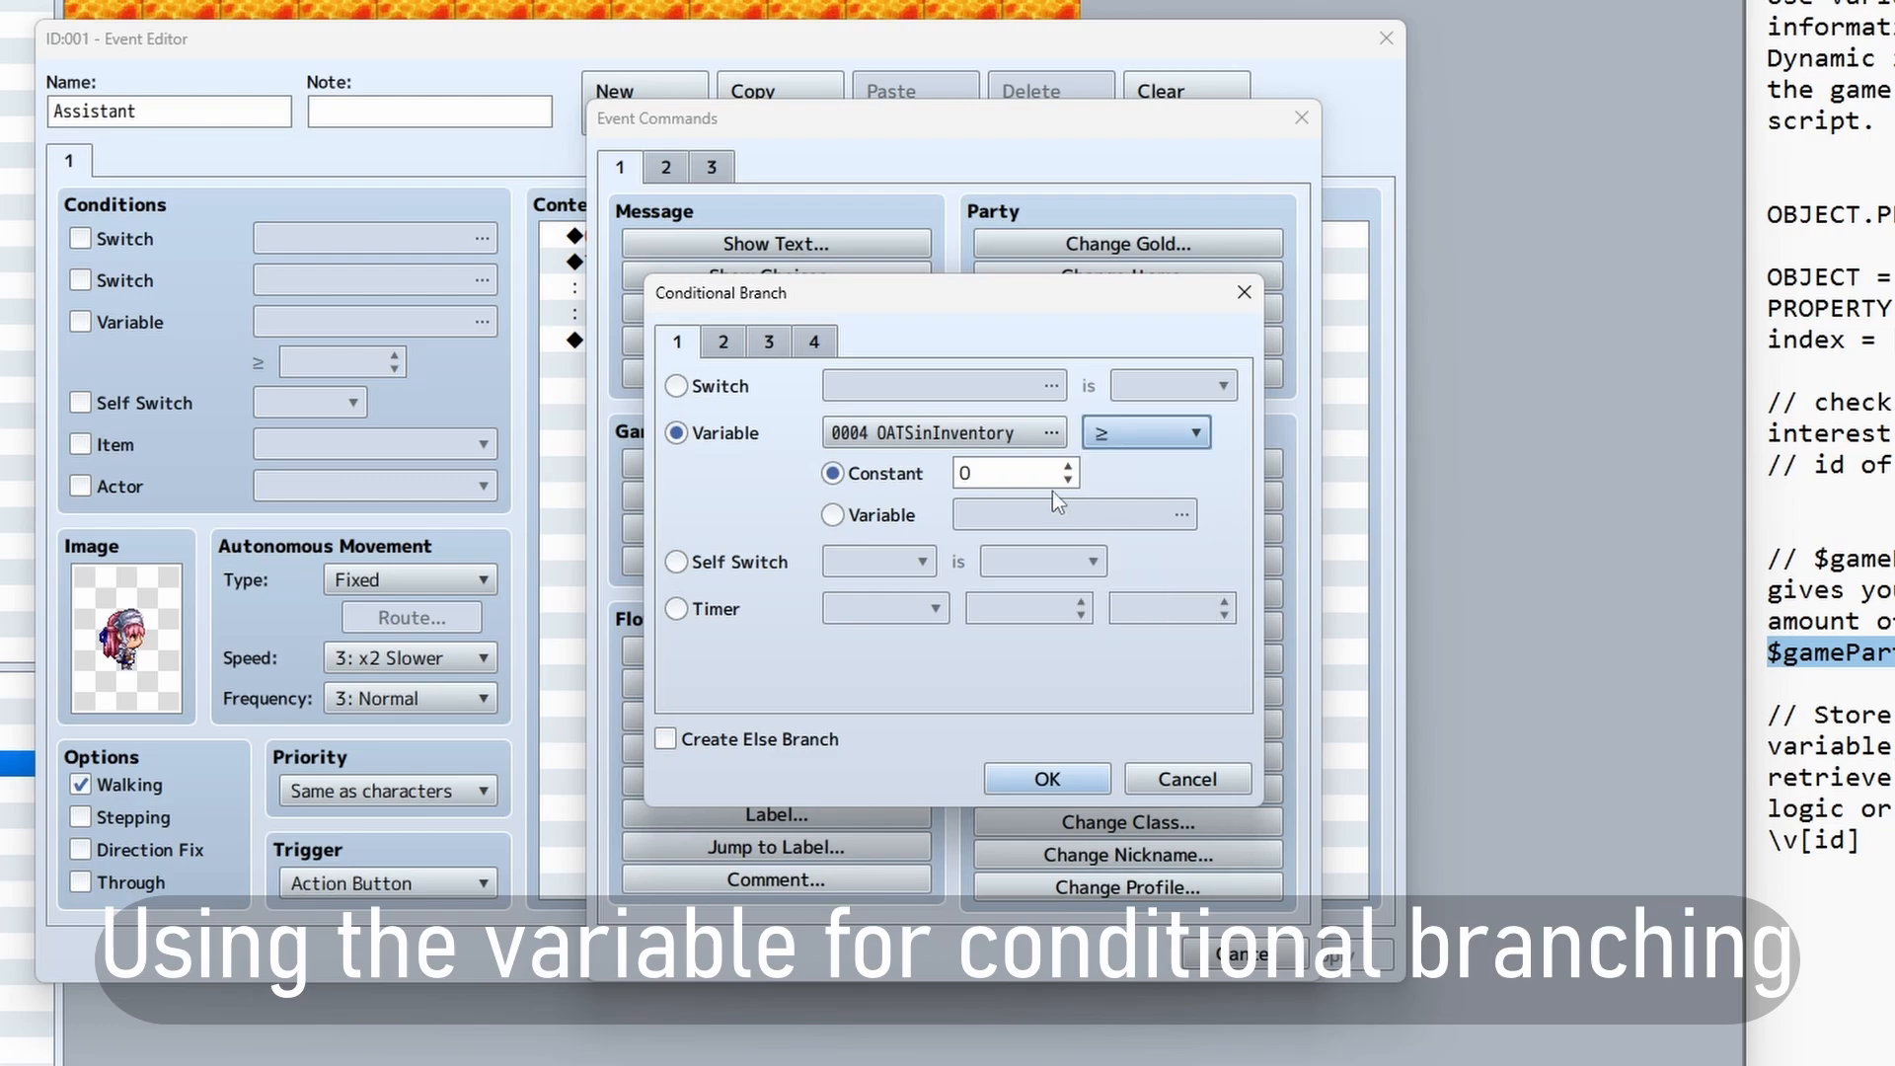
type("2")
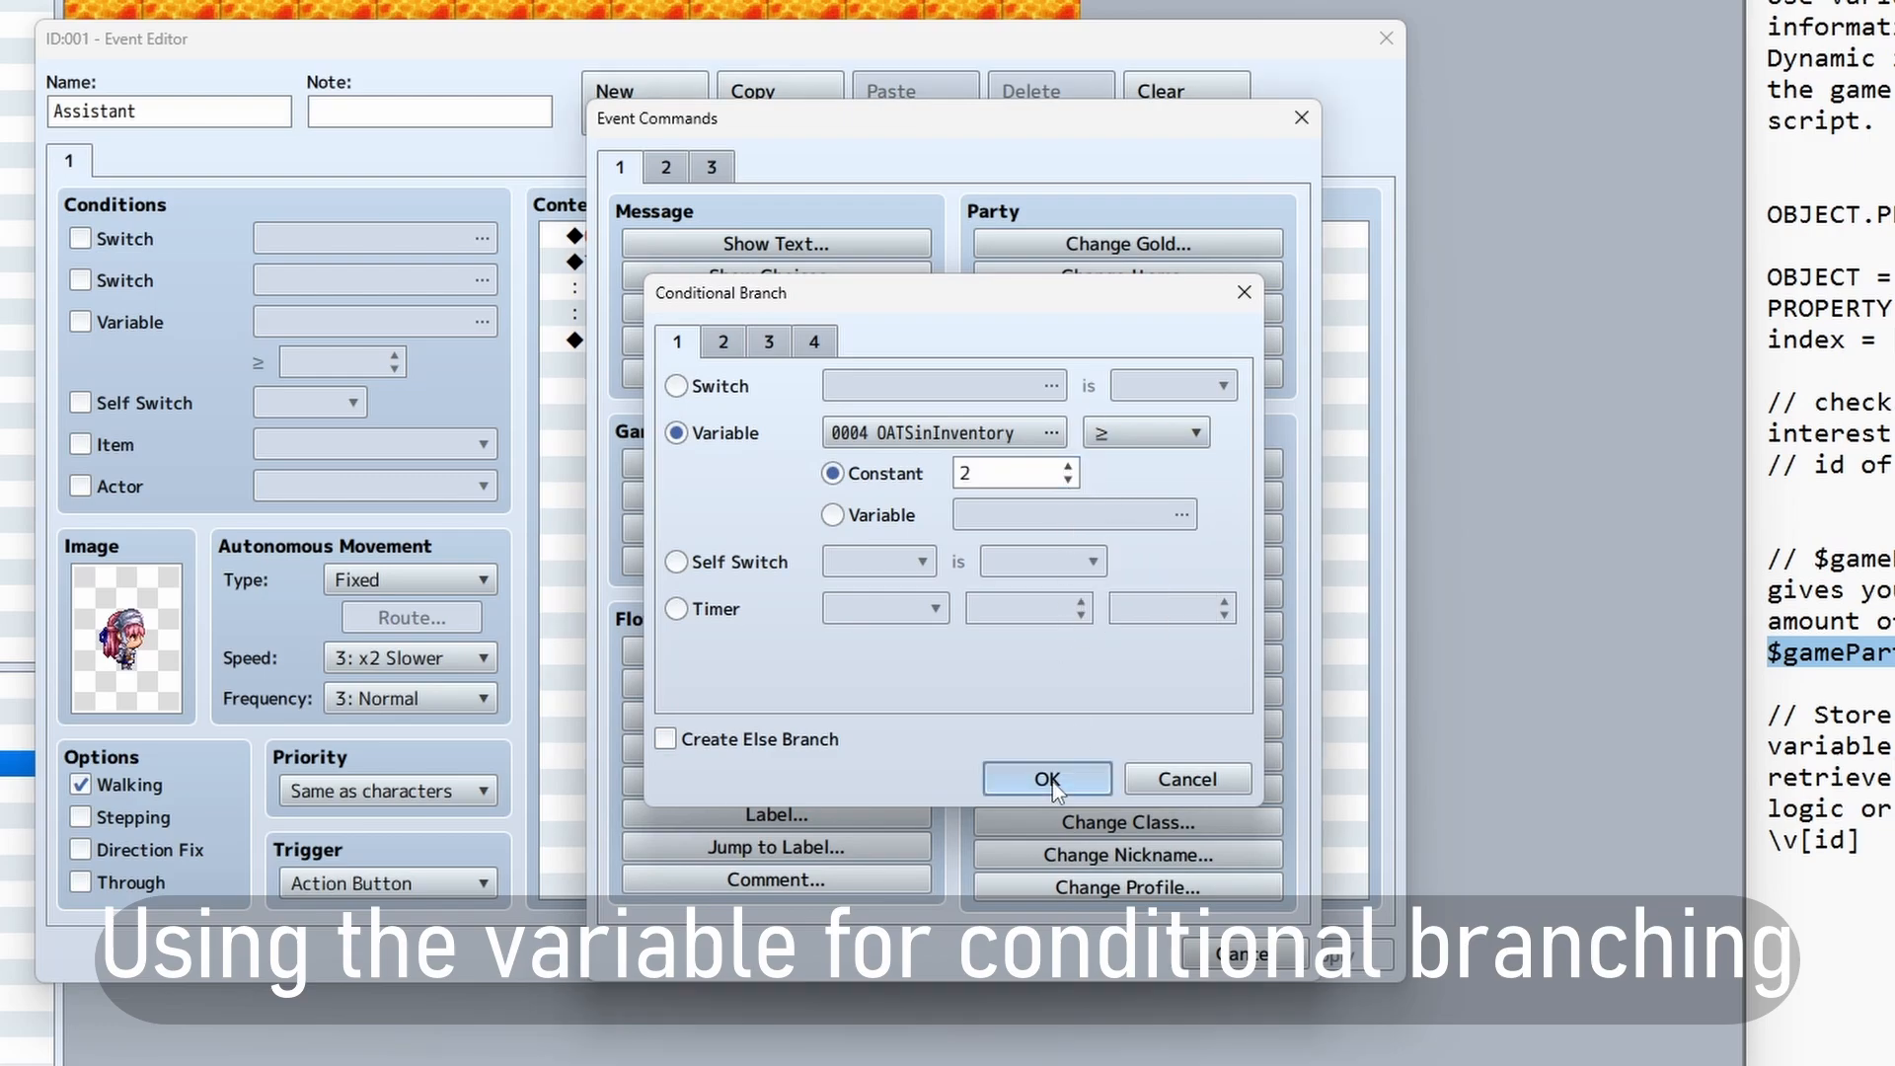
left_click(1047, 779)
- Inside the OATSinInventory branch, add a Control Self Switch command that sets self switch A to ON
right_click(706, 374)
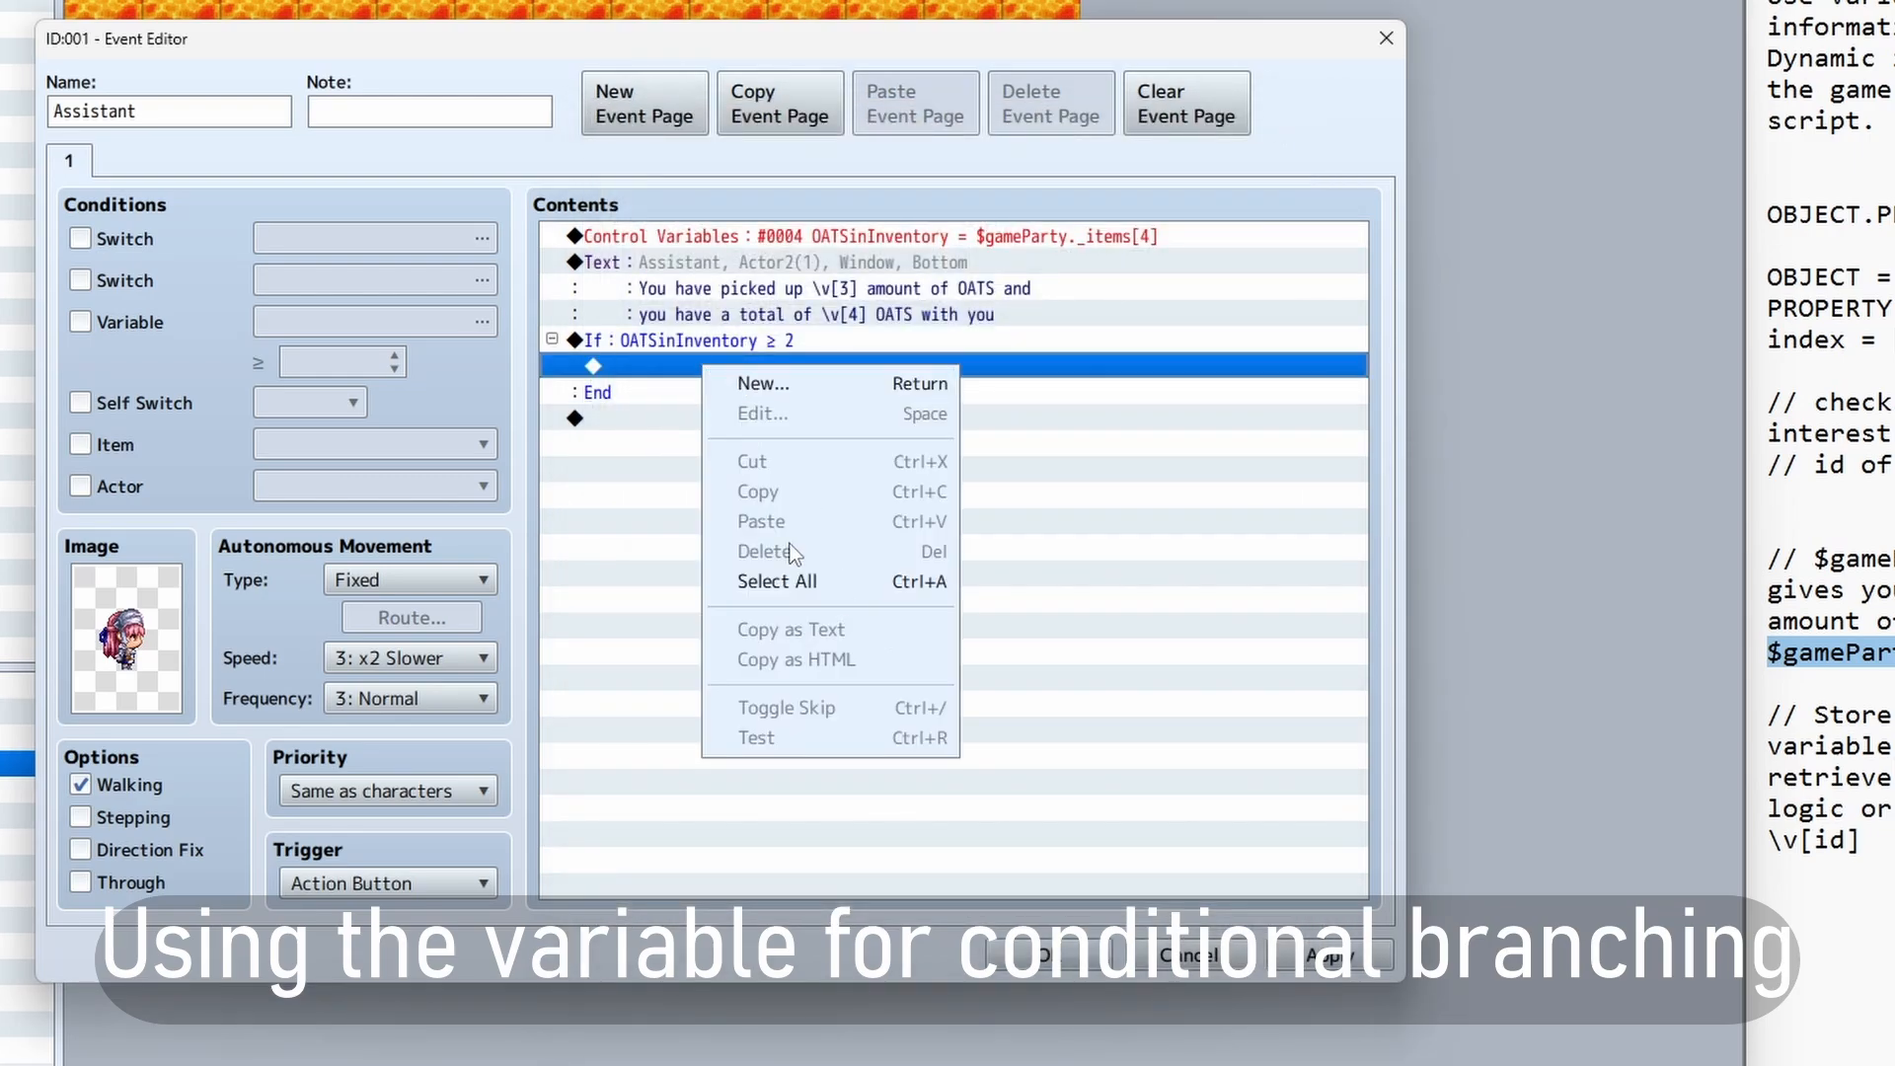
left_click(672, 375)
double_click(672, 365)
left_click(735, 529)
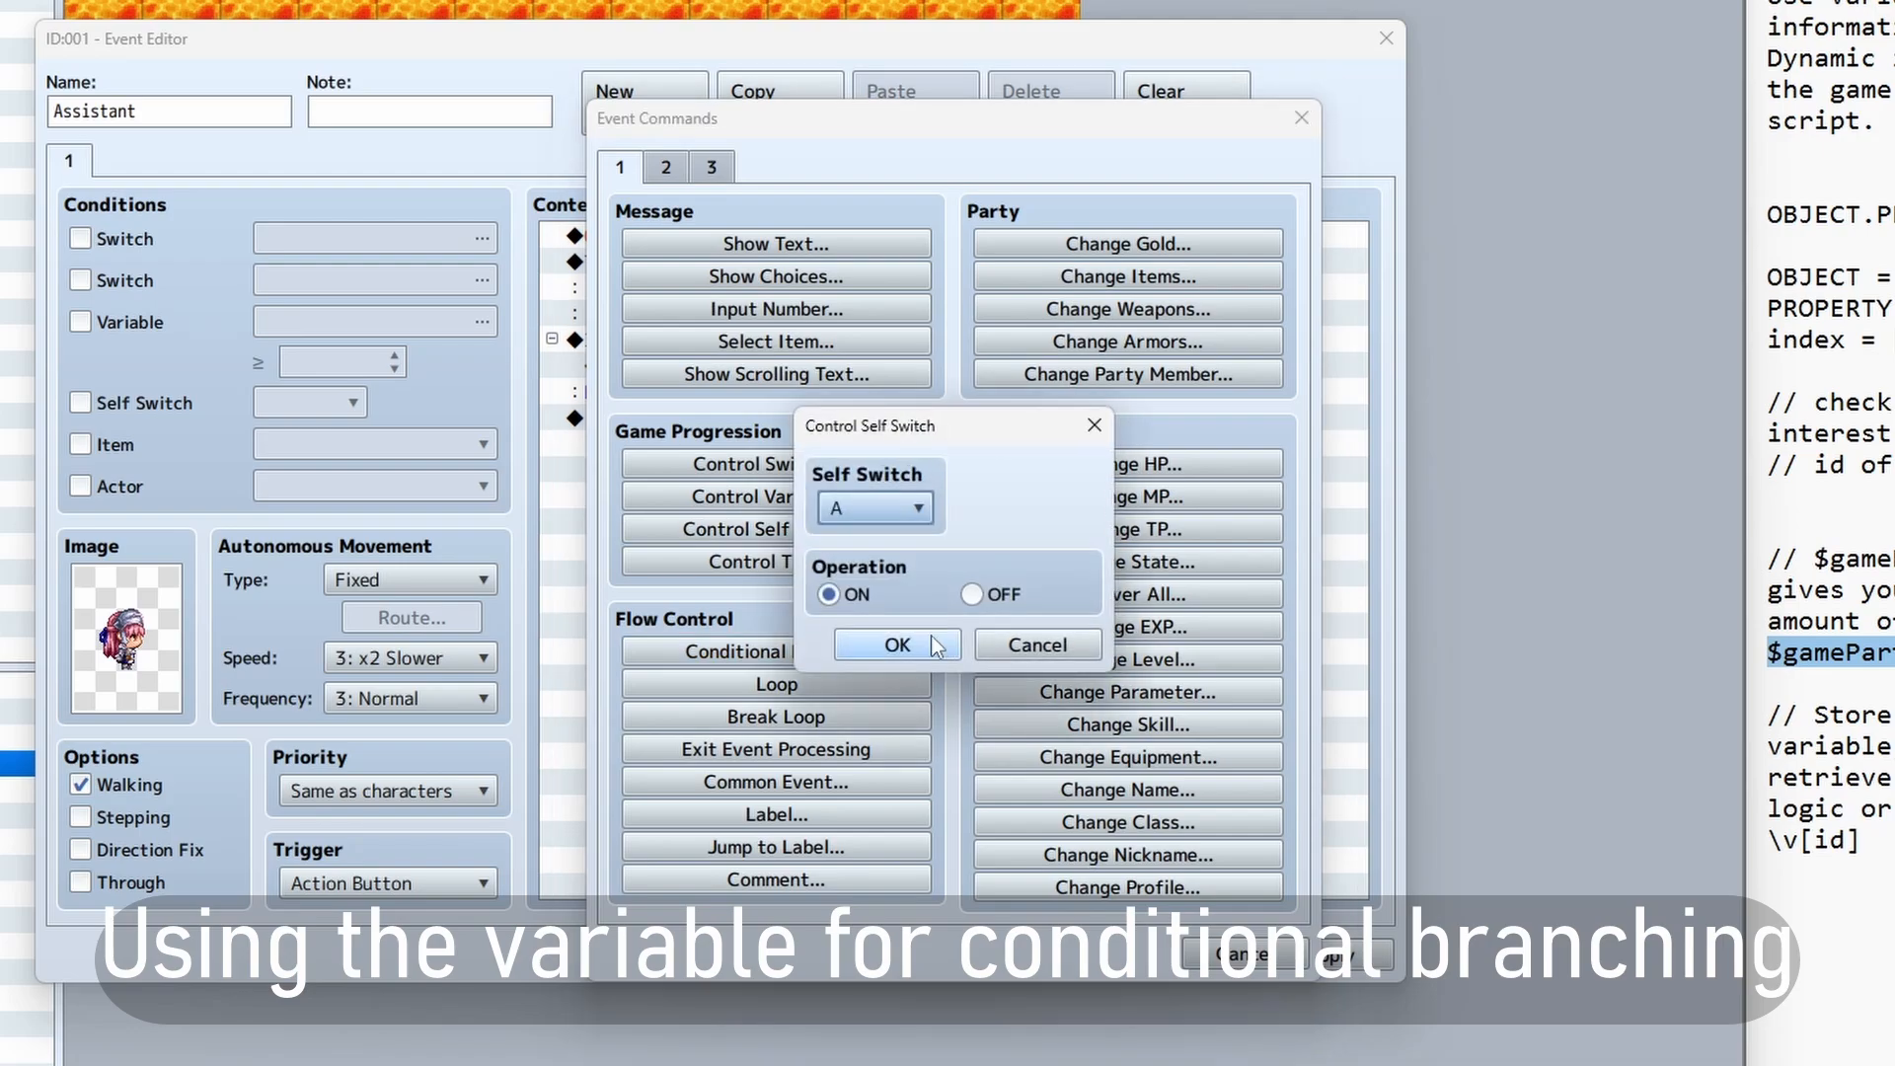
left_click(935, 646)
- Duplicate the Assistant's event page as page 2 and delete all the commands on the copy
left_click(752, 118)
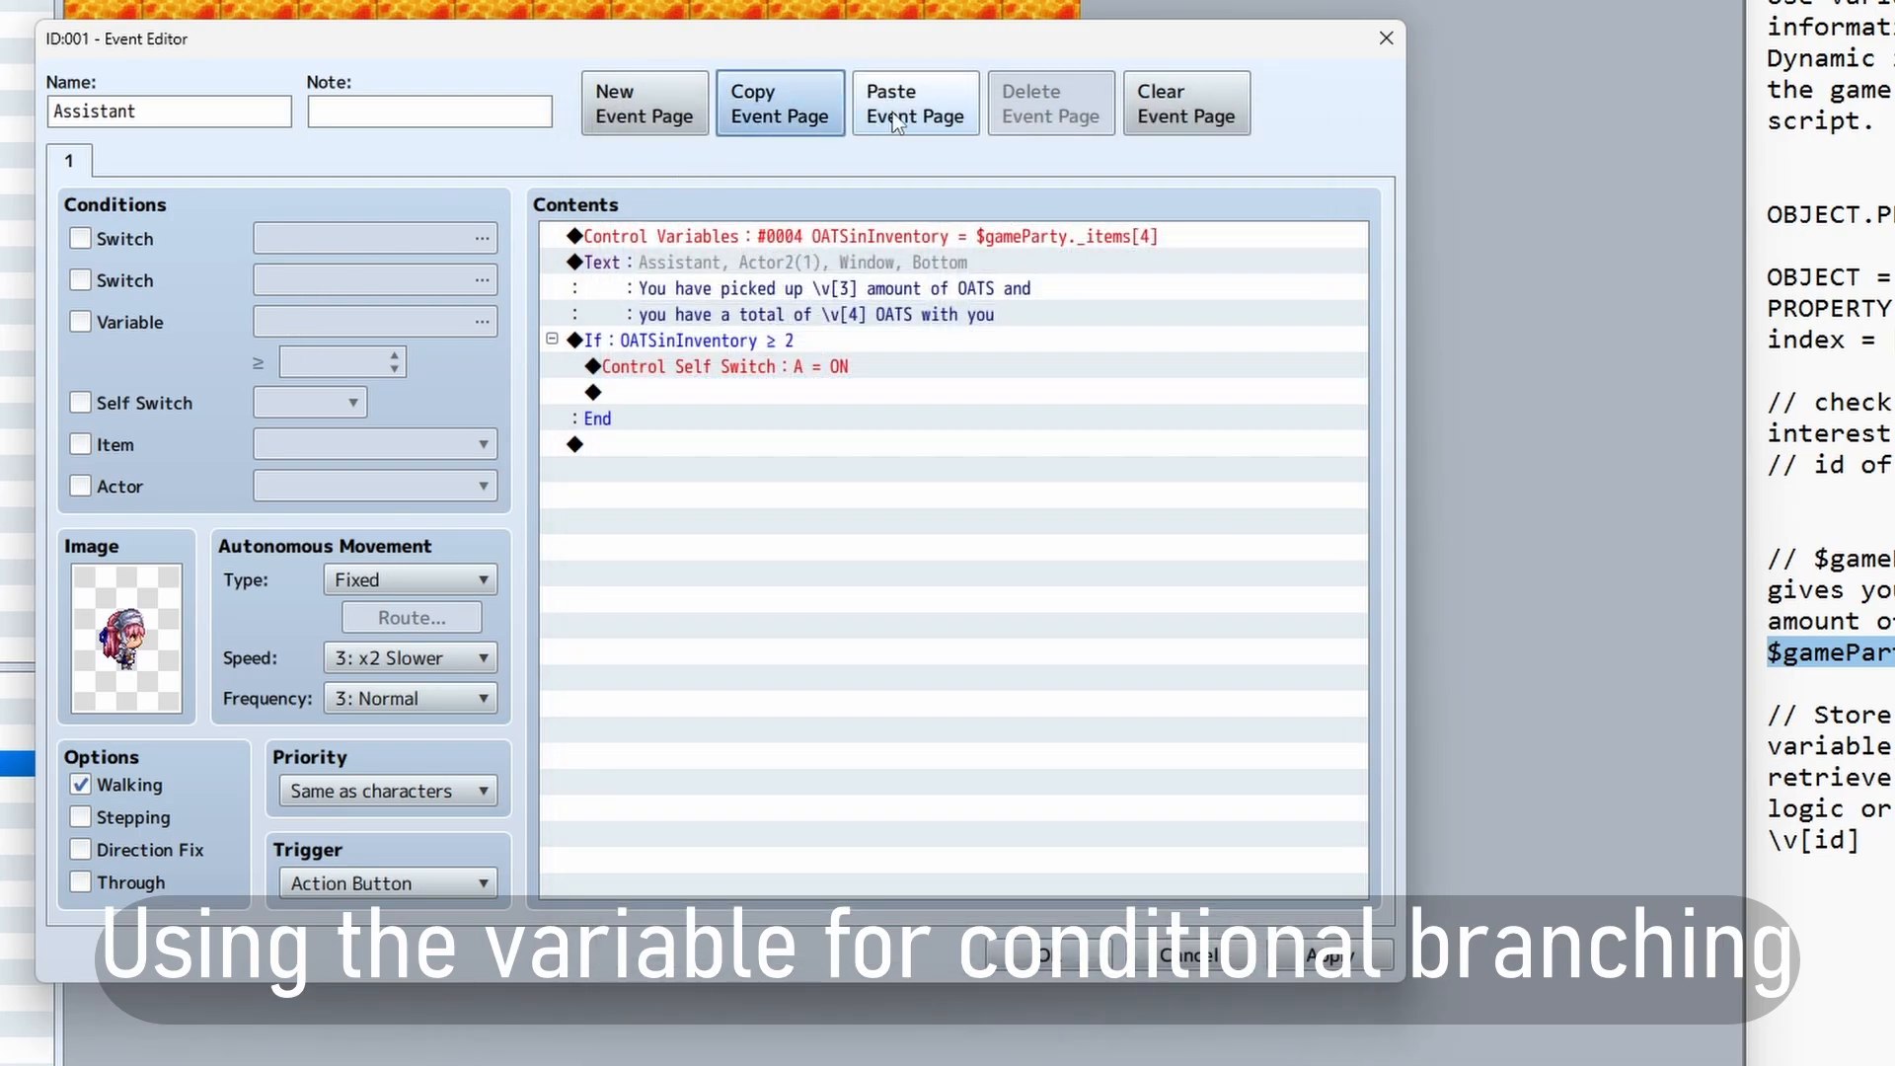
left_click(897, 121)
left_click(731, 237)
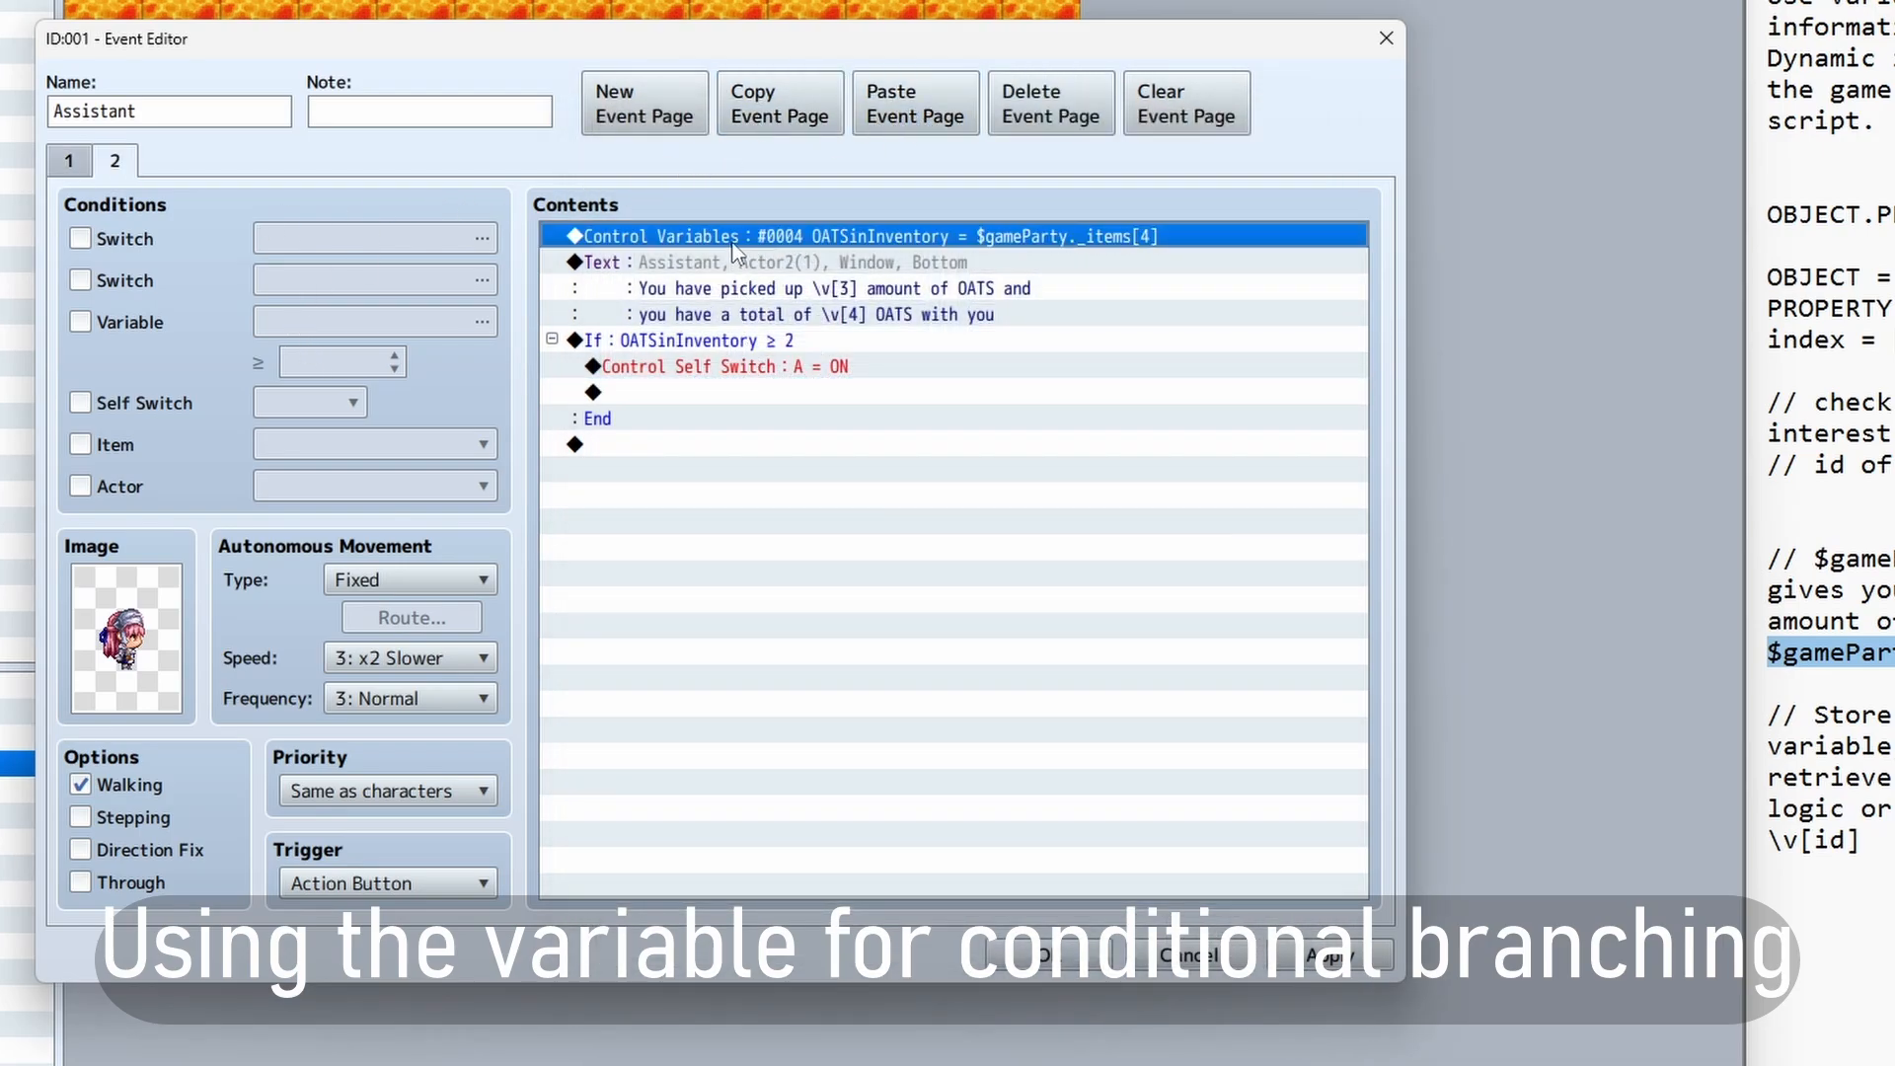
key("Delete")
key("Delete")
key("Delete")
- Make page 2 require self switch A and add a Battle Processing command with the Goblin*2 troop to it
left_click(127, 409)
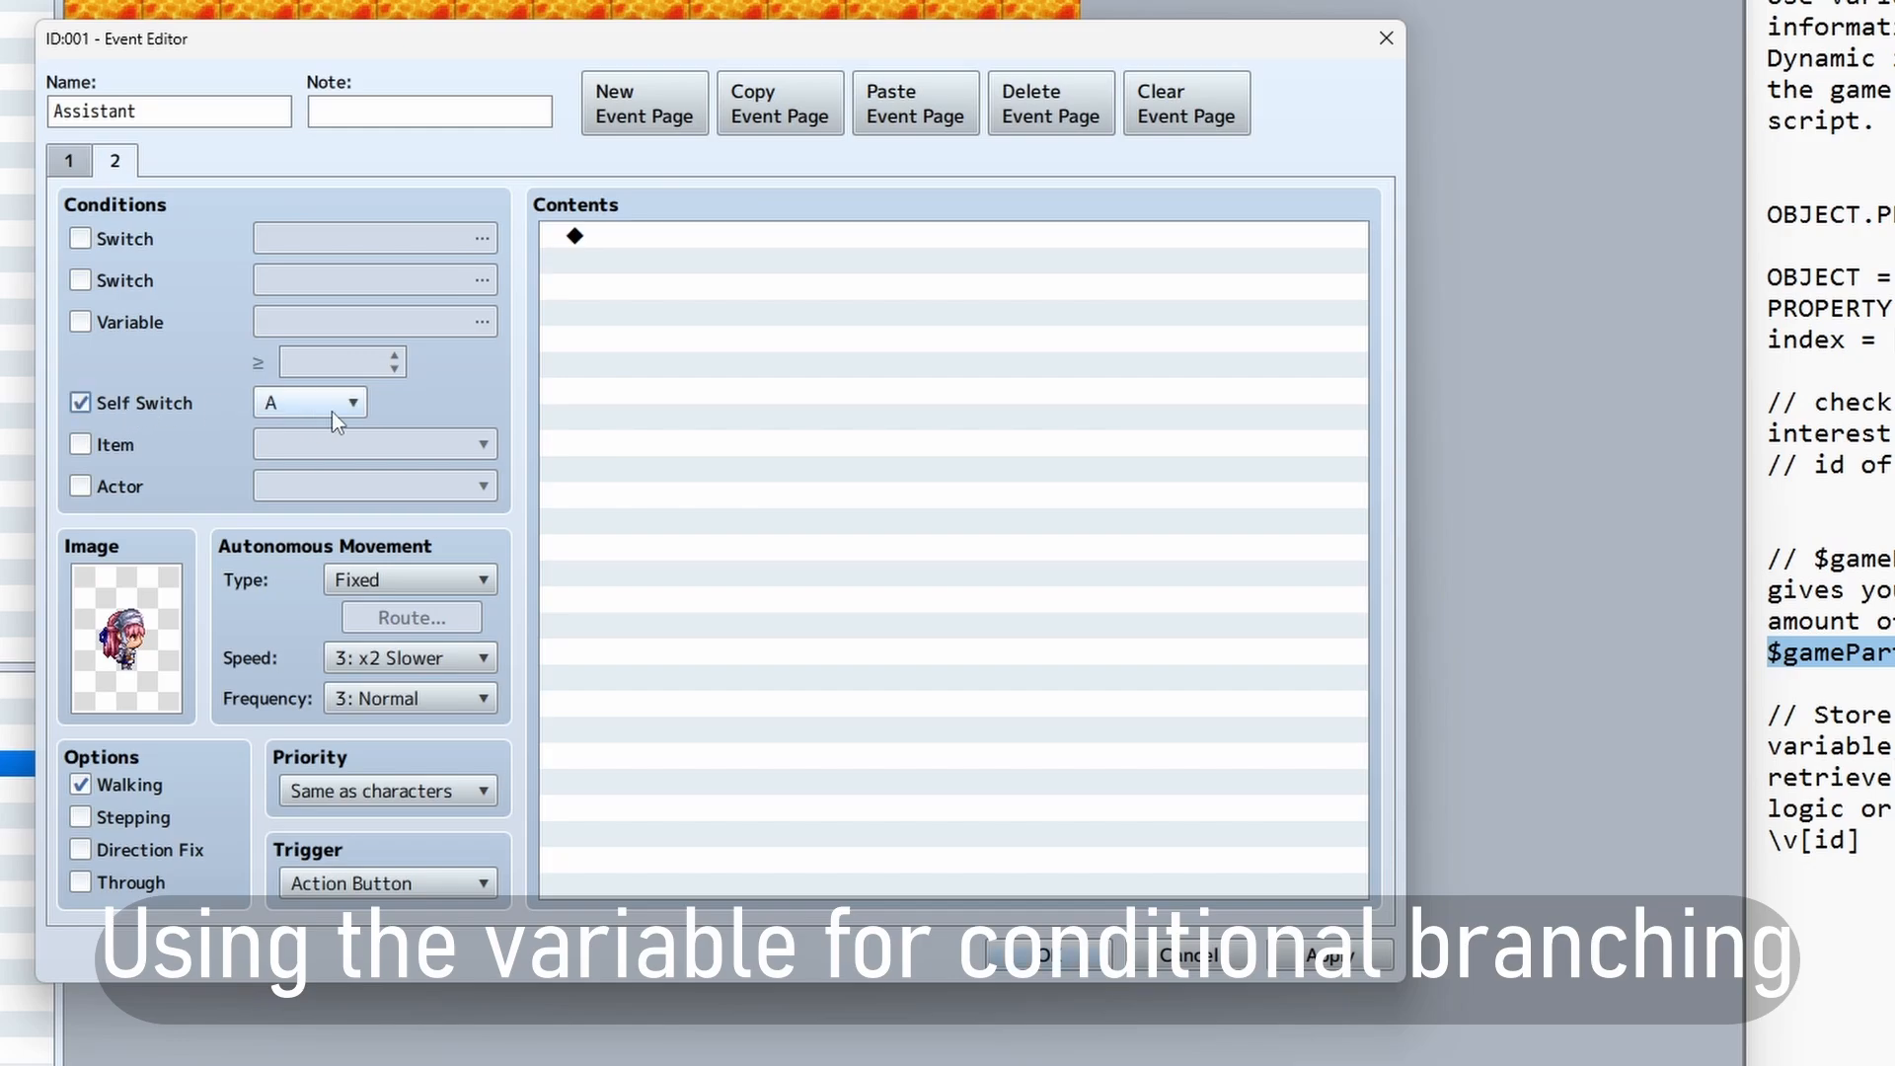
left_click(609, 243)
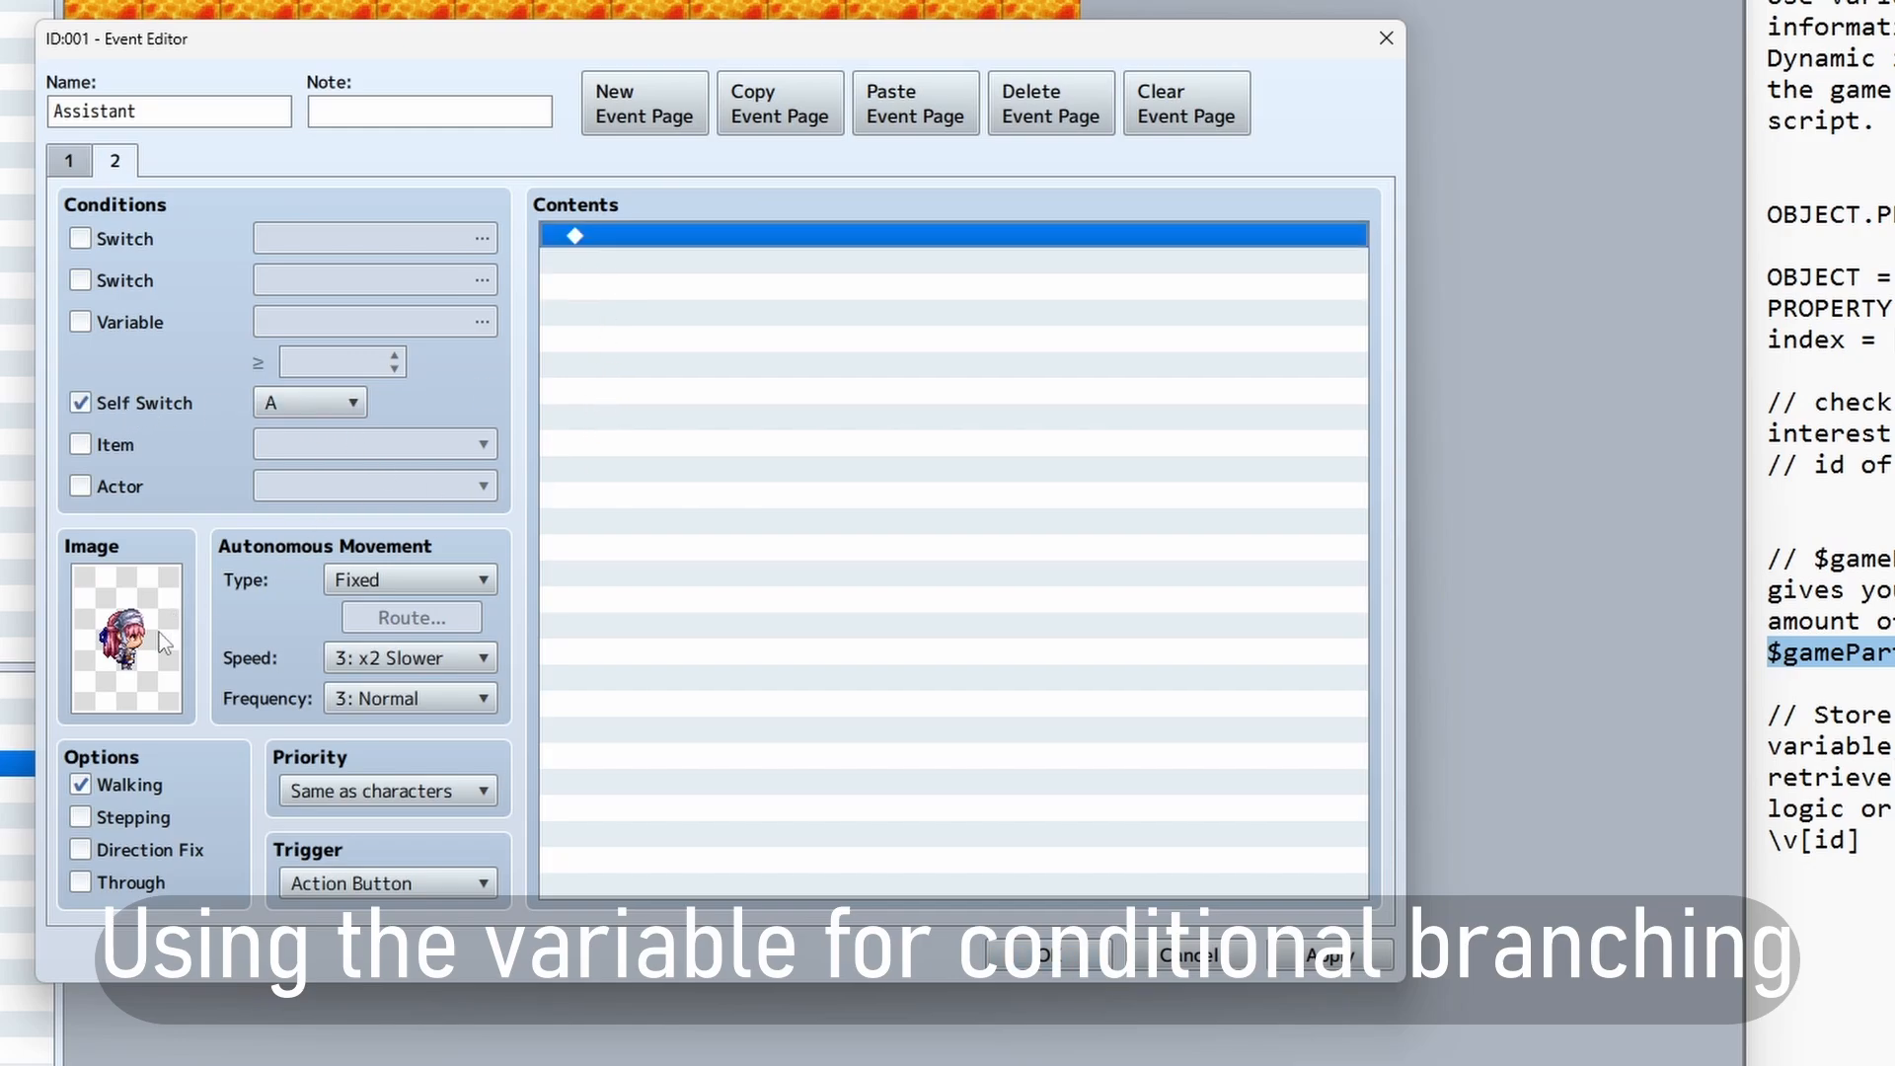
right_click(641, 233)
left_click(636, 254)
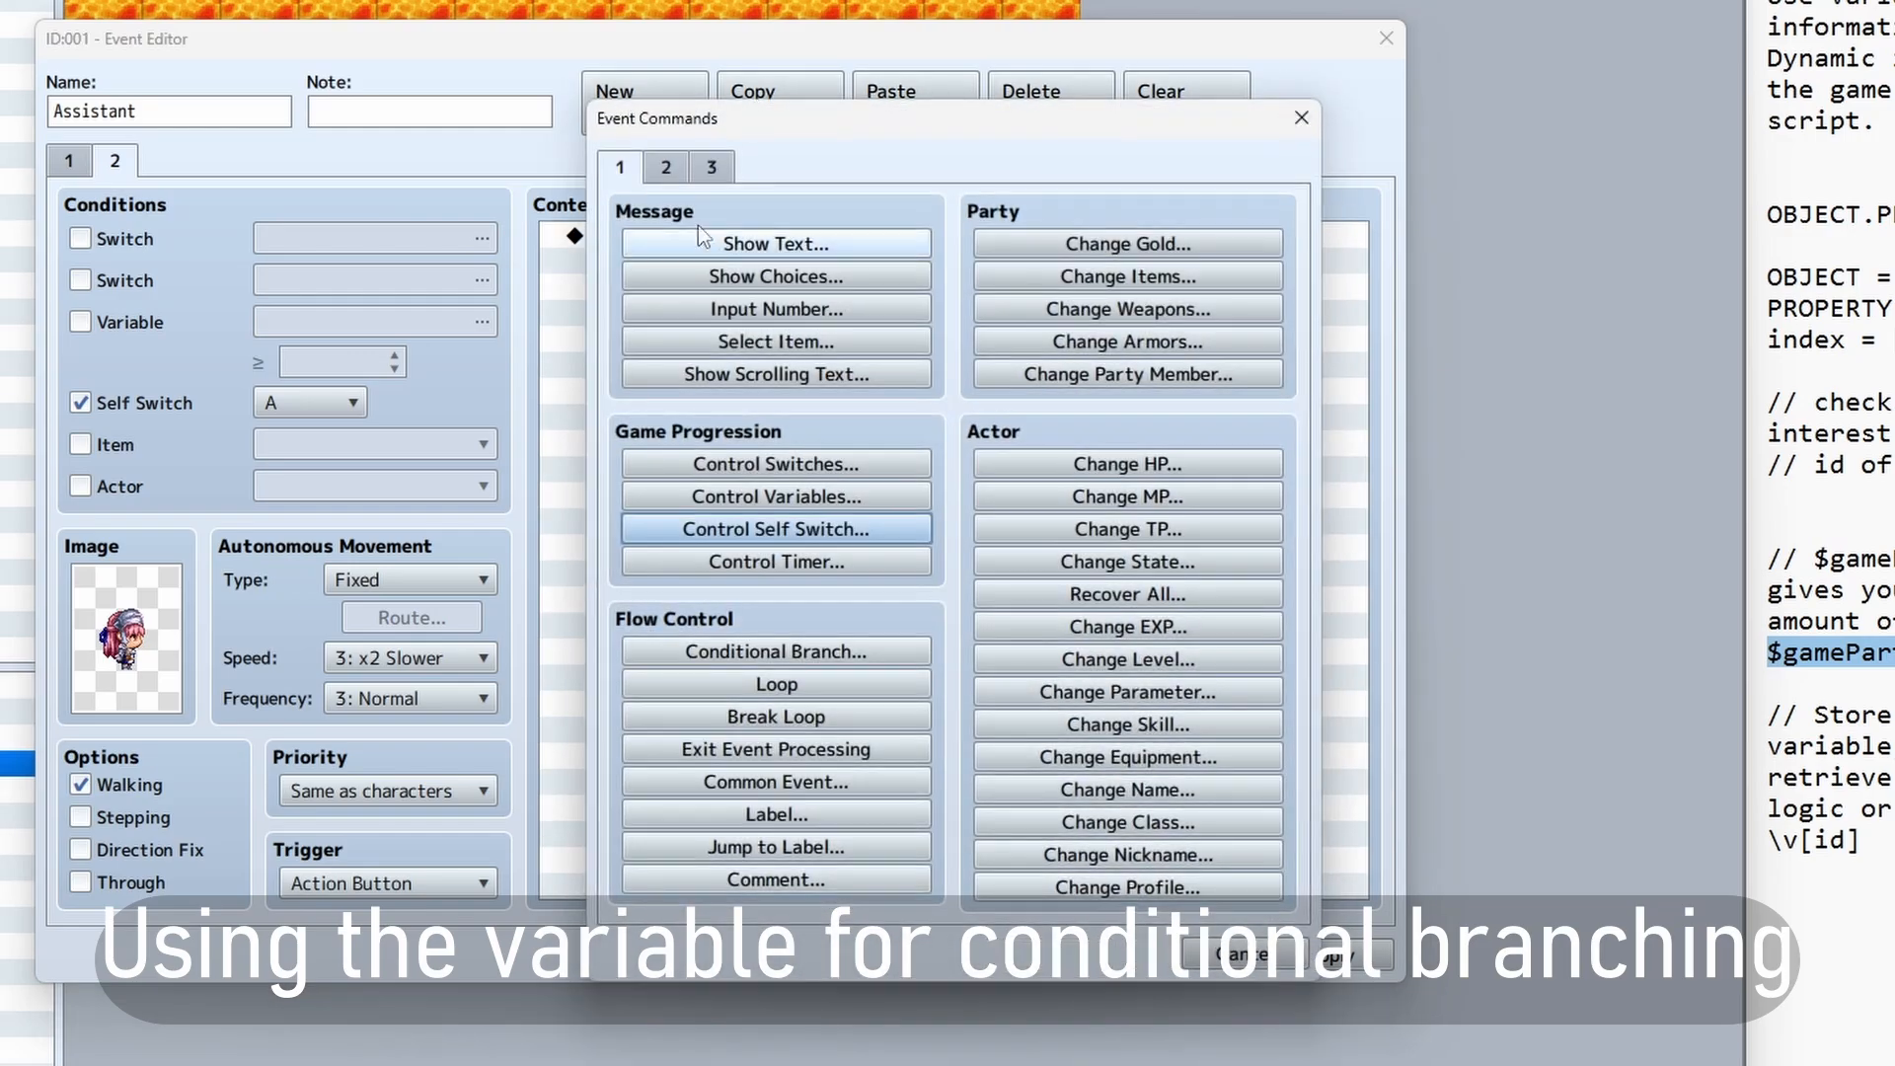
left_click(667, 168)
left_click(711, 170)
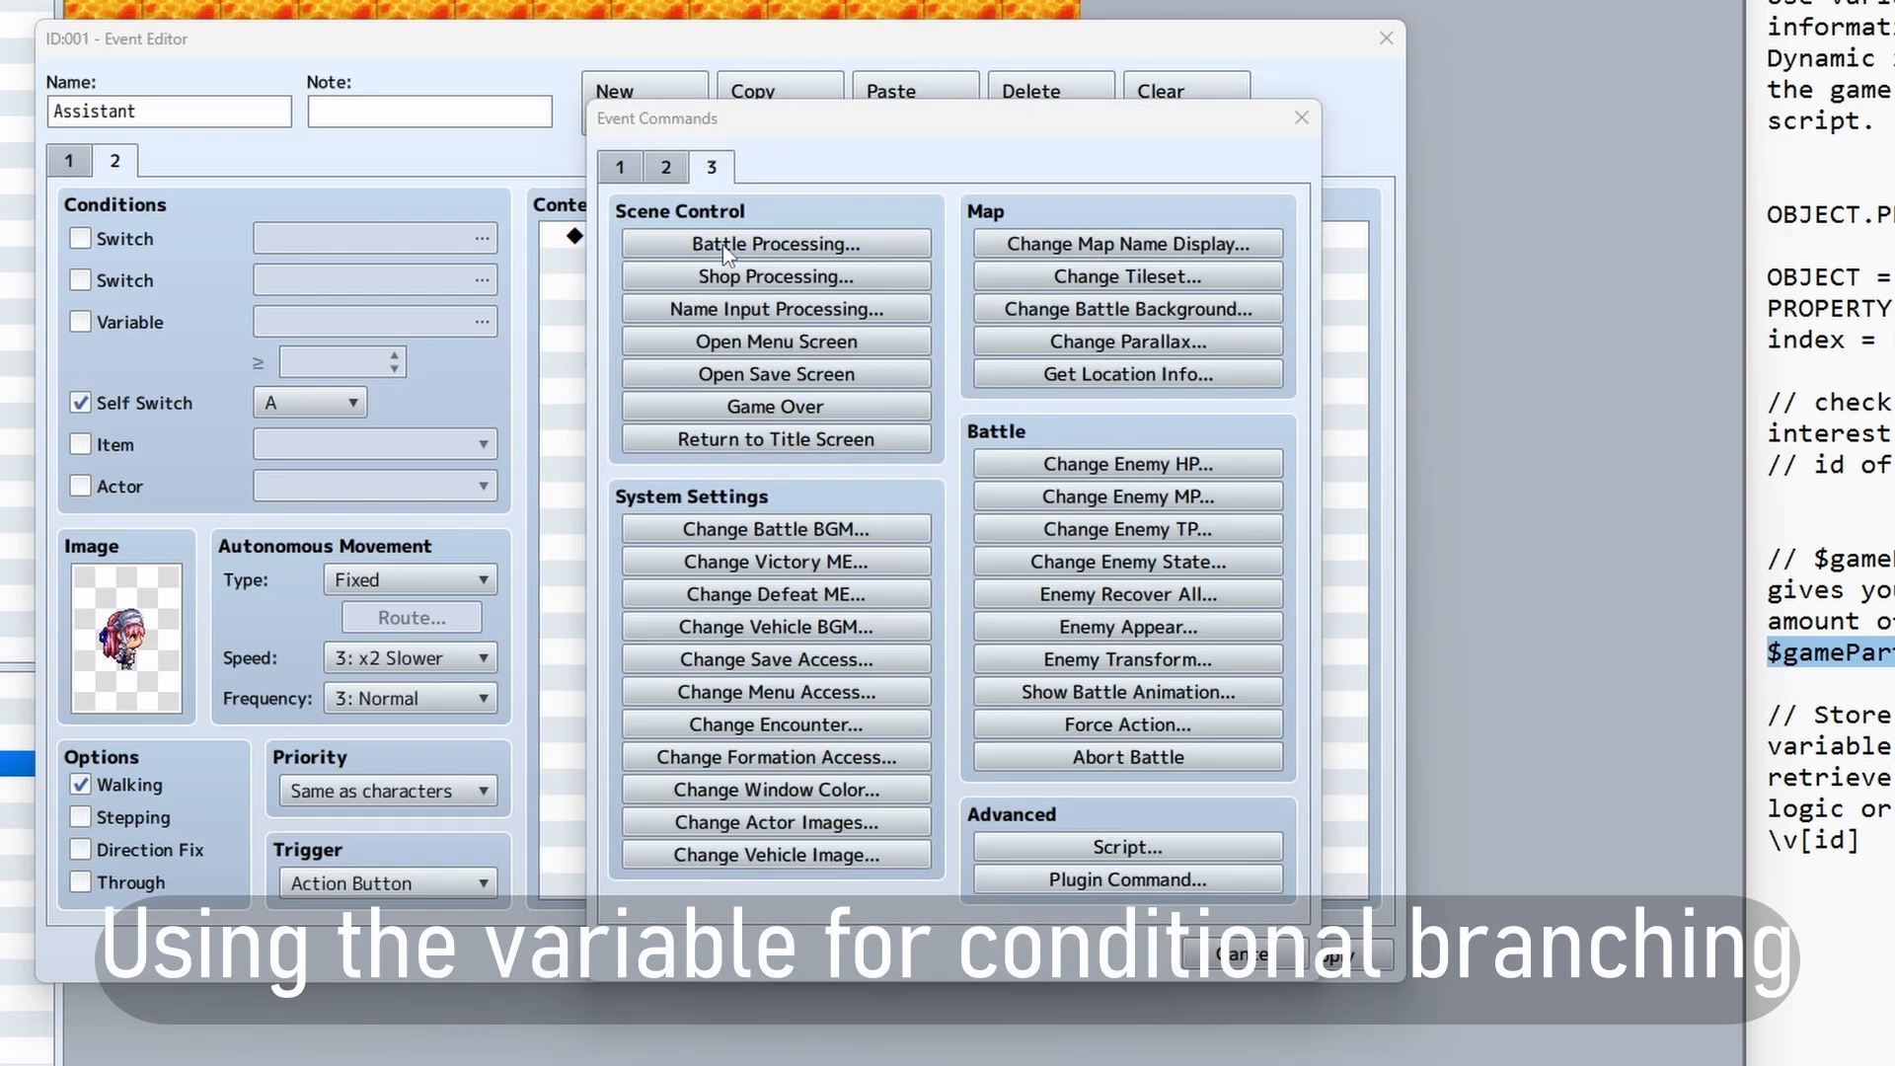
left_click(760, 245)
left_click(927, 708)
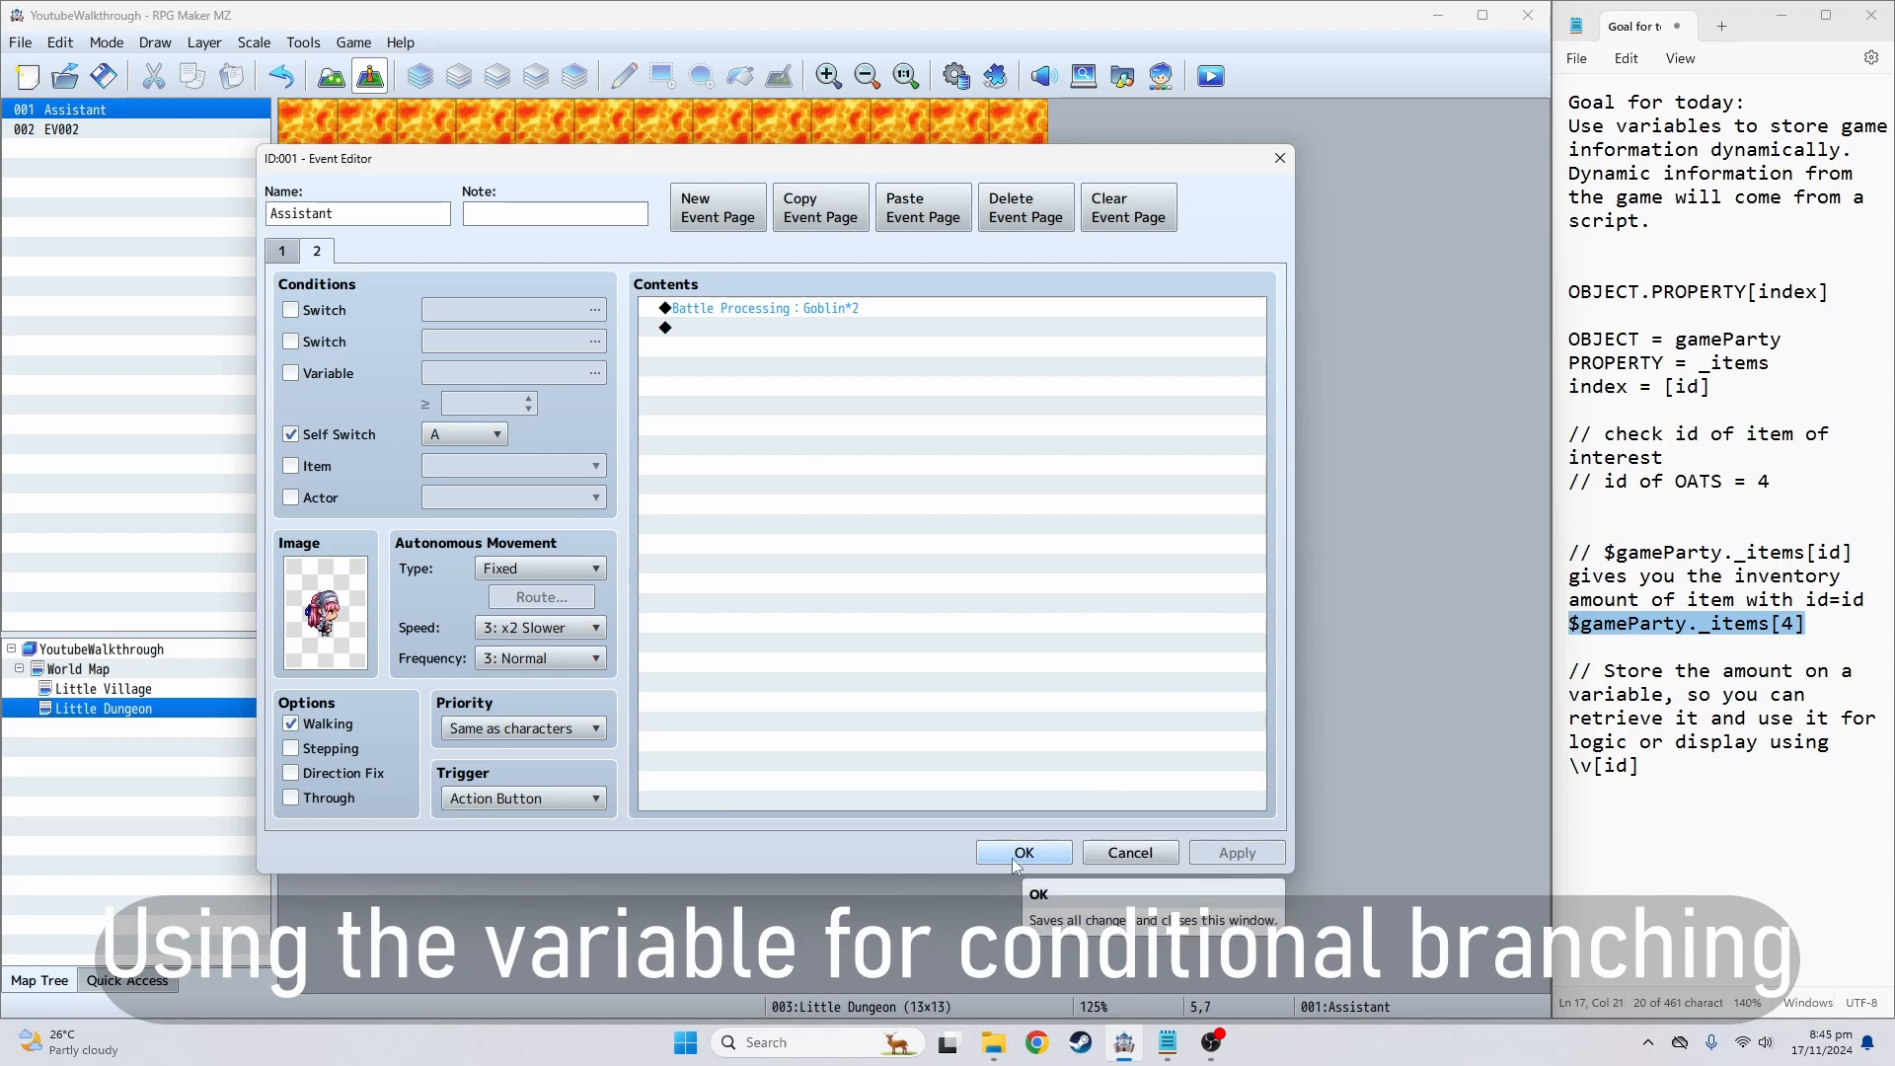
- Set page 2's trigger to Event Touch and save the Assistant event
left_click(553, 798)
left_click(557, 875)
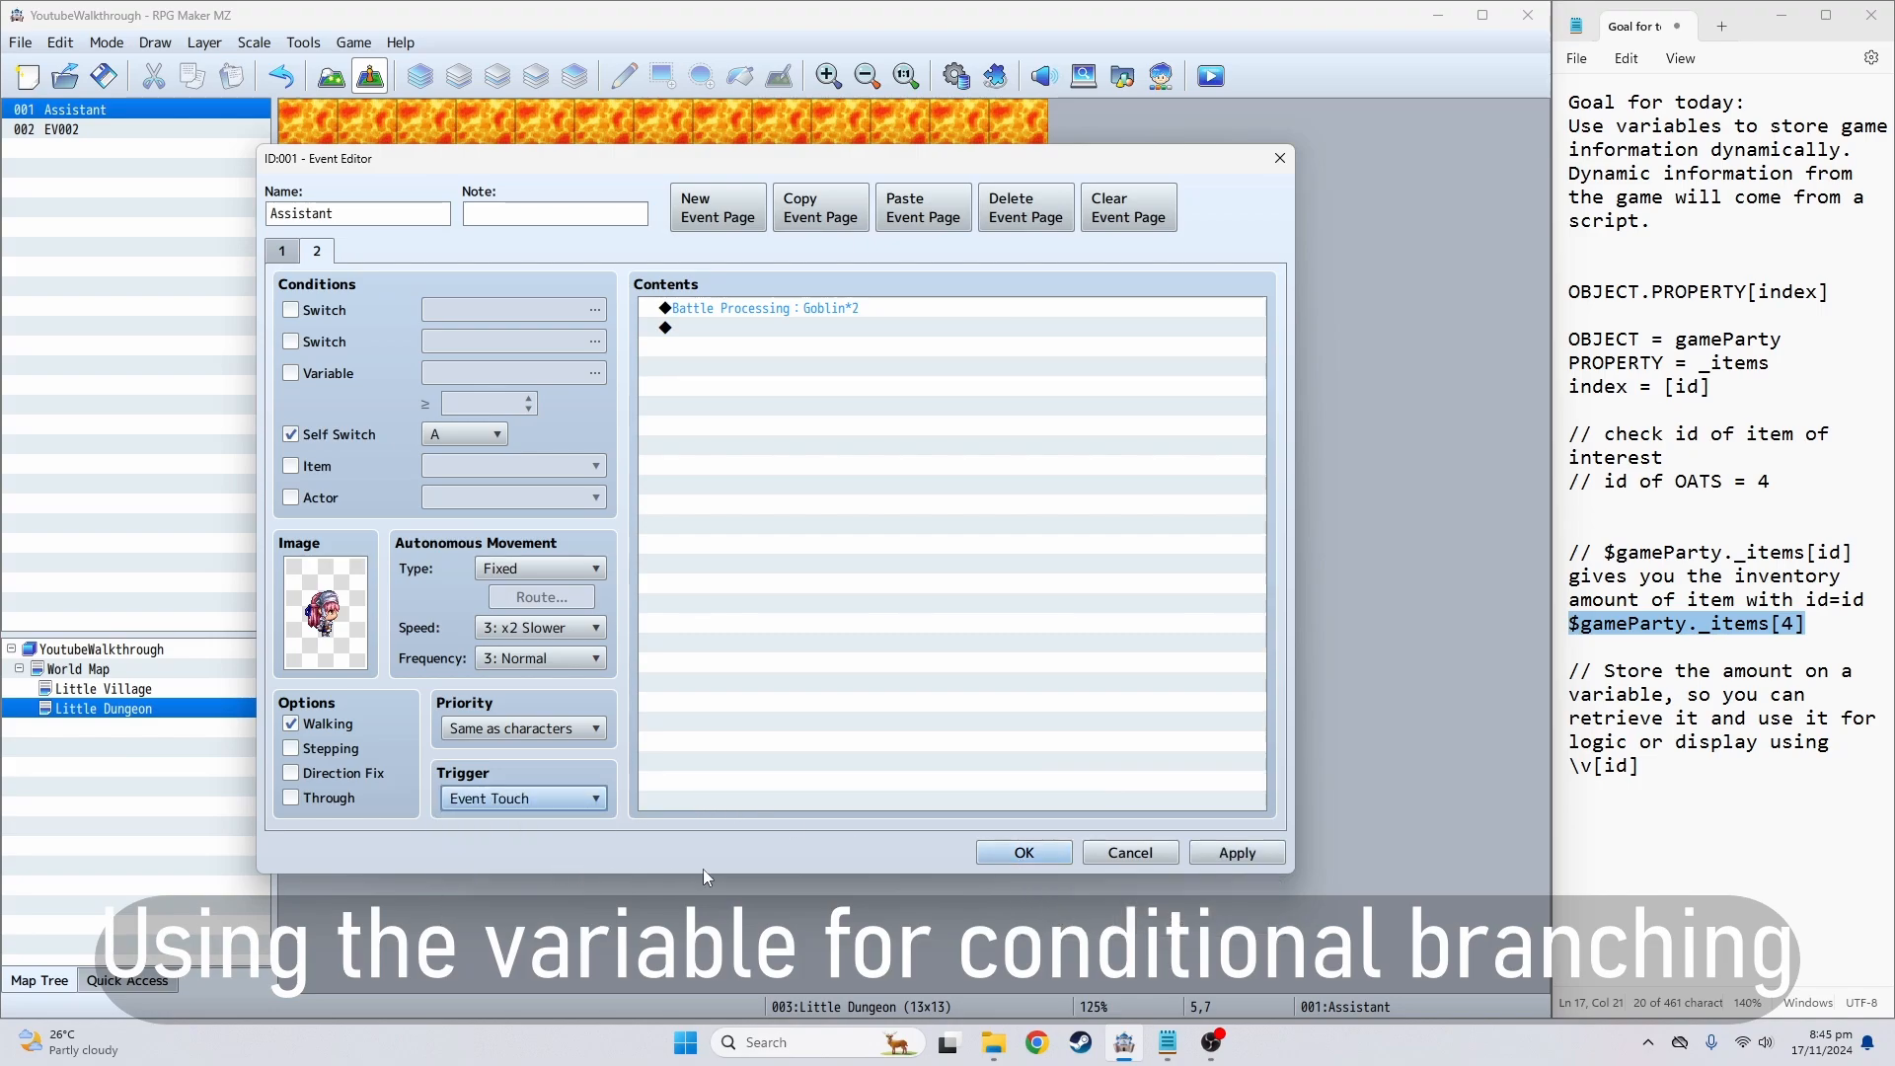
left_click(1024, 855)
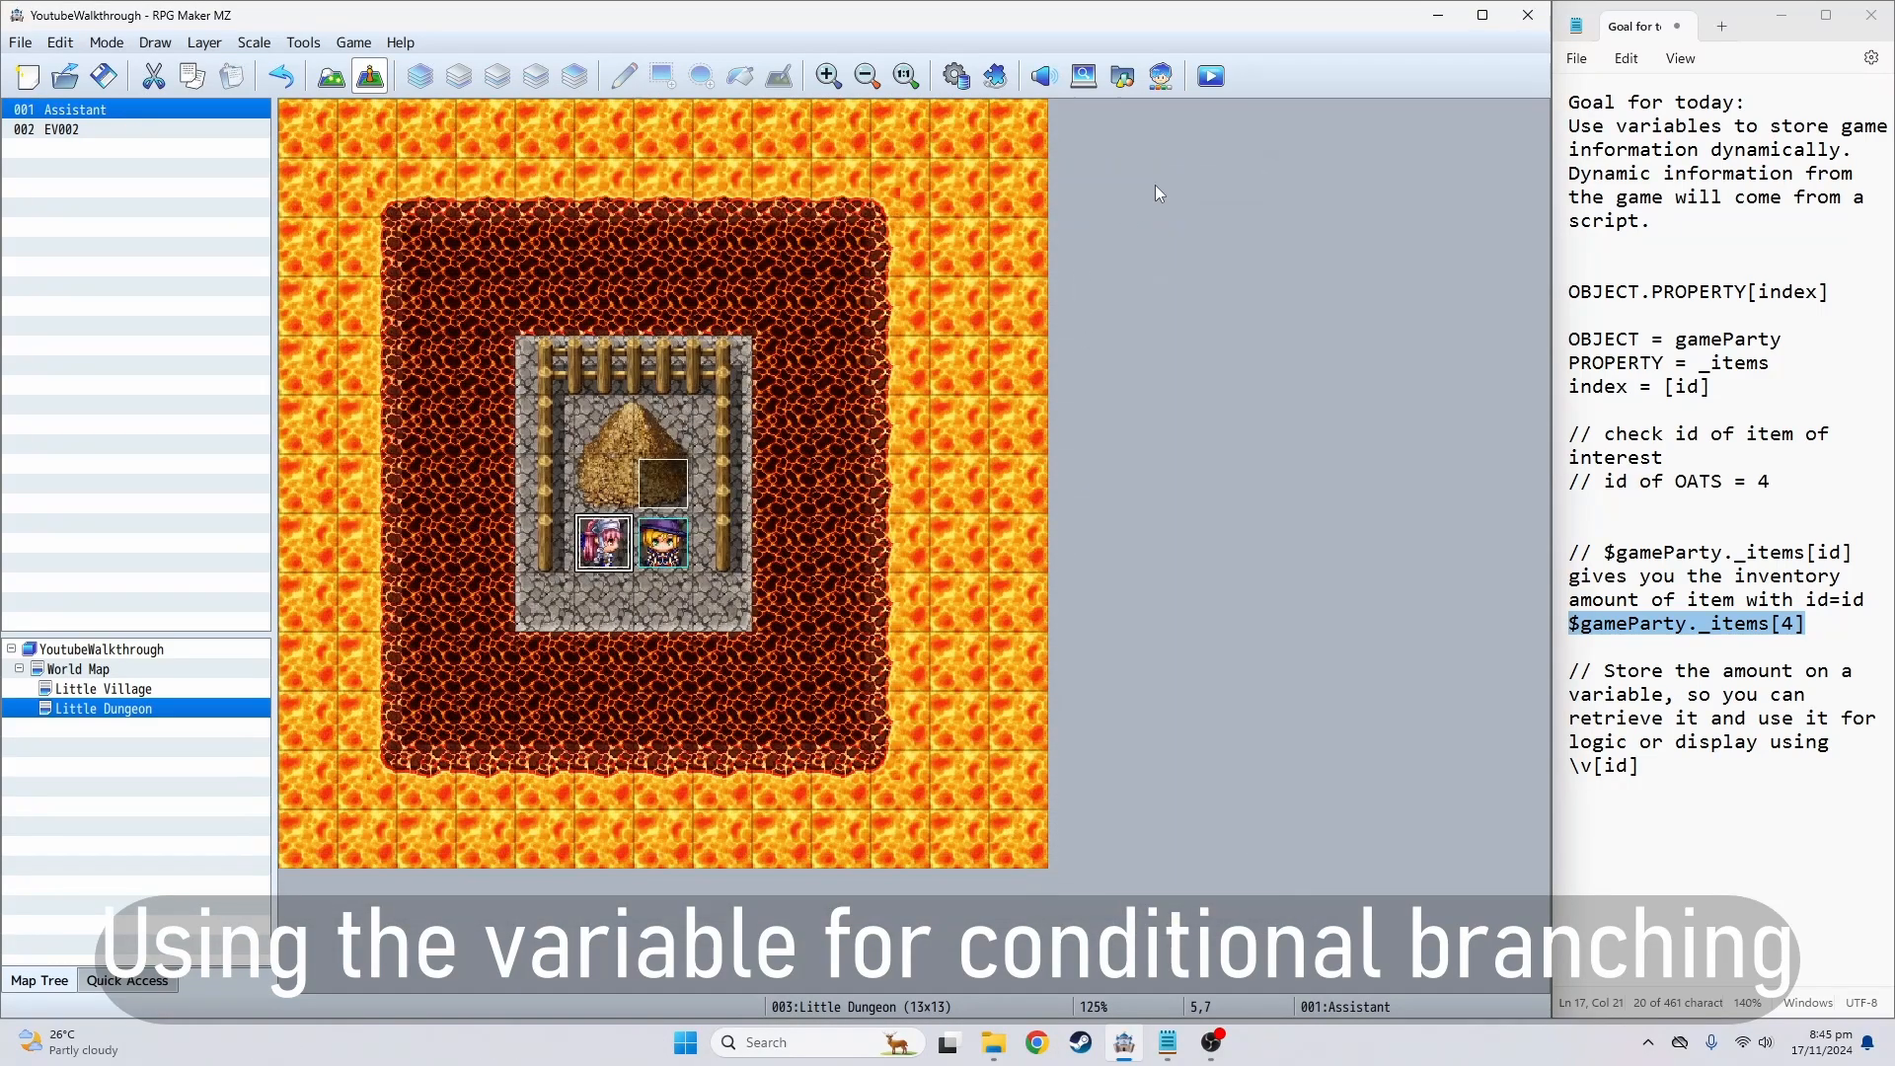
- Playtest the game with the changes saved, starting a new game and collecting three OATS from the haystack
left_click(1211, 76)
left_click(728, 553)
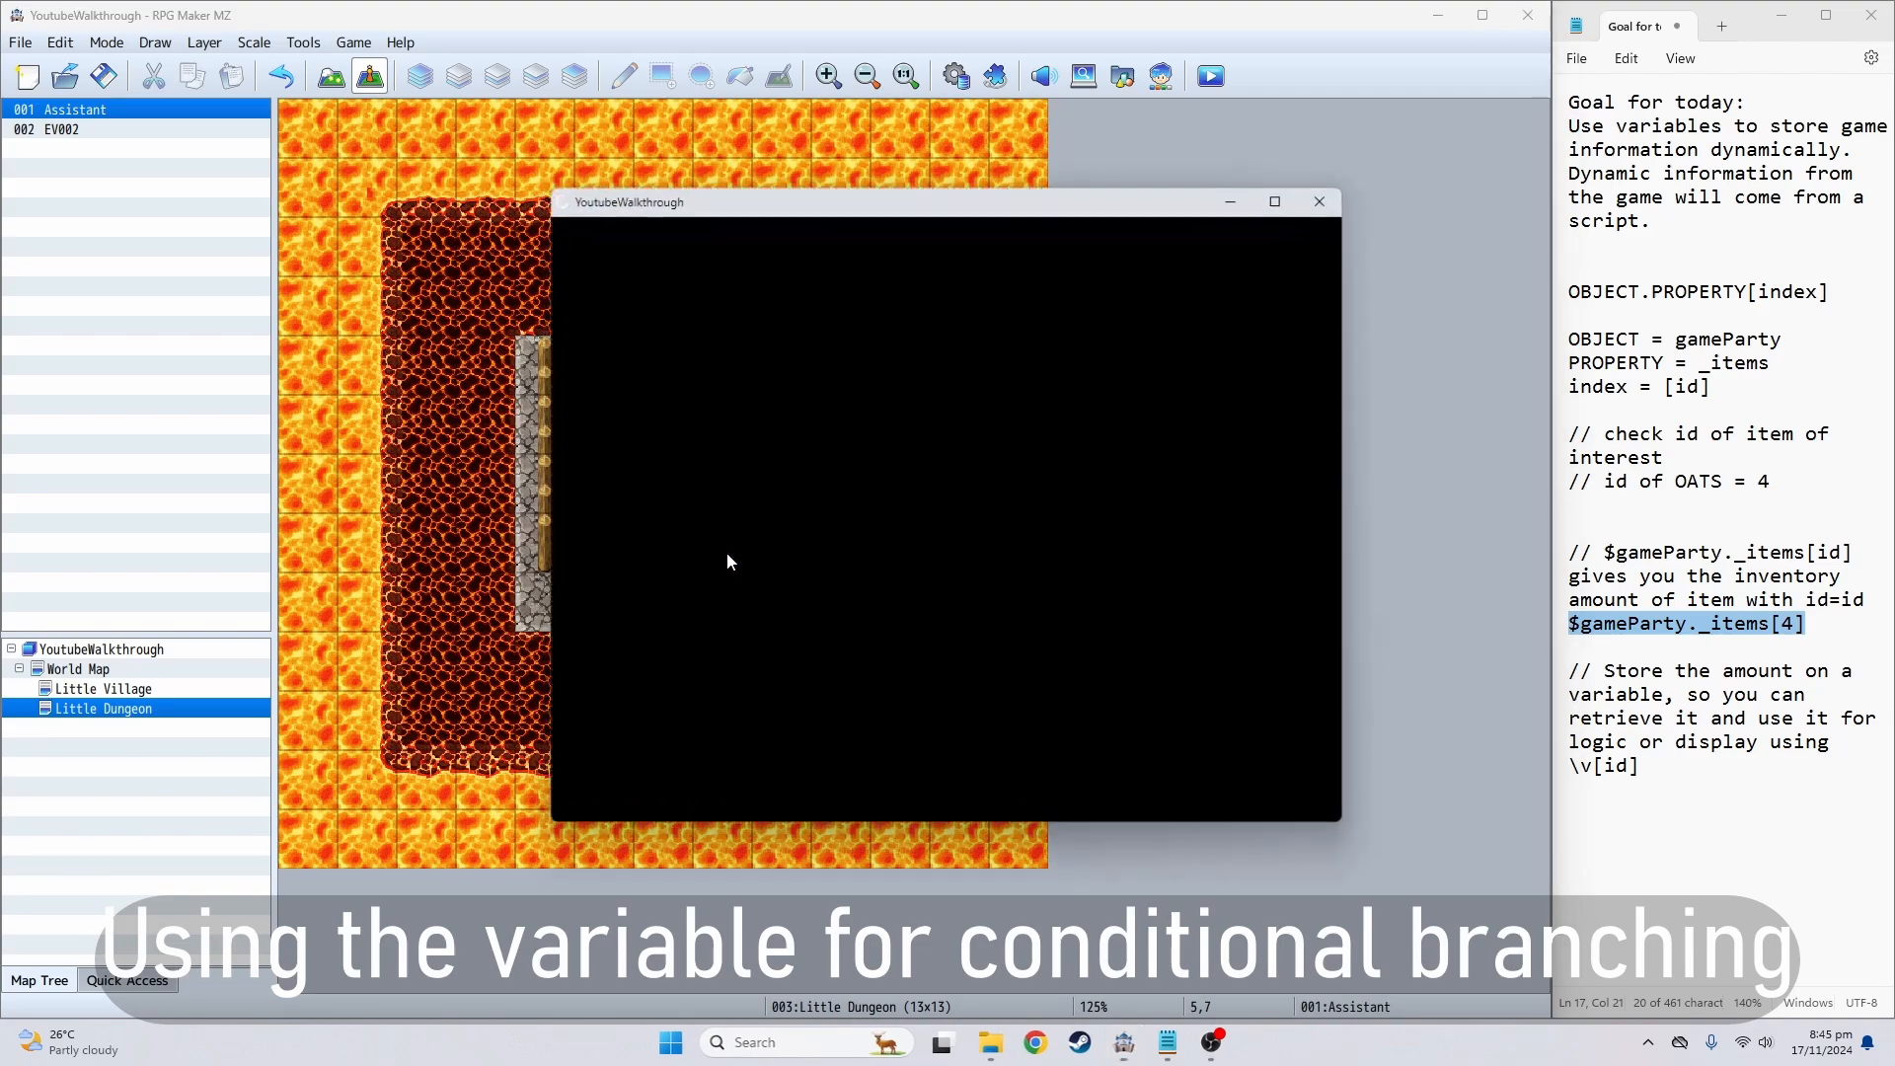
key("Up")
key("Return")
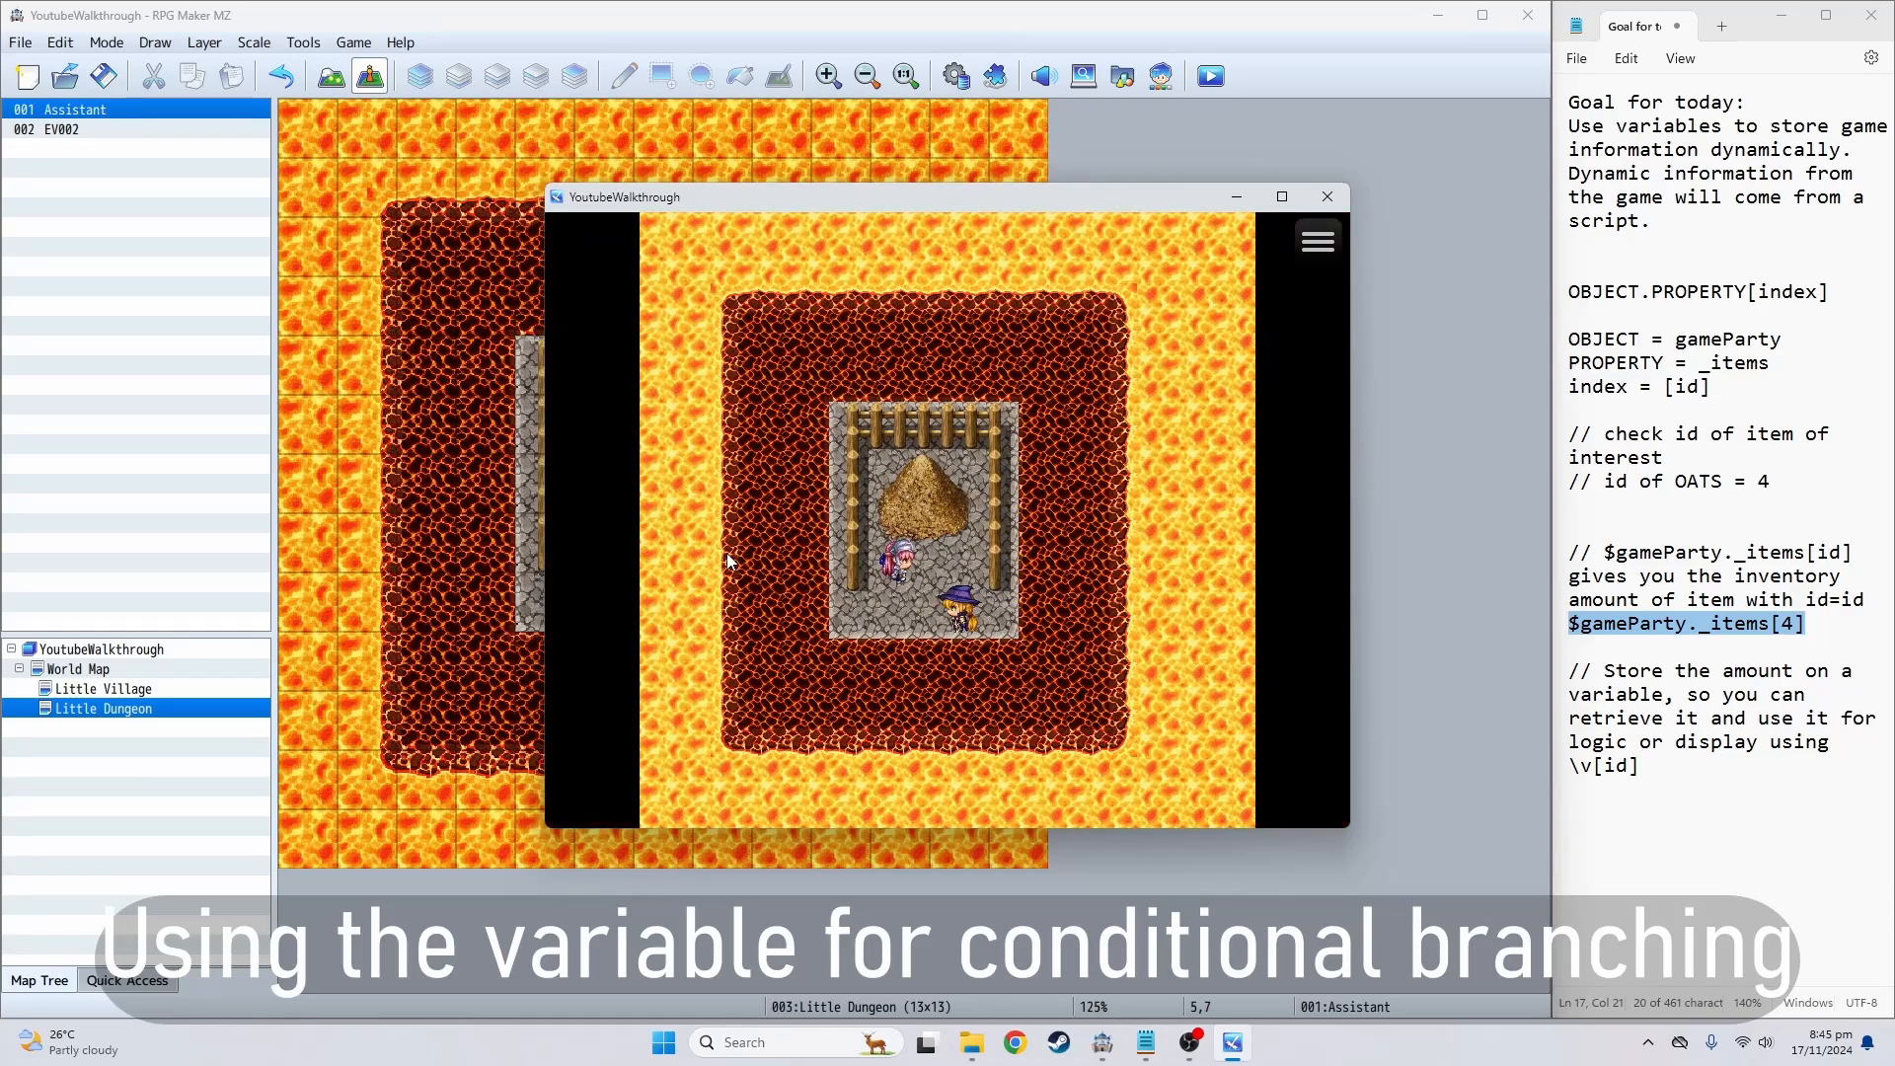
key("Return")
key("Return")
key("Return")
key("Return")
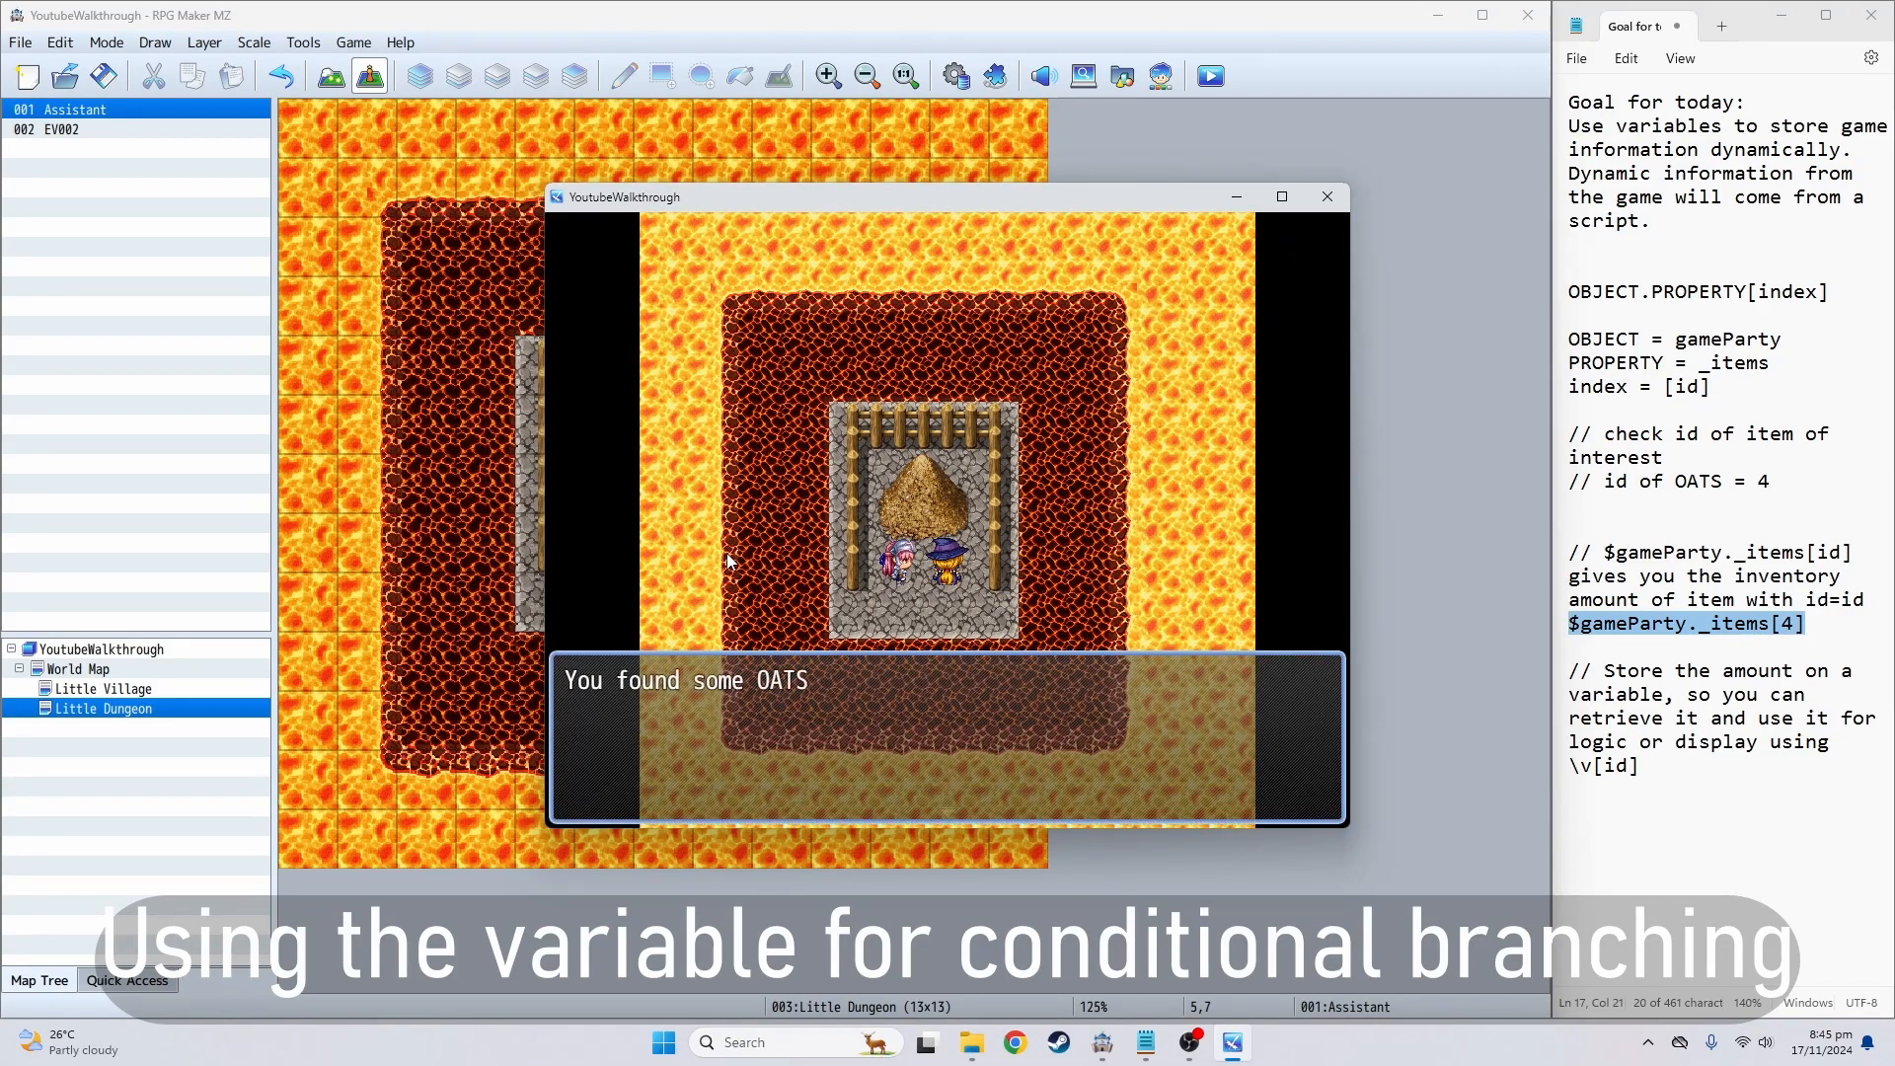
- Talk to the Assistant while carrying three OATS, dismiss the message, and trigger the goblin battle
key("Left")
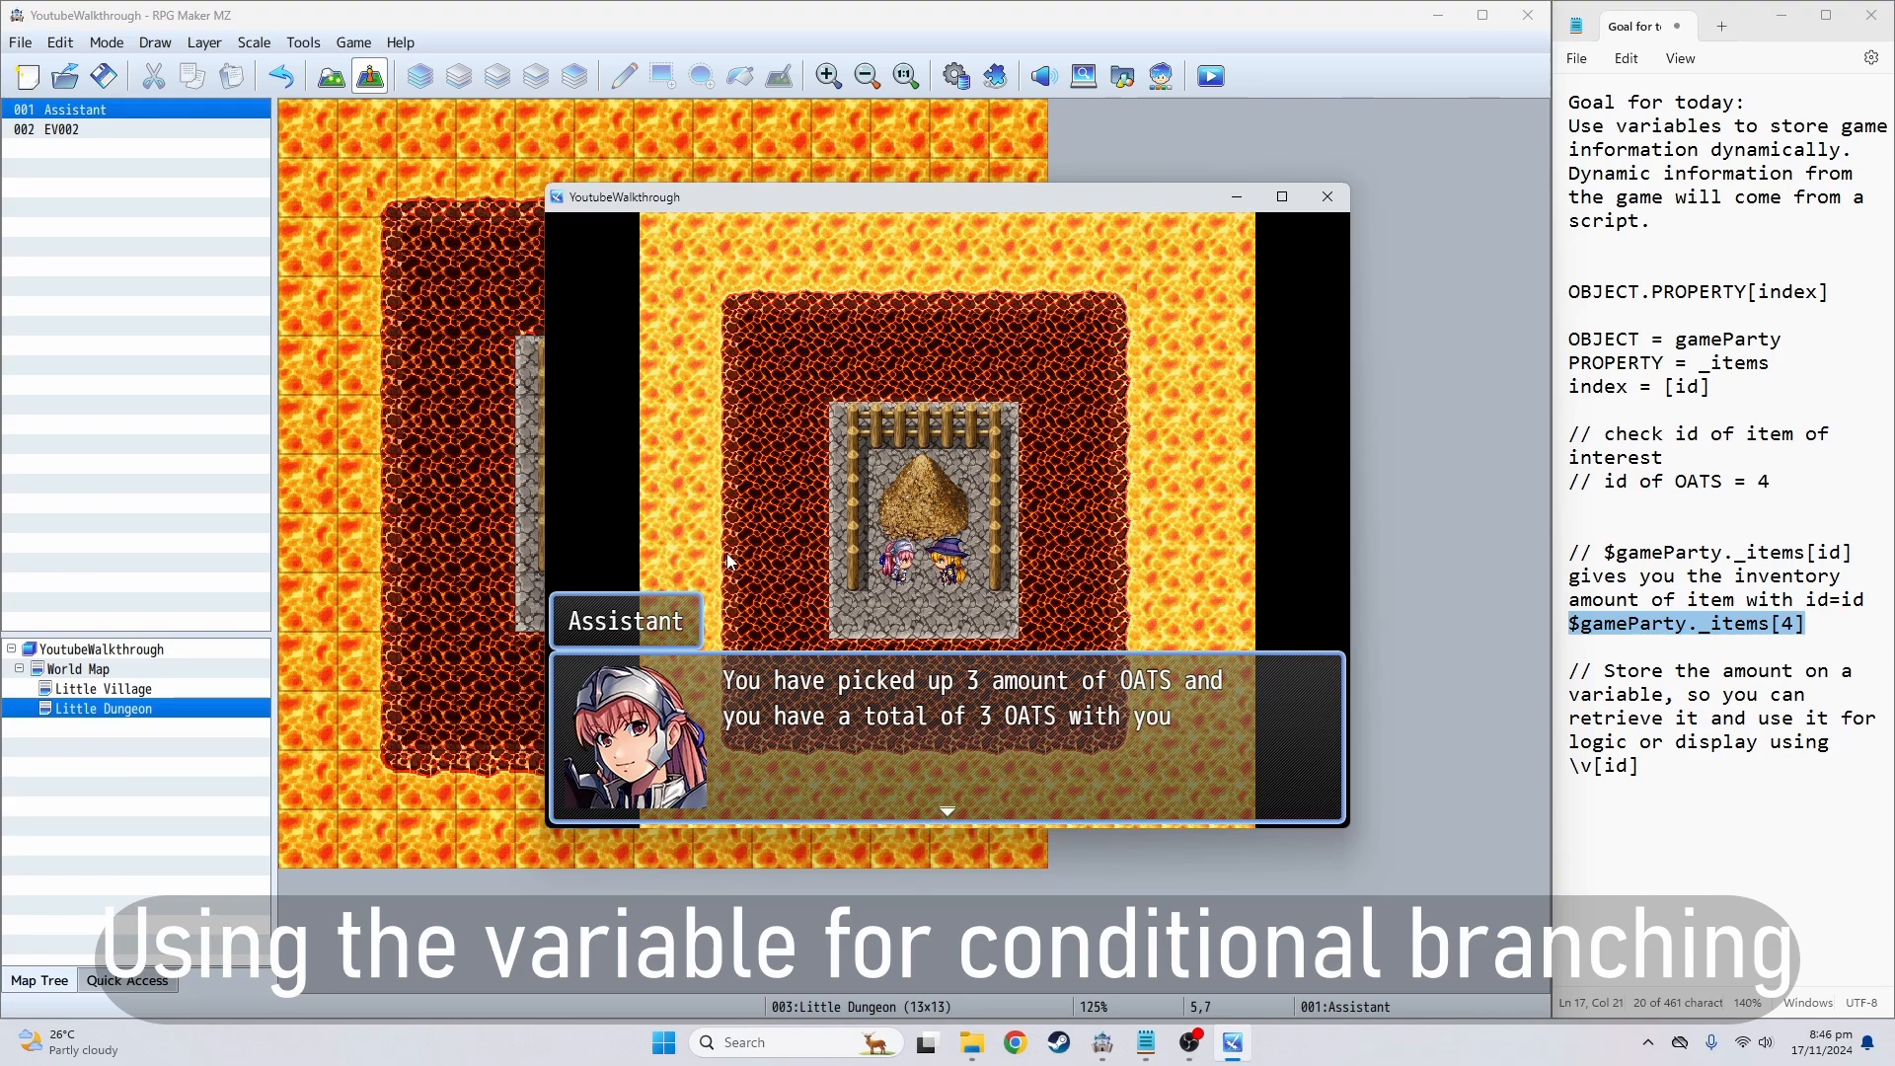
key("Return")
key("Down")
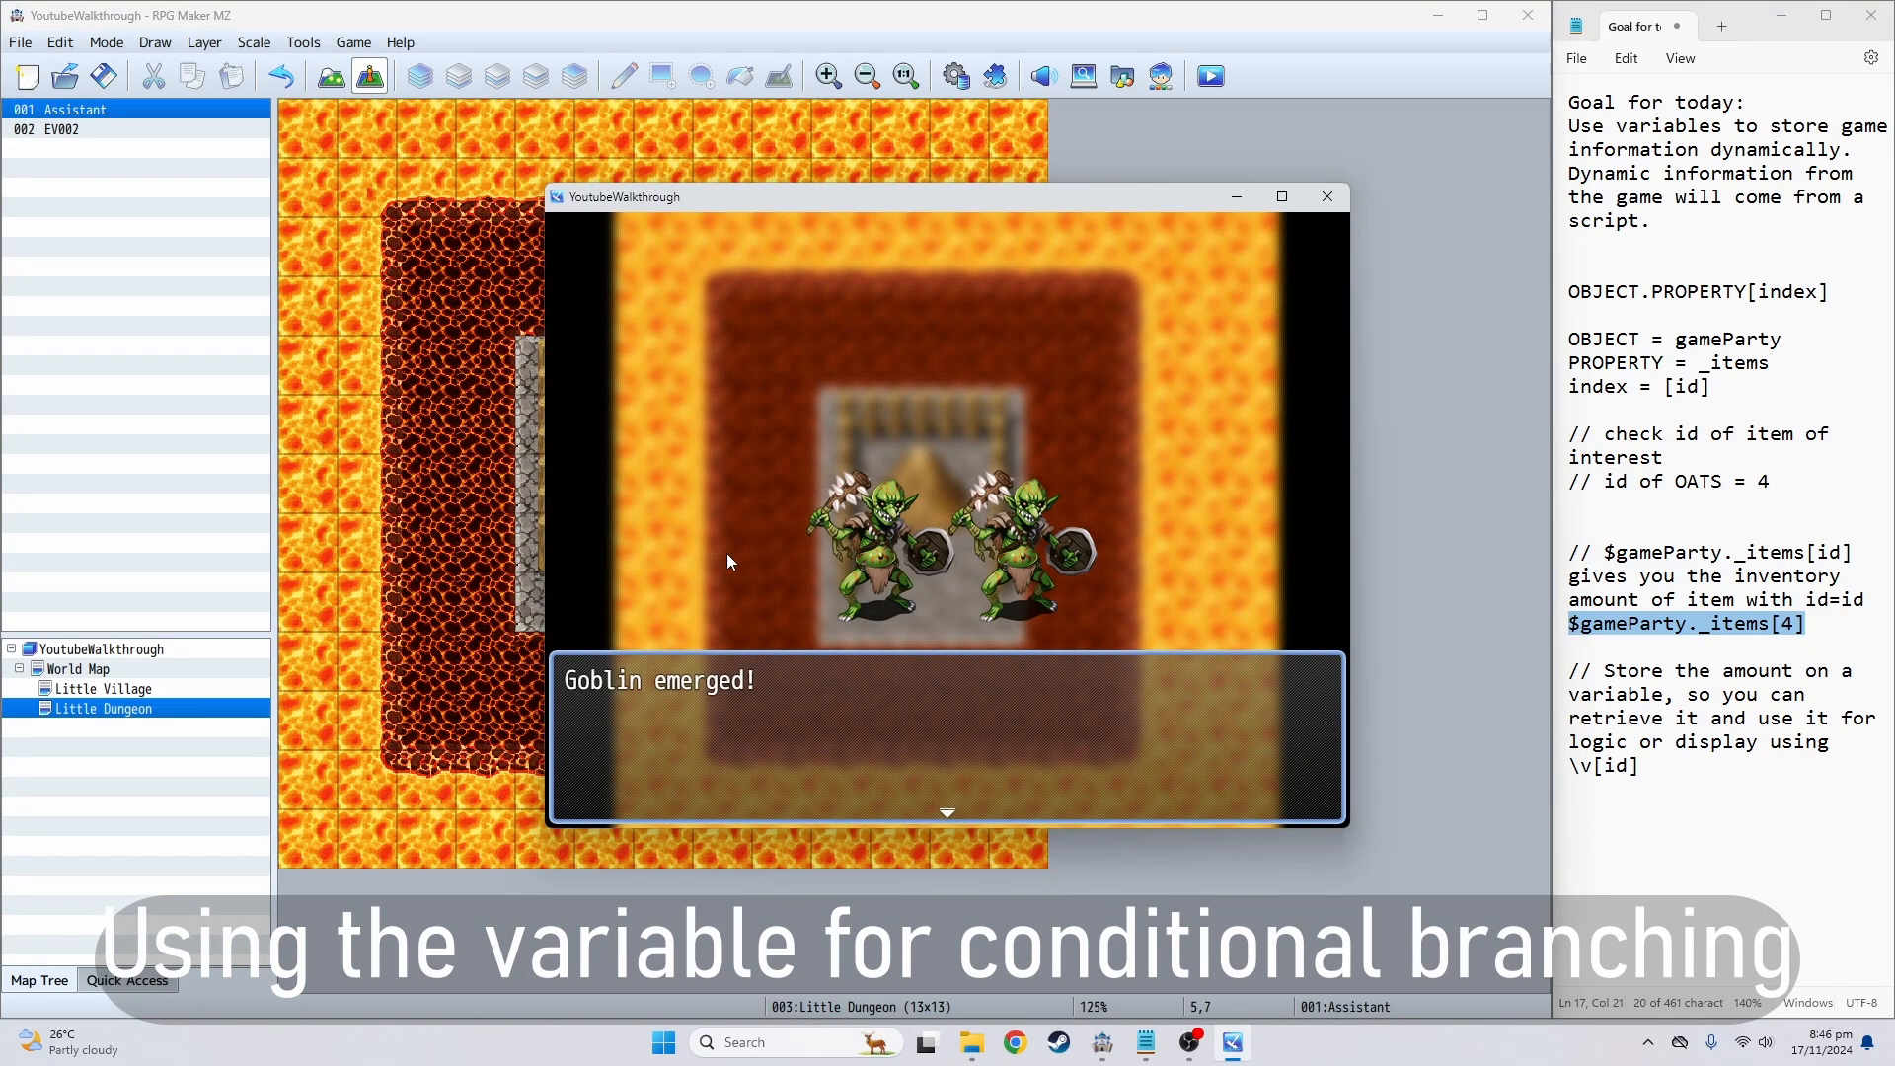
- Fight the two goblins for a couple of rounds and close the playtest
key("Return")
key("Return")
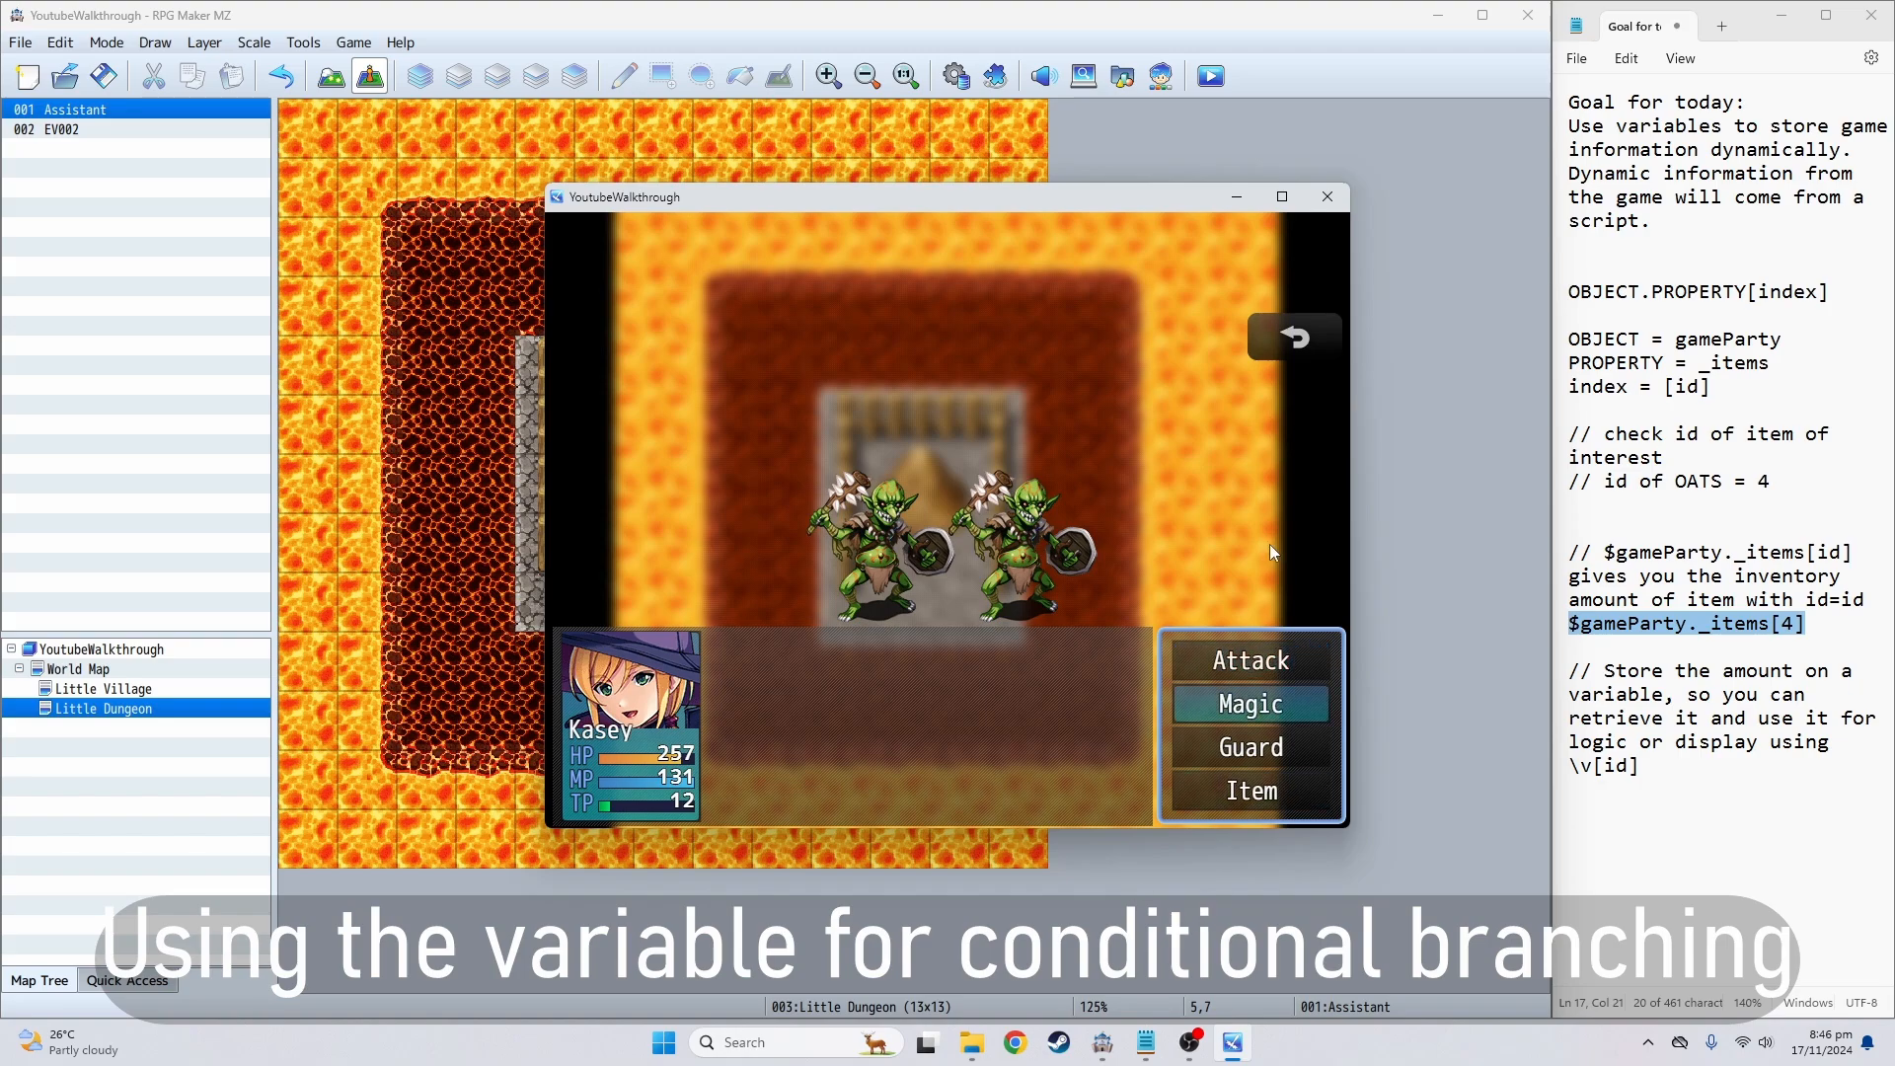
key("Escape")
key("Return")
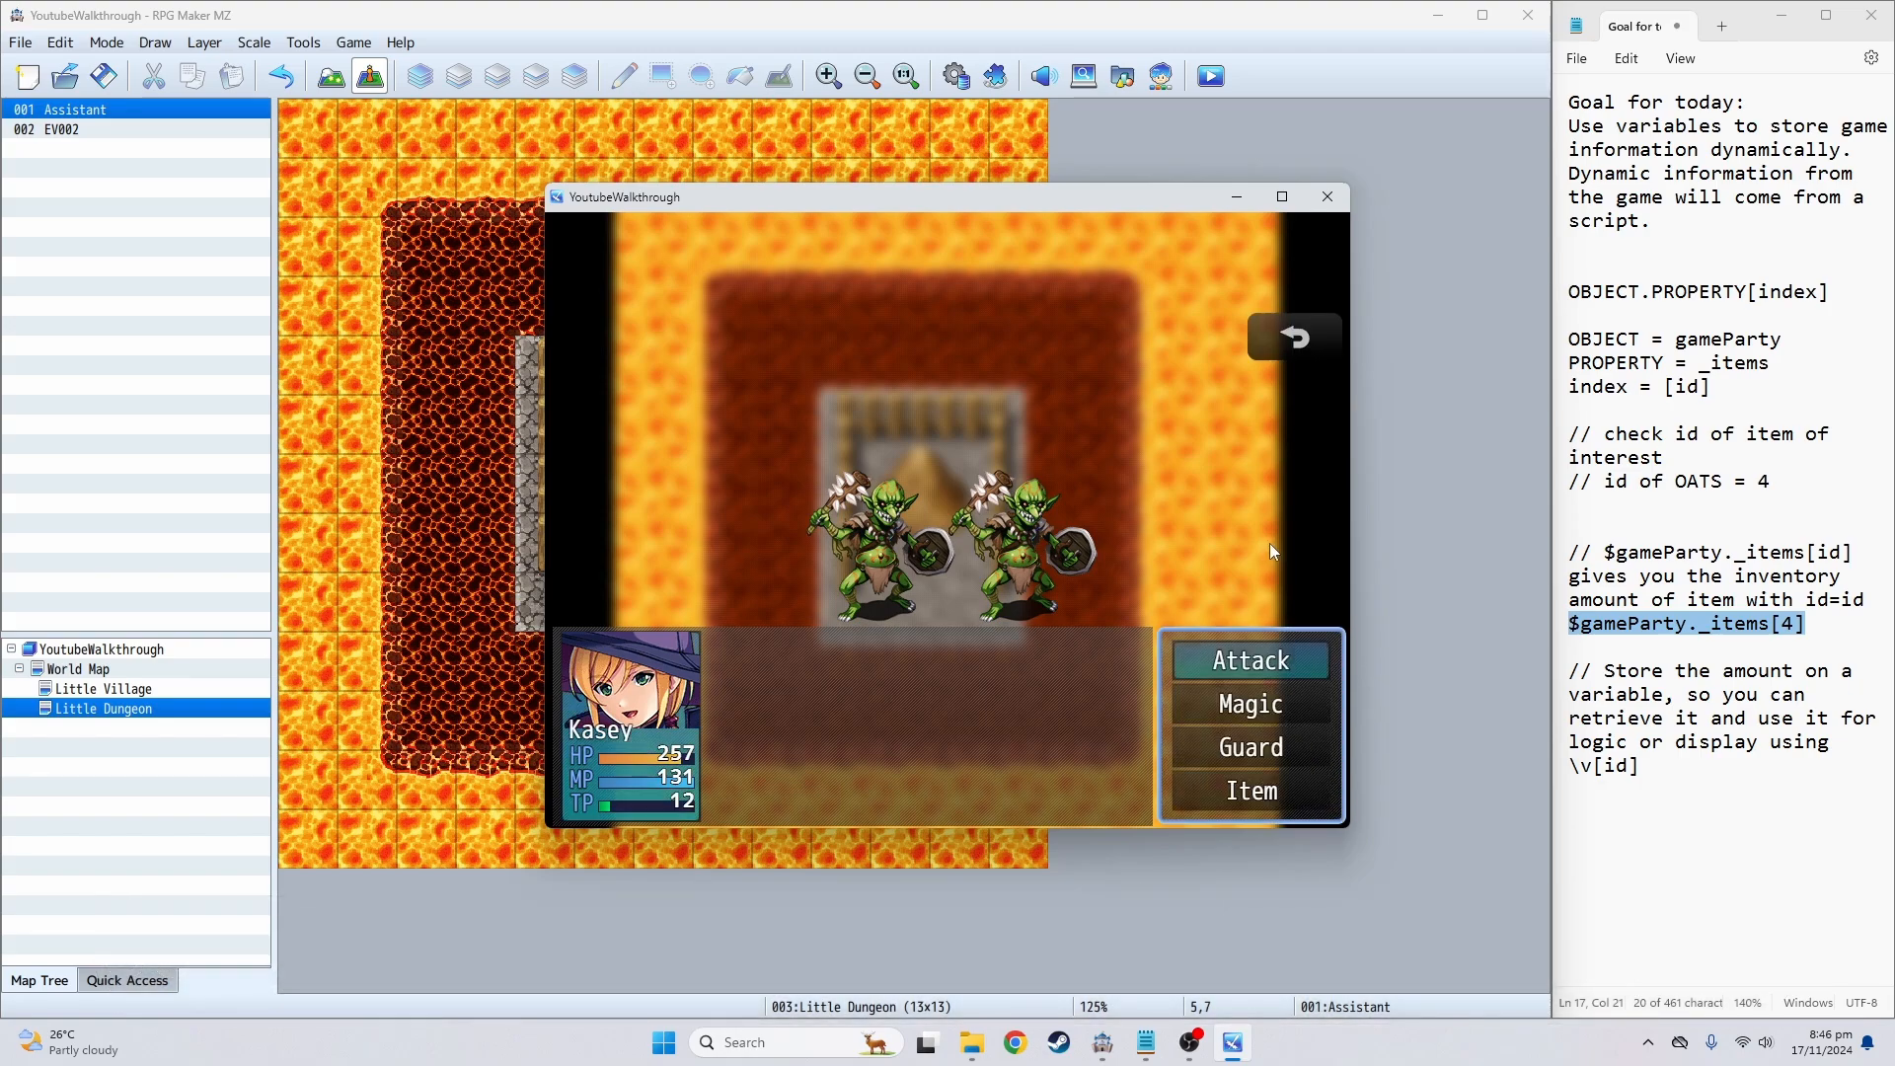
key("Return")
key("Return")
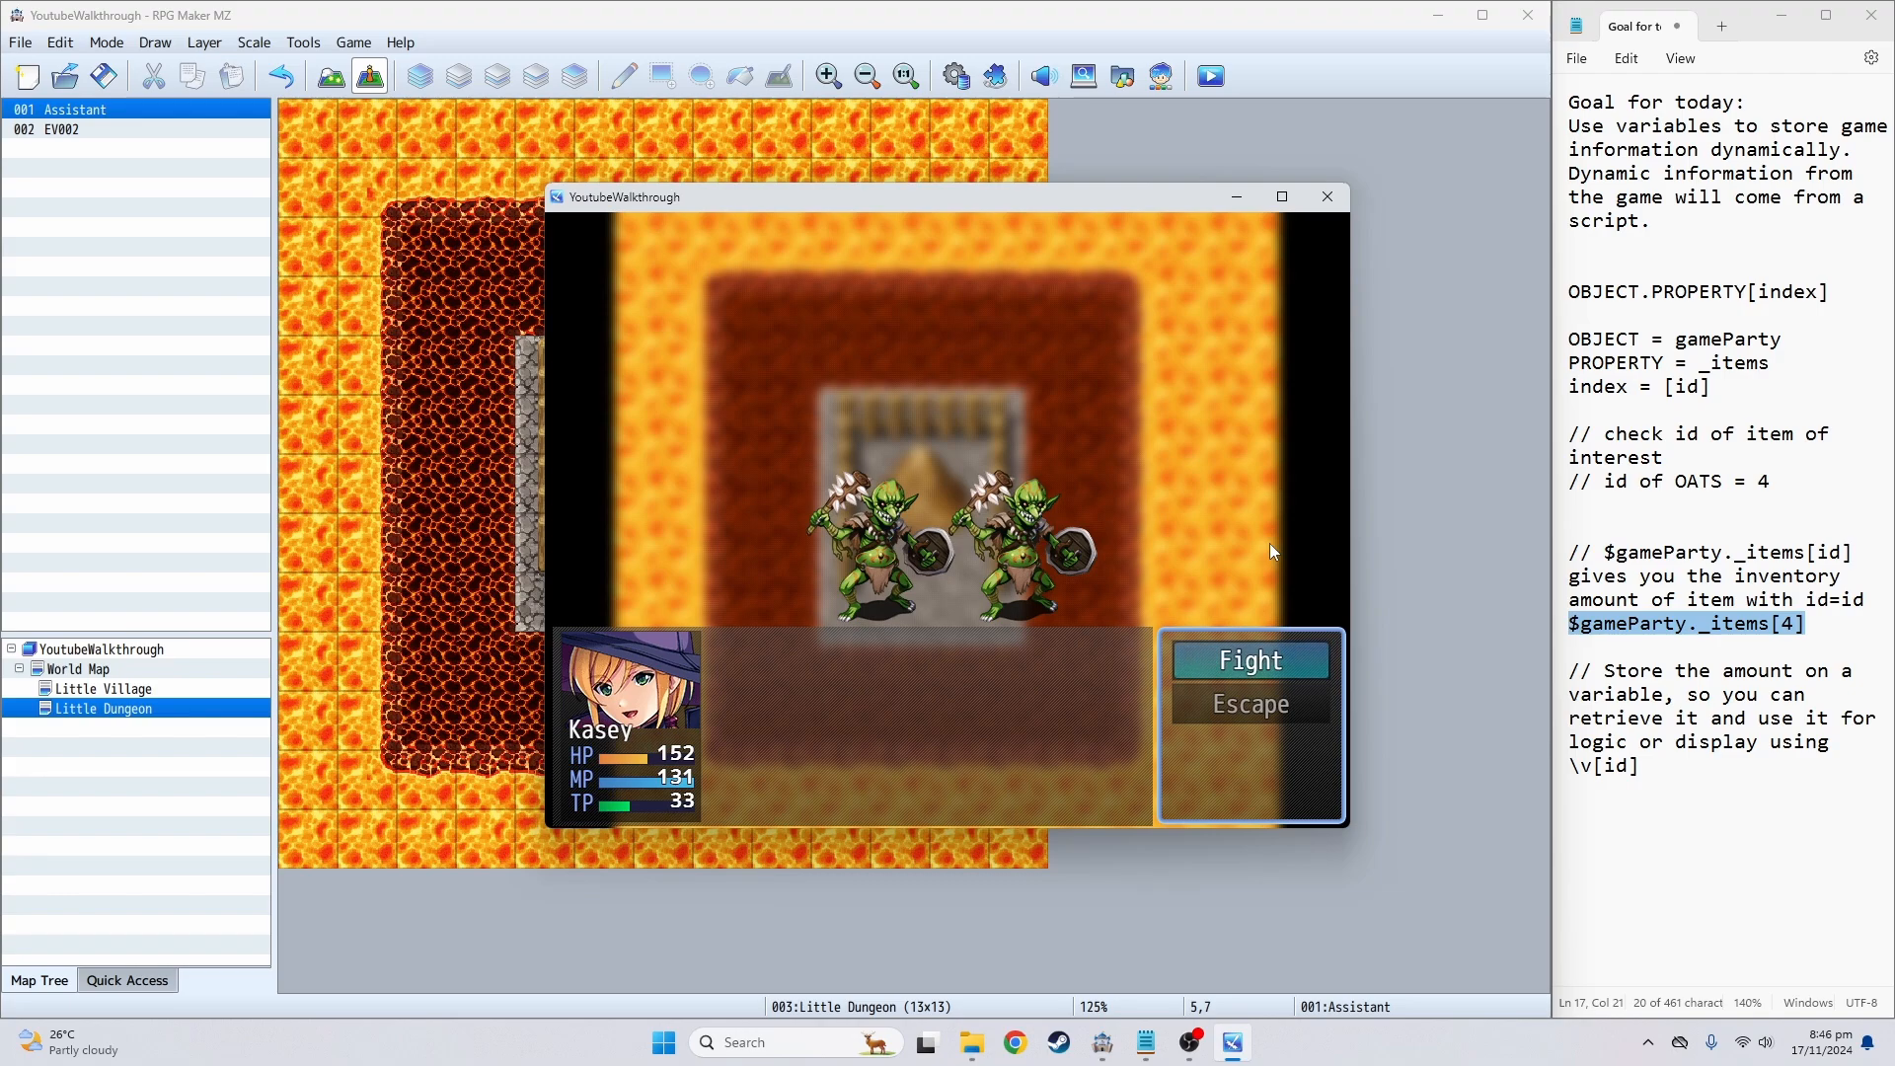
key("Return")
key("Return")
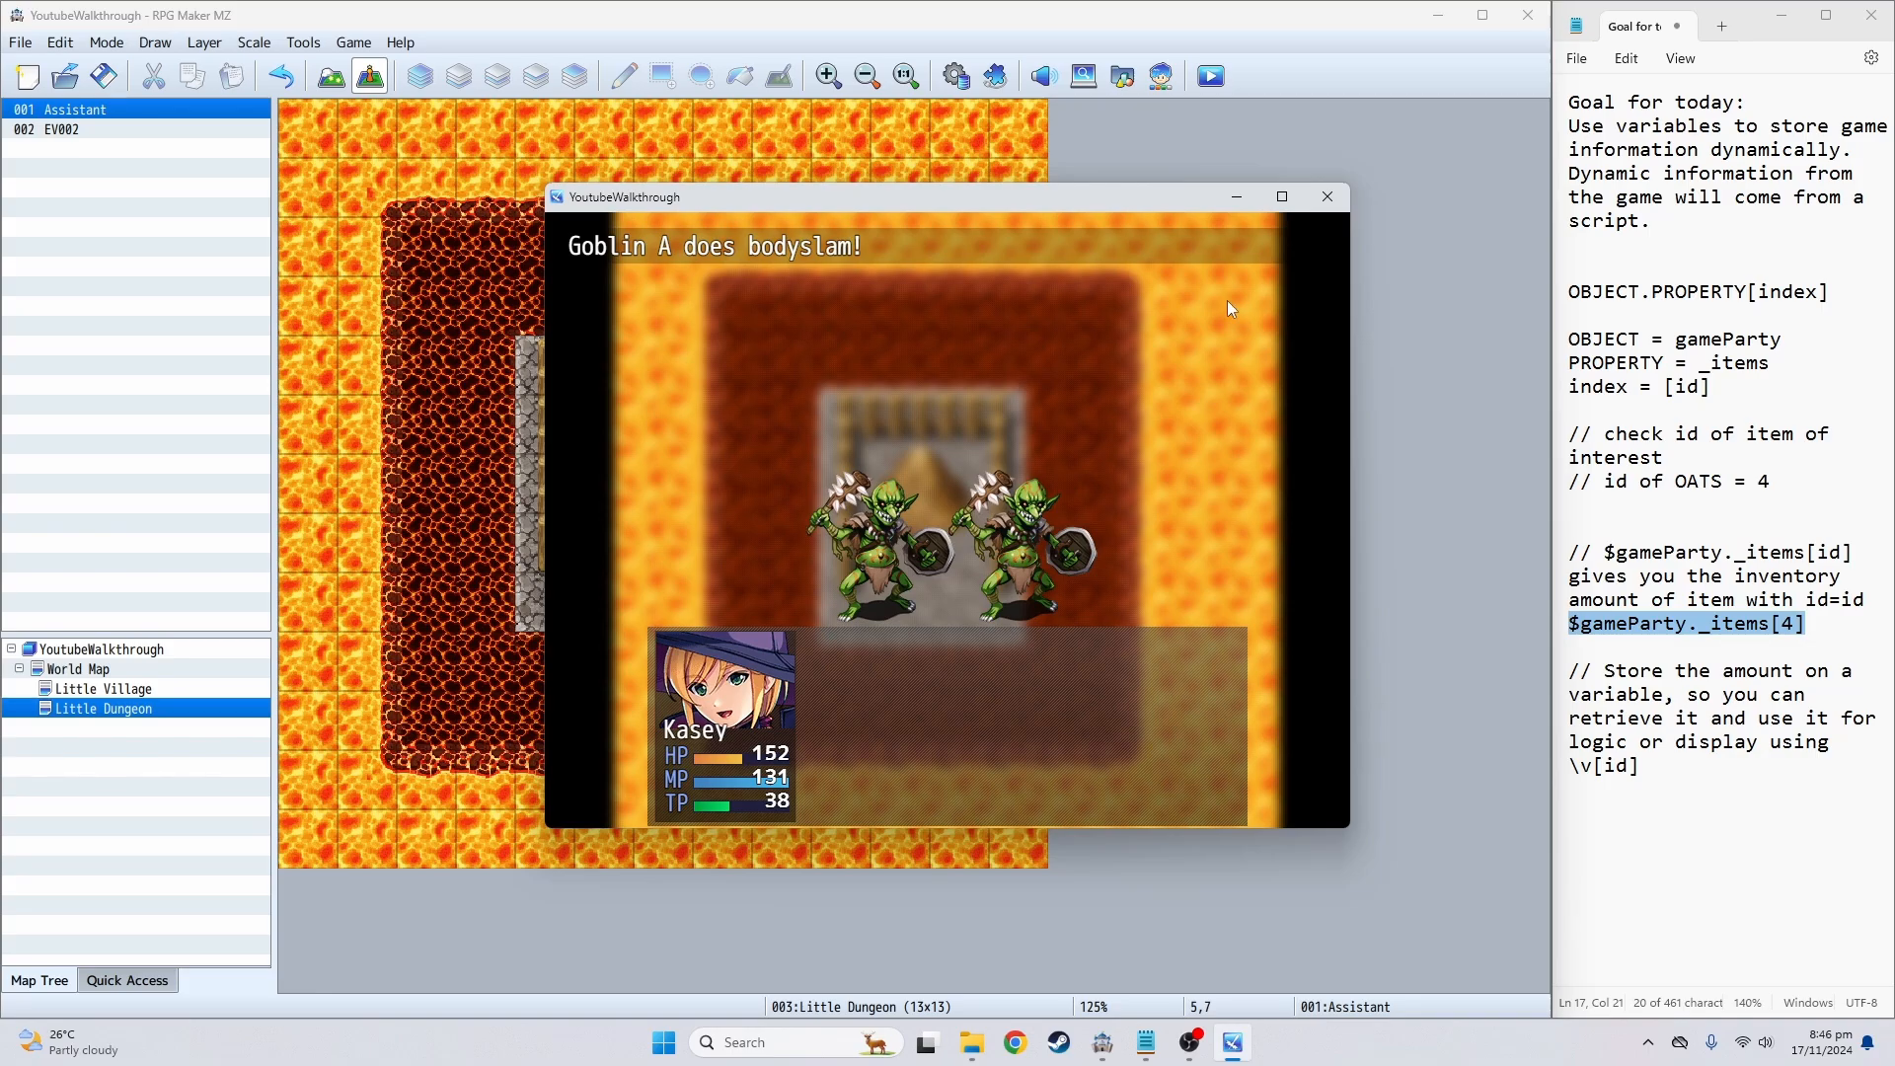
left_click(1327, 198)
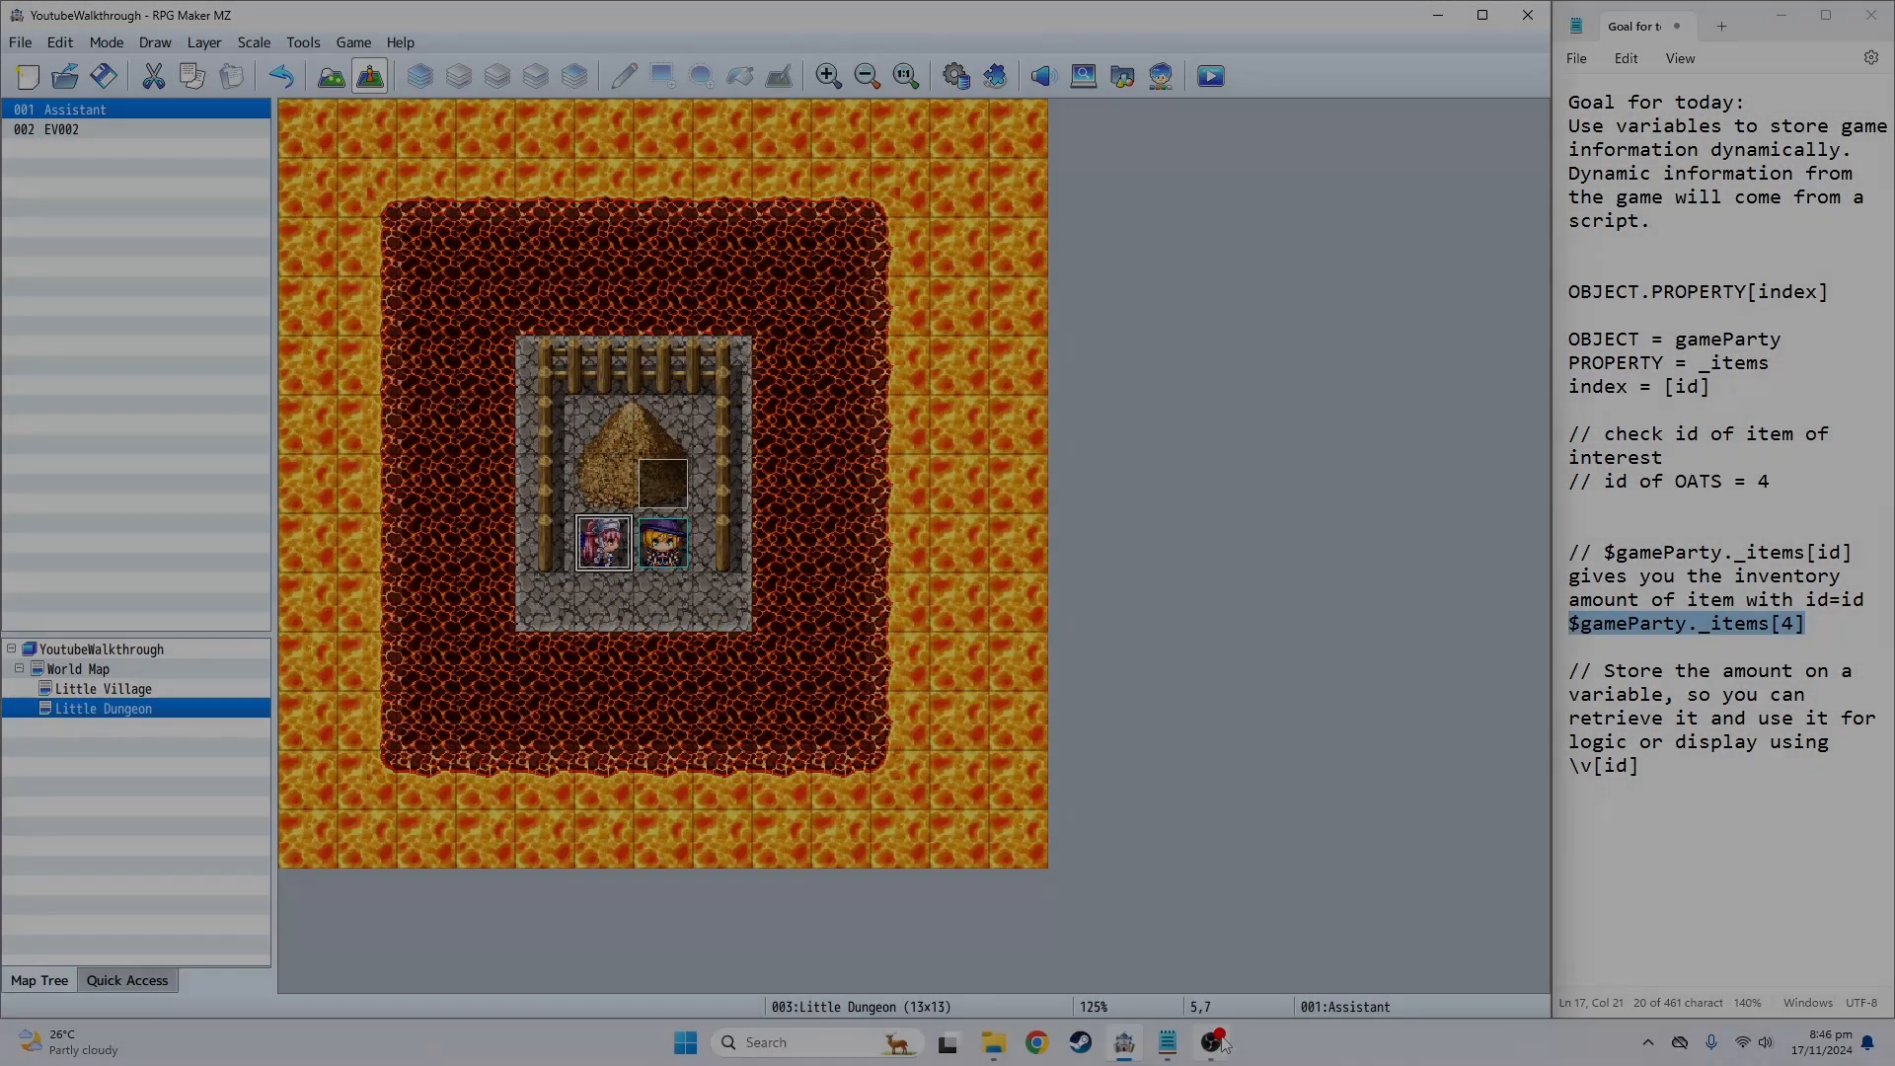
mouse_move(1215, 1044)
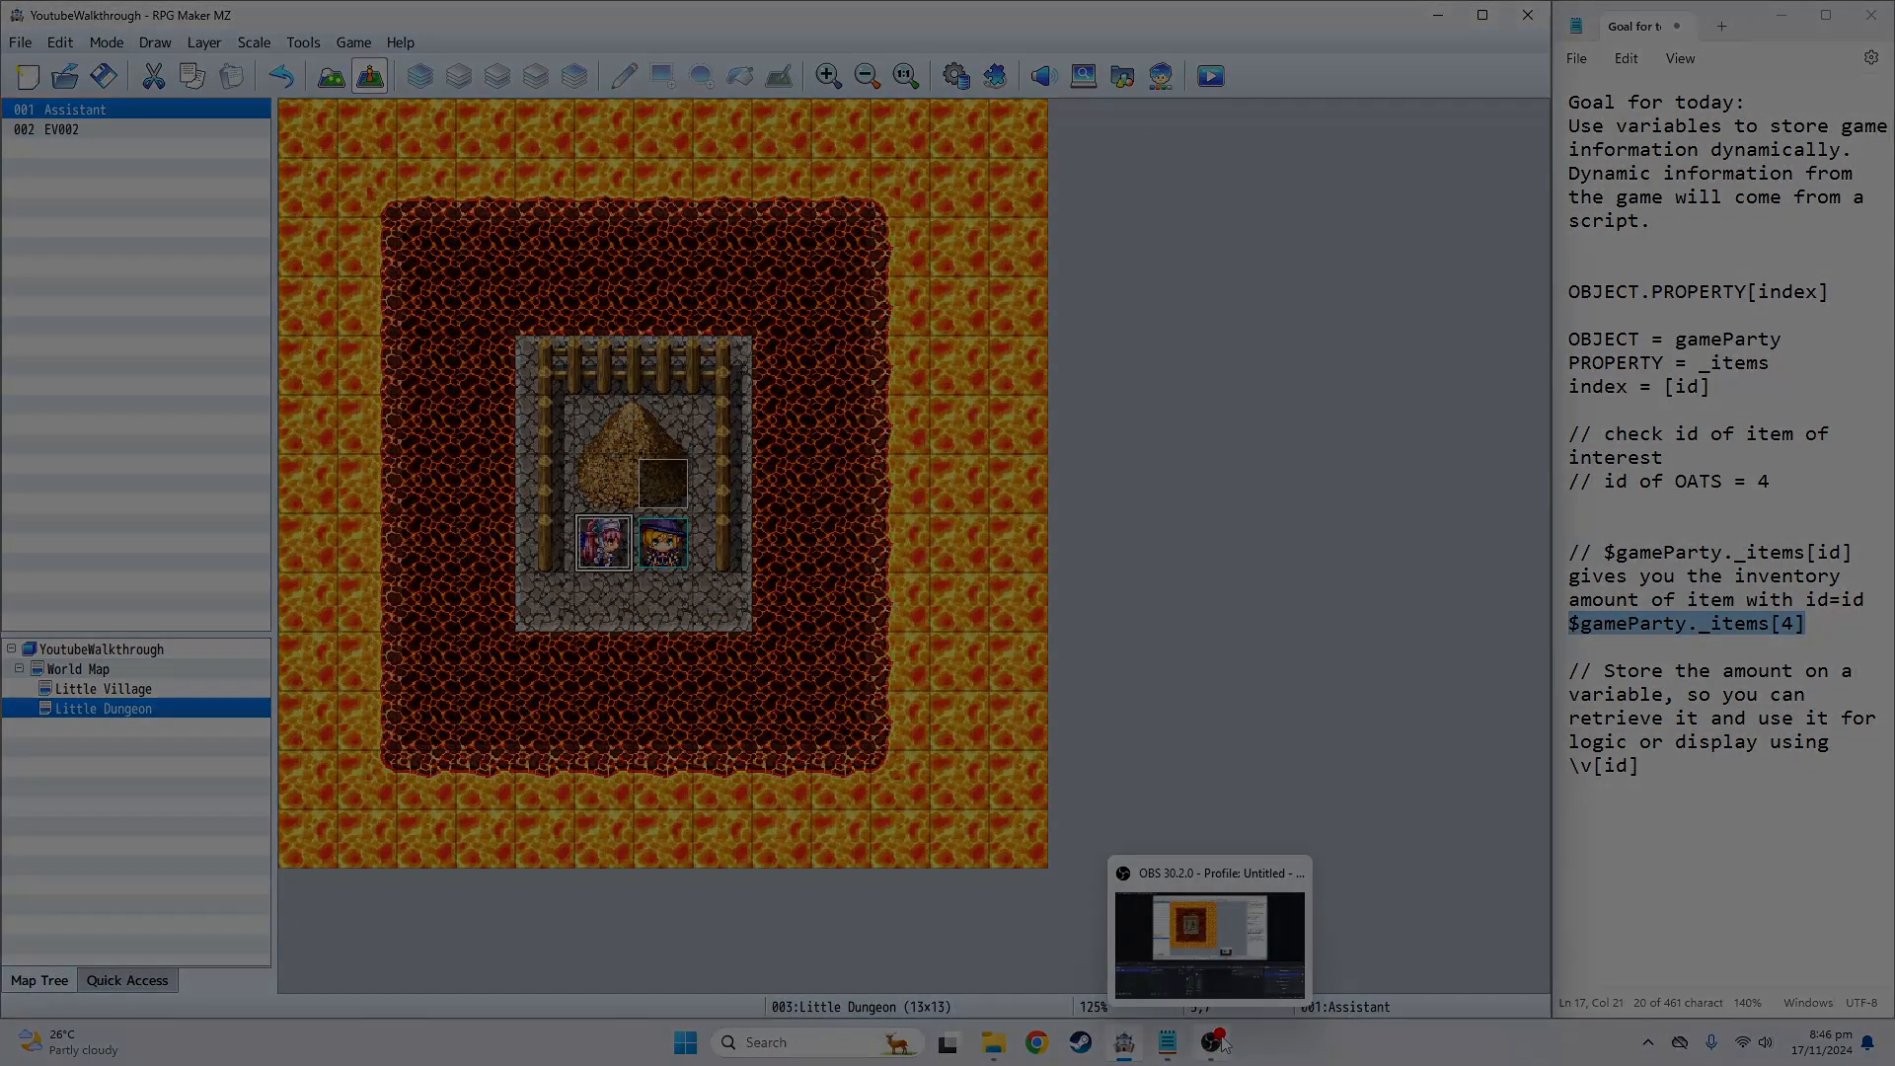